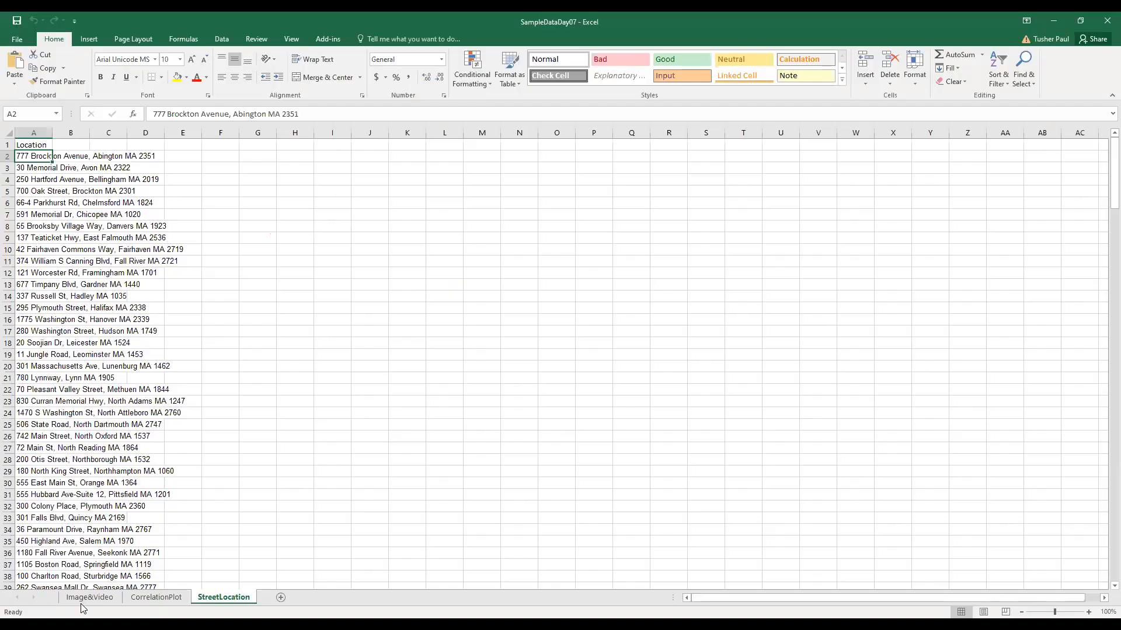
# Show the Image&Video sheet of the SampleDataDay07 Excel workbook
pyautogui.click(88, 598)
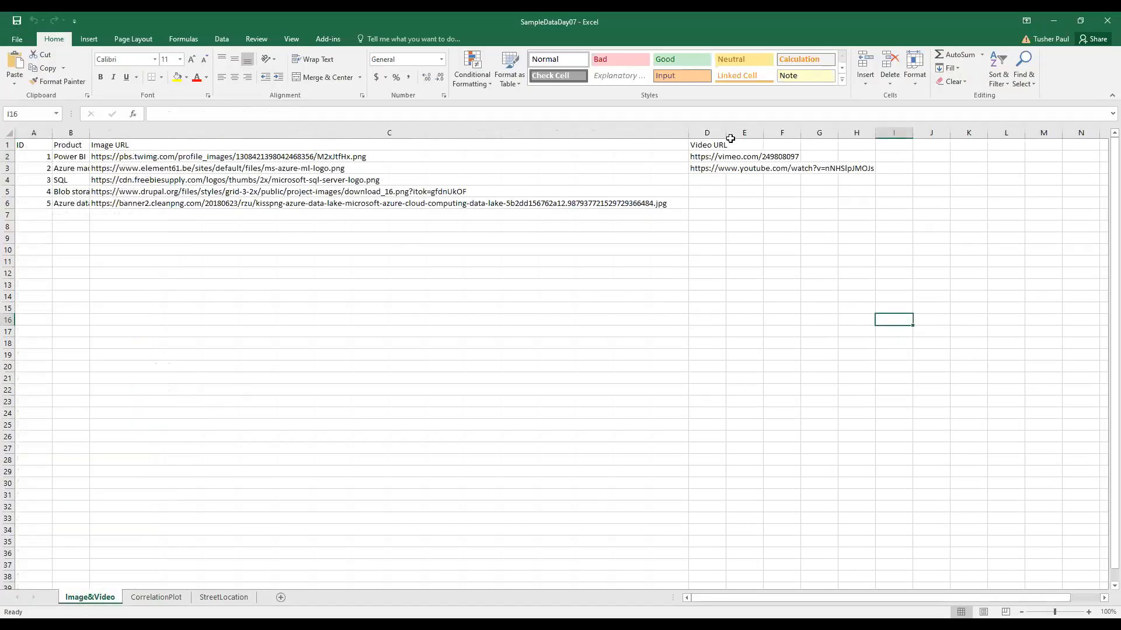
# Autofit column B to the longest product name, then bring up the Google Images 'power bi logo' results
pyautogui.doubleClick(87, 141)
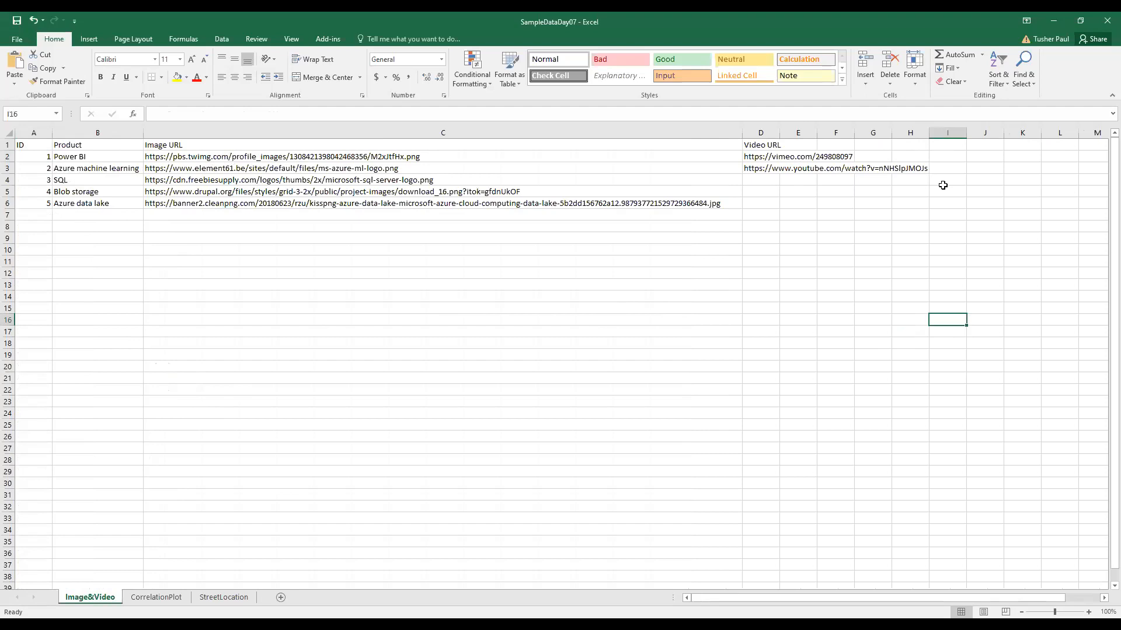
pyautogui.click(548, 624)
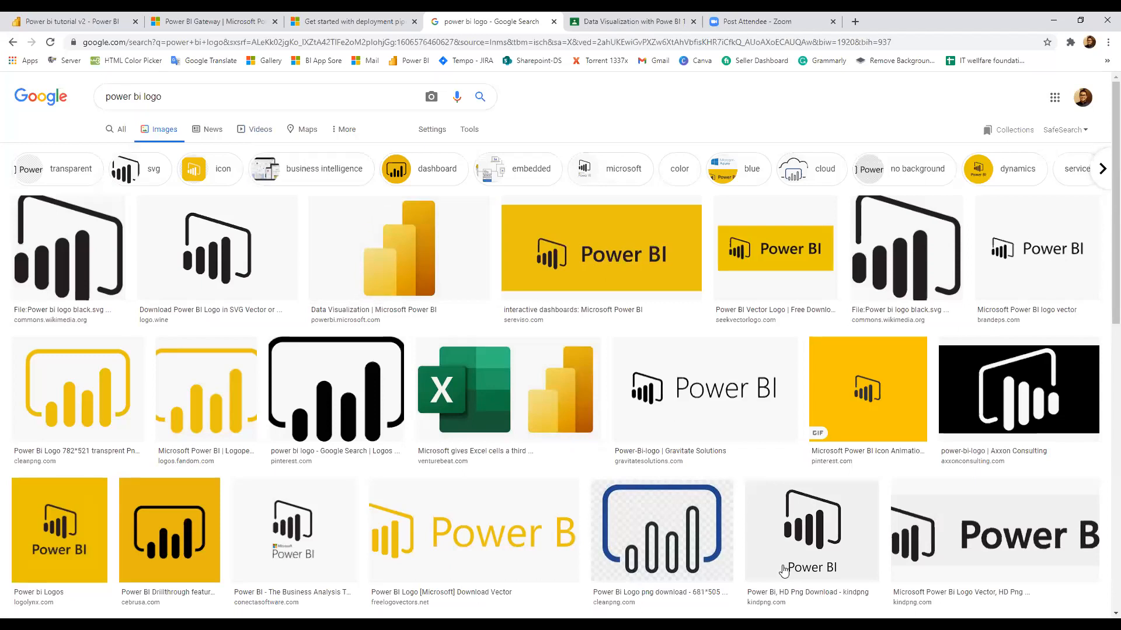
# Copy the image address of the yellow Power BI logo from Google Images
pyautogui.click(406, 261)
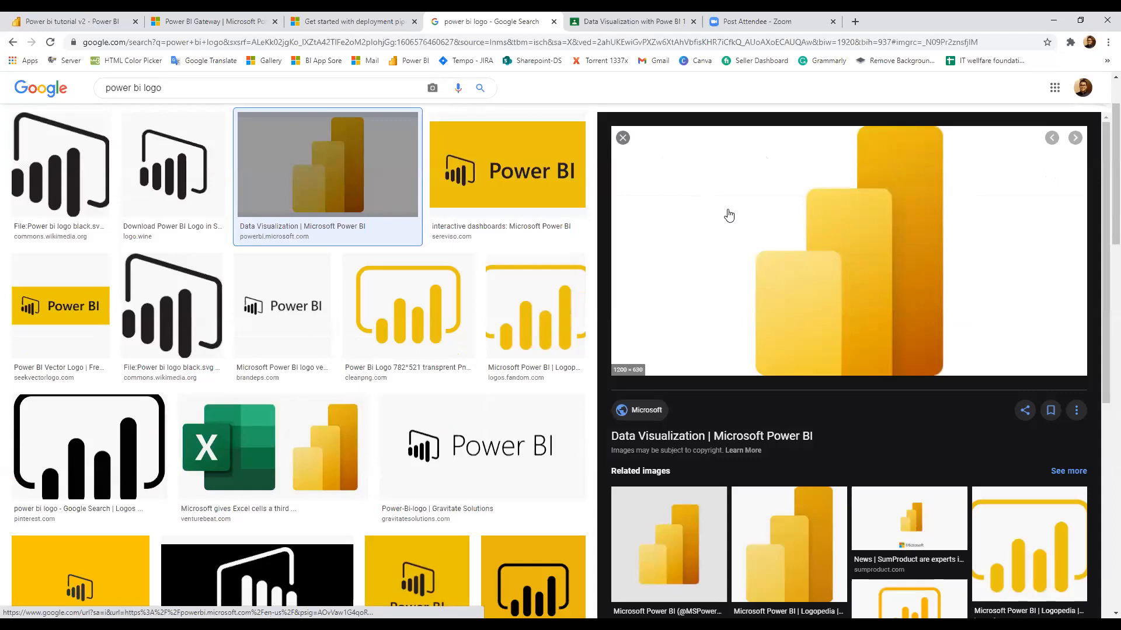
pyautogui.rightClick(728, 211)
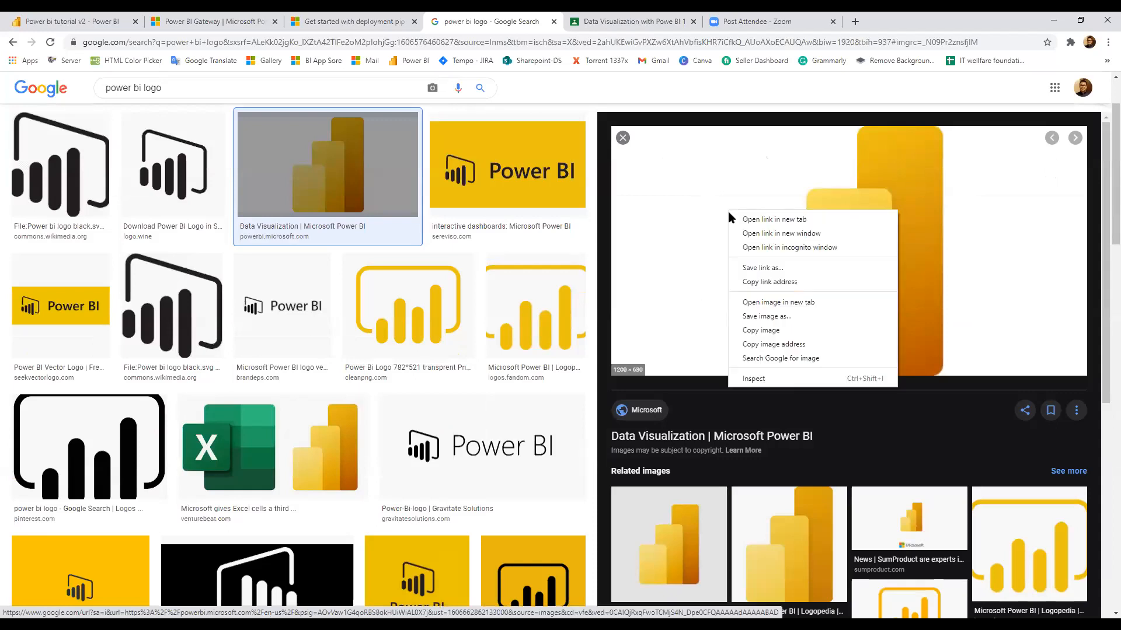
pyautogui.click(753, 344)
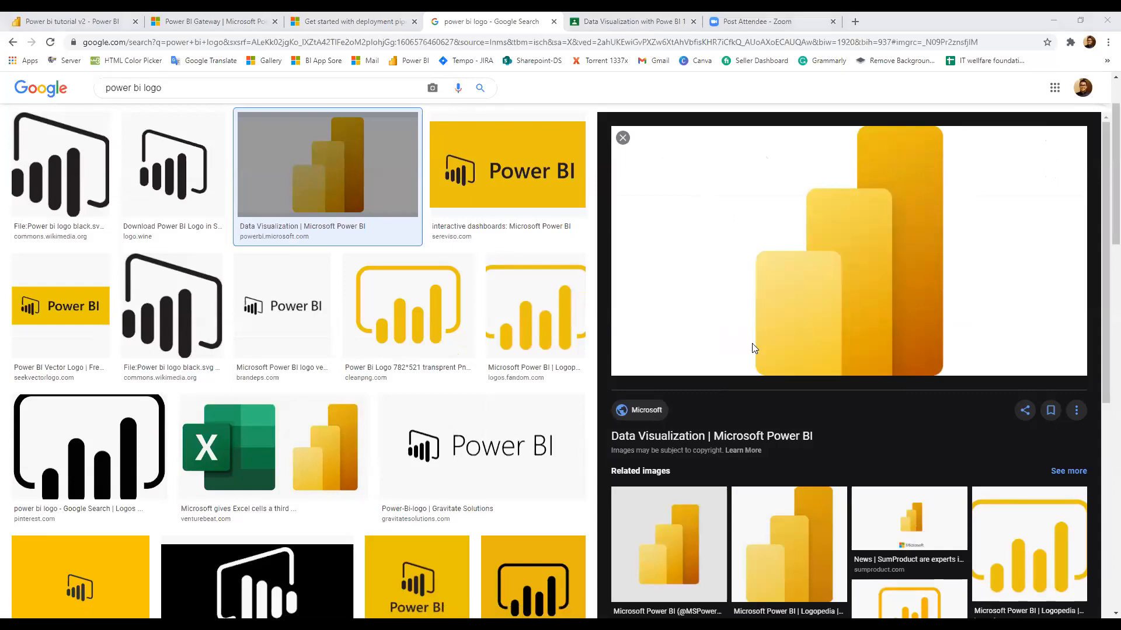
# Return to the SampleDataDay07 workbook and select cells C2 and C3 on the Image&Video sheet
pyautogui.hotkey('alt', 'Tab')
pyautogui.click(196, 158)
pyautogui.click(200, 168)
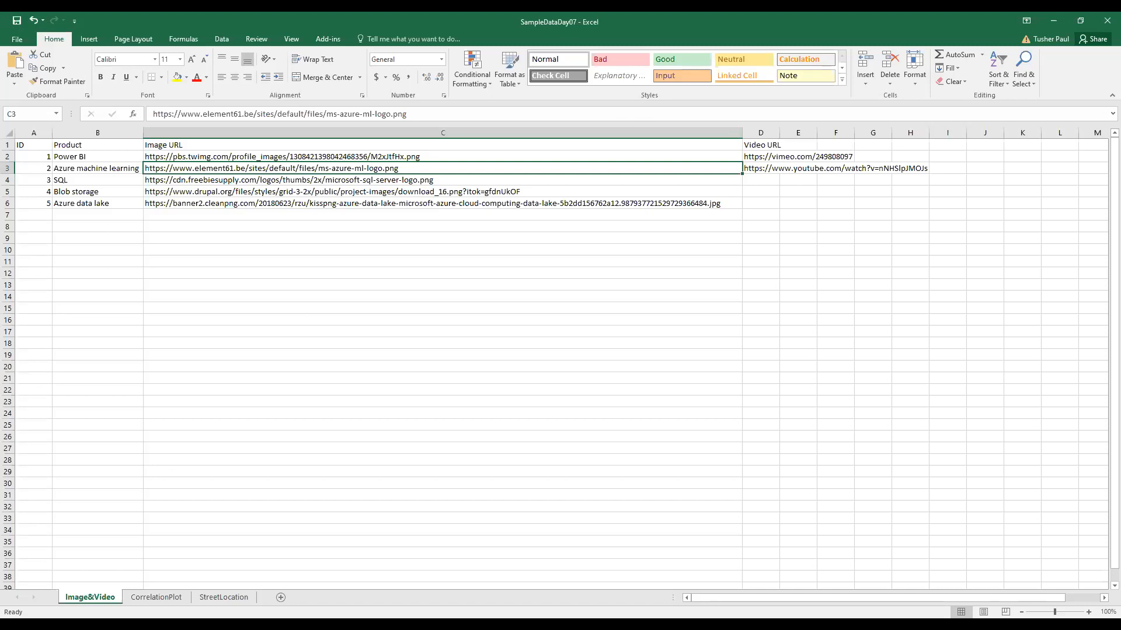
# Bring the Power BI Desktop report back to the front from Excel
pyautogui.hotkey('alt', 'Tab')
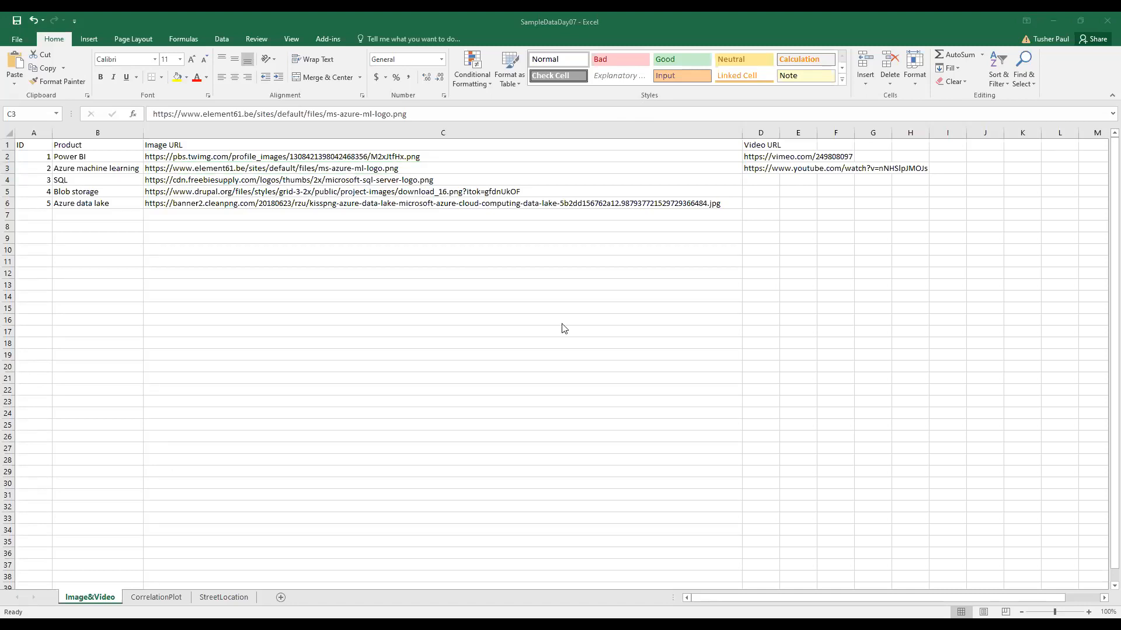
pyautogui.hotkey('alt', 'Tab')
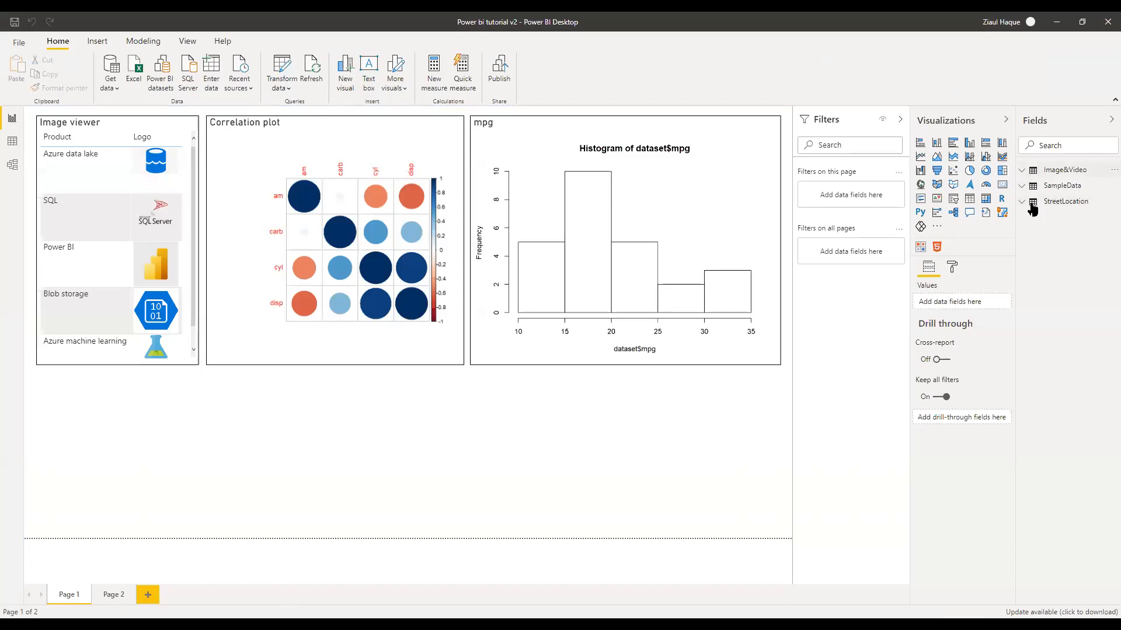
# In Data view, set the Image&Video table's Image URL column category to Image URL, then return to Report view
pyautogui.click(1024, 173)
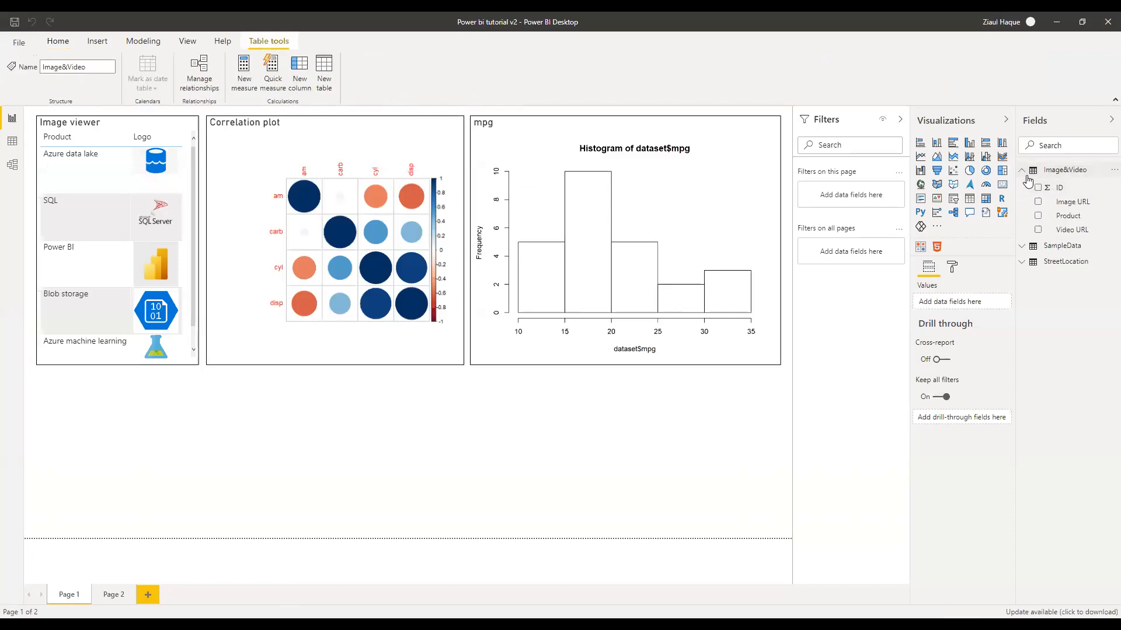
pyautogui.click(12, 140)
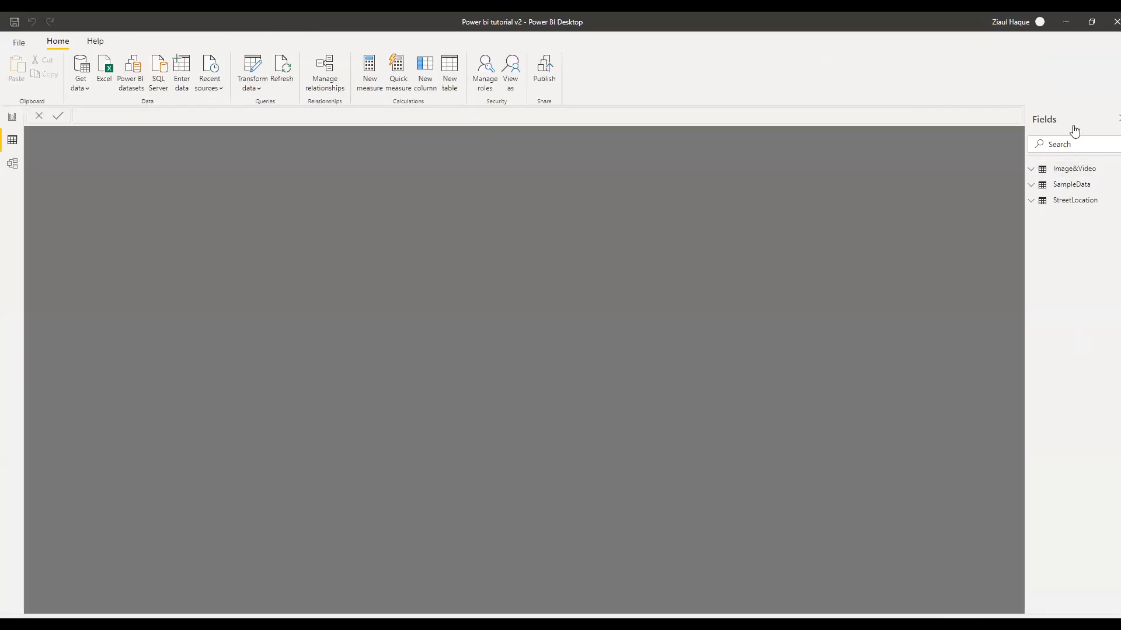
pyautogui.click(1075, 172)
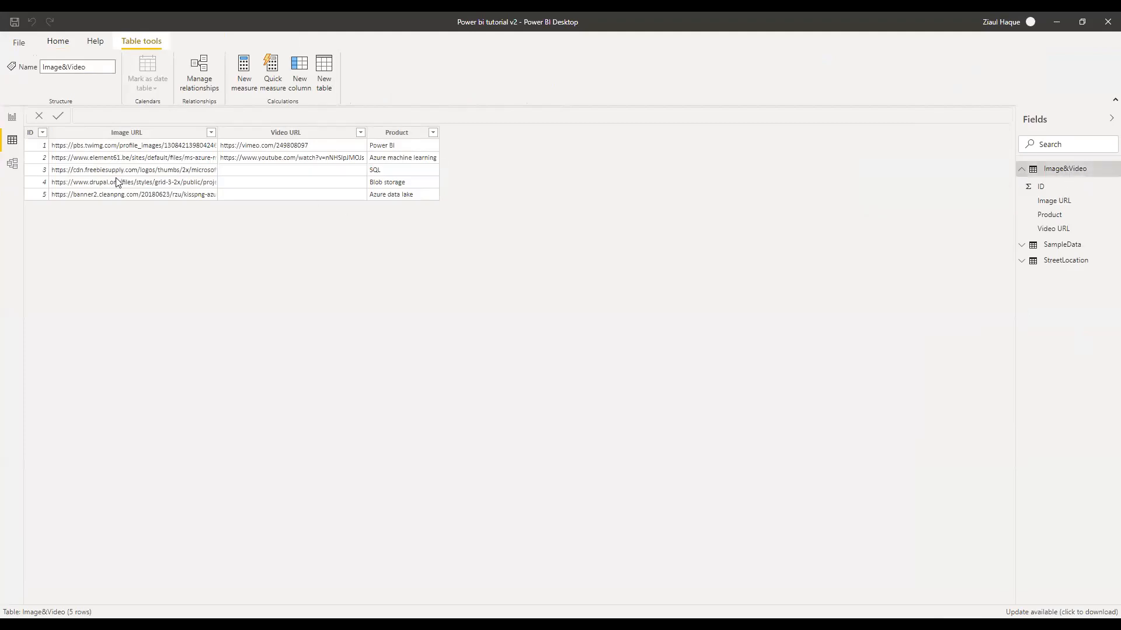
pyautogui.click(1044, 203)
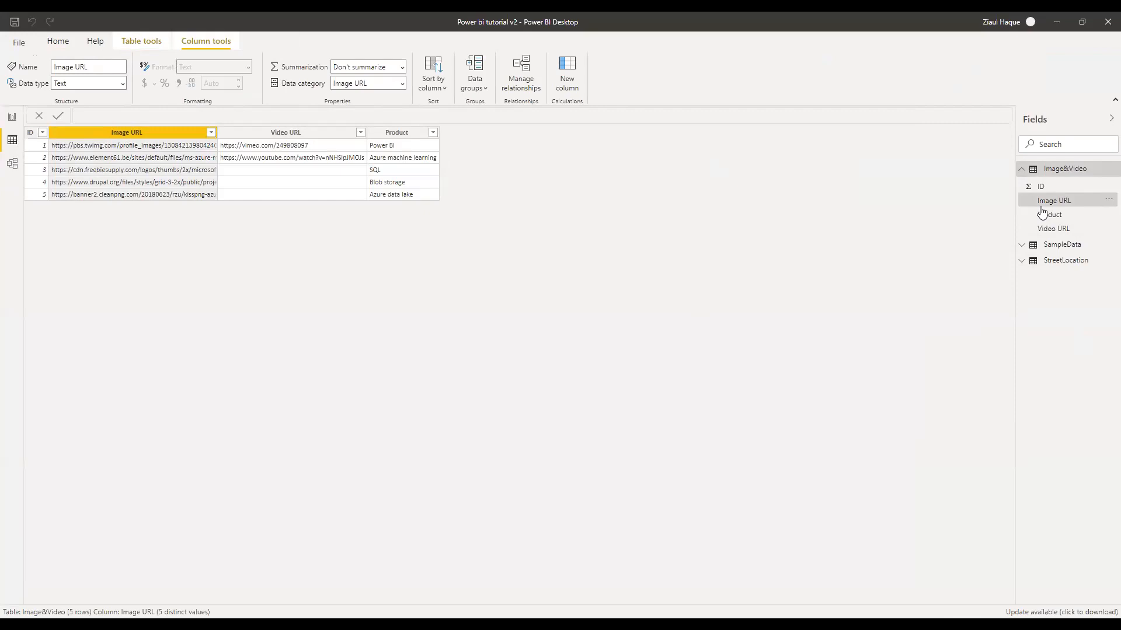
pyautogui.click(401, 84)
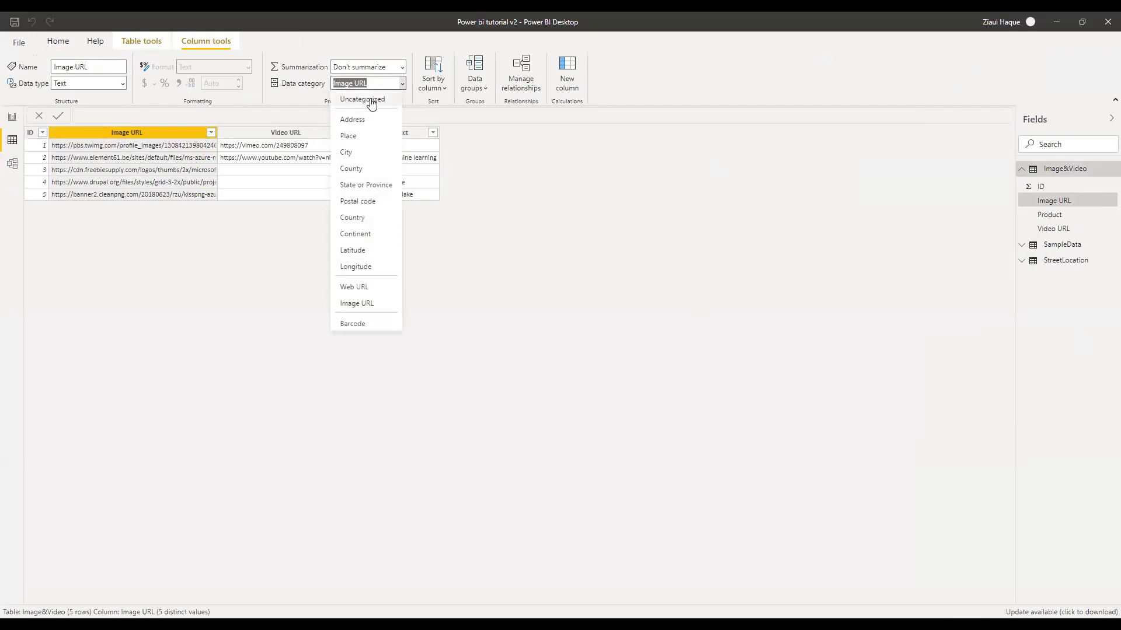
pyautogui.click(357, 304)
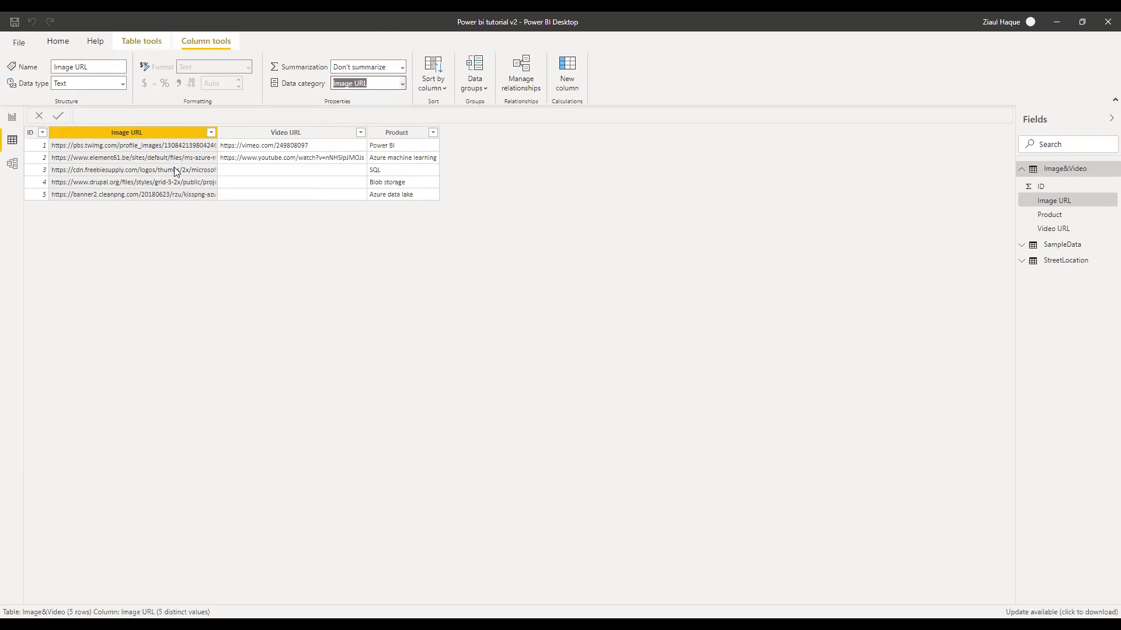
pyautogui.click(12, 117)
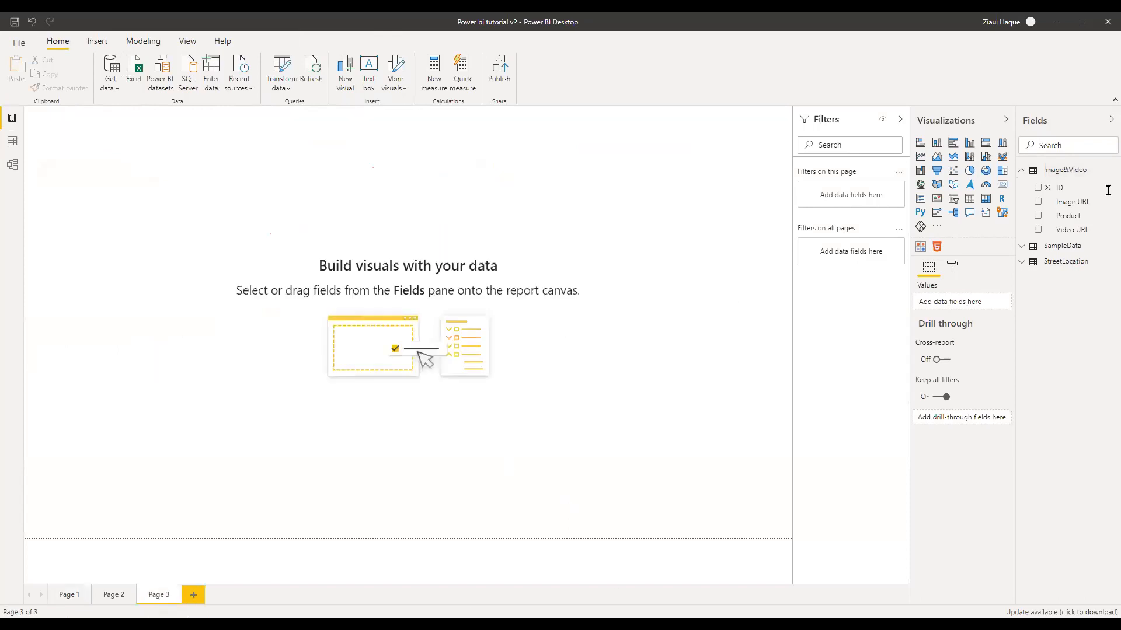
# Insert a table visual on Page 3 containing the Product field
pyautogui.click(969, 201)
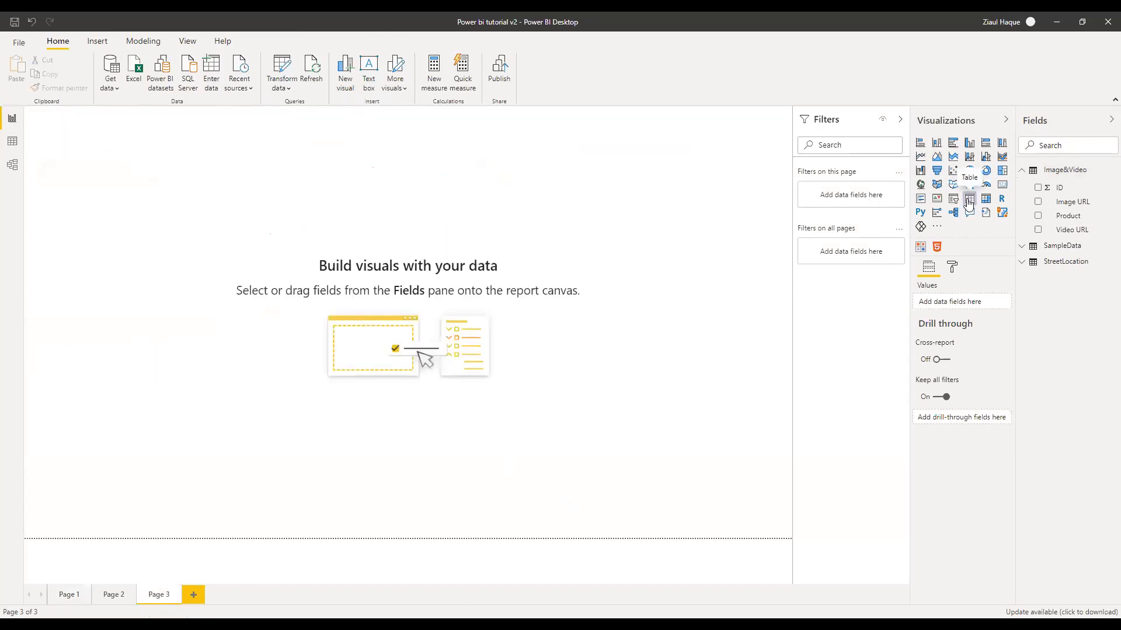
pyautogui.moveTo(147, 162); pyautogui.dragTo(562, 210)
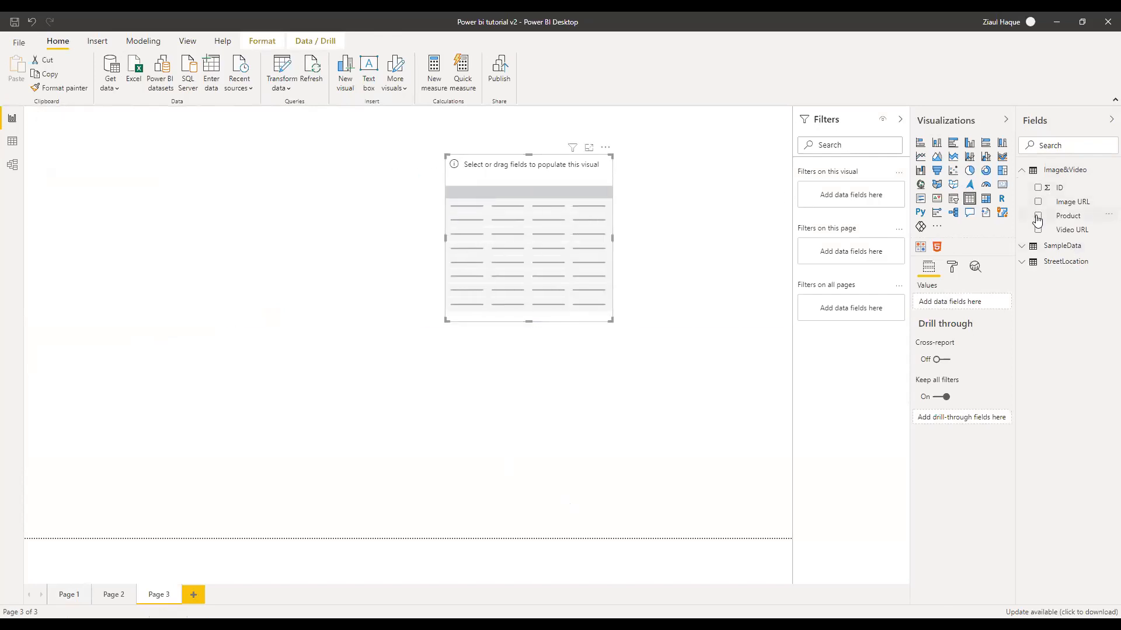
pyautogui.click(1038, 216)
pyautogui.moveTo(610, 320); pyautogui.dragTo(702, 359)
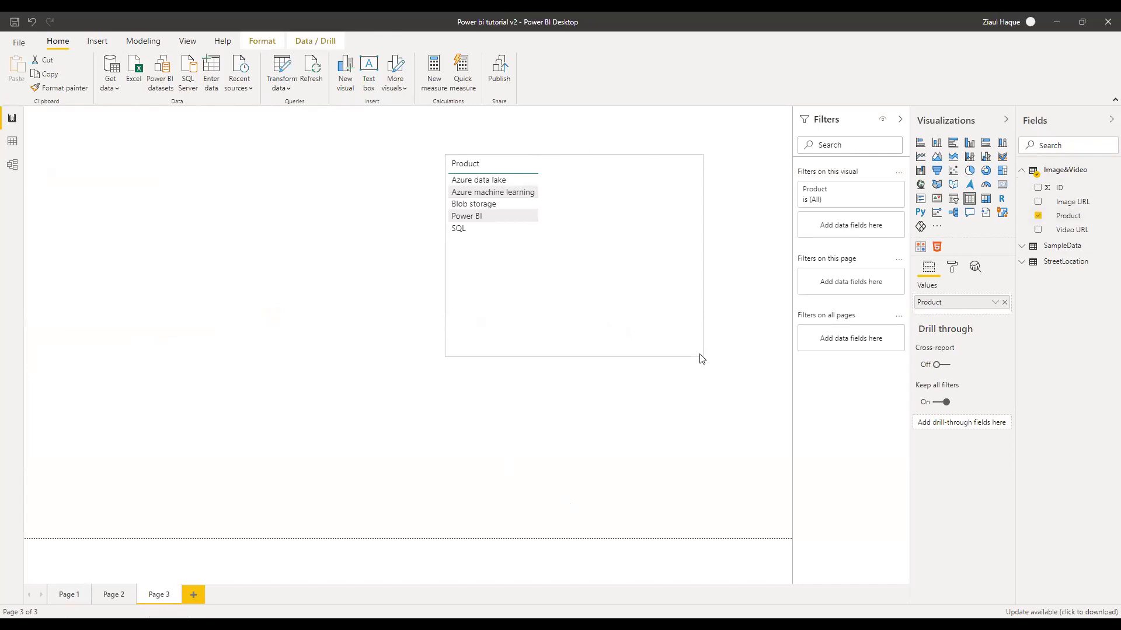
# Replace Video URL with Image URL in the table and position it at the page's top-left
pyautogui.click(1039, 230)
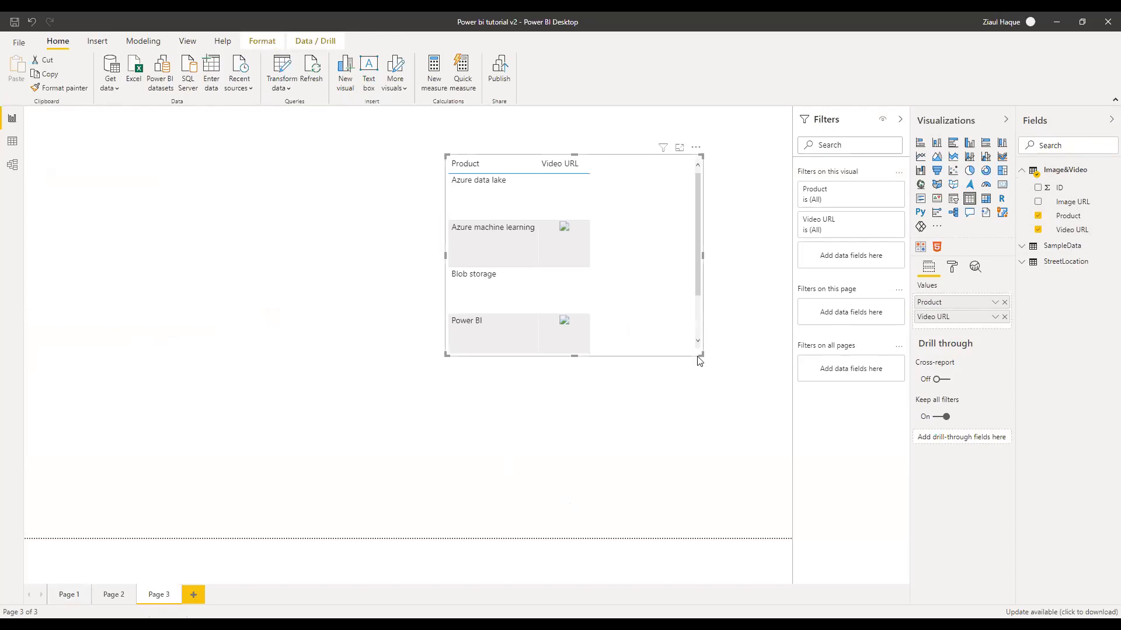
pyautogui.moveTo(699, 354); pyautogui.dragTo(712, 403)
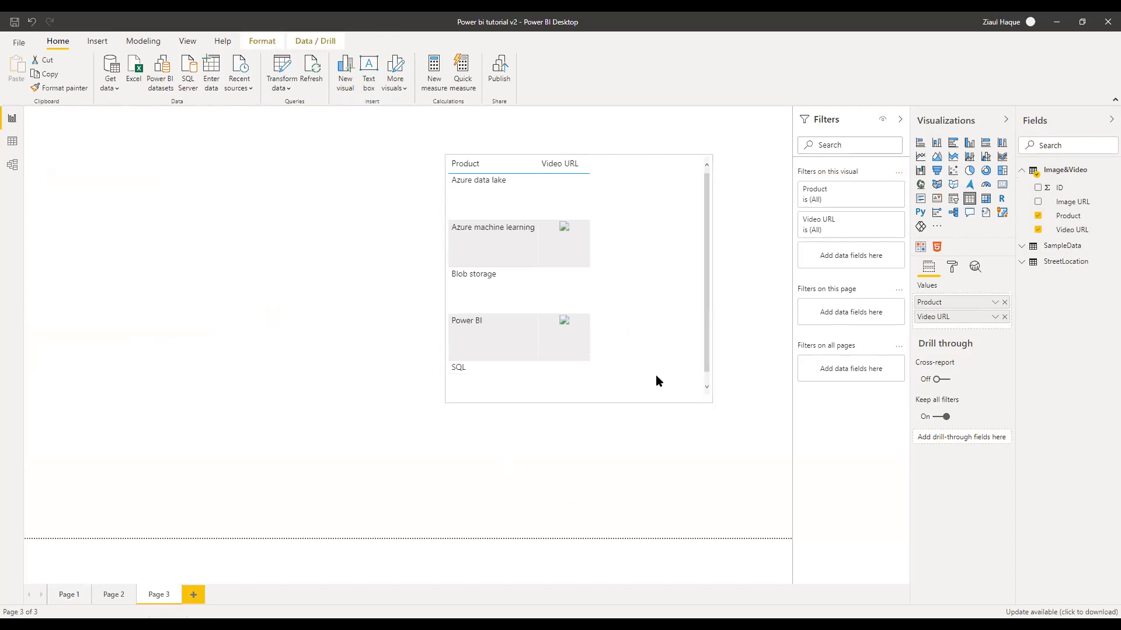
pyautogui.moveTo(613, 261); pyautogui.dragTo(587, 225)
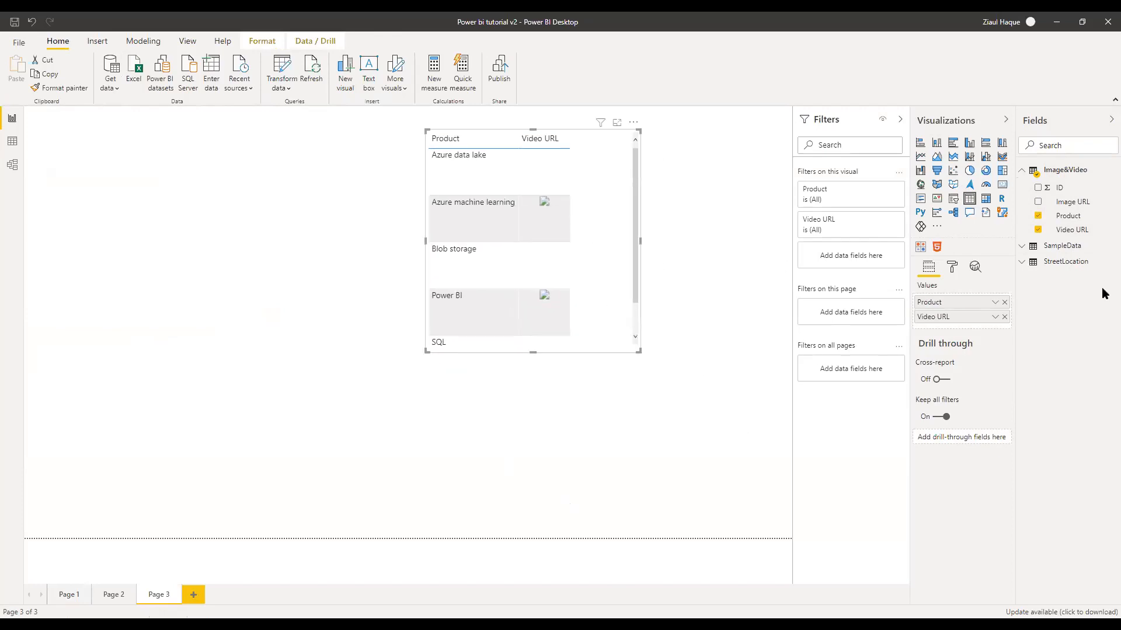
pyautogui.click(1038, 230)
pyautogui.click(1039, 202)
pyautogui.moveTo(638, 351); pyautogui.dragTo(653, 398)
pyautogui.moveTo(607, 259); pyautogui.dragTo(205, 237)
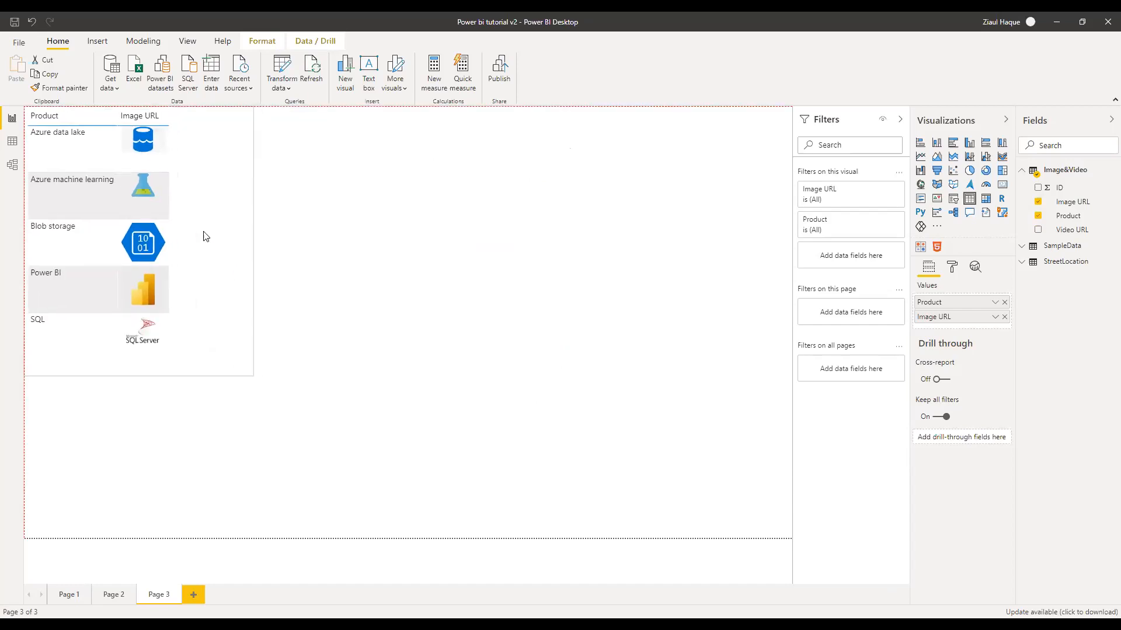
pyautogui.moveTo(246, 378); pyautogui.dragTo(227, 352)
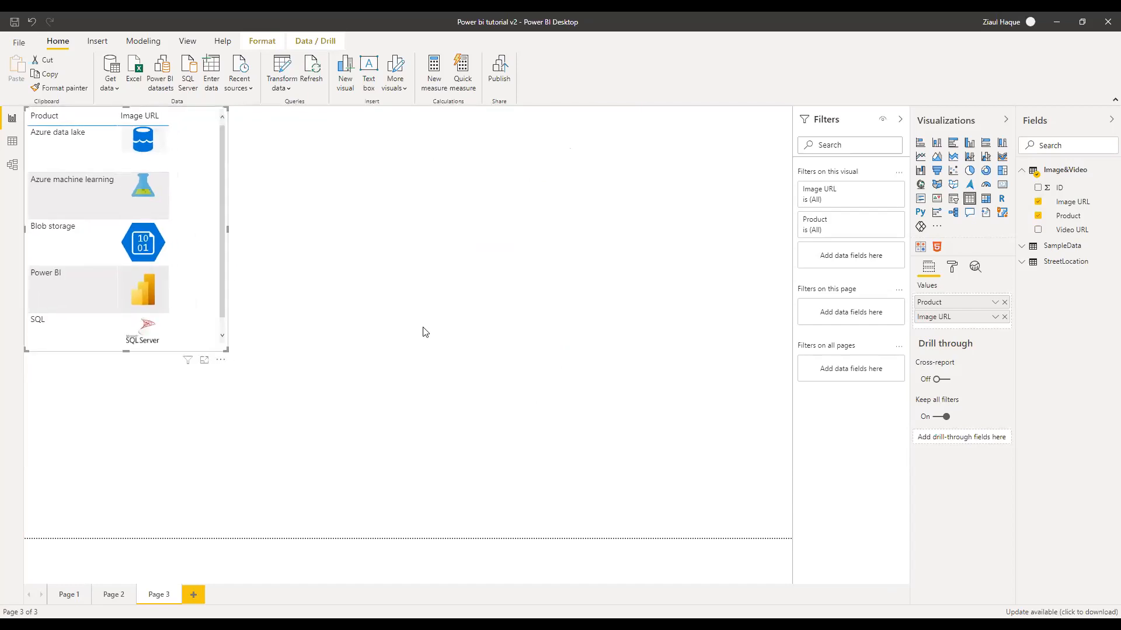
# Add an Image URL slicer showing the product logos at the top of Page 3
pyautogui.click(954, 202)
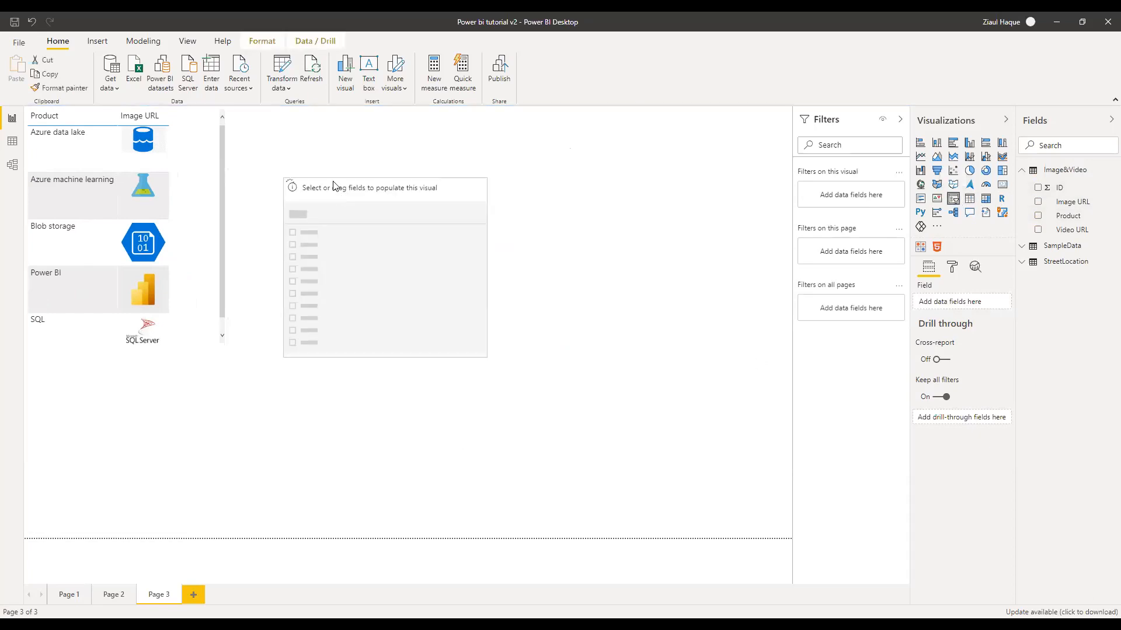
pyautogui.moveTo(332, 220); pyautogui.dragTo(306, 110)
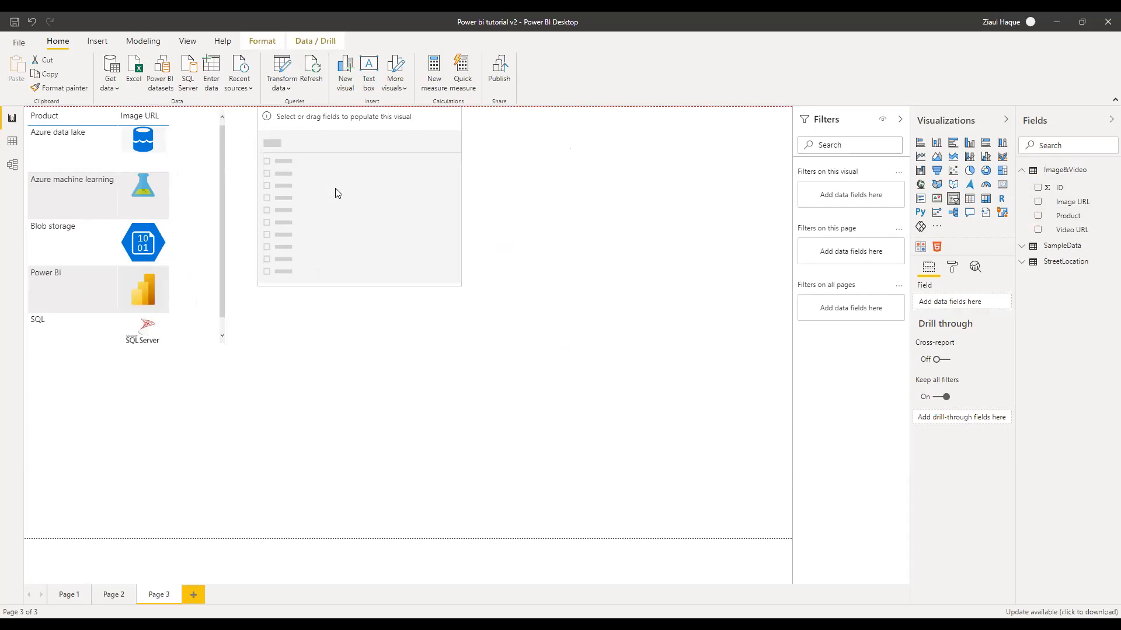
pyautogui.click(1039, 202)
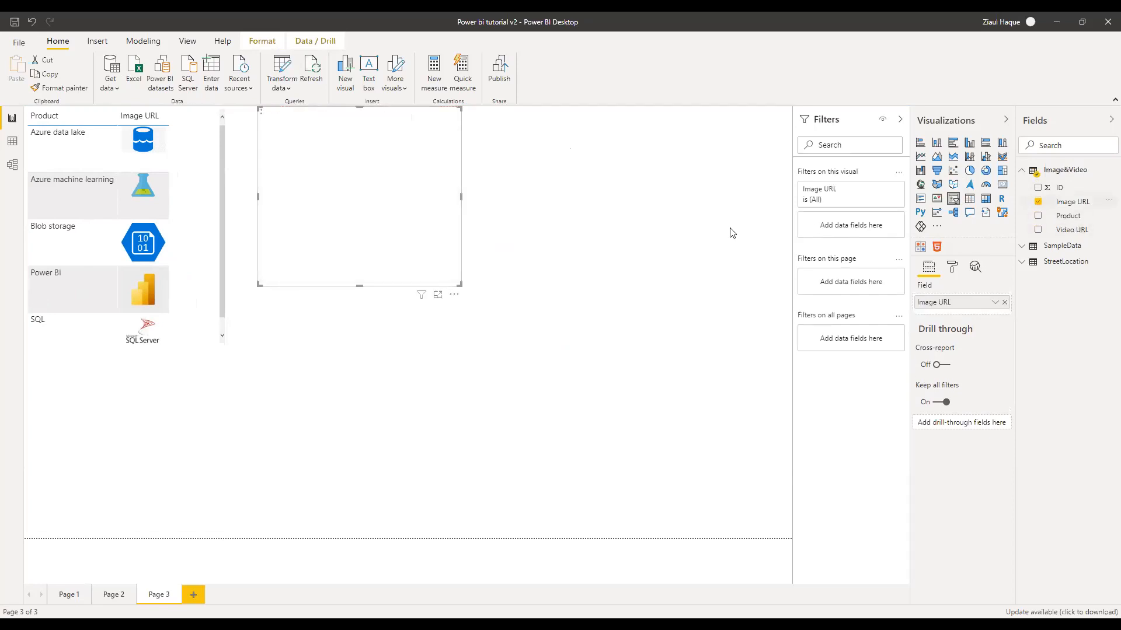
pyautogui.moveTo(462, 199); pyautogui.dragTo(348, 187)
pyautogui.moveTo(348, 286); pyautogui.dragTo(410, 392)
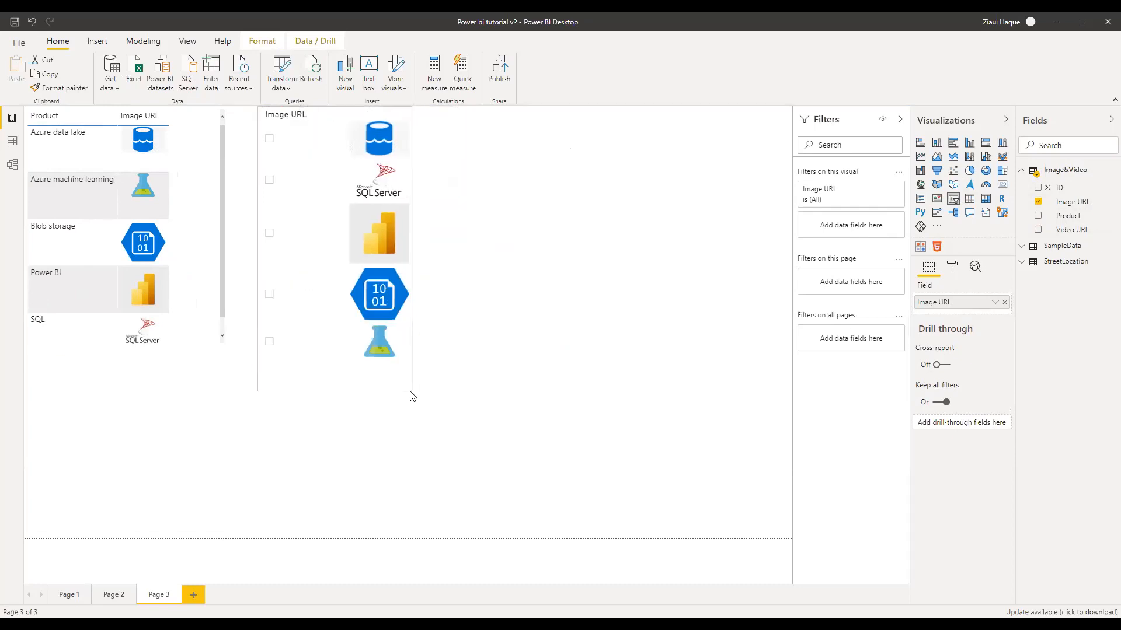
# Filter the table by Azure data lake, Power BI, Blob storage and SQL logos, then delete the slicer
pyautogui.click(375, 138)
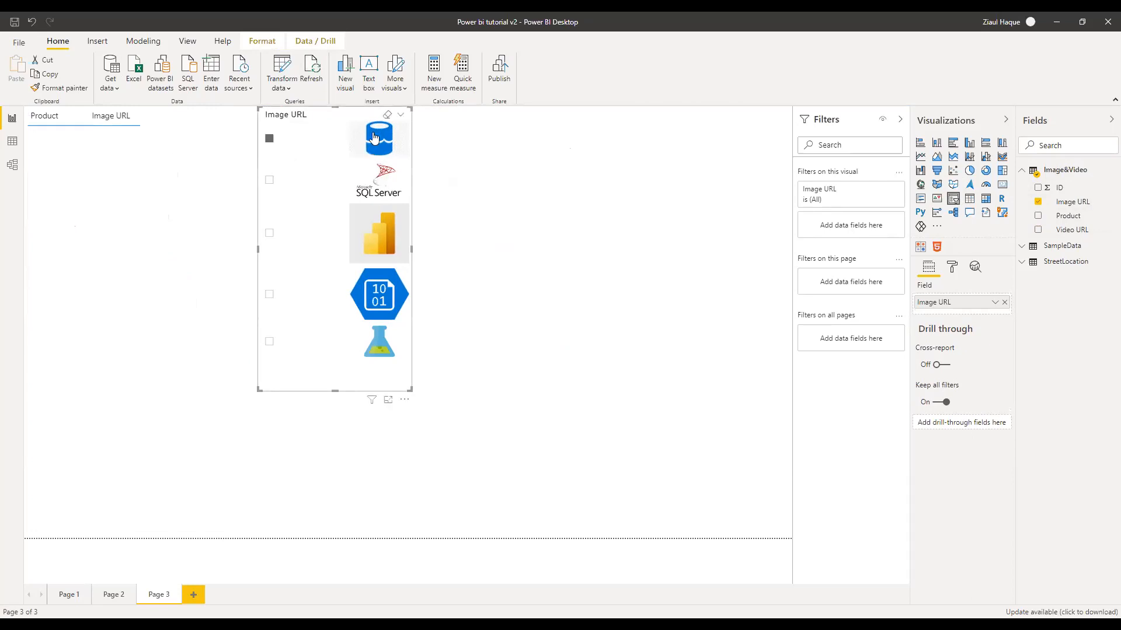
pyautogui.click(380, 247)
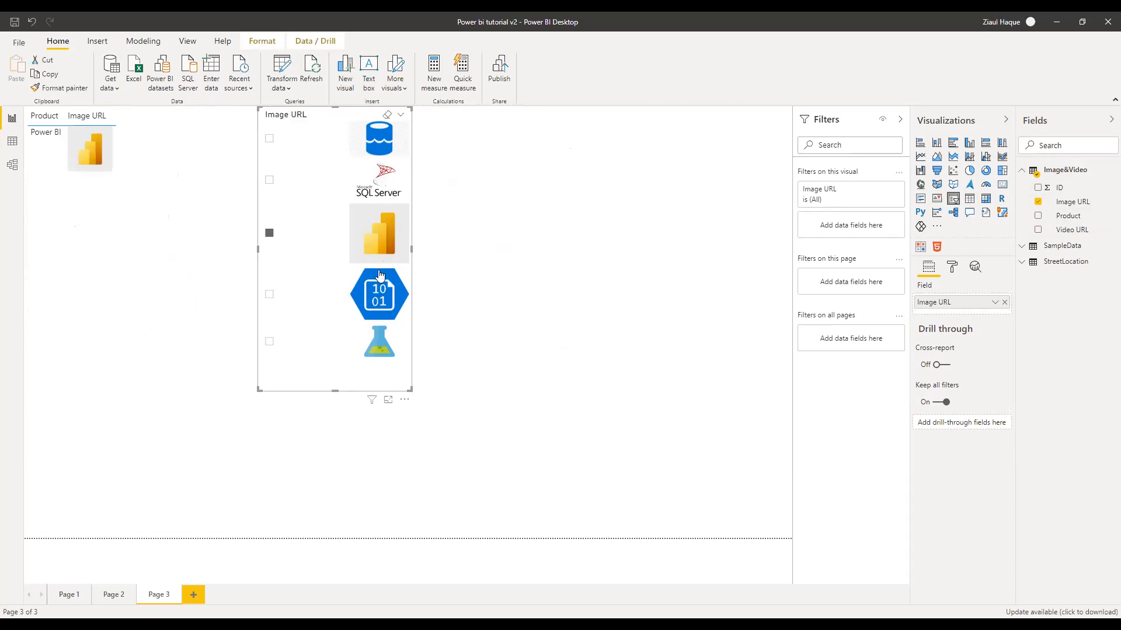
pyautogui.click(378, 303)
pyautogui.click(382, 191)
pyautogui.click(382, 192)
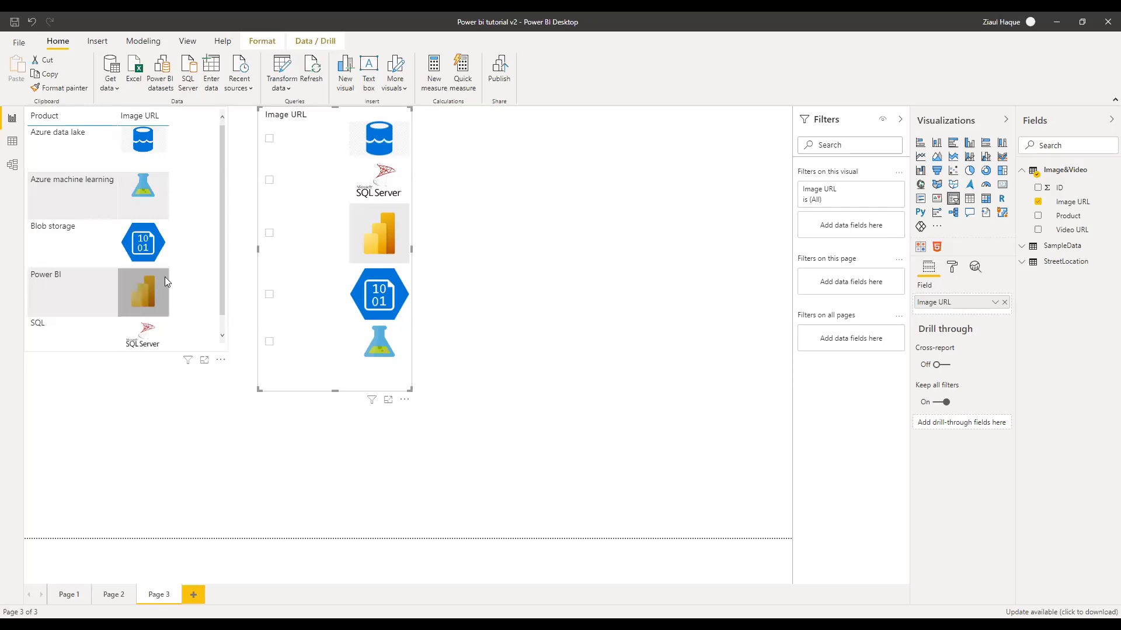
pyautogui.click(309, 146)
pyautogui.click(307, 139)
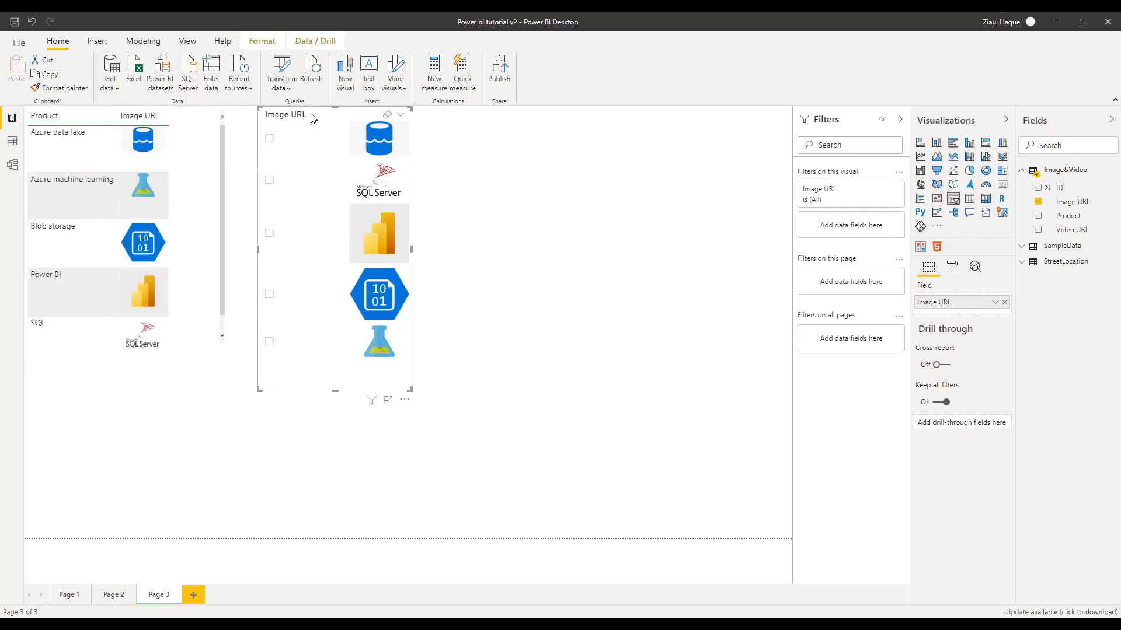
pyautogui.press('Delete')
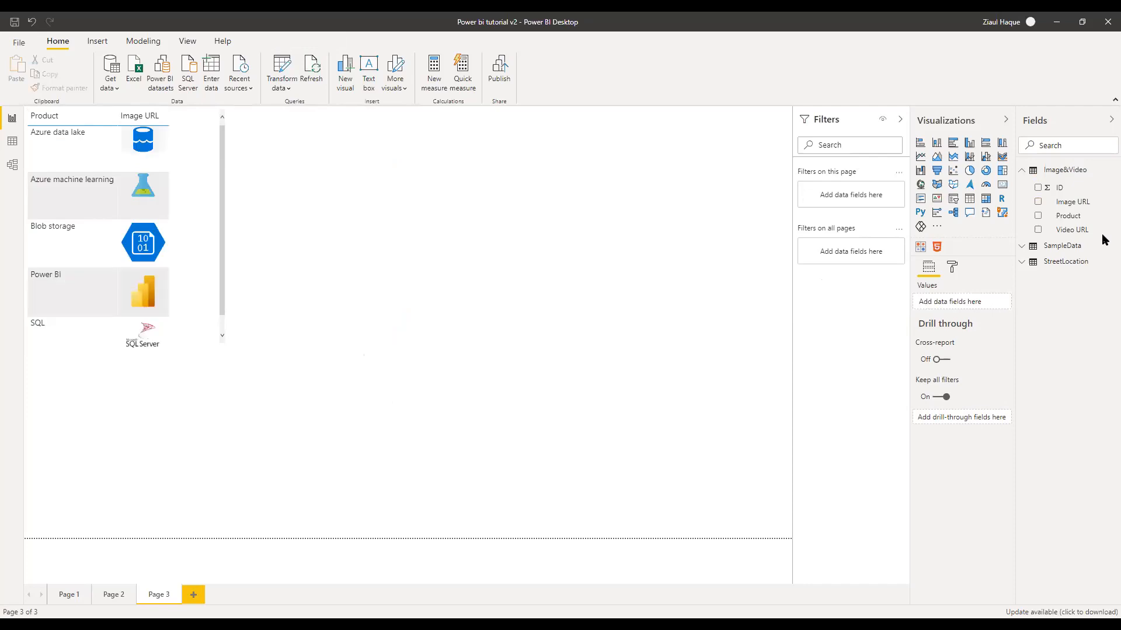
# Narrow the product table to fit just the Product and Image URL columns
pyautogui.click(206, 179)
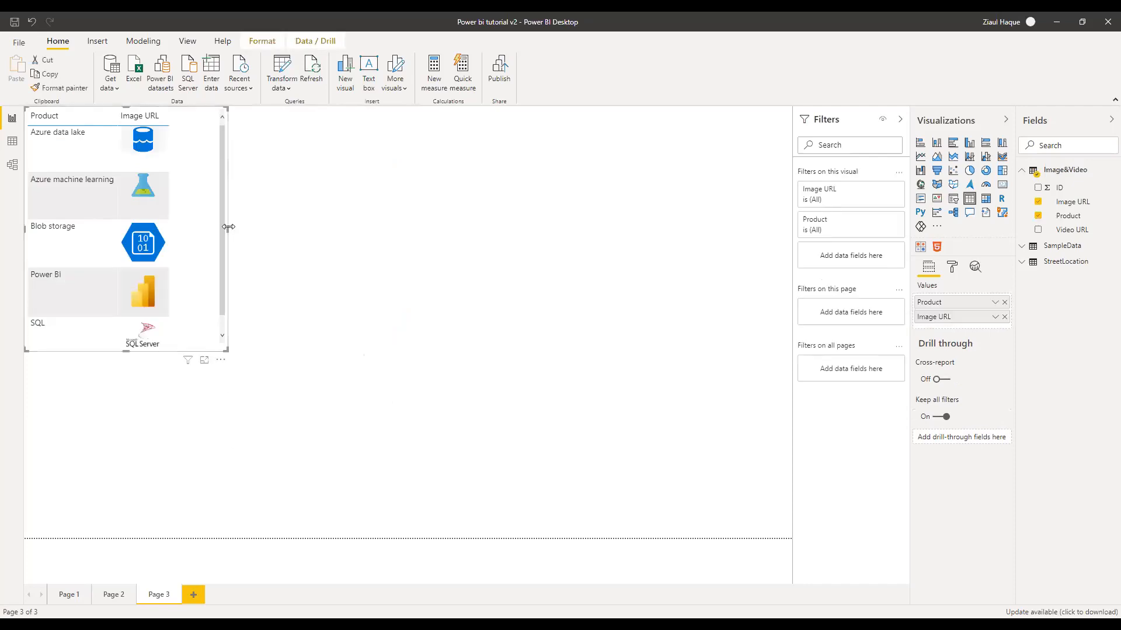
pyautogui.moveTo(228, 227); pyautogui.dragTo(181, 217)
pyautogui.click(261, 218)
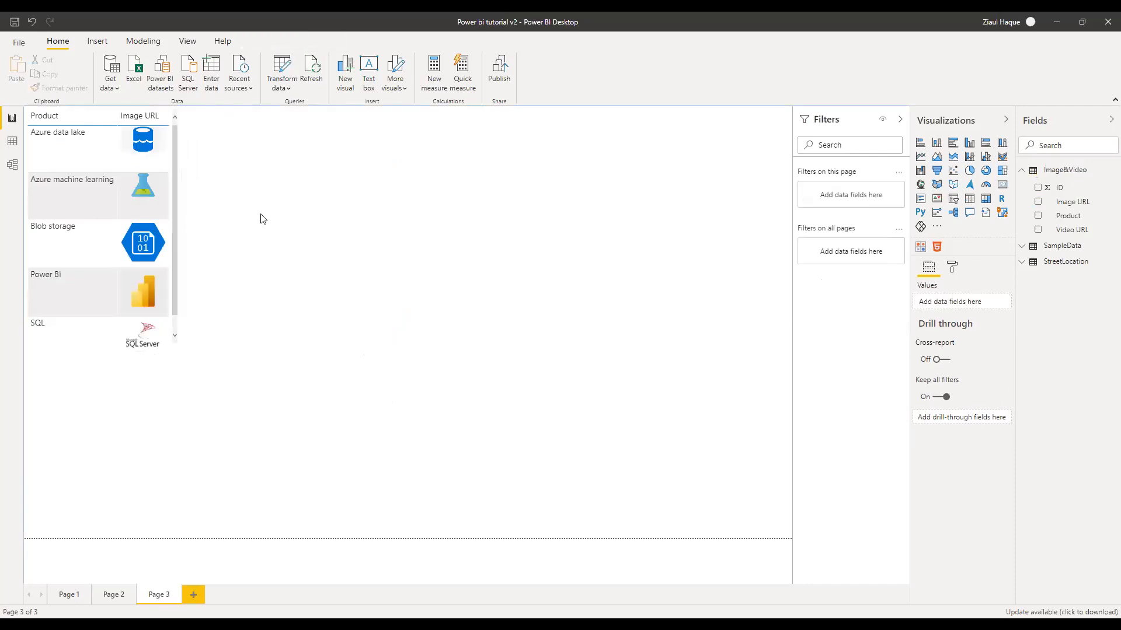
pyautogui.click(1021, 172)
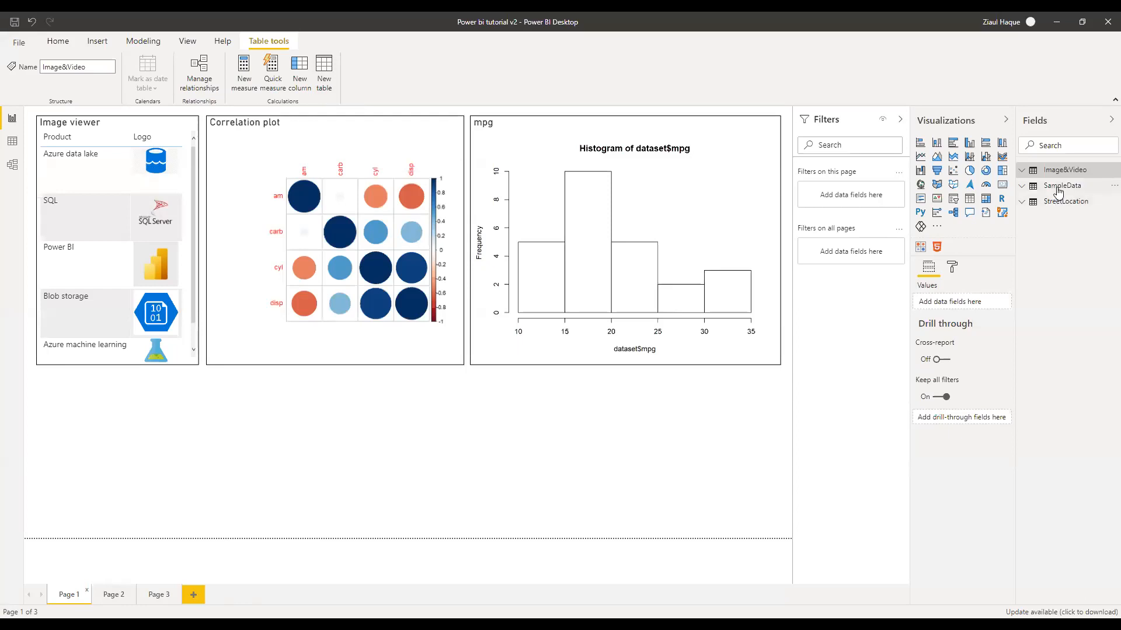
# Go to Page 1, expand the SampleData fields, and switch to Data view
pyautogui.click(12, 118)
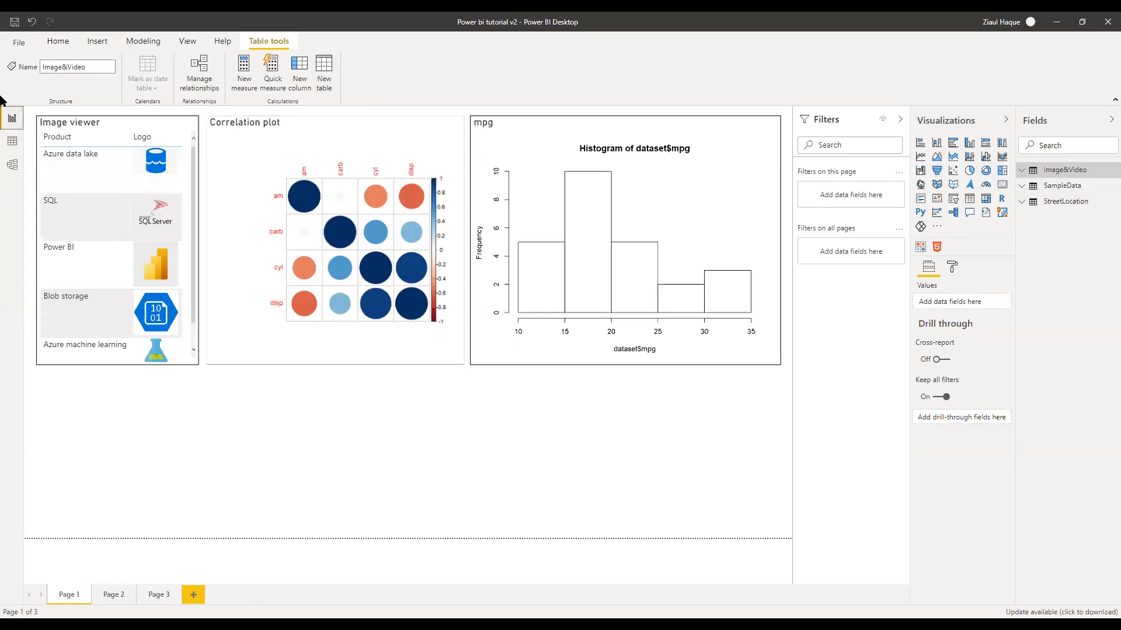
pyautogui.click(1061, 186)
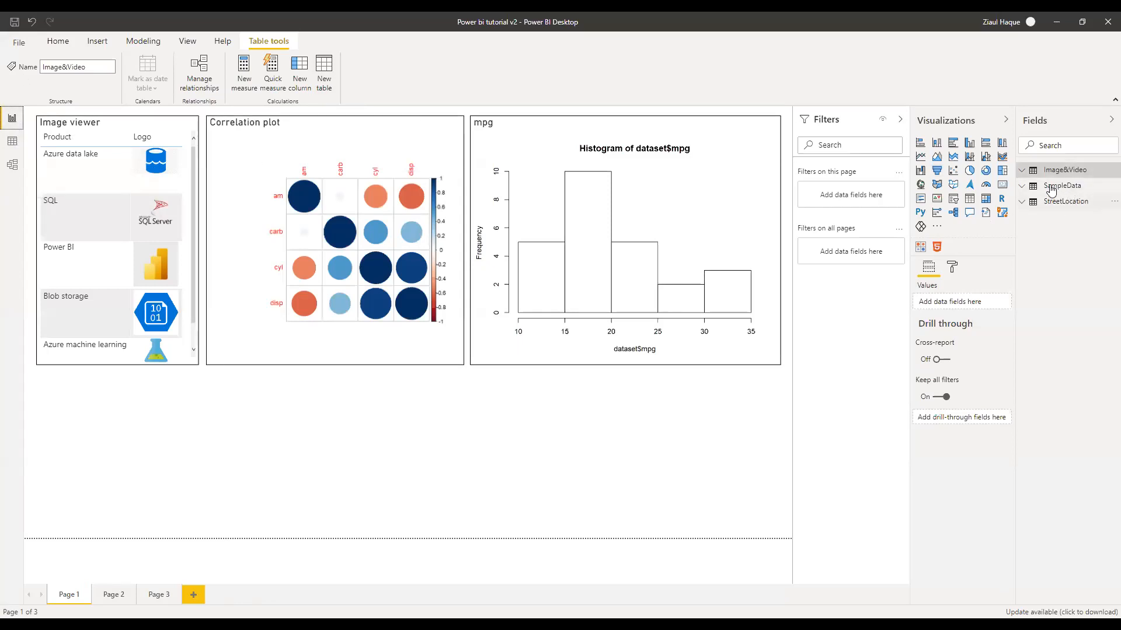
pyautogui.click(7, 141)
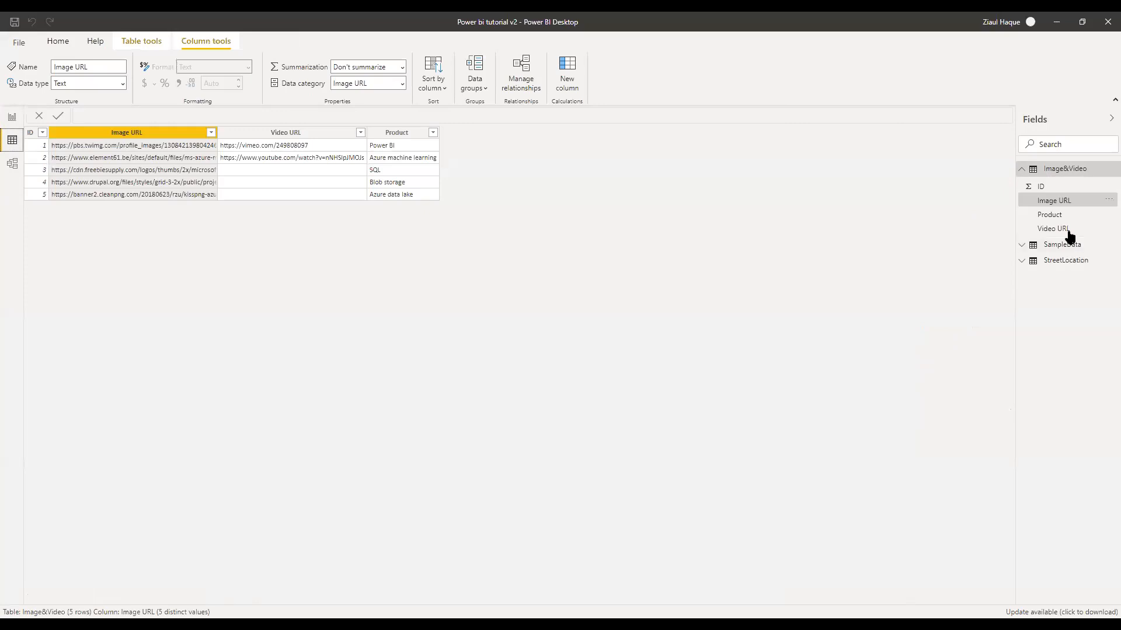
# Display the 32-row SampleData mtcars table in Data view, then bring RStudio to the front
pyautogui.click(1051, 168)
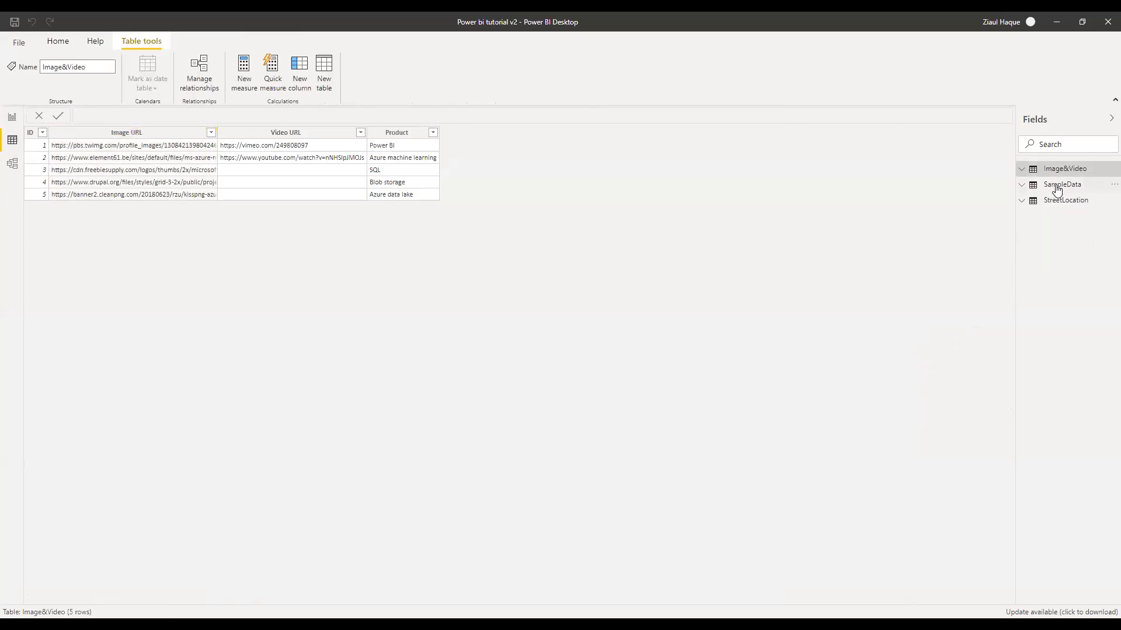
pyautogui.click(1056, 187)
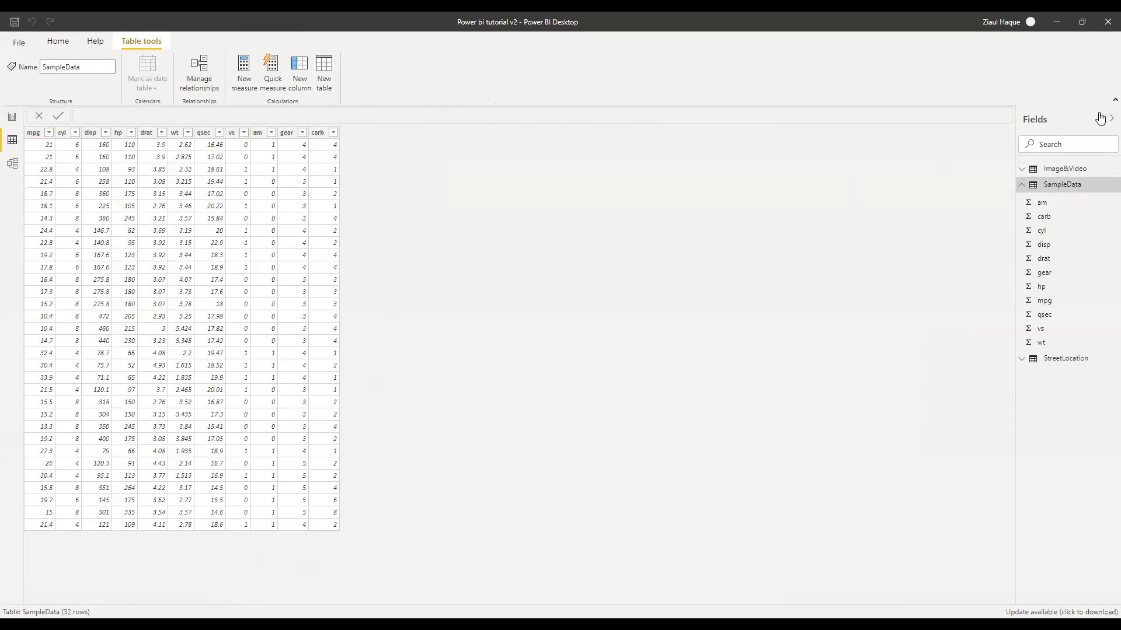
pyautogui.click(1021, 185)
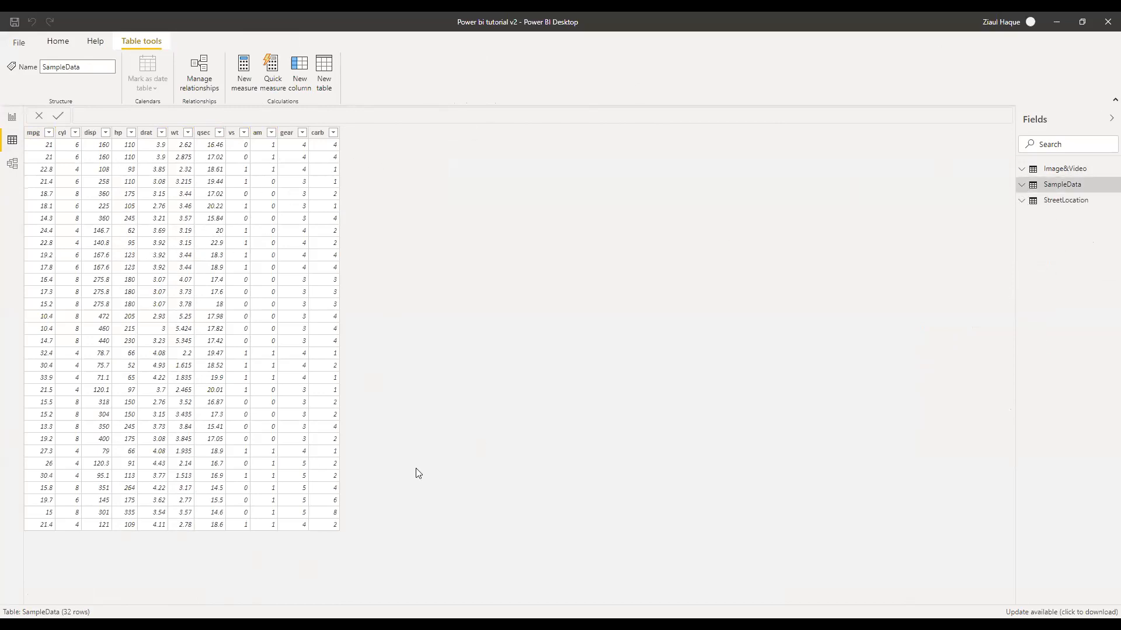
pyautogui.click(646, 612)
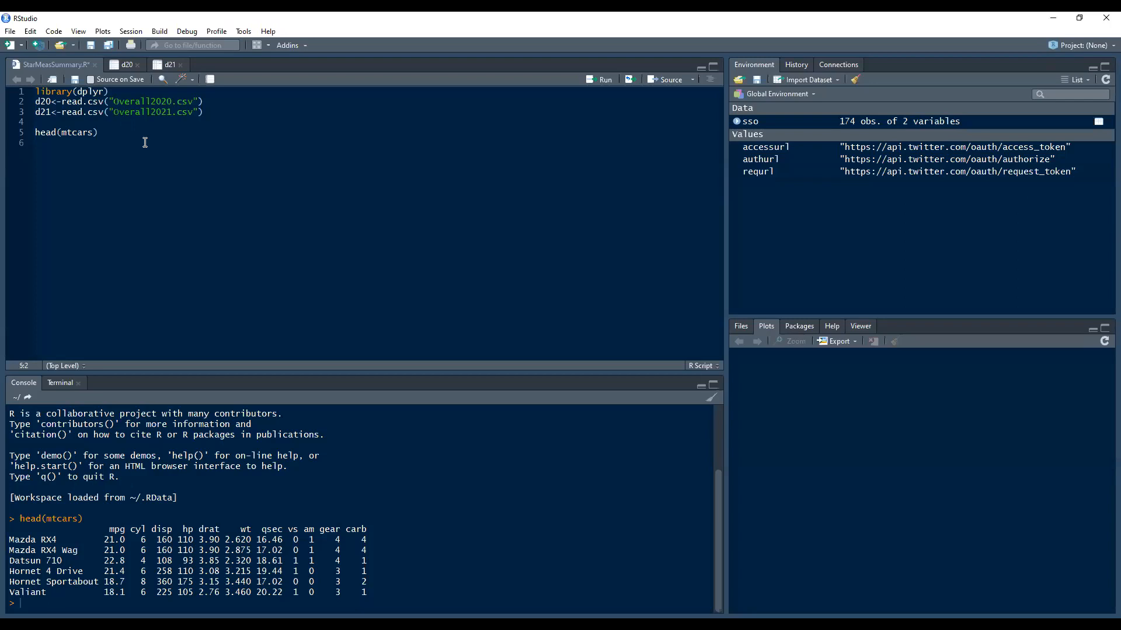
# Re-run head(mtcars) and add blank lines below it in the script
pyautogui.hotkey('ctrl', 'Return')
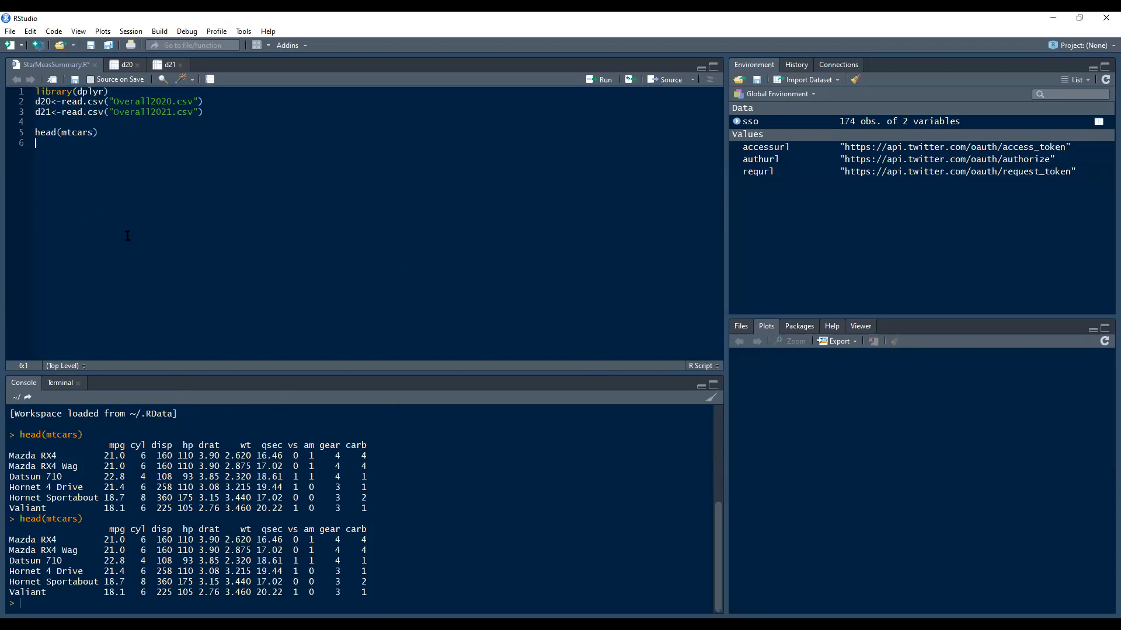
pyautogui.click(111, 133)
pyautogui.press('Up')
pyautogui.press('Down')
pyautogui.press('Return')
pyautogui.press('Return')
# Begin line 7 with the assignment 'SampleMtcars<-data.fram'
pyautogui.write('mtcars')
pyautogui.write('<-')
pyautogui.write('Sam')
pyautogui.write('ple')
pyautogui.press('BackSpace')
pyautogui.write('M')
pyautogui.press('Right')
pyautogui.press('Right')
pyautogui.press('Right')
pyautogui.write('data.fram')
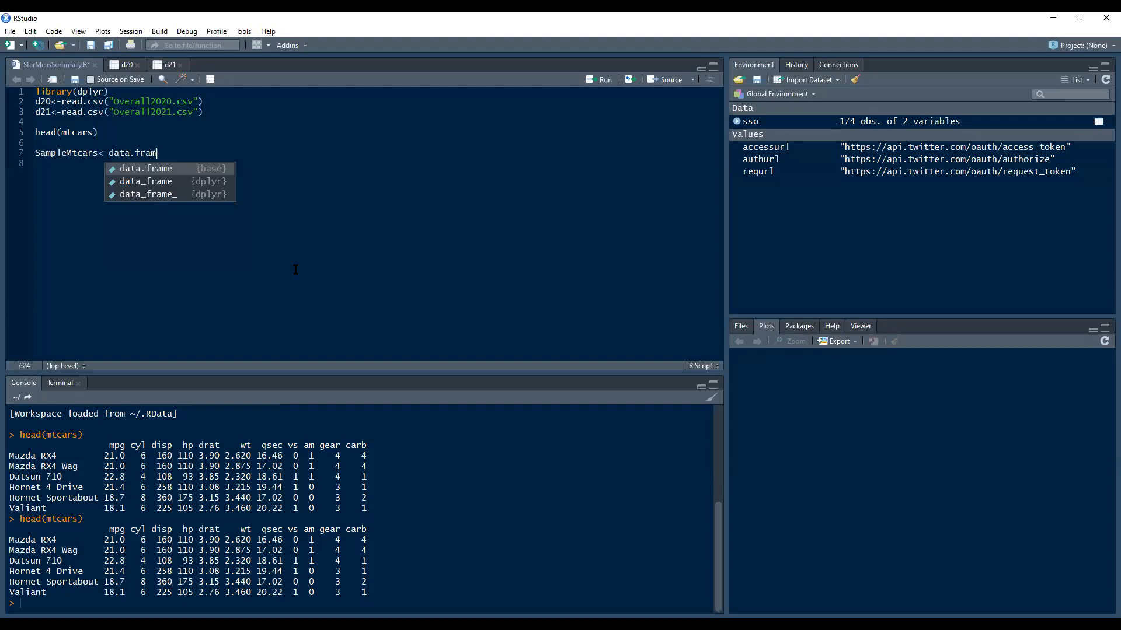
# Complete data.frame( with mtcars$mpg as its first argument
pyautogui.press('Tab')
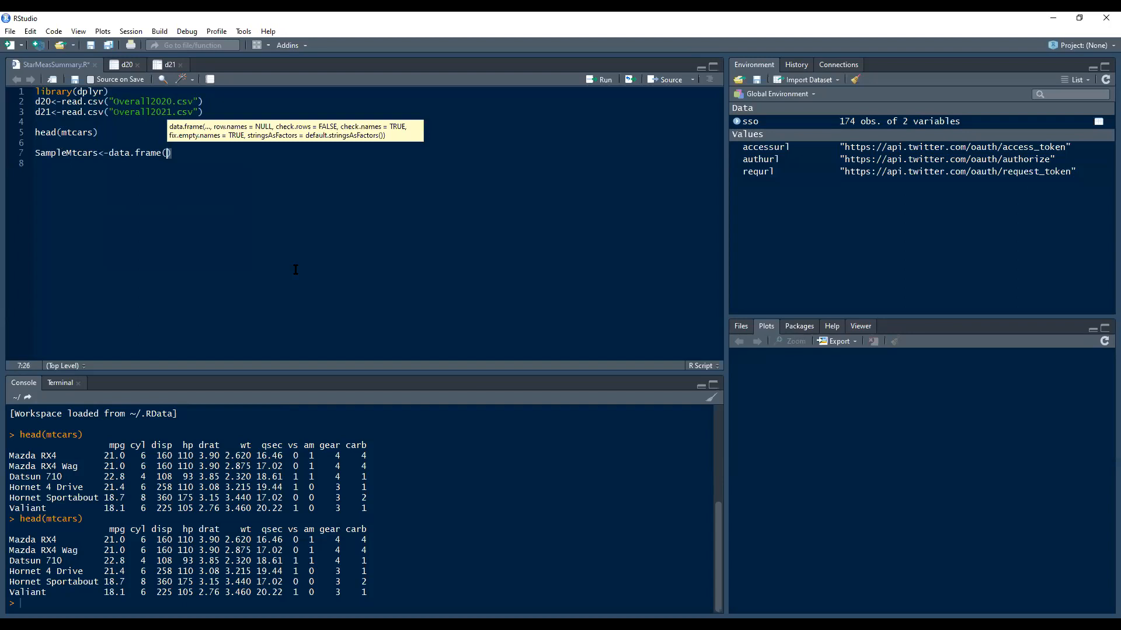
pyautogui.write('mtc')
pyautogui.press('Tab')
pyautogui.write('$')
pyautogui.press('Tab')
pyautogui.write(',')
# Add mtcars$cyl as the second data.frame argument
pyautogui.hotkey('shift', 'Left')
pyautogui.hotkey('shift', 'Left')
pyautogui.hotkey('shift', 'Left')
pyautogui.hotkey('shift', 'Left')
pyautogui.hotkey('shift', 'Left')
pyautogui.hotkey('shift', 'Left')
pyautogui.hotkey('shift', 'Left')
pyautogui.hotkey('shift', 'Left')
pyautogui.hotkey('shift', 'Left')
pyautogui.hotkey('shift', 'Left')
pyautogui.hotkey('shift', 'Left')
pyautogui.hotkey('shift', 'Left')
pyautogui.press('Right')
pyautogui.write('mtcars$mpg')
pyautogui.press('BackSpace')
pyautogui.press('BackSpace')
pyautogui.press('BackSpace')
pyautogui.press('Tab')
pyautogui.press('Down')
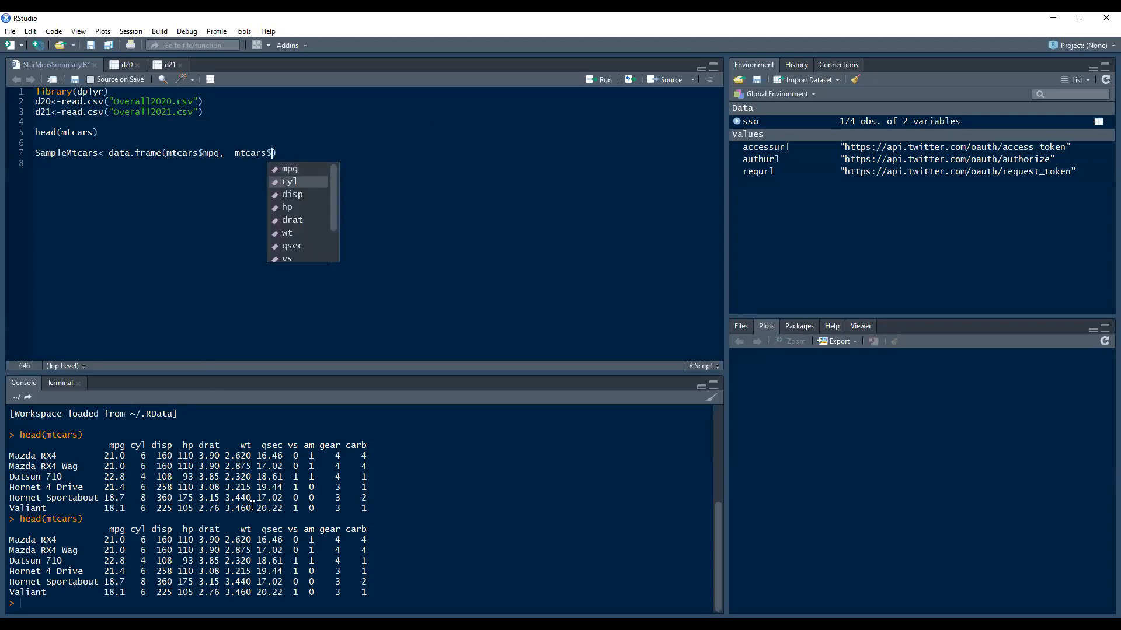
pyautogui.press('Return')
# Add mtcars$disp as the third argument and close the parenthesis
pyautogui.write(',')
pyautogui.write('mtcars$mpg')
pyautogui.press('BackSpace')
pyautogui.press('BackSpace')
pyautogui.press('BackSpace')
pyautogui.press('Tab')
pyautogui.press('Down')
pyautogui.press('Down')
pyautogui.press('Return')
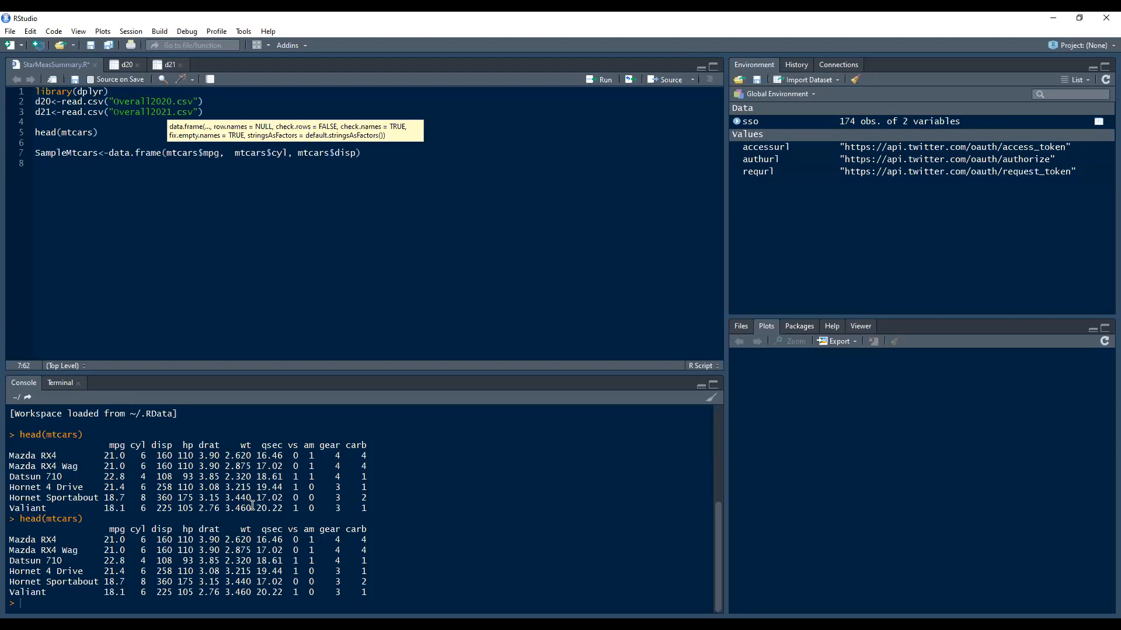
pyautogui.write(')')
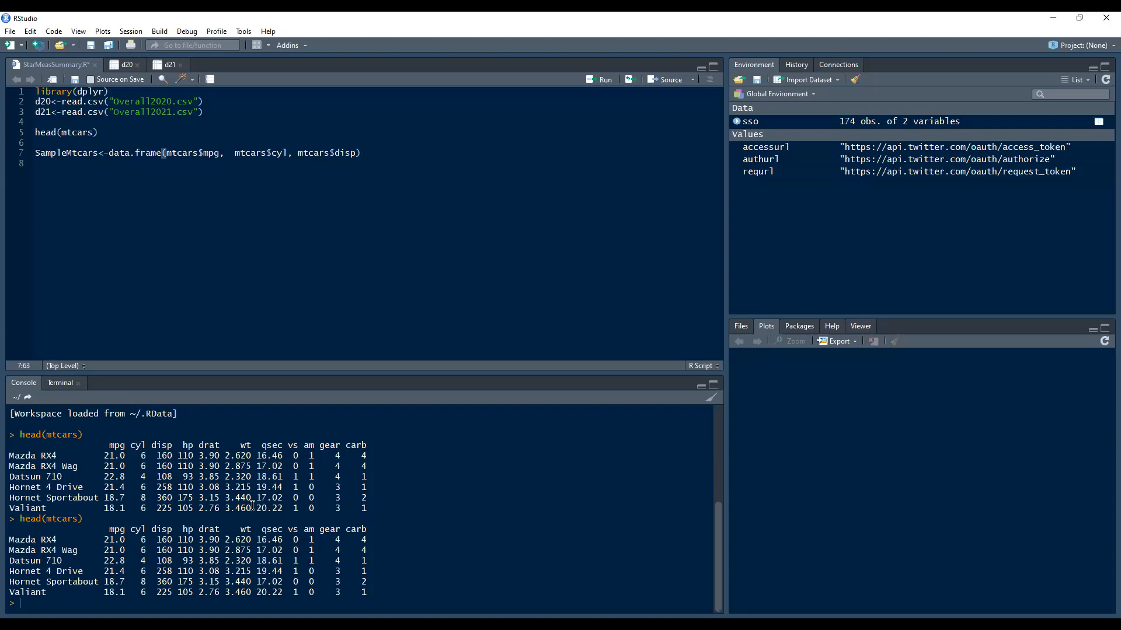
pyautogui.hotkey('shift', 'Left')
pyautogui.hotkey('shift', 'Left')
pyautogui.hotkey('shift', 'Left')
pyautogui.hotkey('shift', 'Left')
pyautogui.hotkey('shift', 'Left')
pyautogui.hotkey('shift', 'Left')
pyautogui.hotkey('shift', 'Left')
pyautogui.hotkey('shift', 'Left')
pyautogui.hotkey('shift', 'Left')
pyautogui.hotkey('shift', 'Left')
pyautogui.hotkey('shift', 'Left')
pyautogui.hotkey('shift', 'Left')
pyautogui.hotkey('shift', 'Left')
pyautogui.hotkey('shift', 'Left')
pyautogui.hotkey('shift', 'Left')
pyautogui.hotkey('shift', 'Left')
pyautogui.hotkey('shift', 'Left')
pyautogui.hotkey('shift', 'Left')
pyautogui.hotkey('shift', 'Left')
pyautogui.hotkey('shift', 'Left')
pyautogui.hotkey('shift', 'Left')
pyautogui.hotkey('shift', 'Left')
pyautogui.hotkey('shift', 'Left')
pyautogui.hotkey('shift', 'Left')
pyautogui.hotkey('shift', 'Left')
pyautogui.hotkey('shift', 'Left')
pyautogui.hotkey('shift', 'Left')
pyautogui.hotkey('shift', 'Left')
pyautogui.hotkey('shift', 'Left')
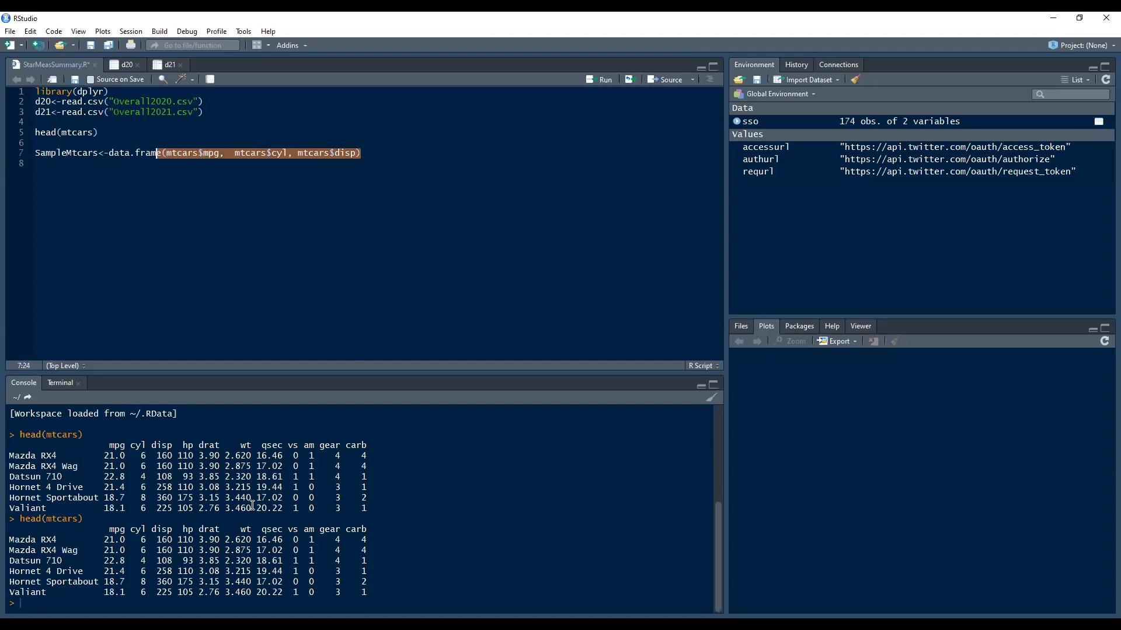
# Copy the SampleMtcars line 7 and run it to create the data frame
pyautogui.hotkey('shift', 'Up')
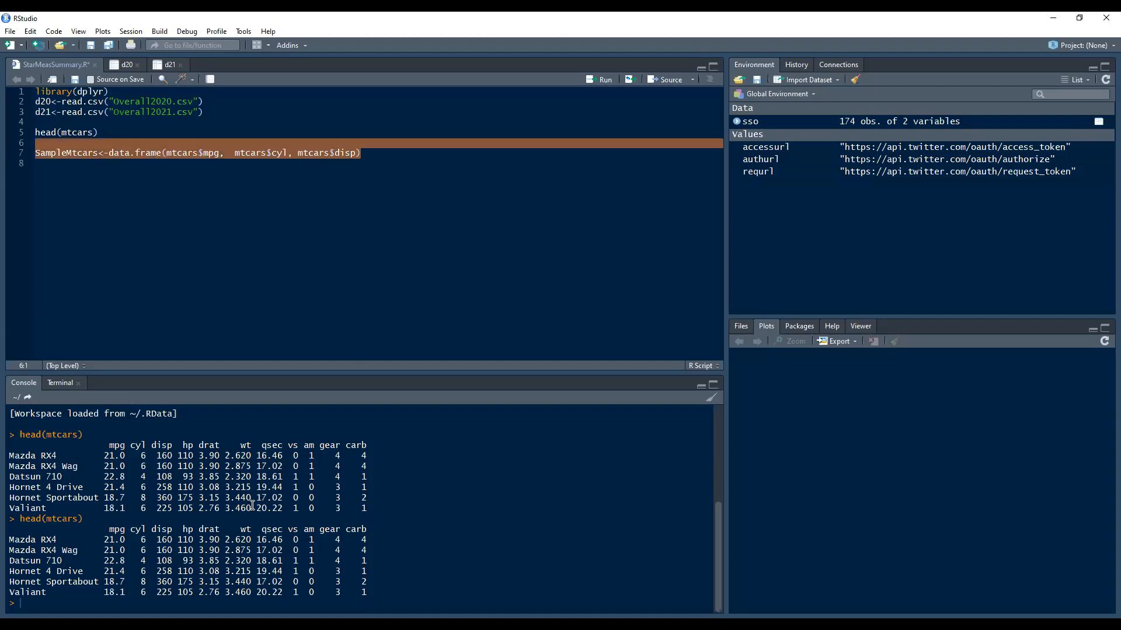
pyautogui.hotkey('shift', 'Down')
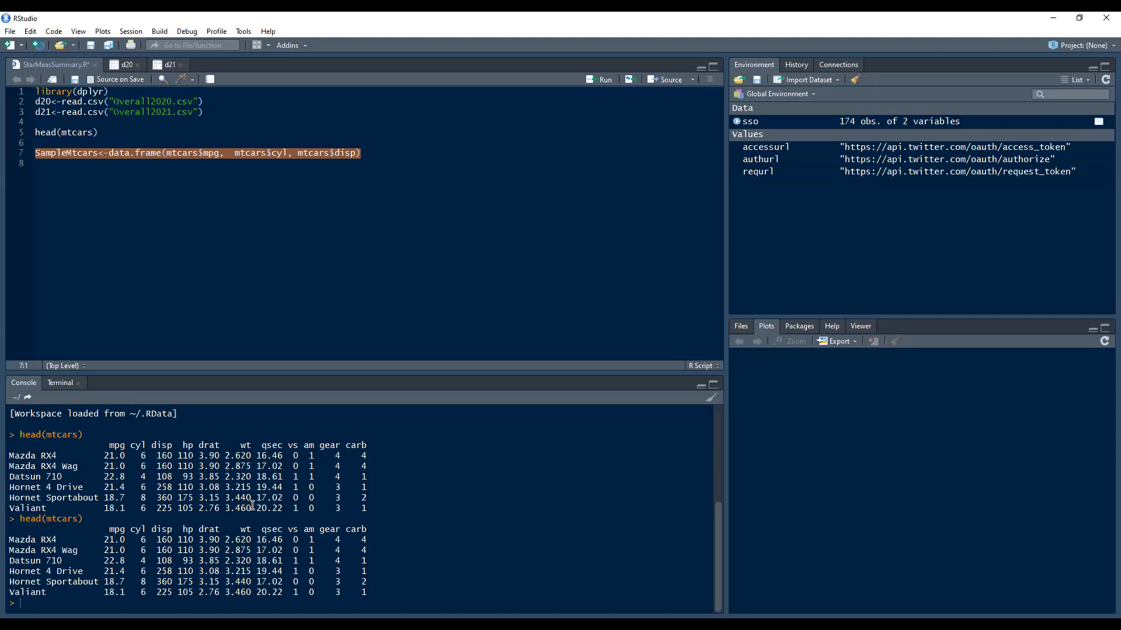
pyautogui.rightClick(293, 155)
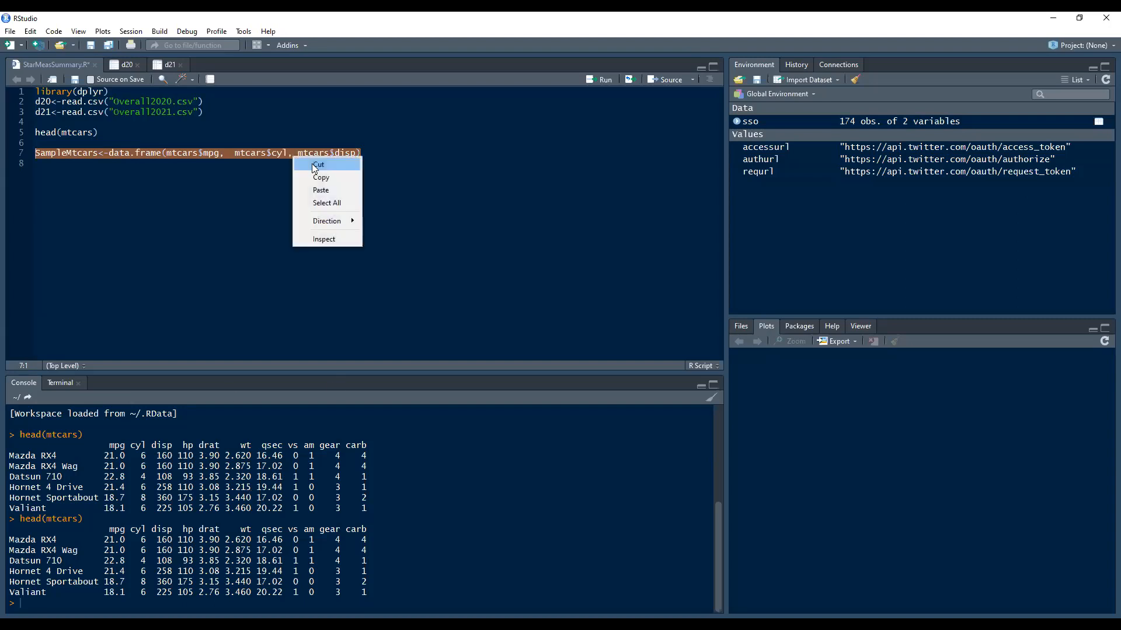
pyautogui.click(321, 177)
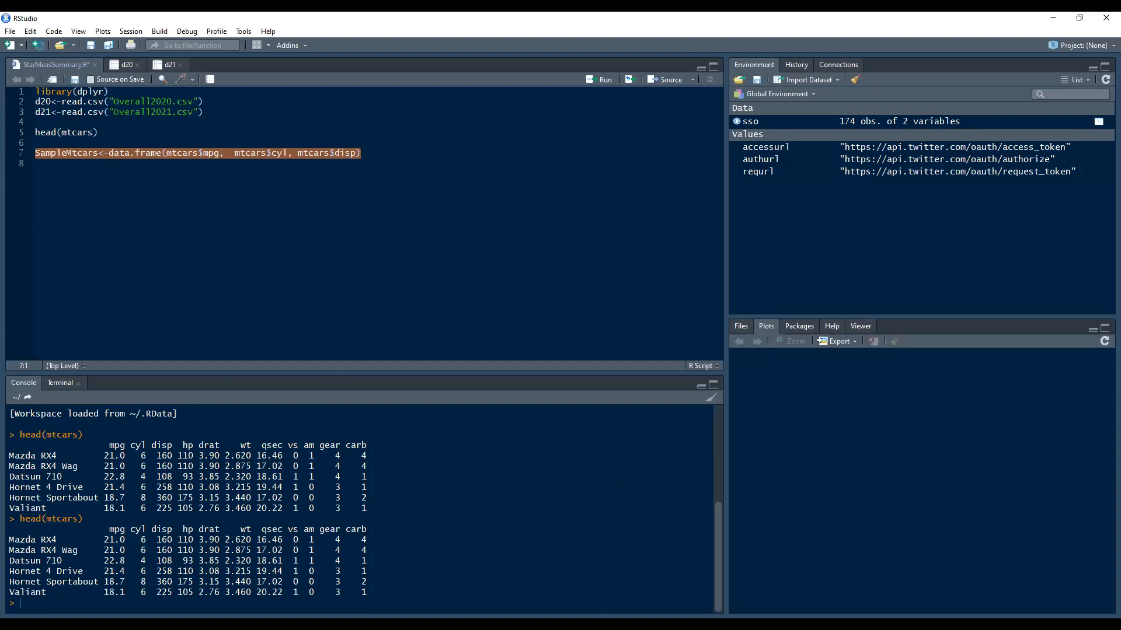
pyautogui.click(382, 152)
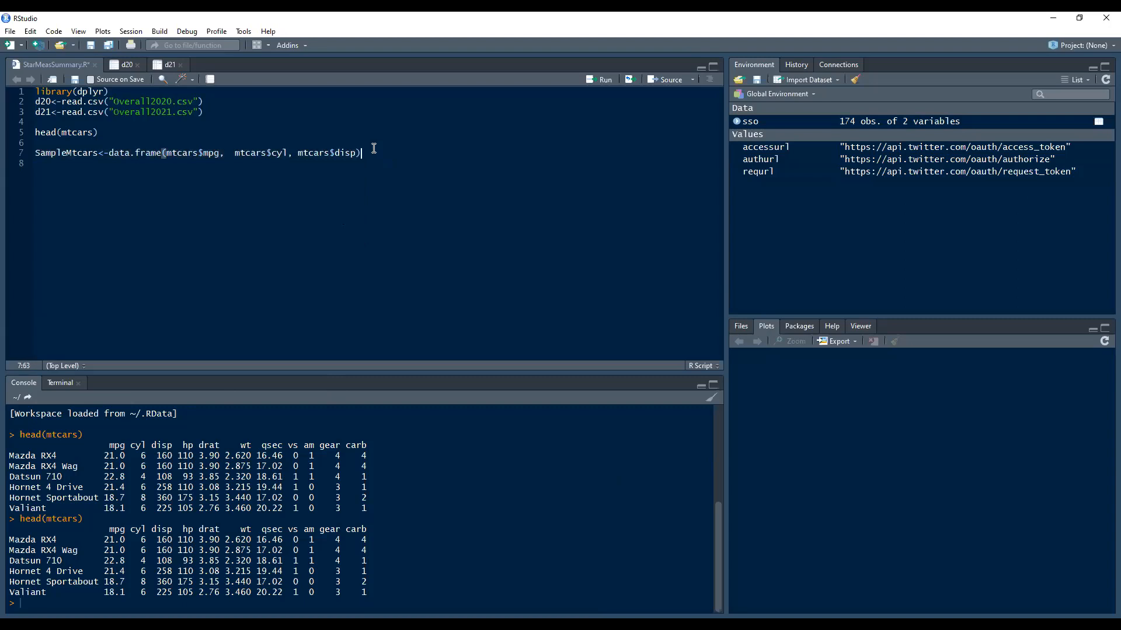
pyautogui.hotkey('ctrl', 'Return')
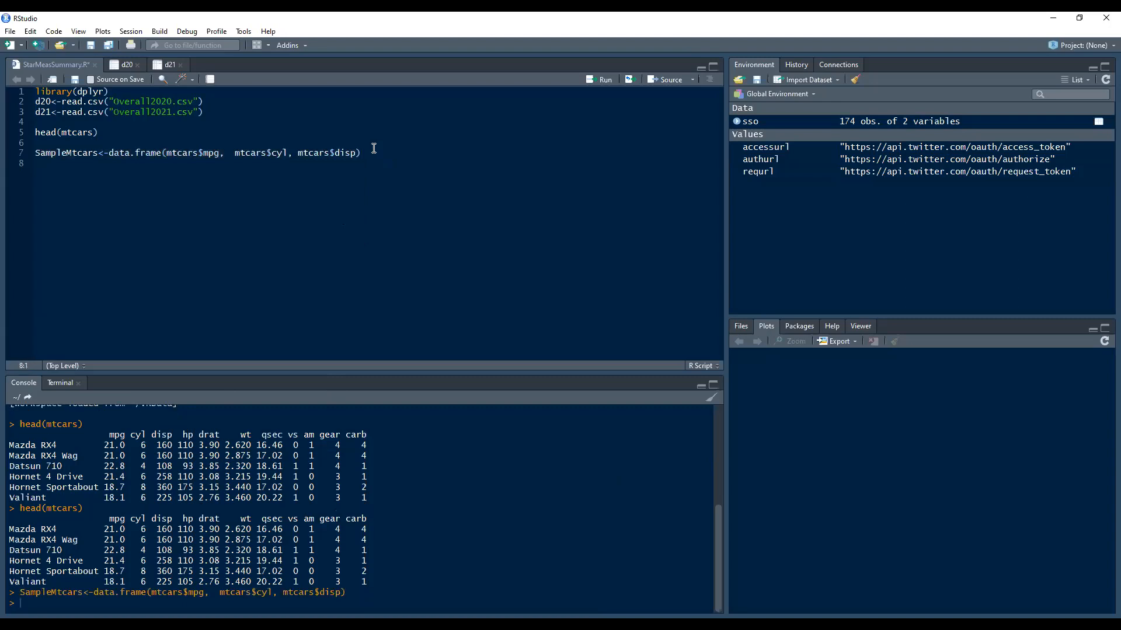
# Preview the first rows with head(SampleMtcars) on line 8
pyautogui.hotkey('shift', 'Up')
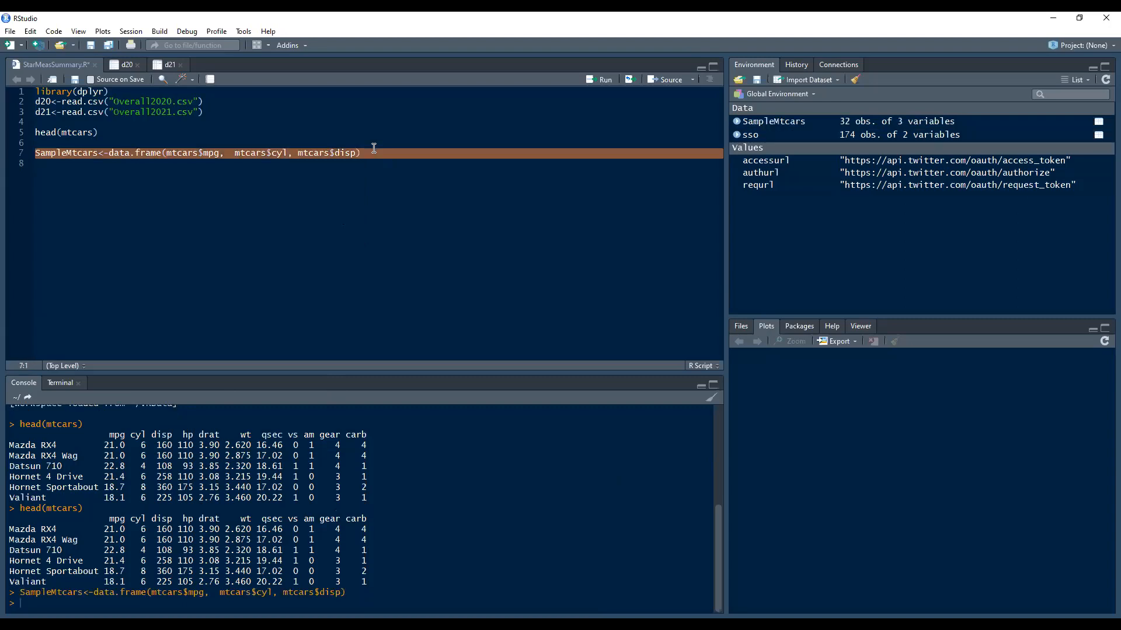
pyautogui.press('Down')
pyautogui.write('head()')
pyautogui.press('Left')
pyautogui.write('sam')
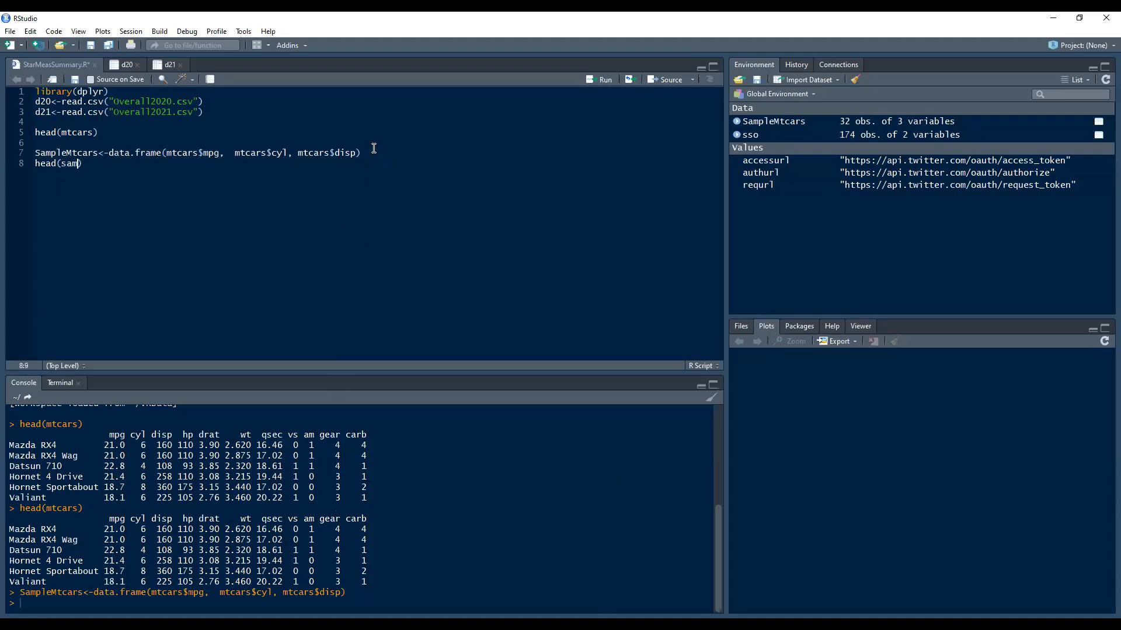
pyautogui.press('Down')
pyautogui.press('Down')
pyautogui.press('Down')
pyautogui.press('Down')
pyautogui.press('Down')
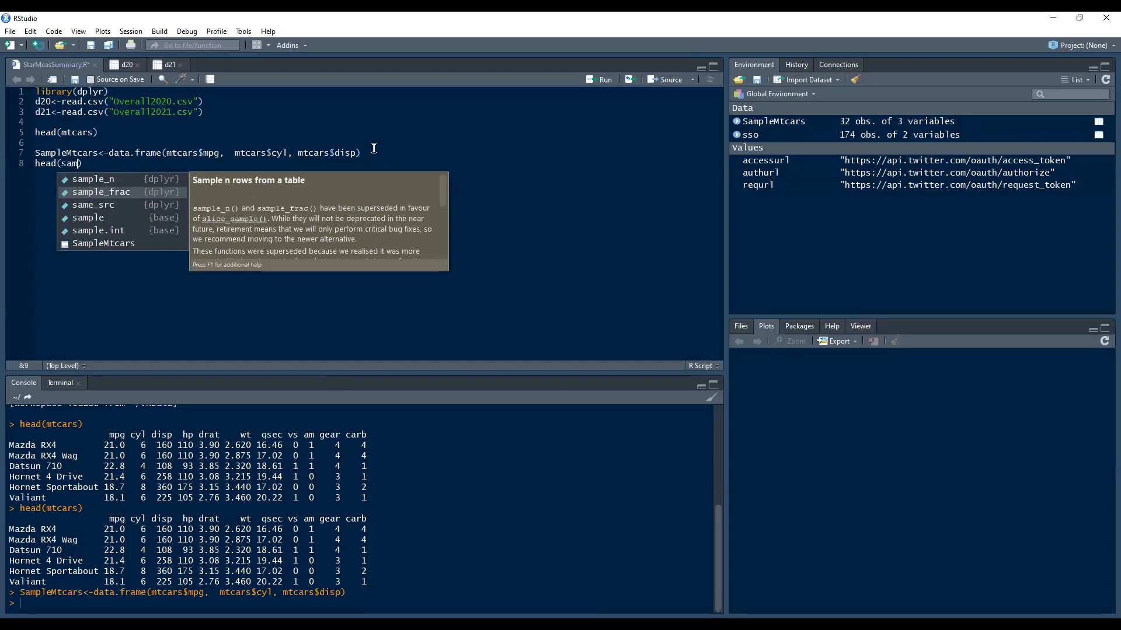
pyautogui.press('Return')
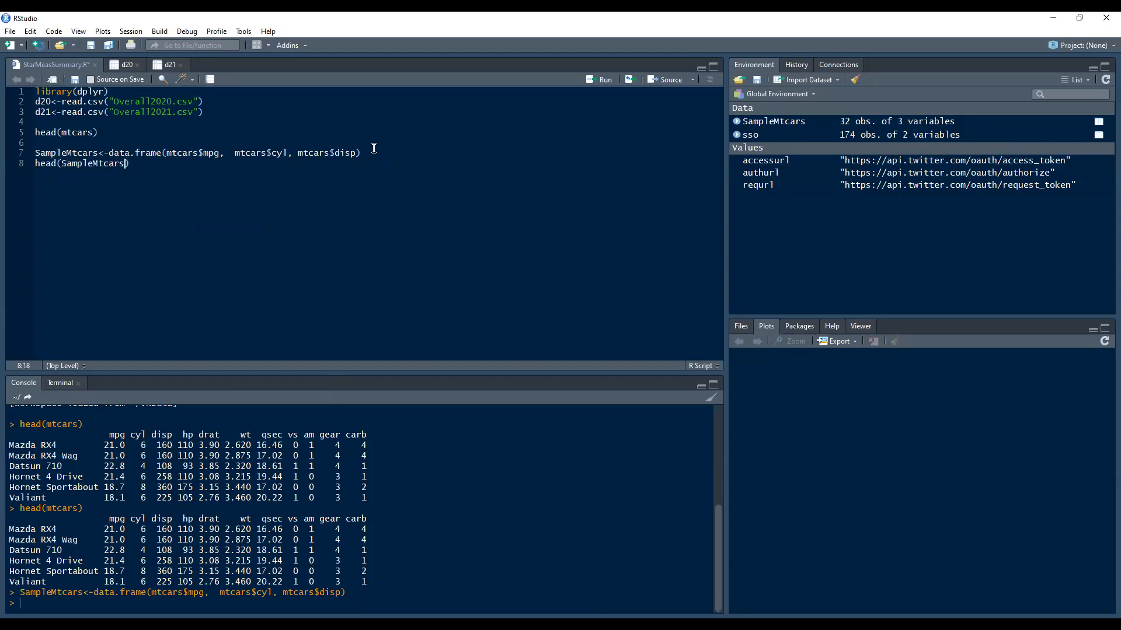
pyautogui.hotkey('ctrl', 'Return')
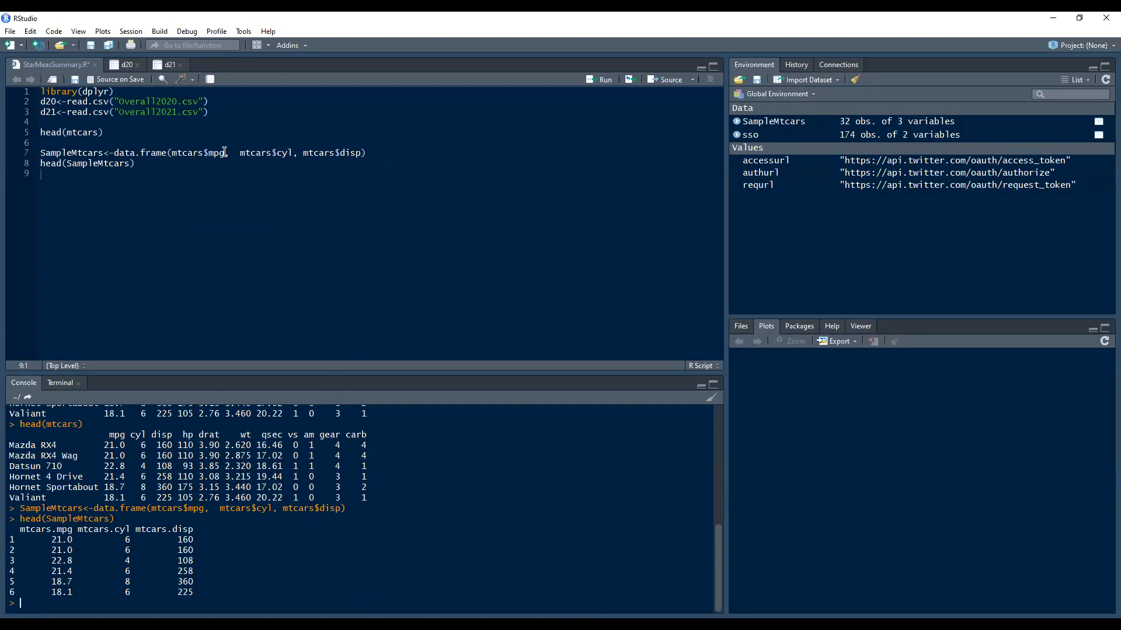
# Select the whole SampleMtcars data.frame line and copy it
pyautogui.click(134, 163)
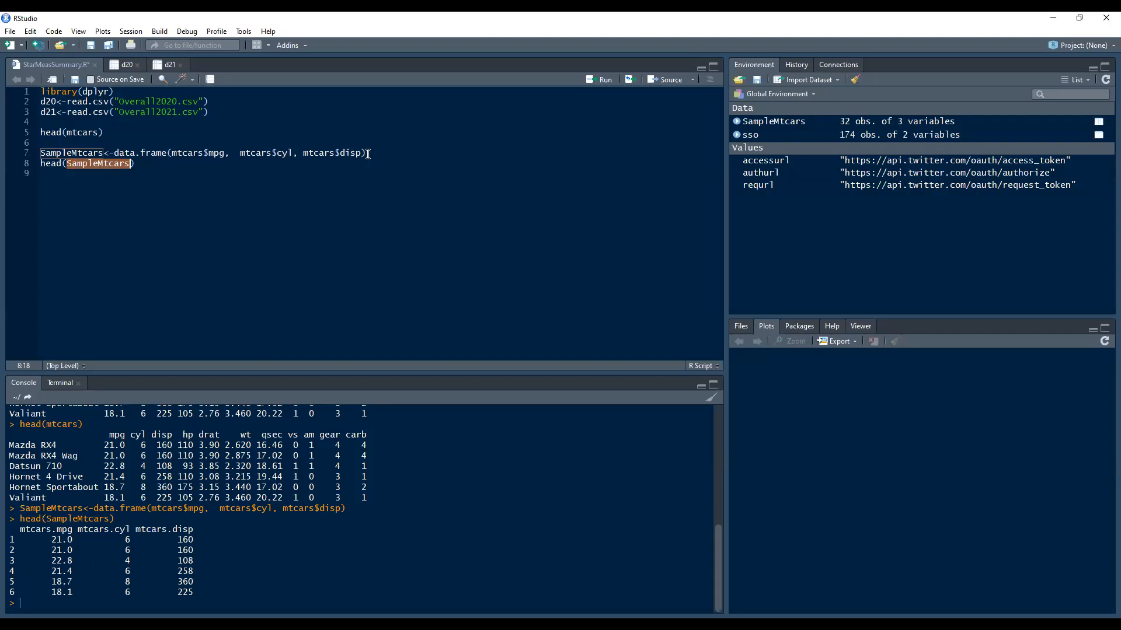
pyautogui.moveTo(365, 152); pyautogui.dragTo(187, 152)
pyautogui.moveTo(92, 153); pyautogui.dragTo(41, 155)
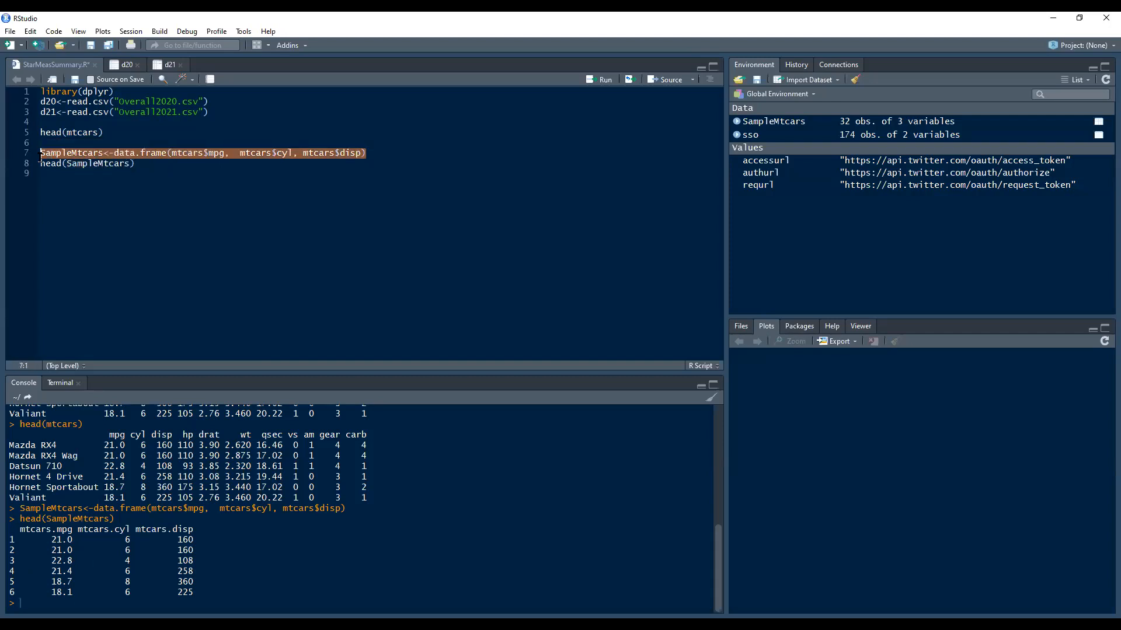
pyautogui.rightClick(130, 155)
pyautogui.click(159, 173)
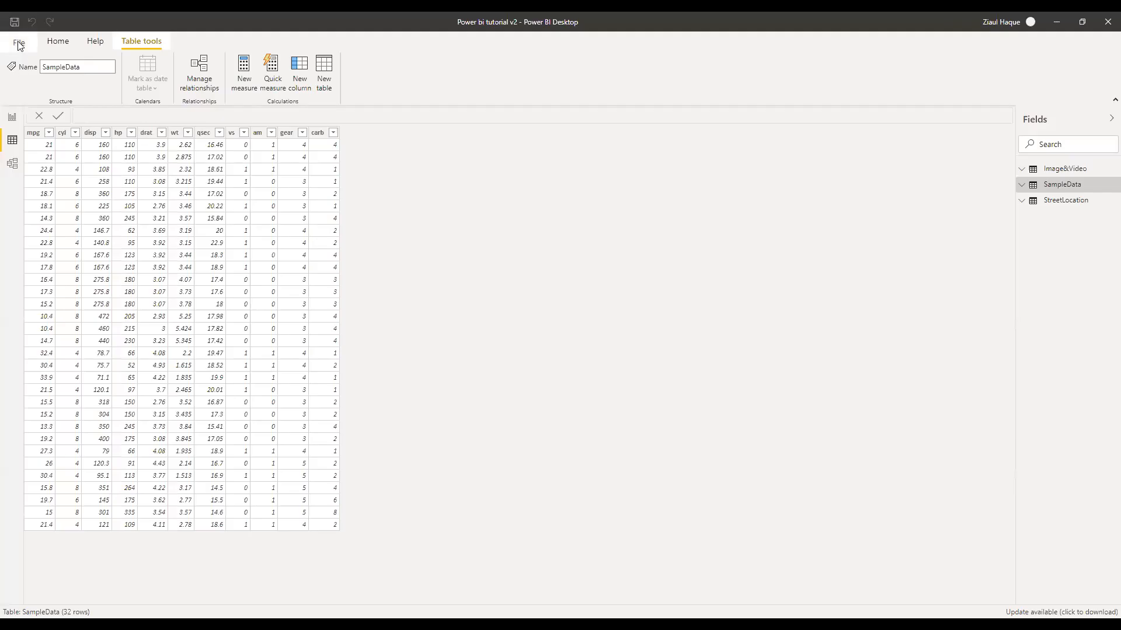
# Back in Power BI, choose the R script connector from the full Get Data catalogue
pyautogui.hotkey('ctrl', 'o')
pyautogui.click(583, 102)
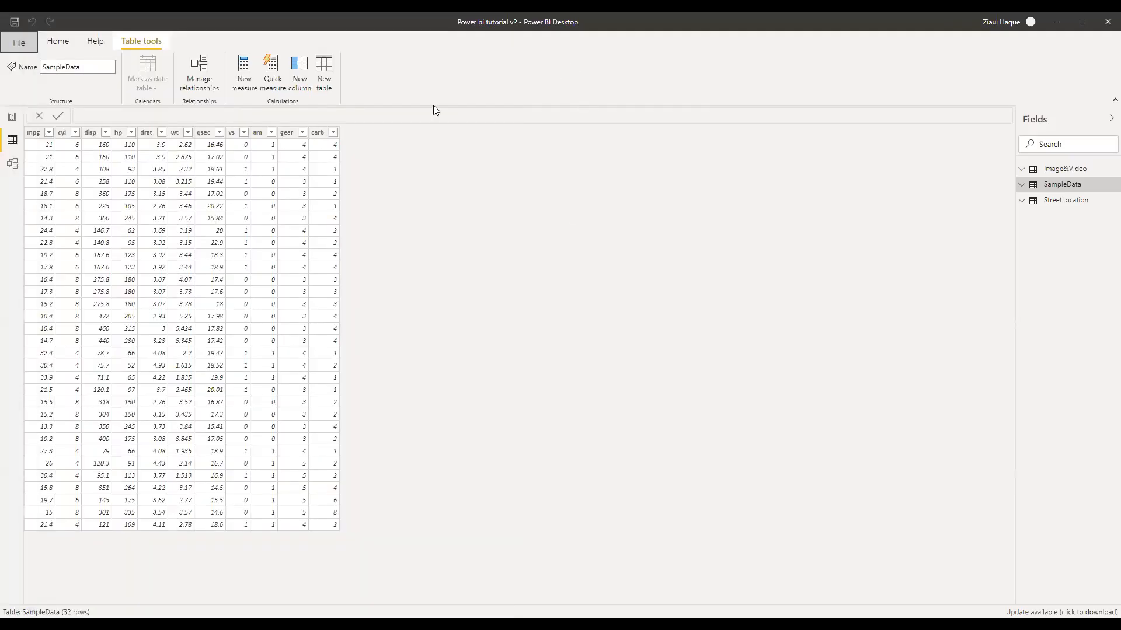
pyautogui.click(58, 40)
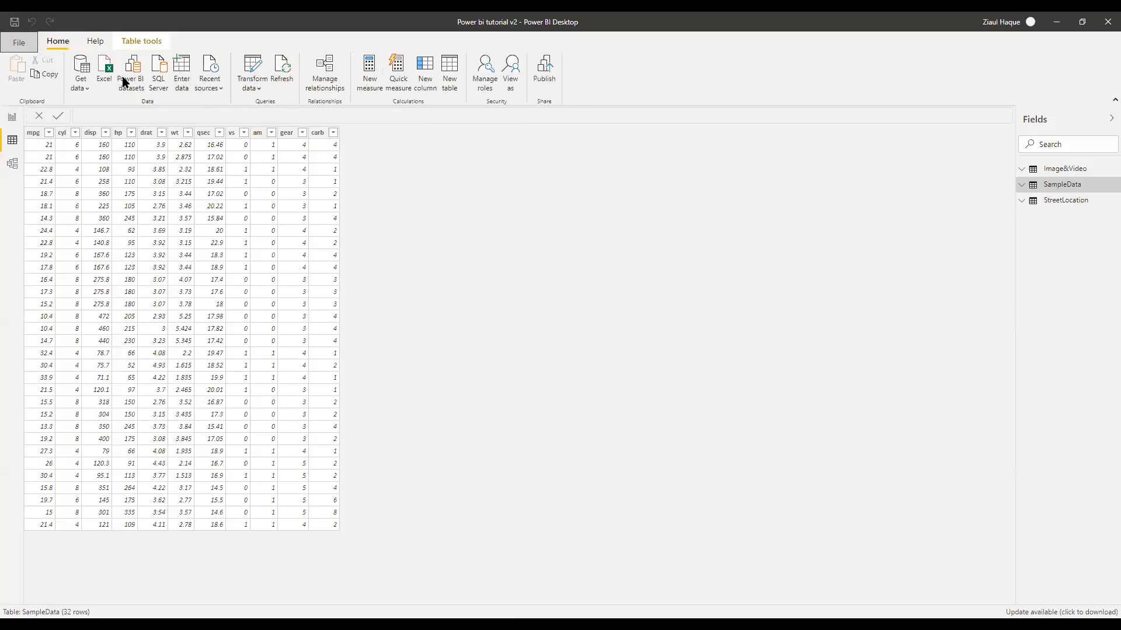
pyautogui.click(81, 74)
pyautogui.click(81, 74)
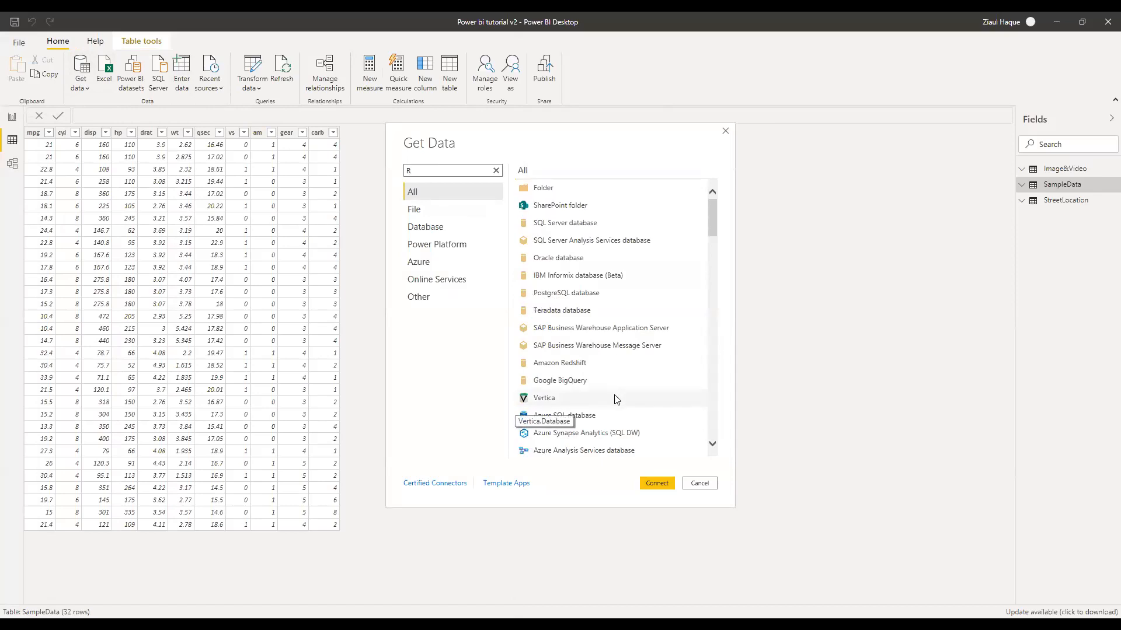
pyautogui.scroll(-10, 616, 399)
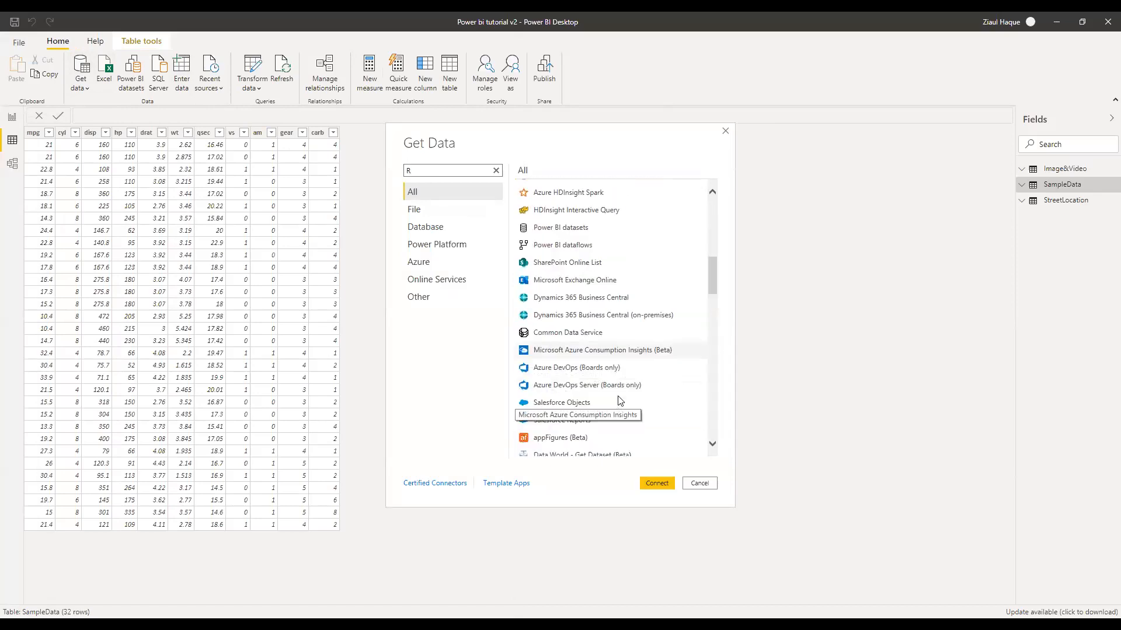
pyautogui.scroll(-5, 620, 400)
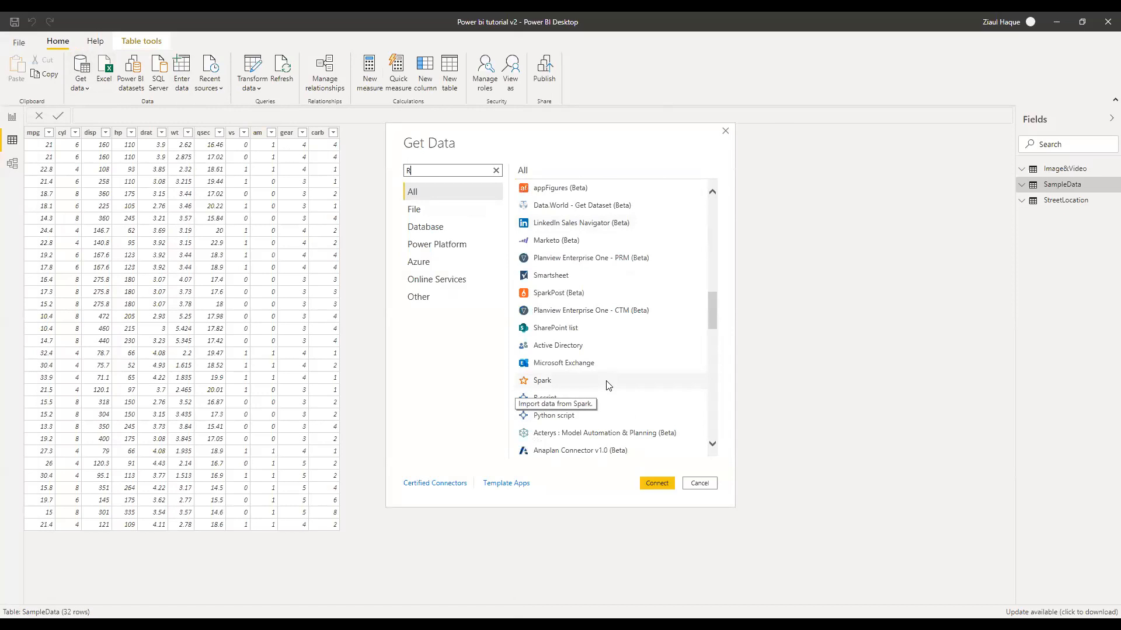
pyautogui.click(544, 401)
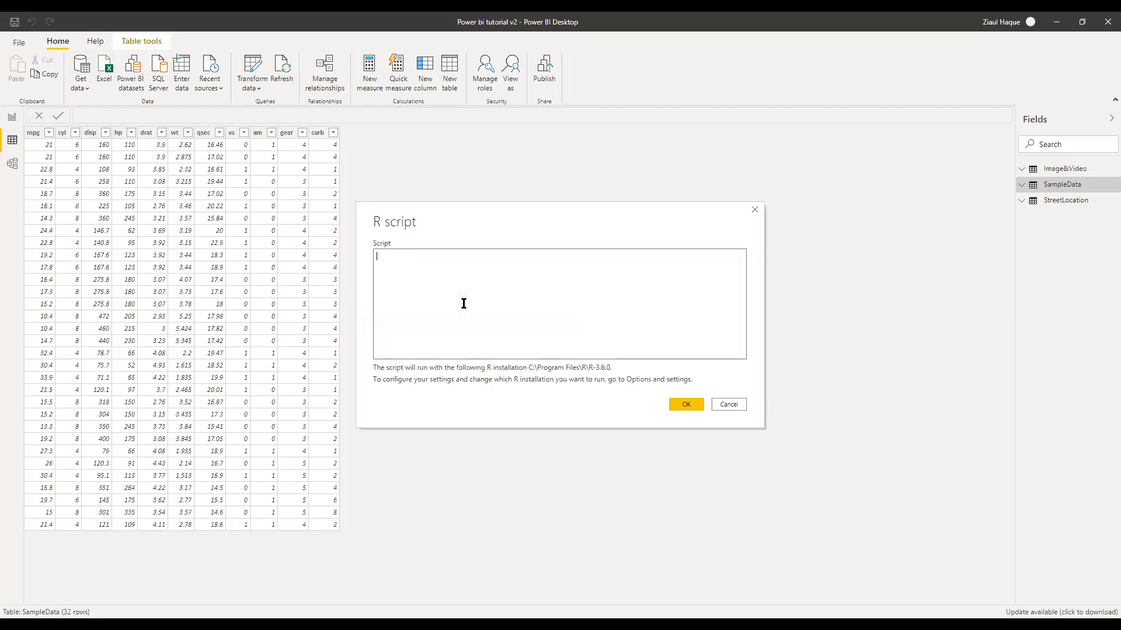
# Paste the SampleMtcars data.frame line into the R script box and run it
pyautogui.hotkey('ctrl', 'v')
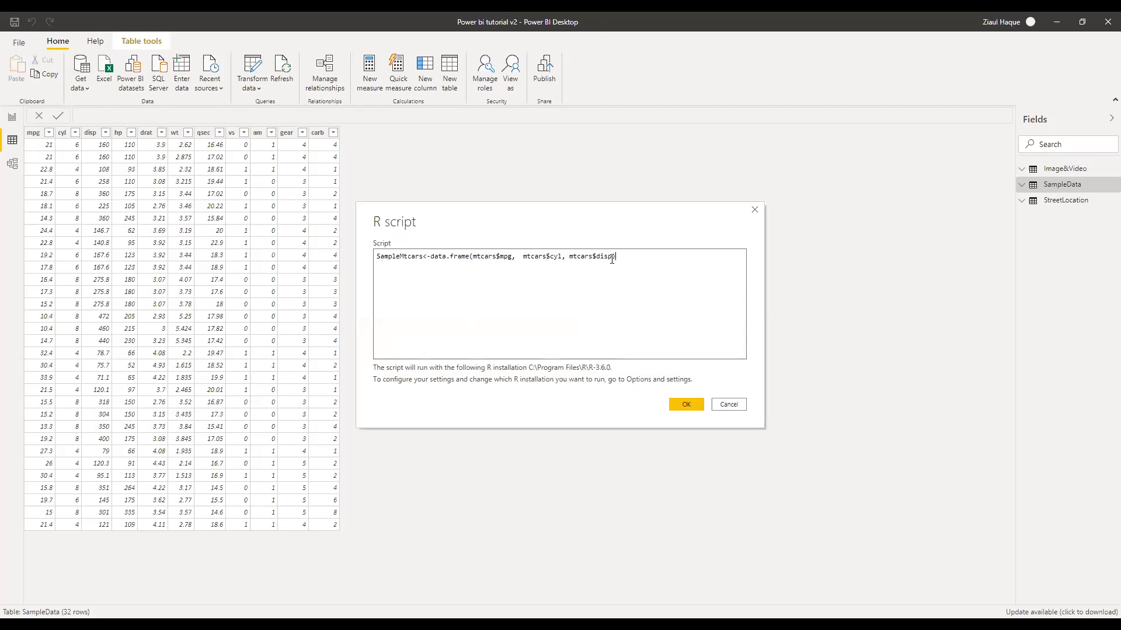
pyautogui.click(687, 410)
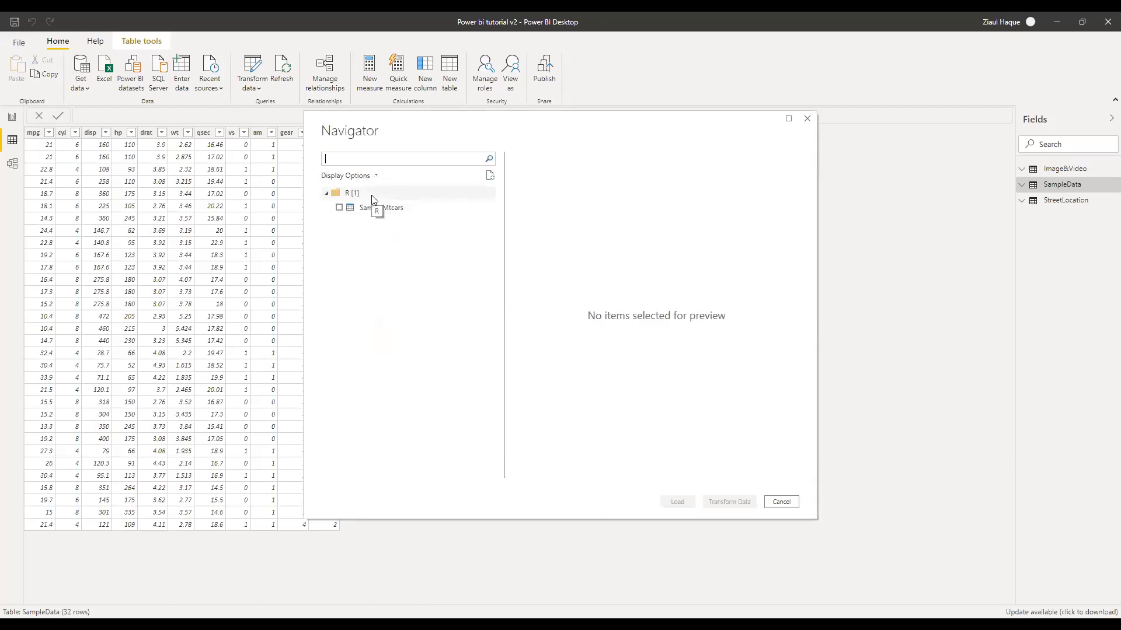
# Select SampleMtcars in Navigator, preview it, and load it into the model
pyautogui.click(339, 208)
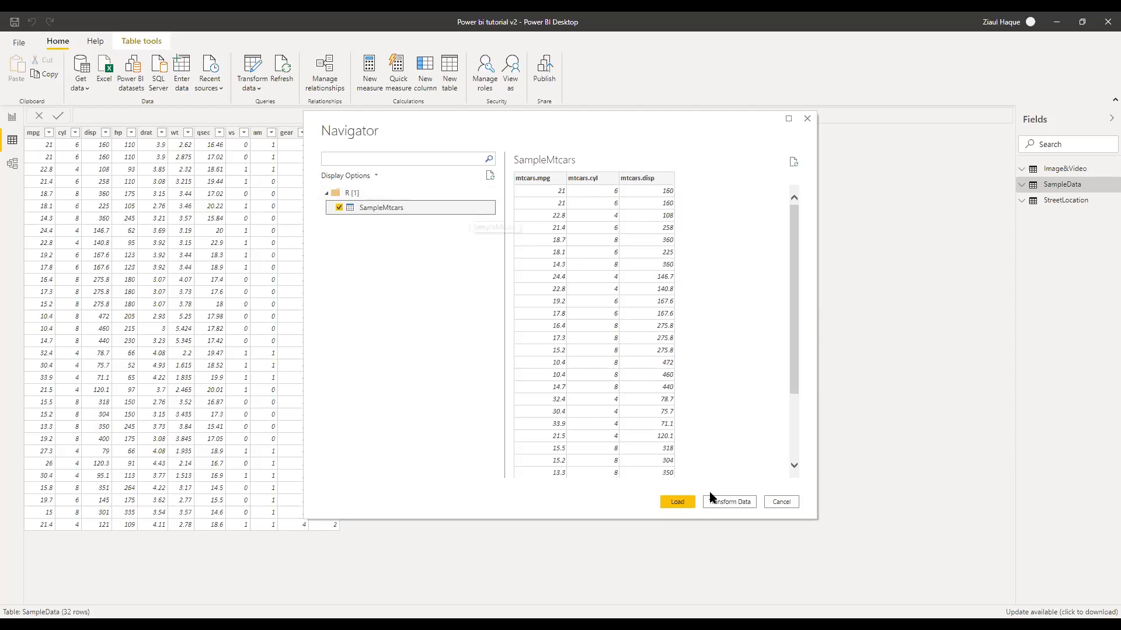
pyautogui.click(677, 502)
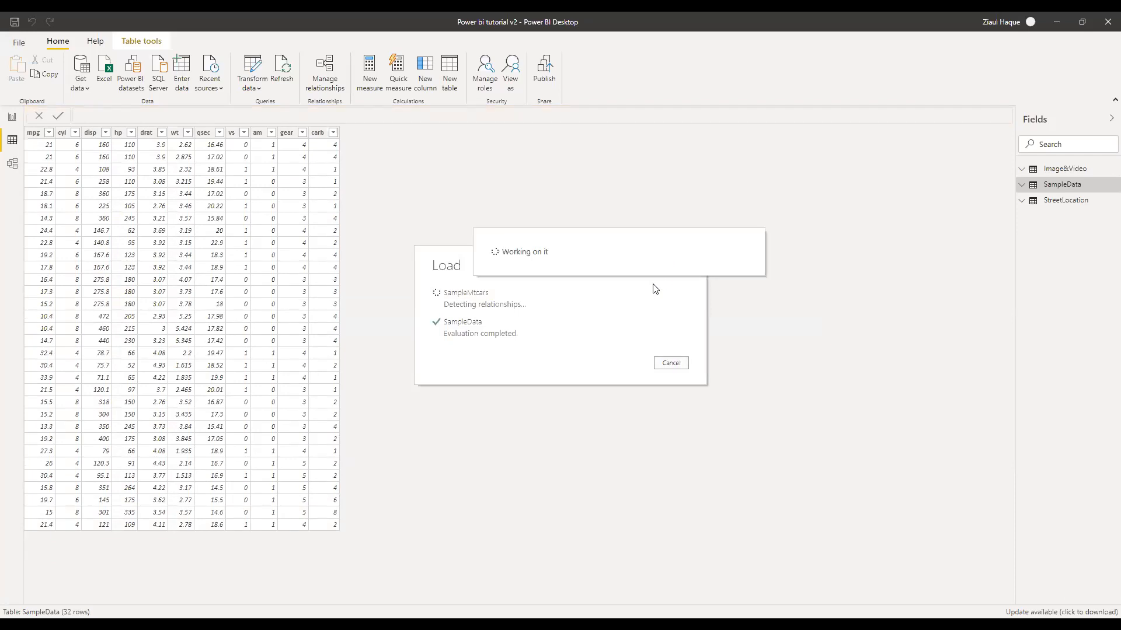
pyautogui.click(1056, 188)
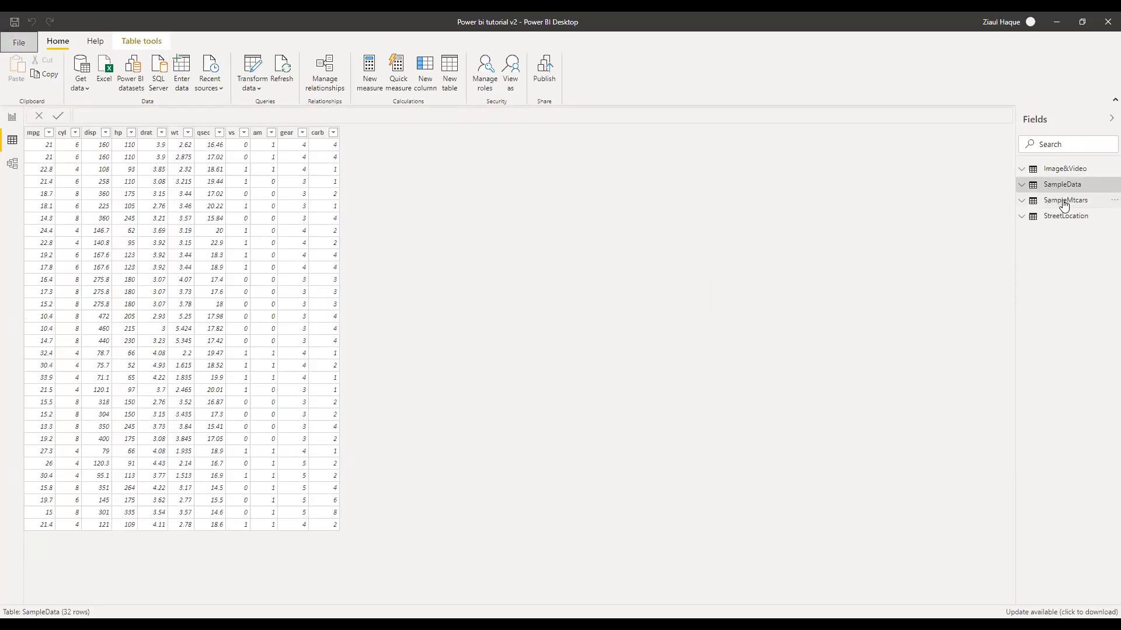
# Check SampleMtcars' three columns, go to report Page 3, and open the visuals' more-options menu
pyautogui.click(1063, 202)
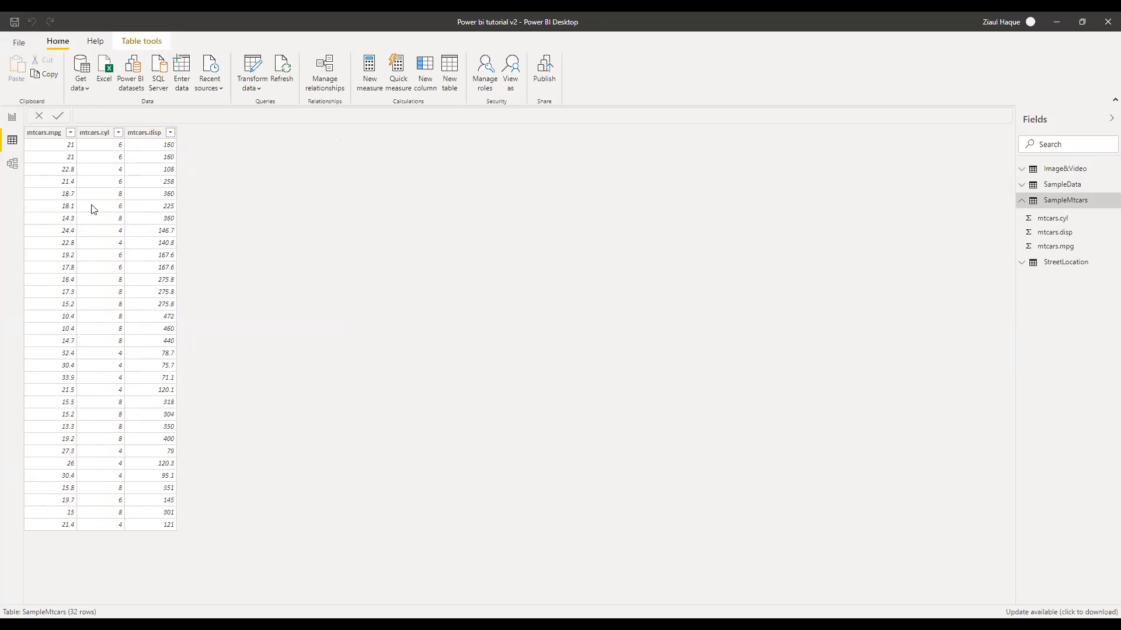
pyautogui.click(11, 119)
pyautogui.click(1027, 185)
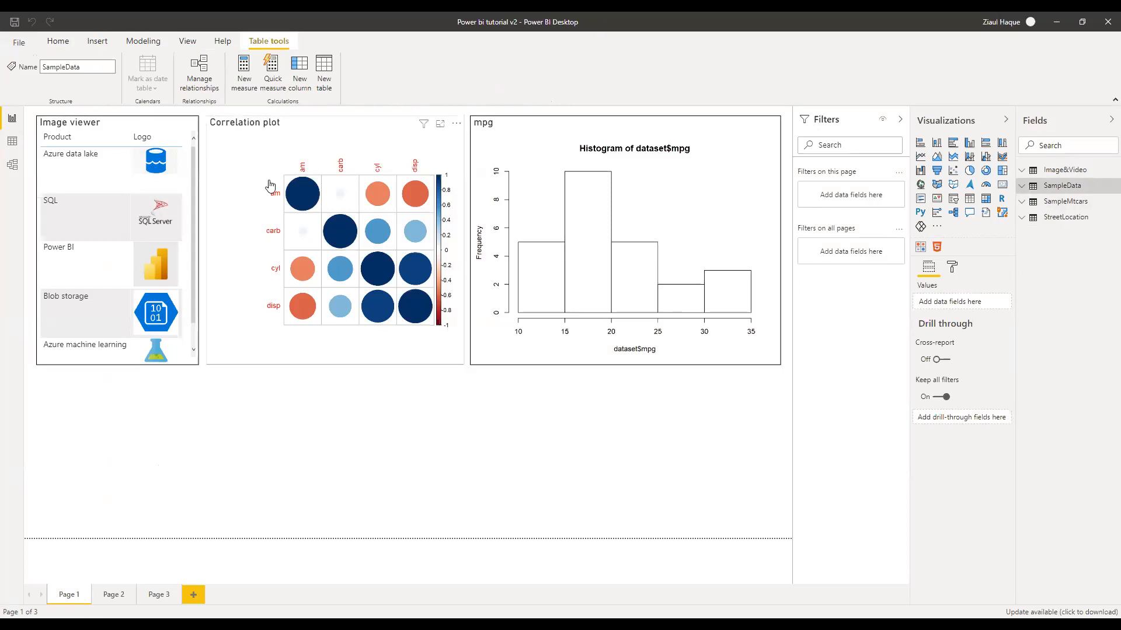
pyautogui.click(172, 595)
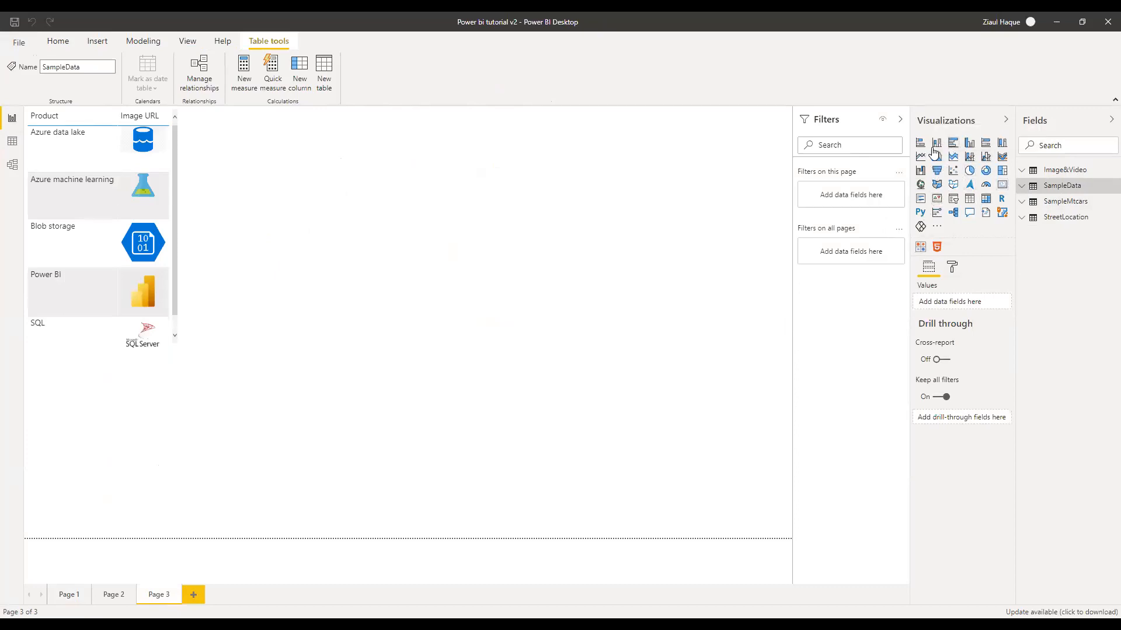
pyautogui.click(937, 228)
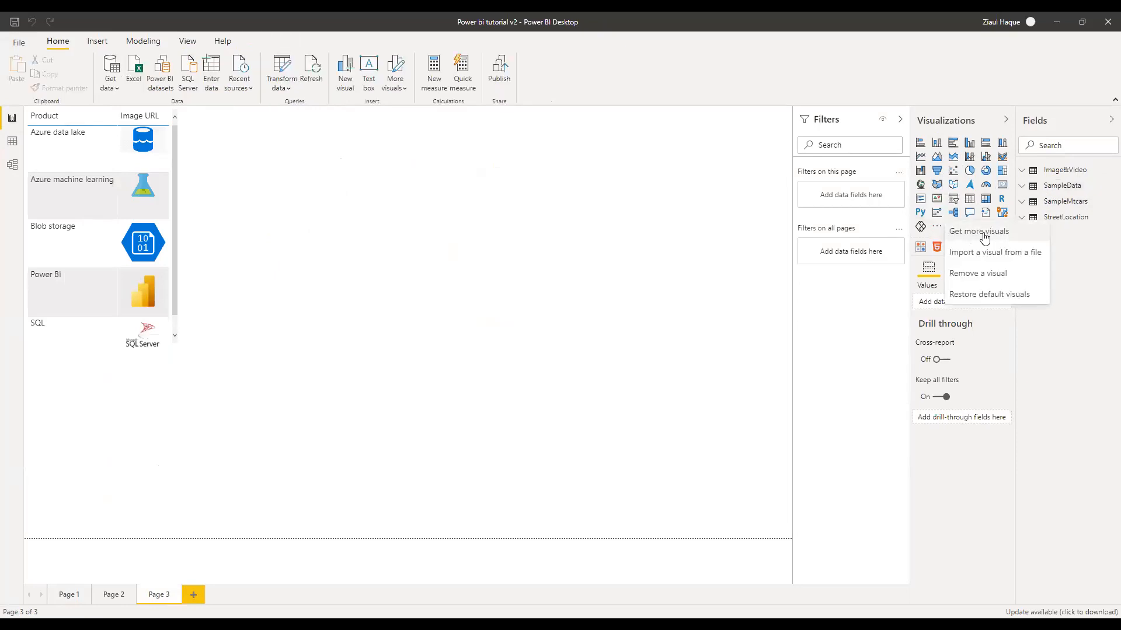
# Choose Get more visuals to open the AppSource visuals marketplace
pyautogui.click(983, 234)
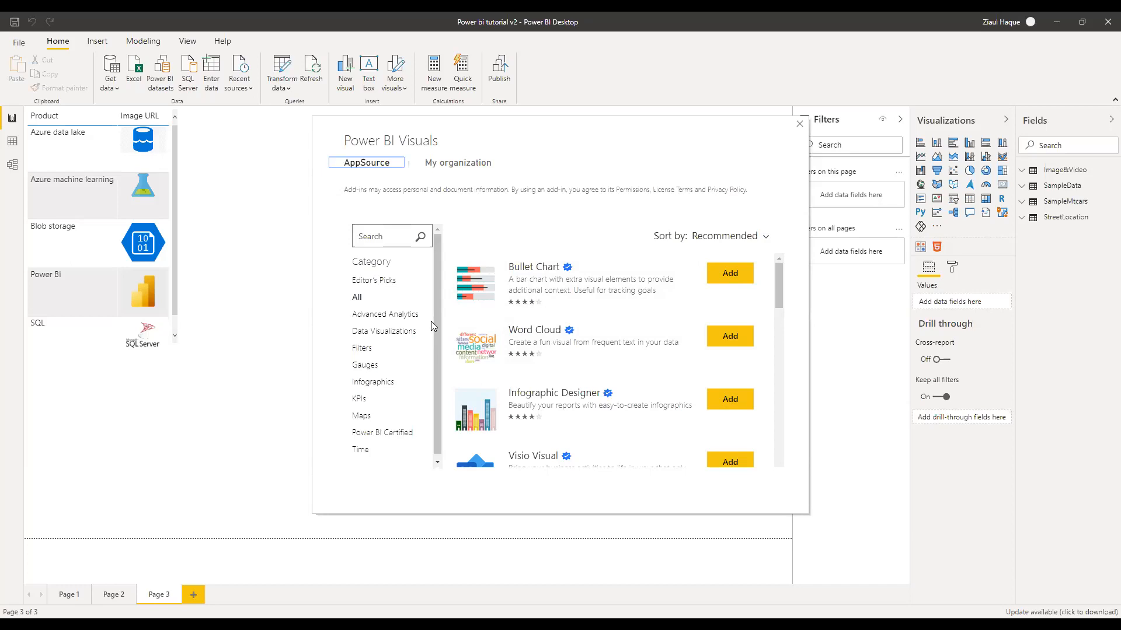
# Search 'correlati', add Correlation plot keeping the existing copy, and place one on Page 3
pyautogui.click(406, 229)
pyautogui.write('correlation')
pyautogui.press('Return')
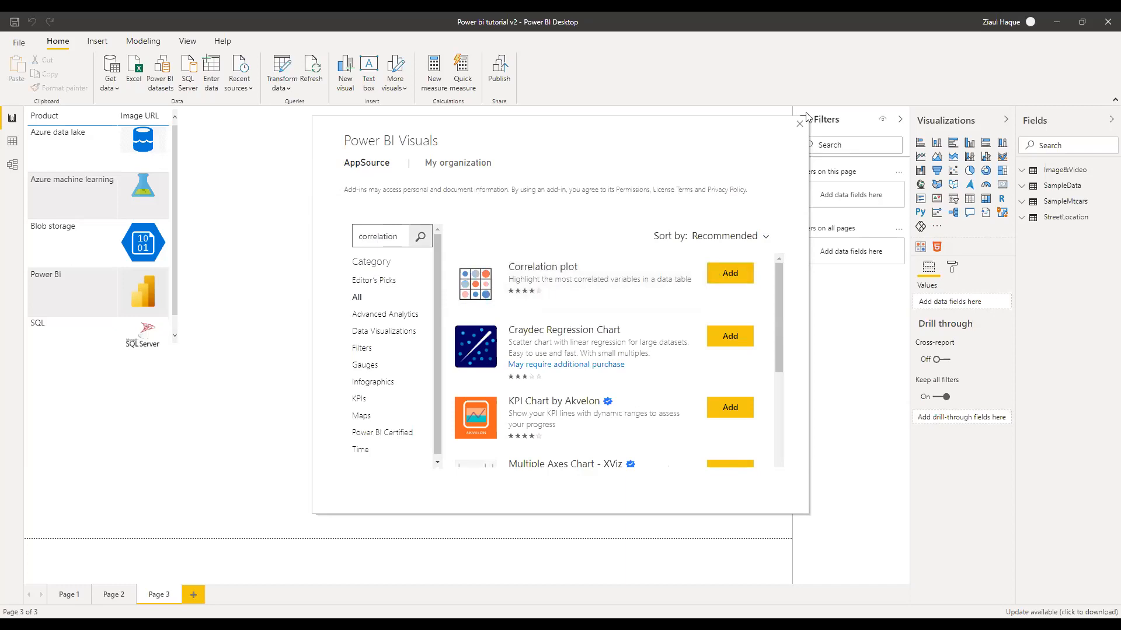
pyautogui.click(747, 284)
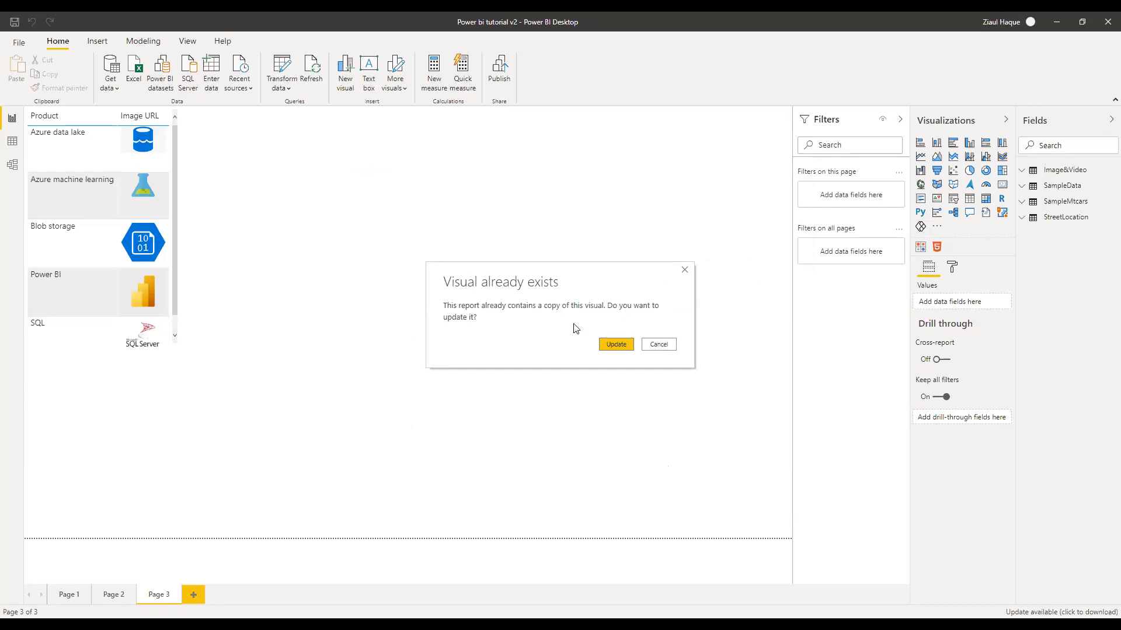
pyautogui.click(646, 347)
pyautogui.click(923, 251)
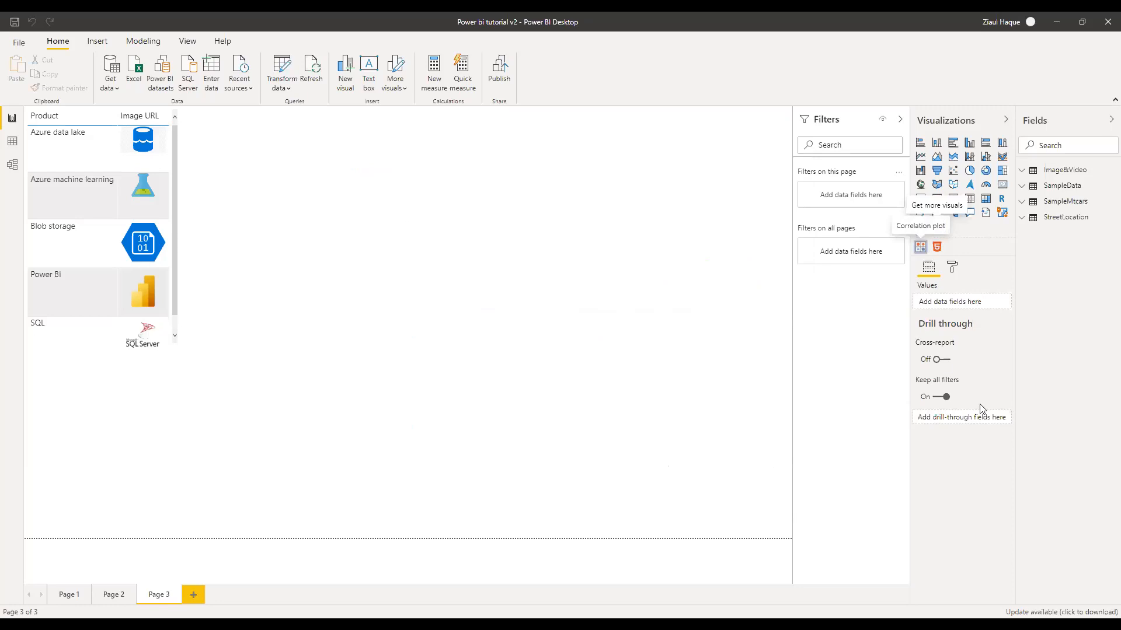
# Position and enlarge the correlation plot, then add mtcars.cyl, mtcars.disp and mtcars.mpg to its values
pyautogui.moveTo(149, 382); pyautogui.dragTo(227, 129)
pyautogui.moveTo(335, 285); pyautogui.dragTo(373, 339)
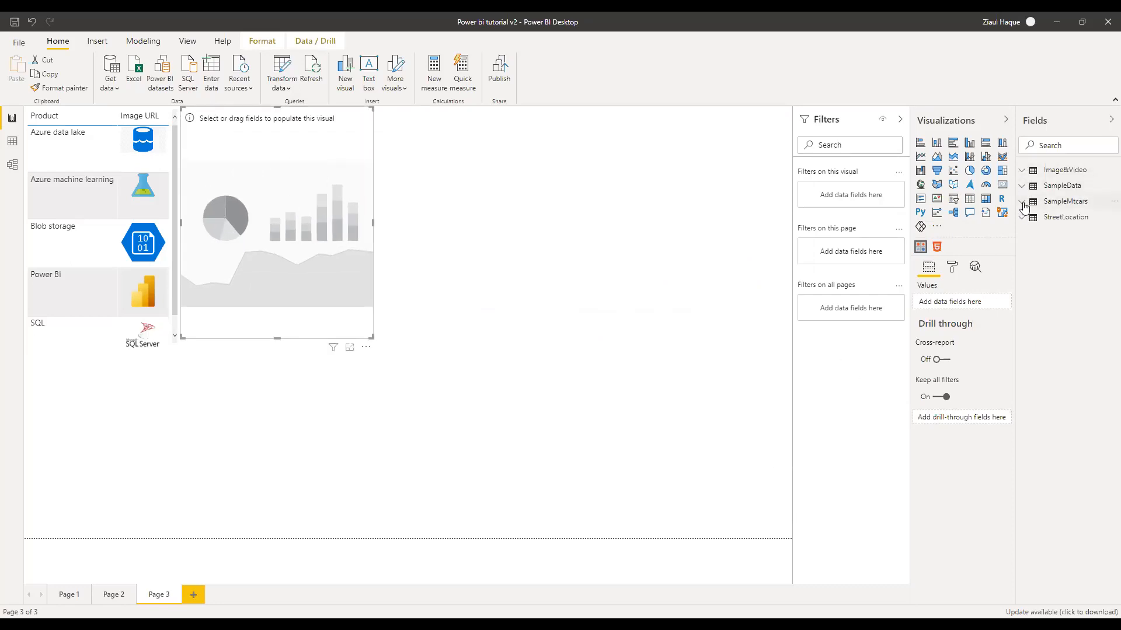
pyautogui.click(1024, 207)
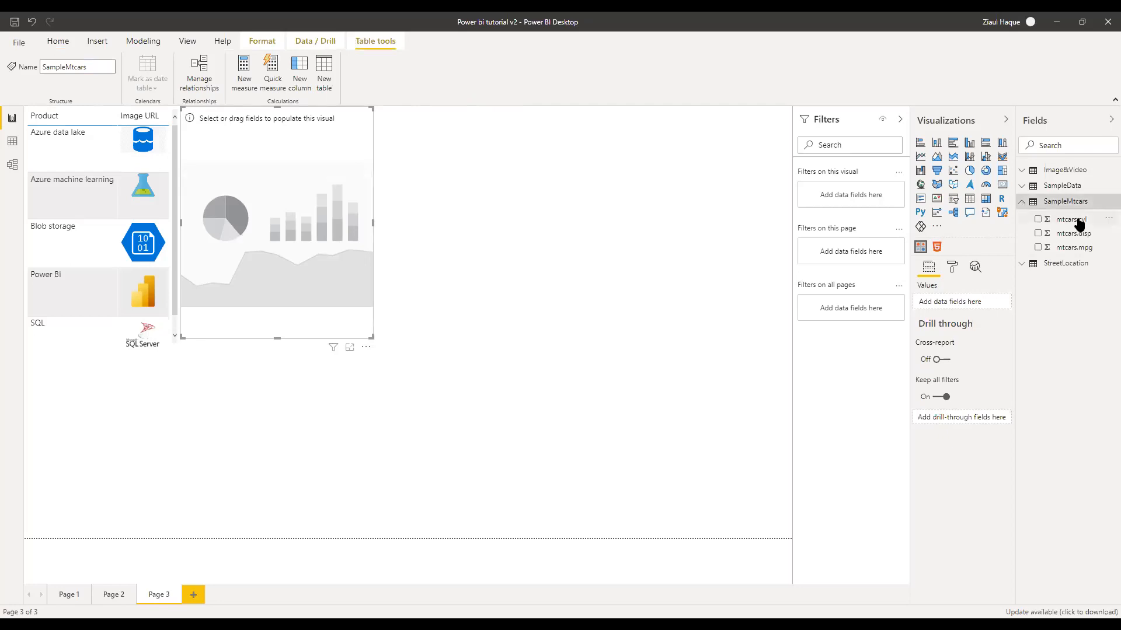
pyautogui.moveTo(1079, 223); pyautogui.dragTo(962, 308)
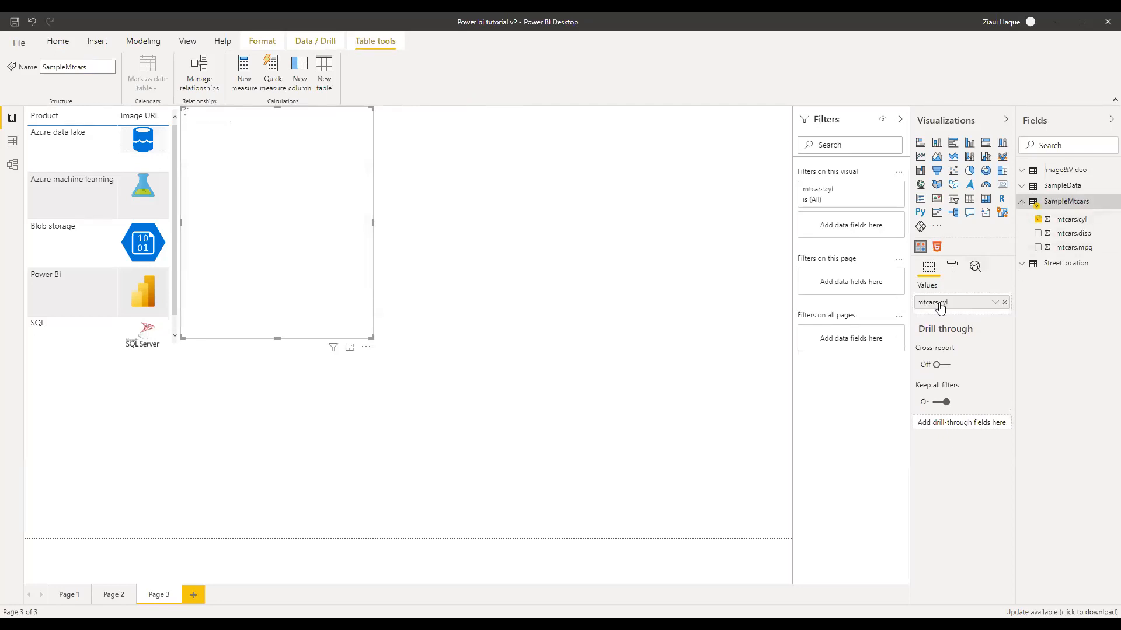
pyautogui.moveTo(1068, 233); pyautogui.dragTo(968, 312)
pyautogui.moveTo(1075, 247); pyautogui.dragTo(953, 327)
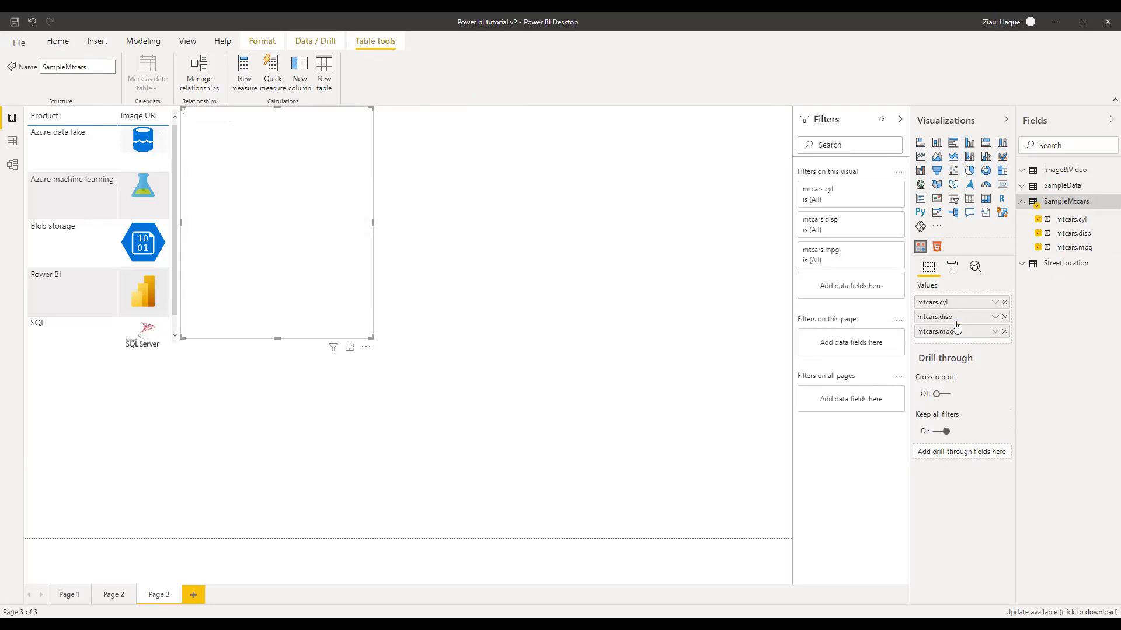
# Set mtcars.cyl and mtcars.disp to Don't summarize
pyautogui.click(995, 306)
pyautogui.click(1016, 358)
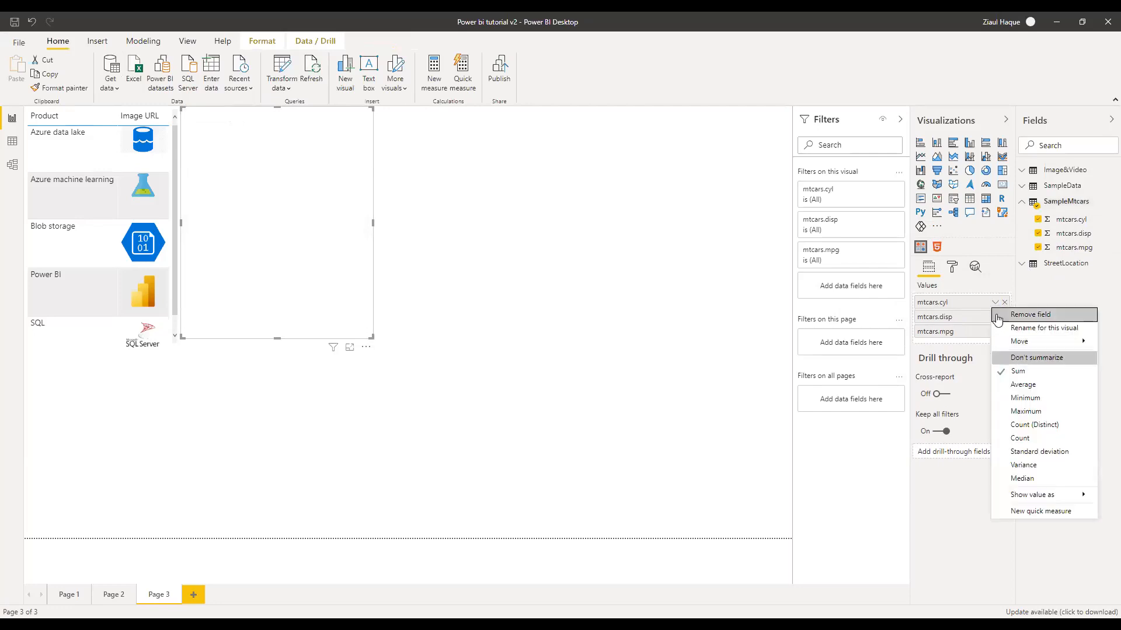
pyautogui.click(995, 317)
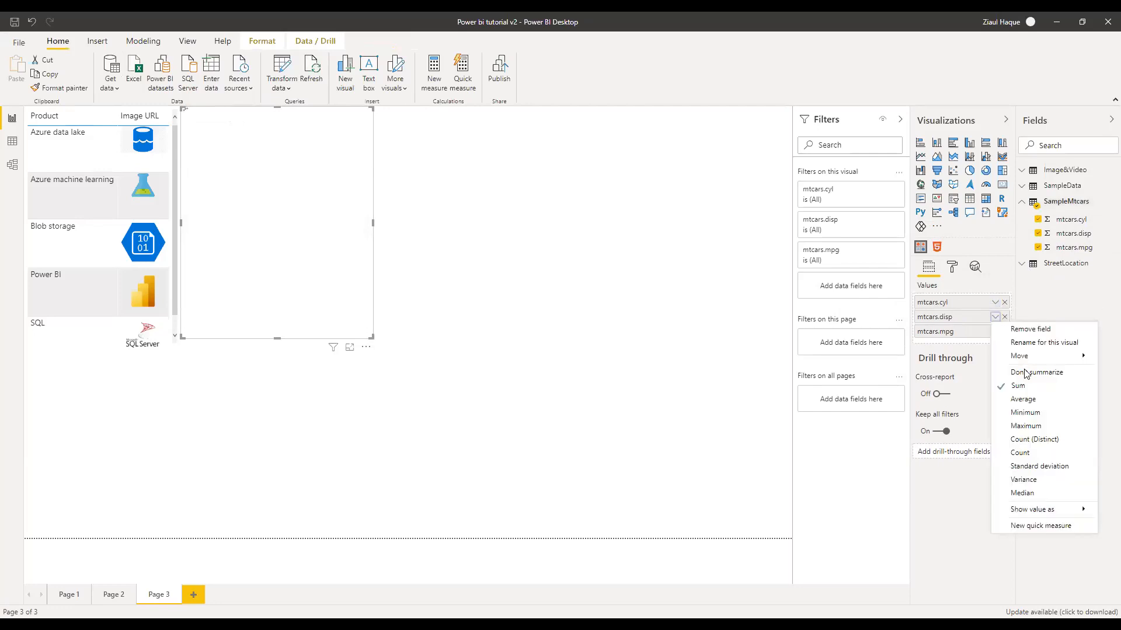
pyautogui.click(1017, 372)
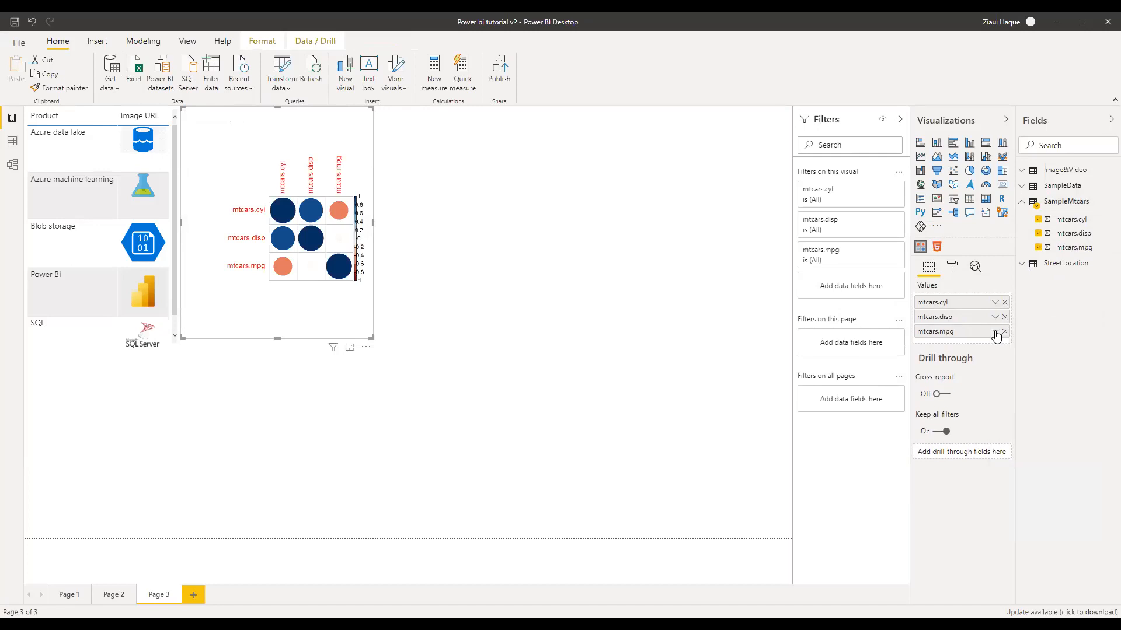
# Set mtcars.mpg to Don't summarize, then review the mtcars.disp and mtcars.cyl aggregation settings
pyautogui.click(995, 332)
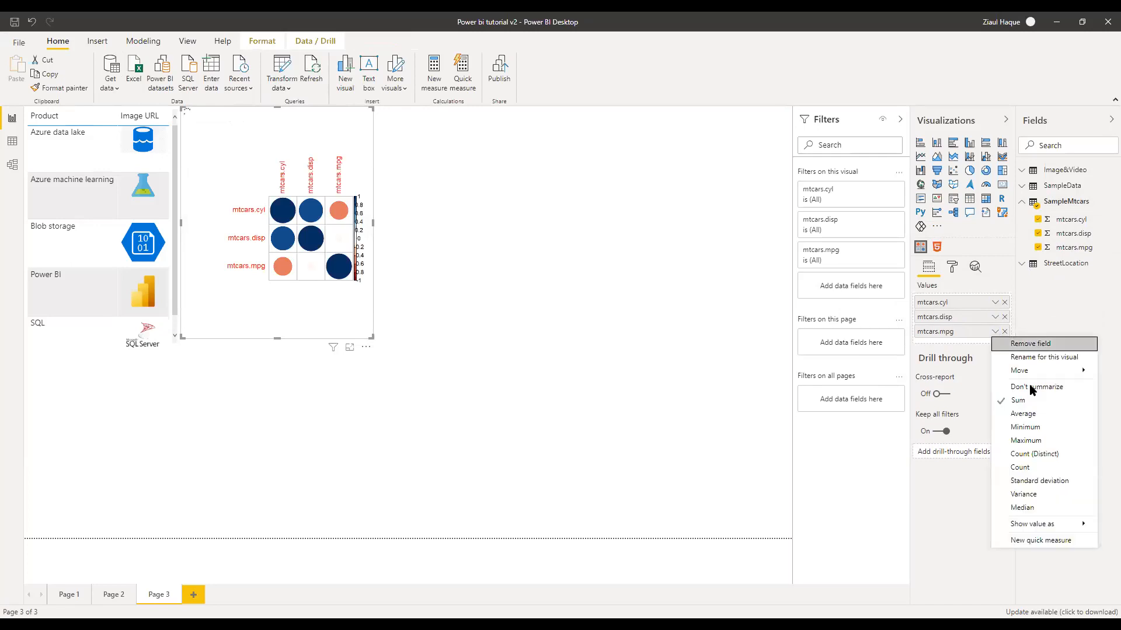
pyautogui.click(1031, 387)
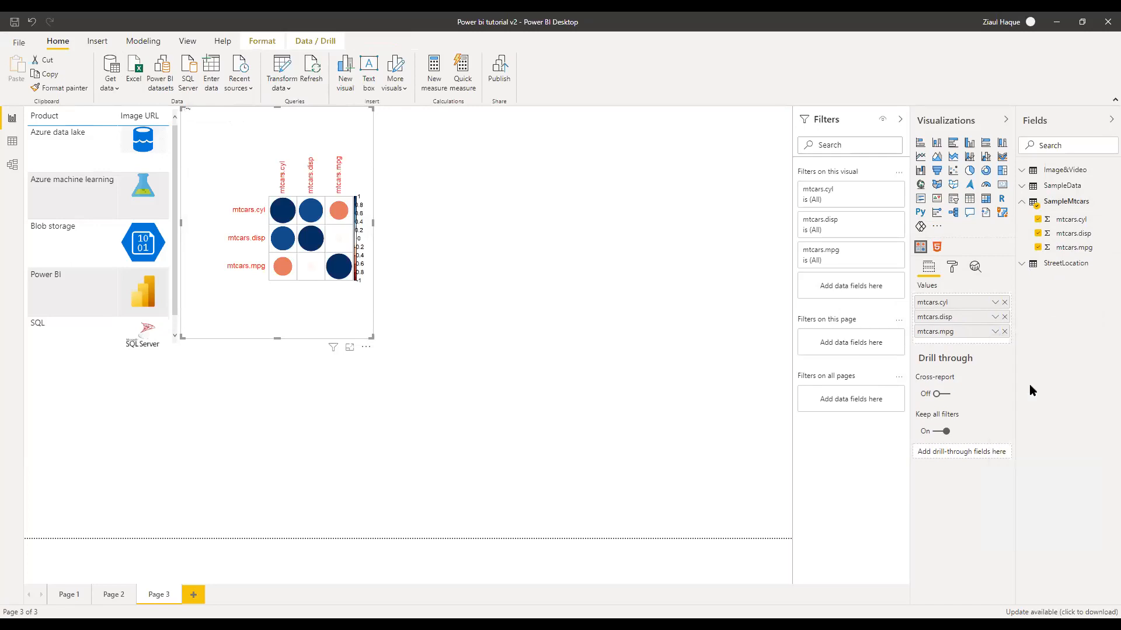
pyautogui.click(996, 335)
pyautogui.click(995, 320)
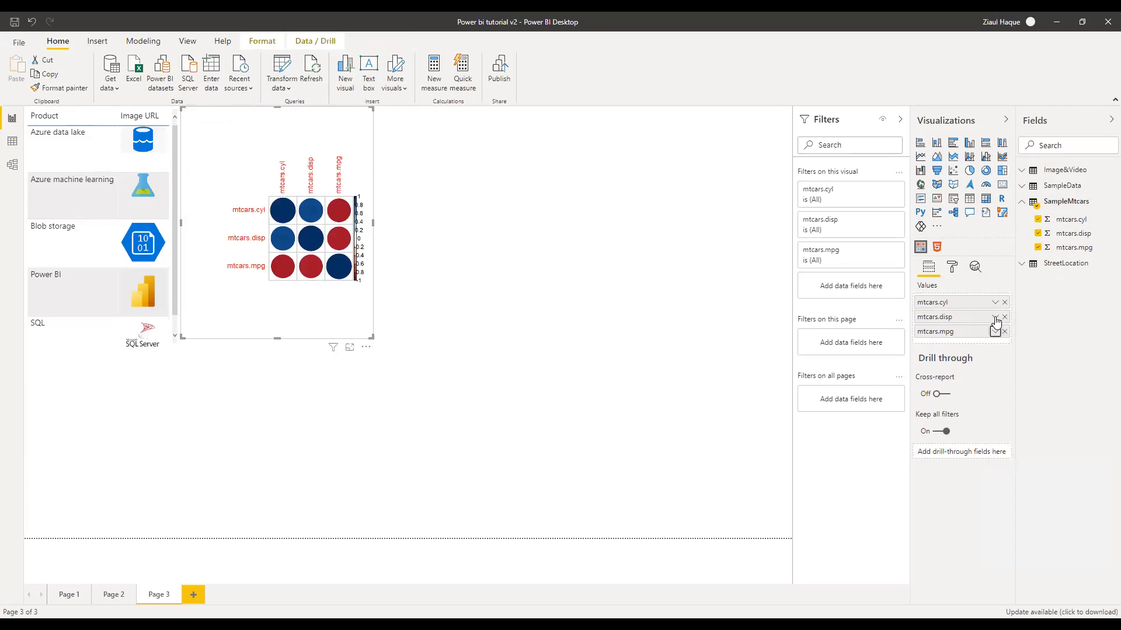
pyautogui.click(996, 320)
pyautogui.click(994, 303)
pyautogui.click(995, 302)
pyautogui.click(553, 300)
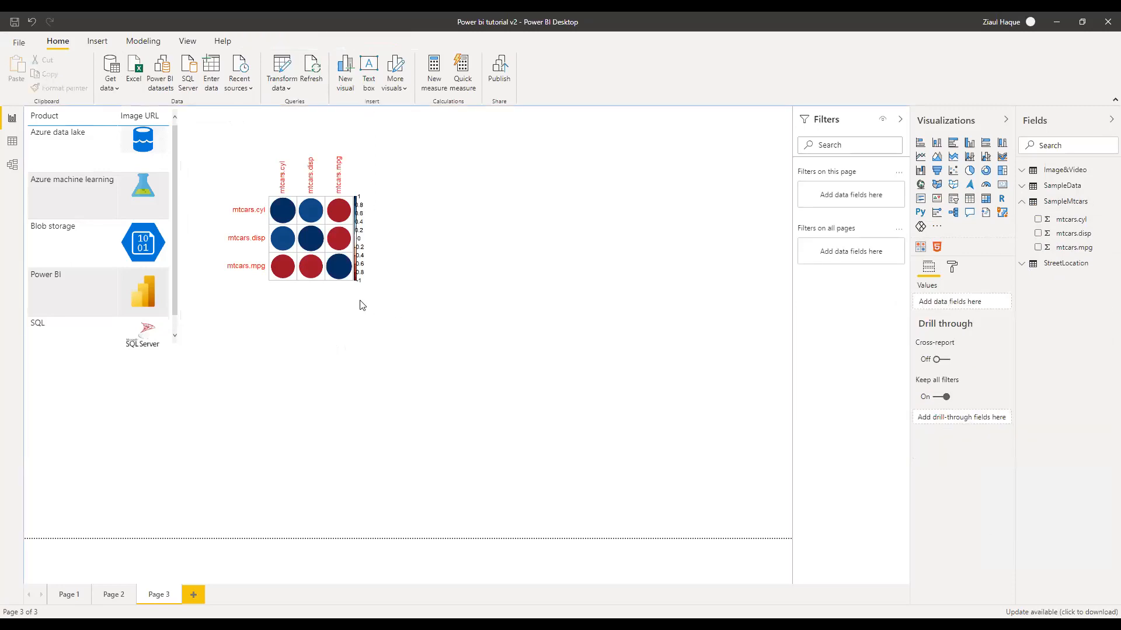
pyautogui.click(370, 332)
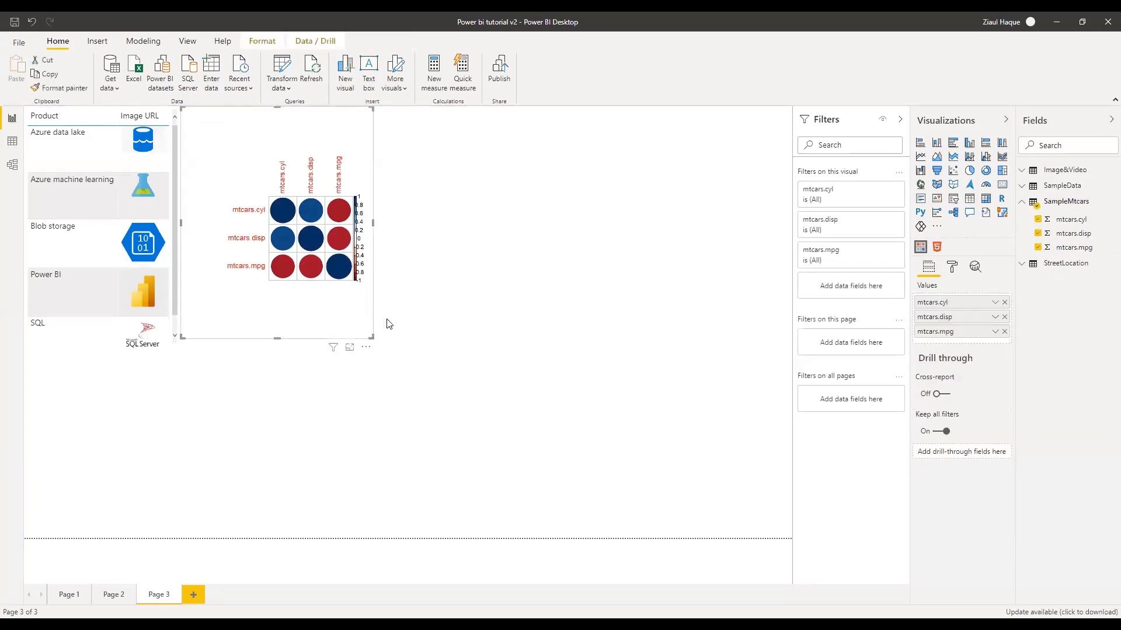
pyautogui.click(403, 215)
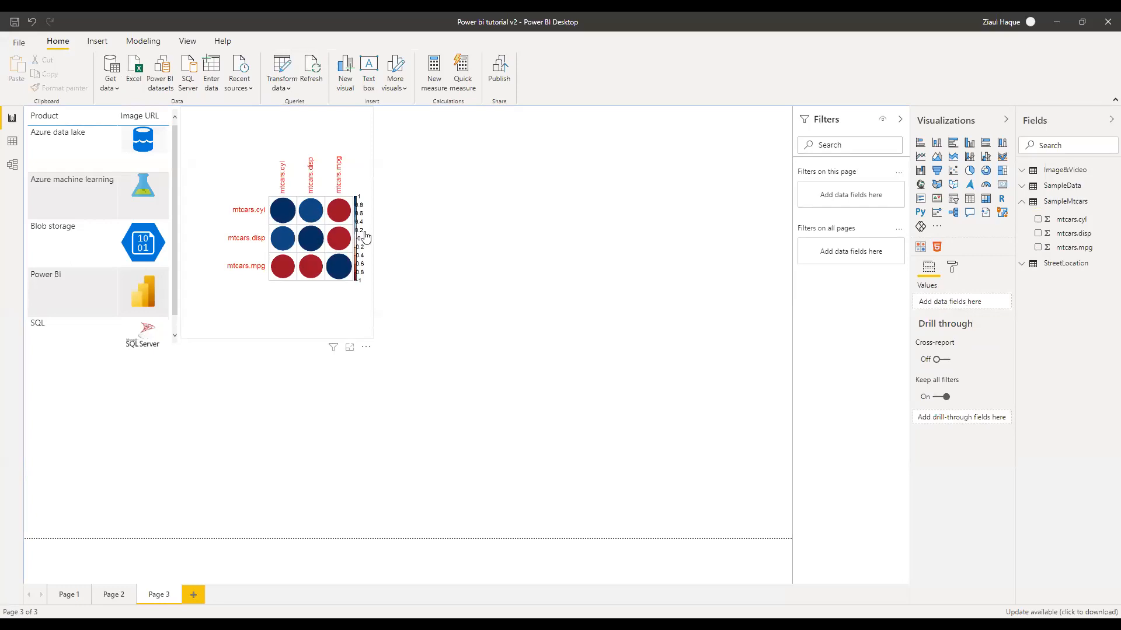
# Enlarge the correlation plot, then shrink it back to a moderate size beside the logo table
pyautogui.click(372, 338)
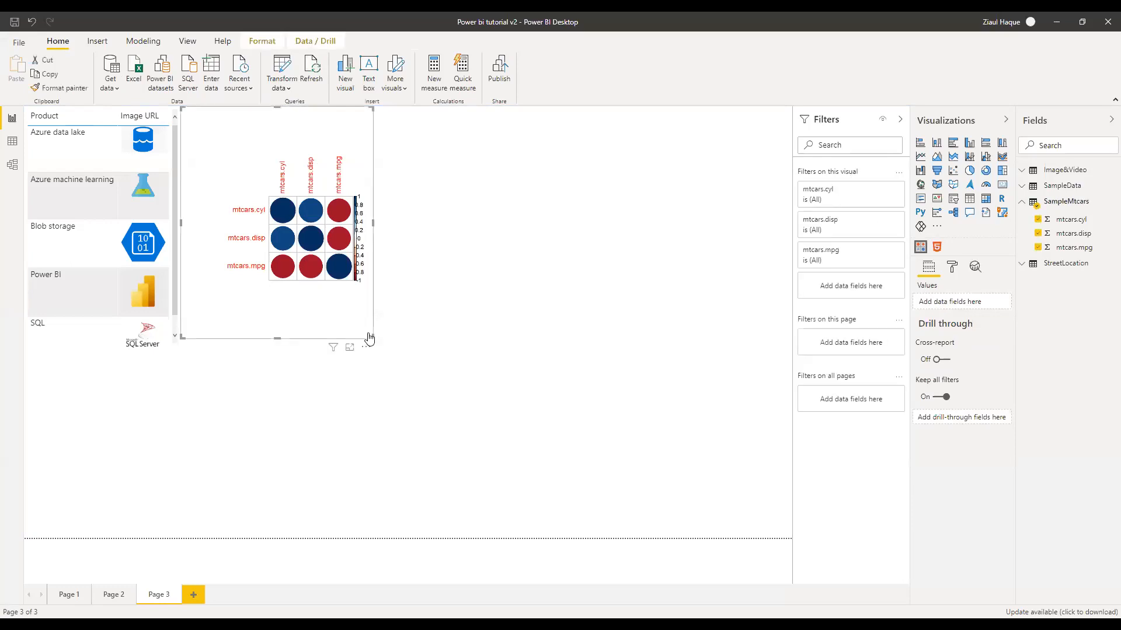
pyautogui.moveTo(374, 347); pyautogui.dragTo(544, 472)
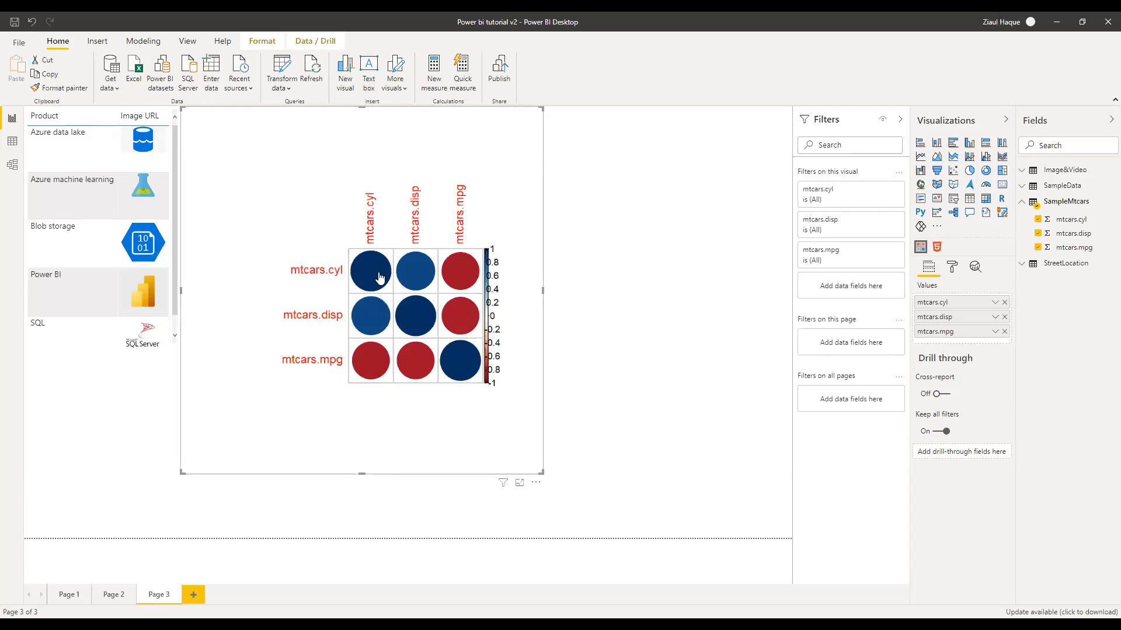
pyautogui.moveTo(543, 472); pyautogui.dragTo(399, 341)
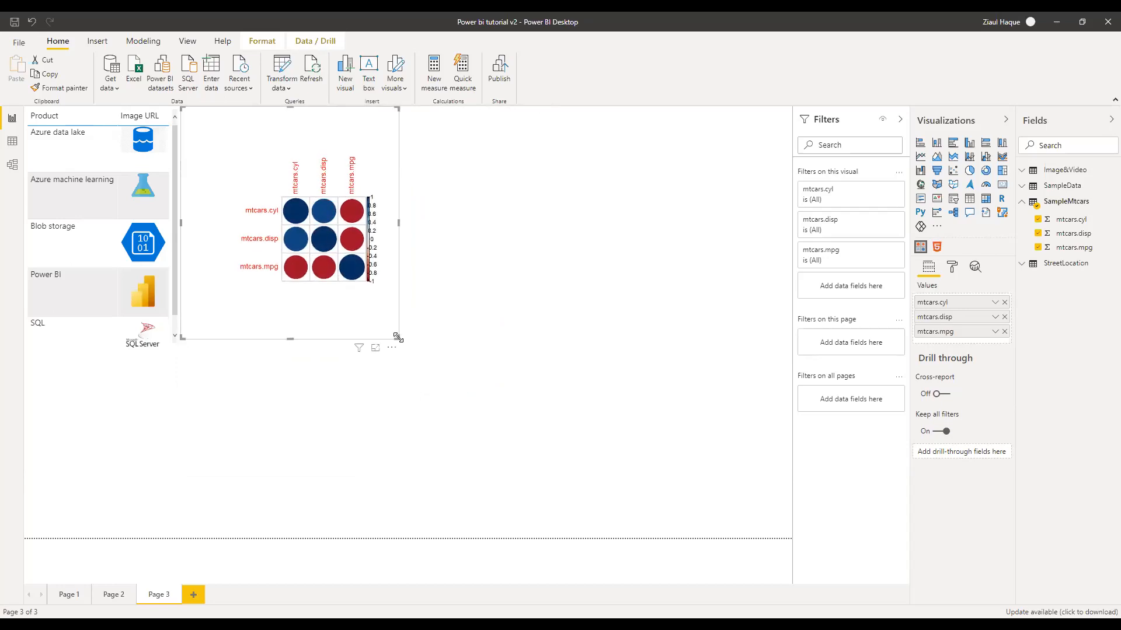
pyautogui.click(495, 308)
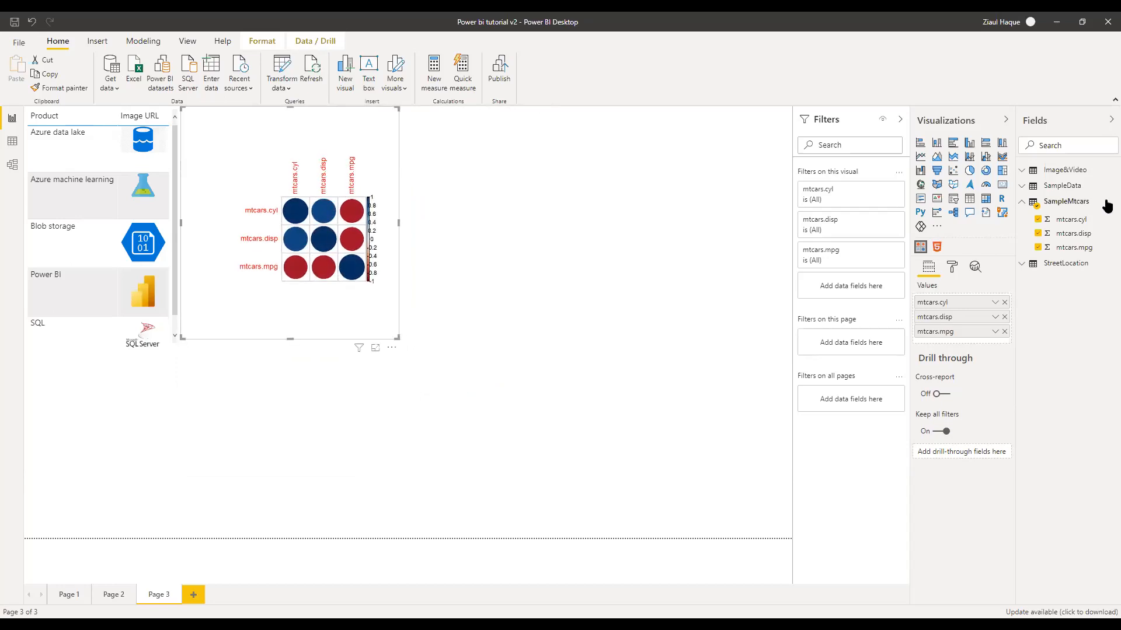
pyautogui.click(1025, 202)
pyautogui.click(1020, 185)
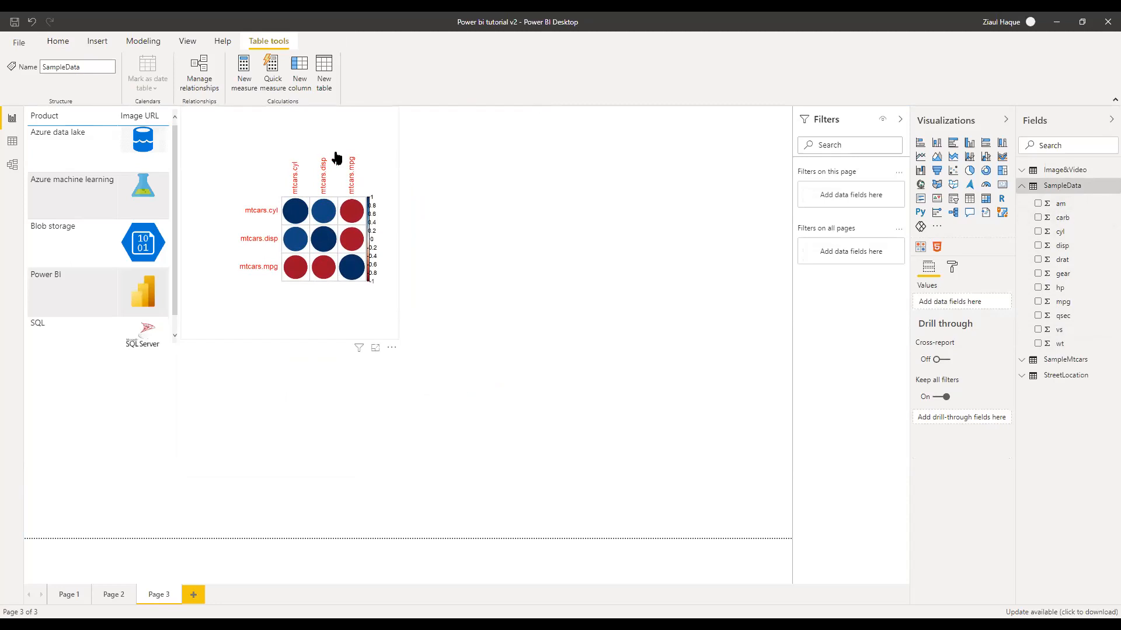
pyautogui.click(557, 210)
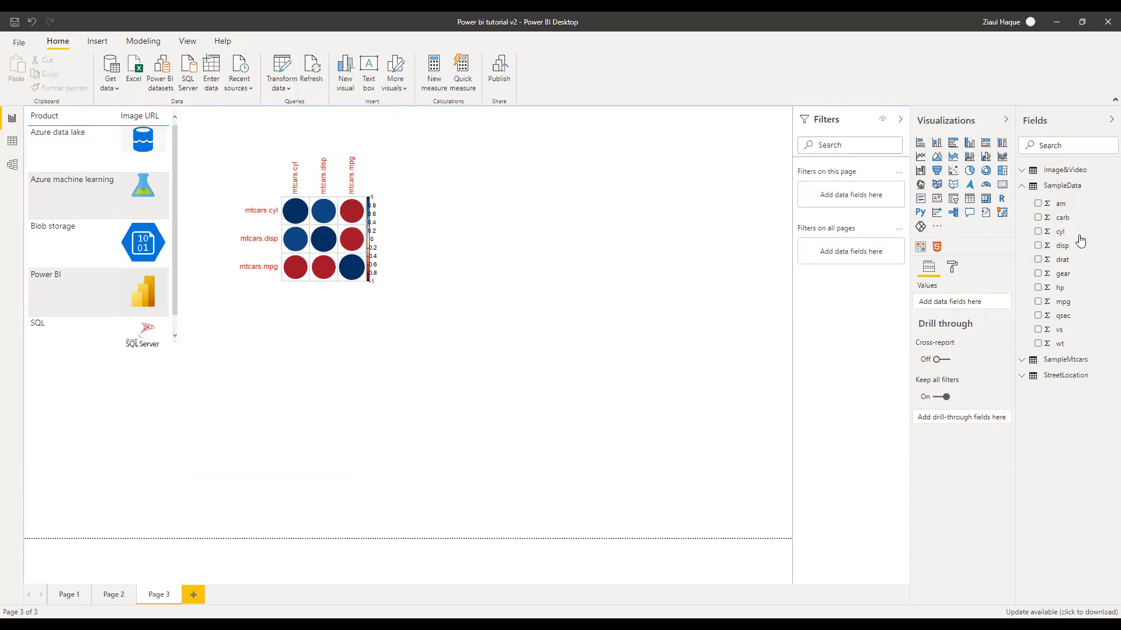
pyautogui.click(1023, 187)
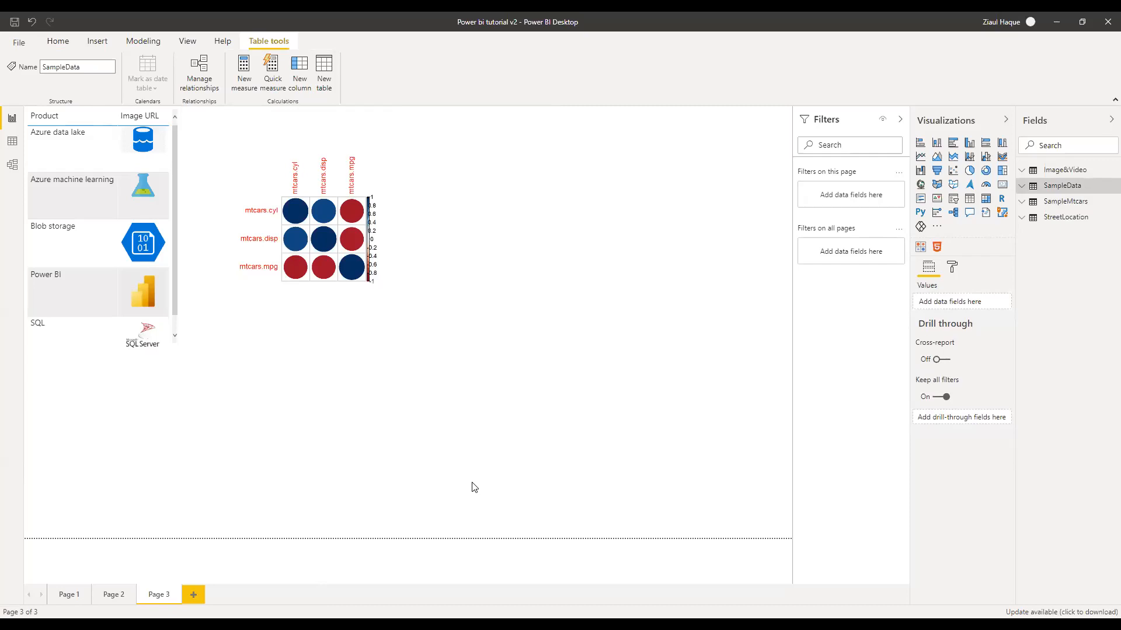
pyautogui.click(350, 324)
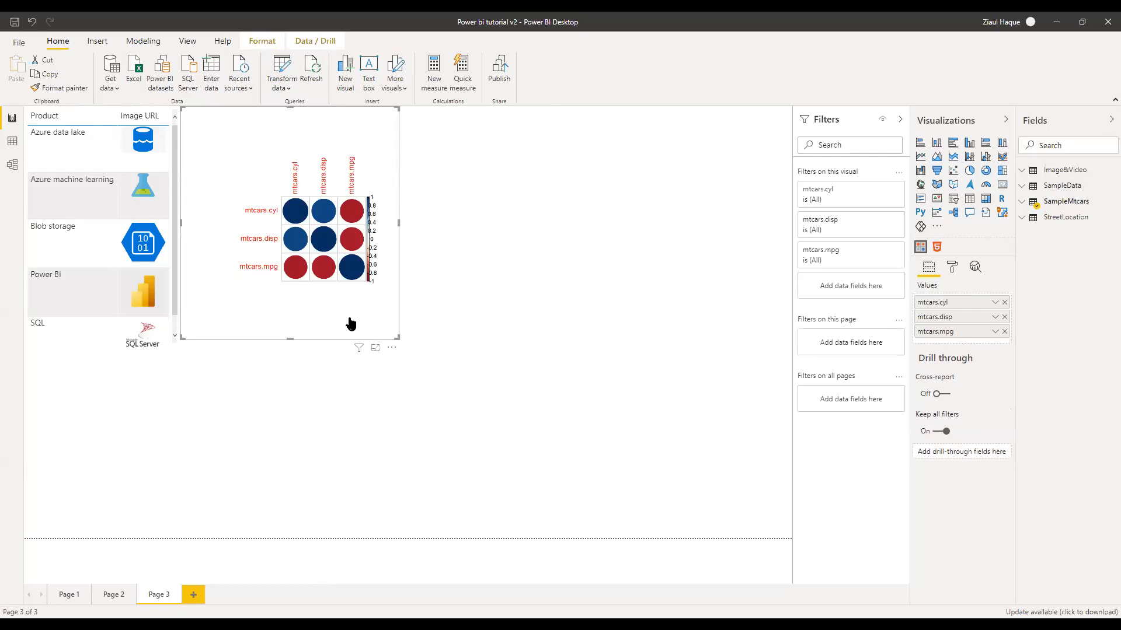
pyautogui.click(543, 322)
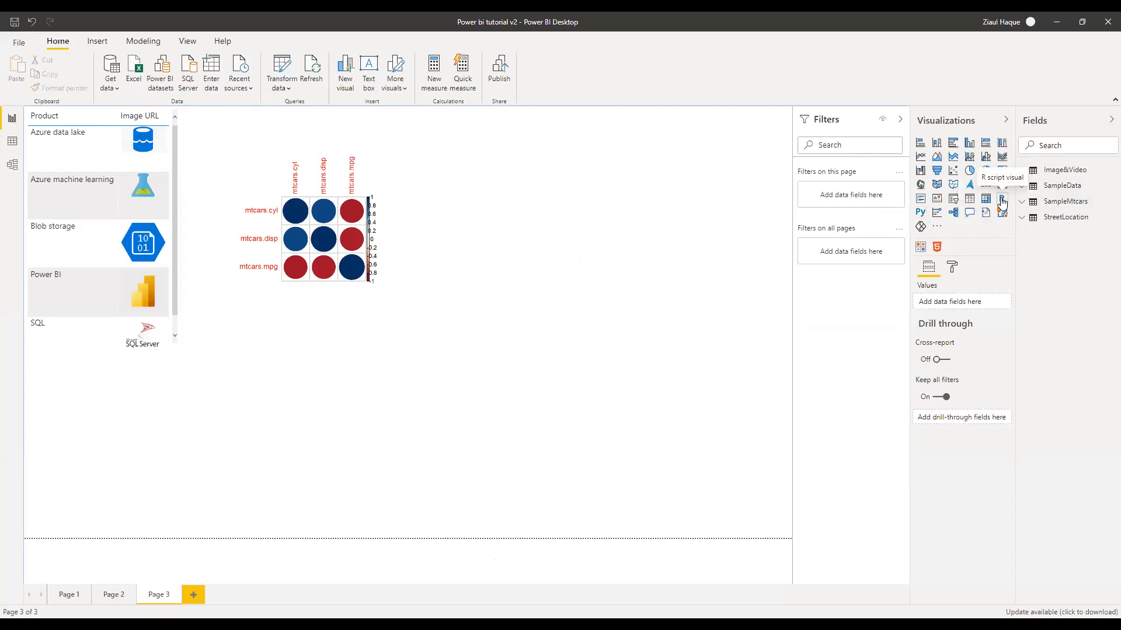
# Add a new R script visual fed by mtcars.cyl set to Don't summarize
pyautogui.click(1002, 200)
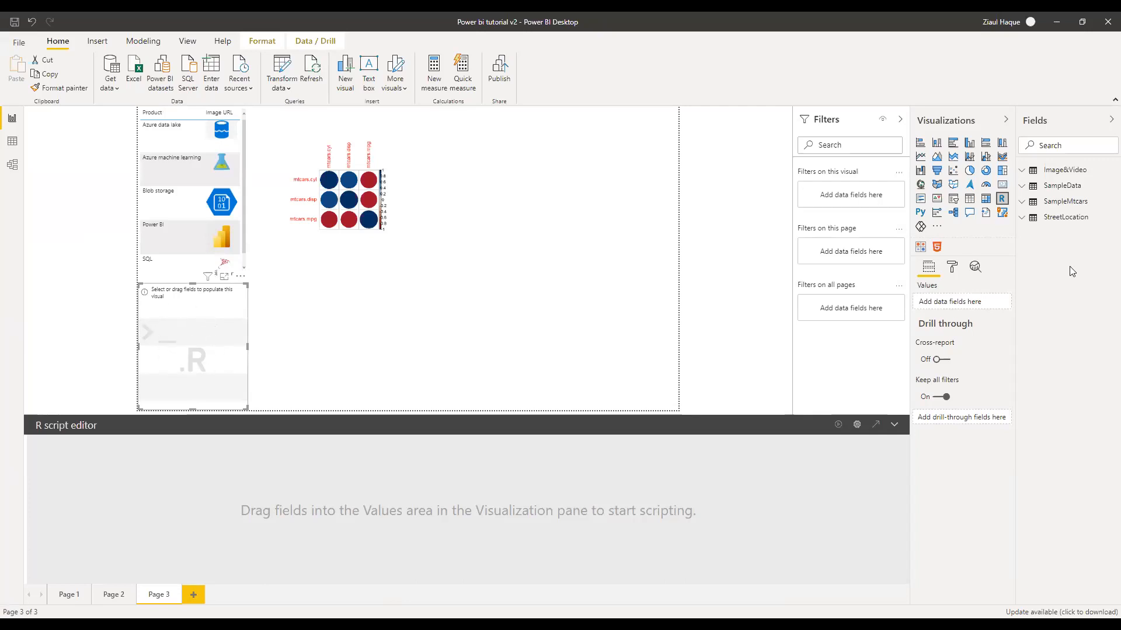
pyautogui.click(1025, 202)
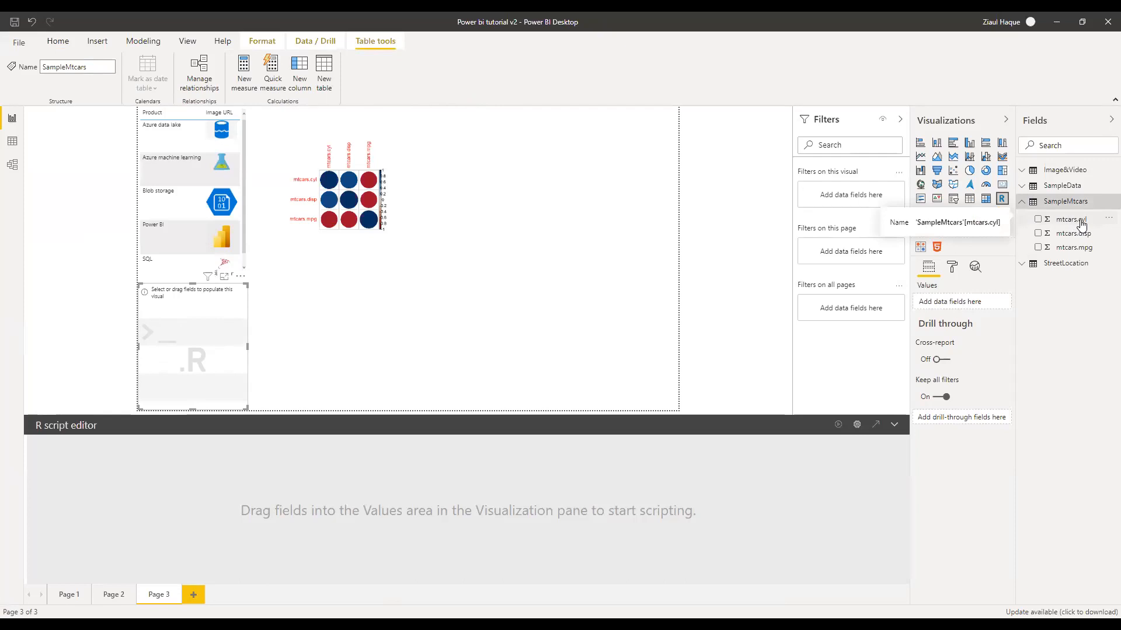
pyautogui.moveTo(1081, 224); pyautogui.dragTo(966, 306)
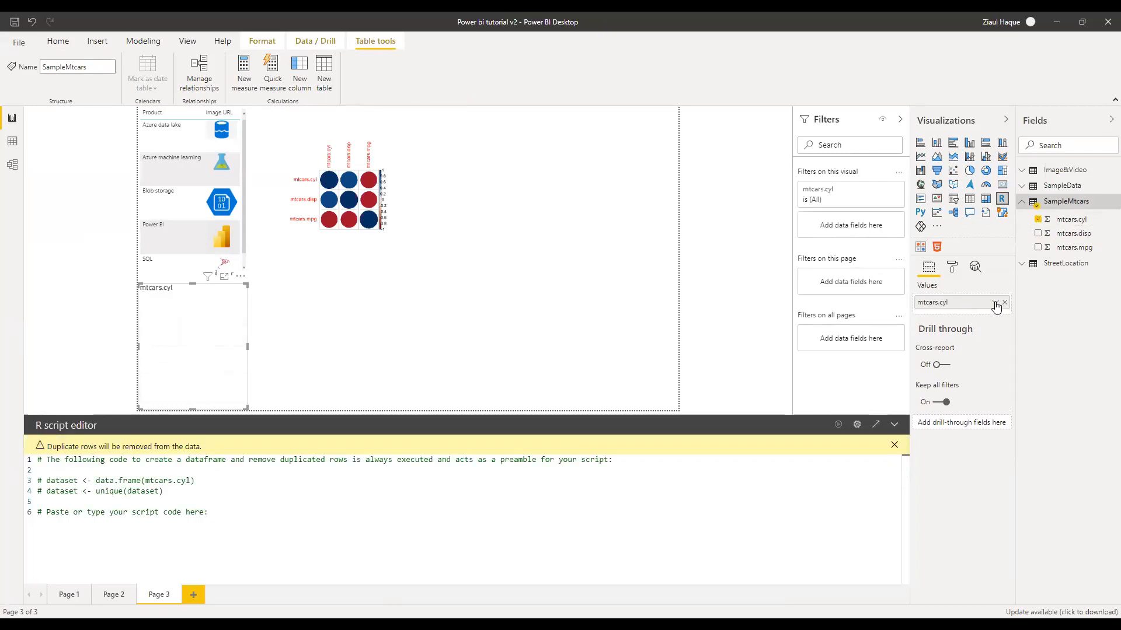
pyautogui.click(995, 303)
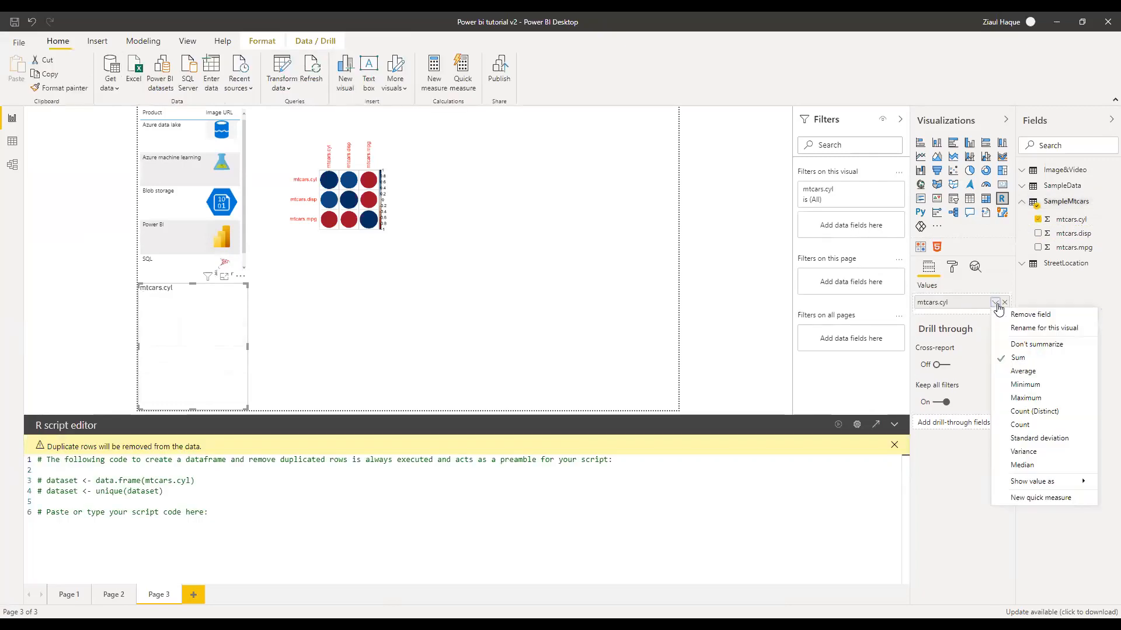
pyautogui.click(1018, 349)
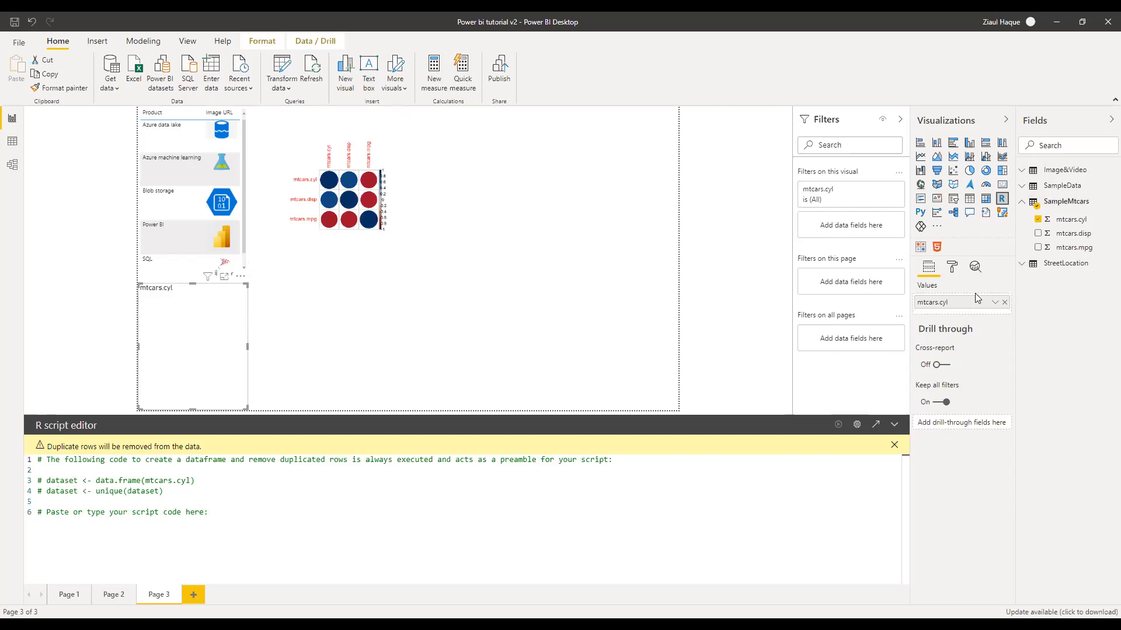
# Add mtcars.disp to the visual and start a new line at the script's end
pyautogui.moveTo(1066, 240); pyautogui.dragTo(969, 315)
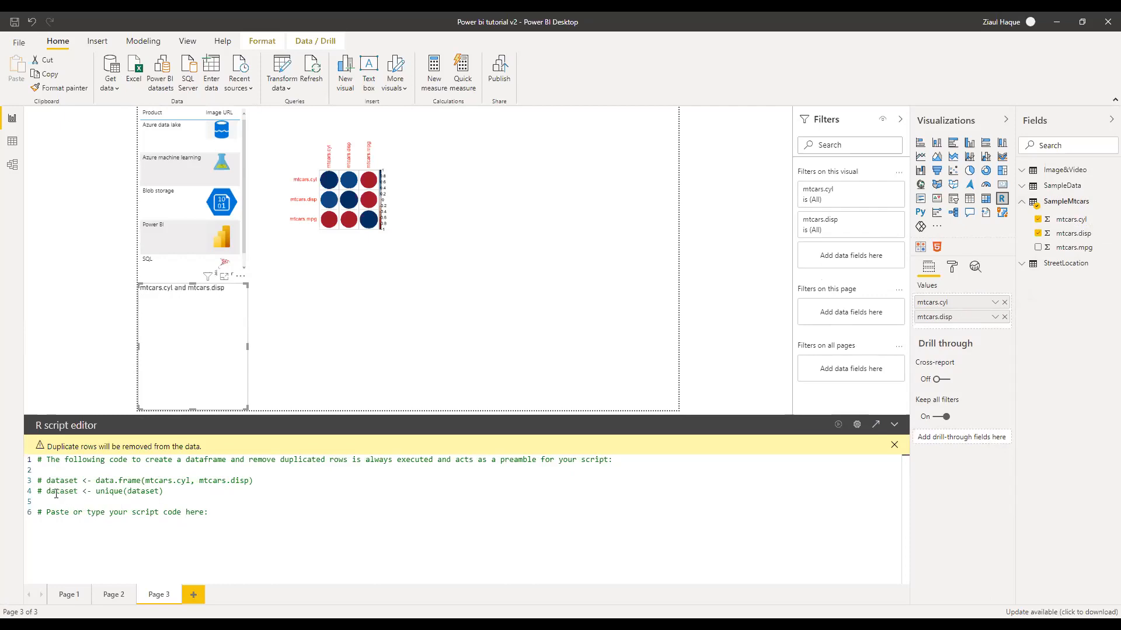
pyautogui.click(215, 512)
pyautogui.press('Return')
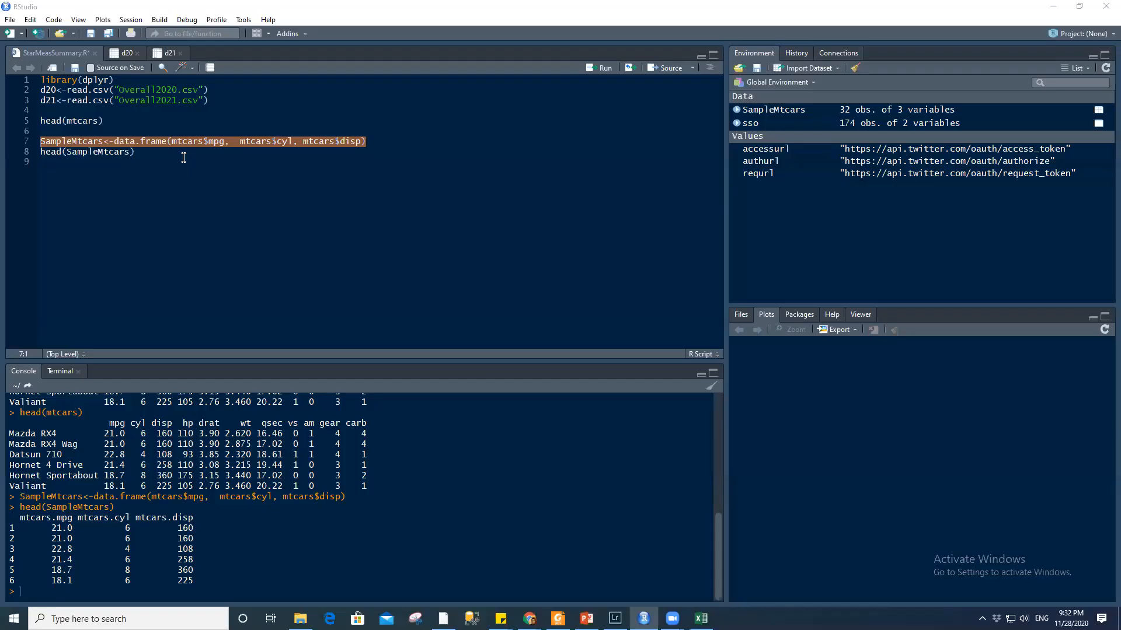
# Write and run hist(SampleMtcars$mtcars.mpg) in RStudio
pyautogui.press('Return')
pyautogui.press('Return')
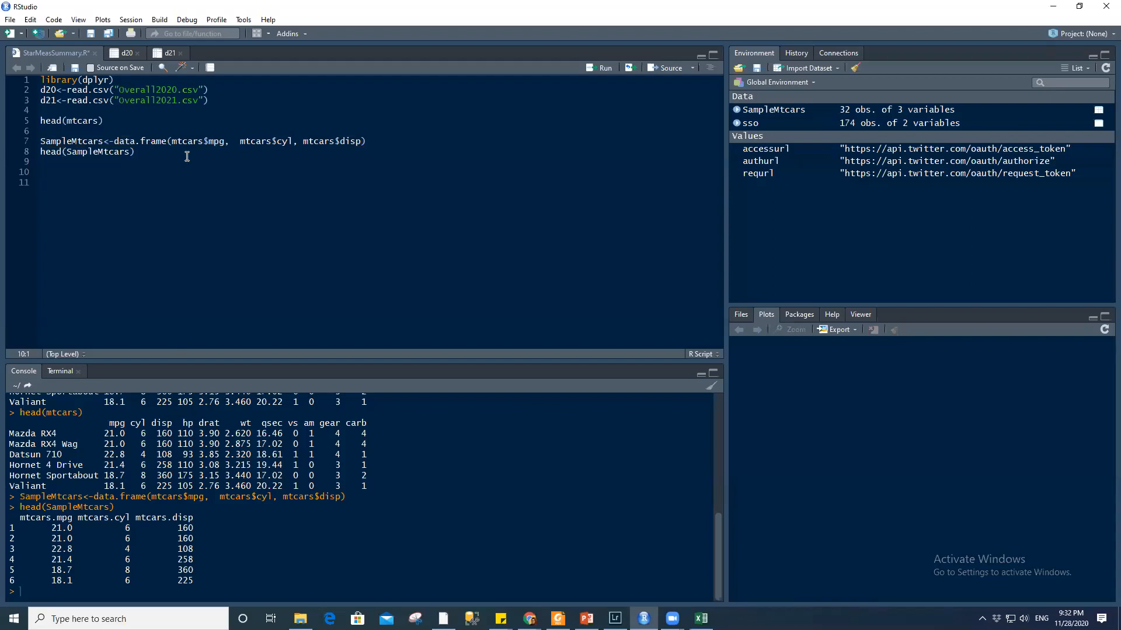
pyautogui.write('hist')
pyautogui.write('()')
pyautogui.press('Left')
pyautogui.write('Sam')
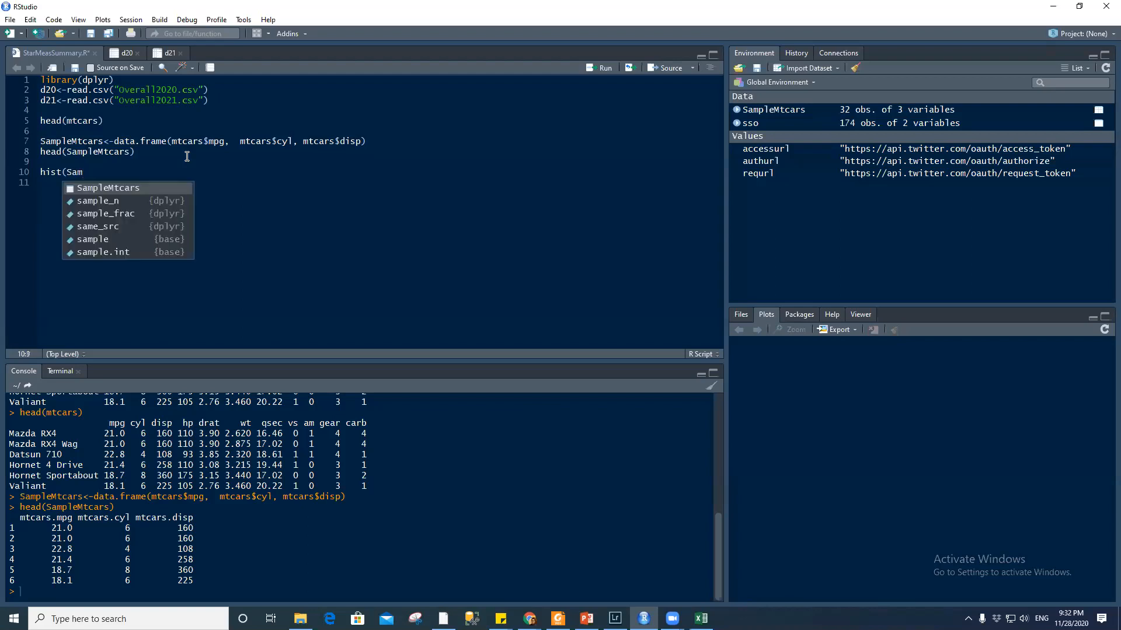
pyautogui.press('Tab')
pyautogui.write('$')
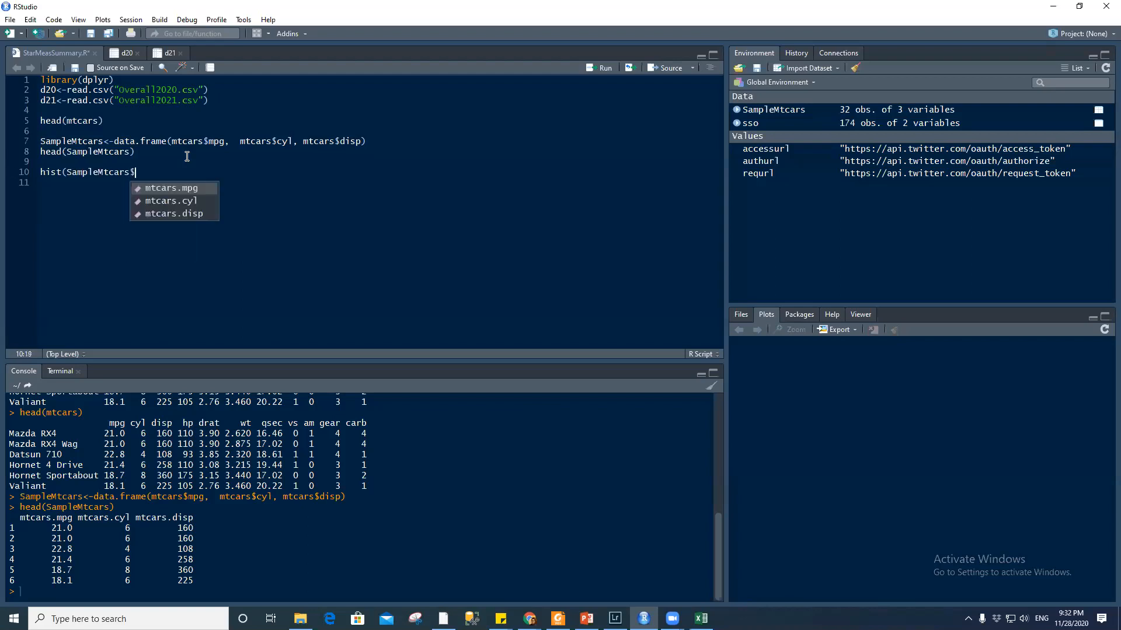
pyautogui.press('Tab')
pyautogui.write(')')
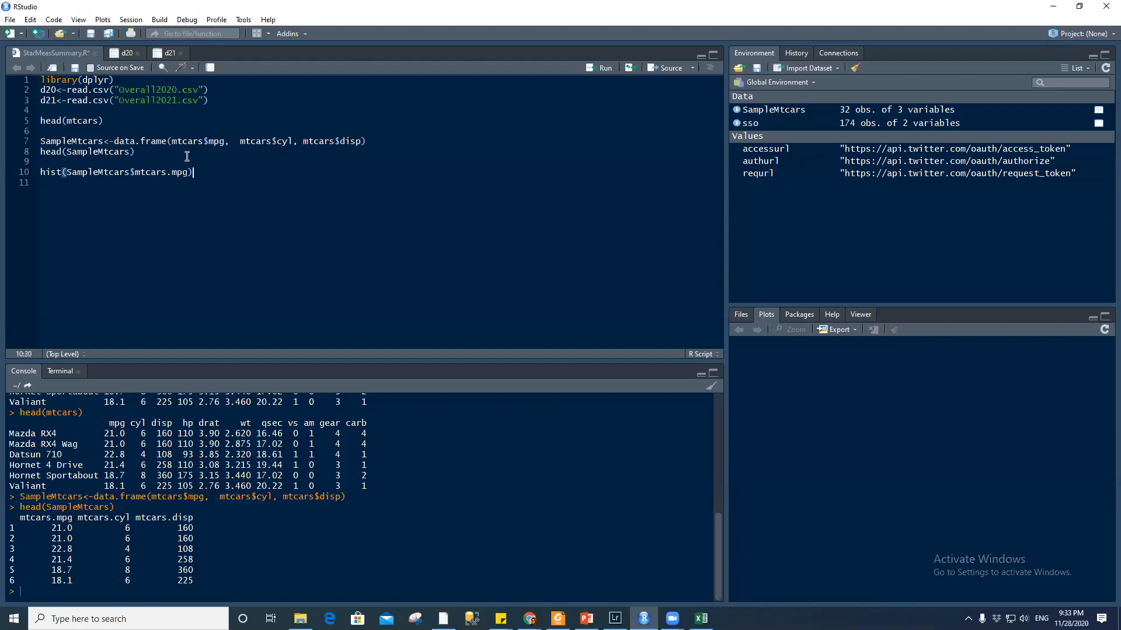
pyautogui.hotkey('ctrl', 'Return')
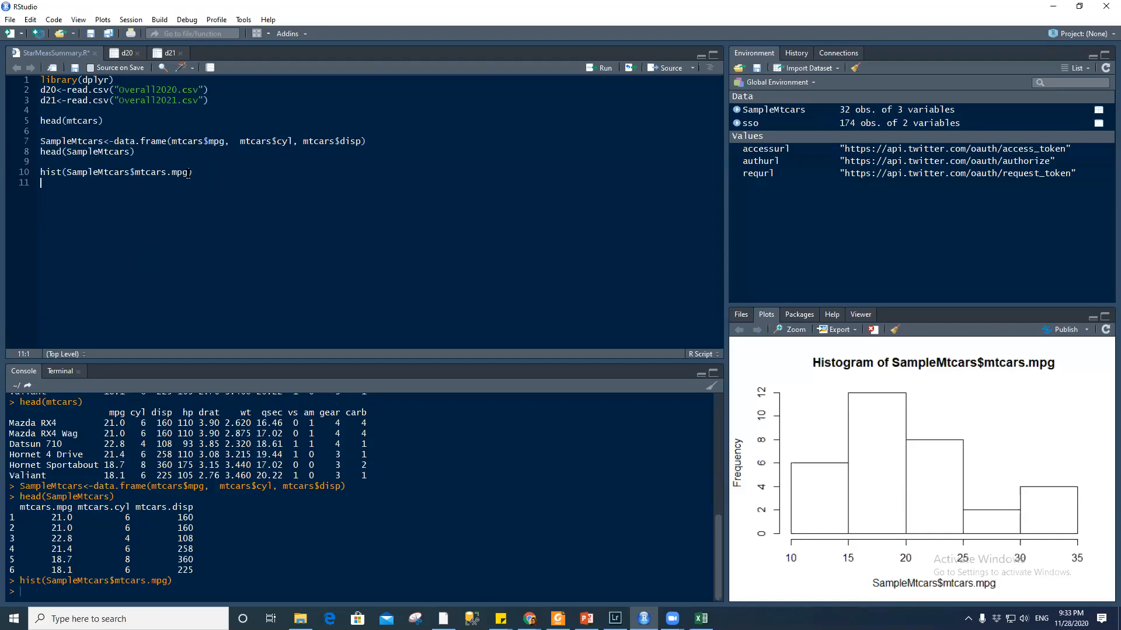
# Copy the hist(SampleMtcars$mtcars.mpg) line of code
pyautogui.moveTo(201, 172); pyautogui.dragTo(3, 176)
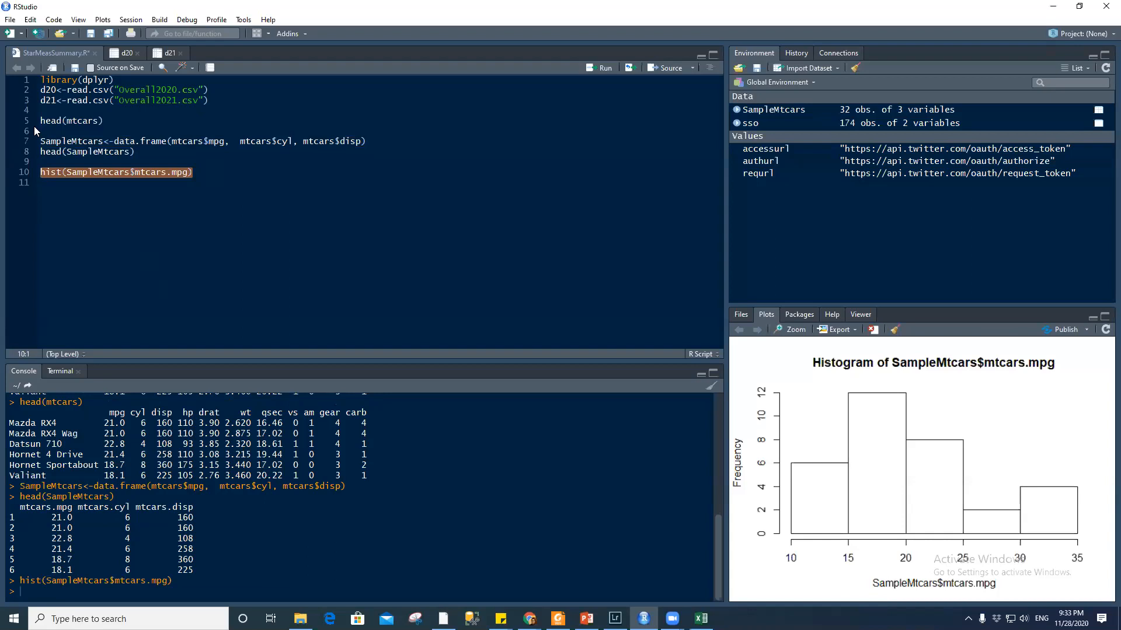
pyautogui.rightClick(89, 174)
pyautogui.click(111, 197)
pyautogui.click(458, 301)
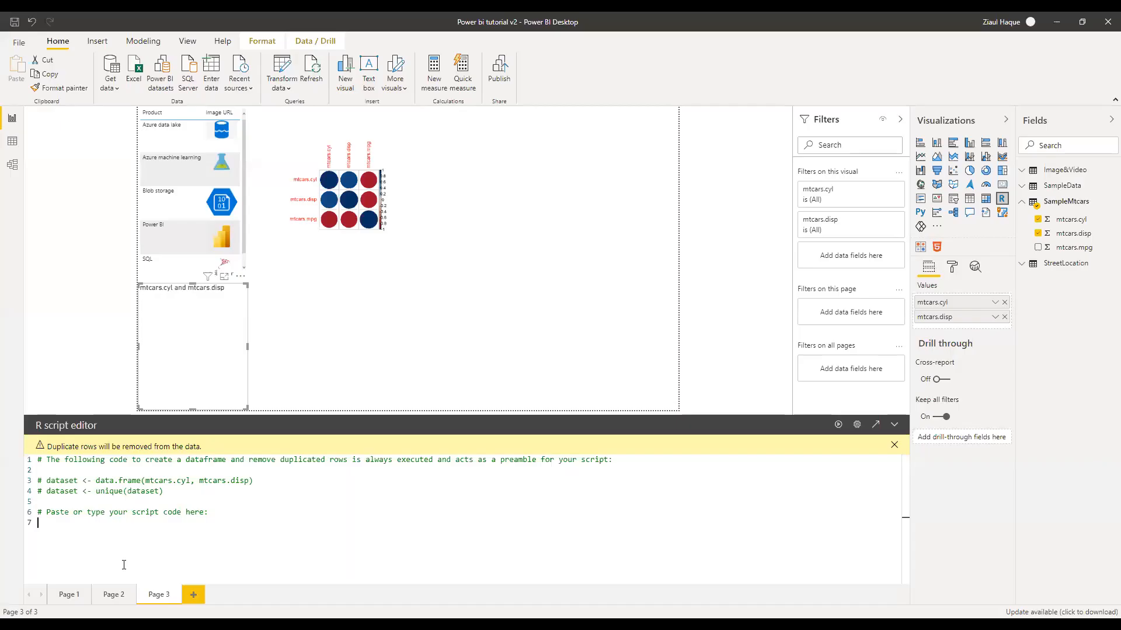
# Paste the hist line into the visual's script, change SampleMtcars to dataset, and run it
pyautogui.hotkey('ctrl', 'v')
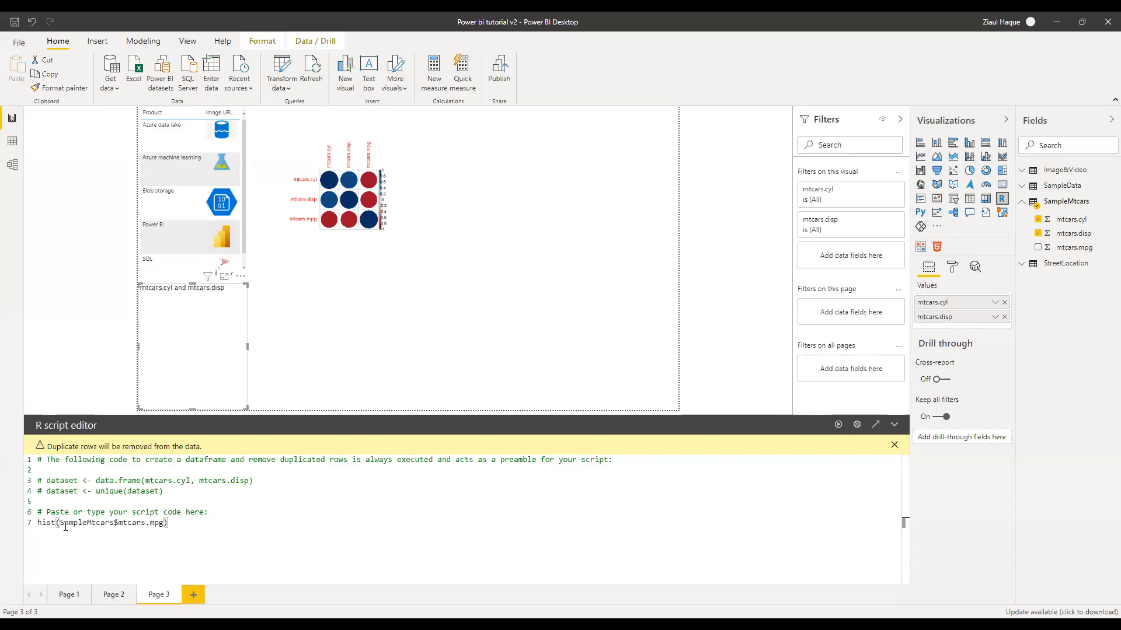
pyautogui.moveTo(60, 522); pyautogui.dragTo(115, 524)
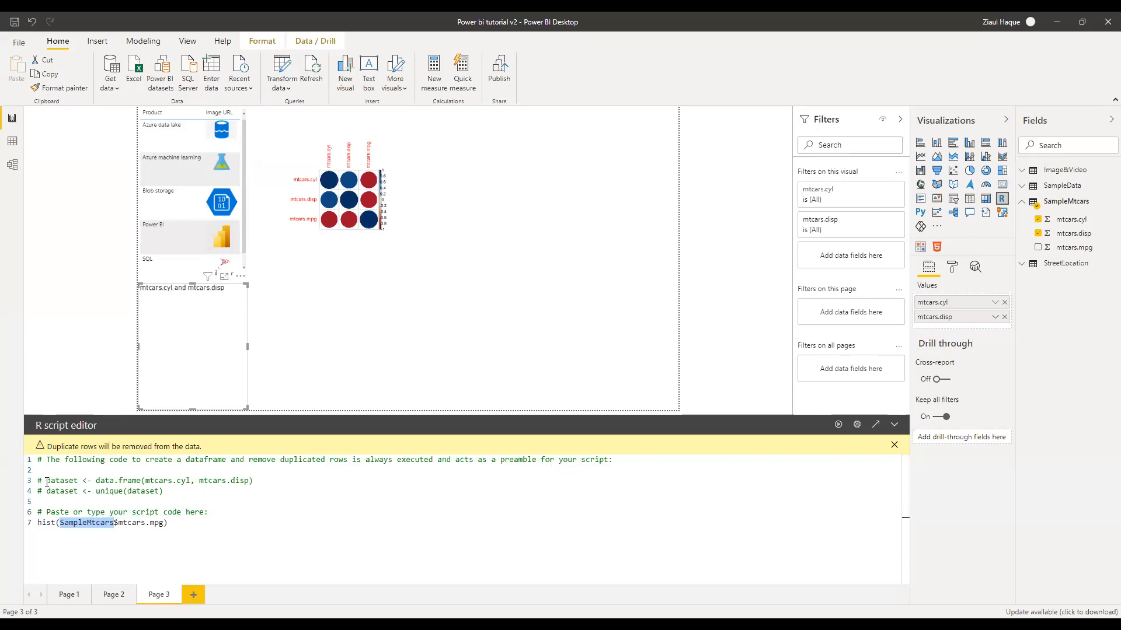
pyautogui.press('BackSpace')
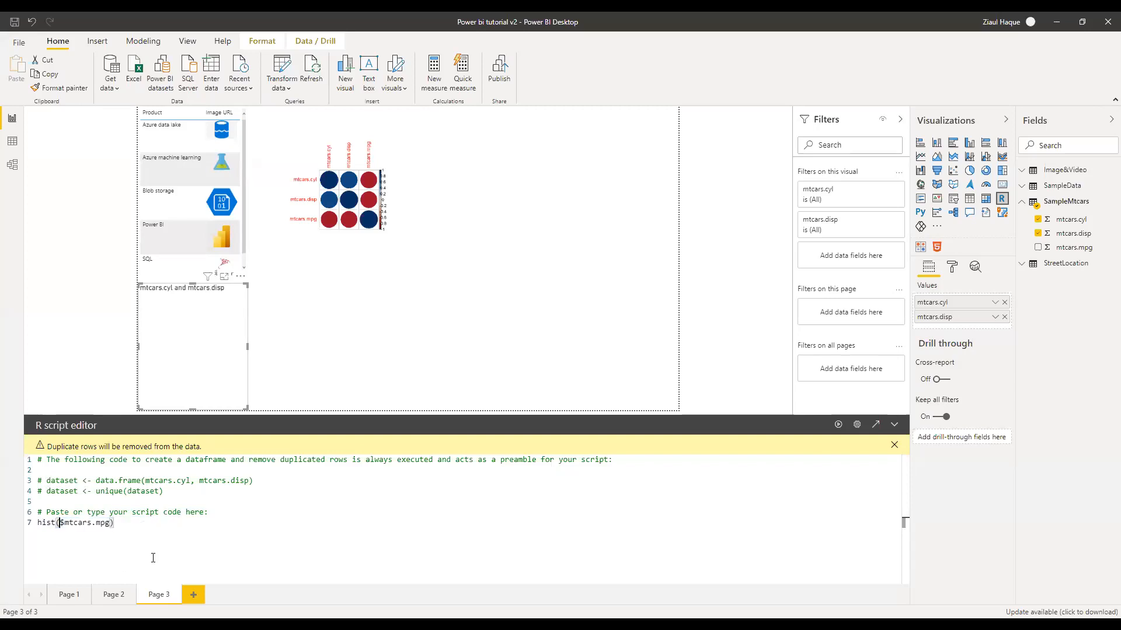
pyautogui.write('data')
pyautogui.press('Down')
pyautogui.press('Down')
pyautogui.press('Return')
pyautogui.press('Right')
pyautogui.press('Right')
pyautogui.press('Right')
pyautogui.press('Right')
pyautogui.press('Right')
pyautogui.press('Right')
pyautogui.press('Right')
pyautogui.press('Right')
pyautogui.press('Right')
pyautogui.press('Right')
pyautogui.click(840, 429)
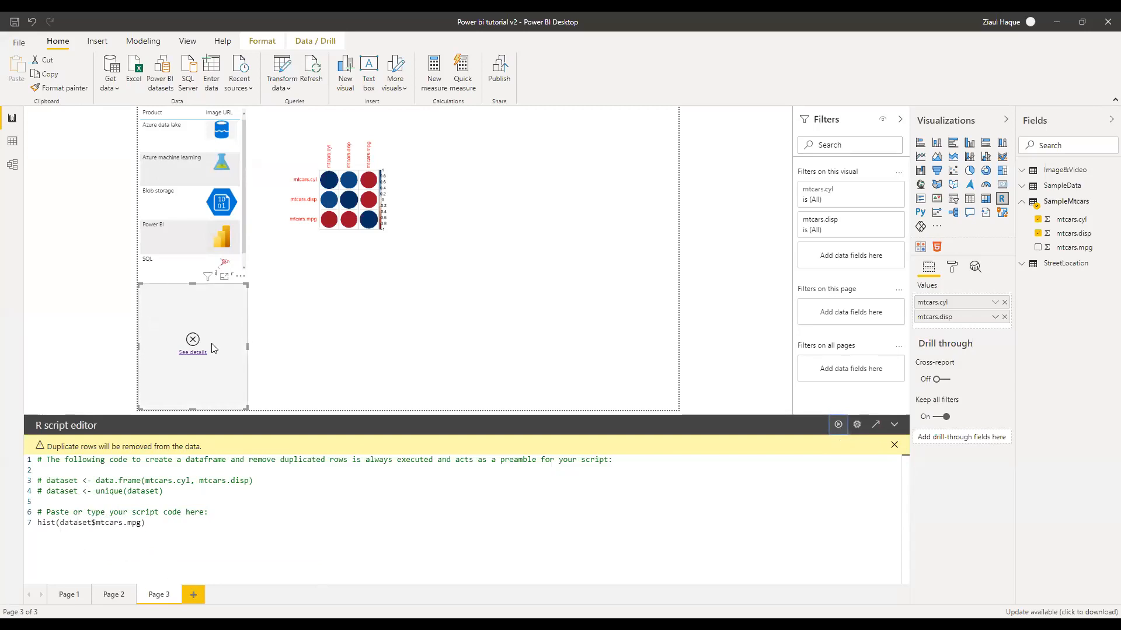
# After reading the error details, change mtcars.mpg to mtcars.cyl in the hist line and rerun
pyautogui.click(197, 351)
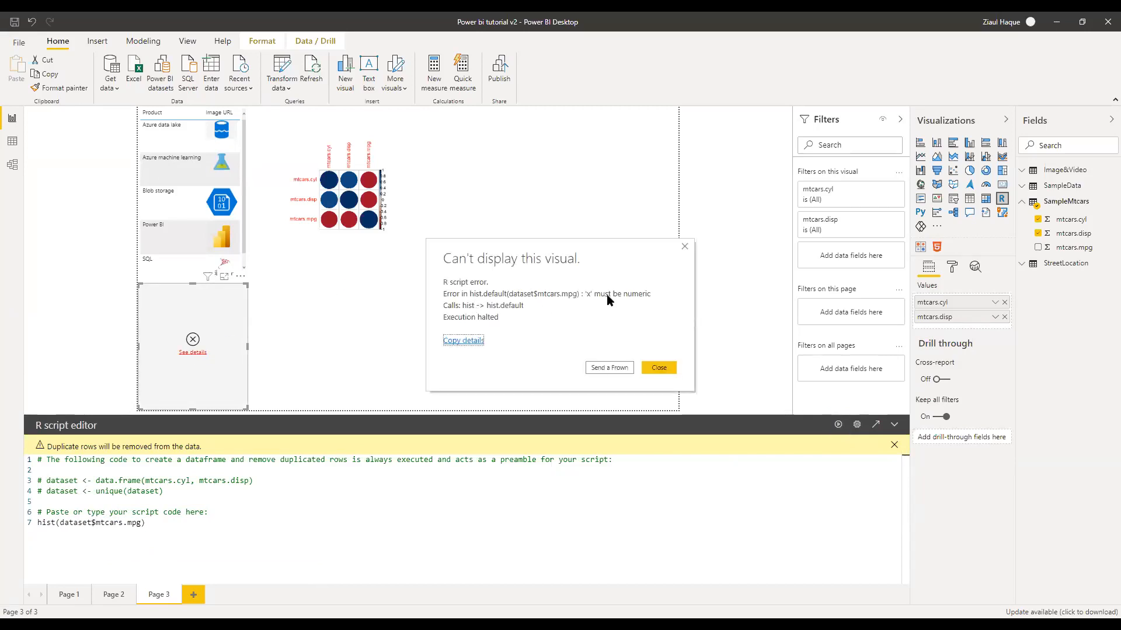
pyautogui.click(661, 369)
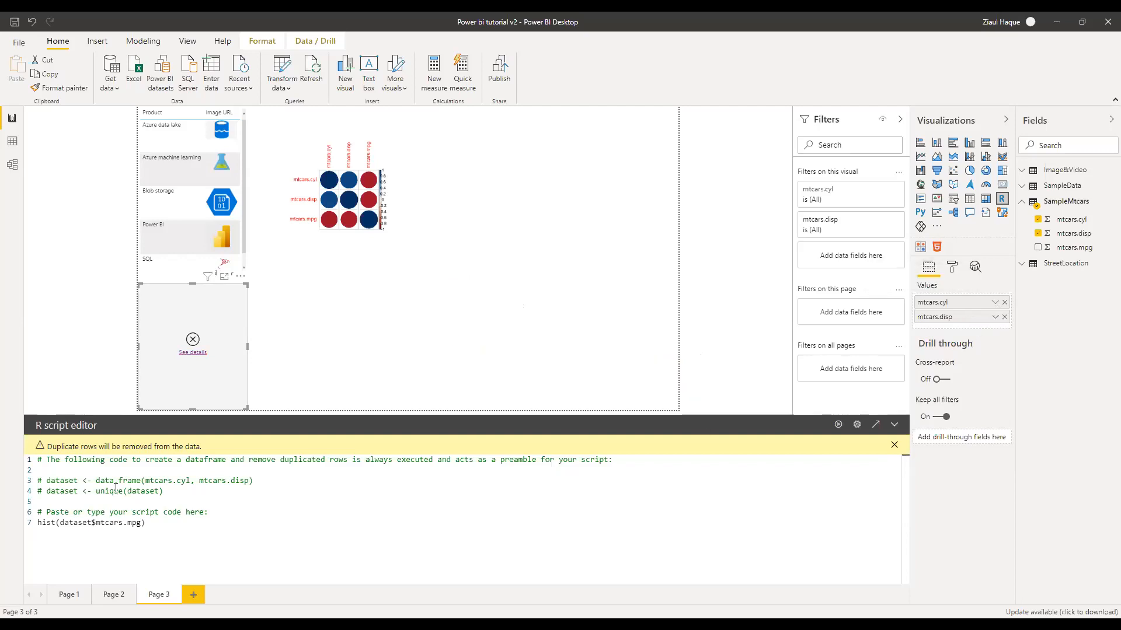
pyautogui.write(')')
pyautogui.moveTo(141, 523); pyautogui.dragTo(127, 523)
pyautogui.press('BackSpace')
pyautogui.write('cyl')
pyautogui.click(838, 427)
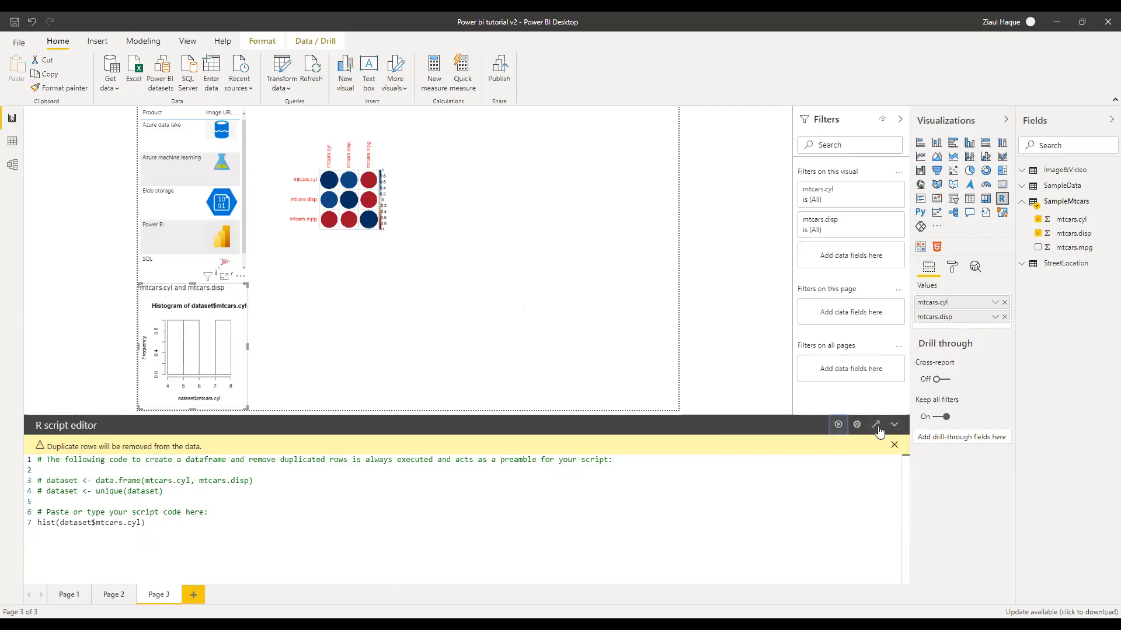
# Move the cyl histogram to the right of the correlation plot and enlarge it
pyautogui.click(268, 329)
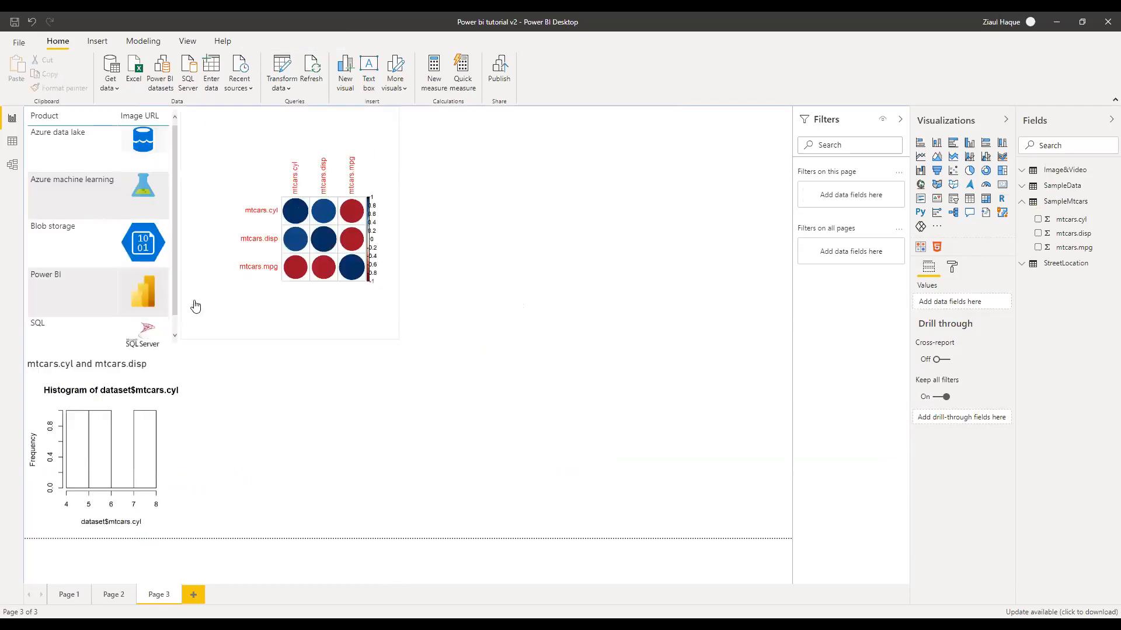
pyautogui.click(117, 413)
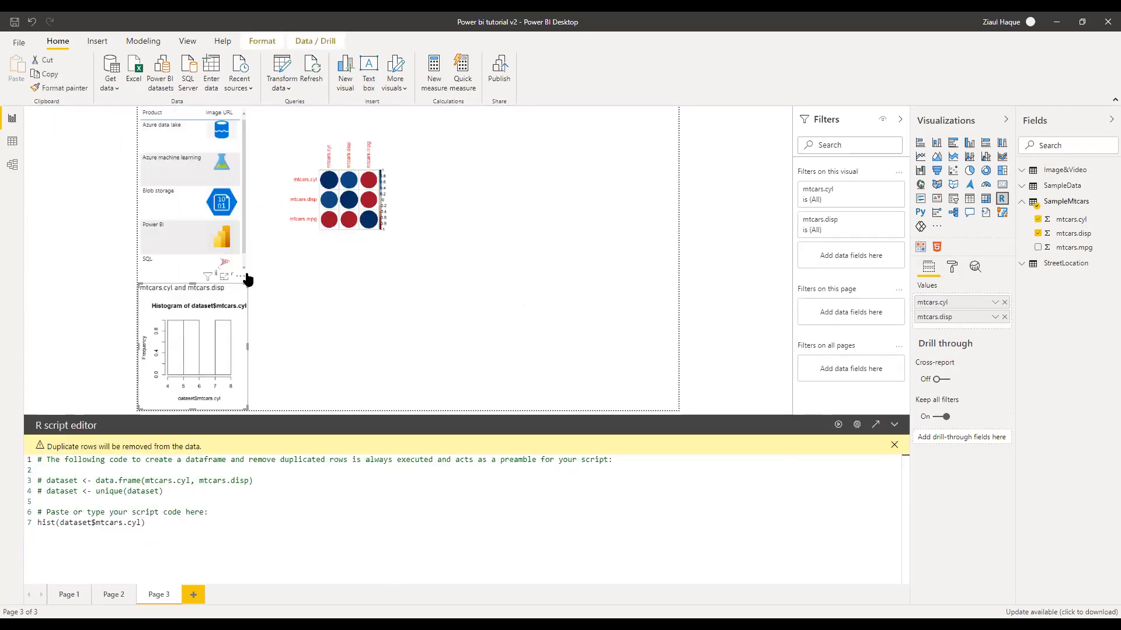
pyautogui.moveTo(243, 278); pyautogui.dragTo(533, 121)
pyautogui.moveTo(537, 250); pyautogui.dragTo(677, 363)
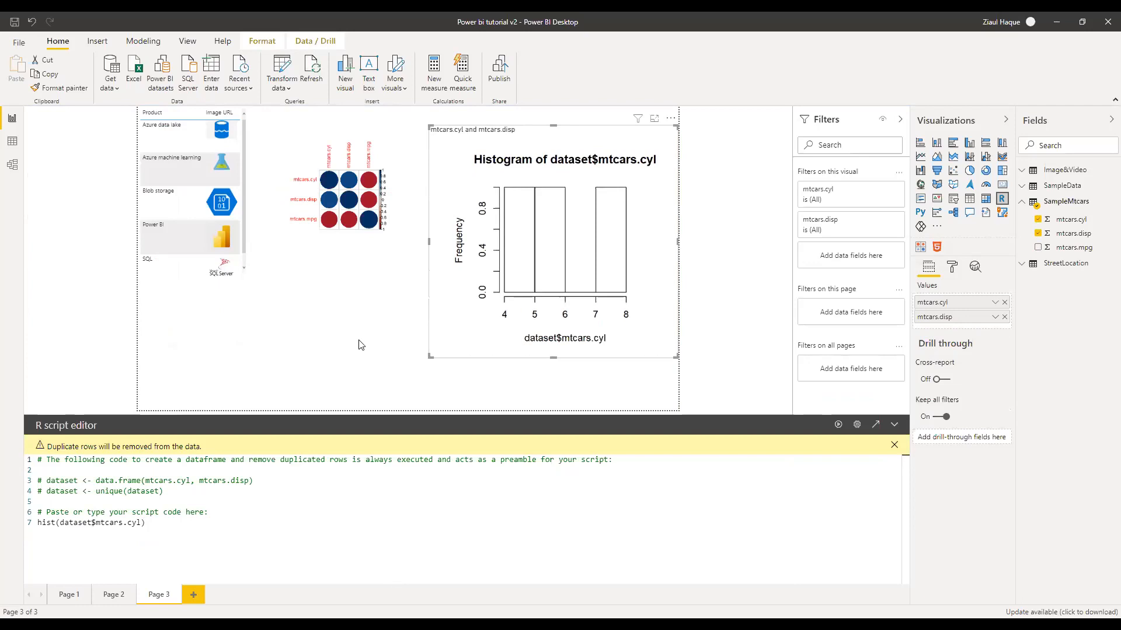
pyautogui.click(358, 345)
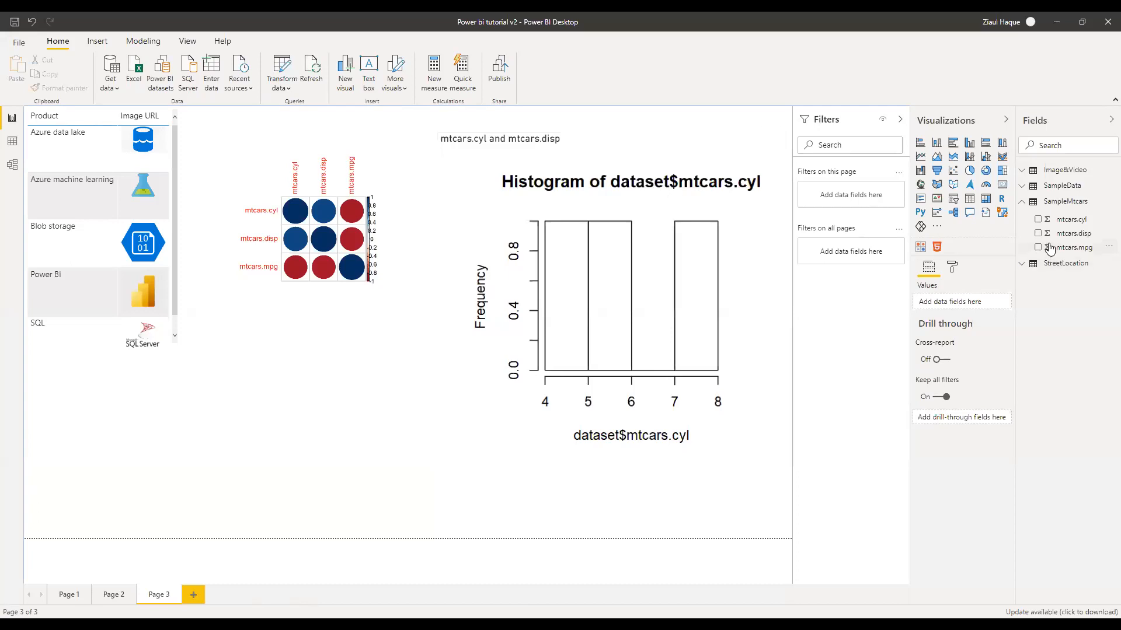
pyautogui.click(920, 213)
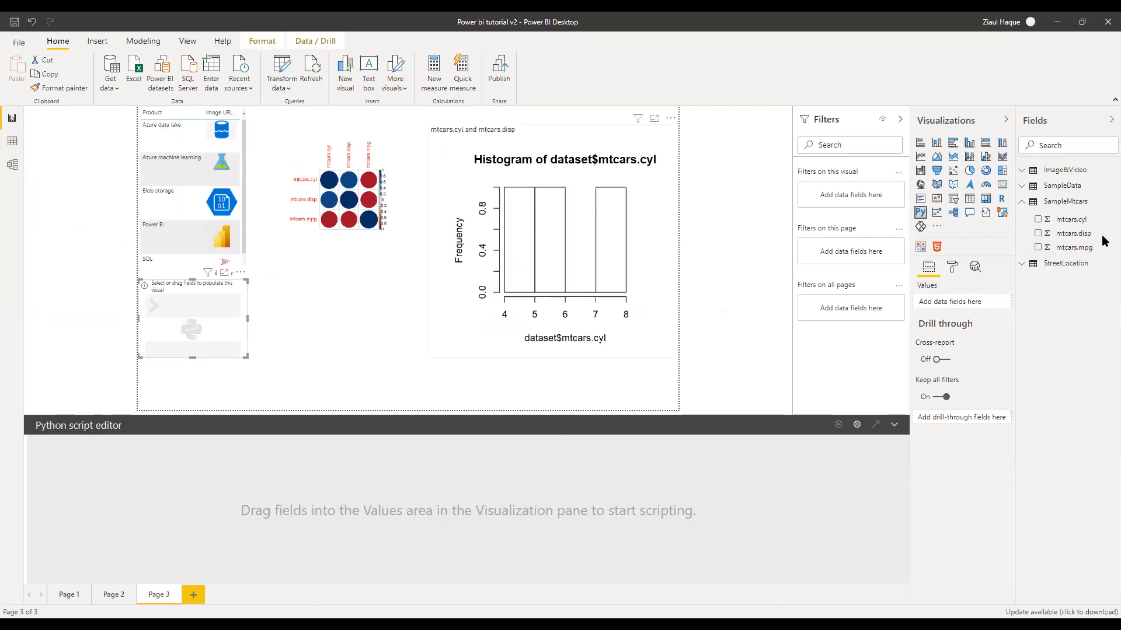
pyautogui.moveTo(1073, 227); pyautogui.dragTo(960, 301)
pyautogui.moveTo(1074, 234); pyautogui.dragTo(981, 313)
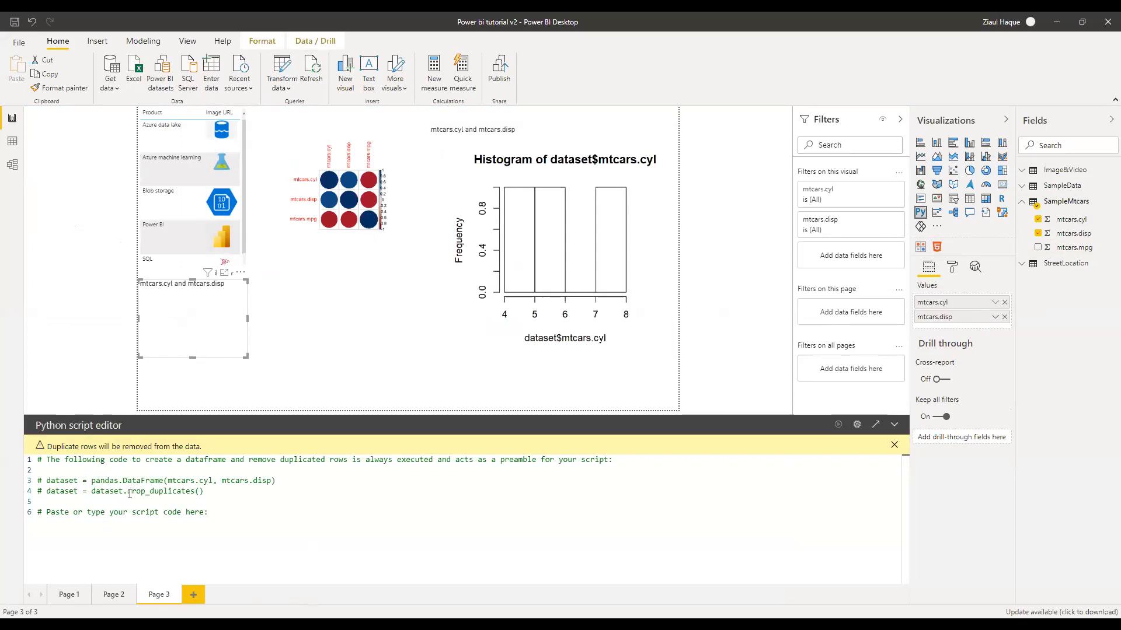
pyautogui.click(215, 515)
pyautogui.click(240, 273)
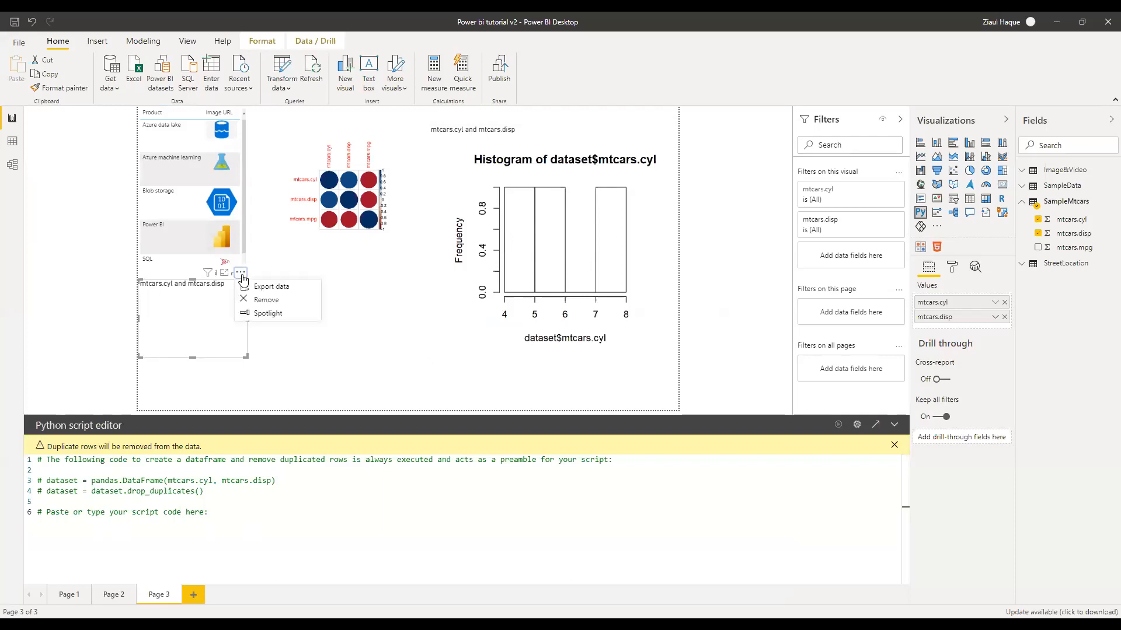
pyautogui.click(266, 300)
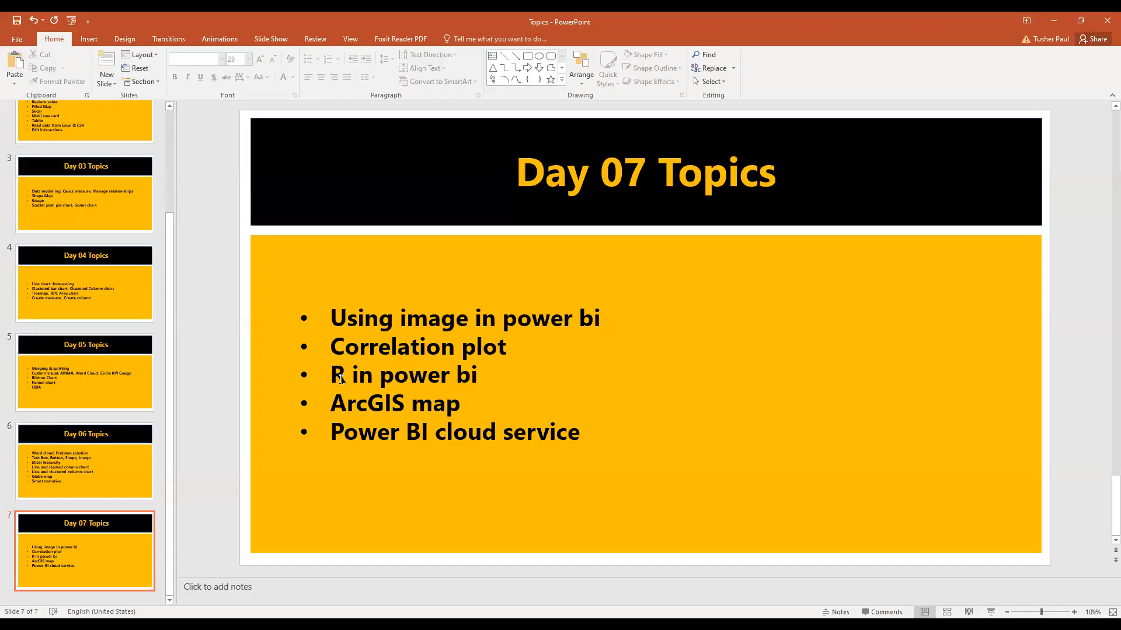
# Highlight 'ArcGIS map' in the Day 07 topic list, then go to Power BI's Page 2
pyautogui.click(332, 404)
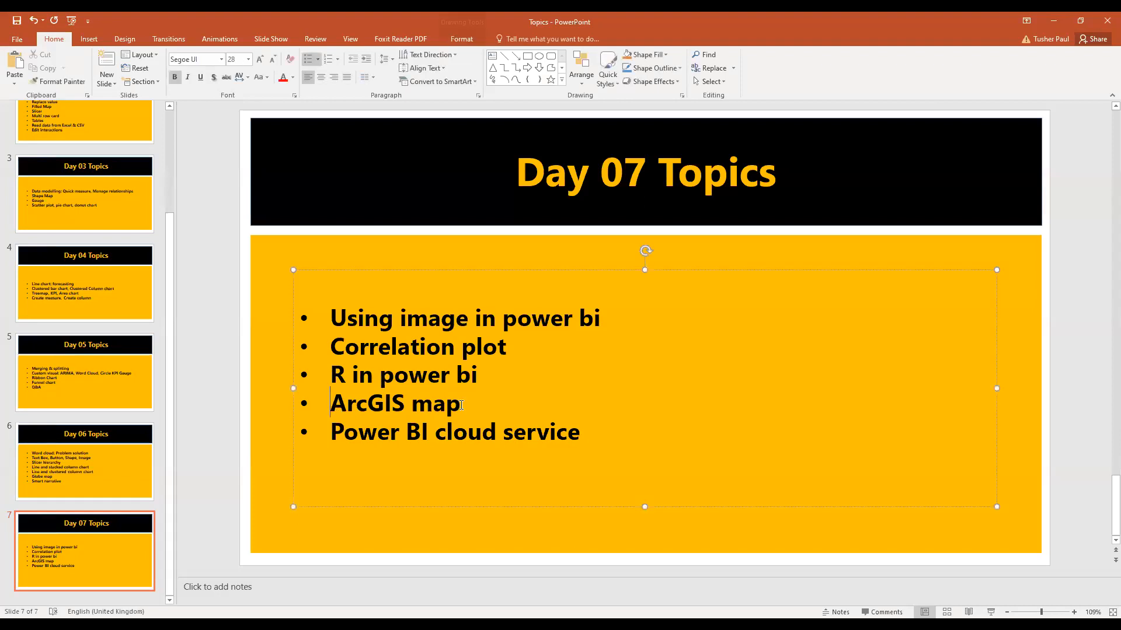
pyautogui.keyDown('shift'); pyautogui.click(461, 405); pyautogui.keyUp('shift')
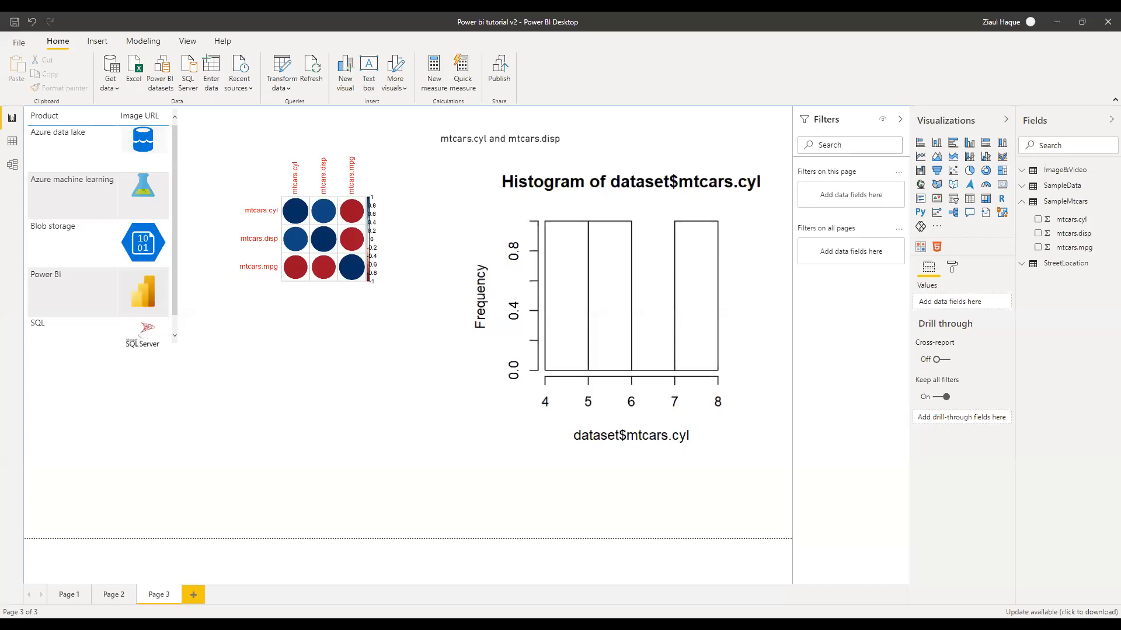
pyautogui.click(115, 598)
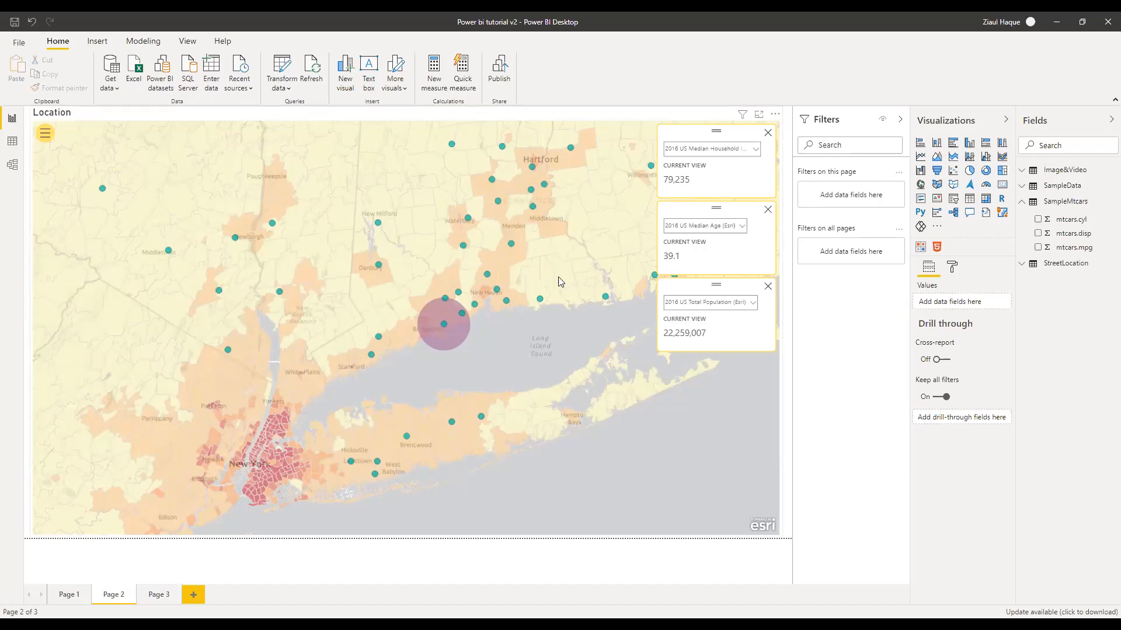
# Select a location dot so the cards show 1-mile figures: income 97,432, age 42.8, population 7,290
pyautogui.scroll(-2, 559, 281)
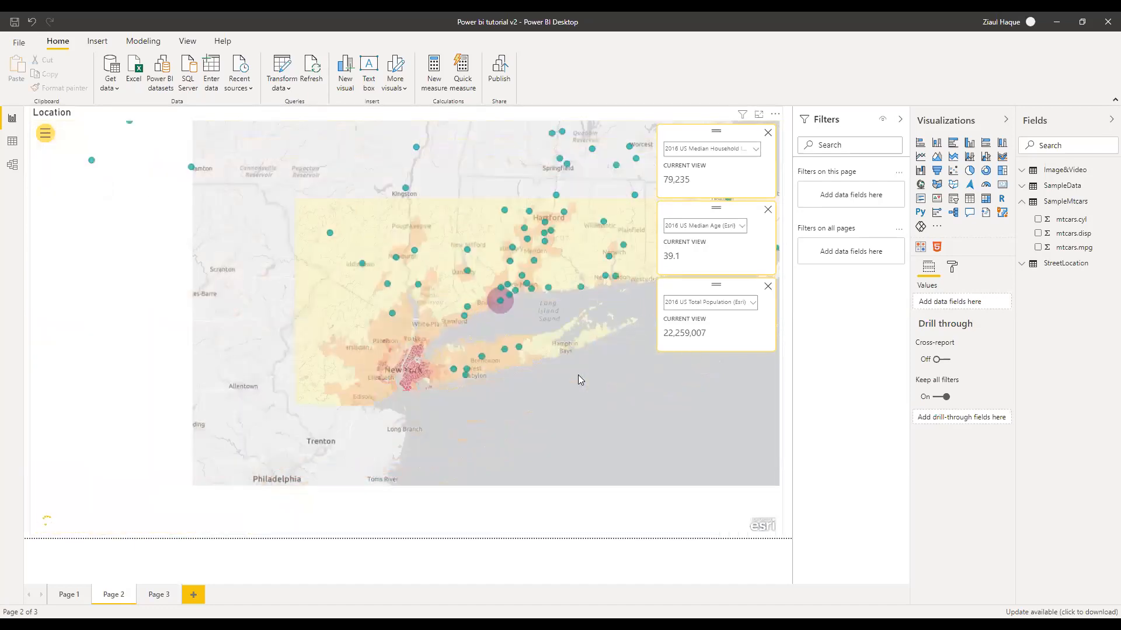
pyautogui.scroll(2, 577, 379)
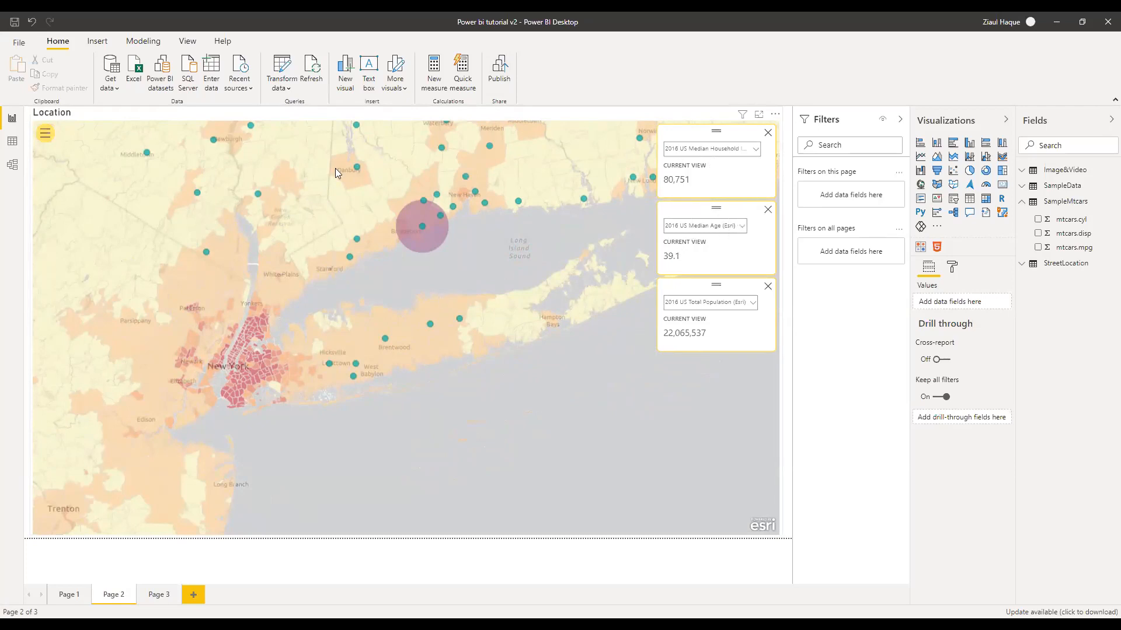
pyautogui.click(258, 194)
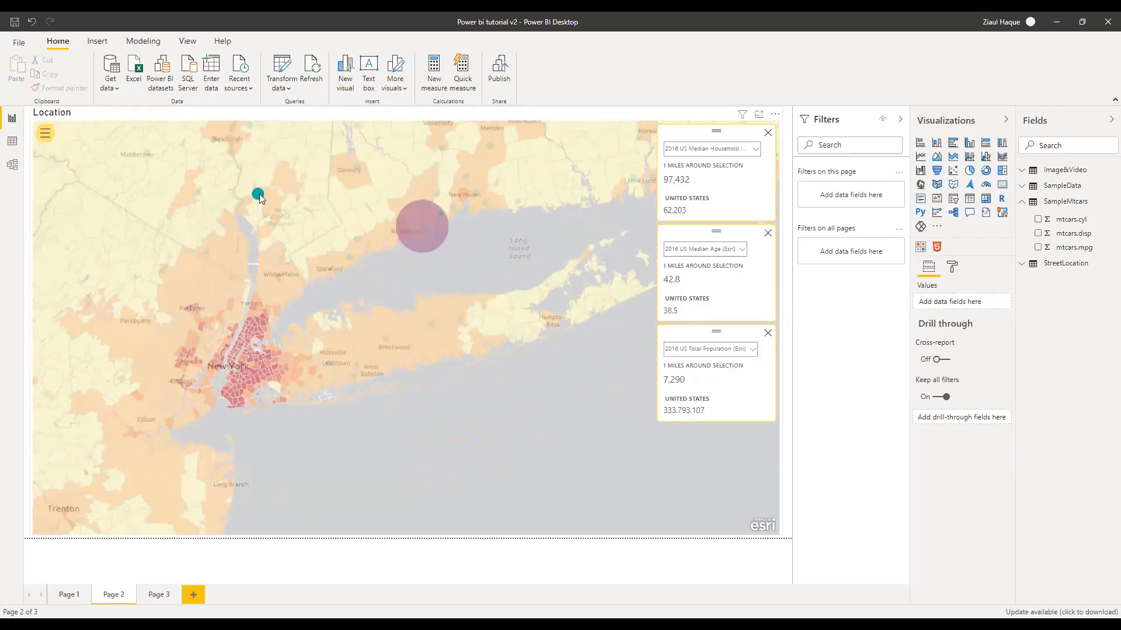
pyautogui.moveTo(258, 194)
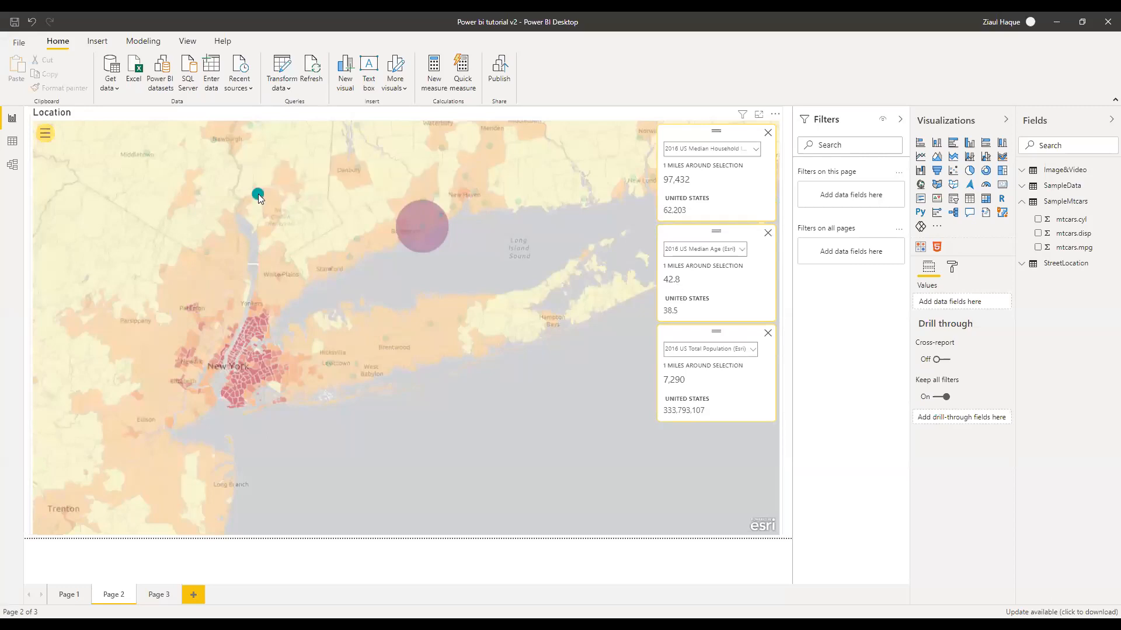
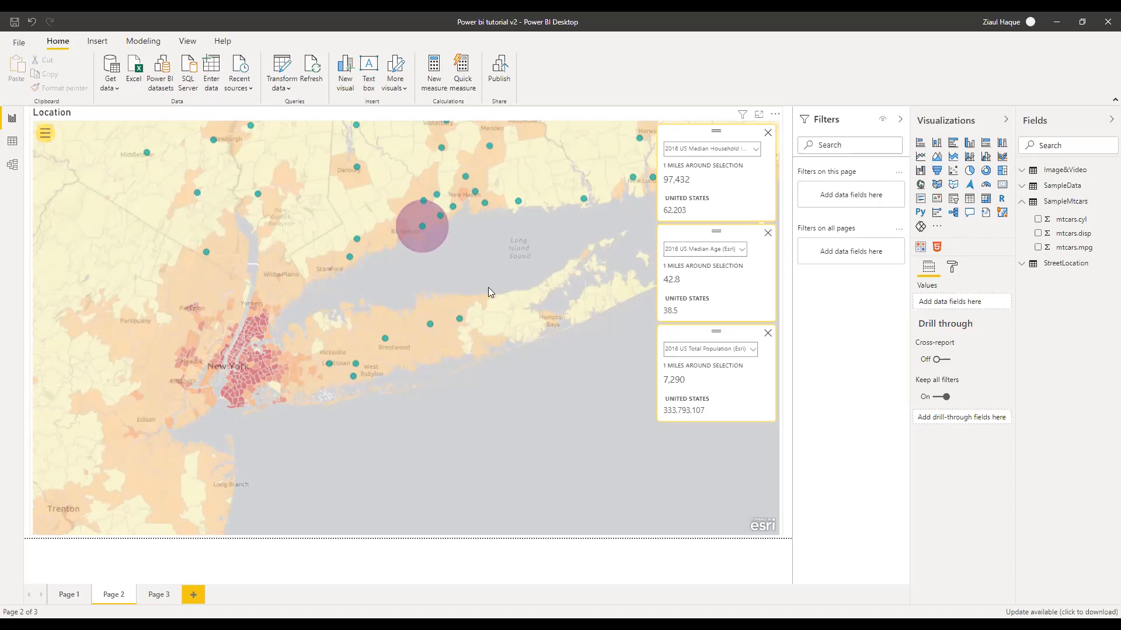
# Add Page 4 with an ArcGIS Maps visual enlarged to fill most of the canvas
pyautogui.click(194, 594)
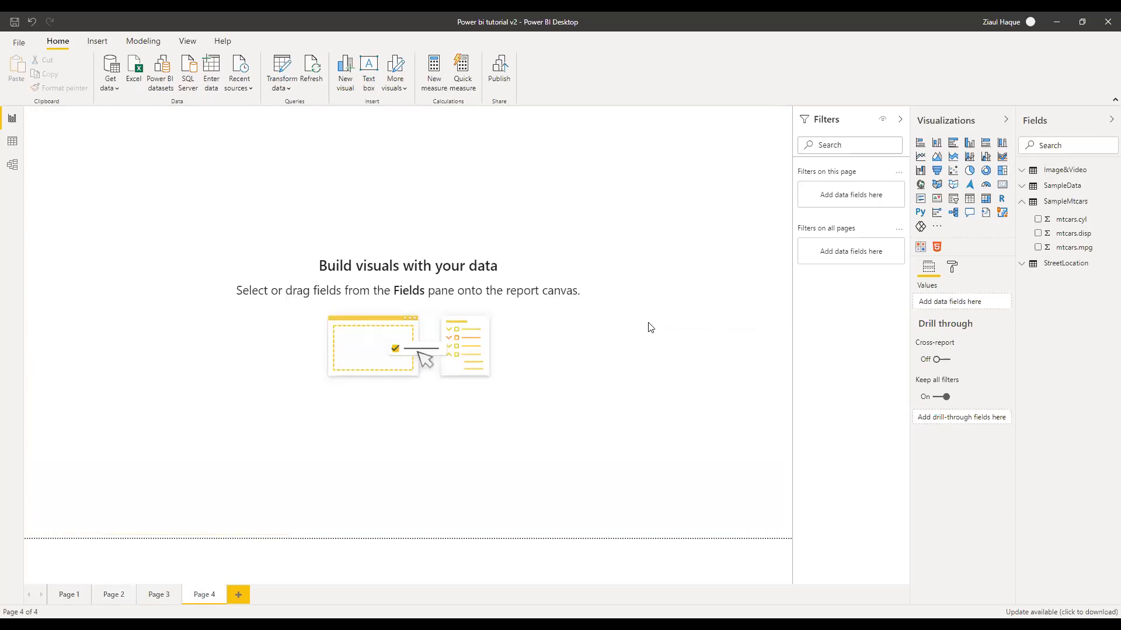
pyautogui.click(1002, 214)
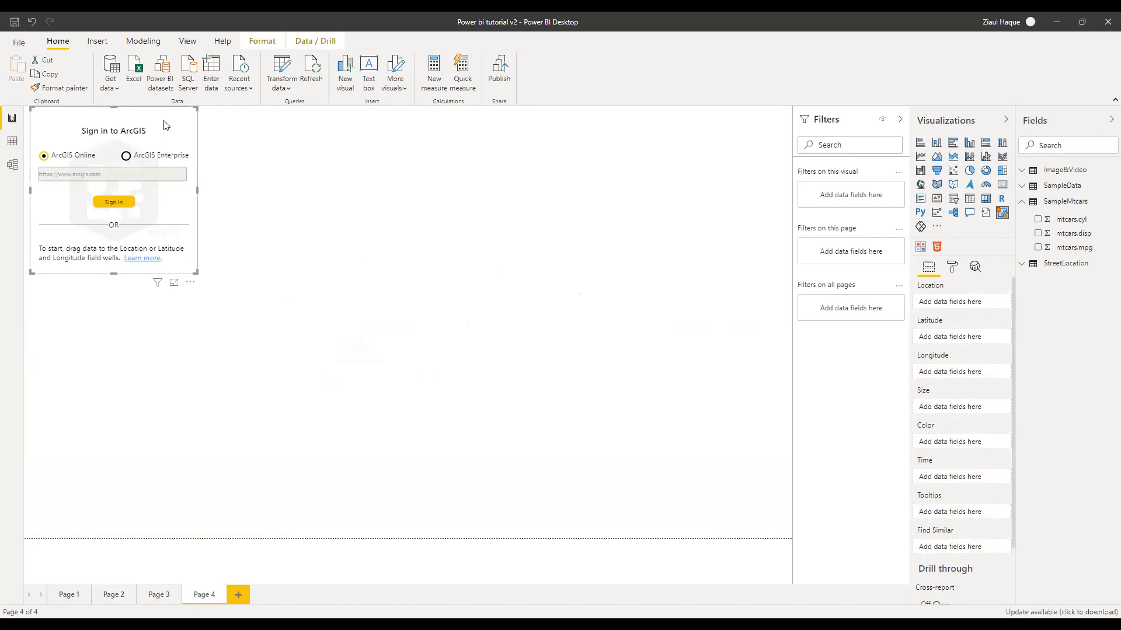
pyautogui.moveTo(197, 273); pyautogui.dragTo(792, 527)
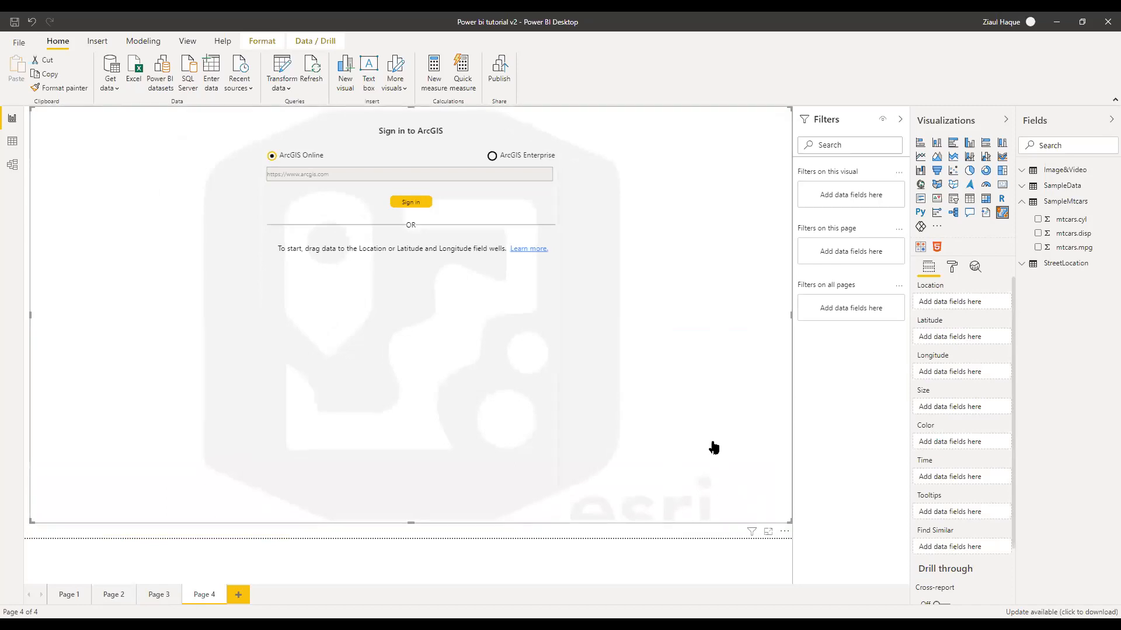
pyautogui.click(1025, 201)
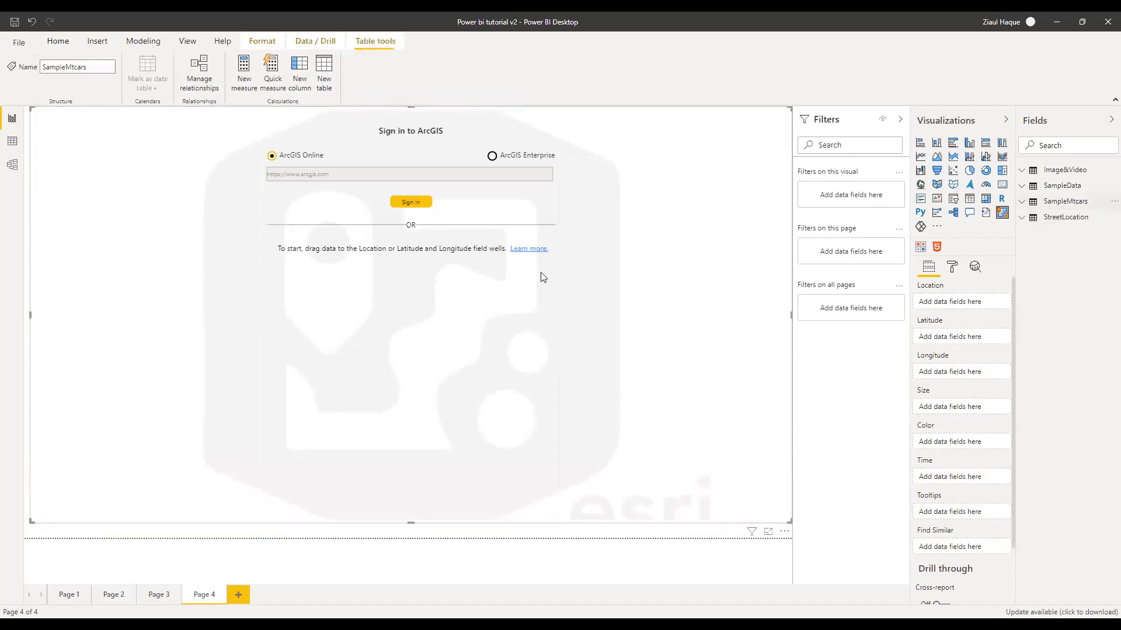
pyautogui.click(12, 143)
pyautogui.click(12, 164)
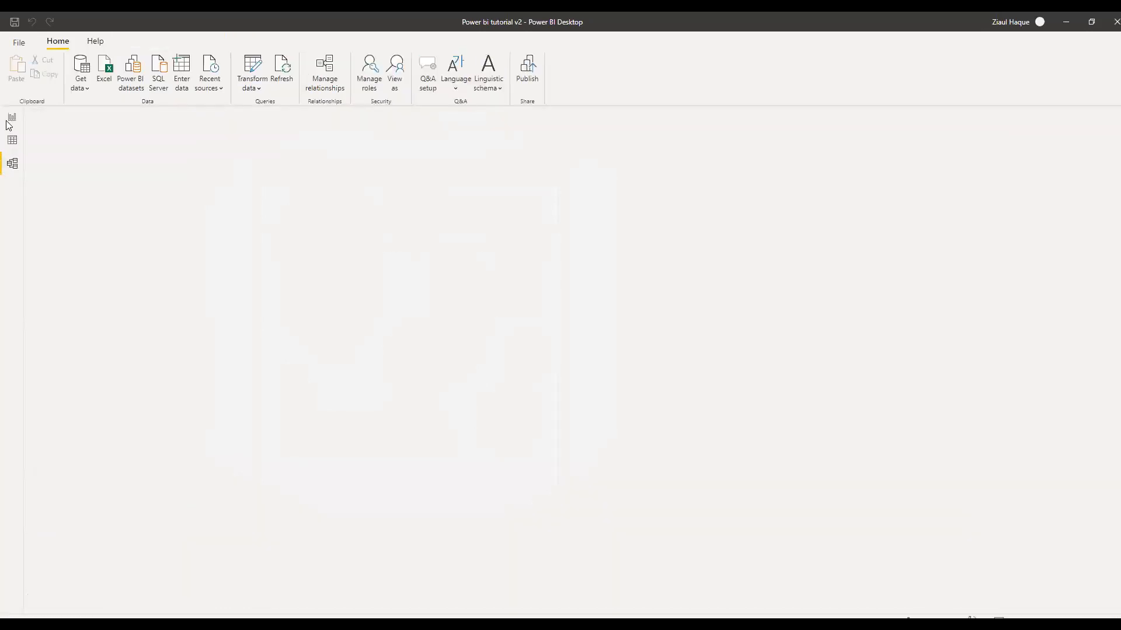
pyautogui.click(11, 119)
pyautogui.click(12, 140)
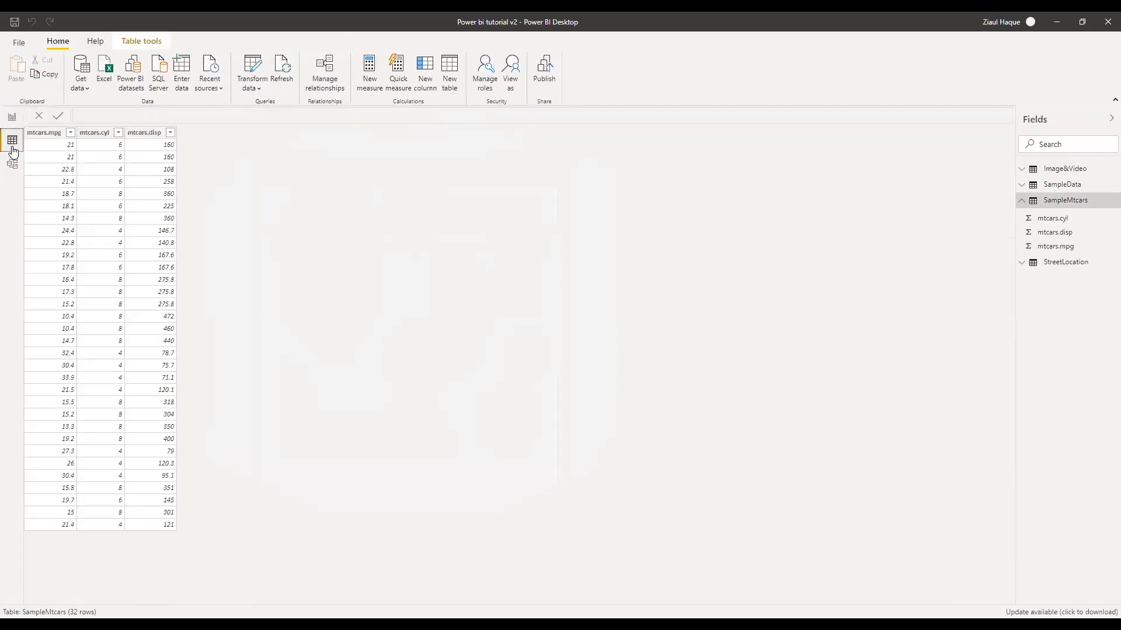
pyautogui.click(1059, 264)
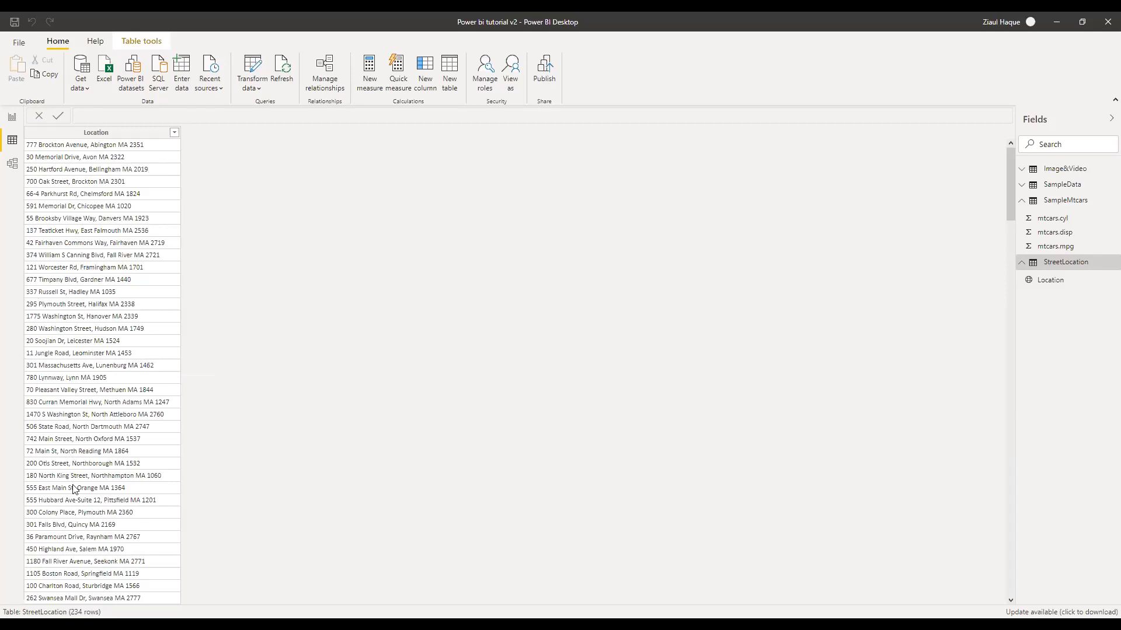
pyautogui.click(10, 117)
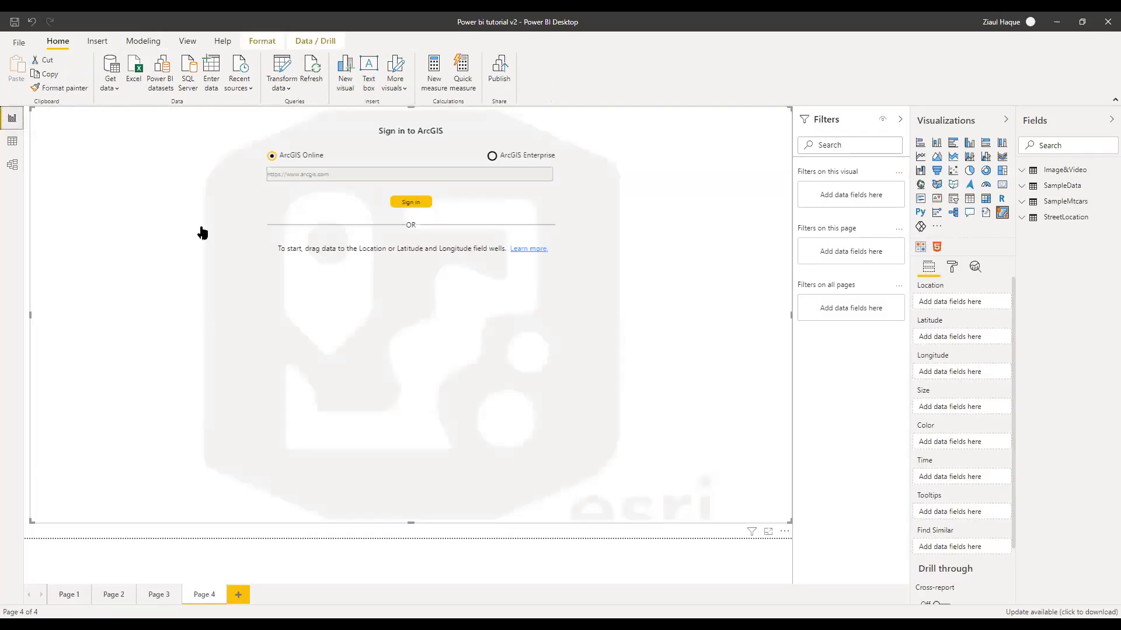
# Keep the StreetLocation Location column's data category set to Address
pyautogui.click(1023, 217)
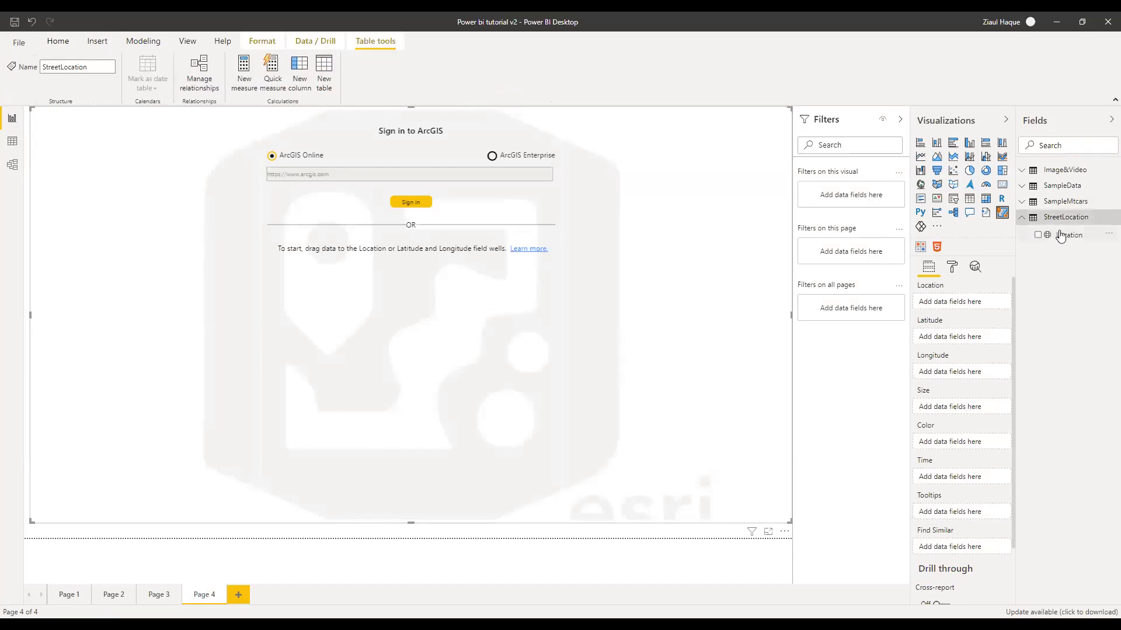
pyautogui.click(1063, 235)
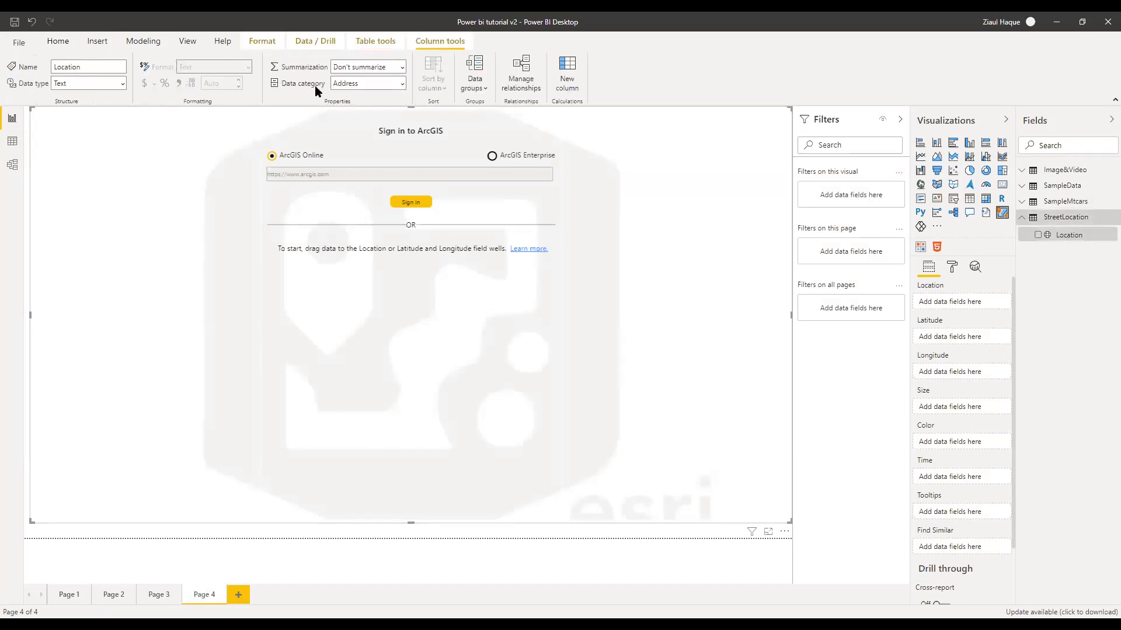
pyautogui.click(403, 84)
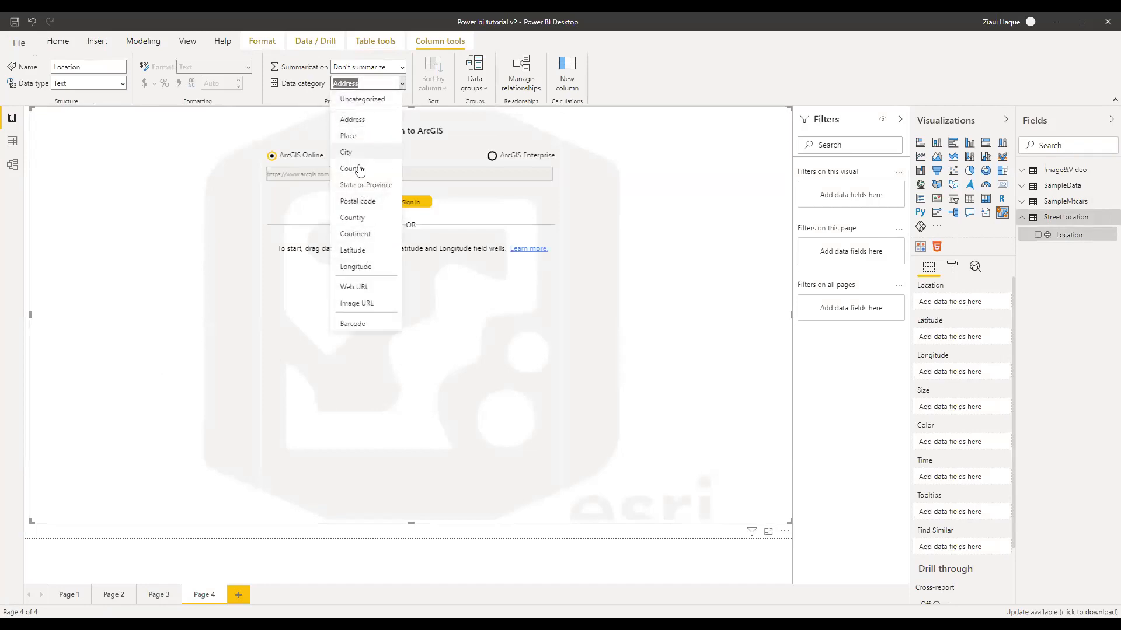
pyautogui.click(355, 118)
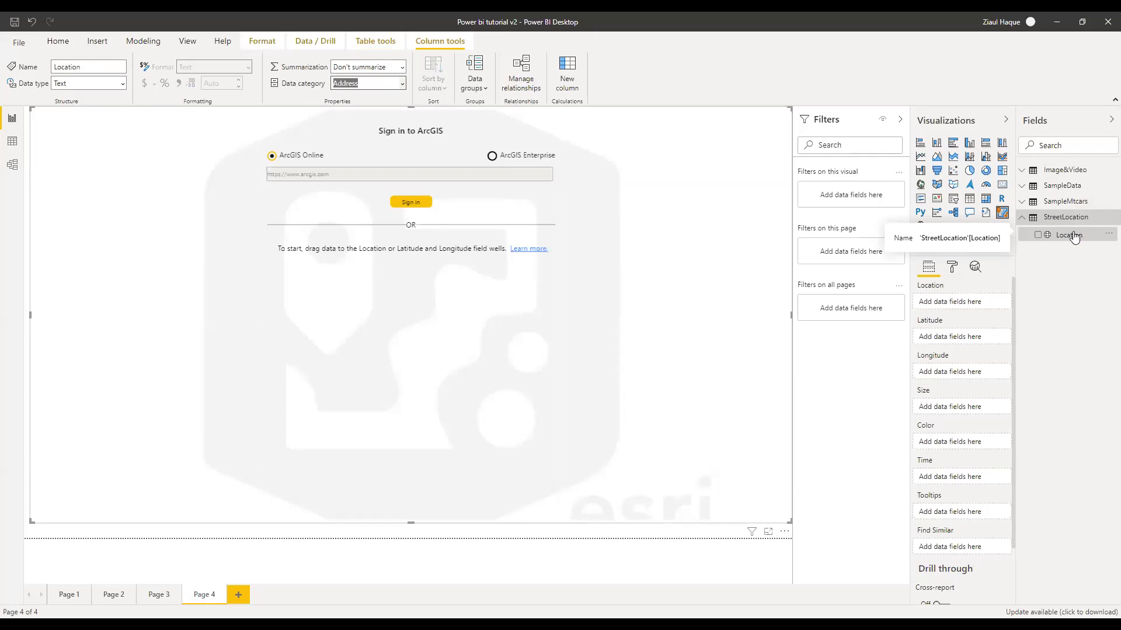
# Put the StreetLocation Location field in the ArcGIS map's Location well to plot the addresses
pyautogui.moveTo(1073, 235); pyautogui.dragTo(969, 304)
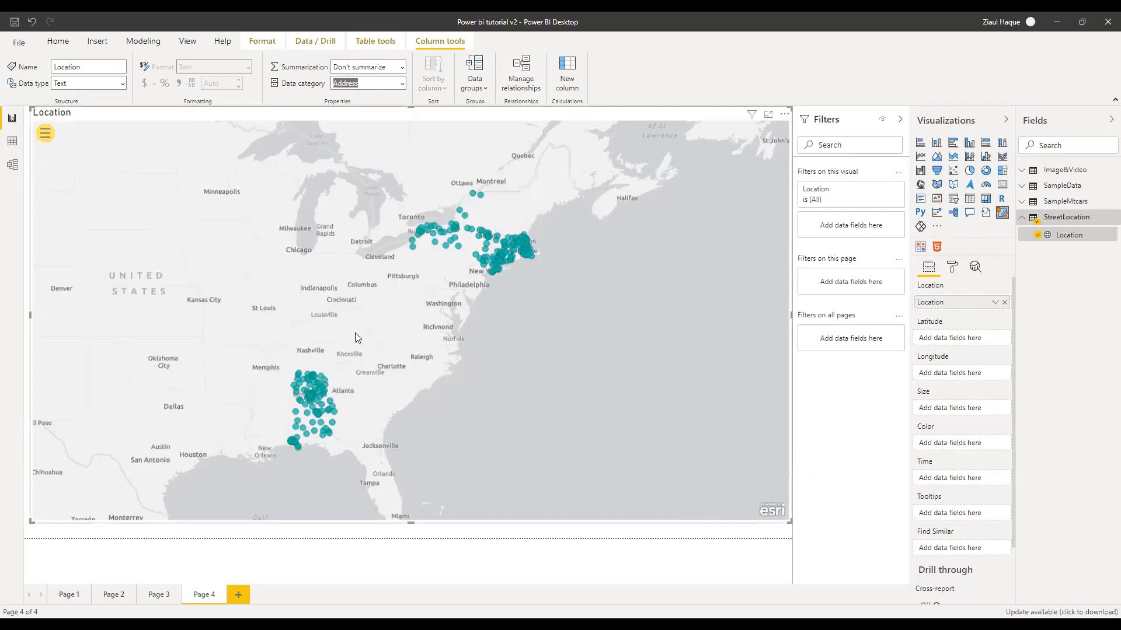
pyautogui.moveTo(317, 394)
# Bring up the map's selection tools and select a point near Ottawa
pyautogui.click(46, 134)
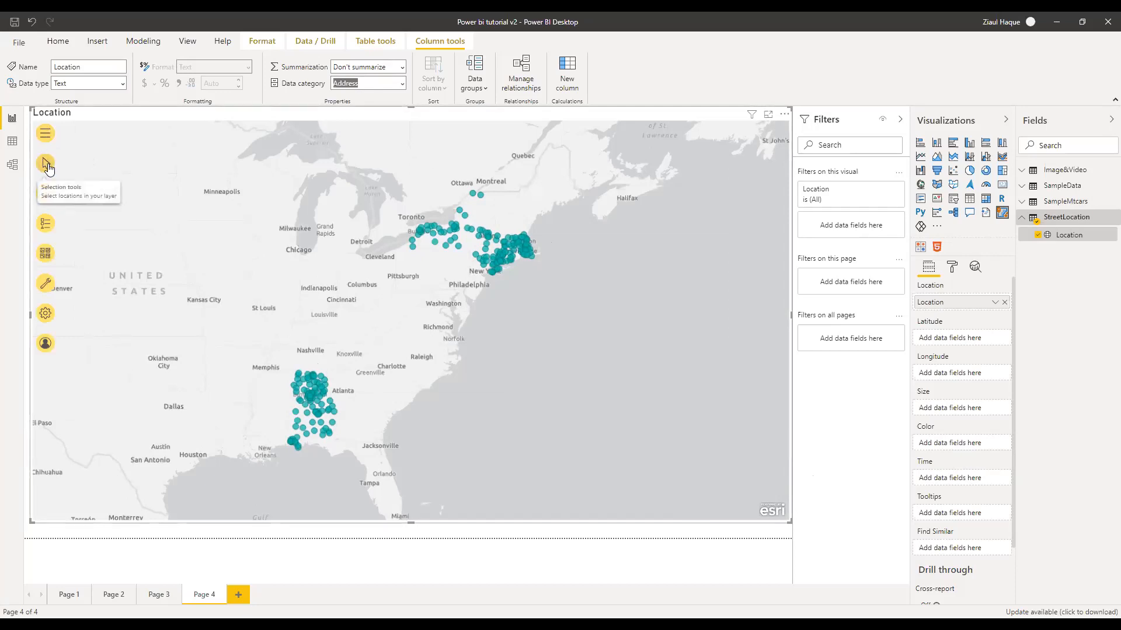
pyautogui.click(47, 165)
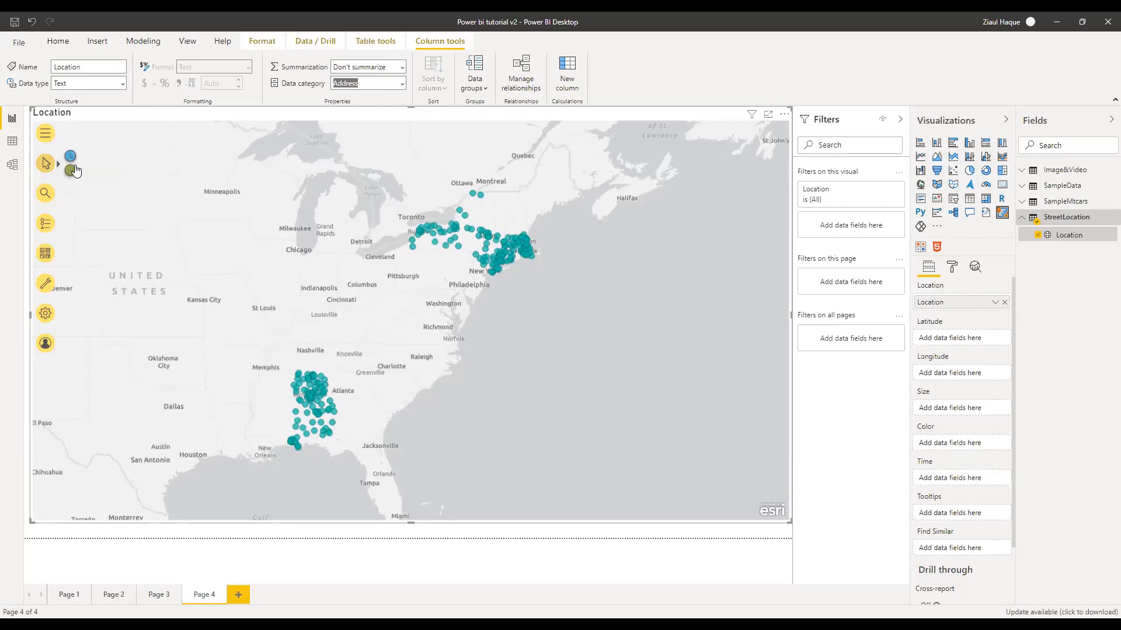
pyautogui.click(480, 196)
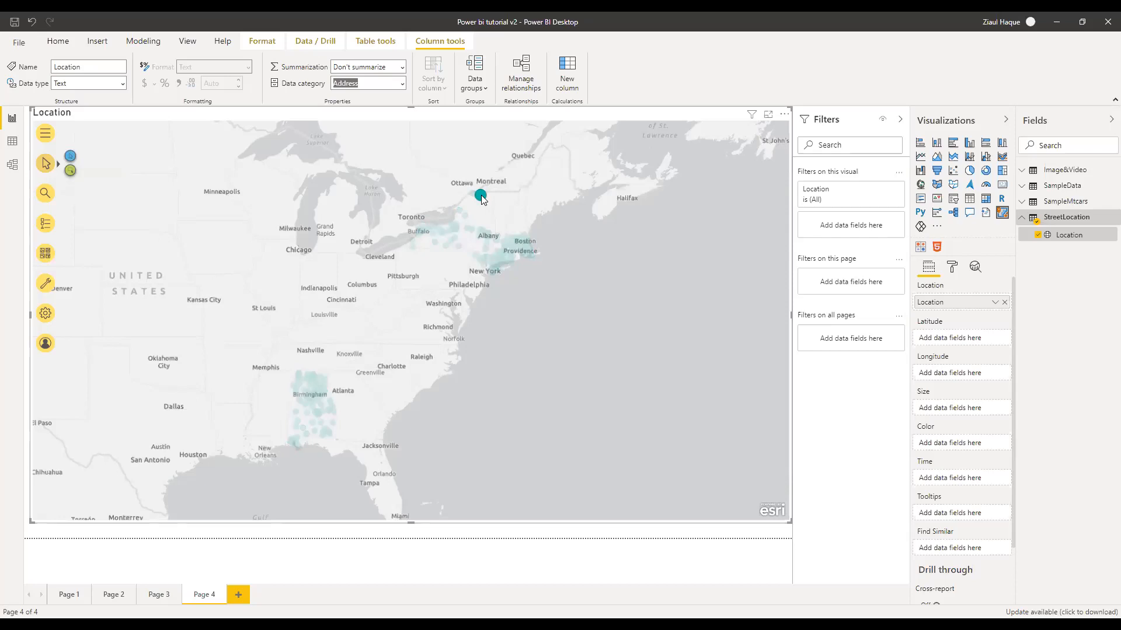
pyautogui.moveTo(482, 199)
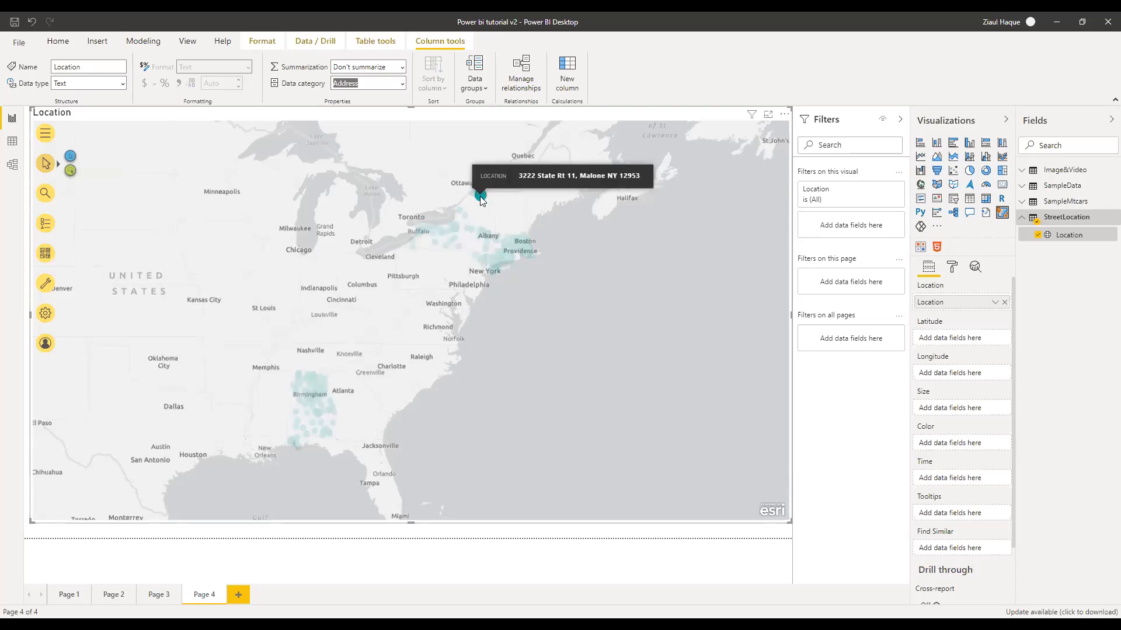
# Box-select the points near Ottawa and Montreal, then the cluster around Buffalo
pyautogui.click(71, 171)
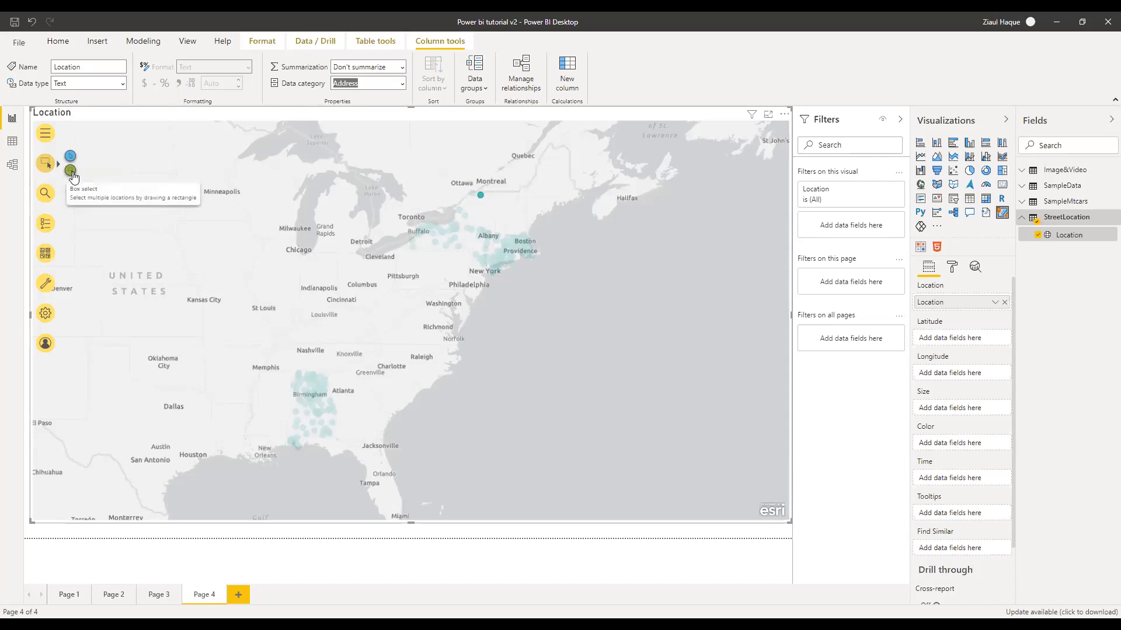
pyautogui.moveTo(487, 202)
pyautogui.mouseDown()
pyautogui.moveTo(511, 222)
pyautogui.moveTo(500, 206)
pyautogui.mouseUp()
pyautogui.moveTo(379, 213); pyautogui.dragTo(457, 268)
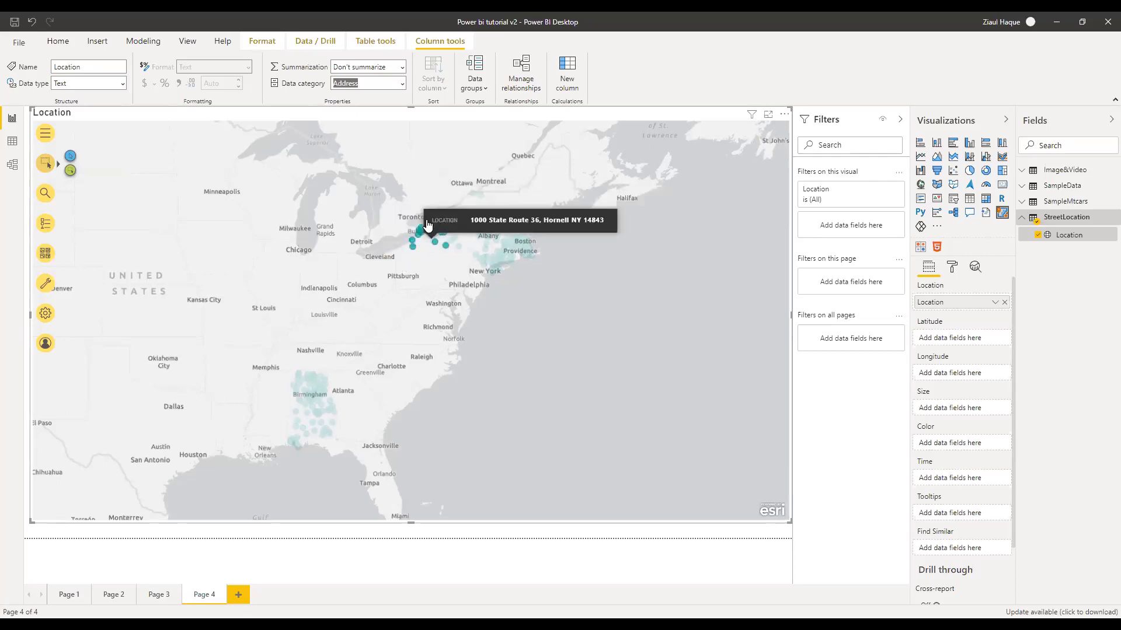
pyautogui.click(50, 197)
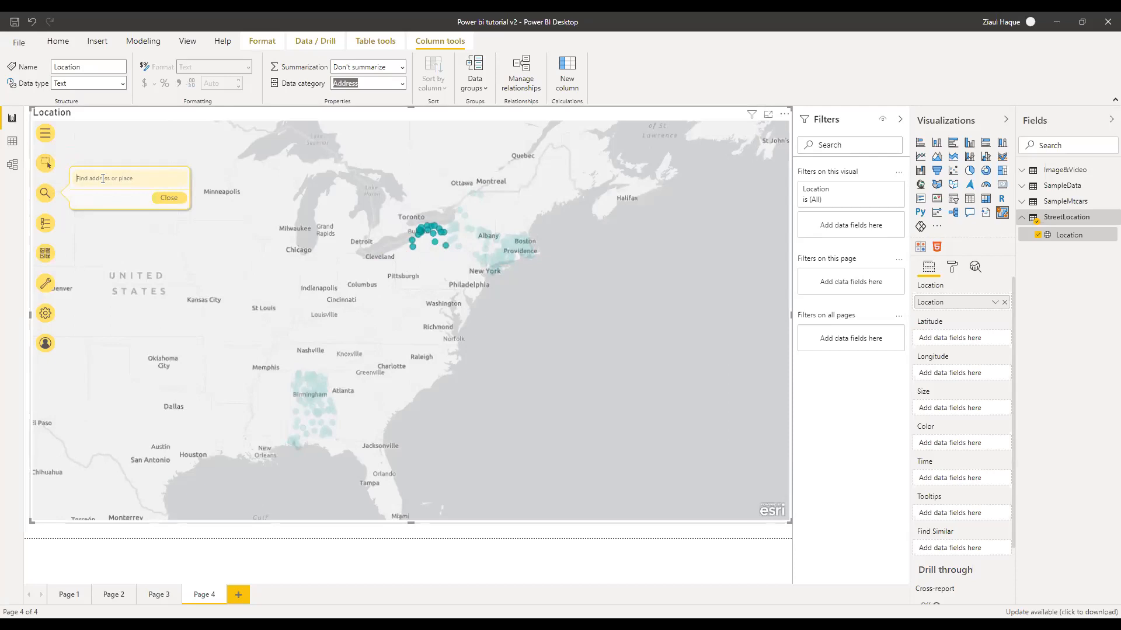
# Search the map for '33', jump to the first suggested address, and close the popup
pyautogui.write('33')
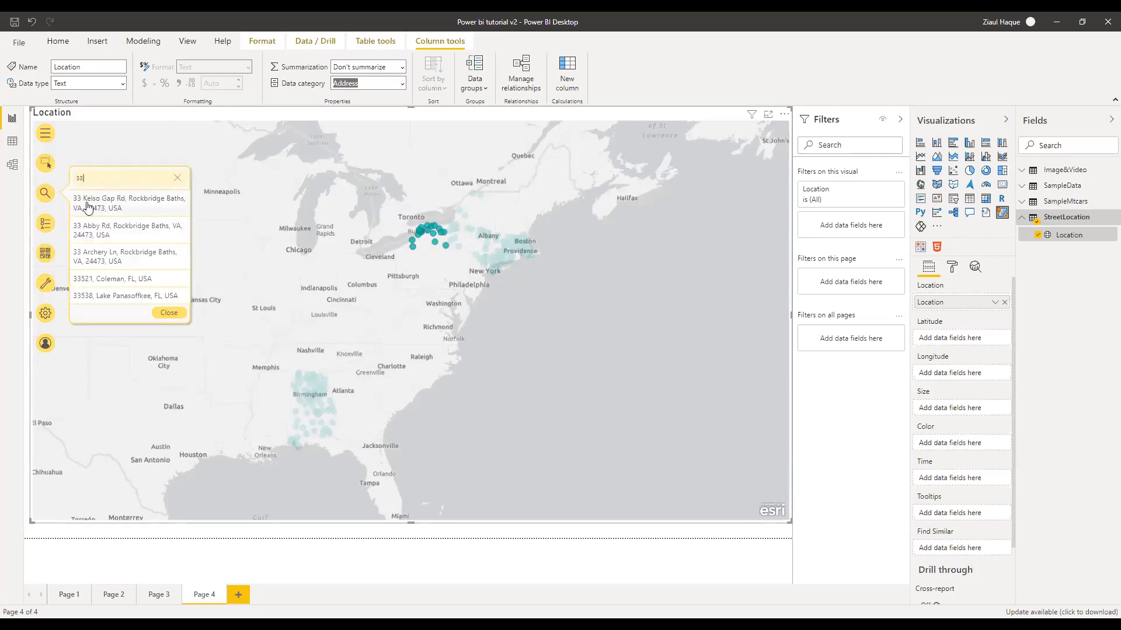
pyautogui.click(98, 203)
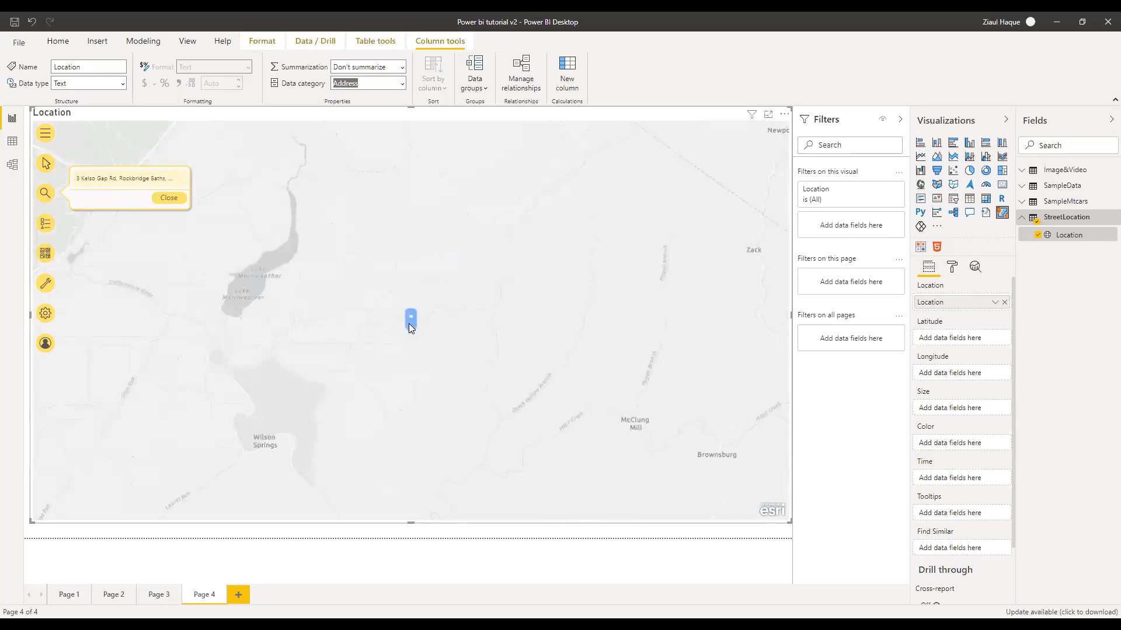
pyautogui.moveTo(410, 330)
pyautogui.click(167, 199)
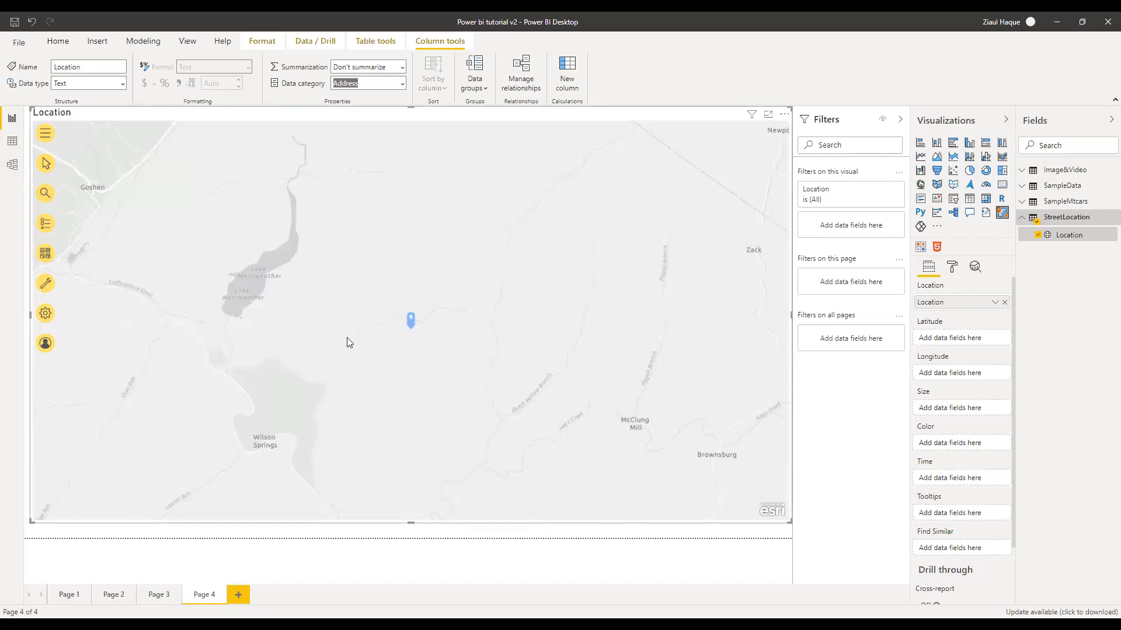
# Search 'new' and jump the map to New York, NY, closing the result popup
pyautogui.click(45, 194)
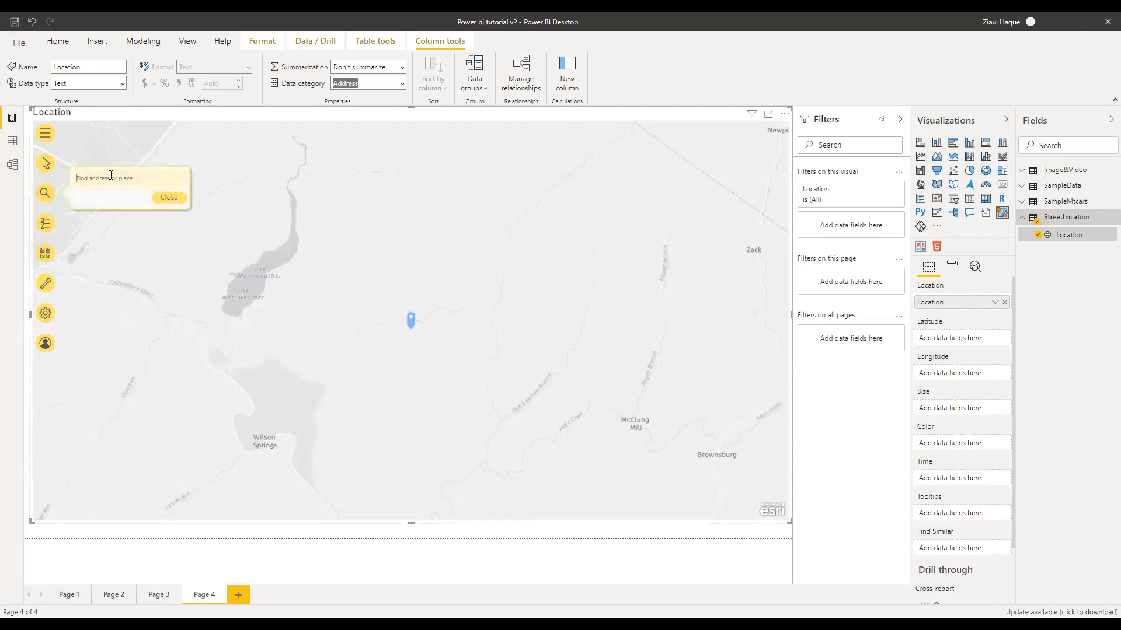
pyautogui.click(111, 176)
pyautogui.write('new')
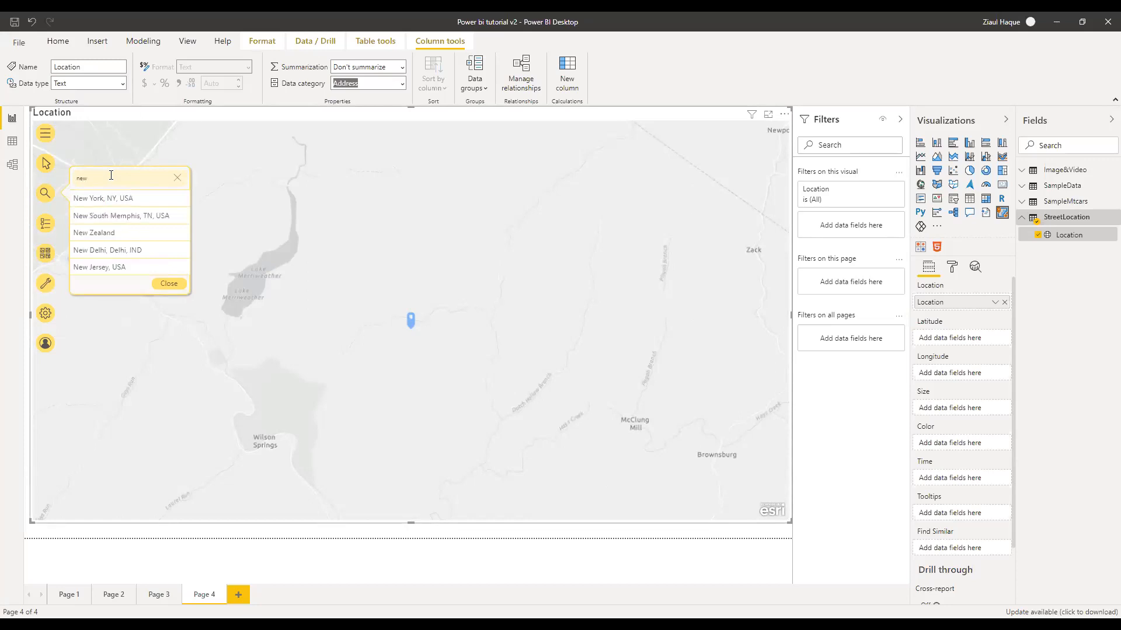
pyautogui.click(122, 197)
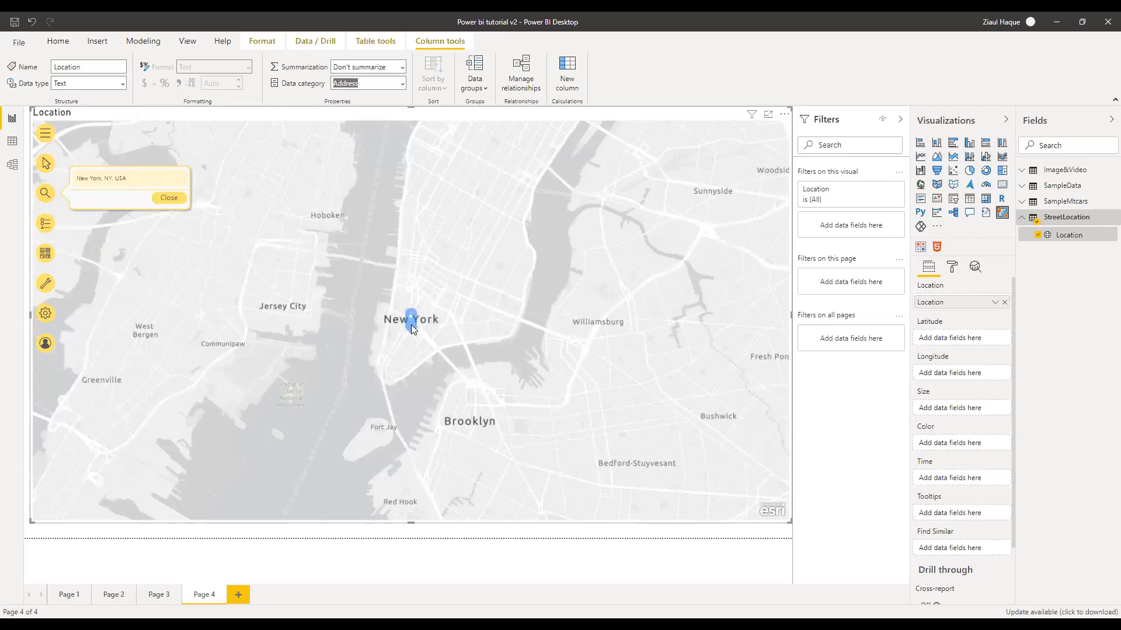
pyautogui.moveTo(407, 324)
pyautogui.click(166, 198)
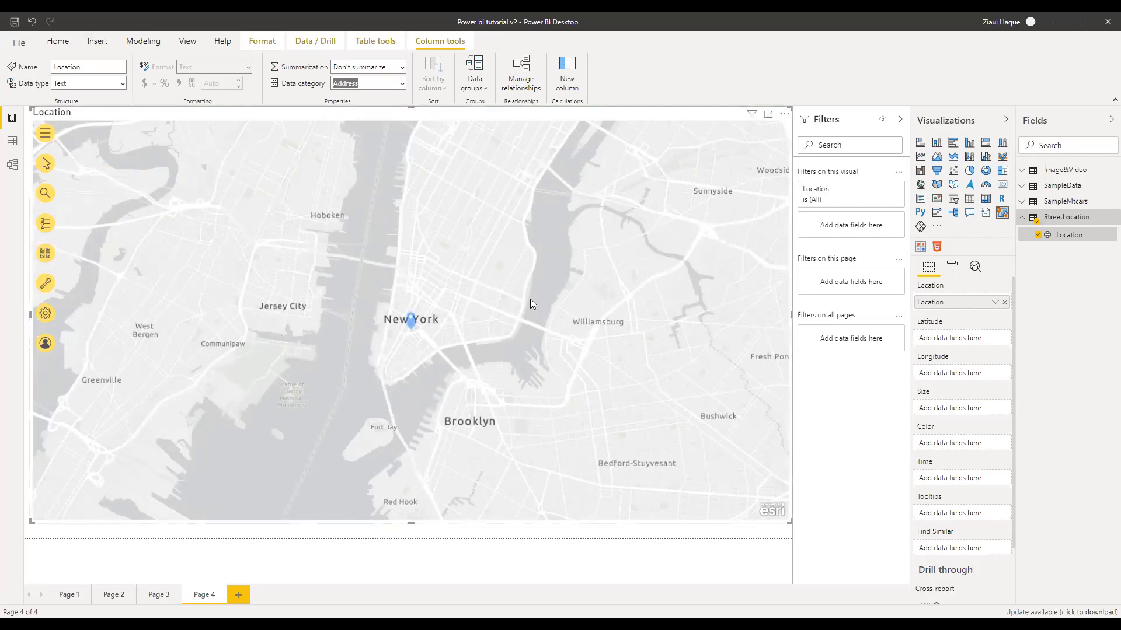
# Zoom around the northeastern US, inspect a point near New York, and show the map's layer list
pyautogui.scroll(-1, 524, 298)
pyautogui.scroll(-3, 524, 298)
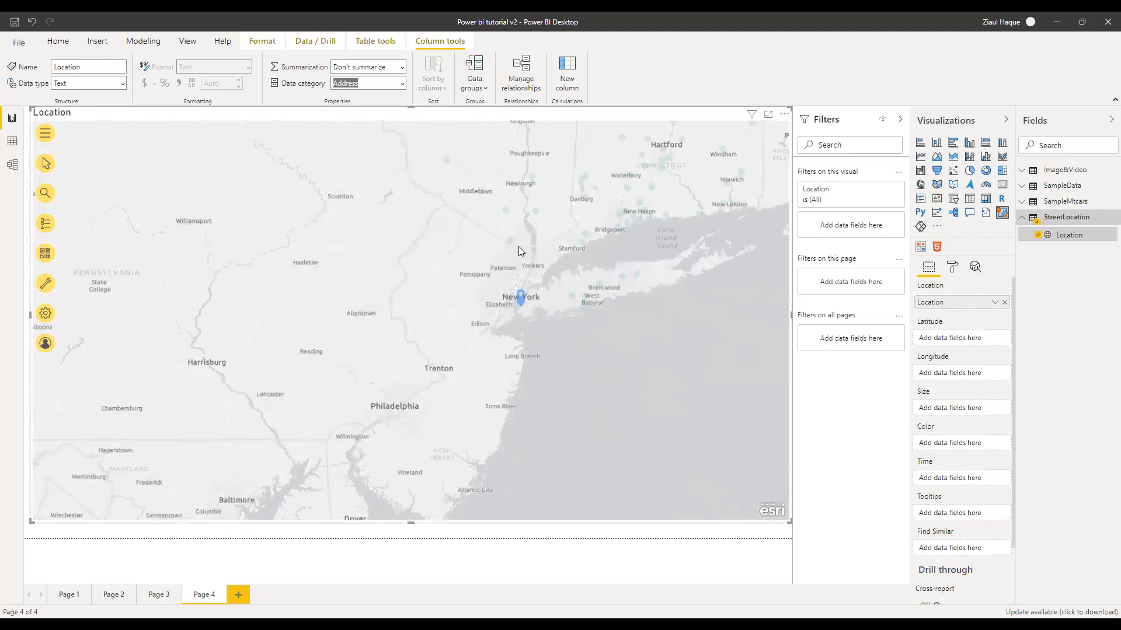
pyautogui.moveTo(511, 243)
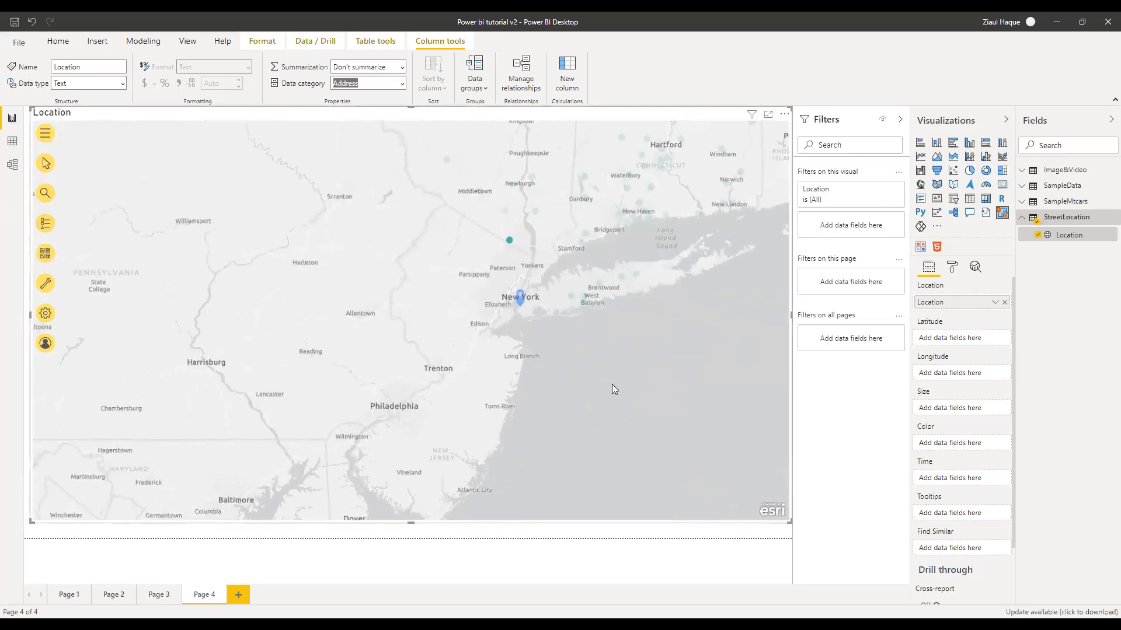
pyautogui.scroll(-3, 612, 384)
pyautogui.scroll(-3, 564, 369)
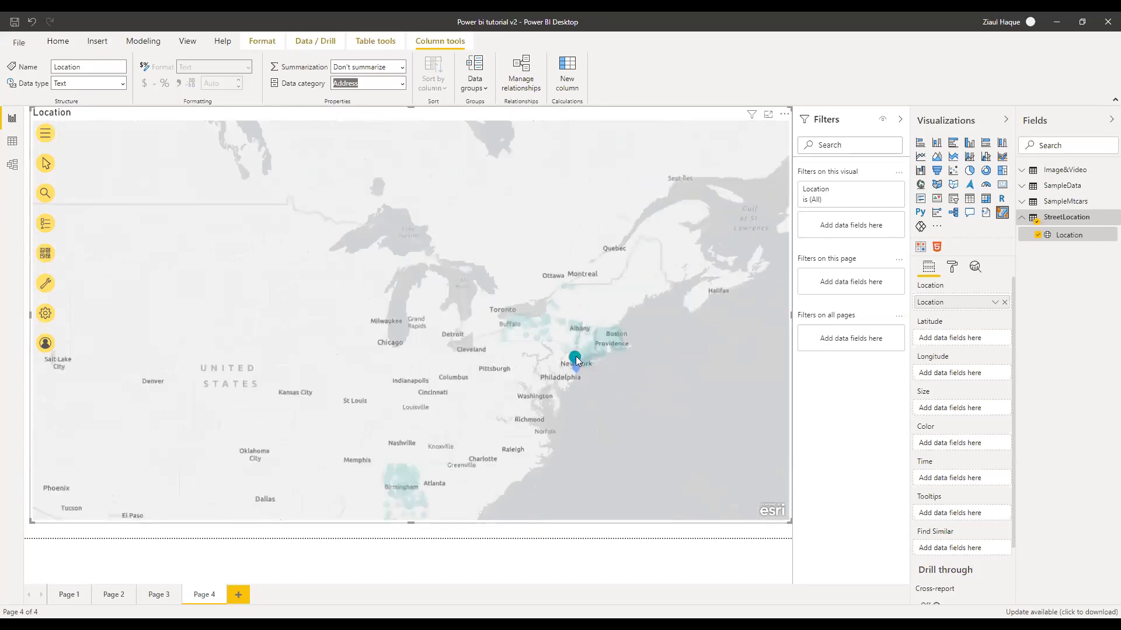
pyautogui.click(576, 358)
pyautogui.click(662, 420)
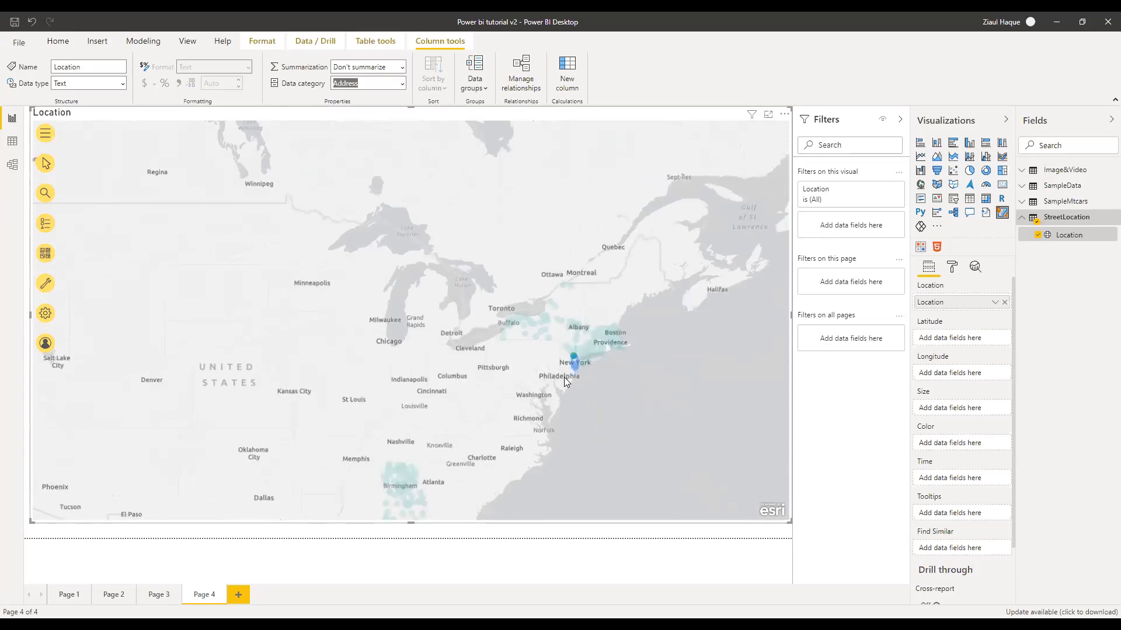
pyautogui.moveTo(573, 371)
pyautogui.scroll(-2, 664, 384)
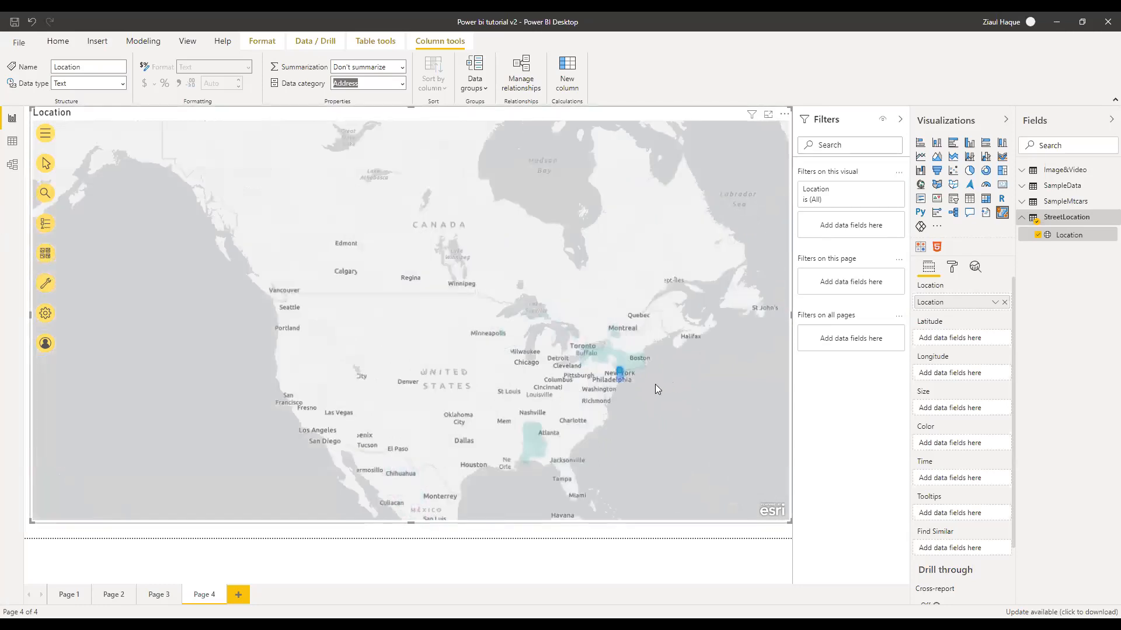
pyautogui.scroll(3, 653, 382)
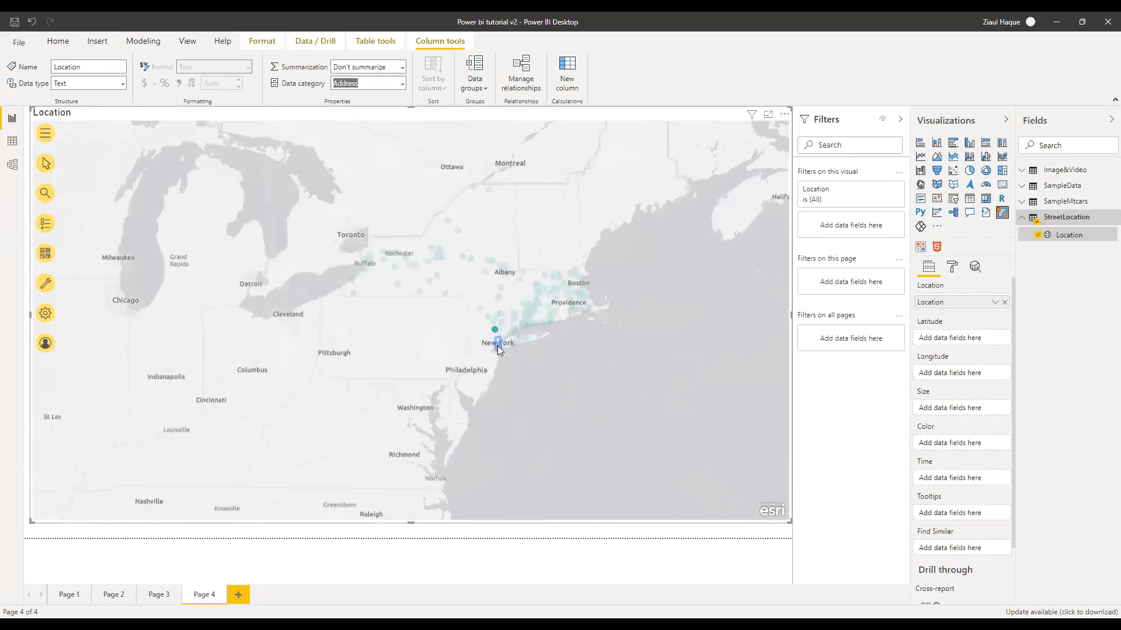
pyautogui.moveTo(498, 345)
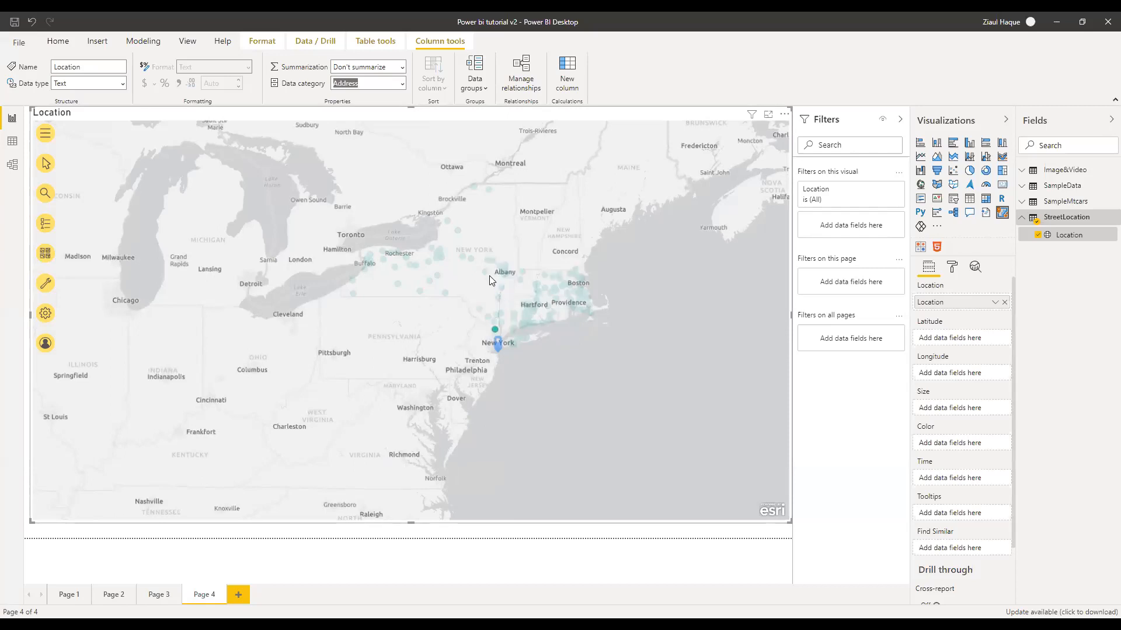
pyautogui.click(44, 230)
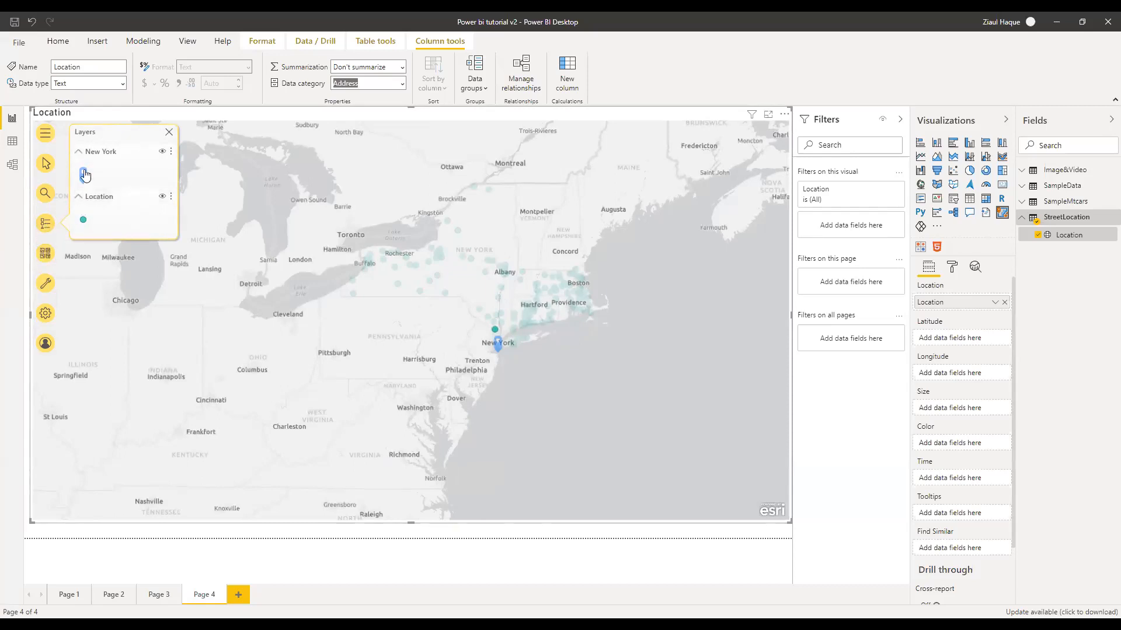
# Toggle the New York layer's visibility and zoom the map to that layer
pyautogui.click(162, 151)
pyautogui.click(163, 153)
pyautogui.click(170, 152)
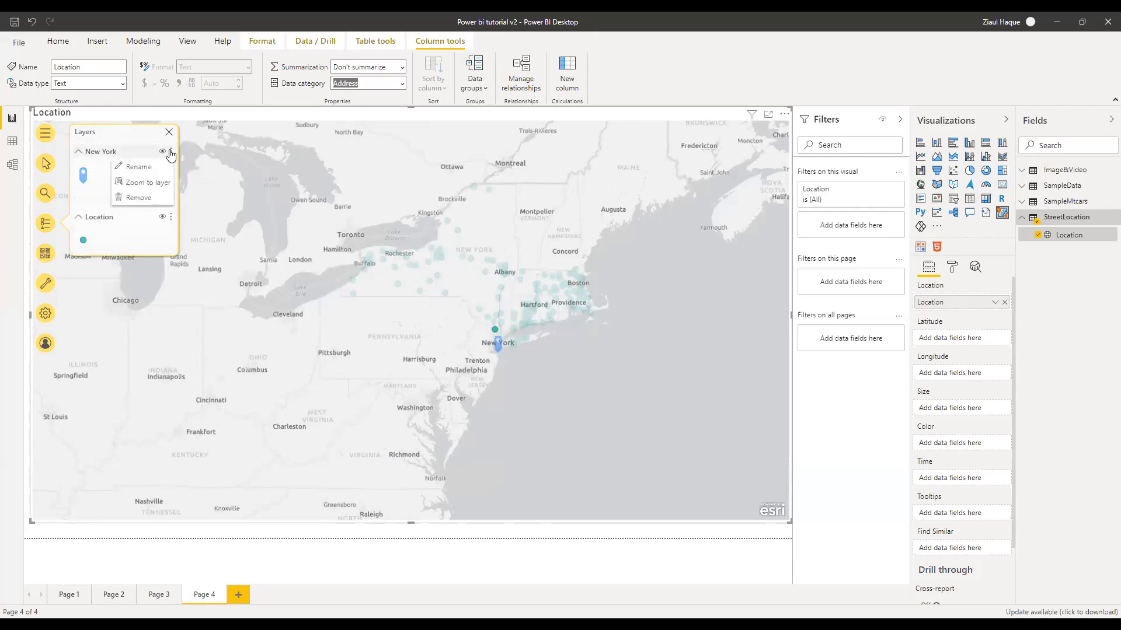
pyautogui.click(135, 183)
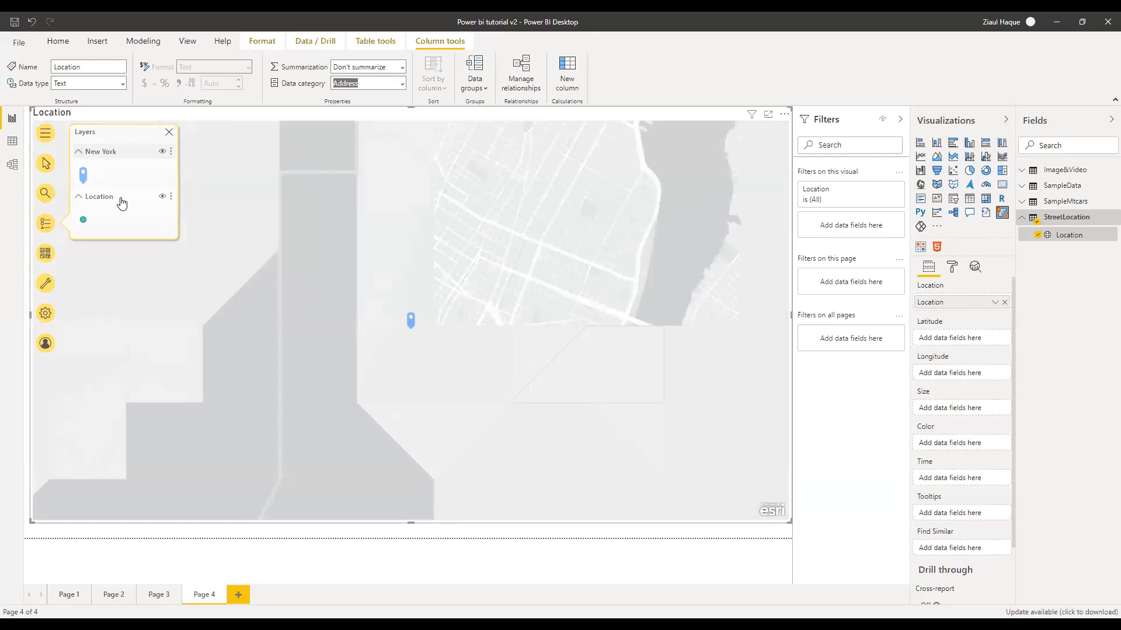
# Remove the New York layer, confirm the deletion, and close the Layers panel
pyautogui.click(171, 151)
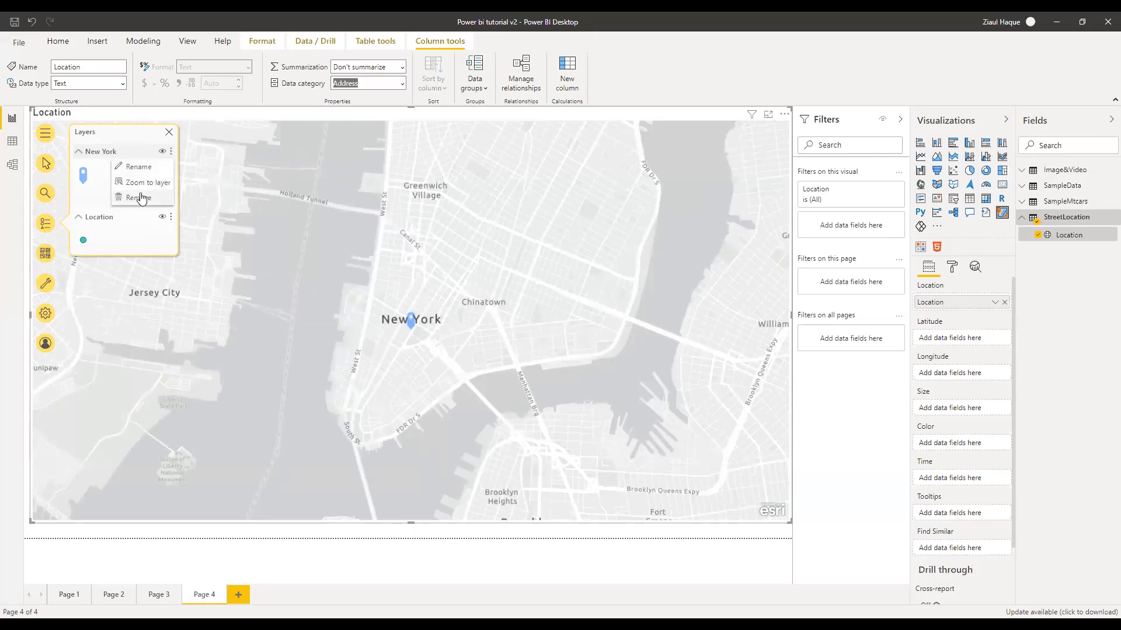
pyautogui.click(138, 198)
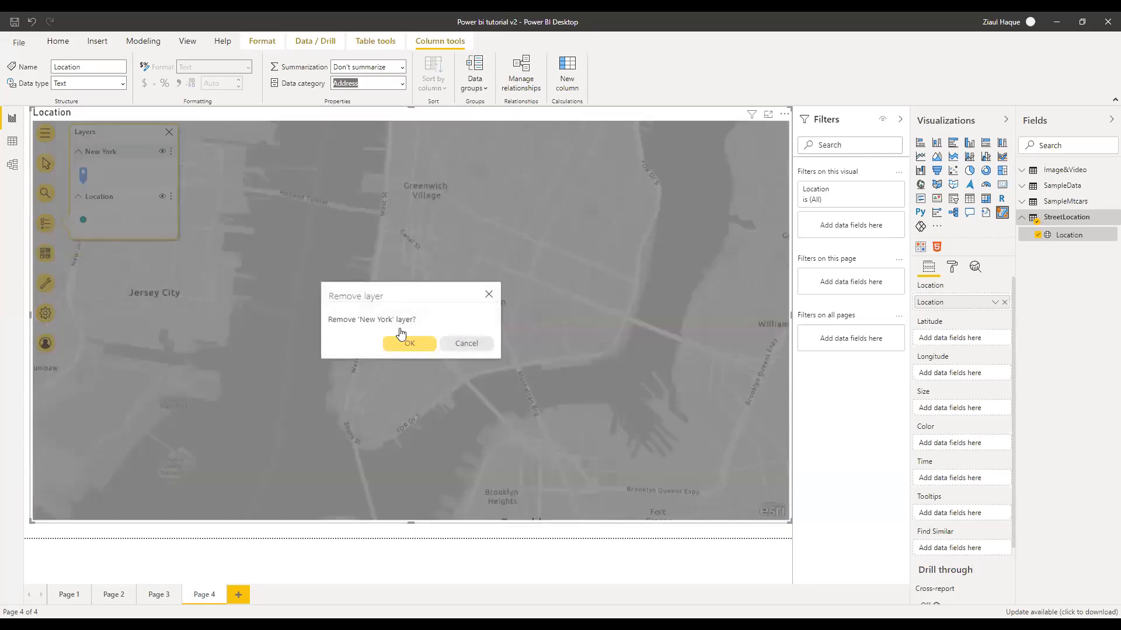
pyautogui.click(423, 347)
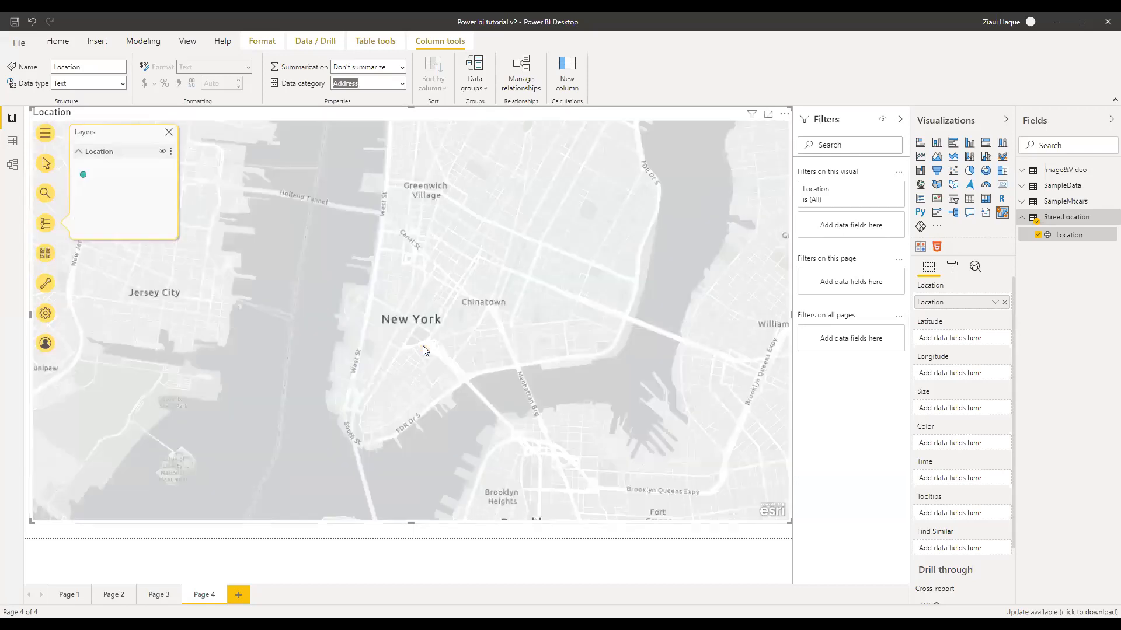
pyautogui.click(169, 132)
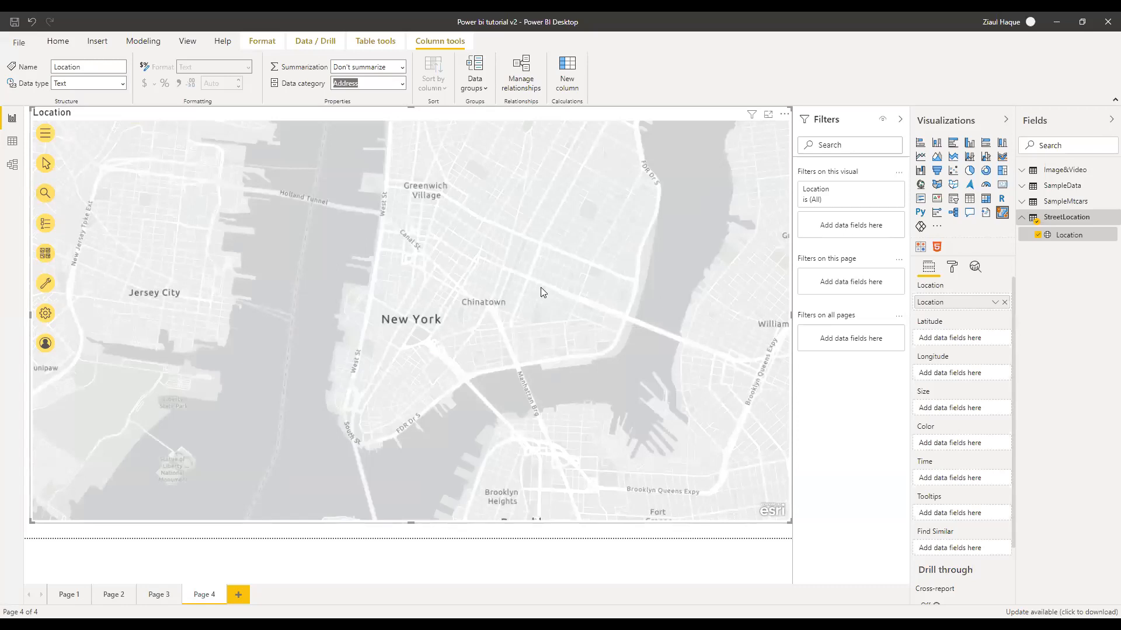
# Style the Location layer's points as square symbols with a mauve fill
pyautogui.scroll(-5, 530, 354)
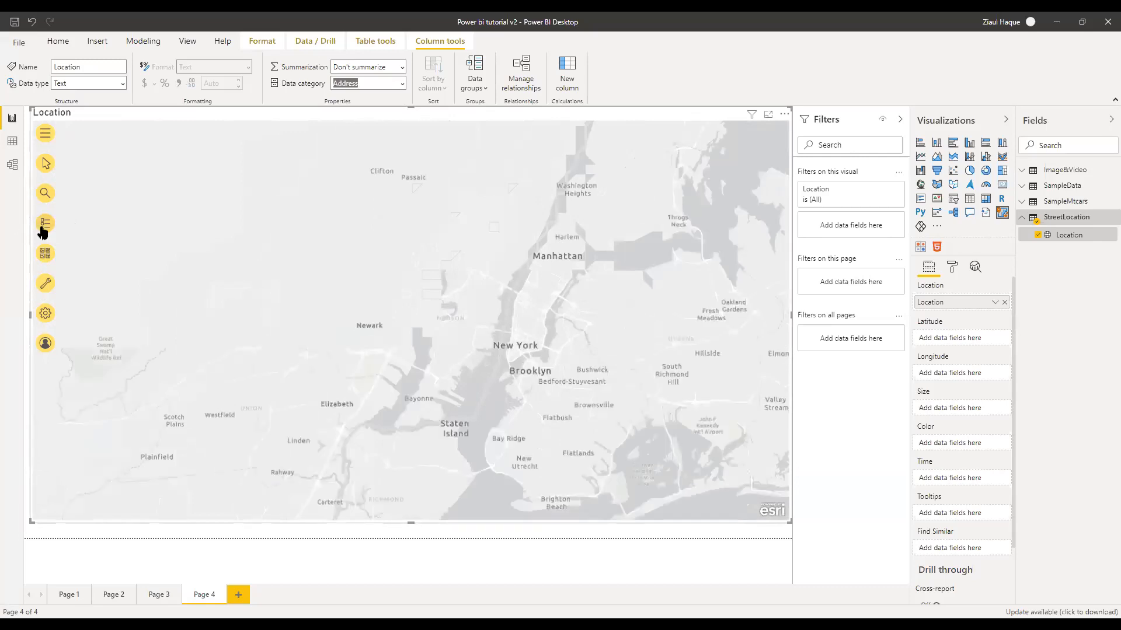
pyautogui.click(45, 223)
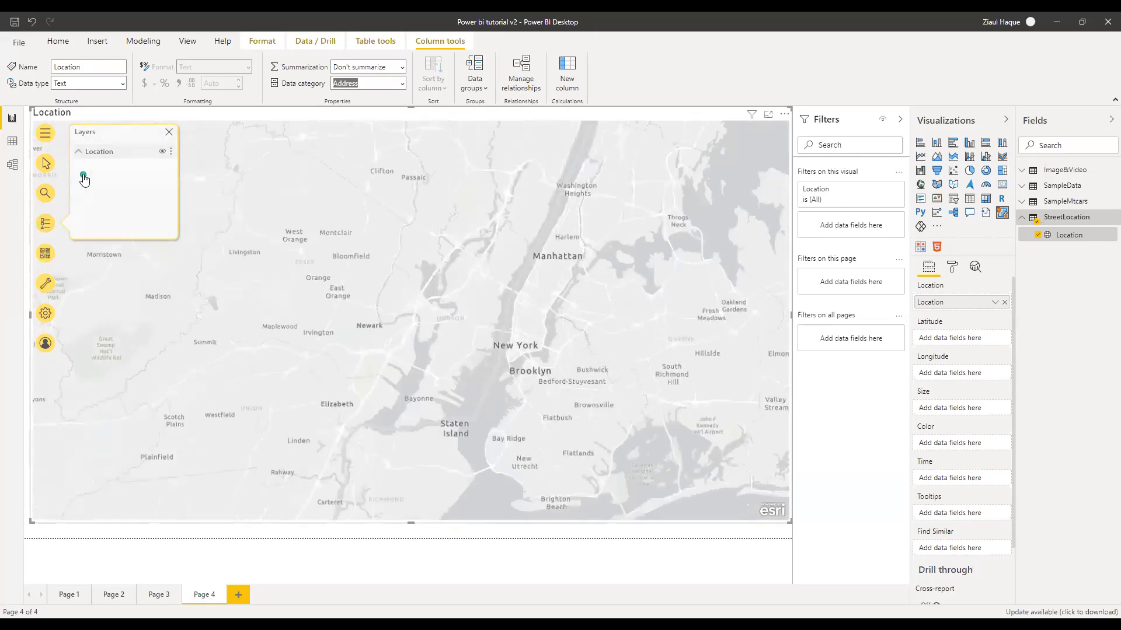
pyautogui.click(170, 152)
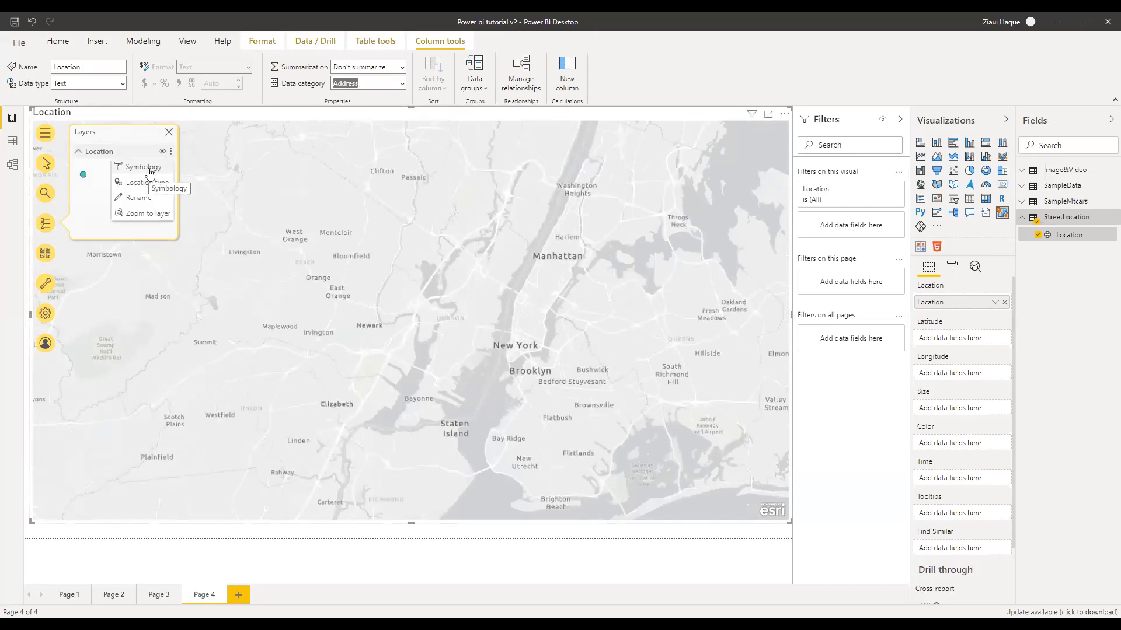
pyautogui.click(150, 169)
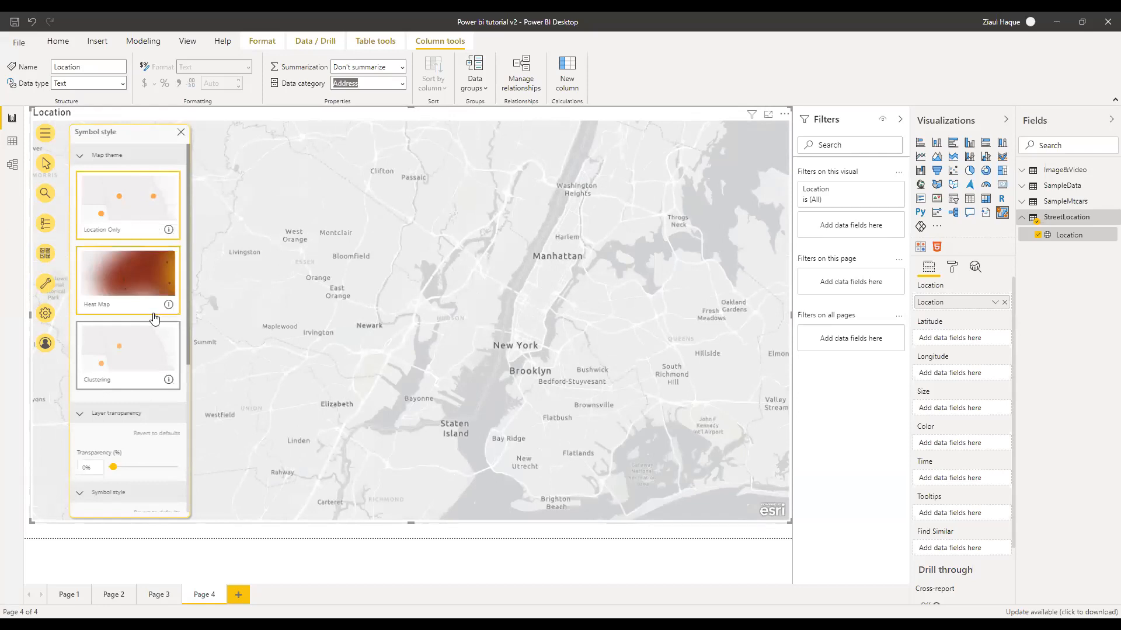
pyautogui.scroll(-5, 152, 320)
pyautogui.scroll(-2, 147, 338)
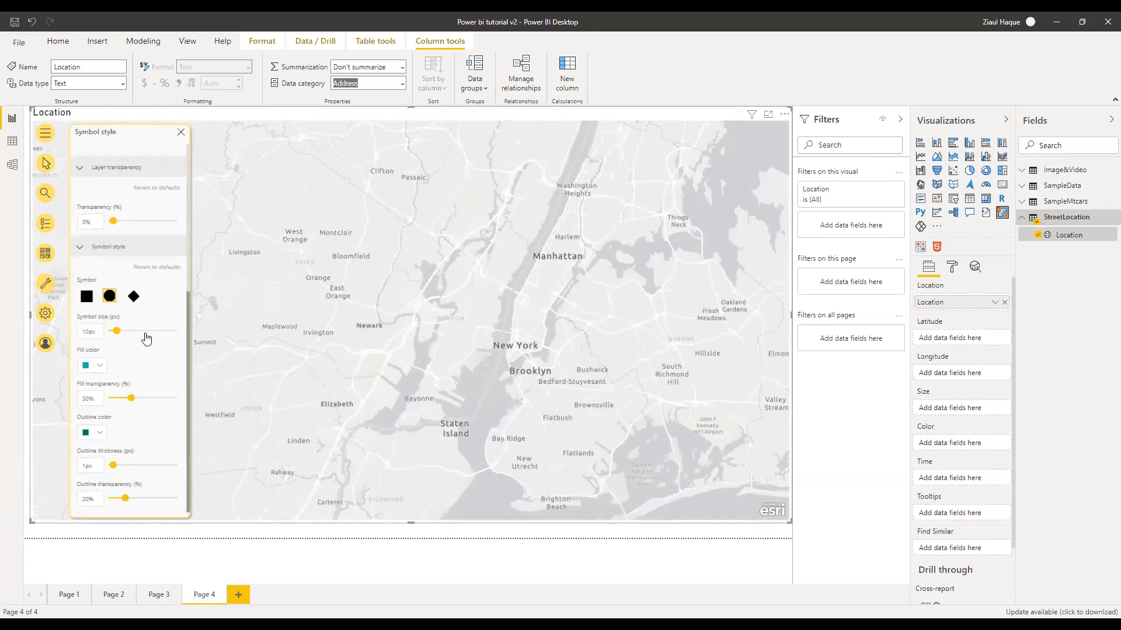
pyautogui.click(99, 367)
pyautogui.click(87, 297)
pyautogui.click(92, 367)
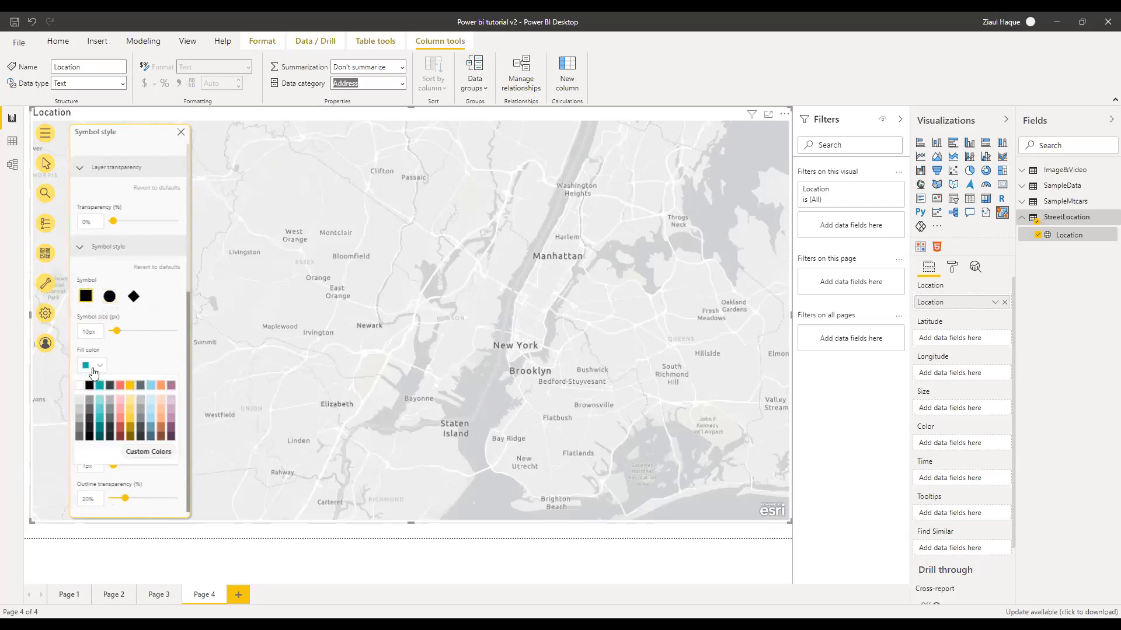
pyautogui.click(171, 387)
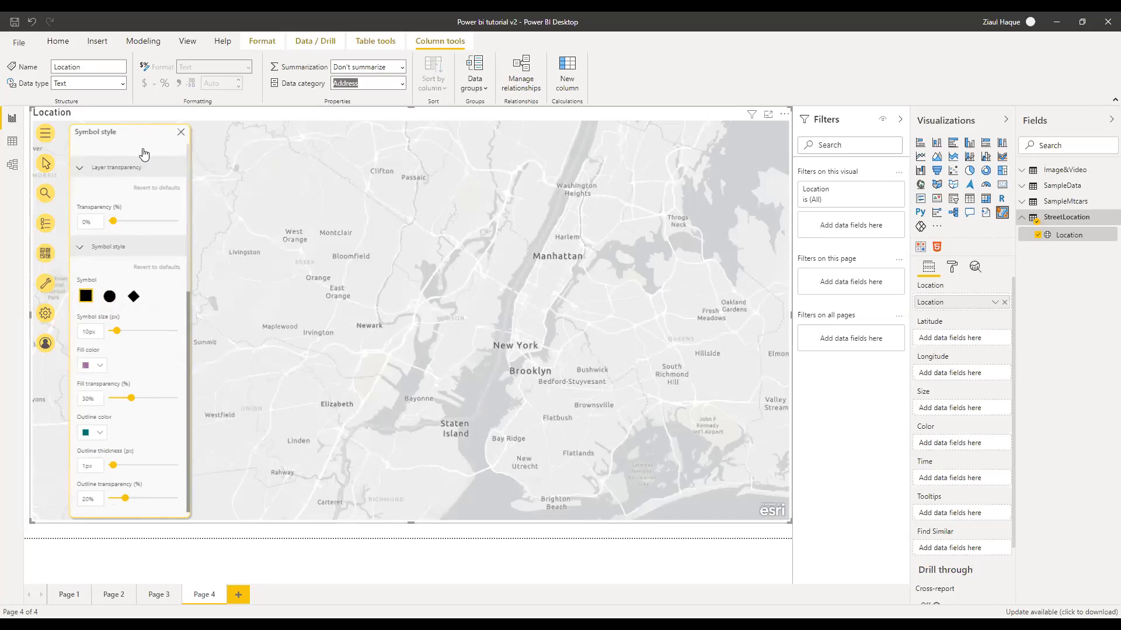
# Collapse the transparency and symbol style sections and apply the Clustering map theme
pyautogui.click(113, 173)
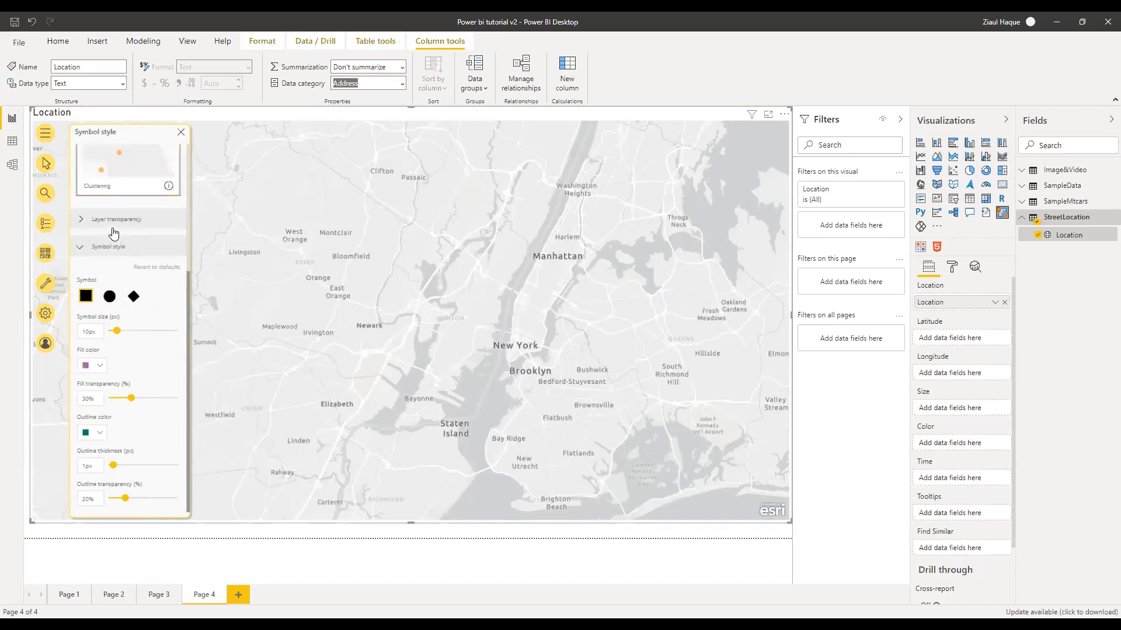
pyautogui.click(103, 250)
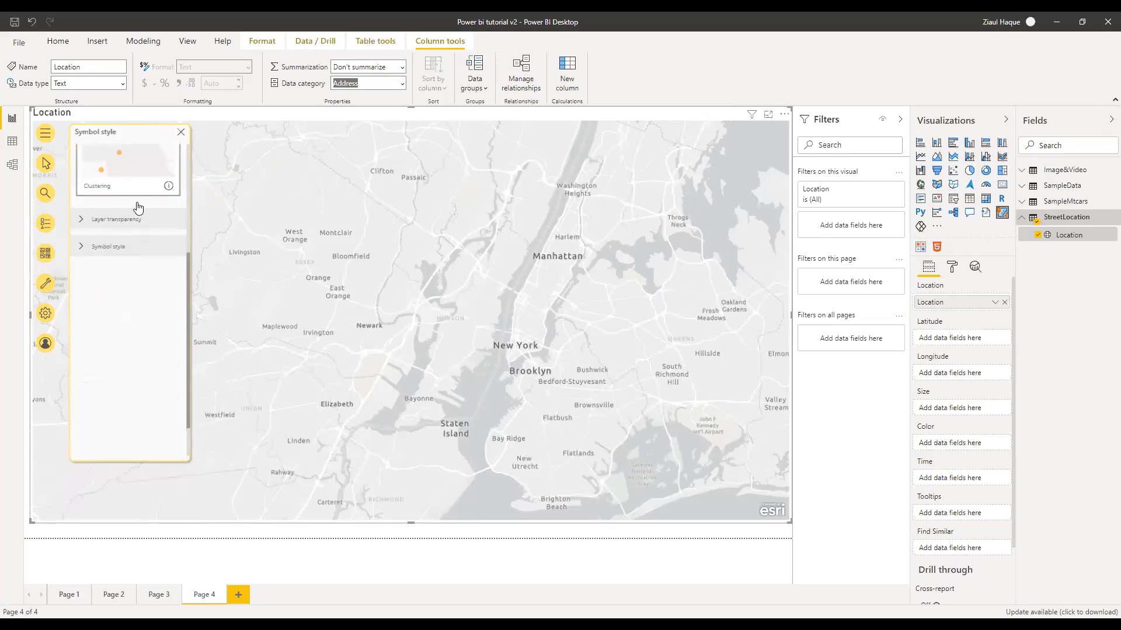
pyautogui.scroll(3, 138, 208)
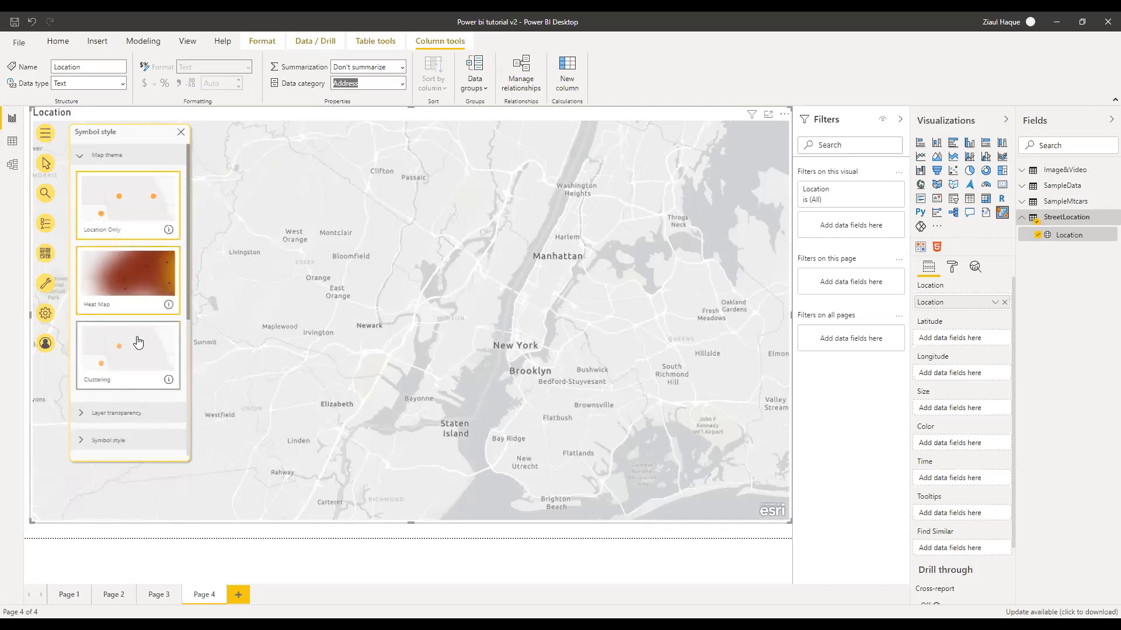
pyautogui.click(100, 343)
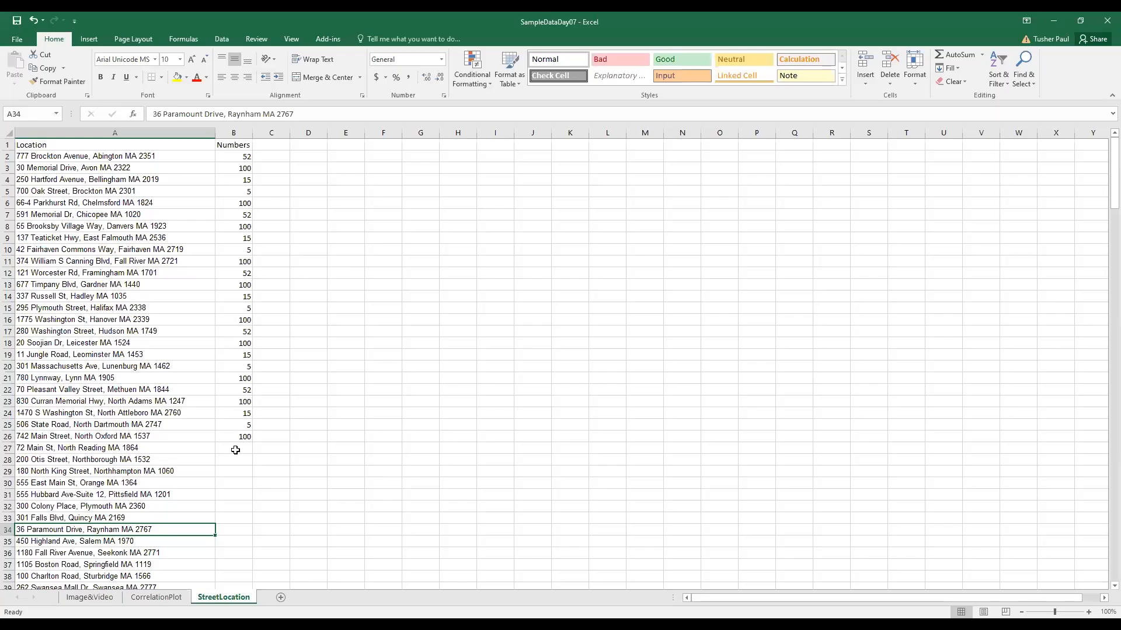
# Select cell B27 just below the Numbers values on the StreetLocation sheet
pyautogui.click(237, 448)
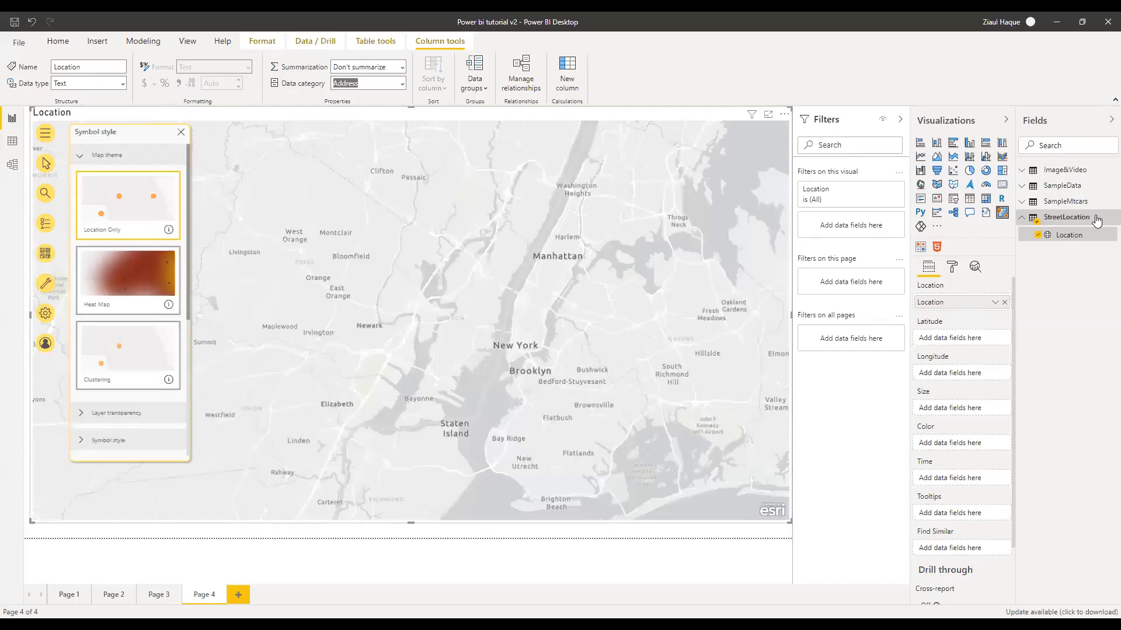
# Refresh the StreetLocation data and set the new Numbers field to Whole number
pyautogui.click(1107, 218)
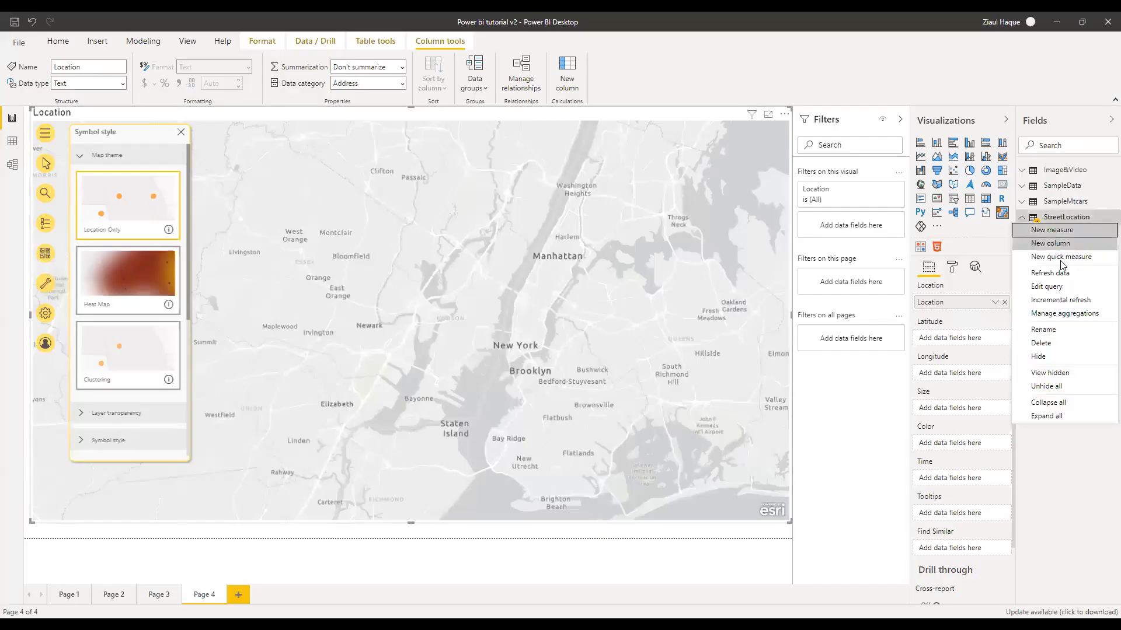
pyautogui.click(1049, 273)
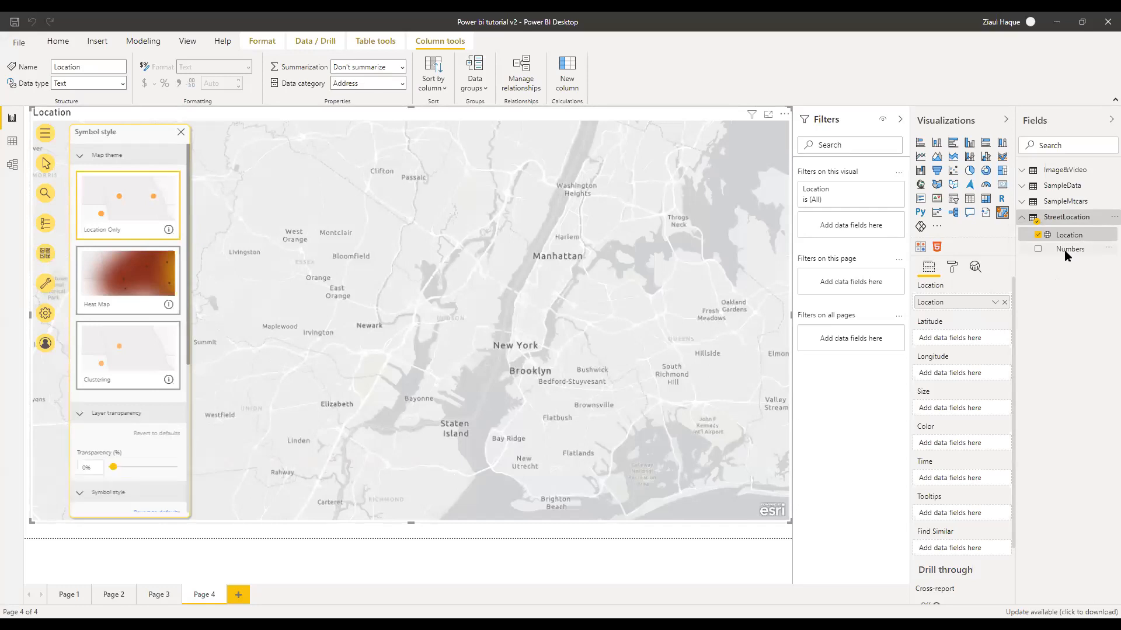
pyautogui.click(1060, 255)
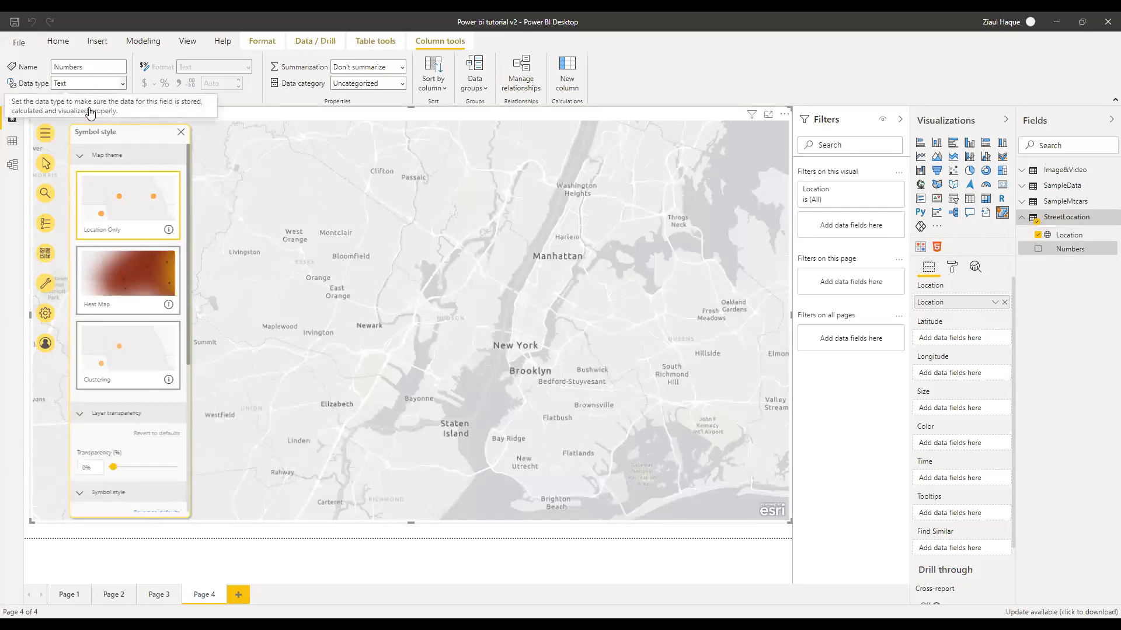
pyautogui.click(123, 83)
pyautogui.click(87, 101)
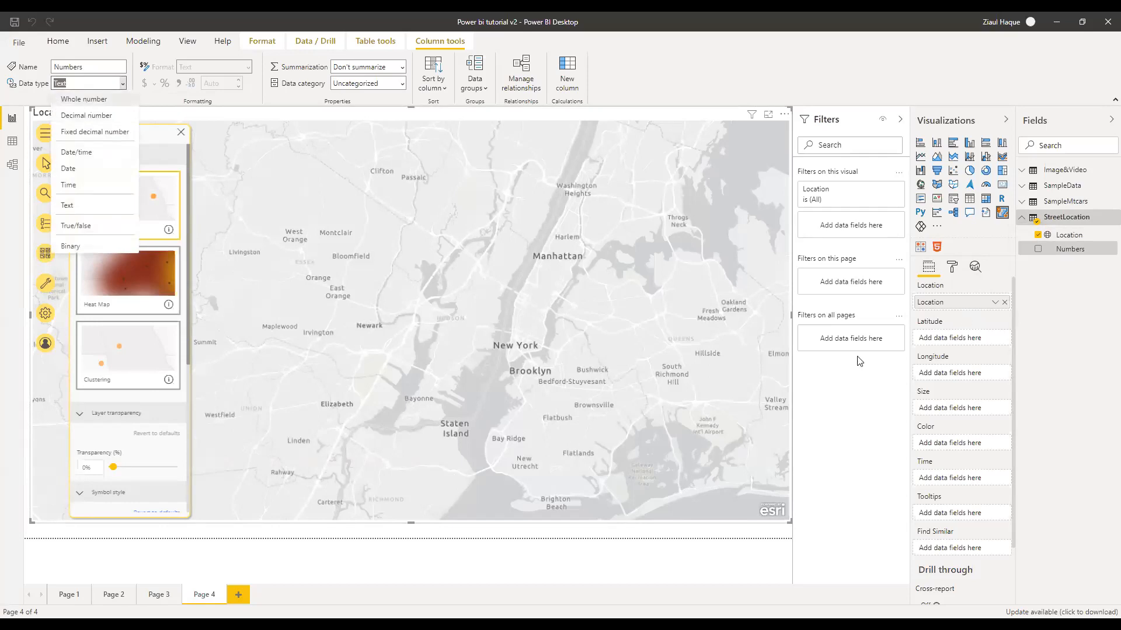
pyautogui.press('Return')
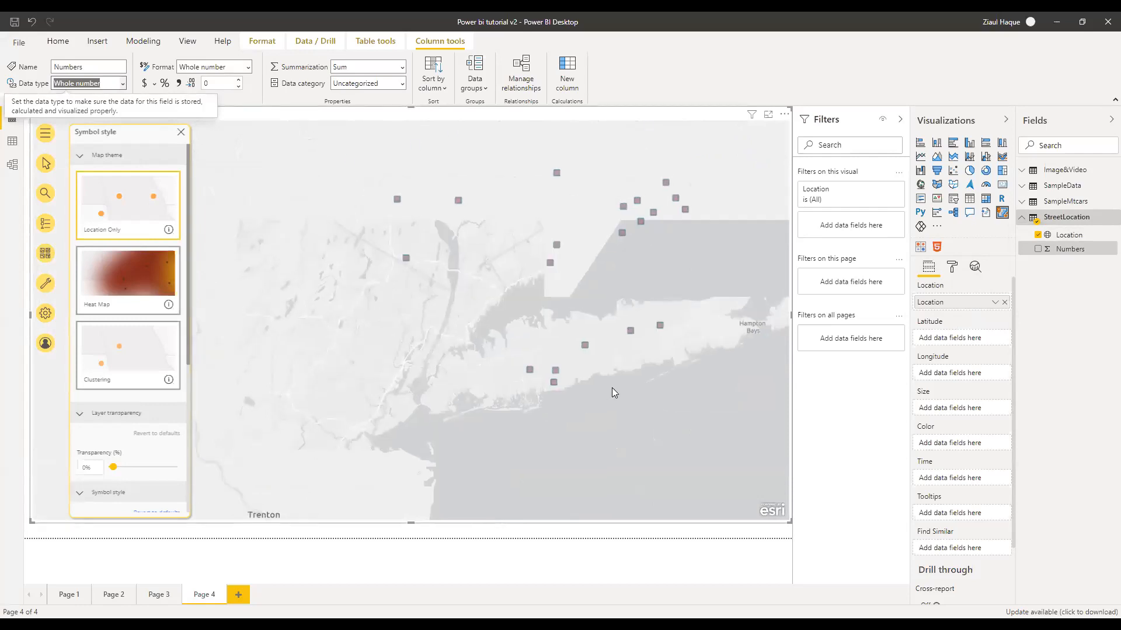
# Put Numbers in the ArcGIS map's Size well and recentre the sized squares over New England
pyautogui.scroll(-1, 613, 389)
pyautogui.scroll(-1, 683, 378)
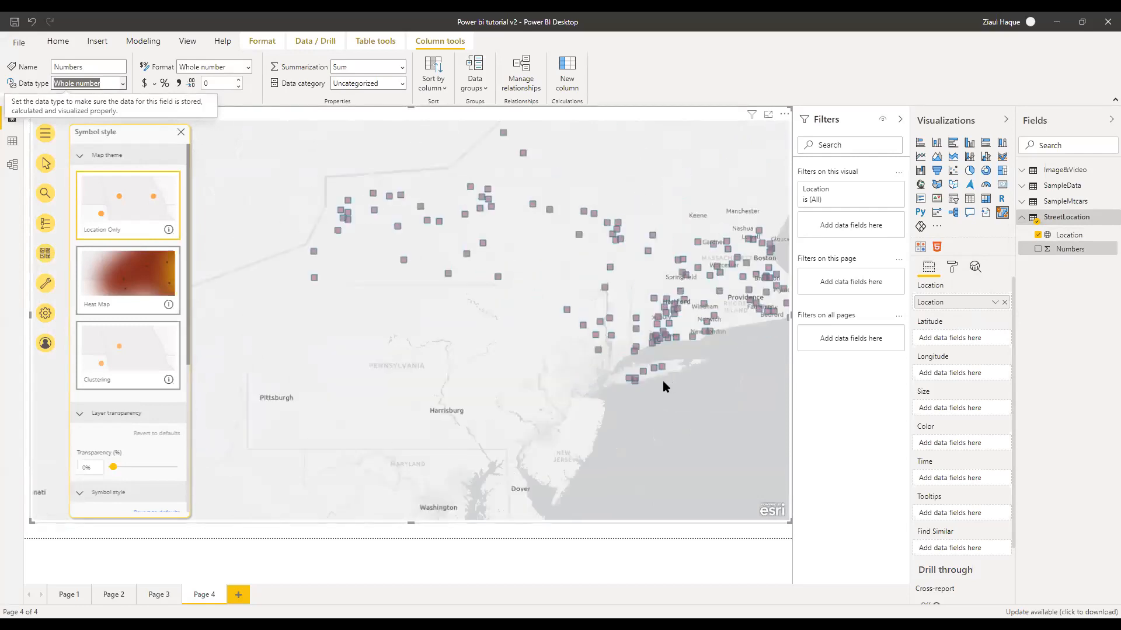
pyautogui.scroll(-1, 663, 381)
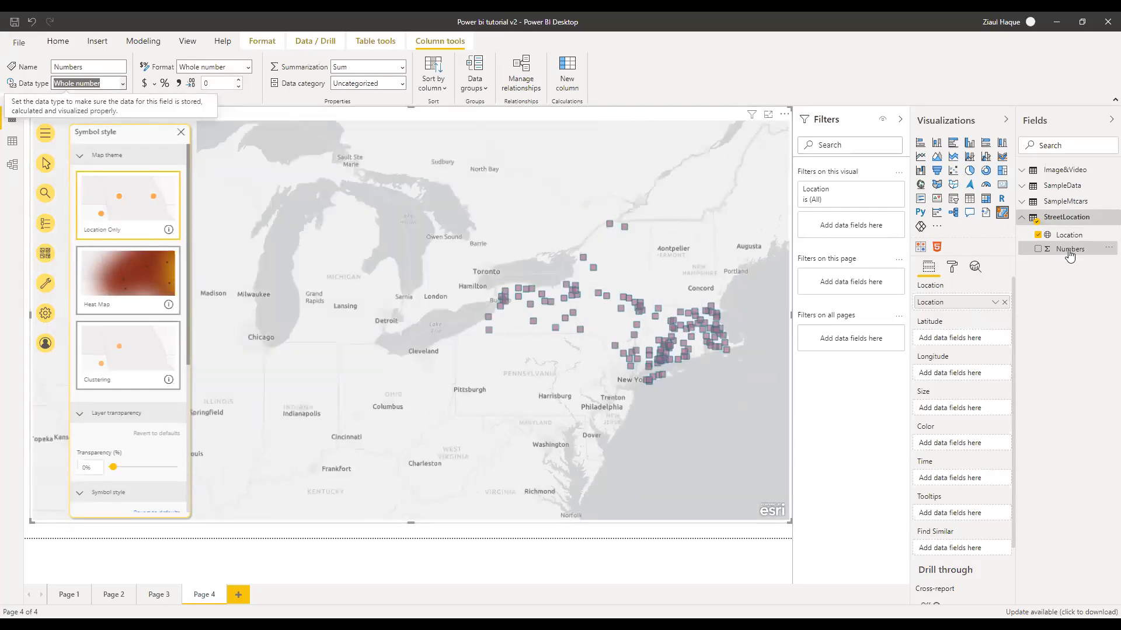
pyautogui.moveTo(1042, 259); pyautogui.dragTo(945, 414)
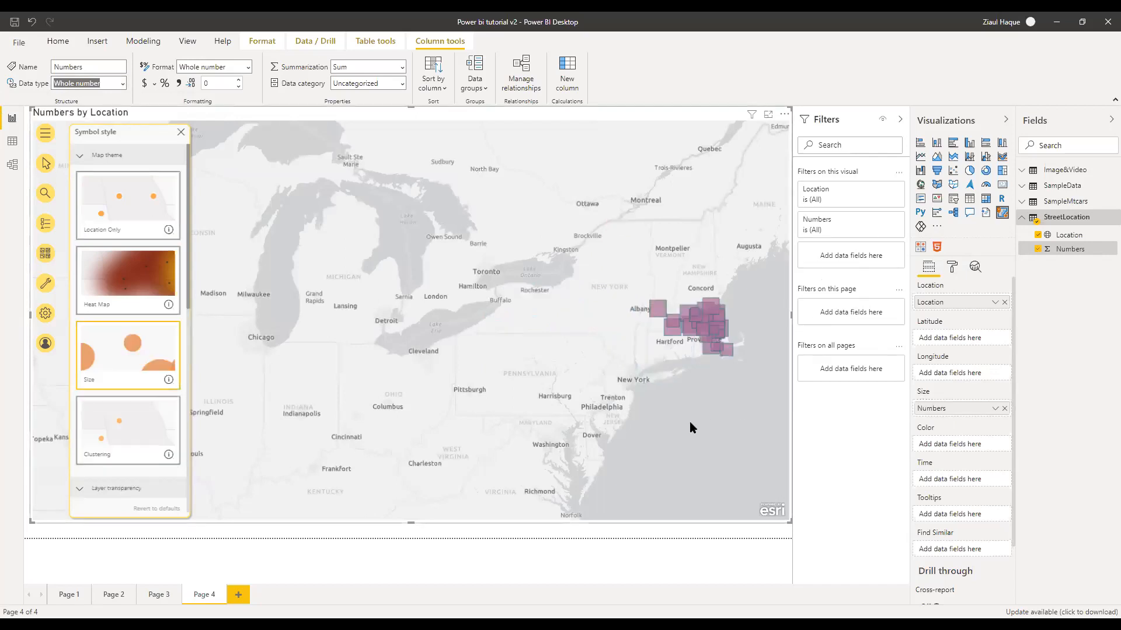
pyautogui.scroll(5, 582, 410)
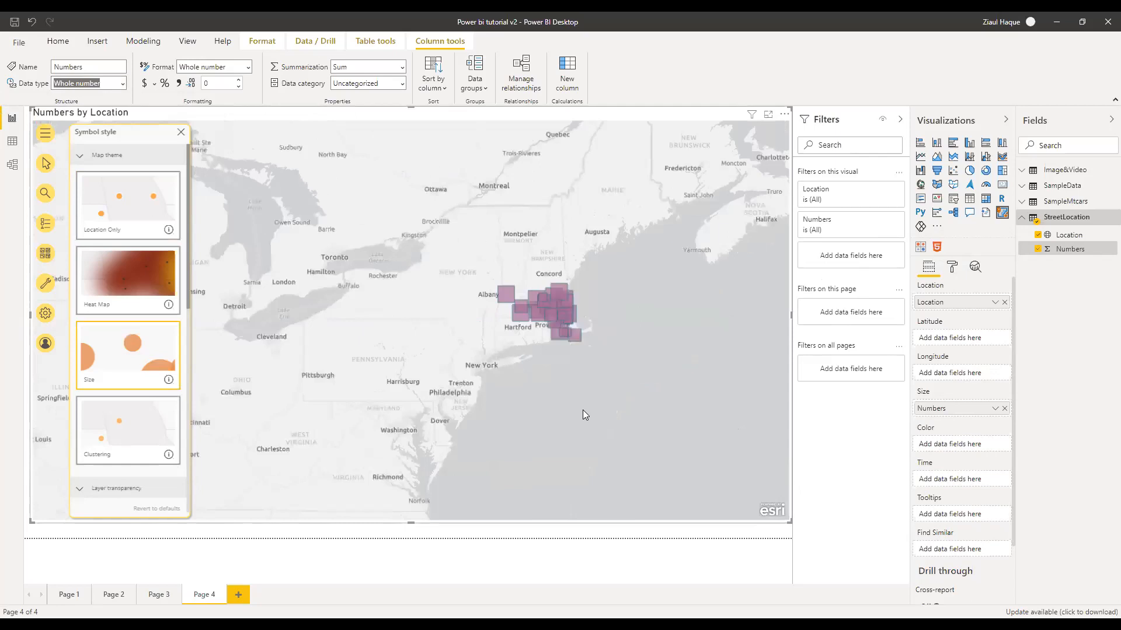
pyautogui.scroll(-4, 522, 328)
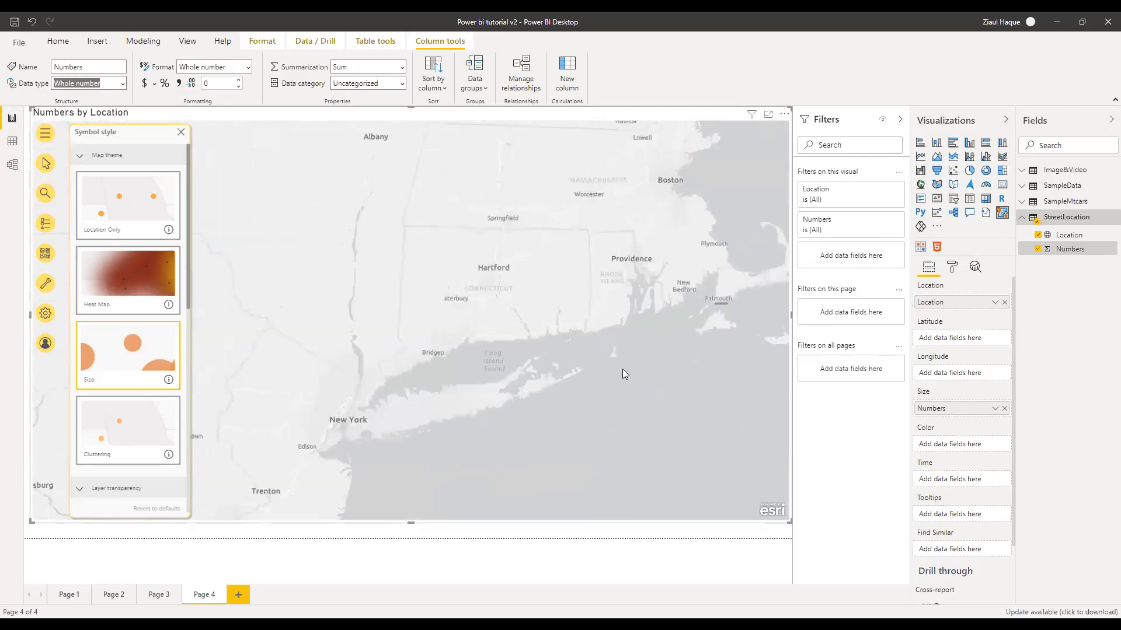
pyautogui.scroll(-2, 622, 369)
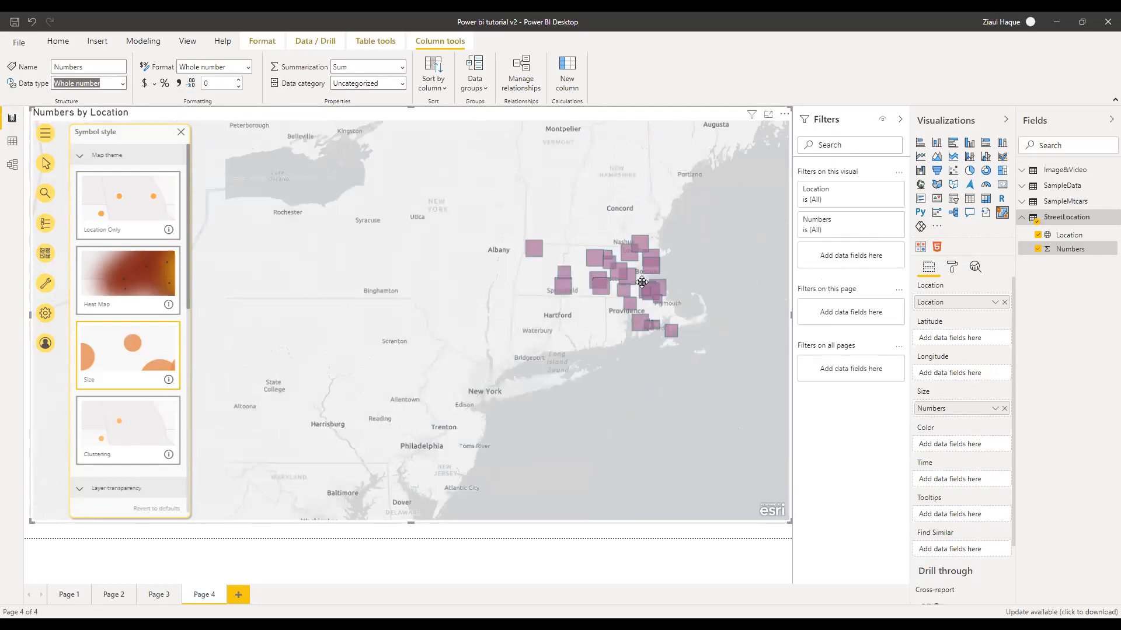
pyautogui.moveTo(648, 279); pyautogui.dragTo(581, 323)
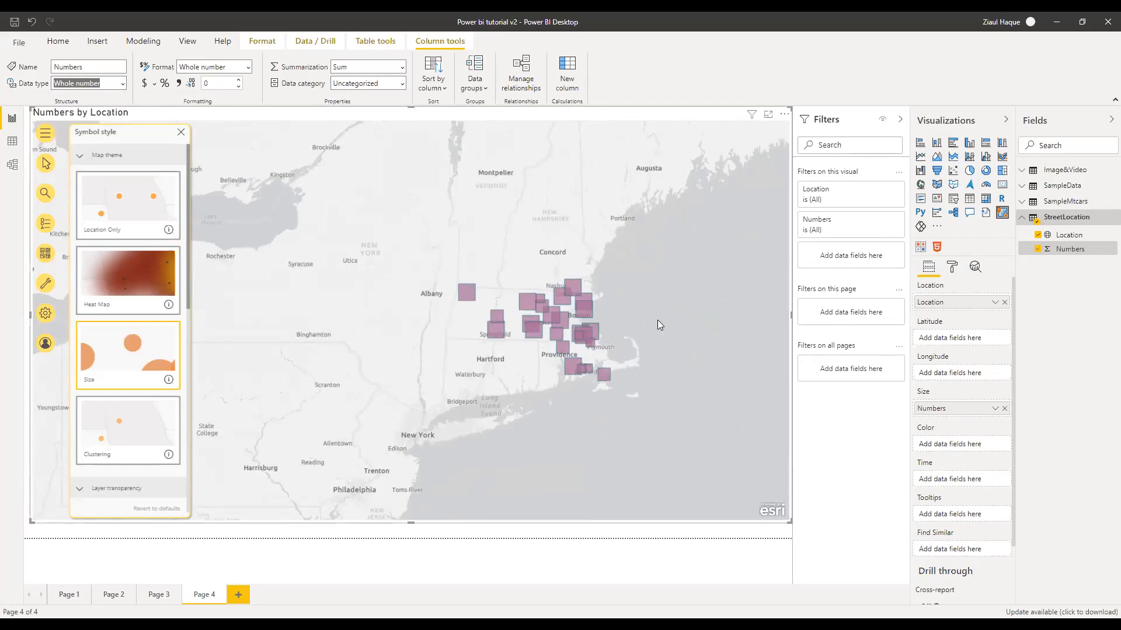
pyautogui.moveTo(657, 319); pyautogui.dragTo(637, 327)
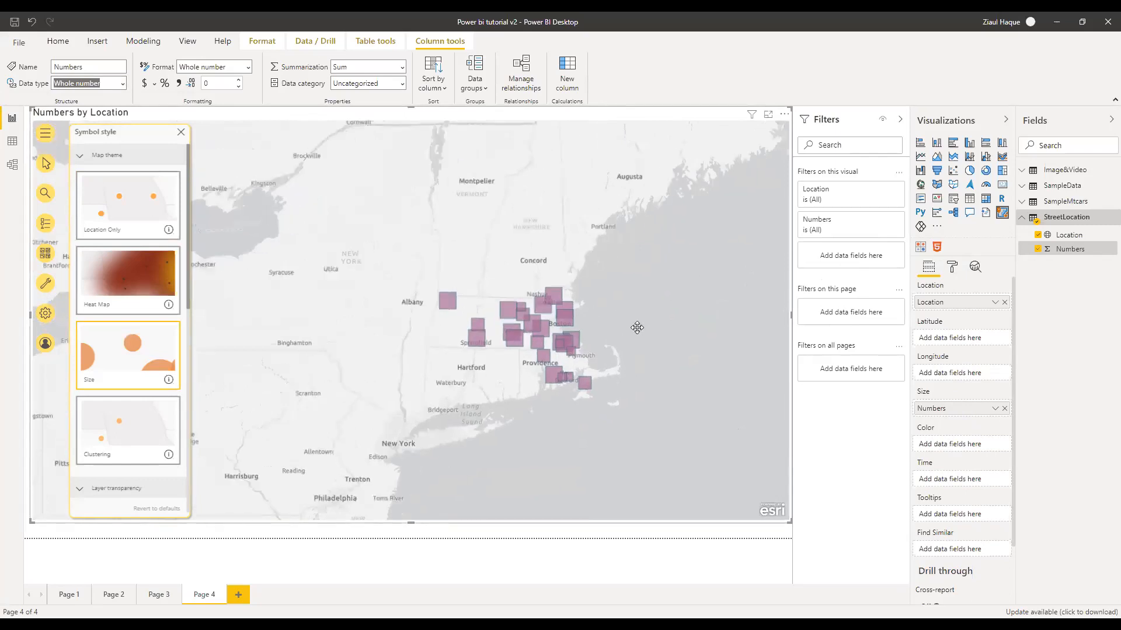
# Compare the Heat Map, Clustering and Location Only themes, ending on Size
pyautogui.click(104, 292)
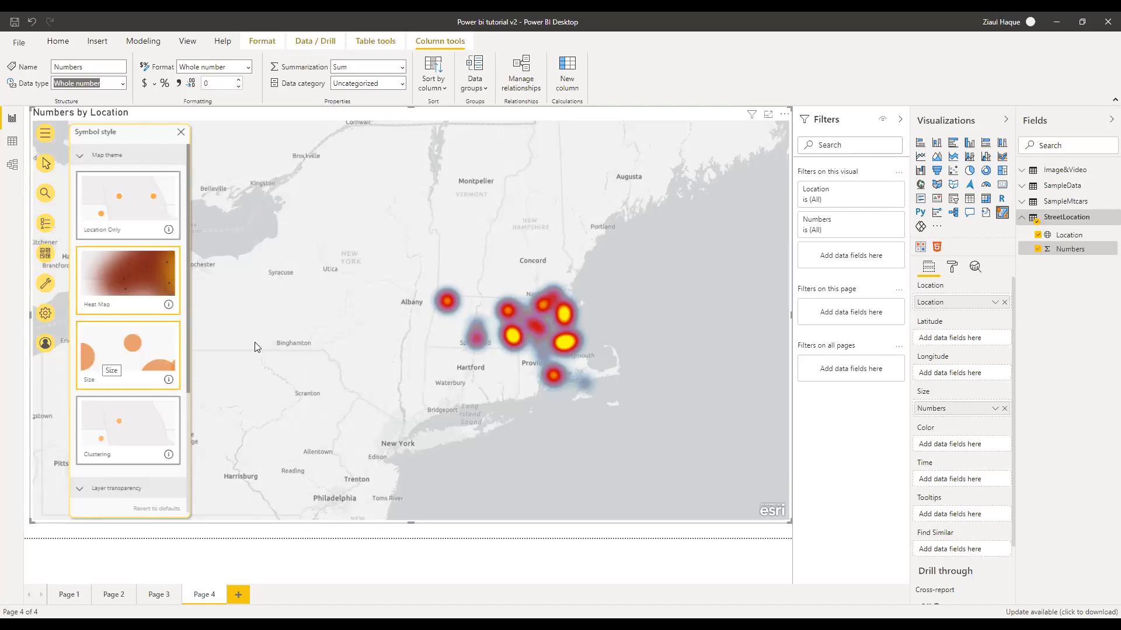
pyautogui.click(124, 421)
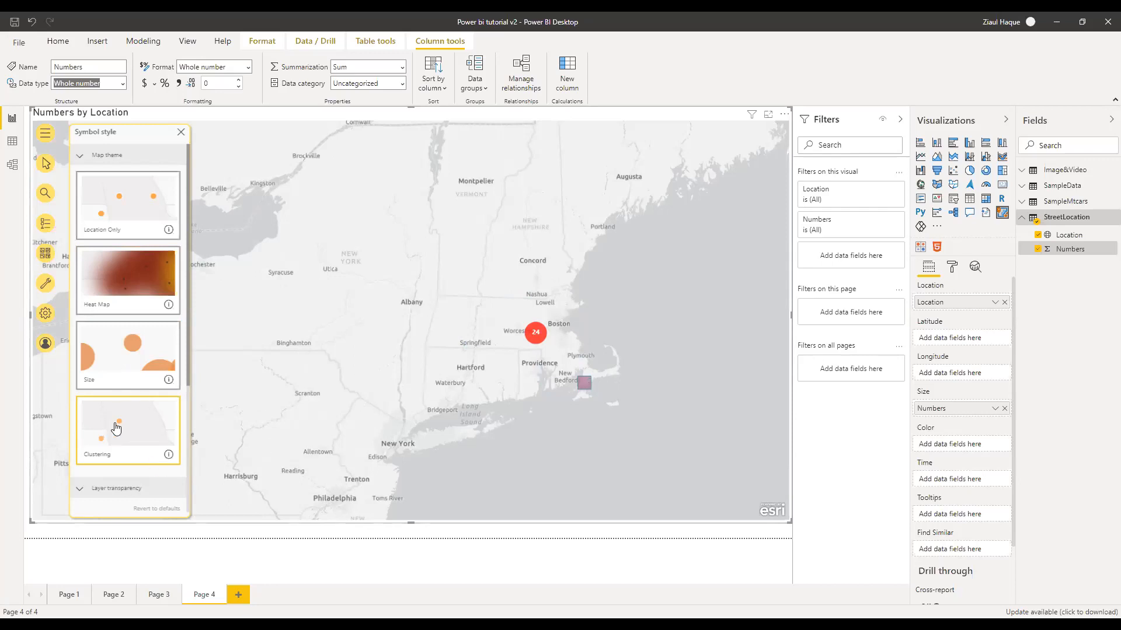
pyautogui.scroll(-2, 114, 430)
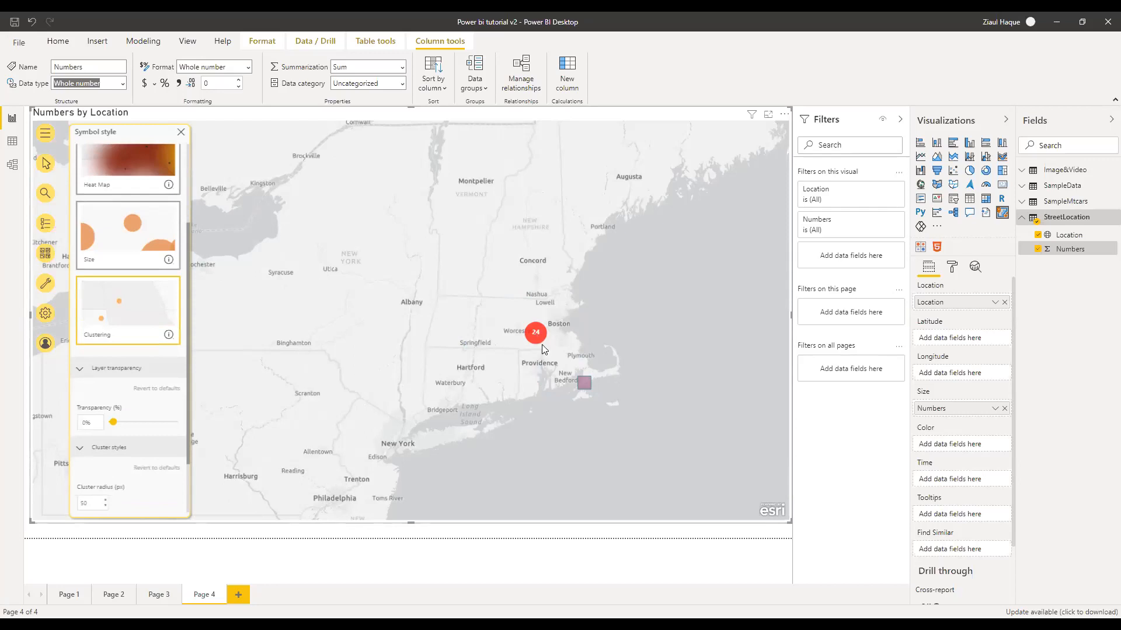
pyautogui.scroll(-2, 148, 346)
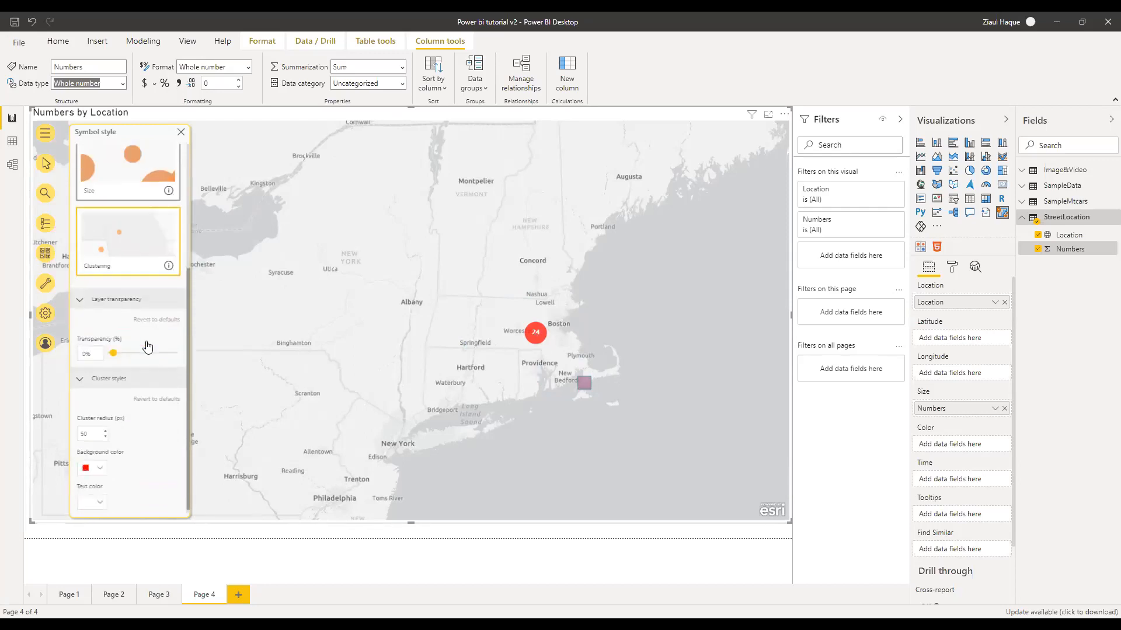
pyautogui.scroll(3, 128, 428)
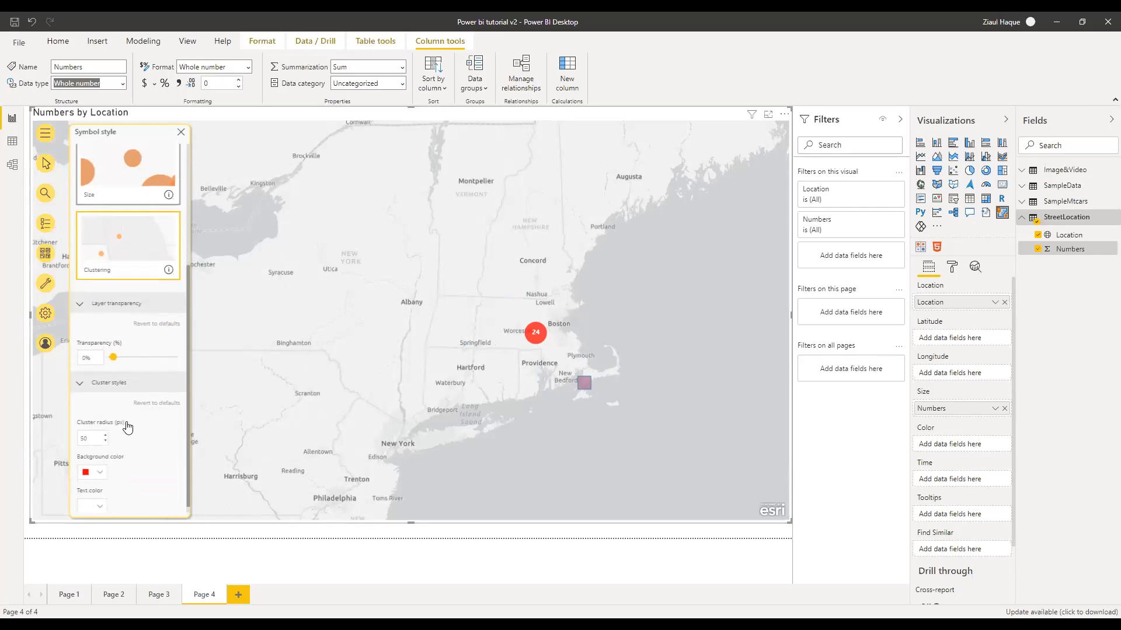
pyautogui.click(95, 354)
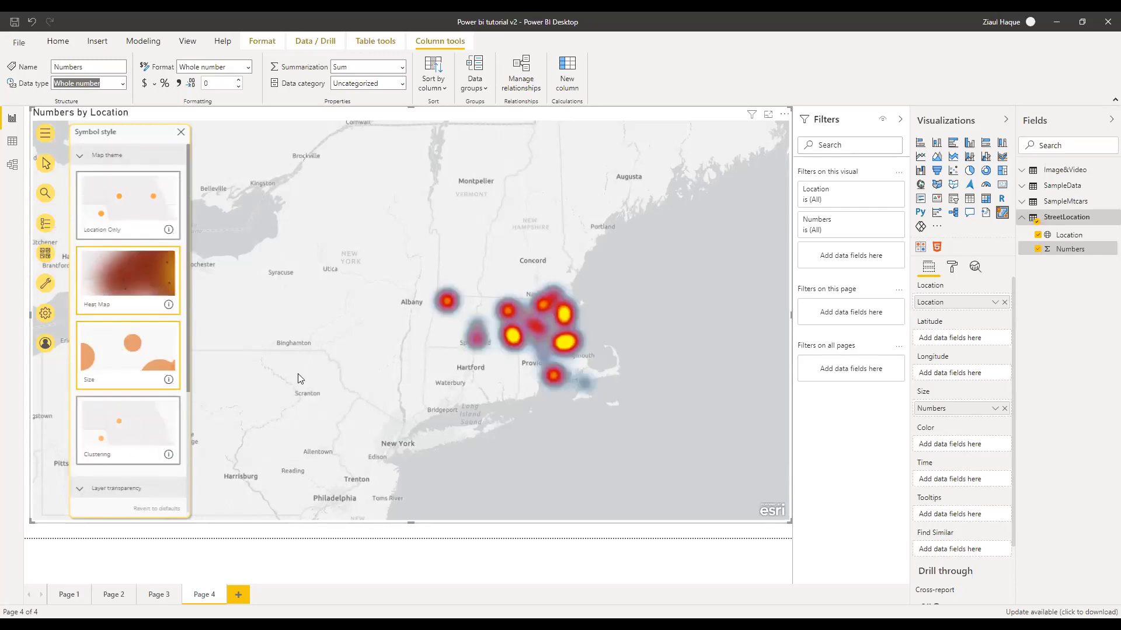
pyautogui.click(123, 279)
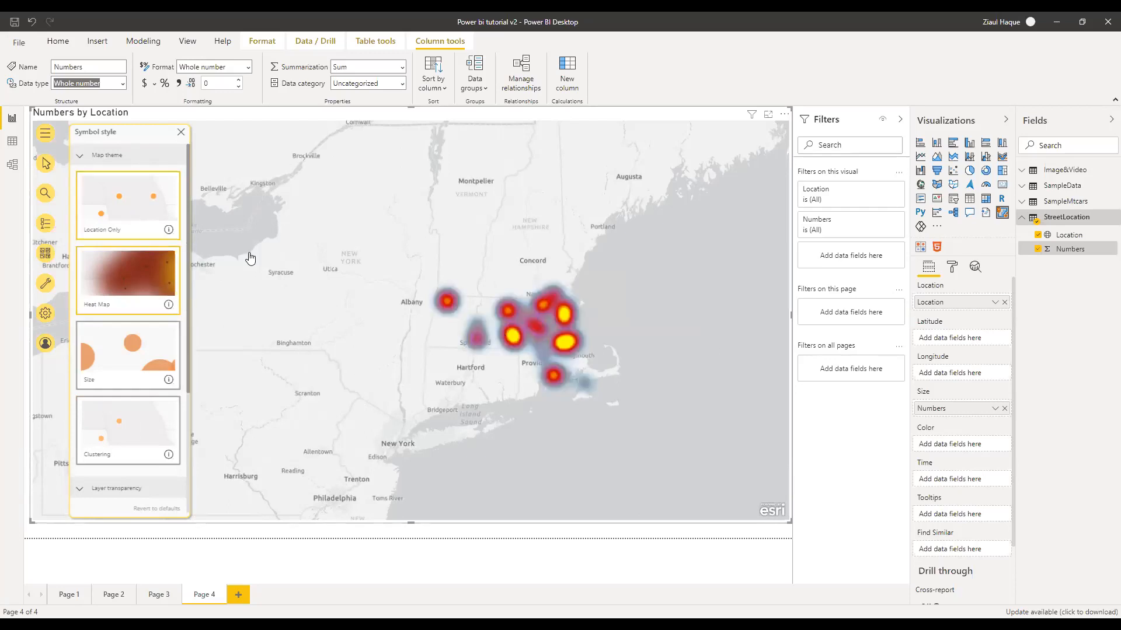
pyautogui.click(123, 210)
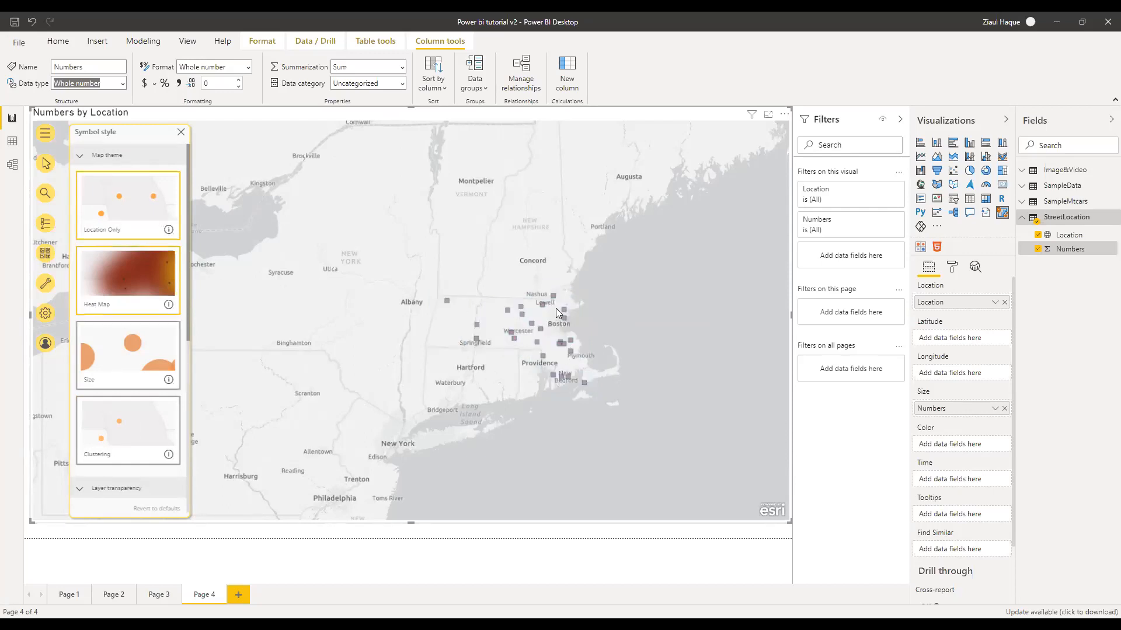
pyautogui.click(182, 368)
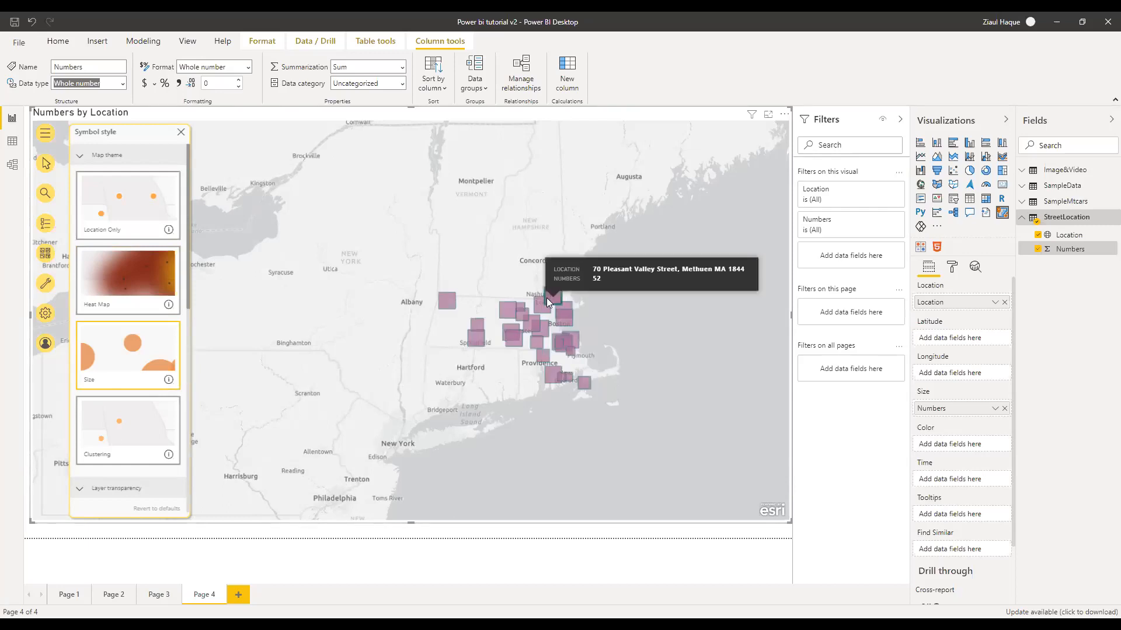
pyautogui.moveTo(497, 315)
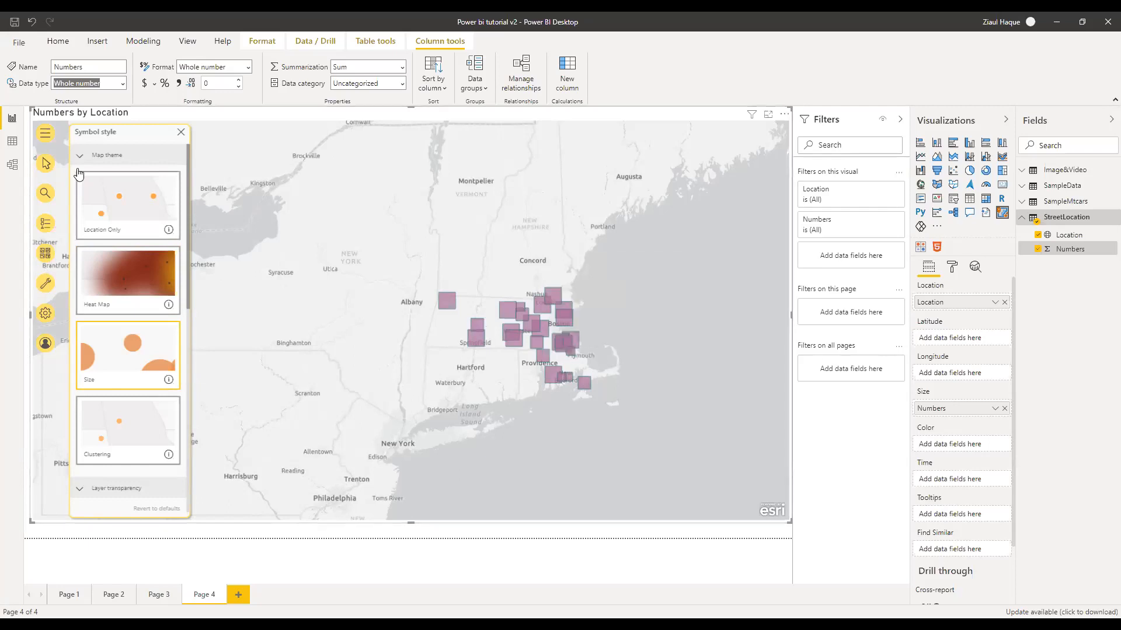
# Collapse the Map theme section and close the Symbol style panel
pyautogui.scroll(-5, 133, 438)
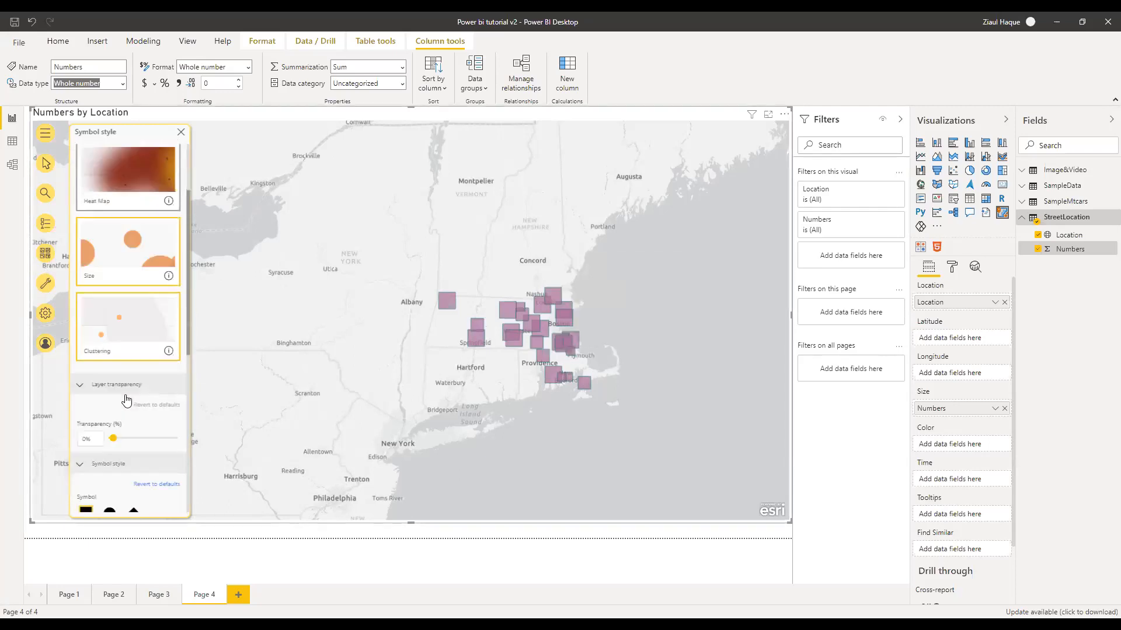
pyautogui.scroll(5, 117, 232)
pyautogui.click(98, 163)
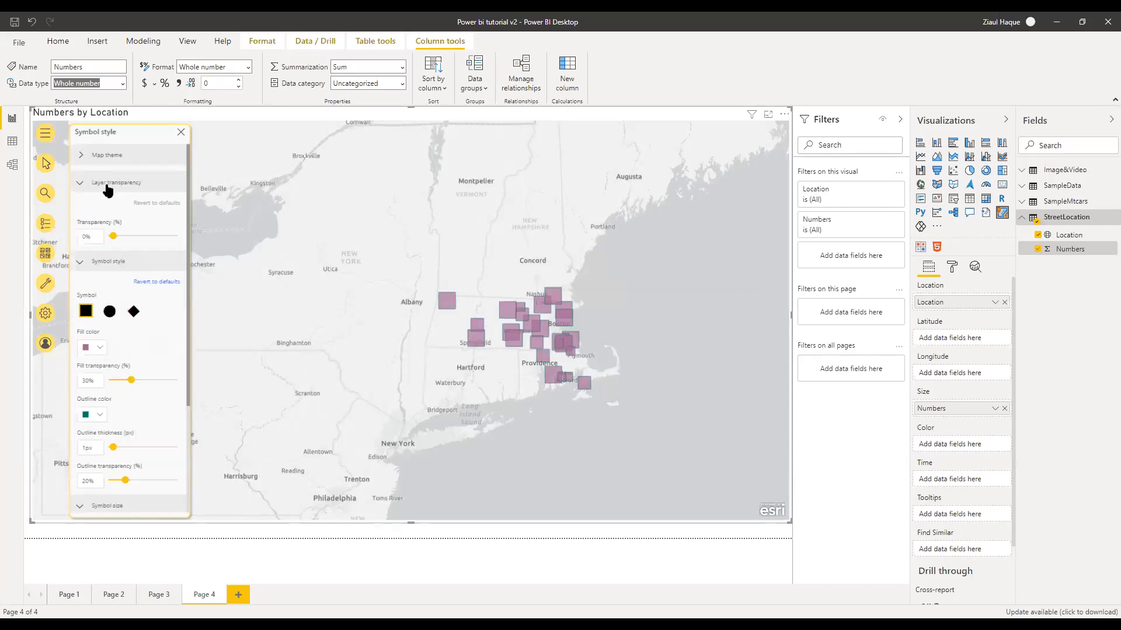
pyautogui.click(182, 134)
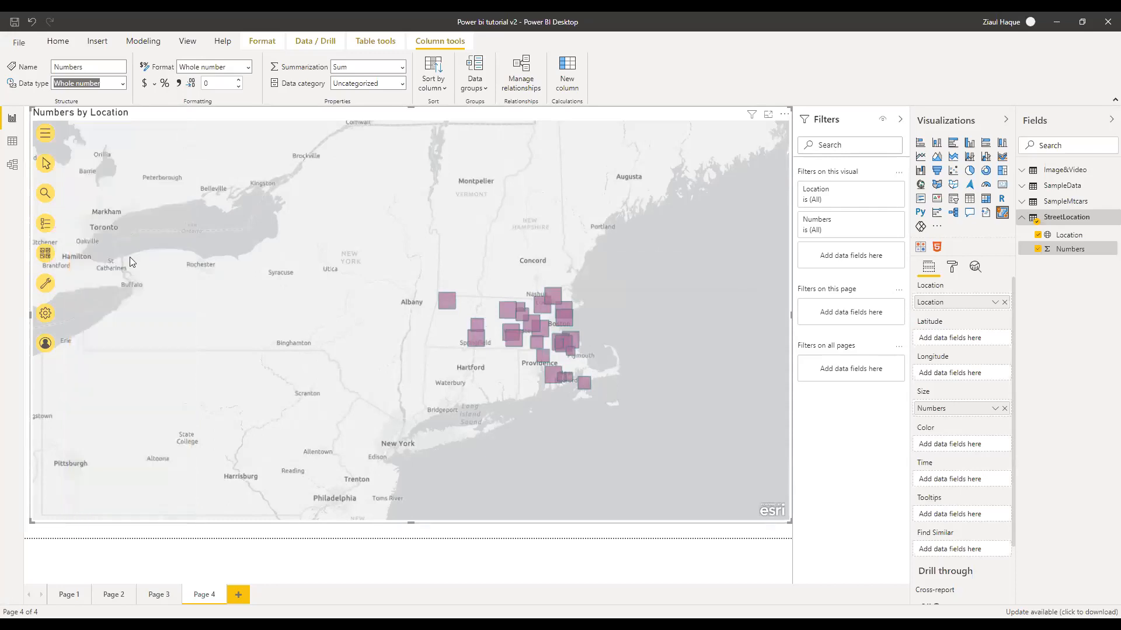
pyautogui.click(46, 257)
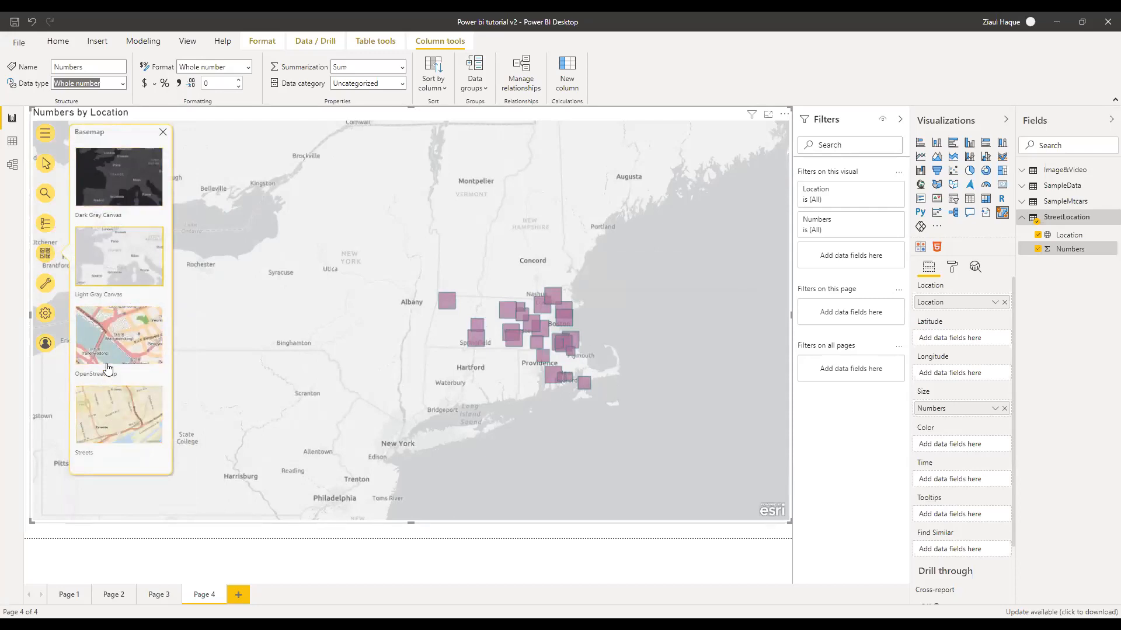
# Preview the Streets and OpenStreetMap basemaps, then settle on Light Gray Canvas
pyautogui.click(124, 405)
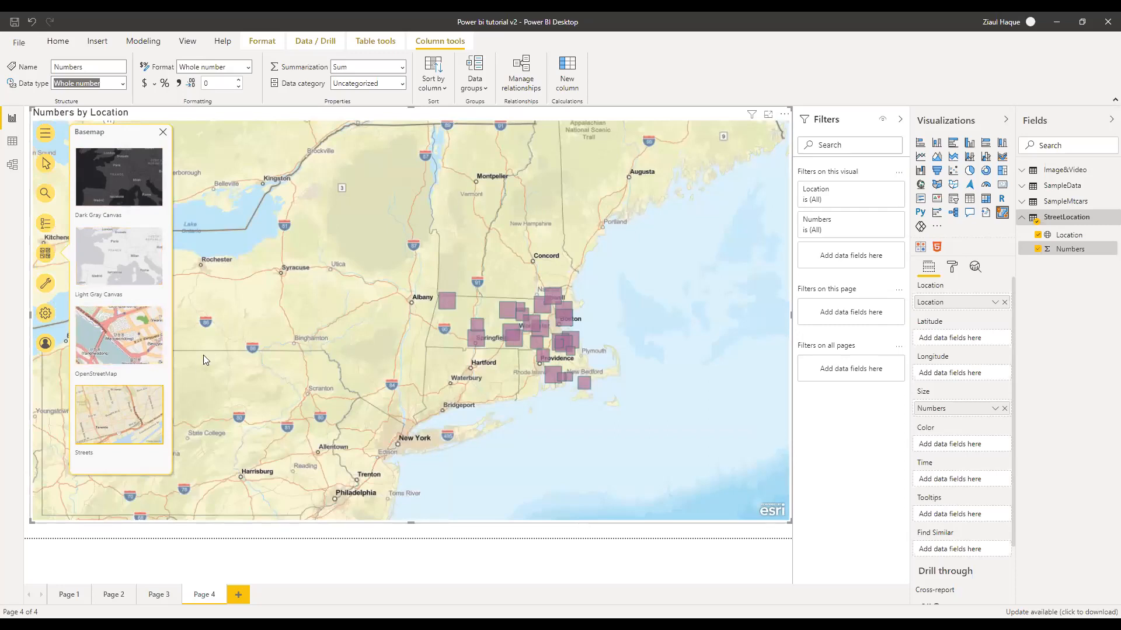
pyautogui.click(110, 345)
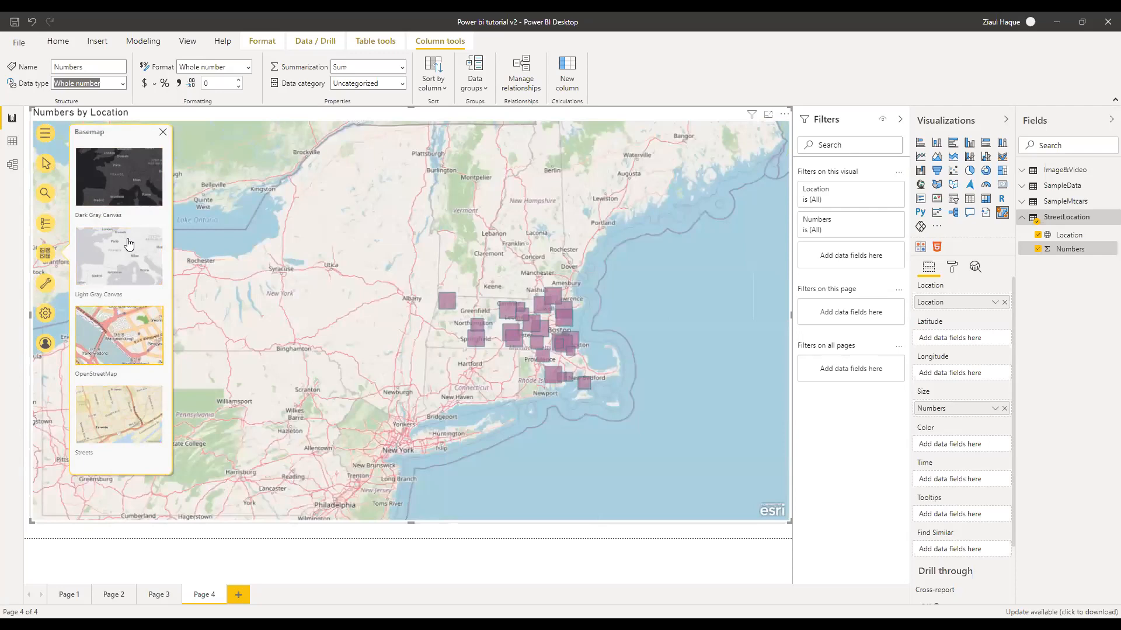
pyautogui.click(126, 248)
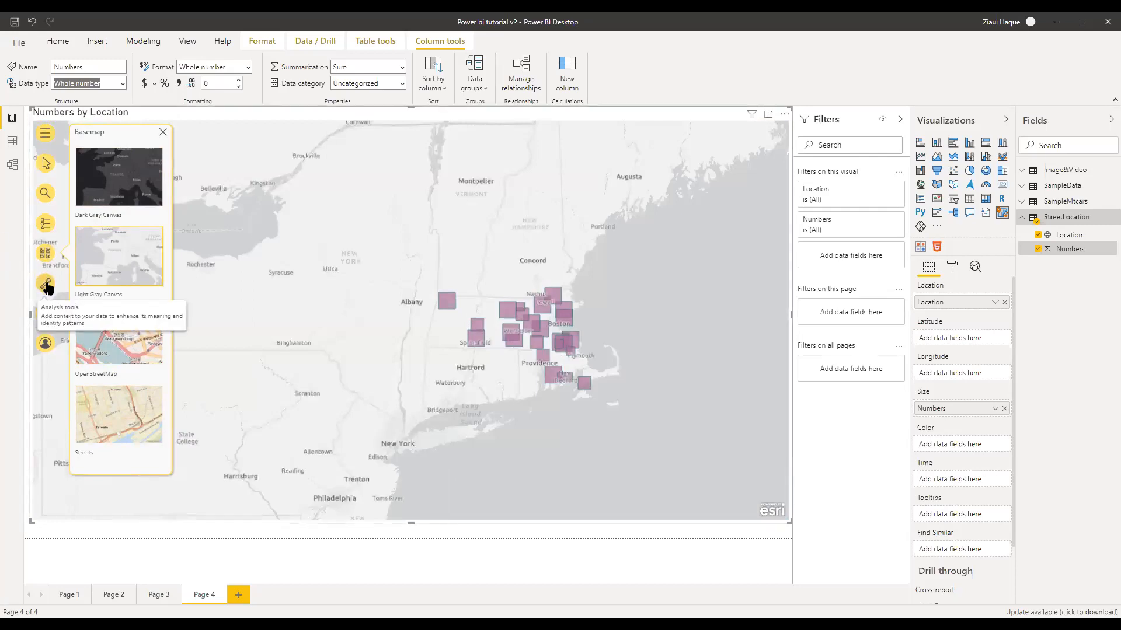
# Add Total population and Population density infographic cards to the map
pyautogui.click(47, 285)
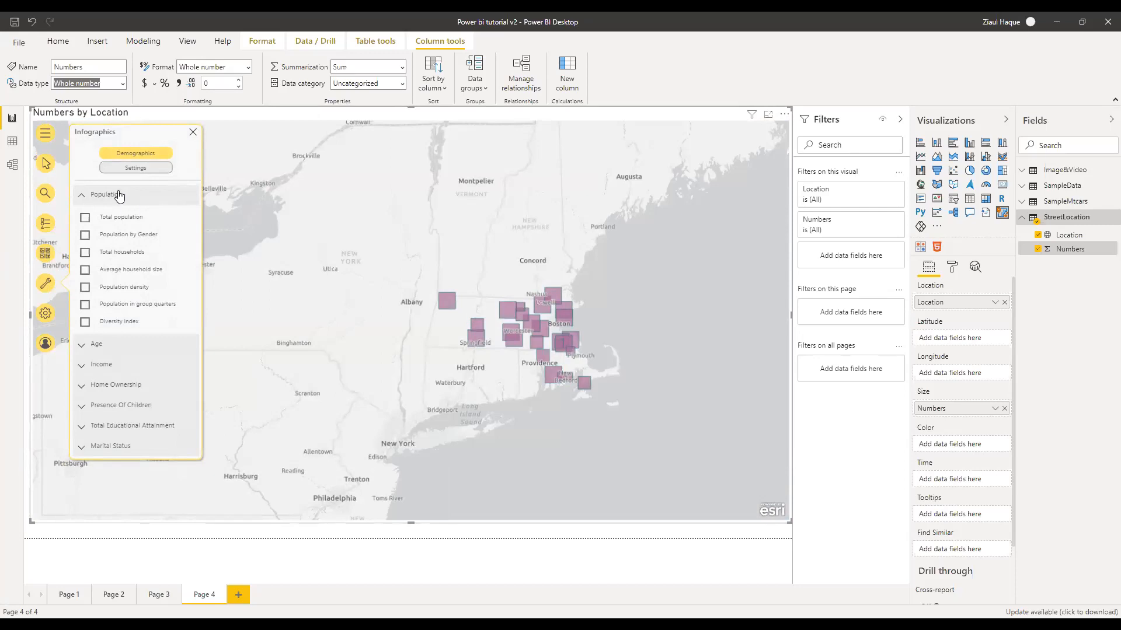
pyautogui.click(85, 217)
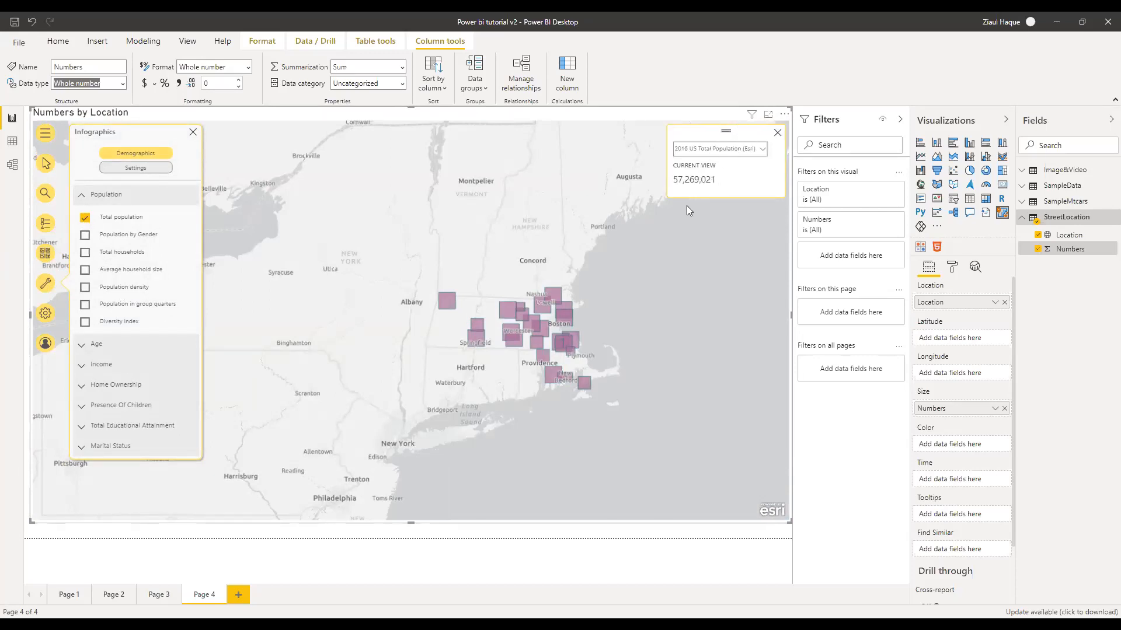
pyautogui.click(85, 287)
pyautogui.click(96, 345)
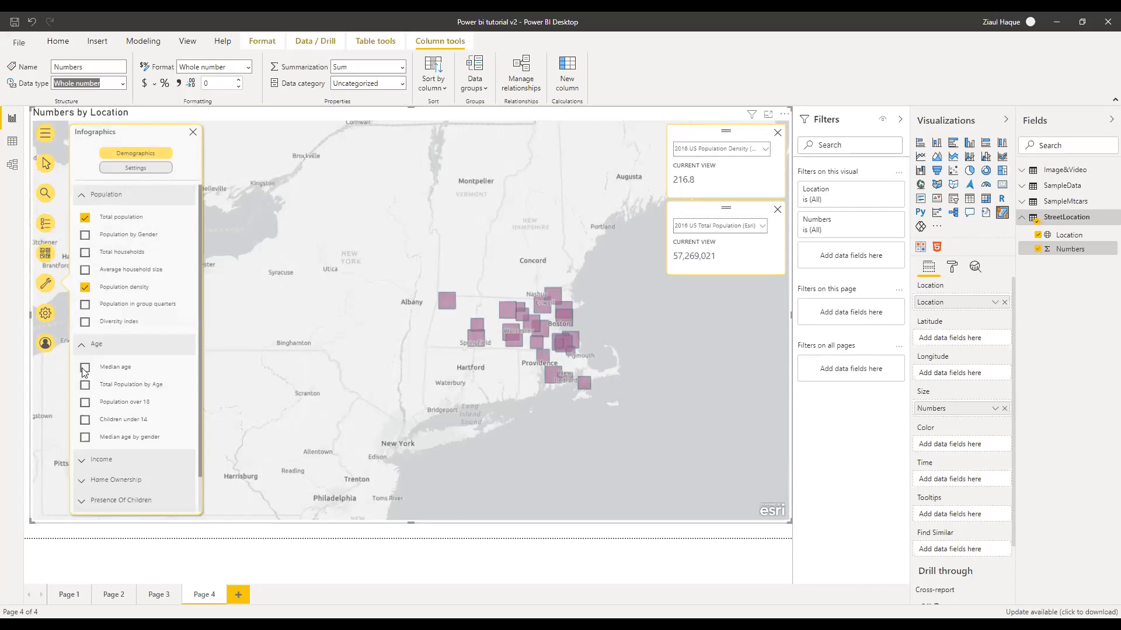
# Add the Per Capita Income card from the Income category and collapse Income
pyautogui.click(83, 348)
pyautogui.click(91, 371)
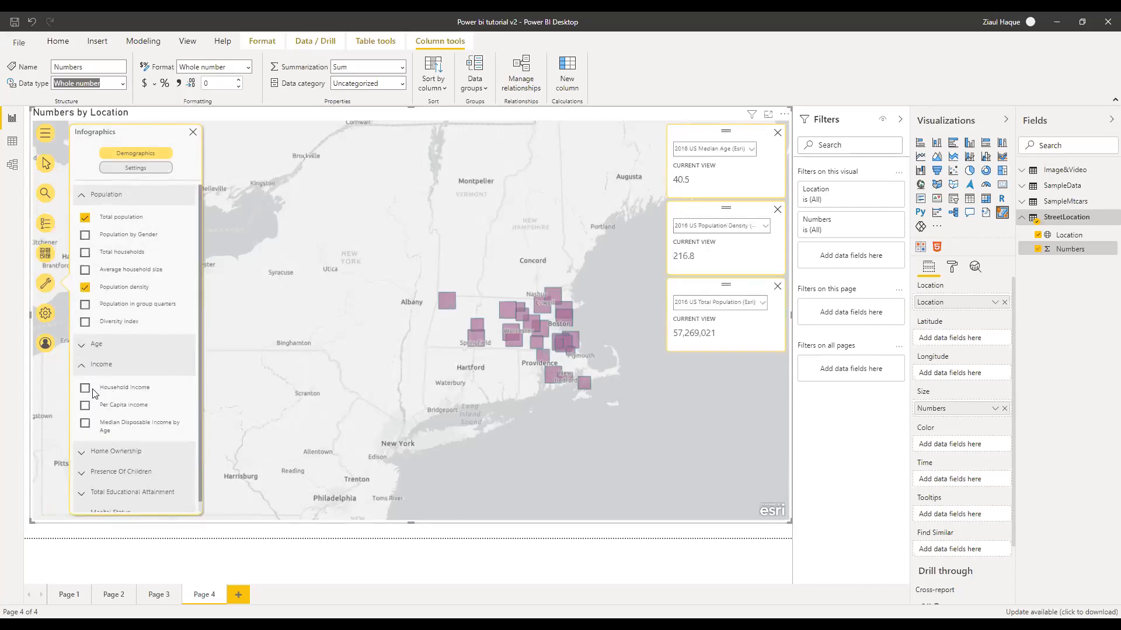
pyautogui.click(85, 390)
pyautogui.click(85, 405)
pyautogui.click(88, 364)
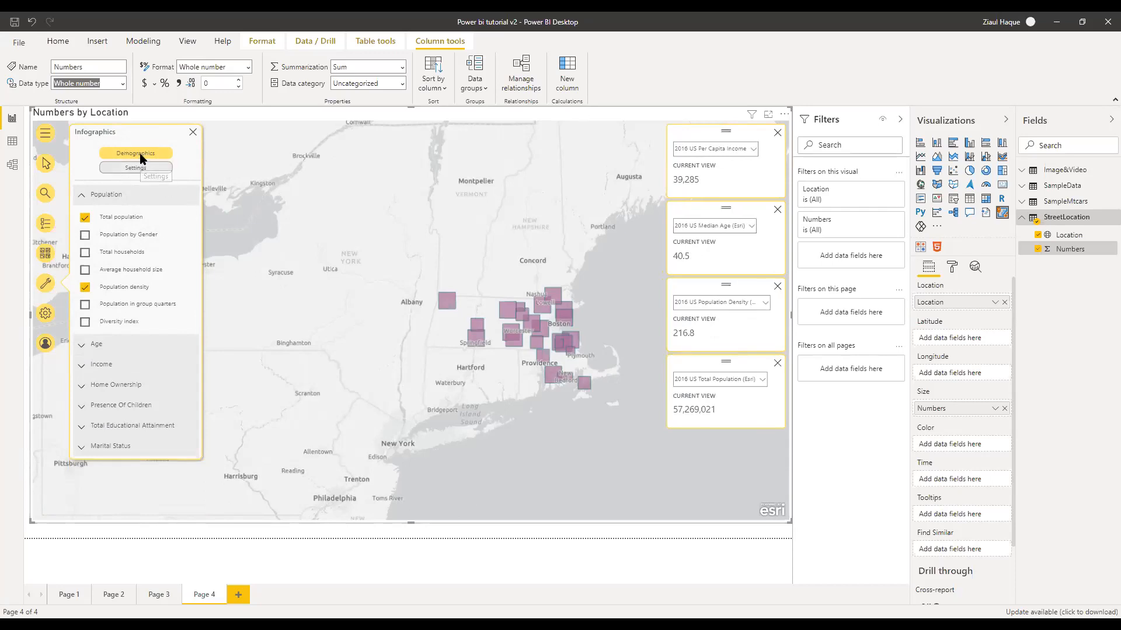
pyautogui.click(134, 168)
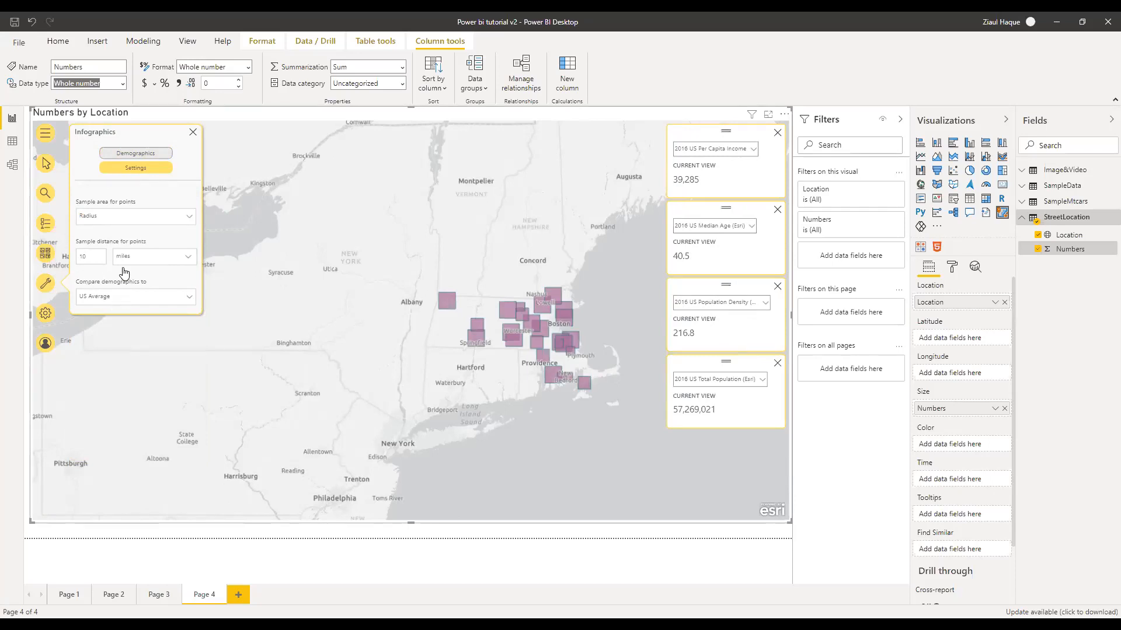
# Set 'Compare demographics to' County Average and close the Infographics Settings panel
pyautogui.click(114, 296)
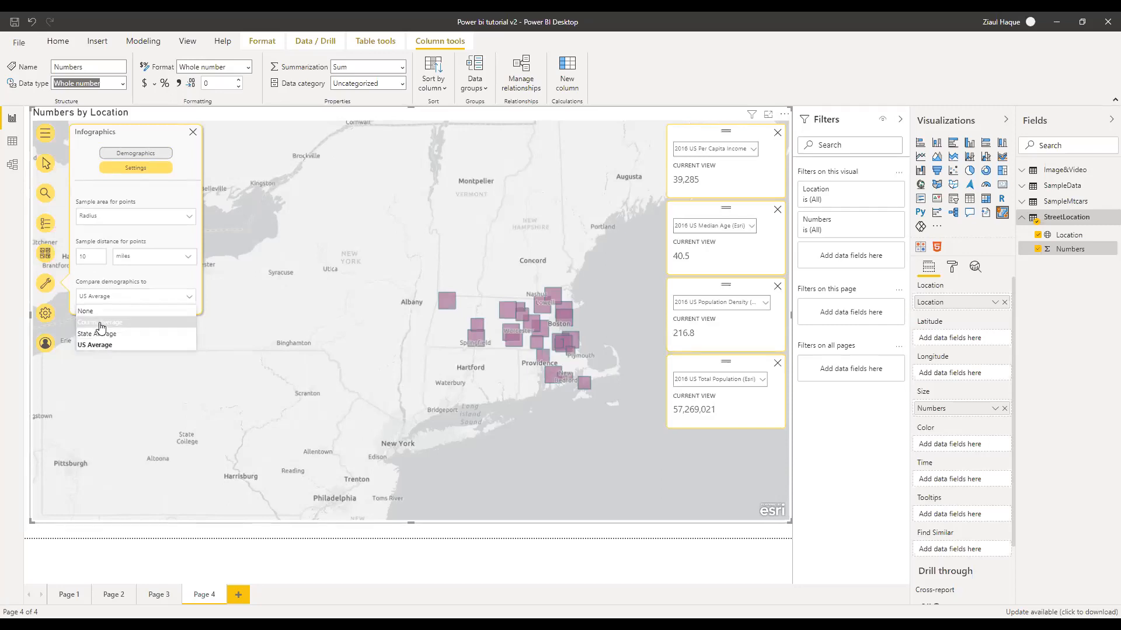
pyautogui.click(101, 324)
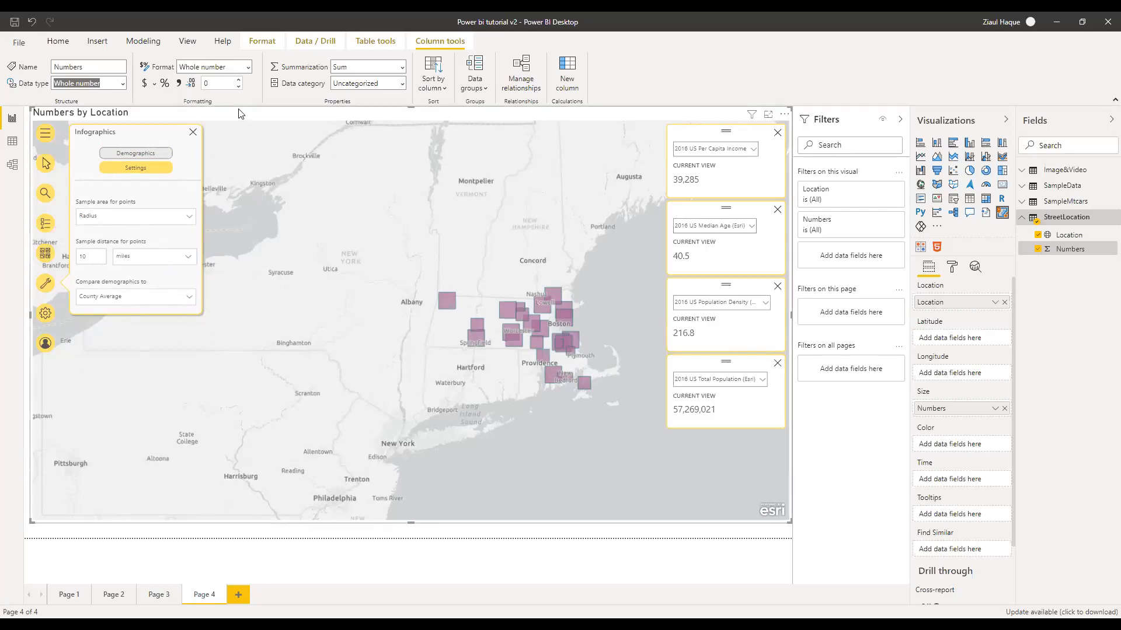
pyautogui.click(138, 298)
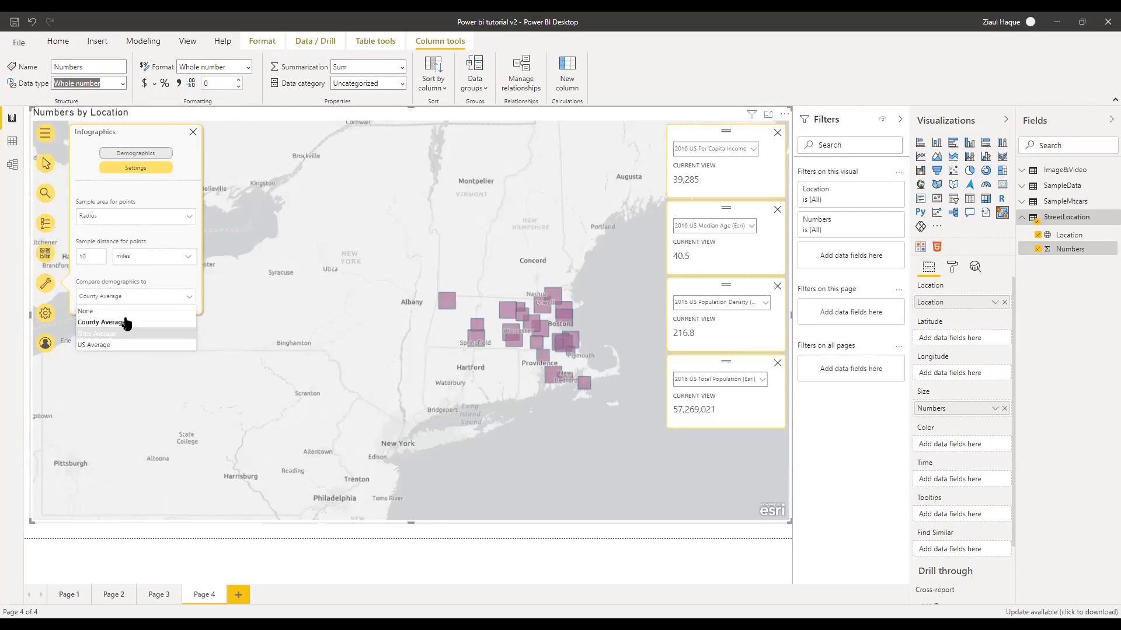
pyautogui.click(137, 300)
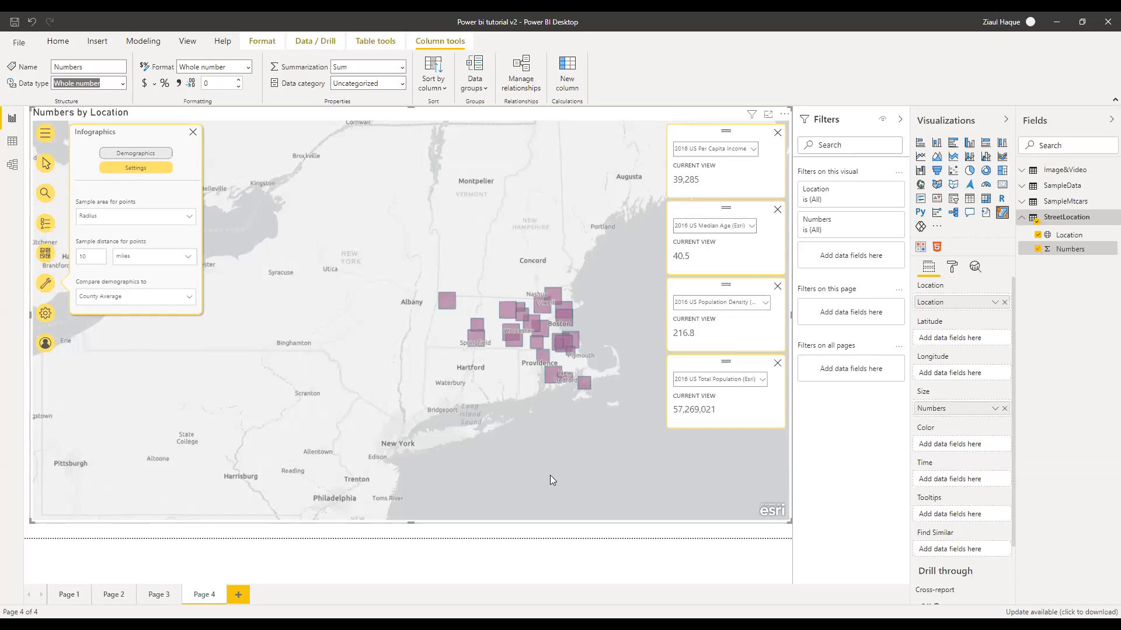
pyautogui.click(193, 136)
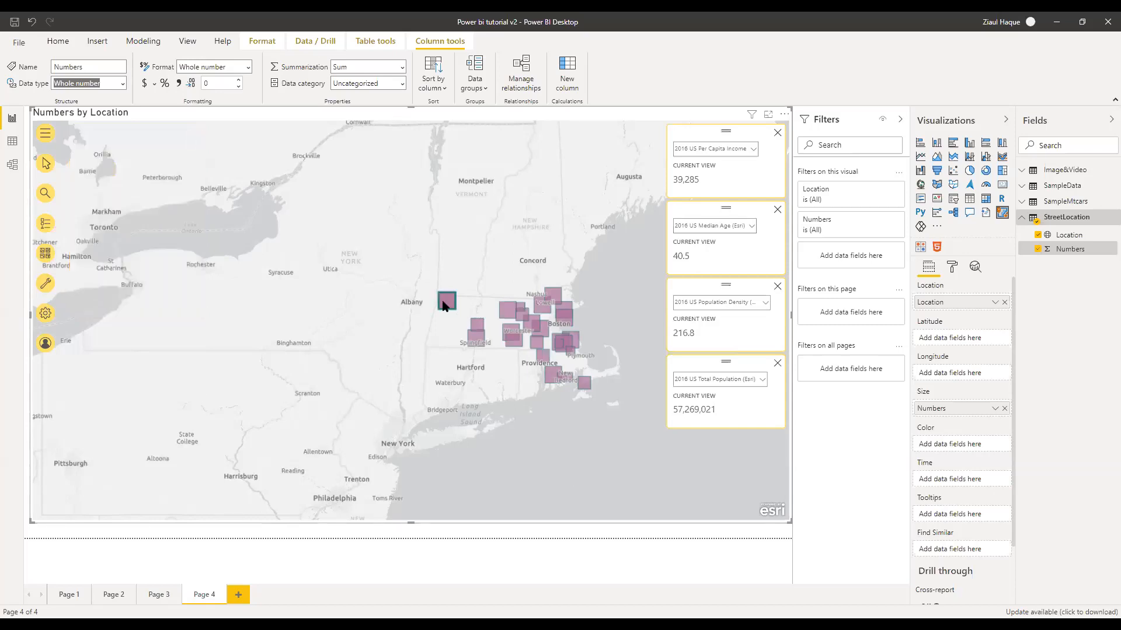
# Select squares east of Albany, near Nashua and Lowell, and at Boston to update the cards
pyautogui.moveTo(444, 302)
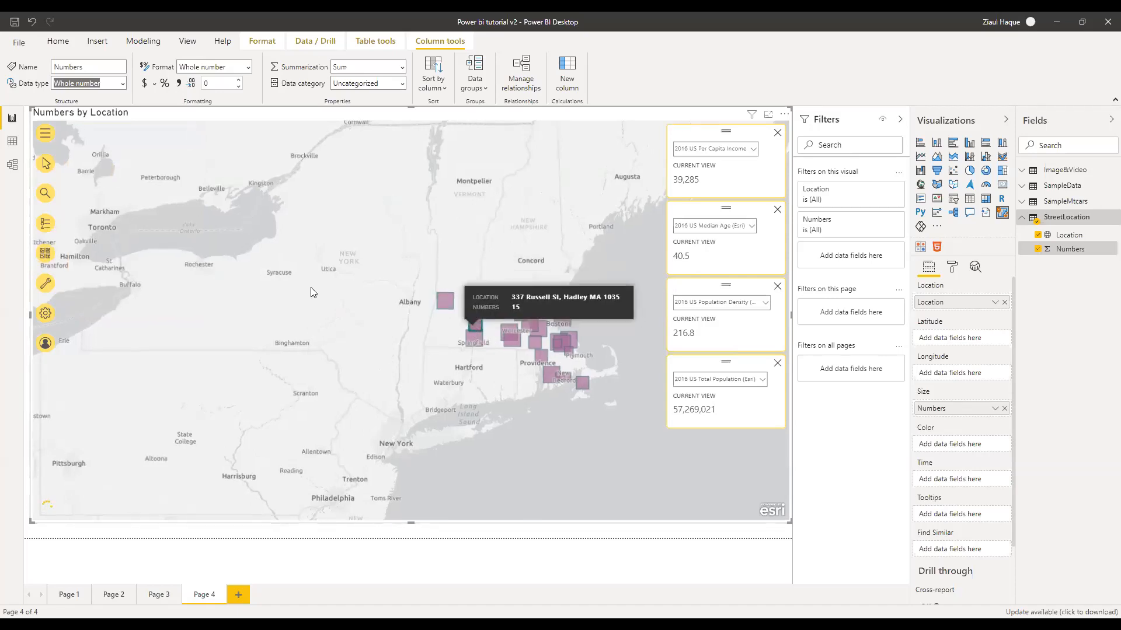
pyautogui.click(48, 162)
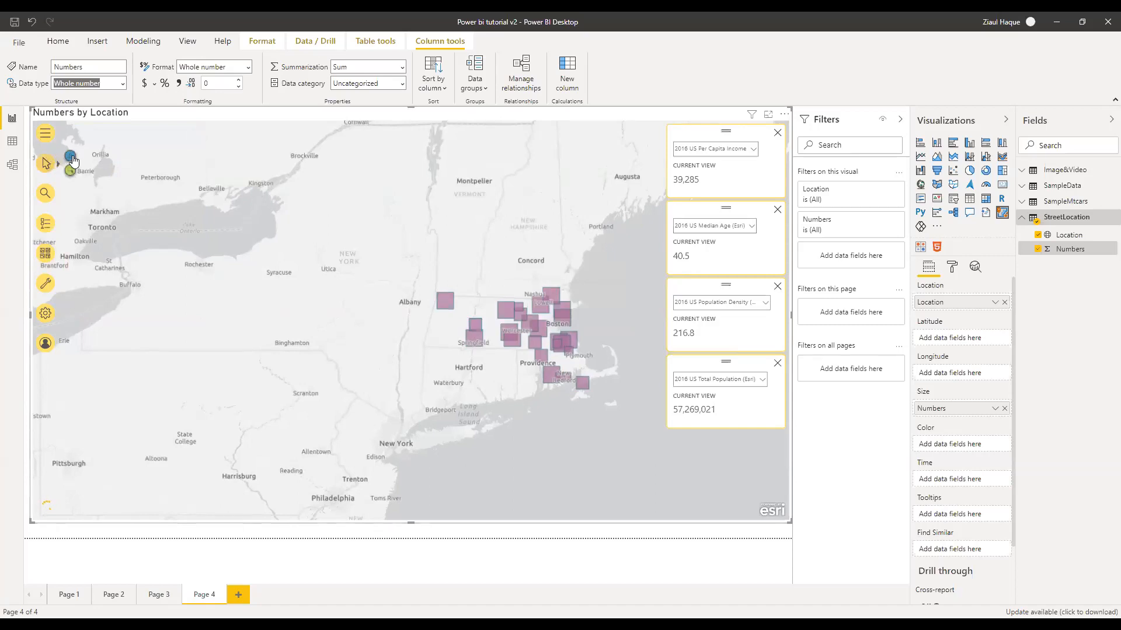
pyautogui.click(446, 303)
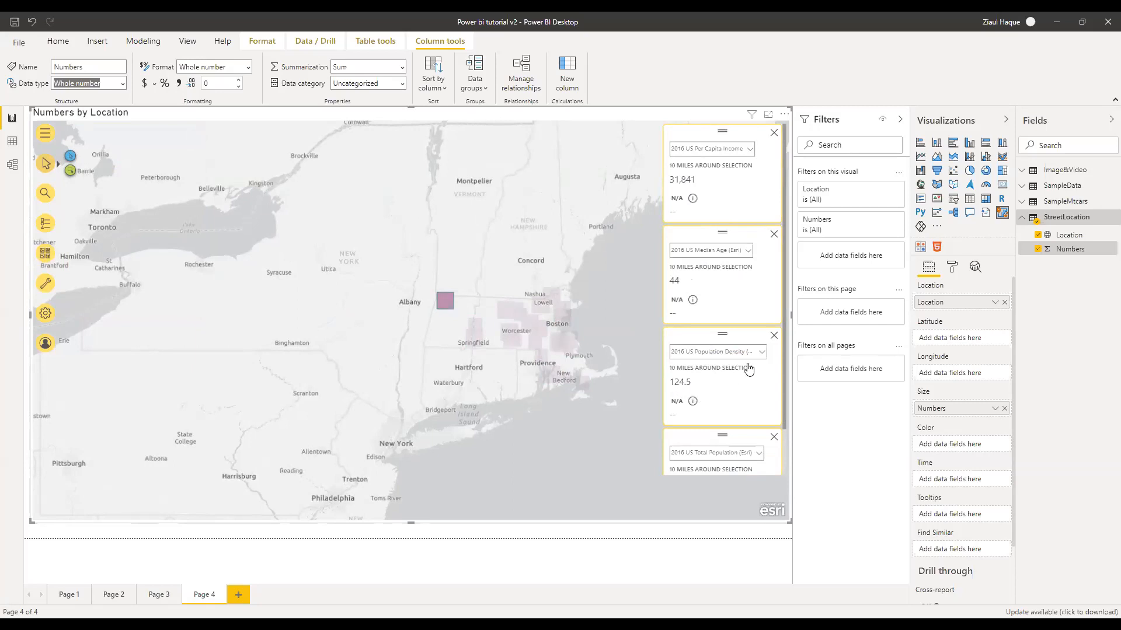
pyautogui.scroll(-1, 727, 426)
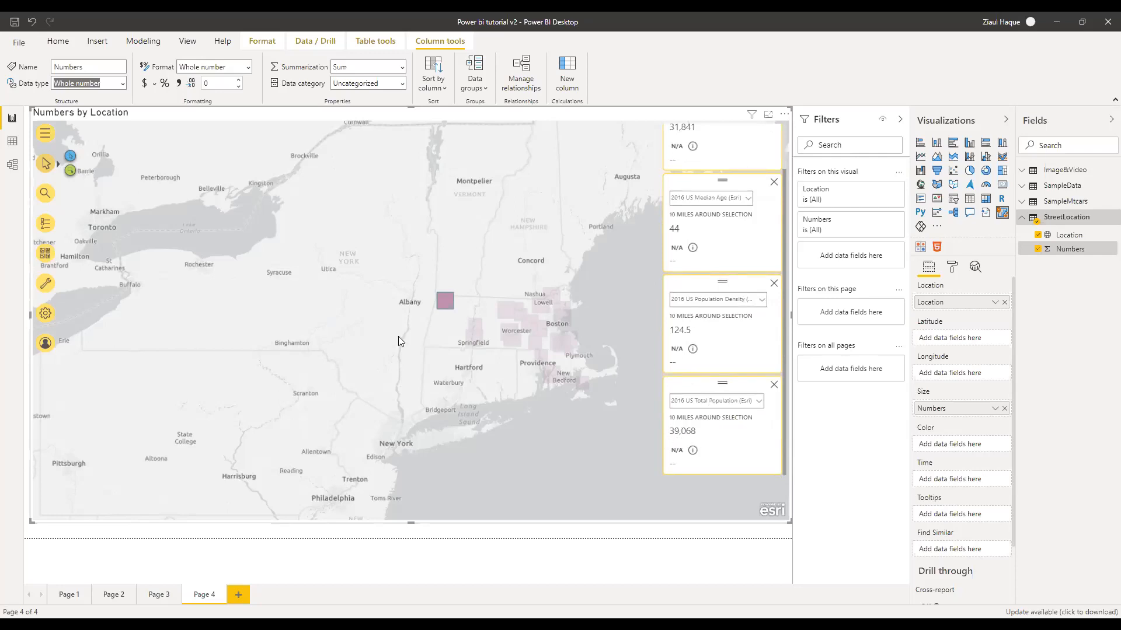
pyautogui.click(504, 310)
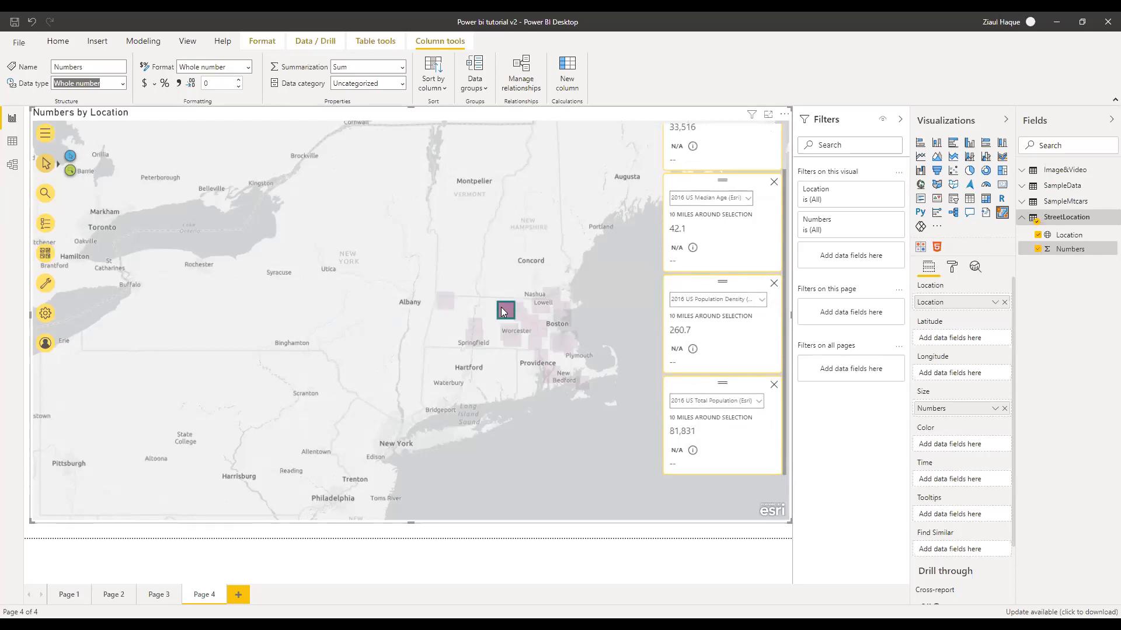
pyautogui.scroll(2, 712, 281)
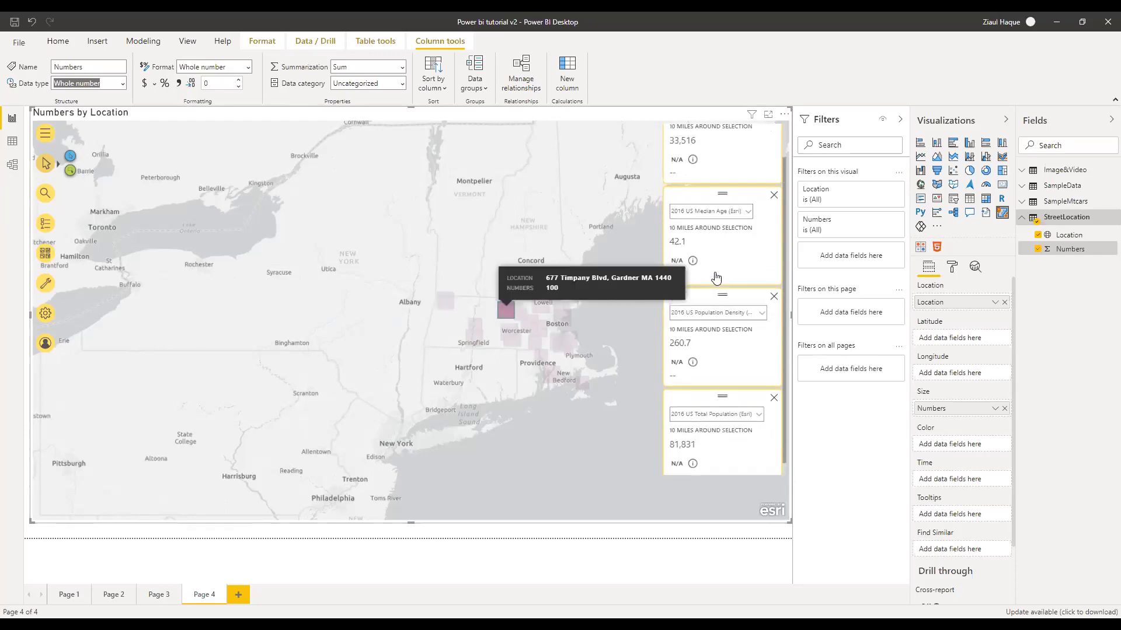
pyautogui.click(540, 308)
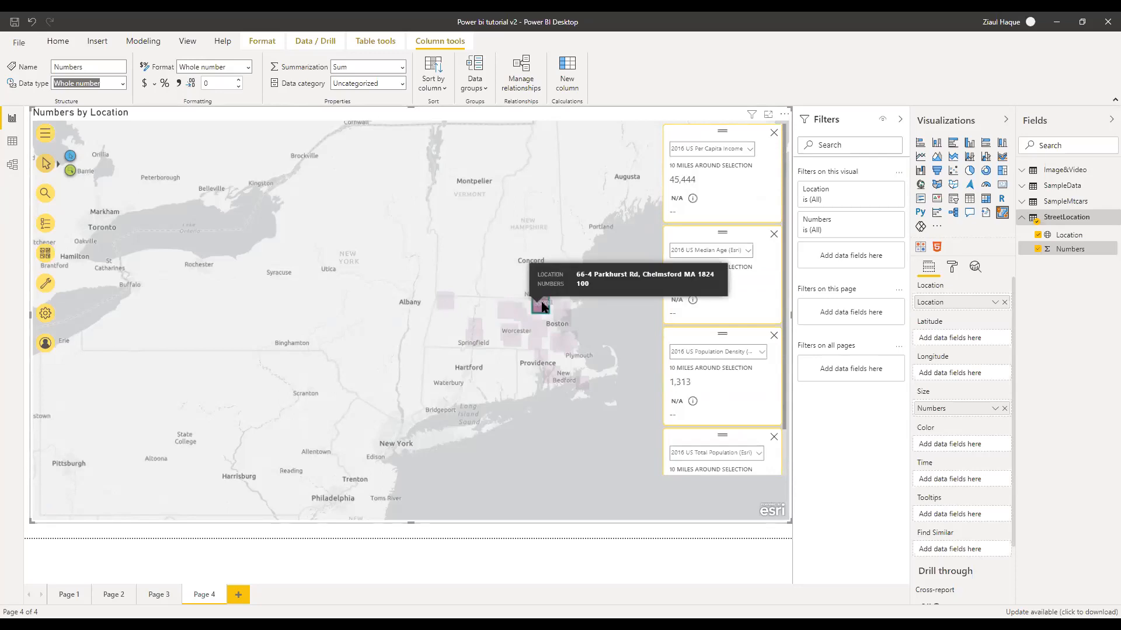
pyautogui.click(564, 315)
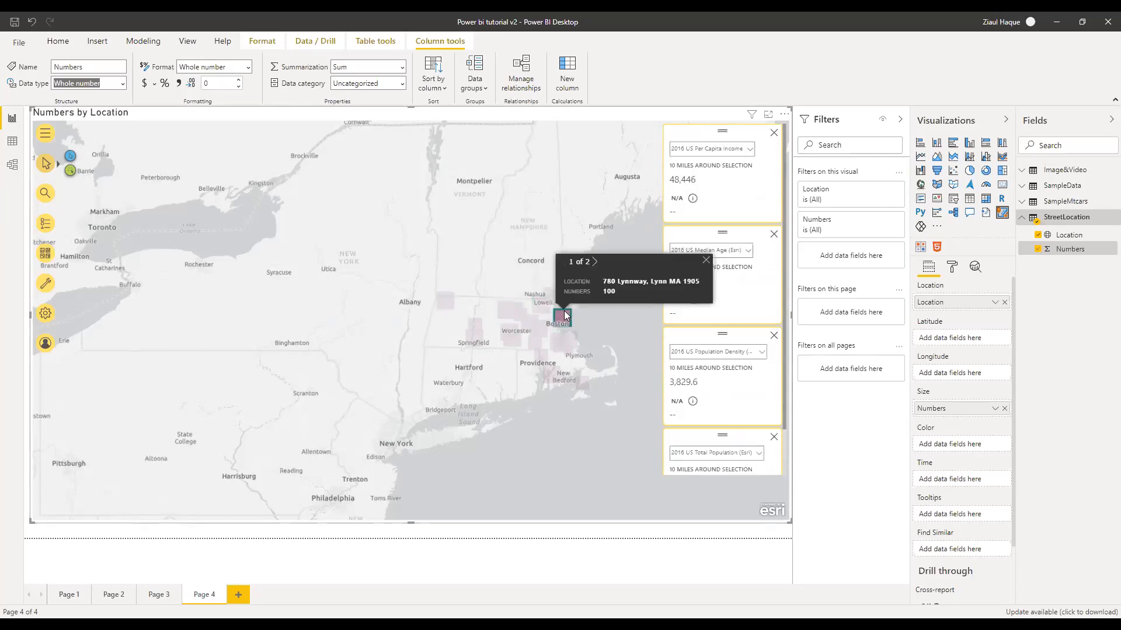
pyautogui.click(561, 344)
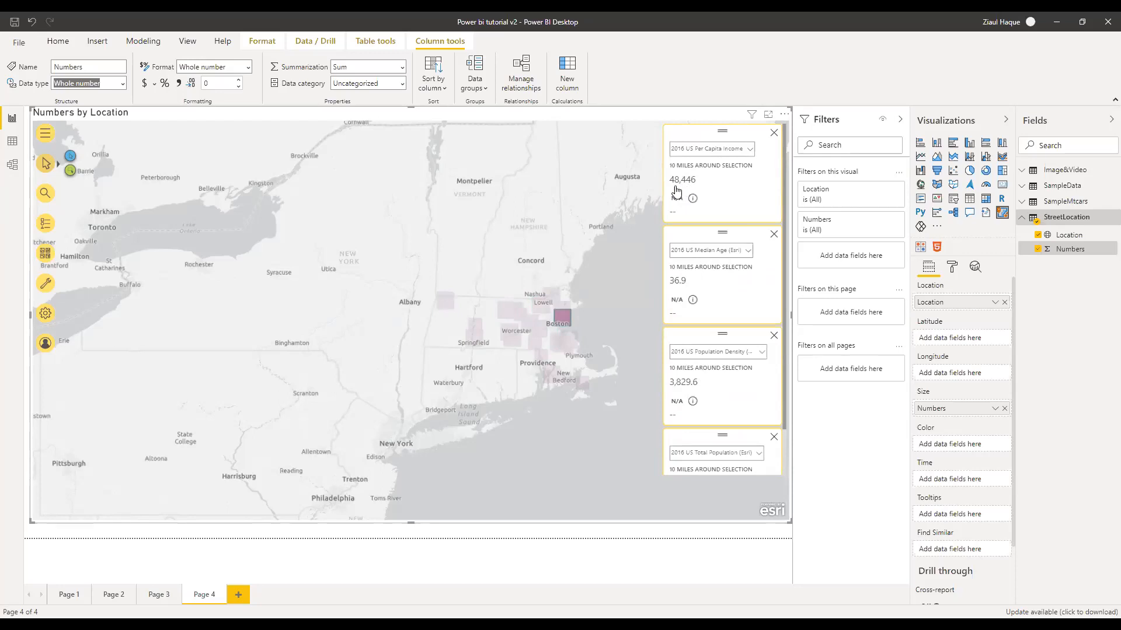
# Add the 2020 USA Median Age reference layer from the Demographics gallery
pyautogui.click(47, 286)
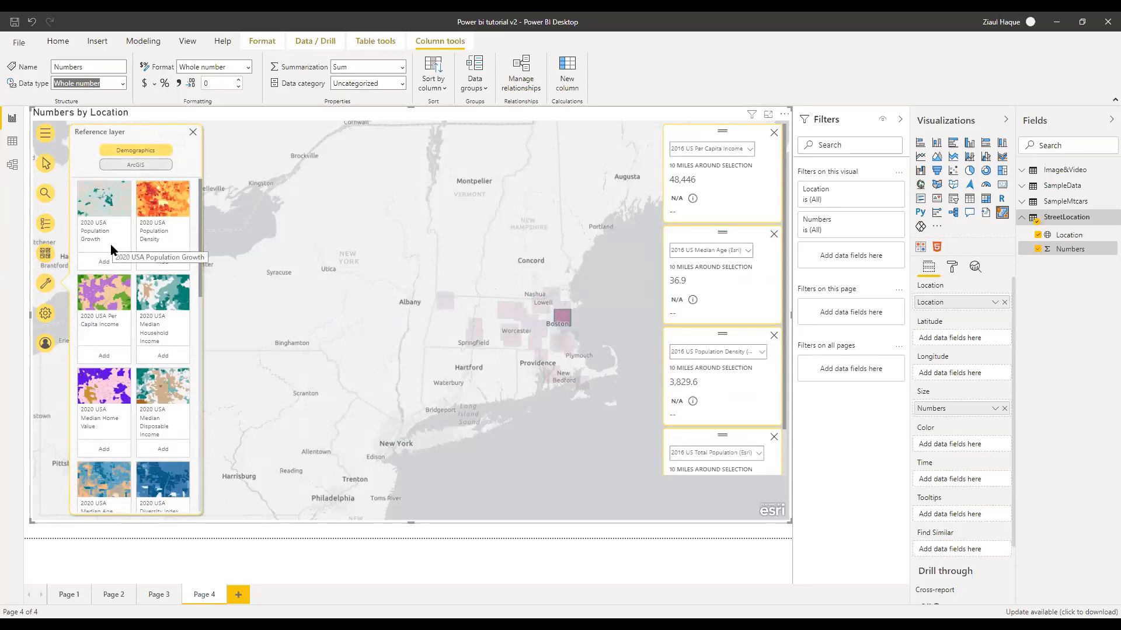
pyautogui.scroll(-2, 129, 339)
pyautogui.scroll(-2, 130, 338)
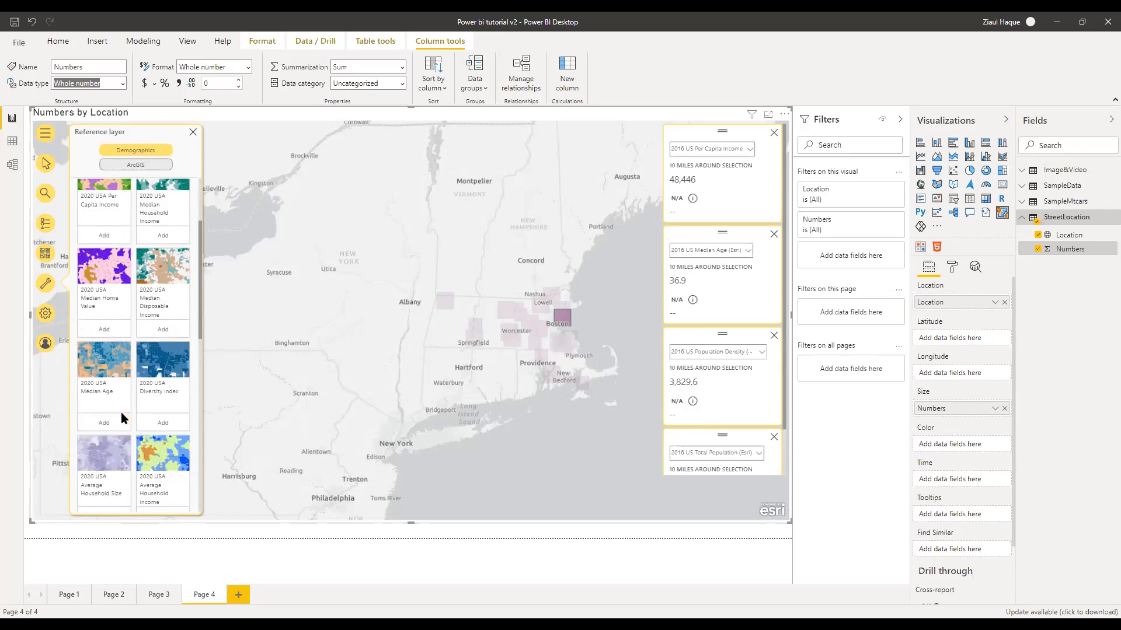
pyautogui.scroll(-4, 123, 411)
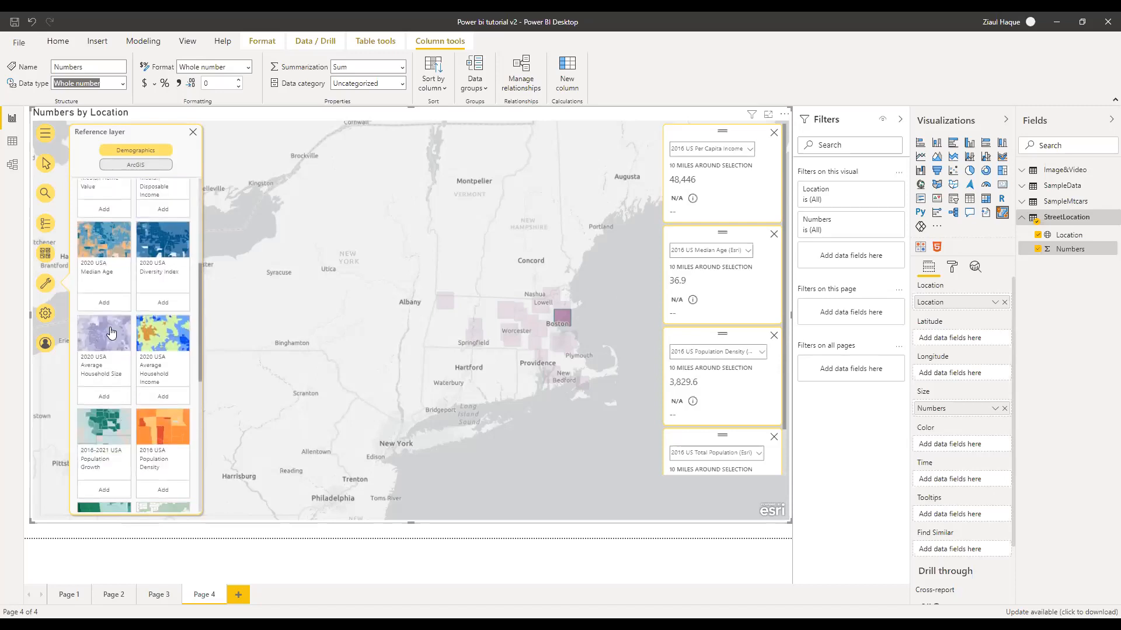
pyautogui.scroll(4, 117, 289)
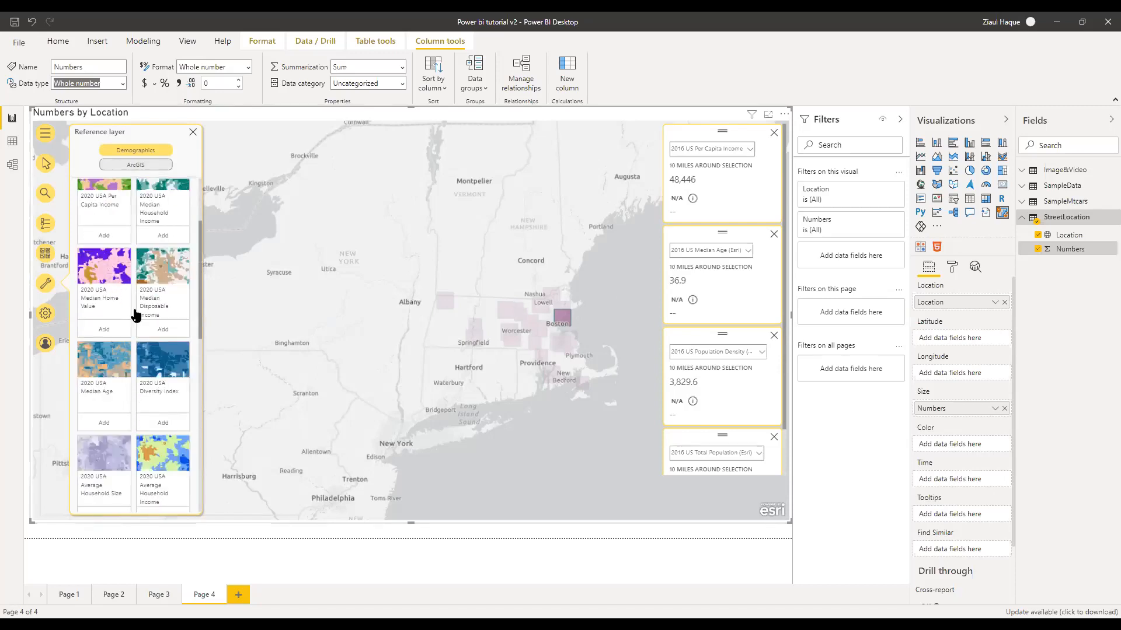
pyautogui.scroll(-2, 132, 318)
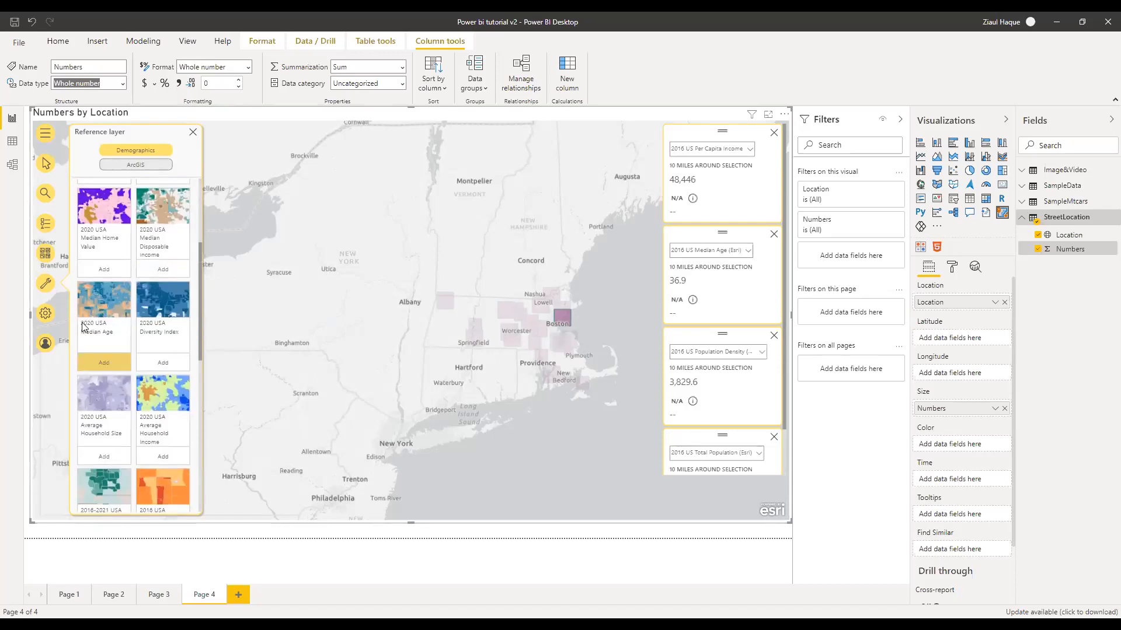
pyautogui.click(105, 362)
# Inspect the Boston square, close the Reference layer panel, then open and close map Settings
pyautogui.click(563, 320)
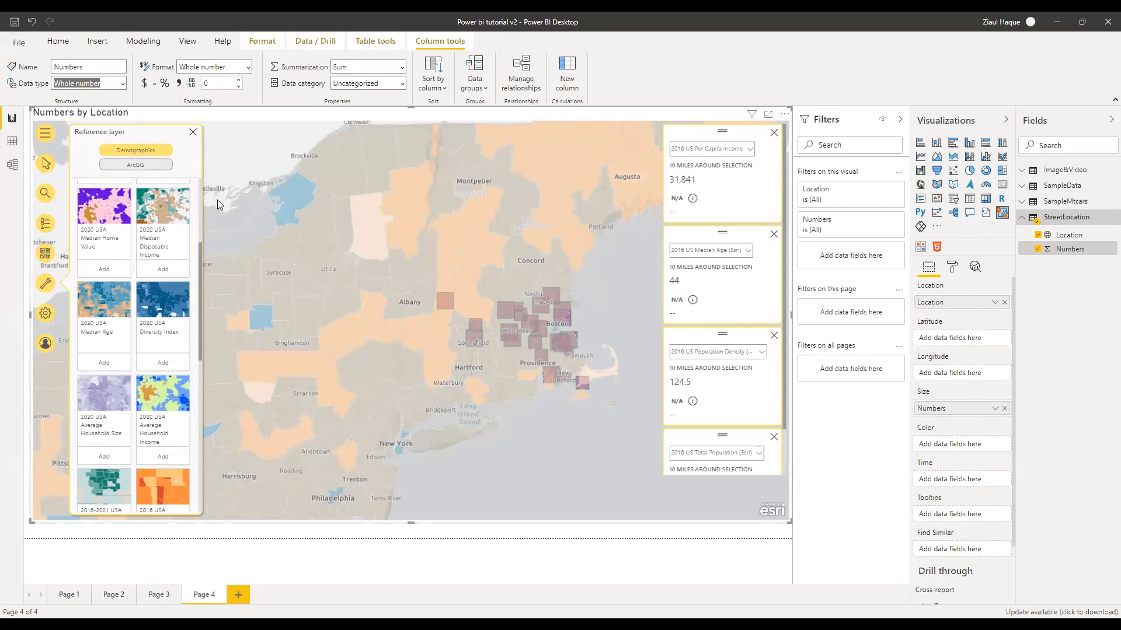
pyautogui.click(133, 166)
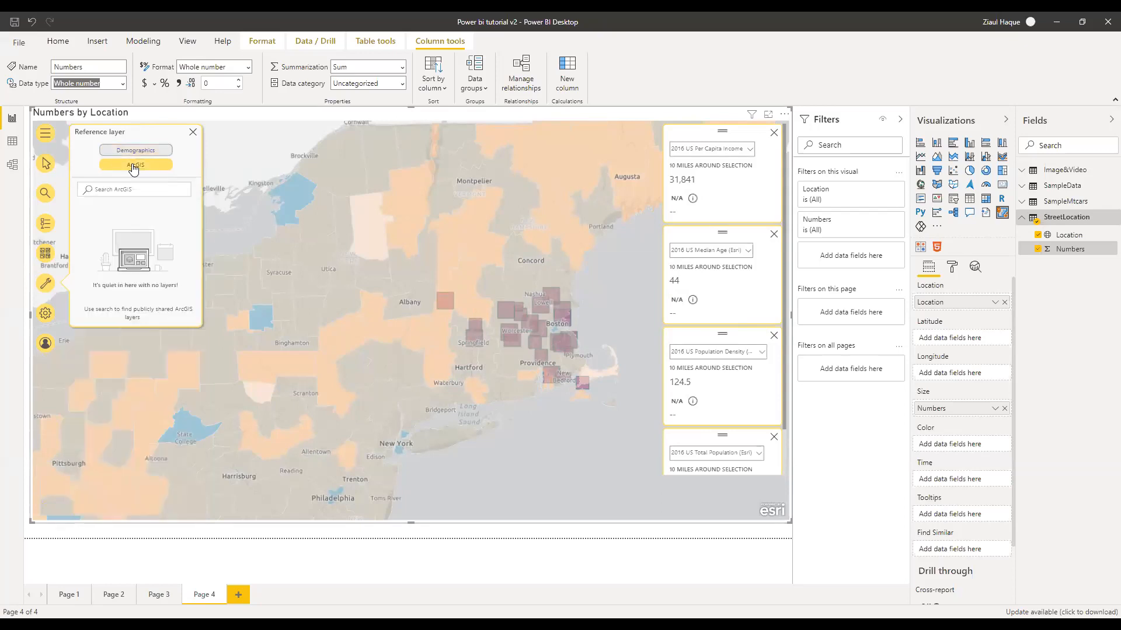
pyautogui.click(193, 132)
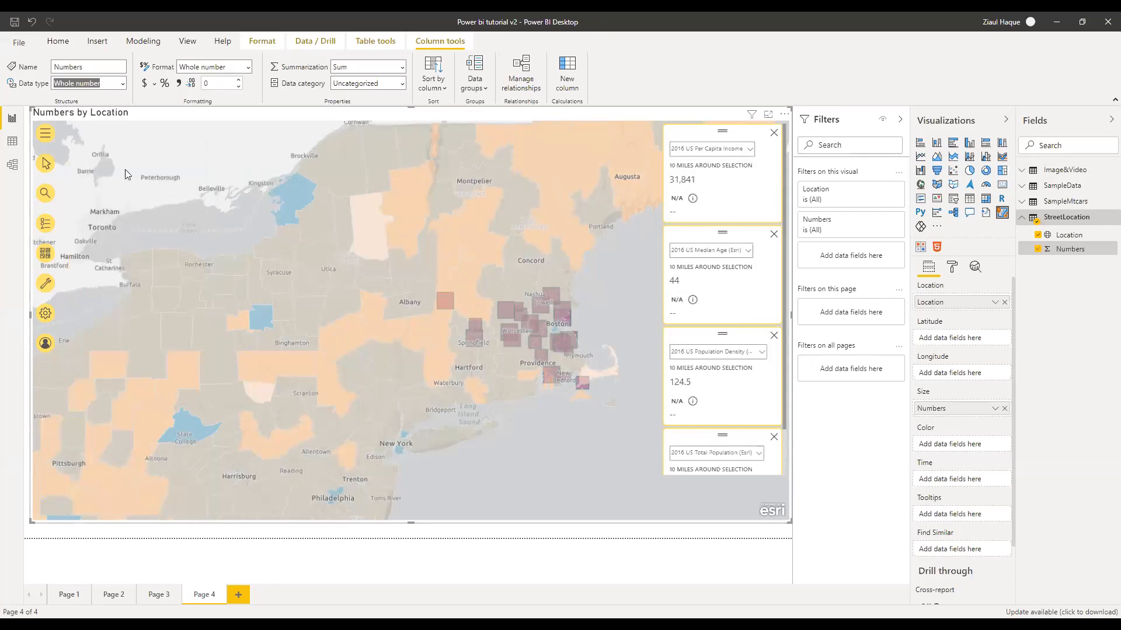
pyautogui.click(46, 315)
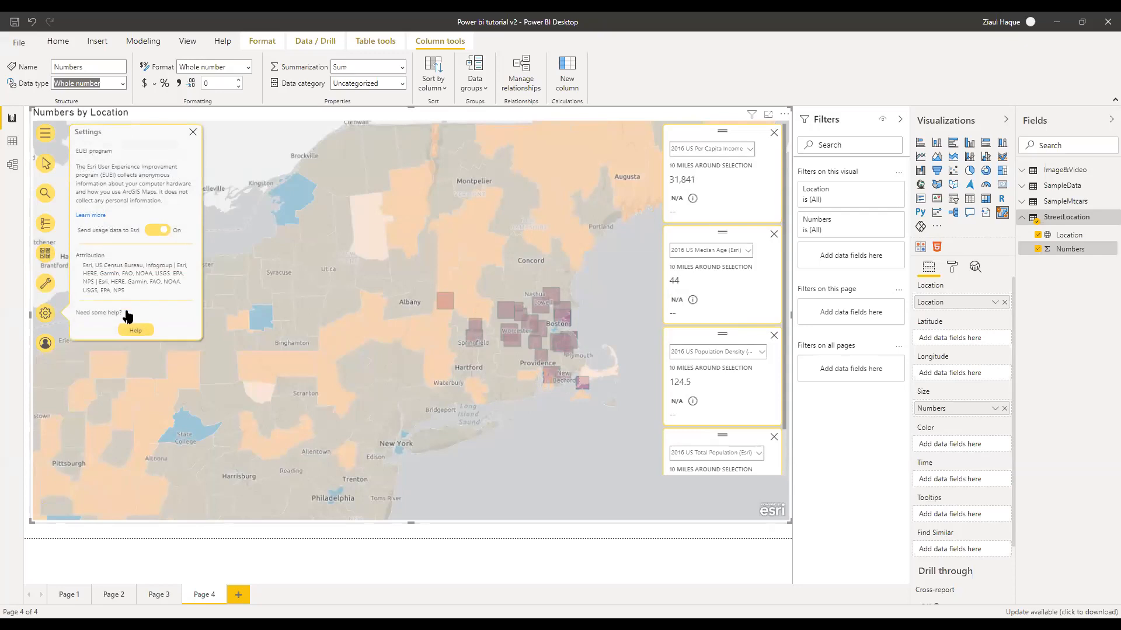
pyautogui.click(192, 132)
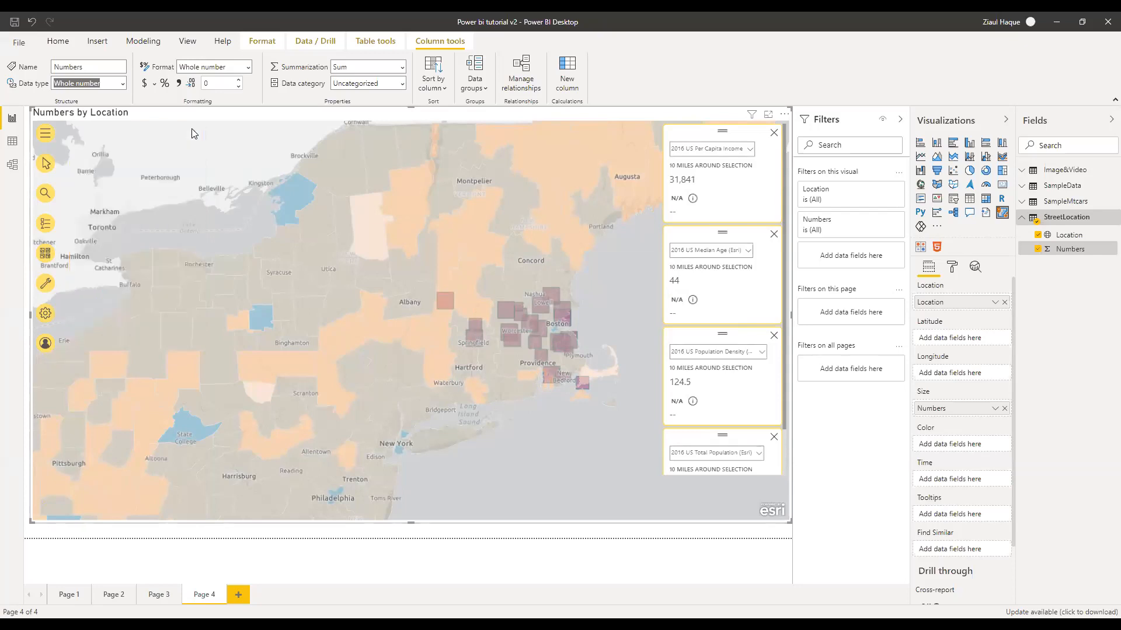
# Check the Layers legend for the median age bands, then zoom the map out
pyautogui.click(46, 135)
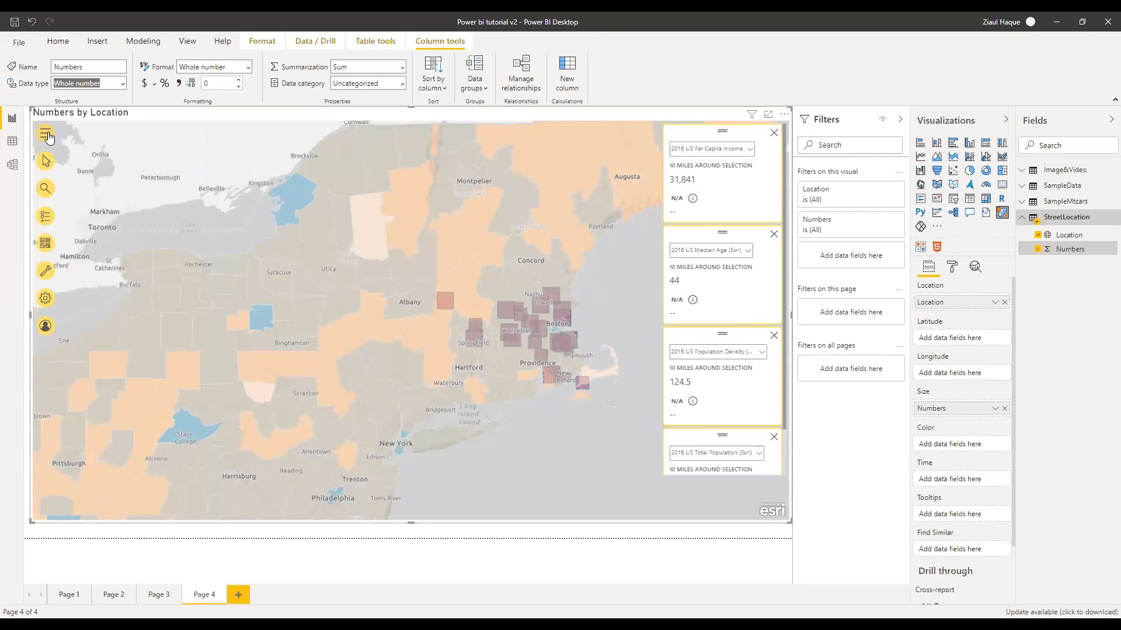
pyautogui.click(47, 135)
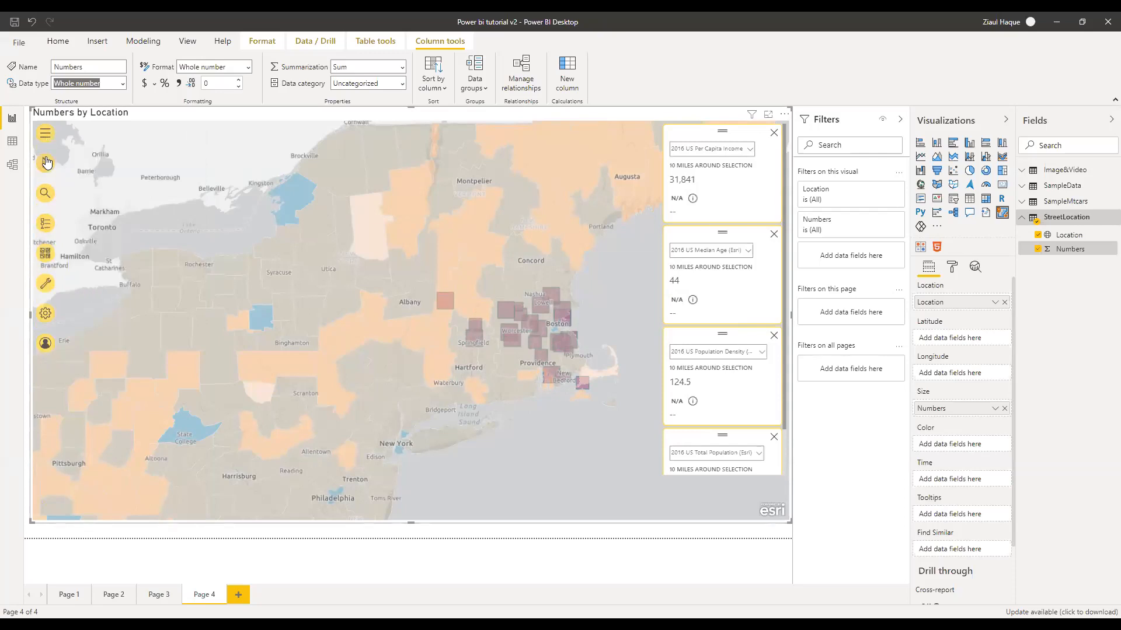
pyautogui.click(45, 224)
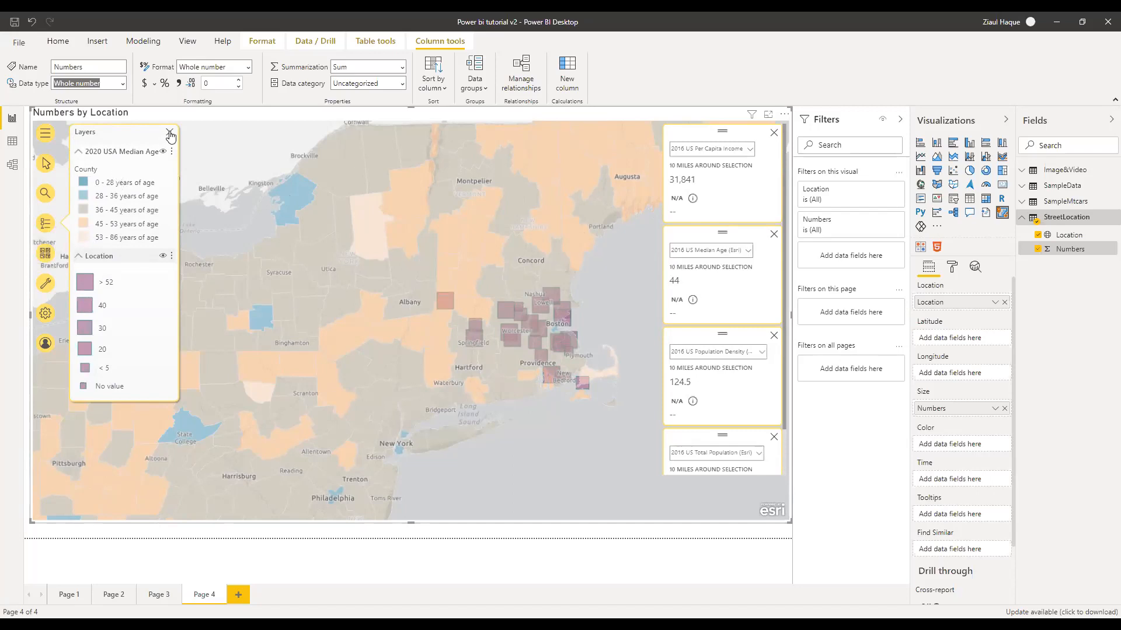
pyautogui.scroll(-1, 578, 447)
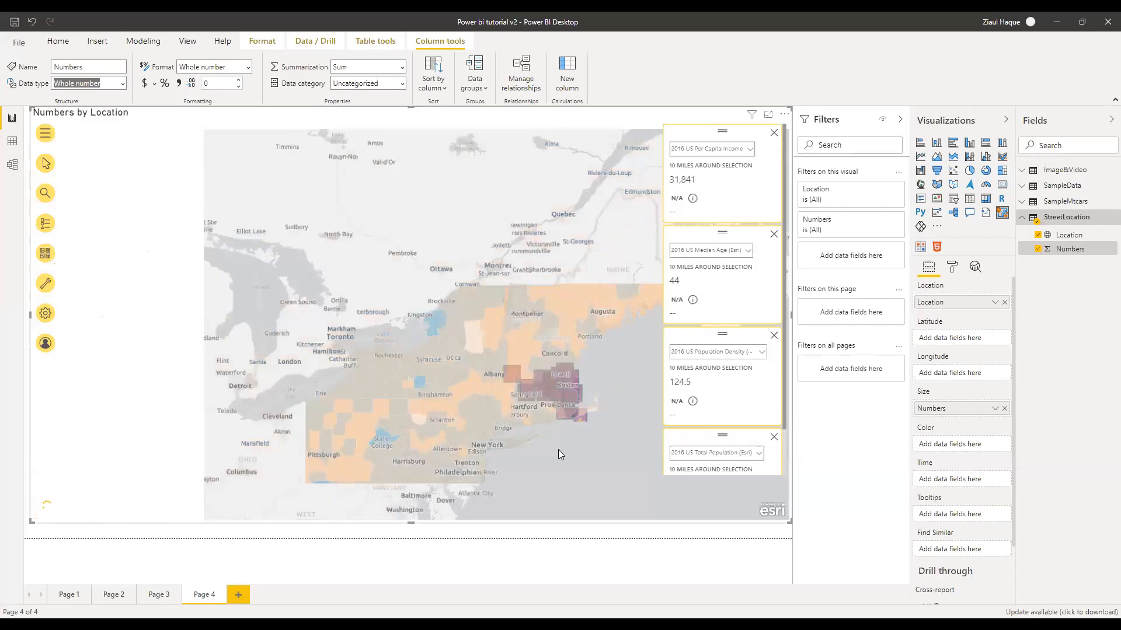
# Zoom in around New York and Boston, then deselect the map visual
pyautogui.scroll(1, 558, 452)
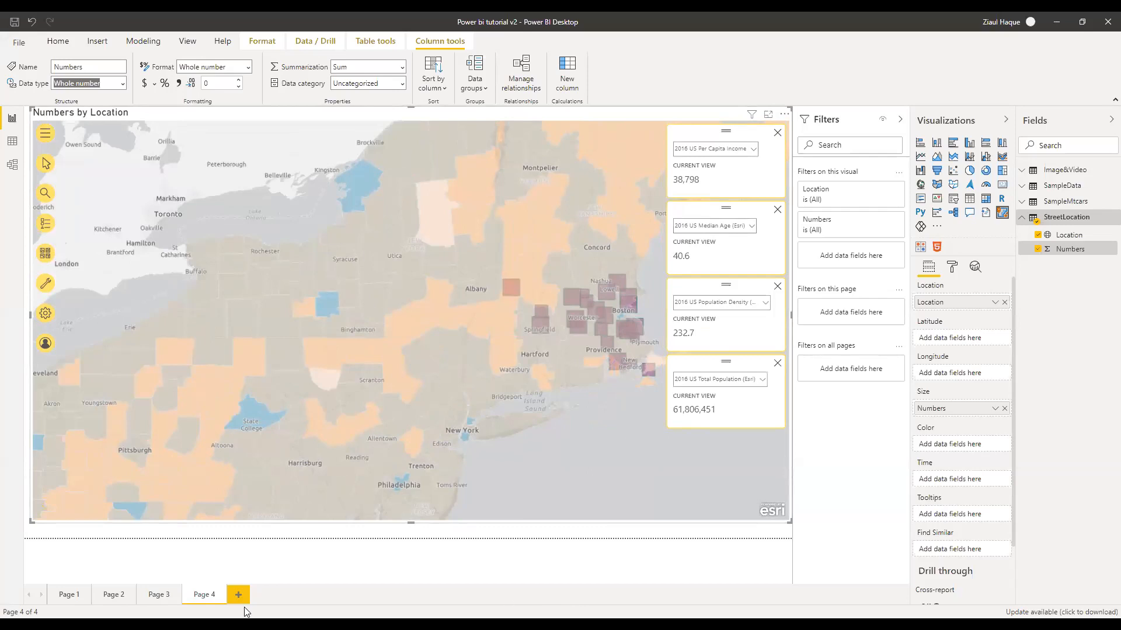
pyautogui.click(373, 555)
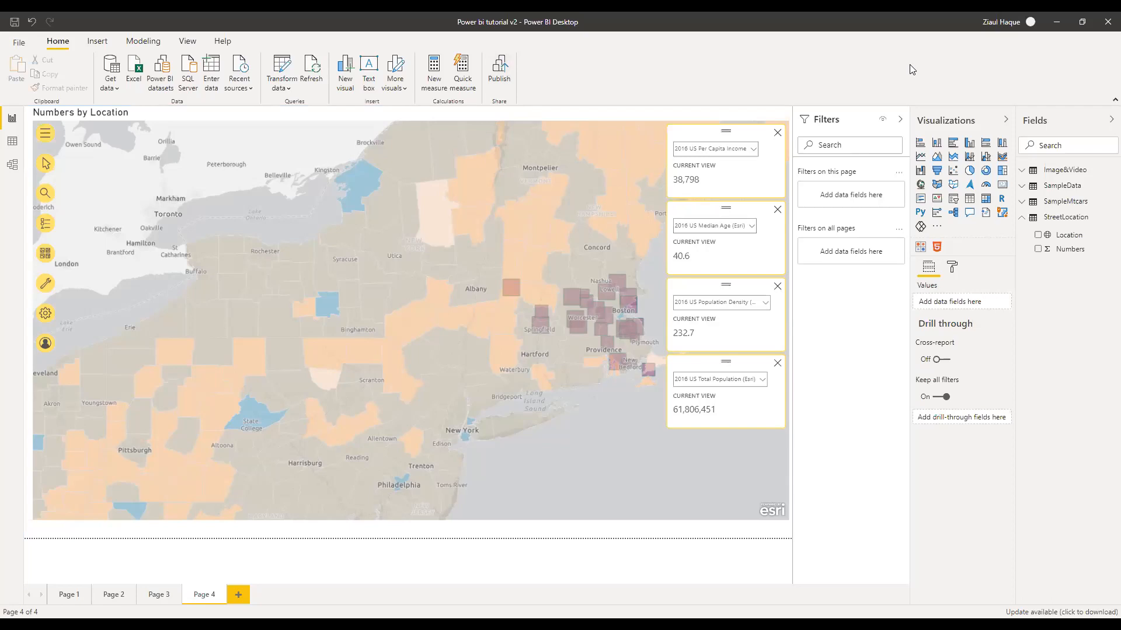
# Confirm the signed-in account and start publishing the report from Power BI Desktop
pyautogui.click(1008, 22)
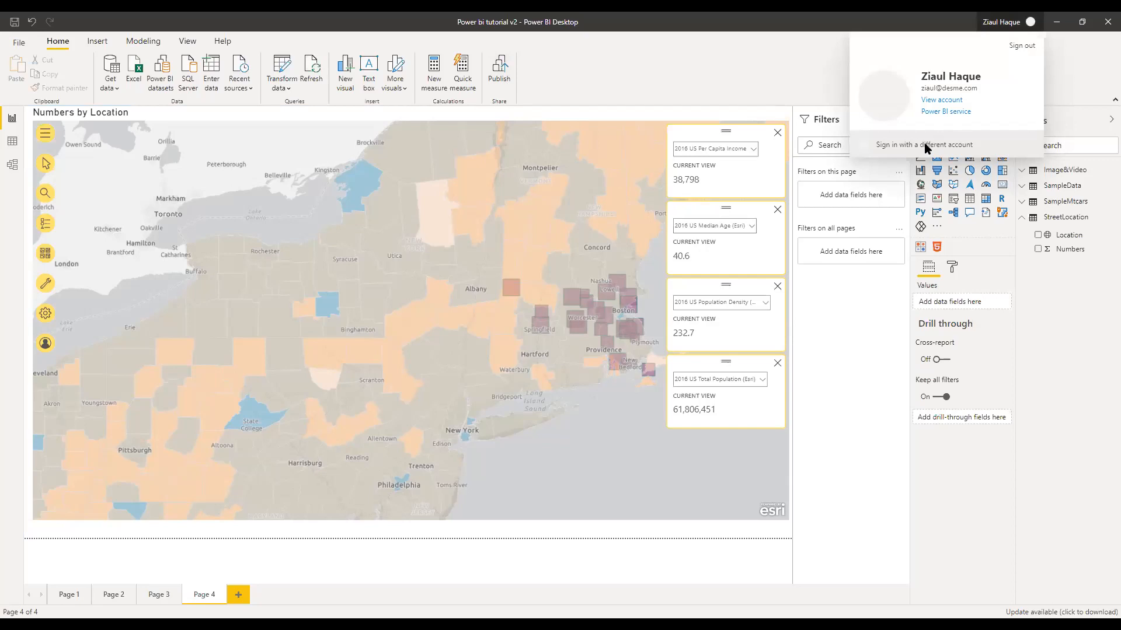
pyautogui.click(506, 67)
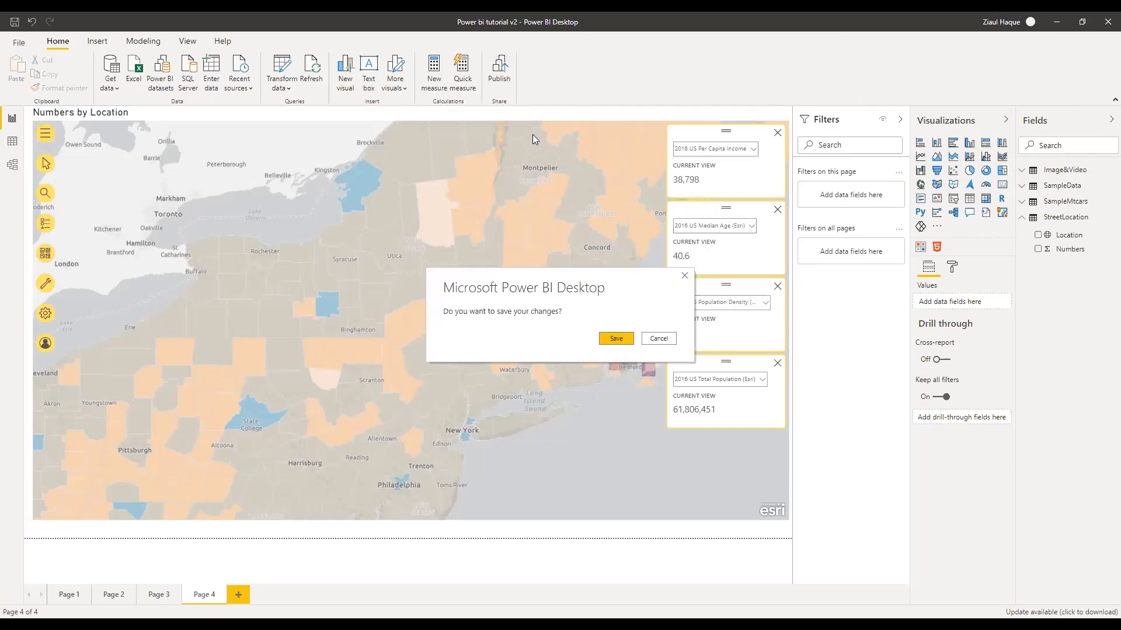
# Save the pending changes so the Publish to Power BI destination picker appears
pyautogui.press('Return')
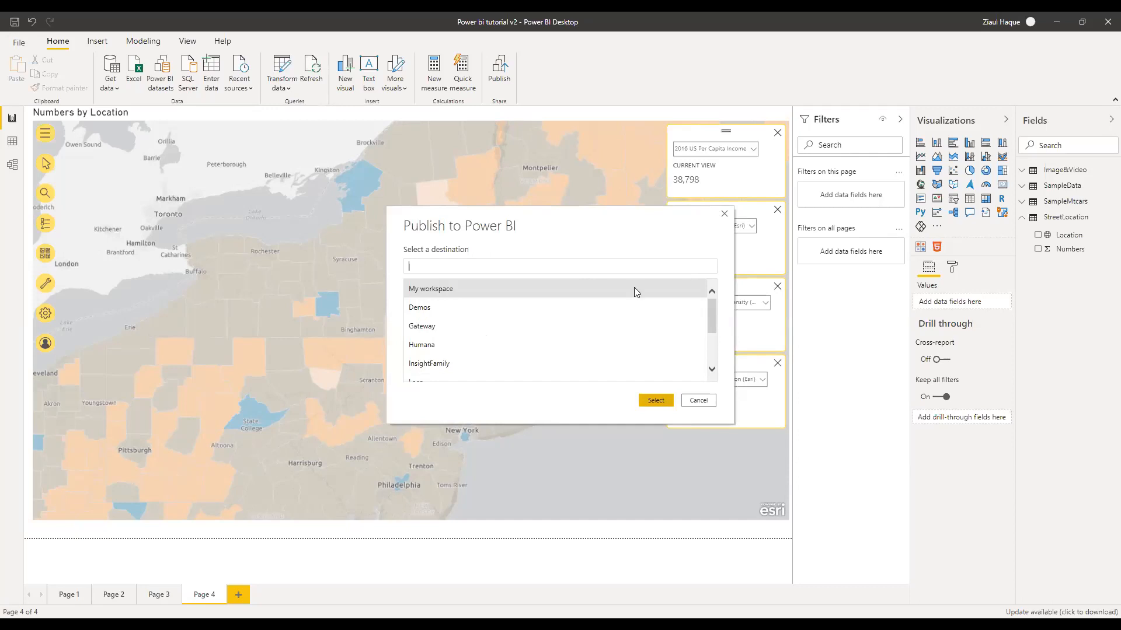
# Publish the report to My workspace, replacing the existing dataset, then minimise Power BI Desktop
pyautogui.click(655, 399)
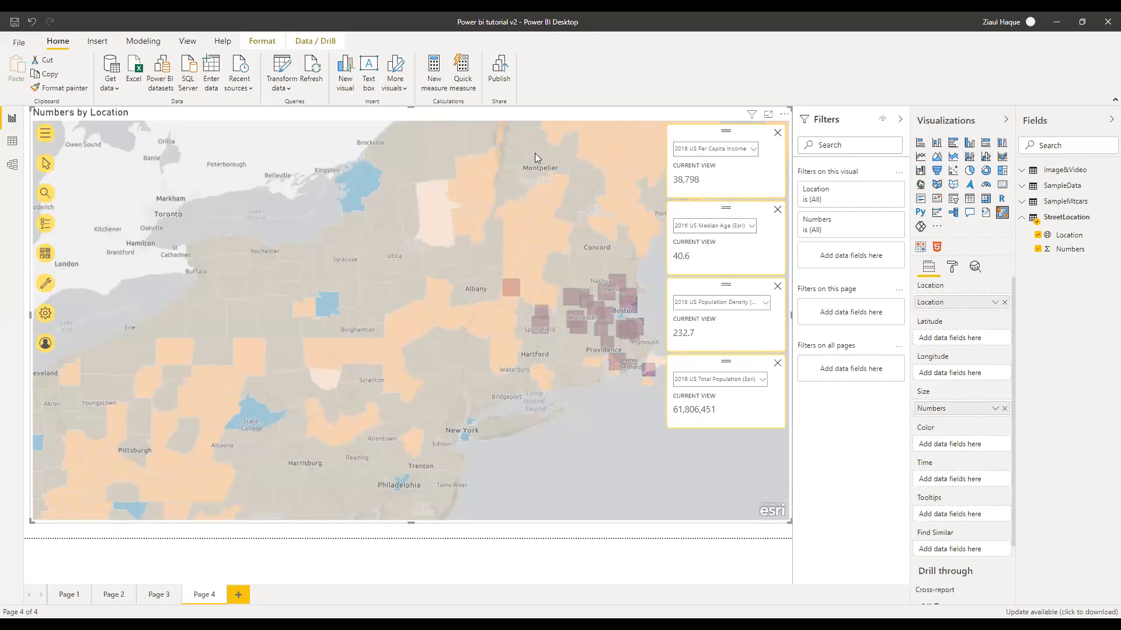
pyautogui.click(1057, 19)
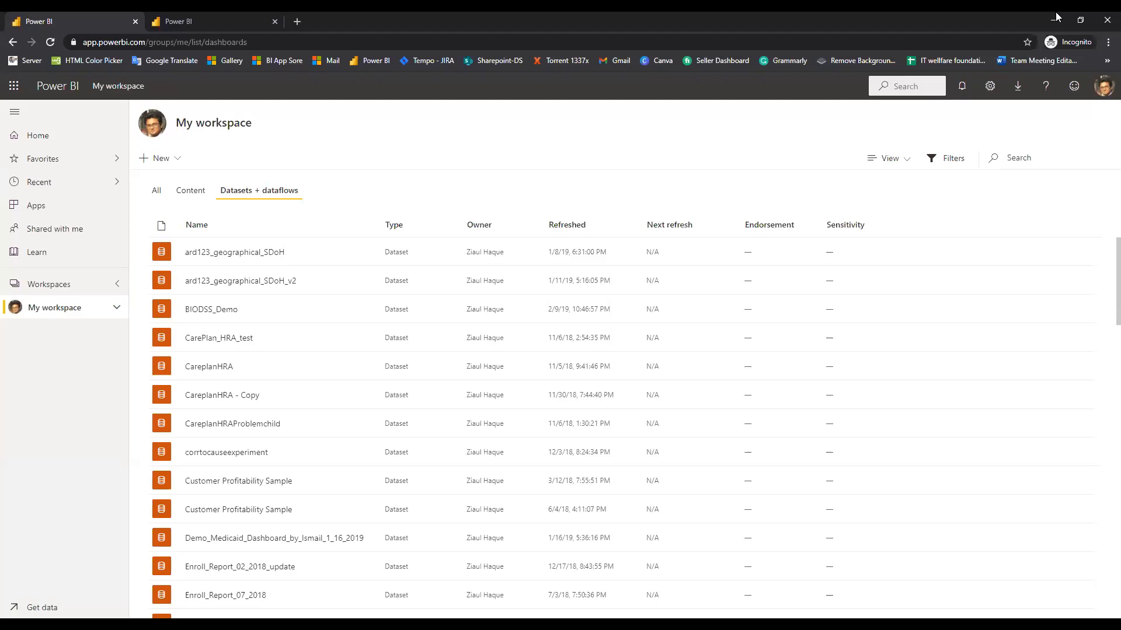
# Minimise the incognito Chrome window to reveal the published Power bi tutorial v2 report
pyautogui.click(1055, 19)
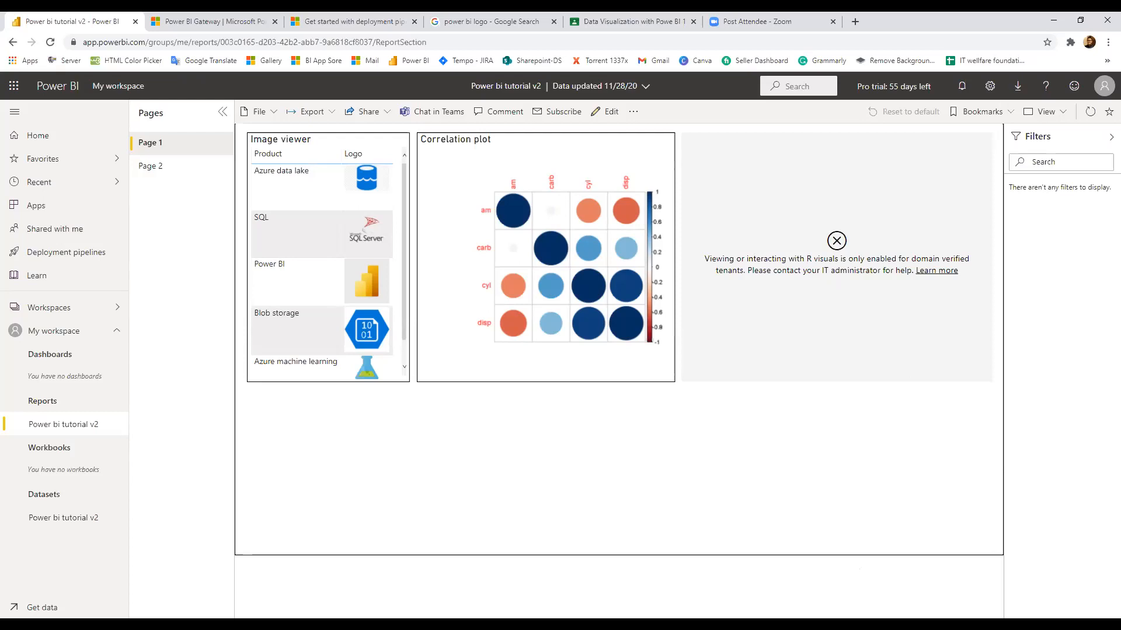
# Switch back from the report window to the incognito Power BI window
pyautogui.click(694, 546)
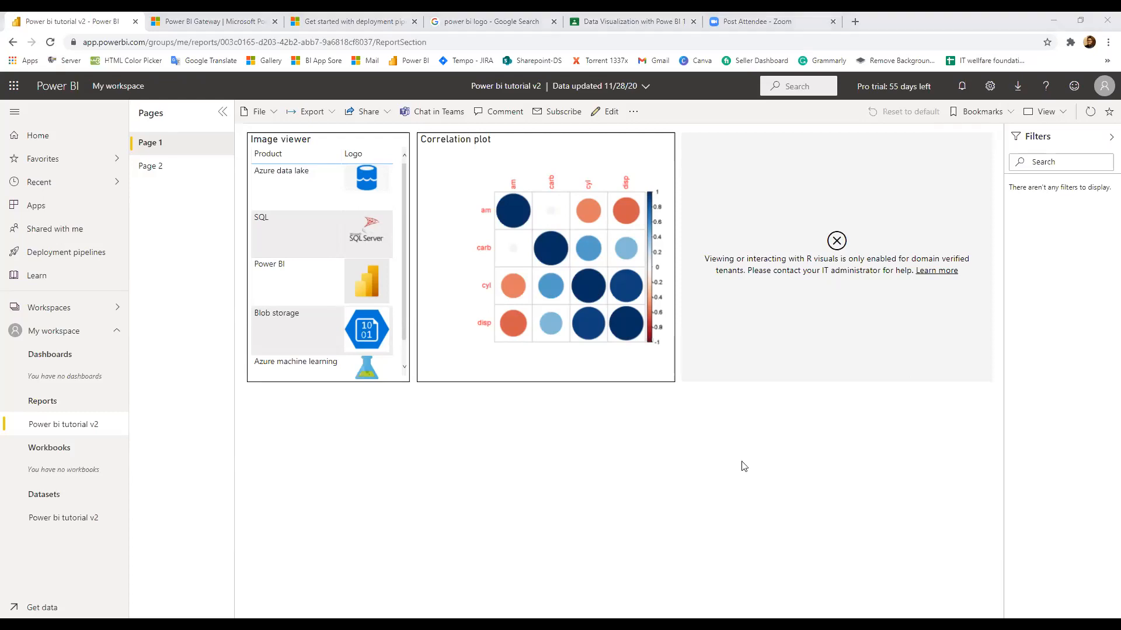
pyautogui.click(332, 320)
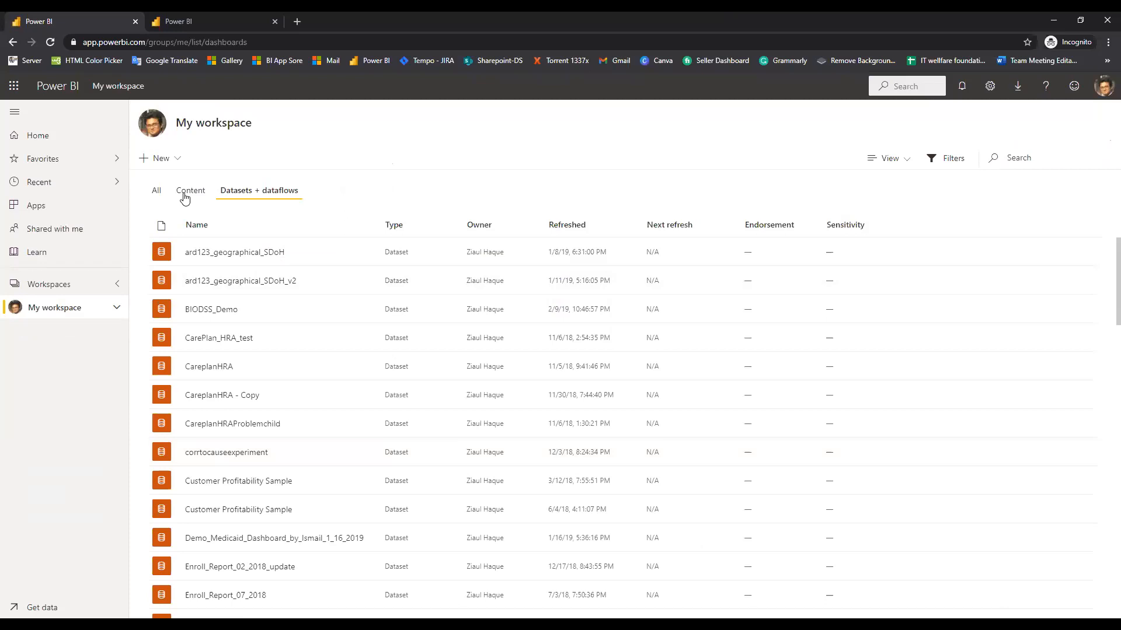
pyautogui.click(157, 195)
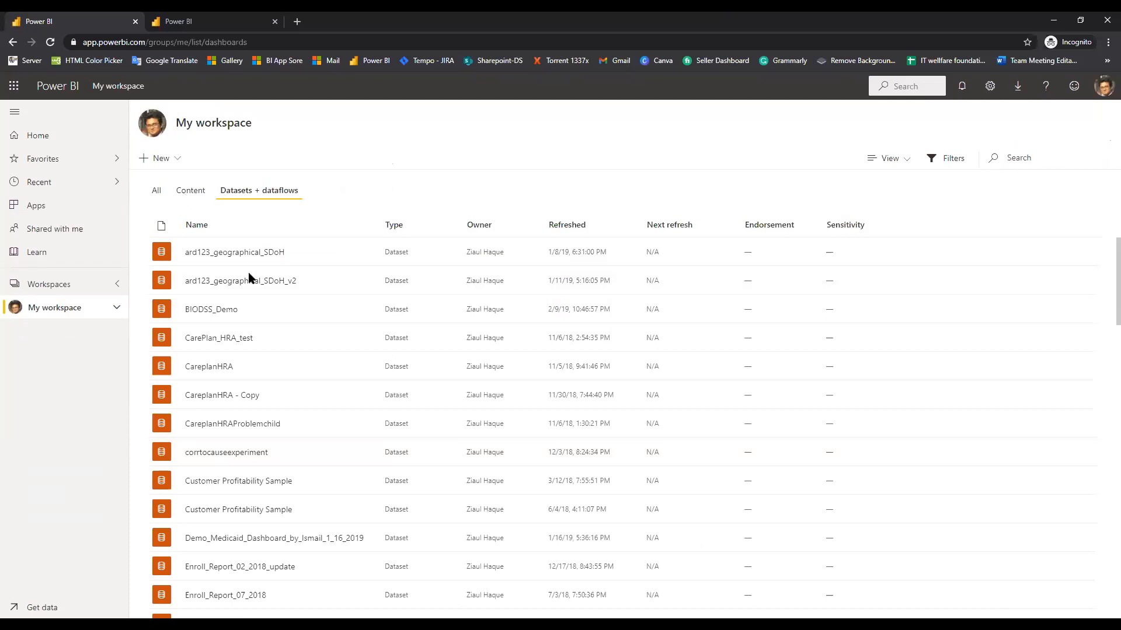
pyautogui.click(47, 138)
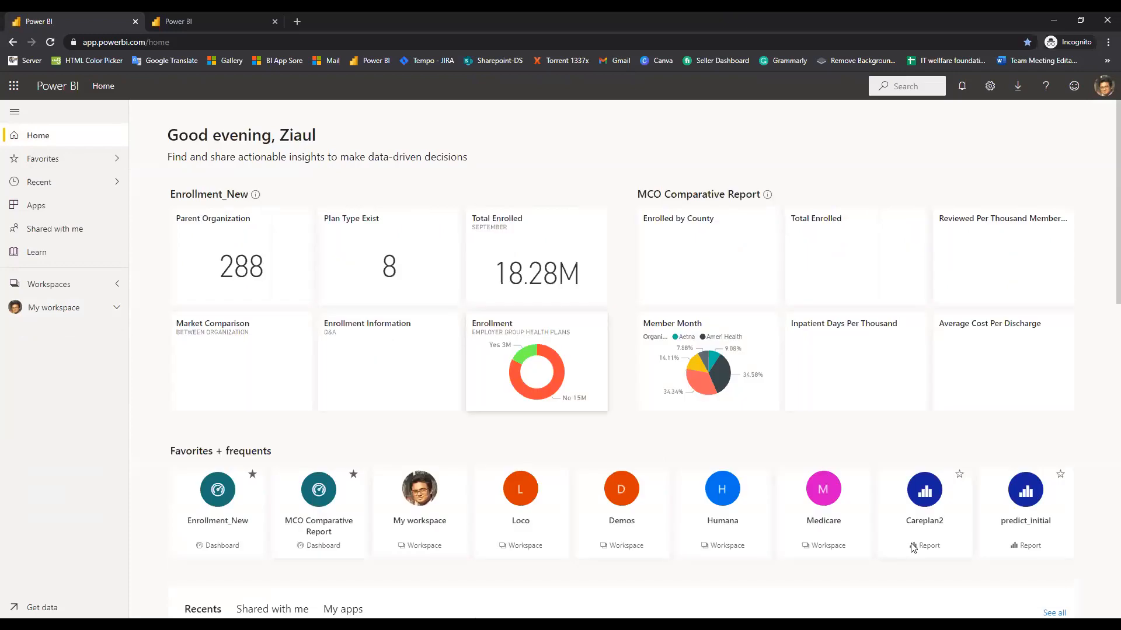
pyautogui.scroll(-3, 859, 464)
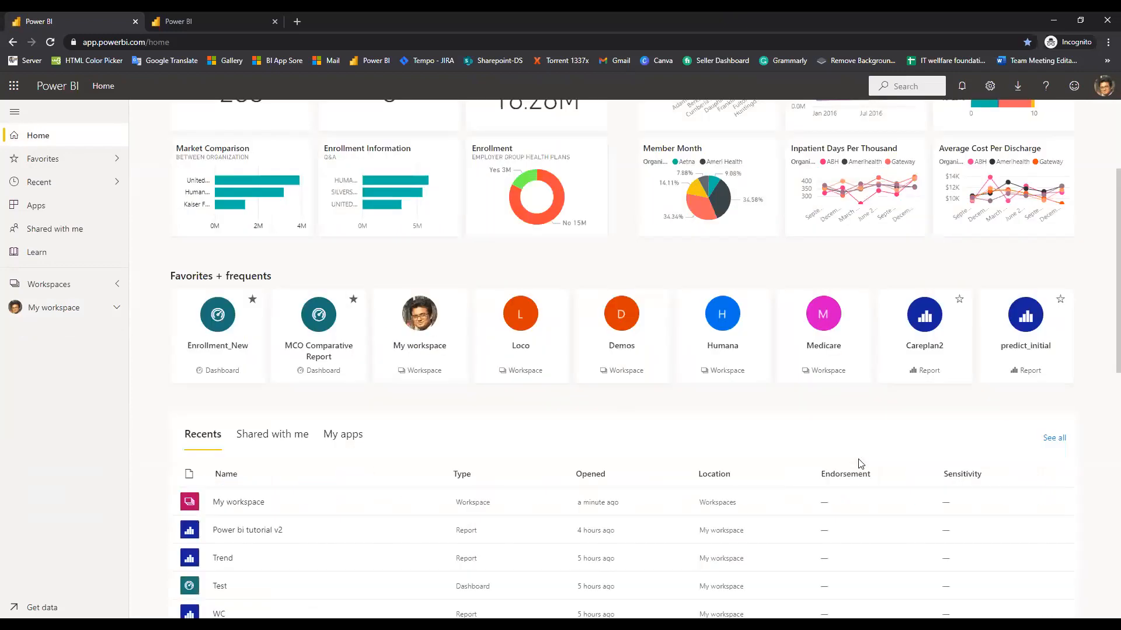
pyautogui.scroll(-10, 56, 281)
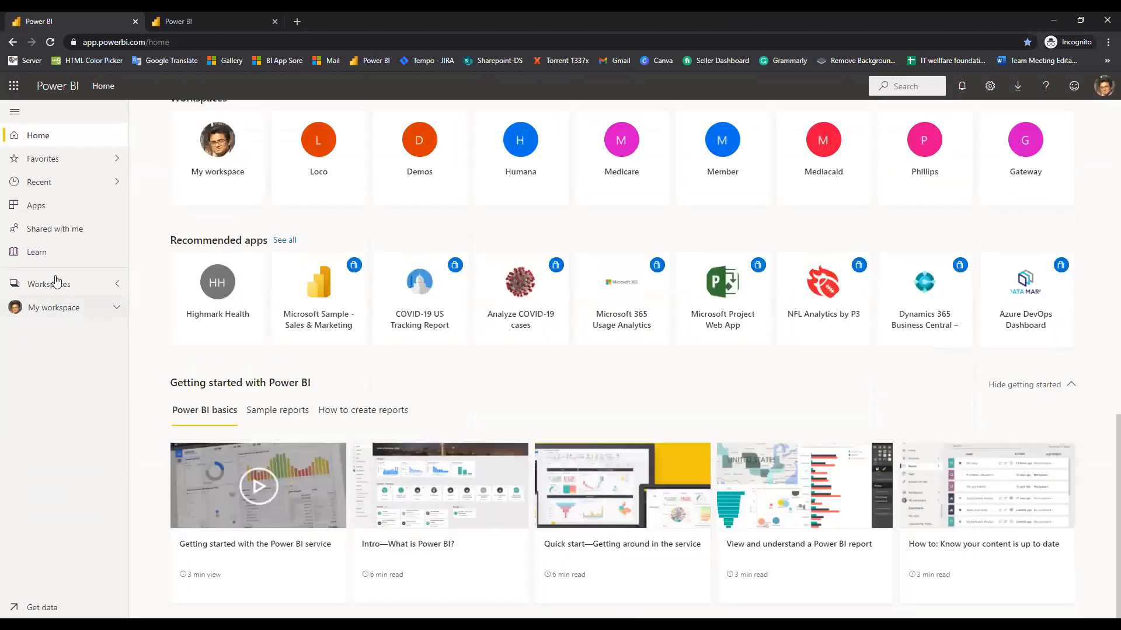
pyautogui.click(56, 283)
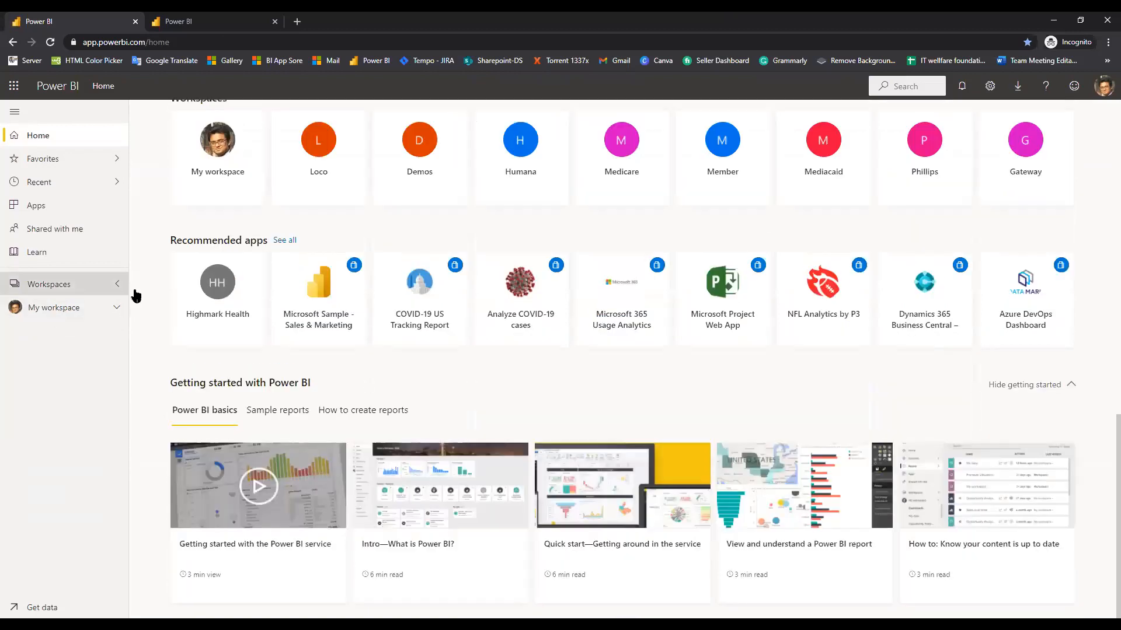
pyautogui.click(61, 309)
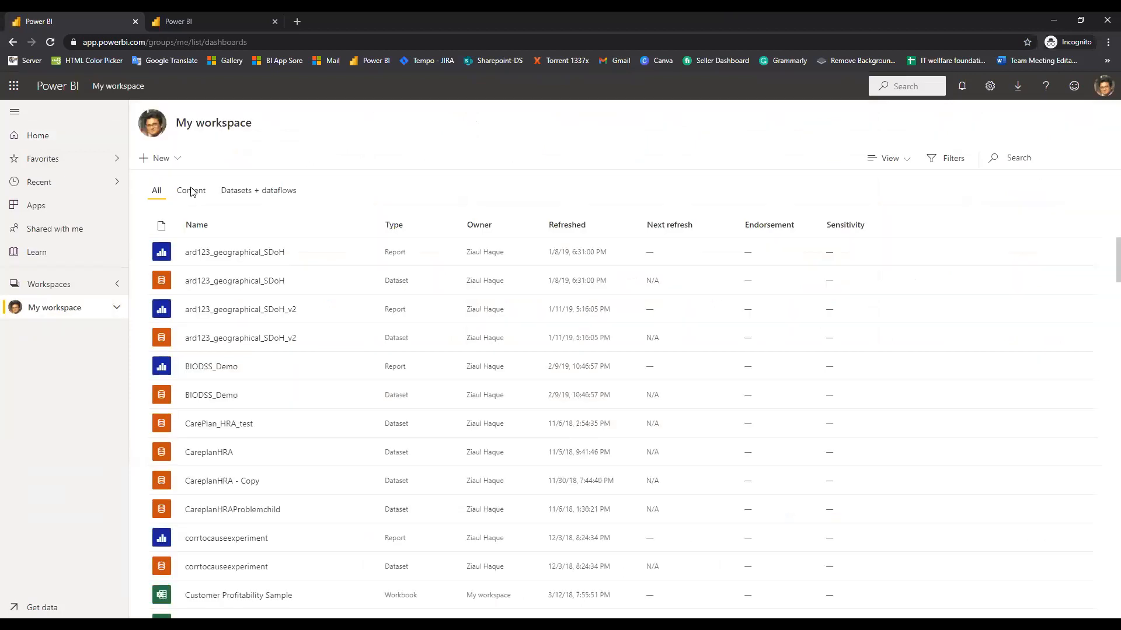
pyautogui.click(214, 184)
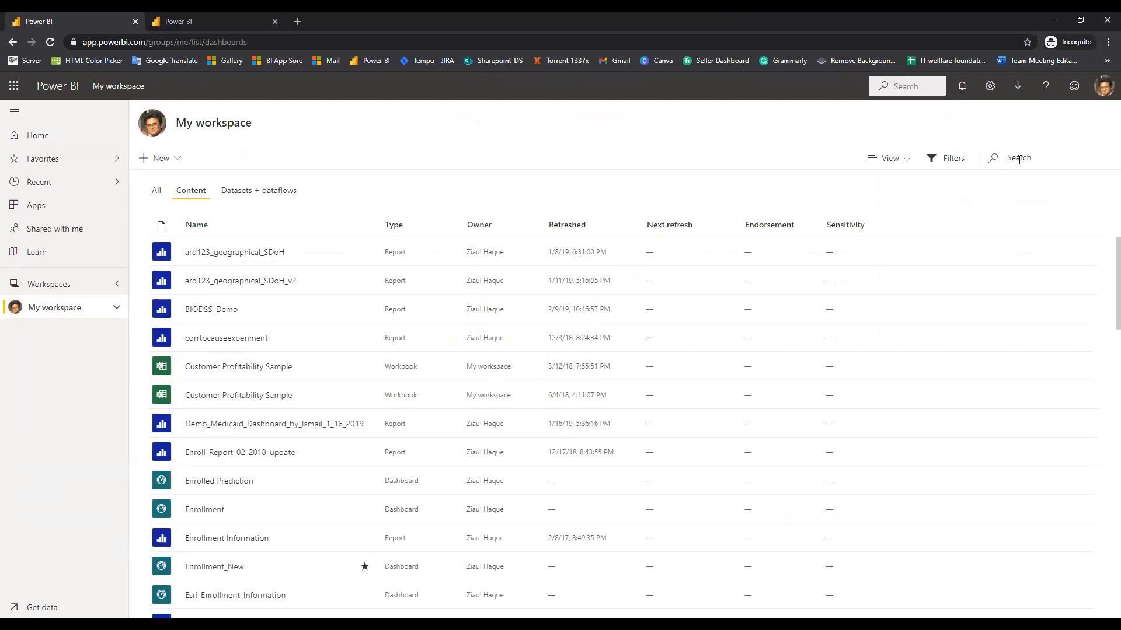
pyautogui.click(1019, 159)
pyautogui.write('power bi')
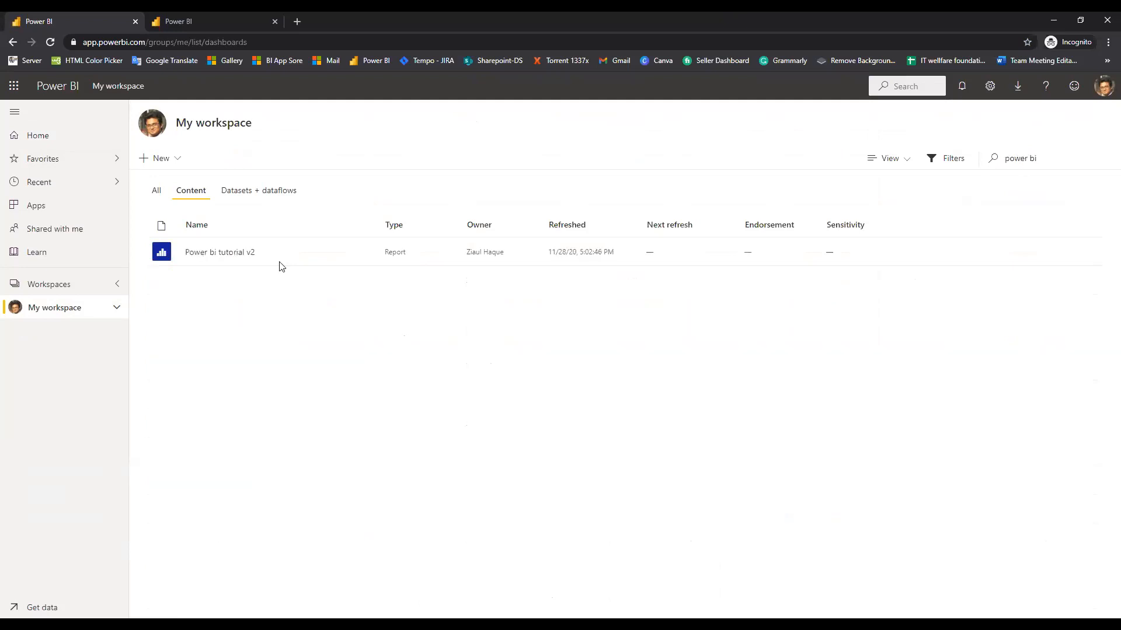
pyautogui.click(220, 252)
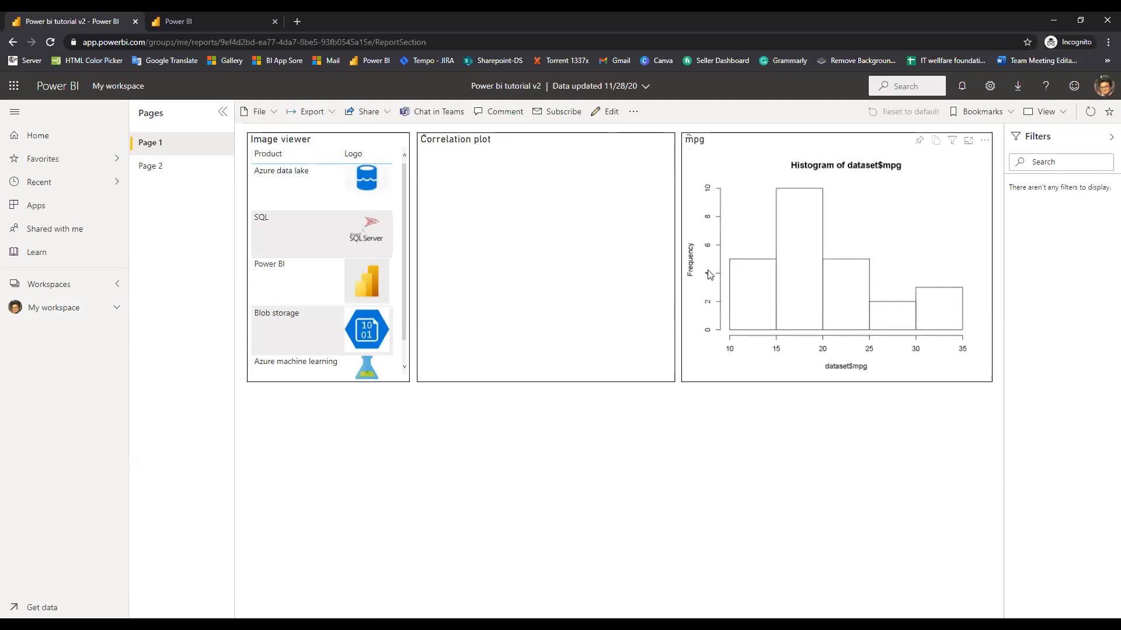
# Visit Page 2, return to Page 1, and reload so all three R visuals render
pyautogui.click(182, 169)
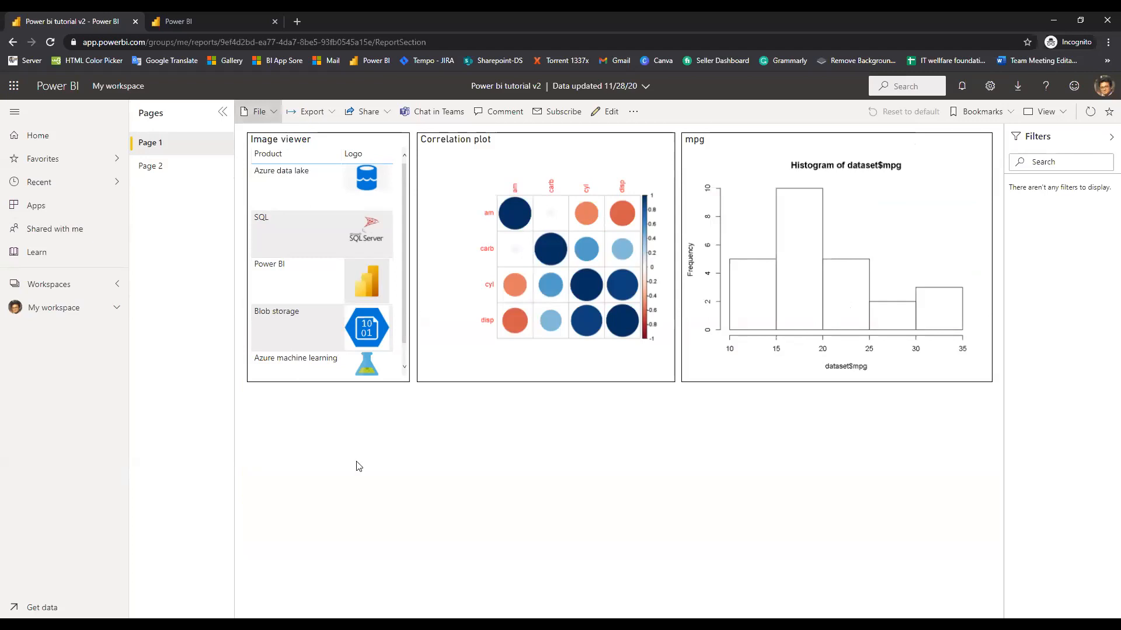
pyautogui.click(276, 116)
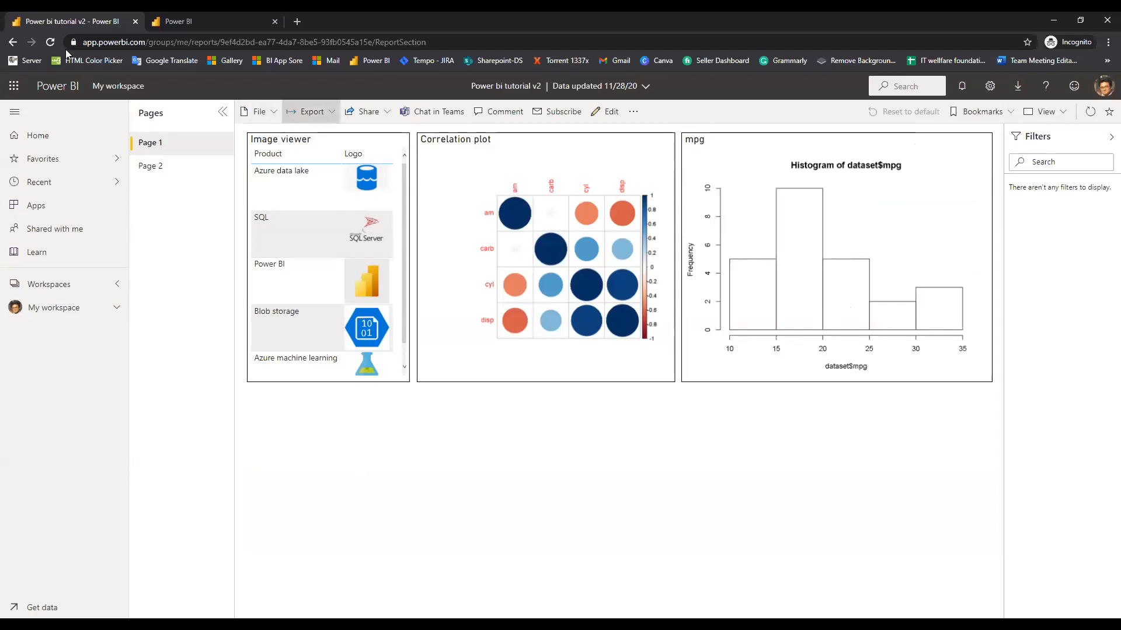
pyautogui.click(52, 42)
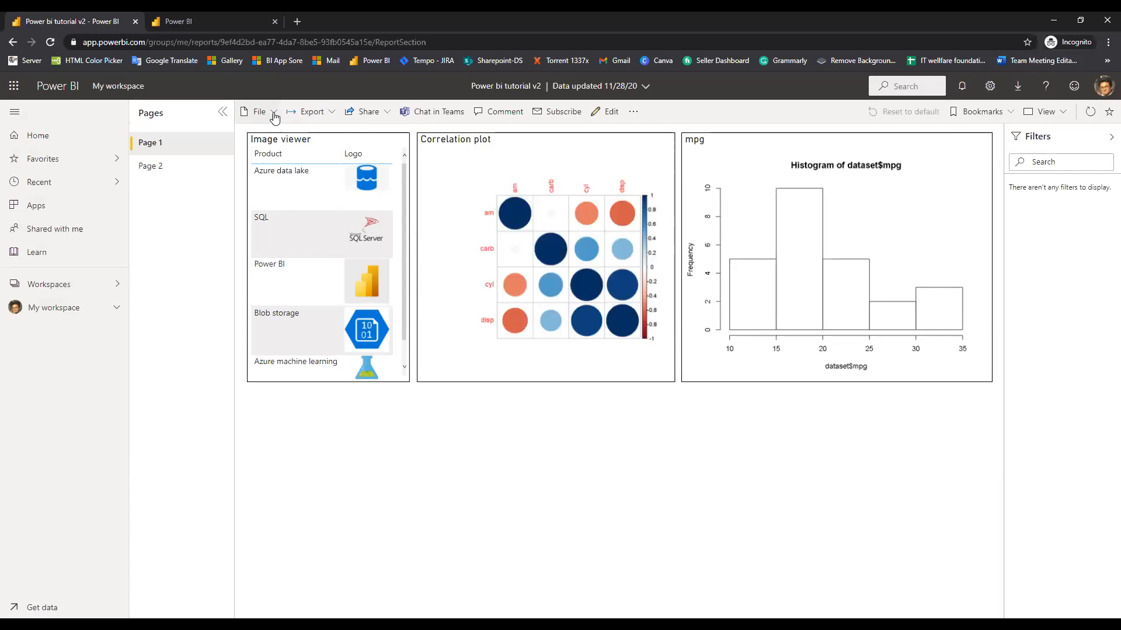
# Begin saving a copy of the report, then cancel the Save your report dialog
pyautogui.click(260, 111)
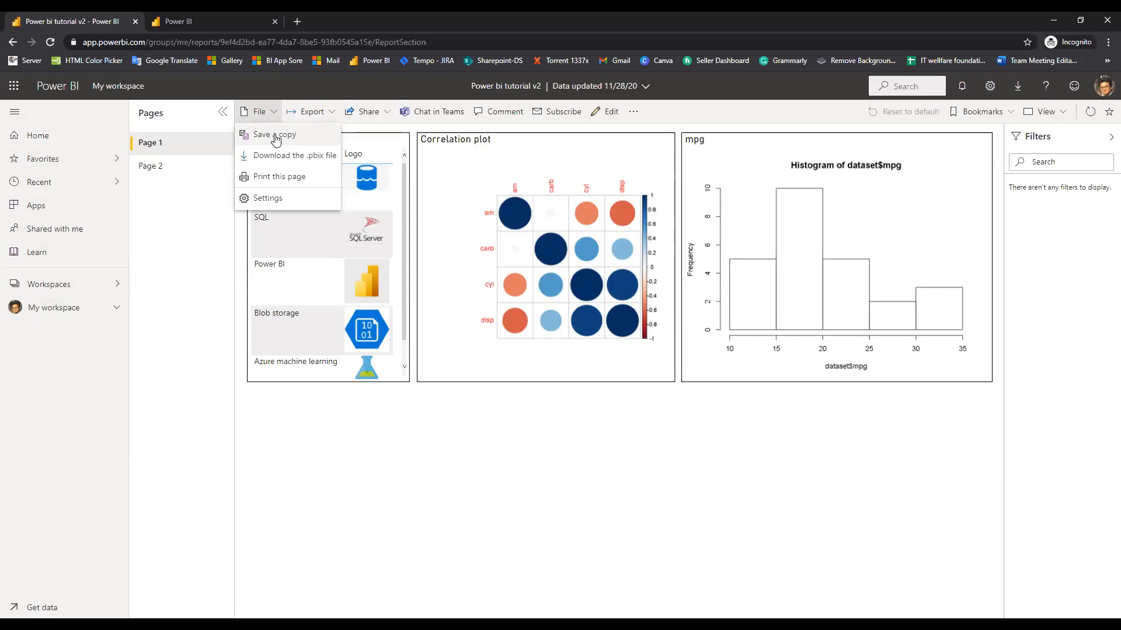
pyautogui.click(276, 138)
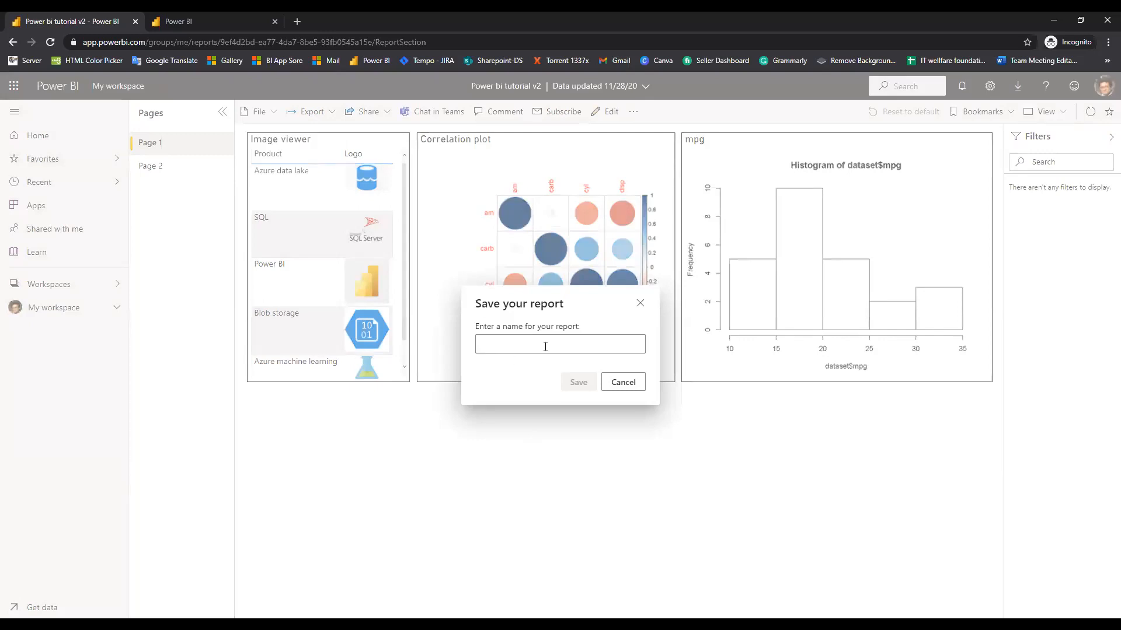
pyautogui.write('dshdjh')
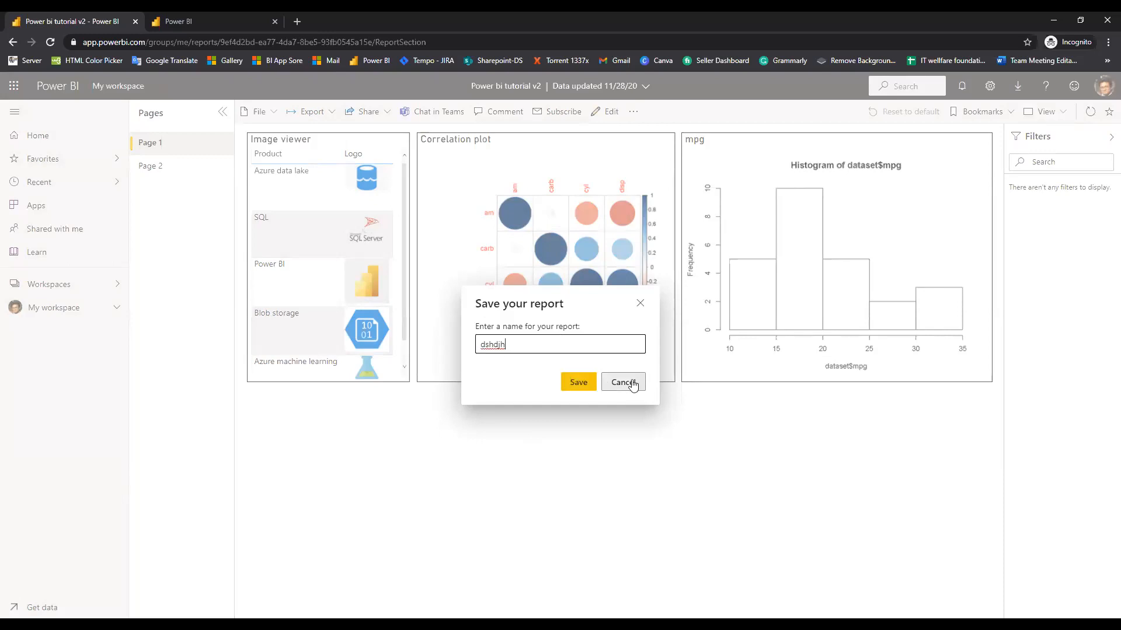
pyautogui.press('Escape')
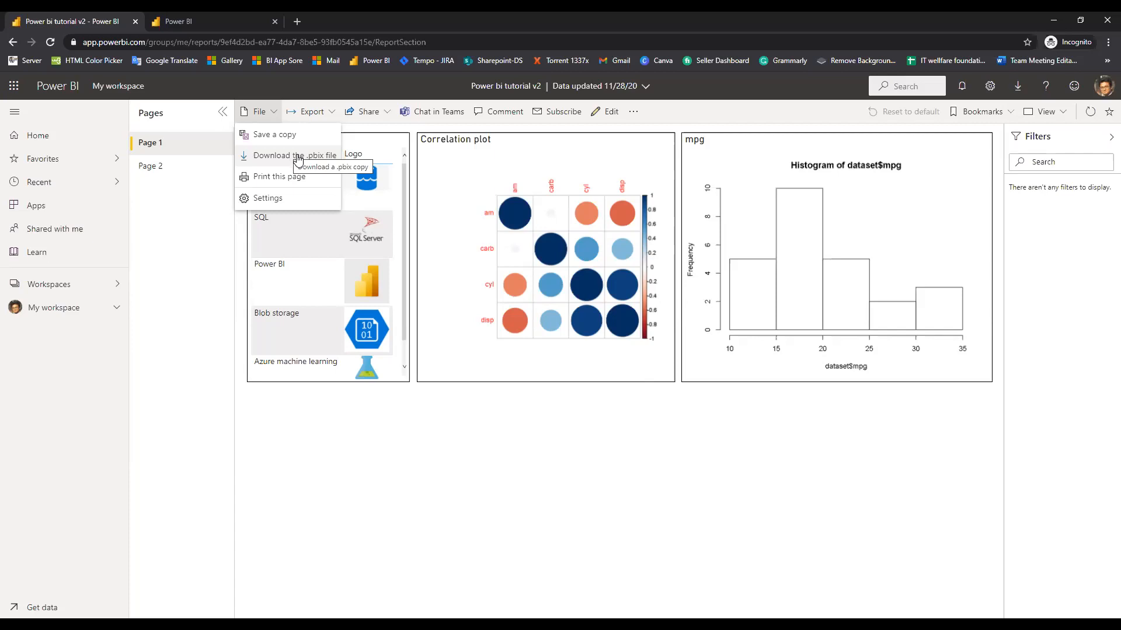
# Download Power bi tutorial v2 as a .pbix file and dismiss the save dialog
pyautogui.click(298, 157)
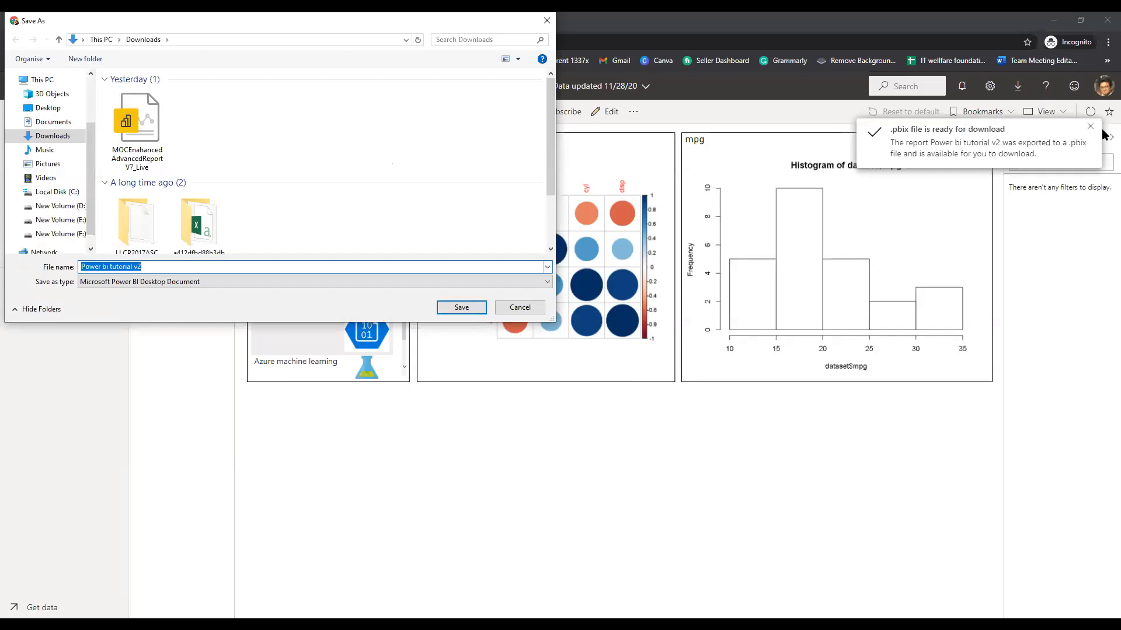
pyautogui.press('Escape')
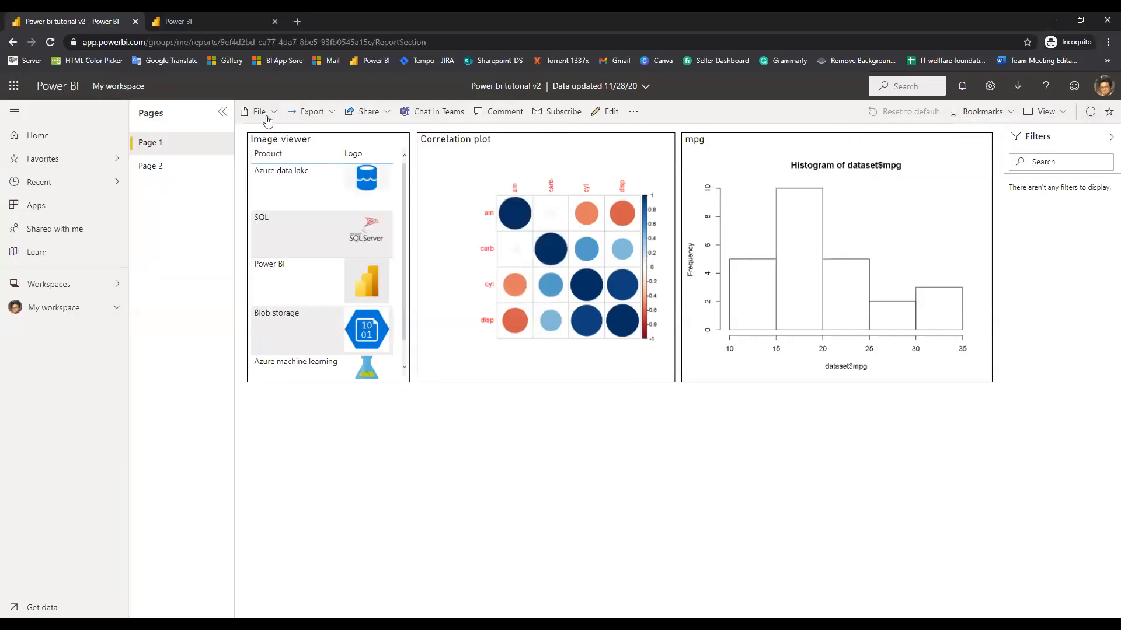
pyautogui.click(266, 114)
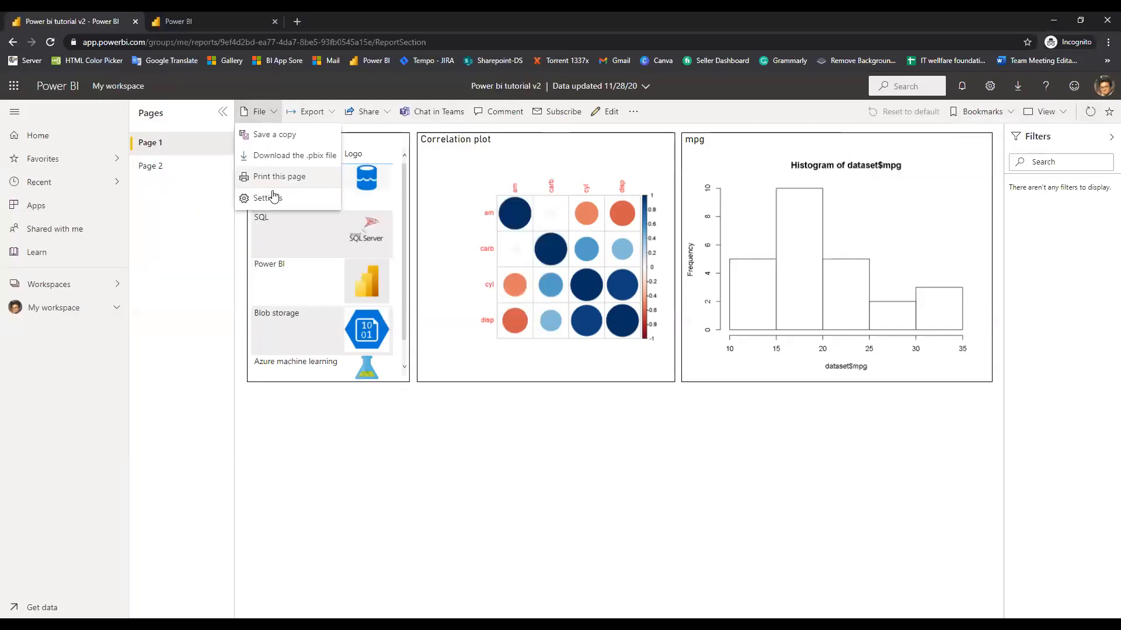
# Export the report to PowerPoint using Current Values
pyautogui.click(329, 113)
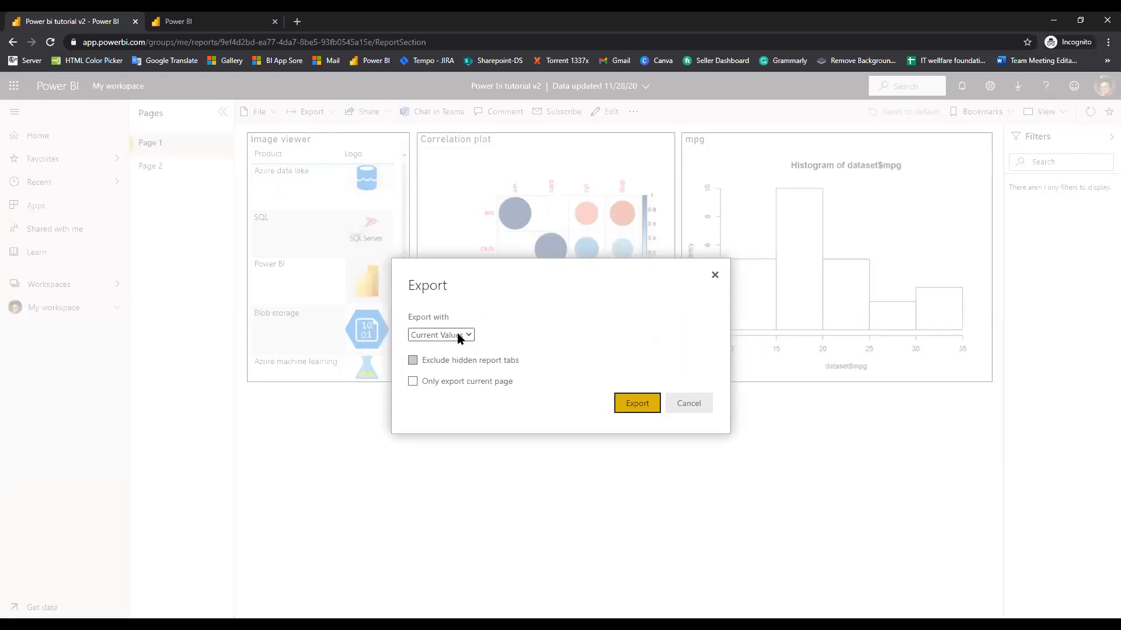
pyautogui.click(458, 336)
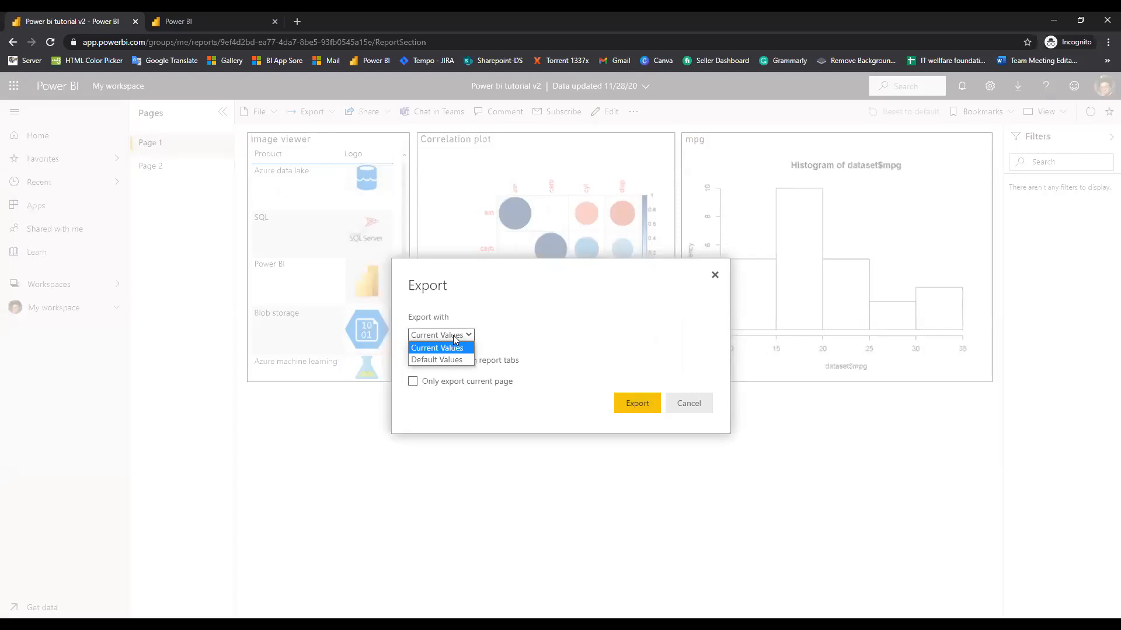
pyautogui.click(429, 384)
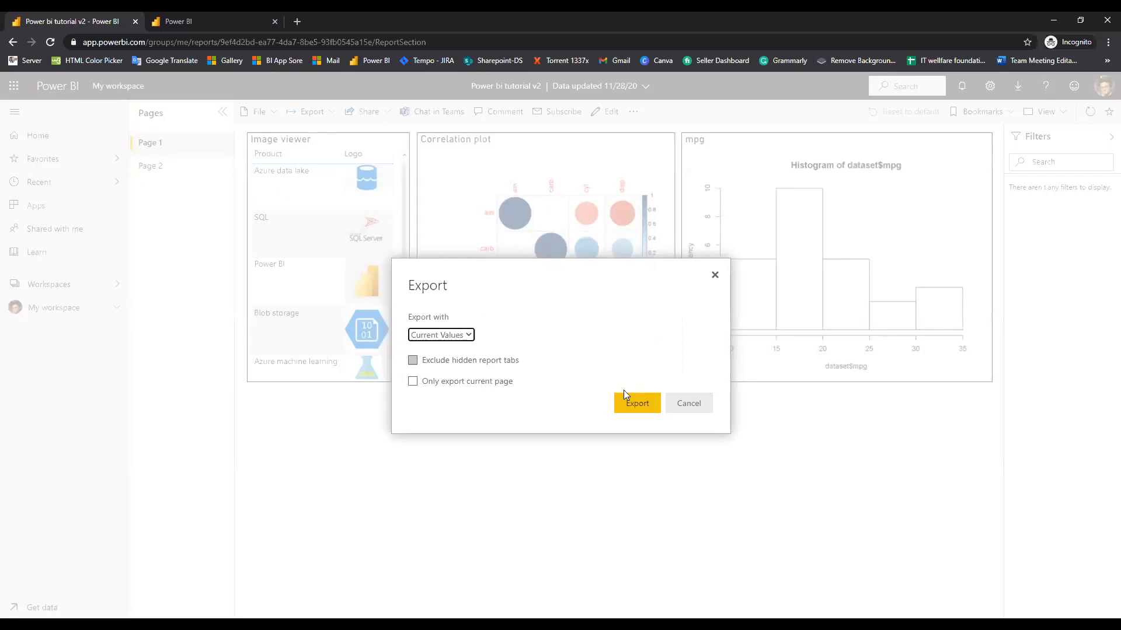
pyautogui.click(636, 409)
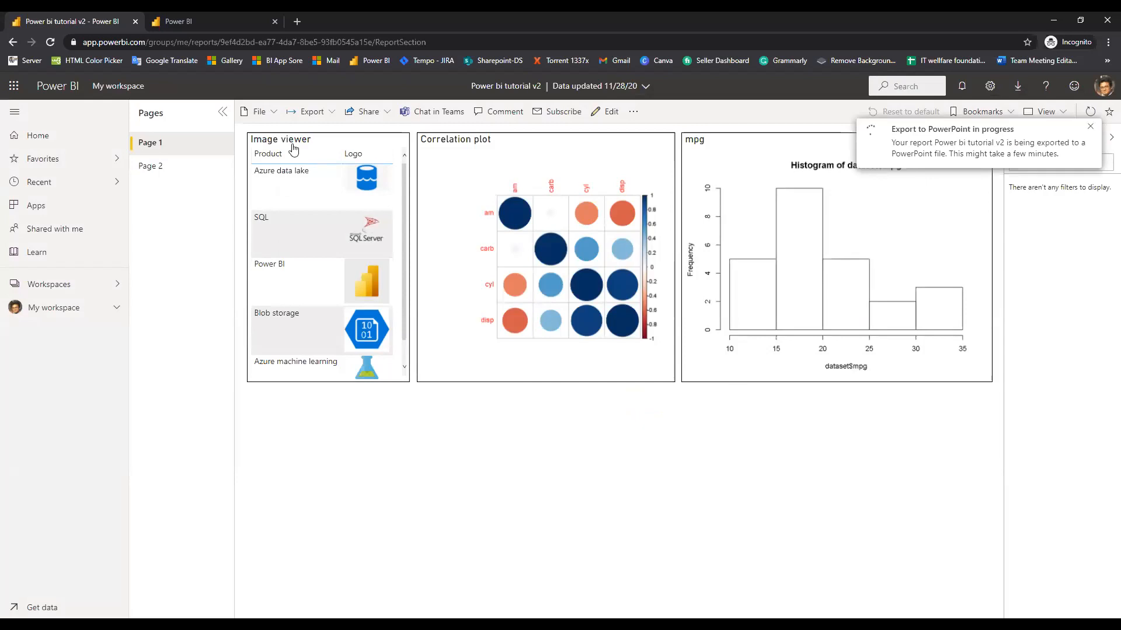
# Open the Share report pane for Power bi tutorial v2
pyautogui.click(315, 114)
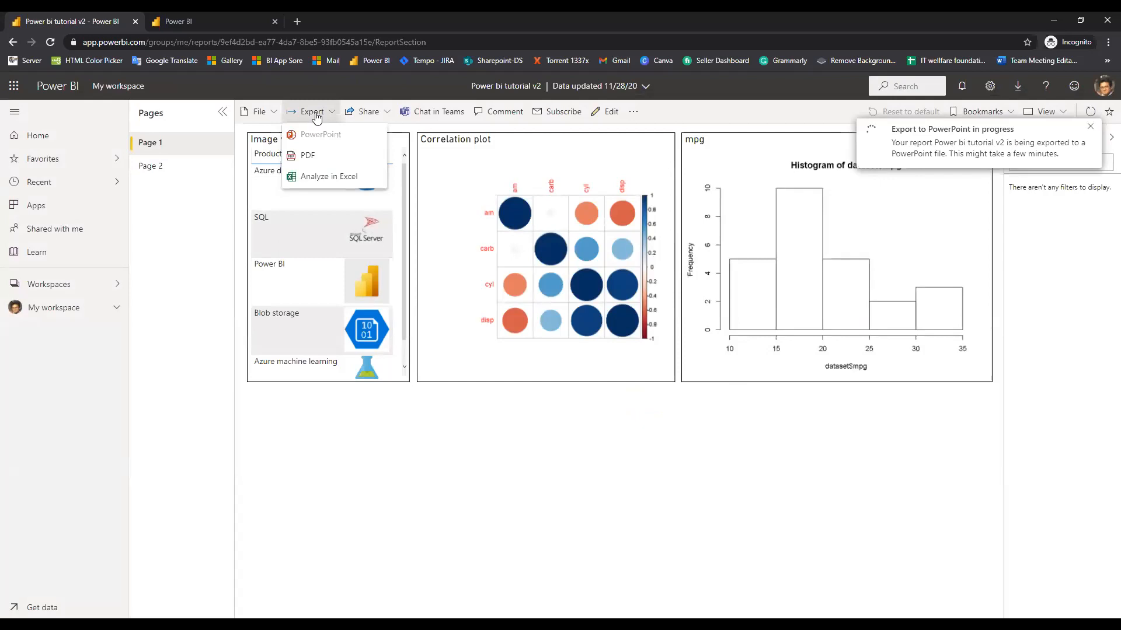
pyautogui.click(318, 117)
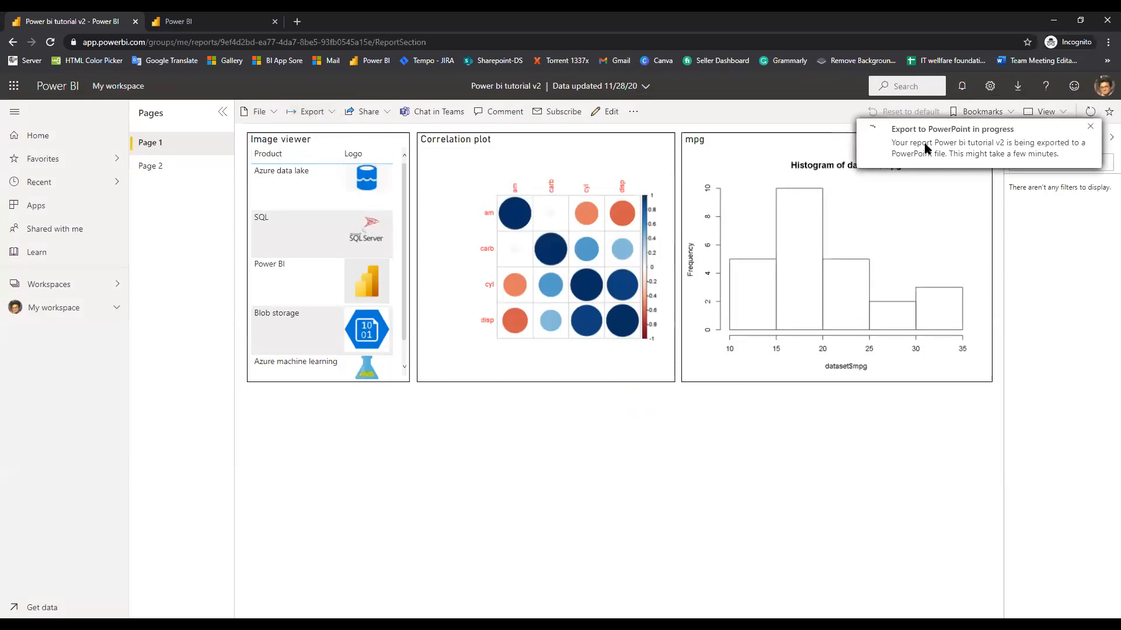
pyautogui.click(323, 117)
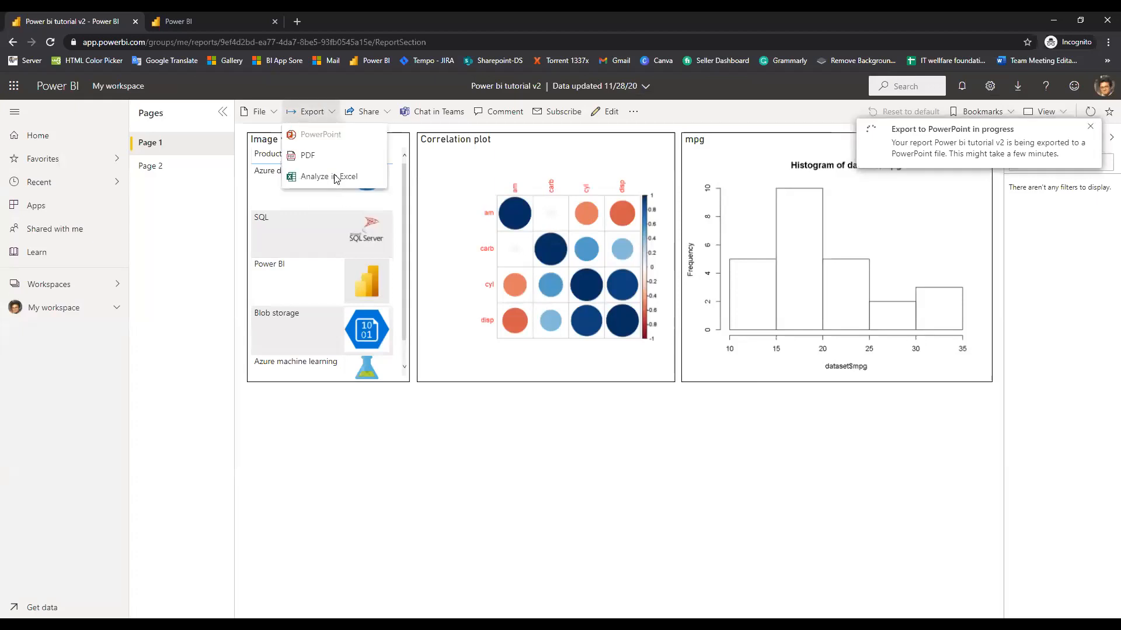
pyautogui.click(383, 112)
pyautogui.click(383, 113)
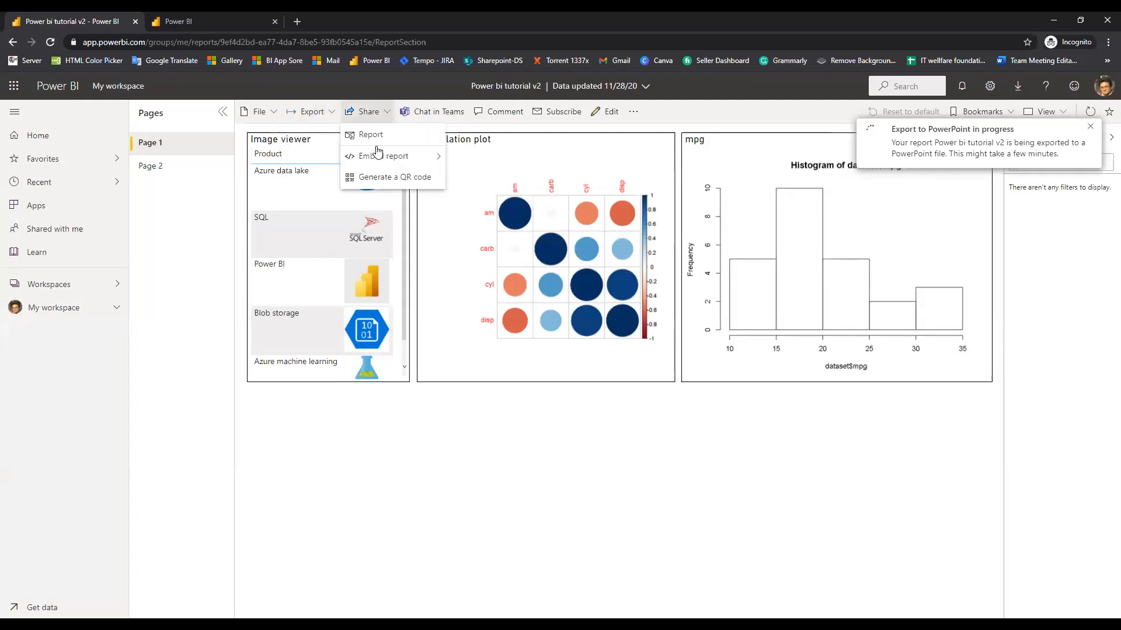
pyautogui.moveTo(377, 154)
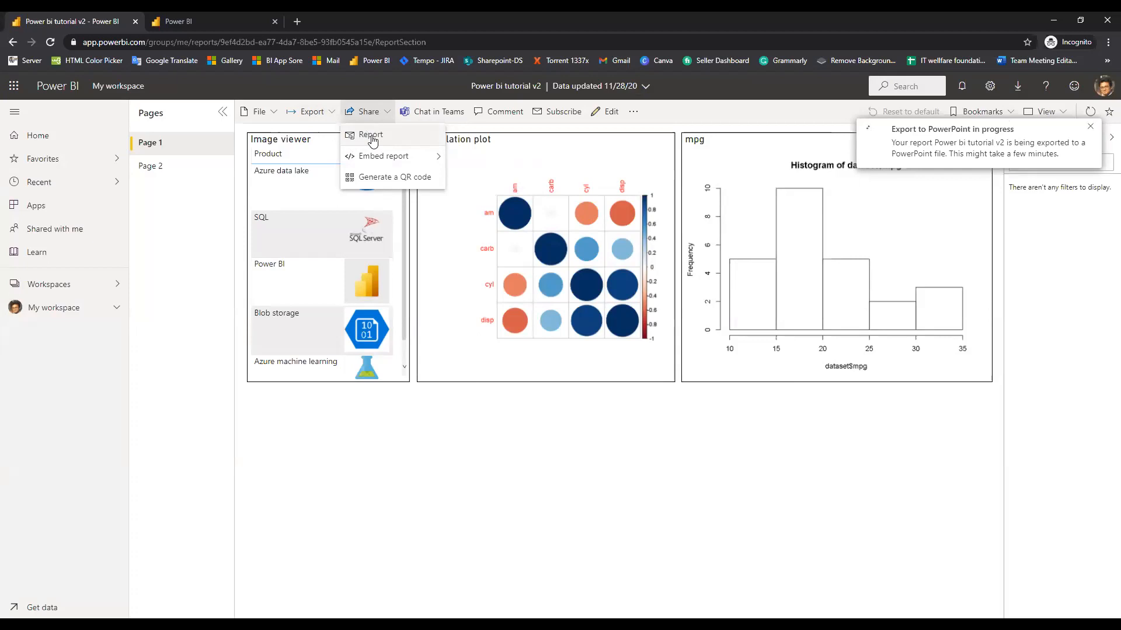
pyautogui.click(1070, 256)
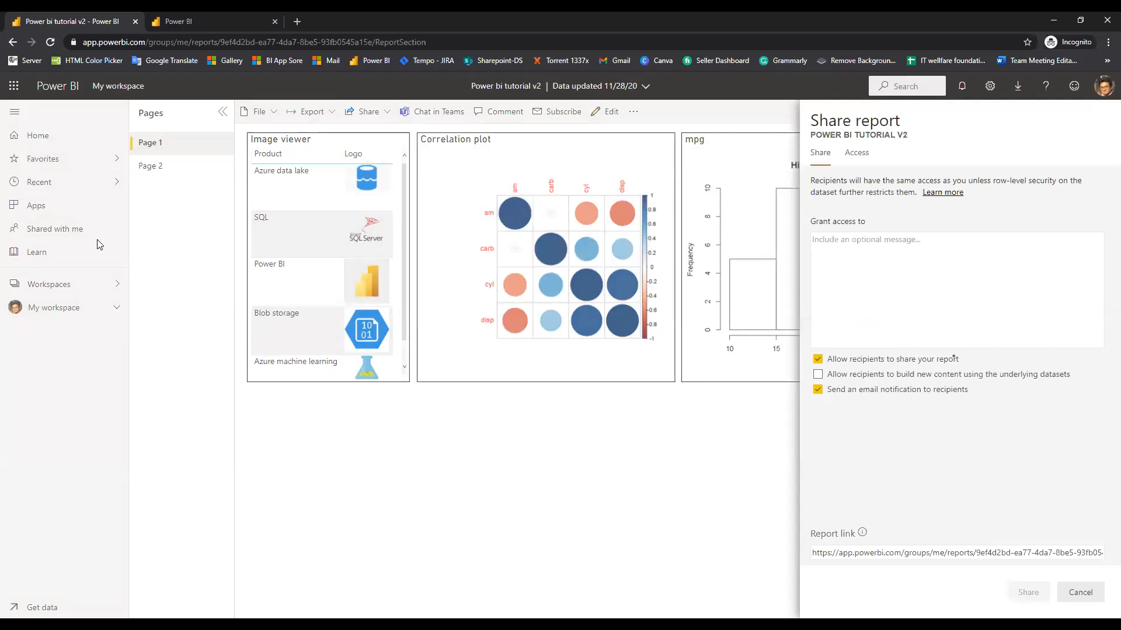
# Save the Power bi tutorial v2 .pptx export and open the downloaded deck in PowerPoint
pyautogui.press('Return')
pyautogui.click(72, 605)
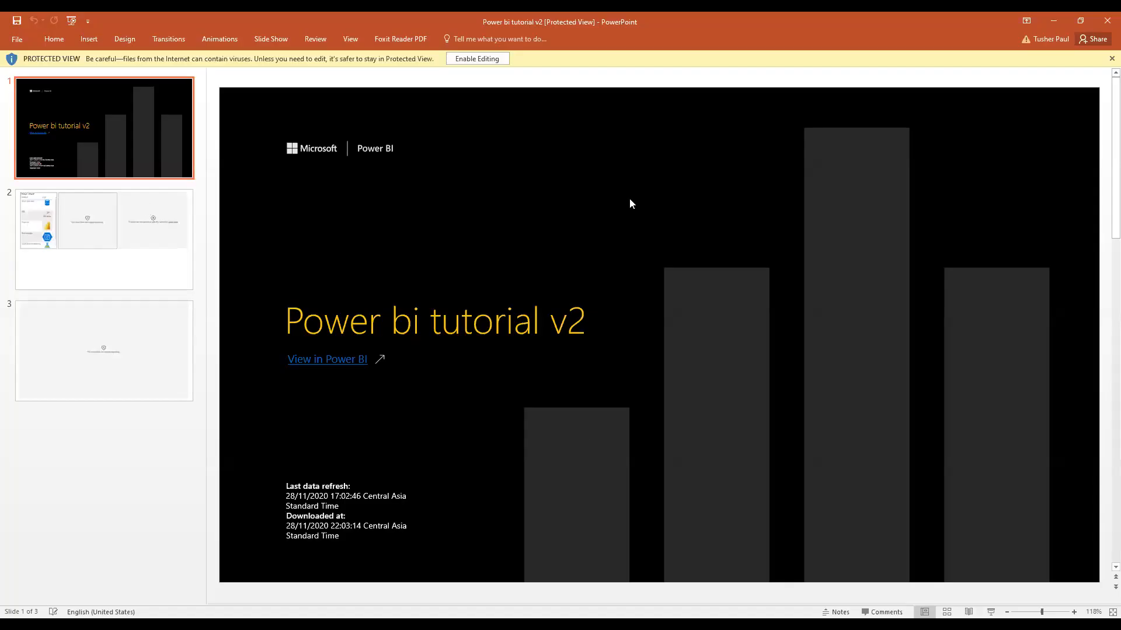
# Inspect slides 2 and 3, whose R visuals show as unsupported, then minimize PowerPoint
pyautogui.click(106, 249)
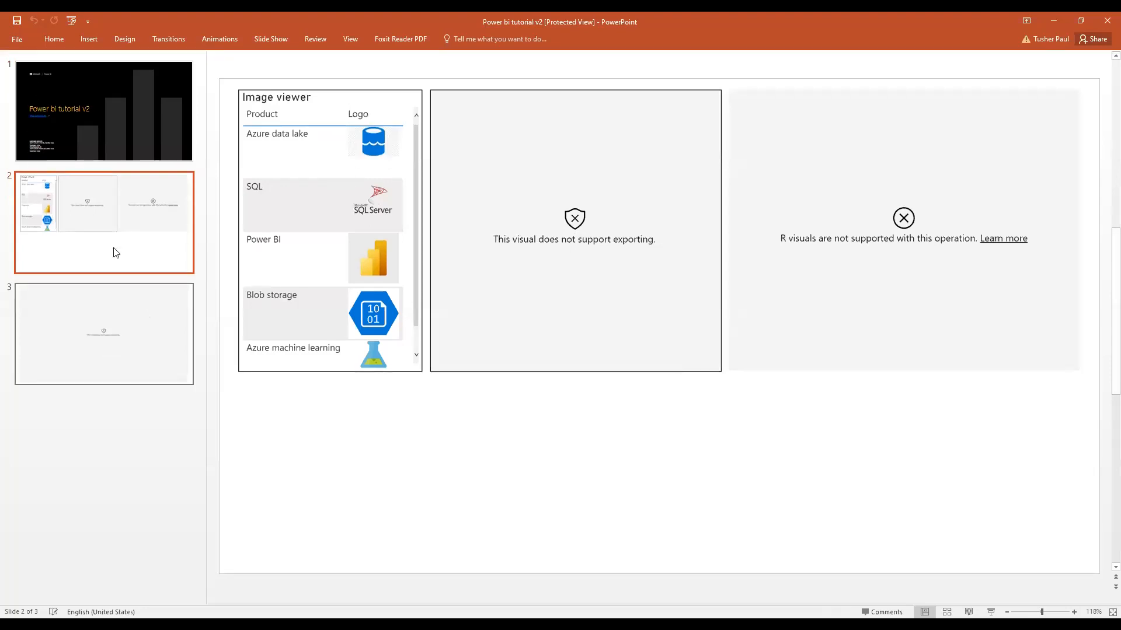
pyautogui.press('Down')
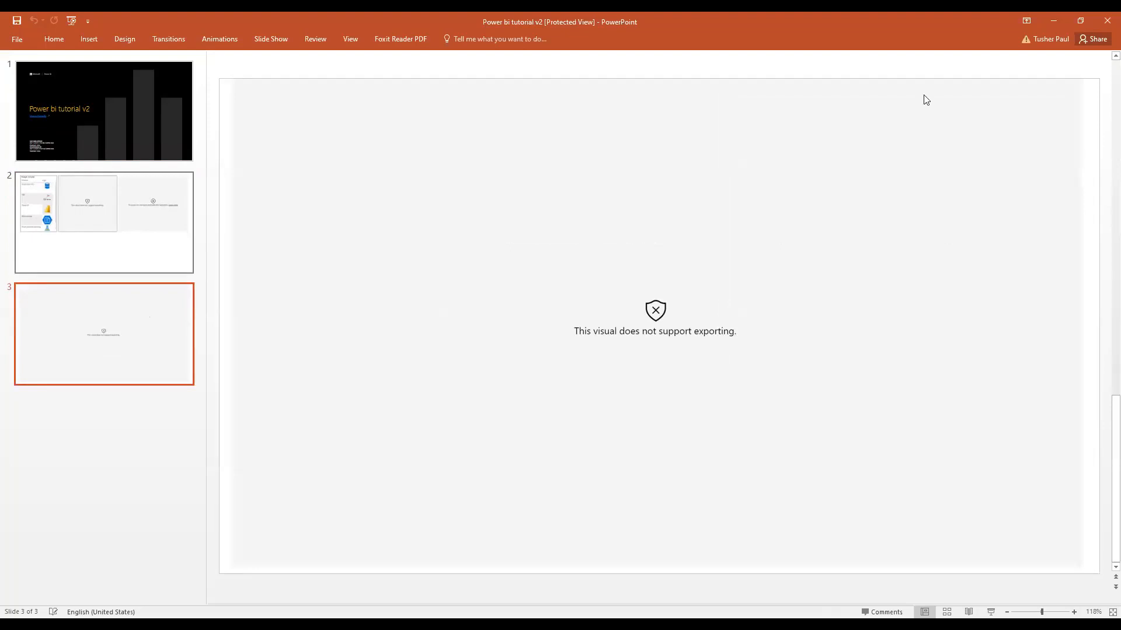
pyautogui.scroll(1, 1009, 228)
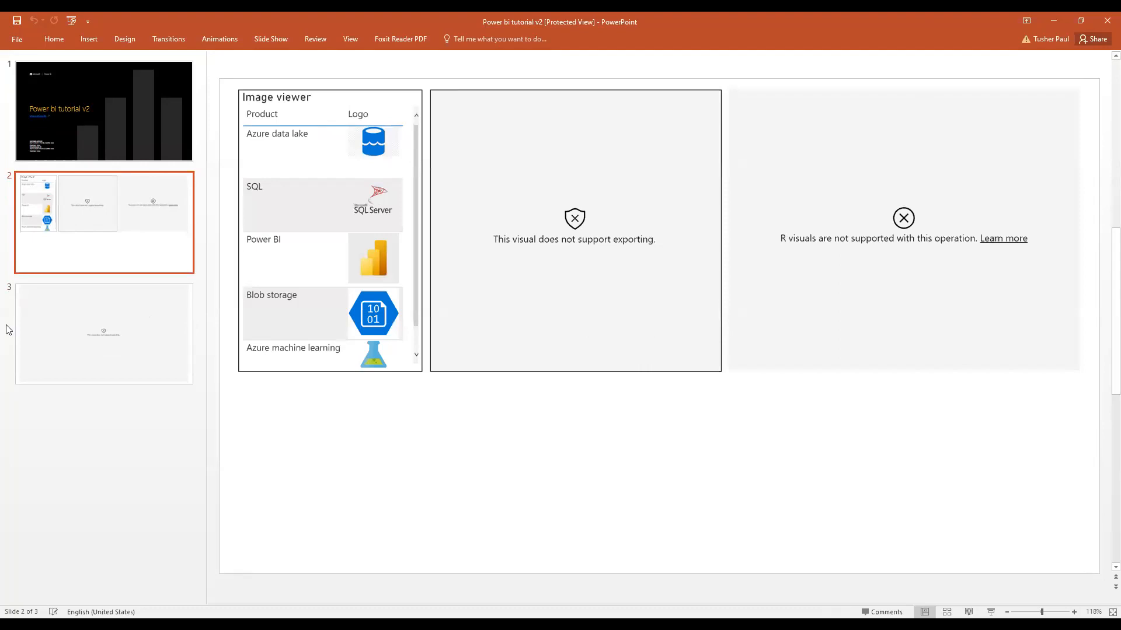
pyautogui.scroll(-1, 594, 310)
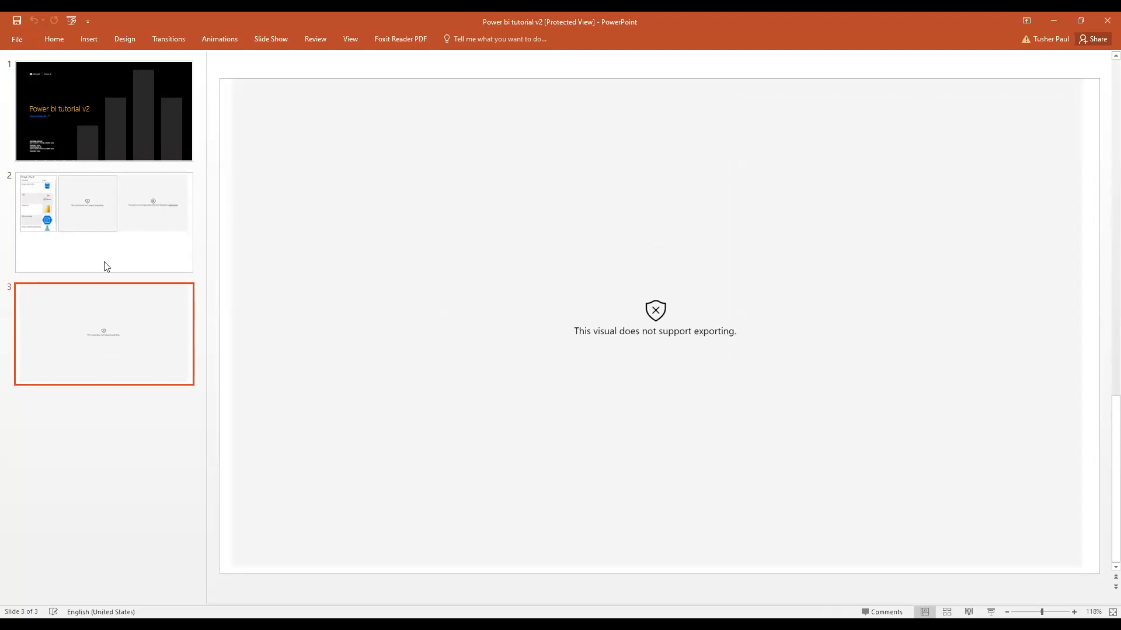
pyautogui.scroll(1, 929, 215)
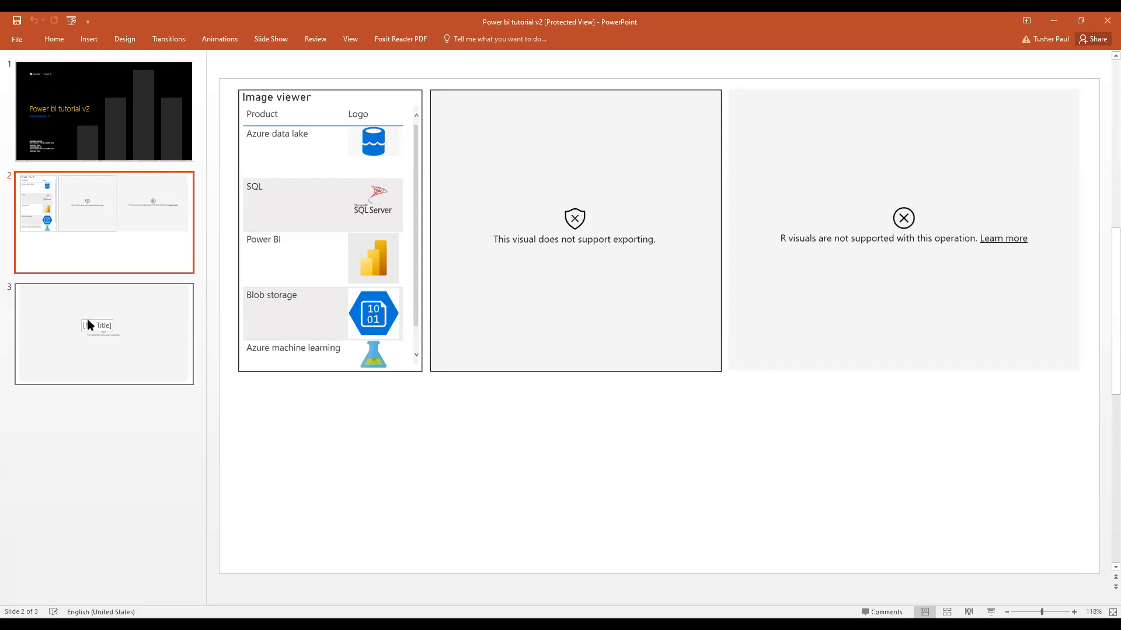
pyautogui.click(165, 327)
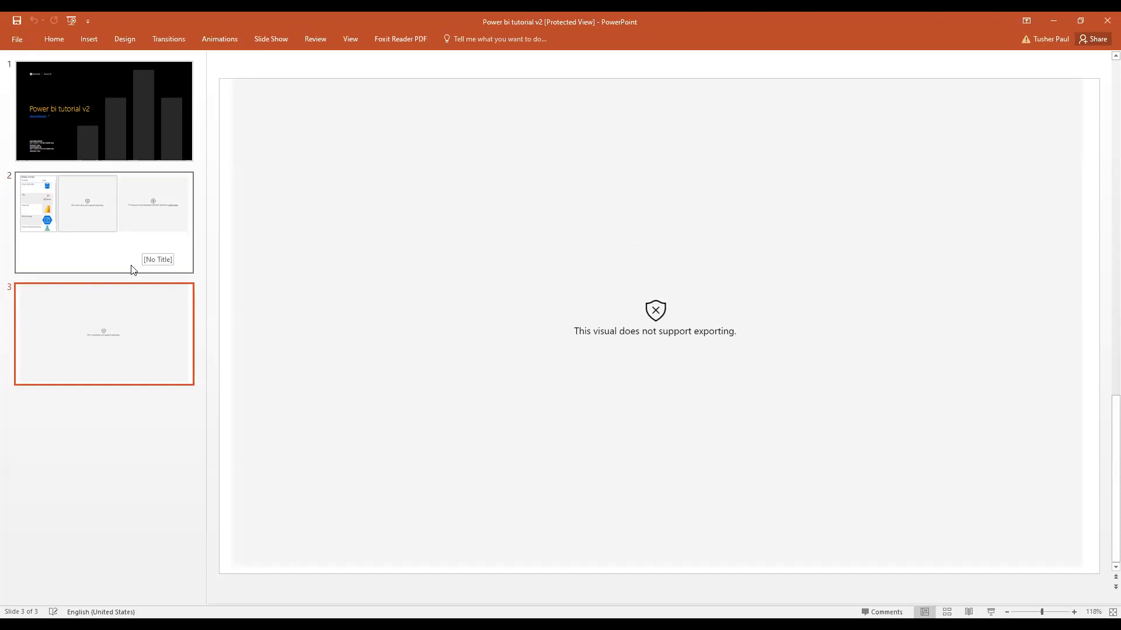
pyautogui.press('pageup')
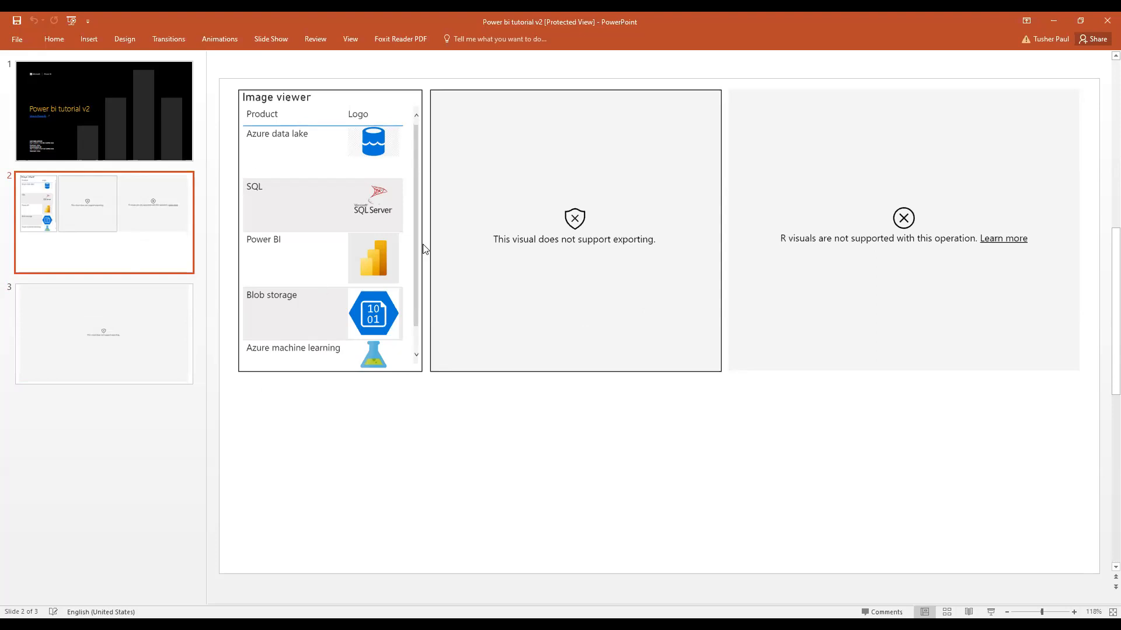
pyautogui.click(1054, 19)
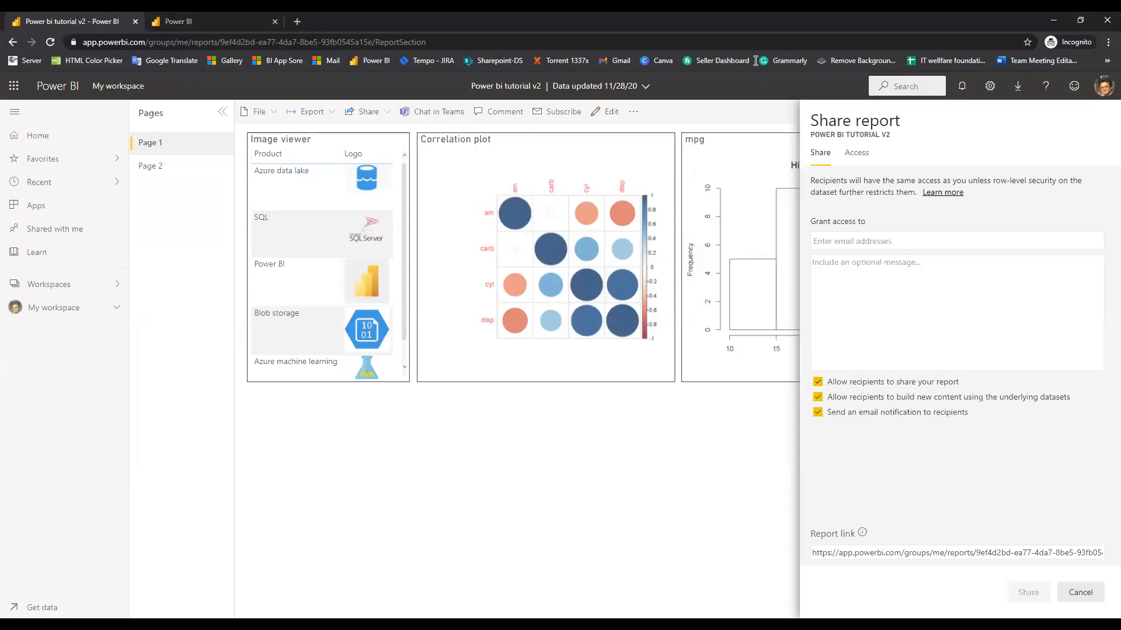
pyautogui.click(849, 244)
pyautogui.click(865, 269)
# Cancel the Share report pane and show the Embed report options under Share
pyautogui.click(1080, 594)
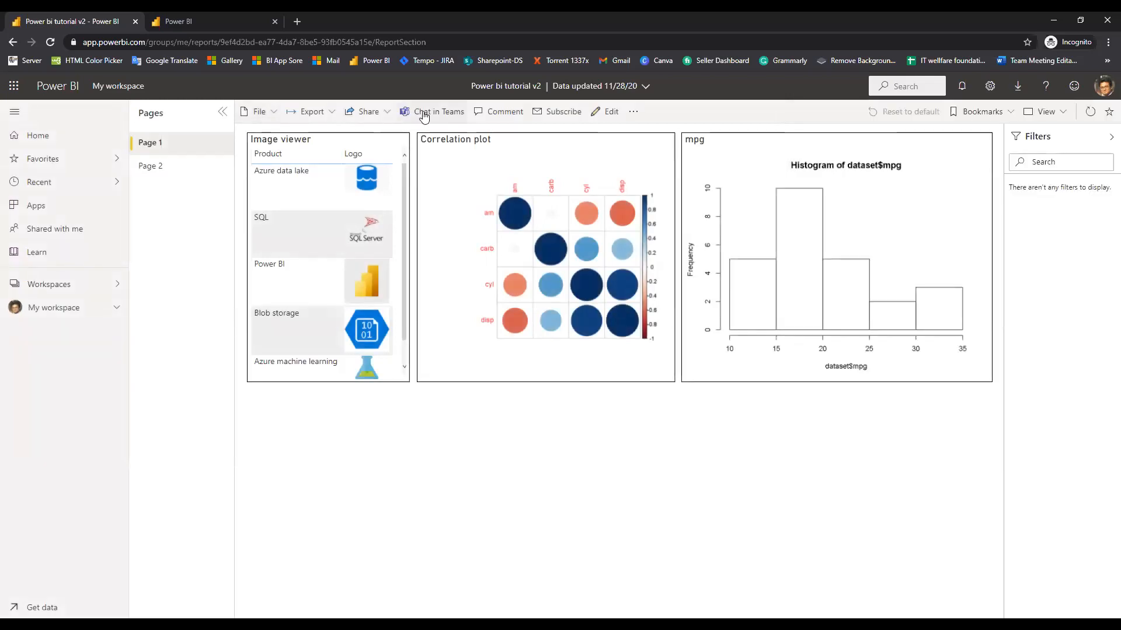
pyautogui.click(372, 116)
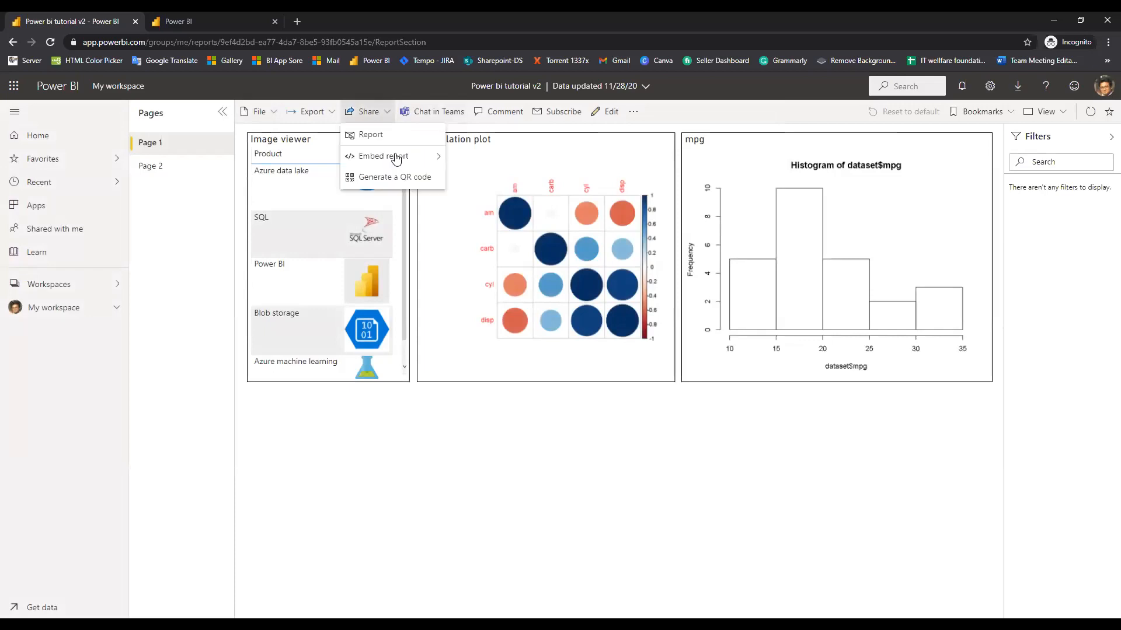
pyautogui.moveTo(409, 156)
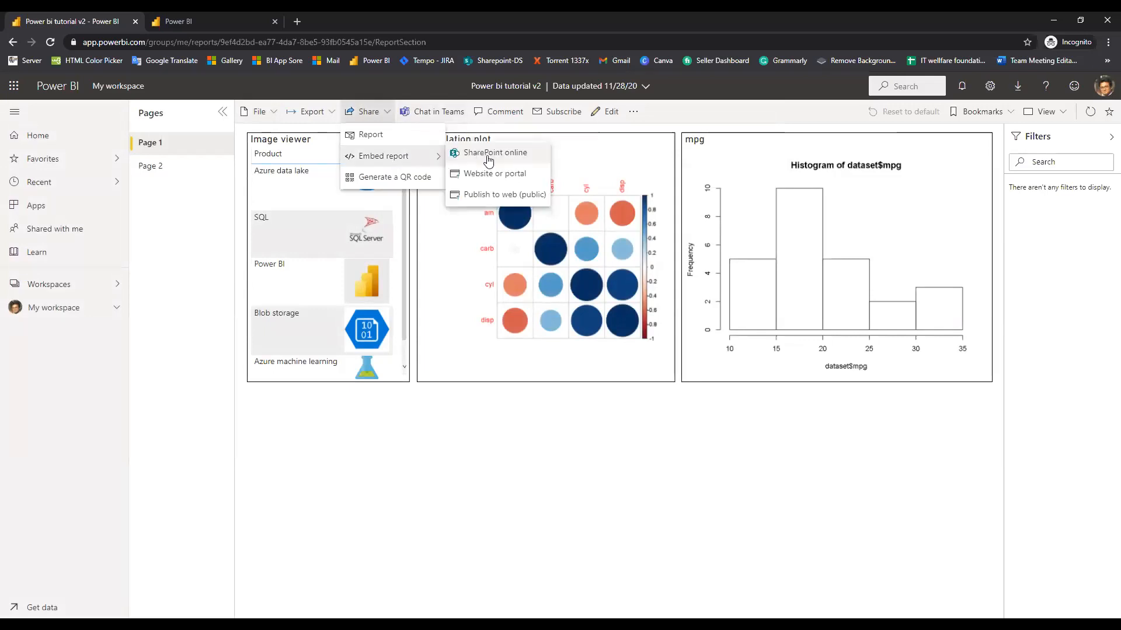
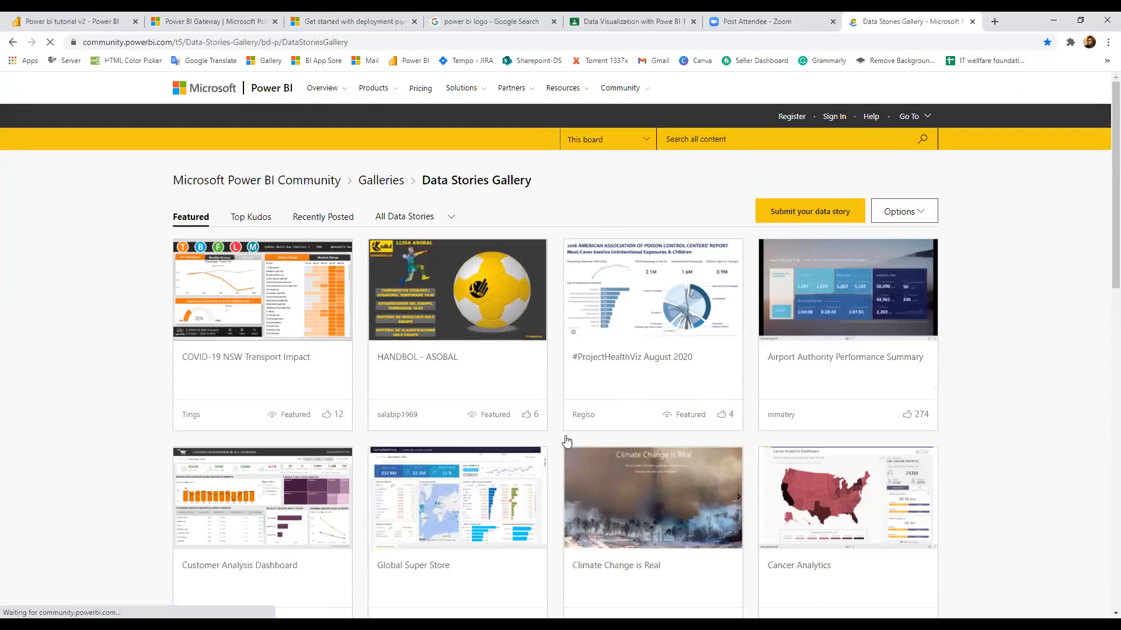
# Open the COVID-19 NSW Transport Impact story card in the Data Stories Gallery
pyautogui.scroll(-3, 567, 441)
pyautogui.scroll(2, 552, 300)
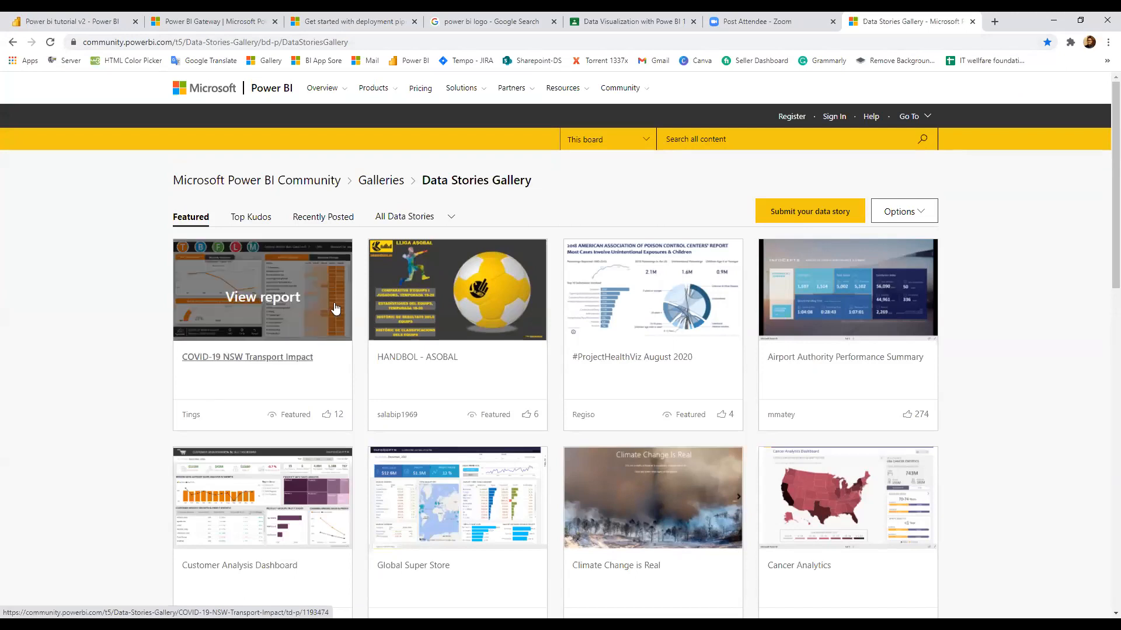
pyautogui.click(264, 360)
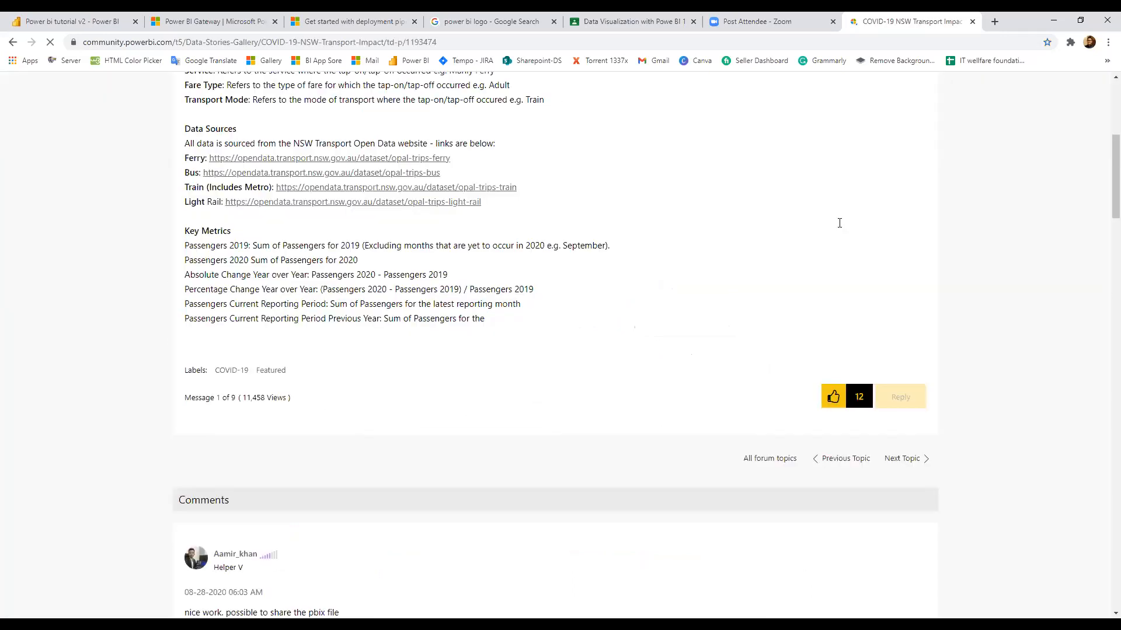
# Scroll back up to the embedded report and select the story page's full URL
pyautogui.scroll(-17, 837, 221)
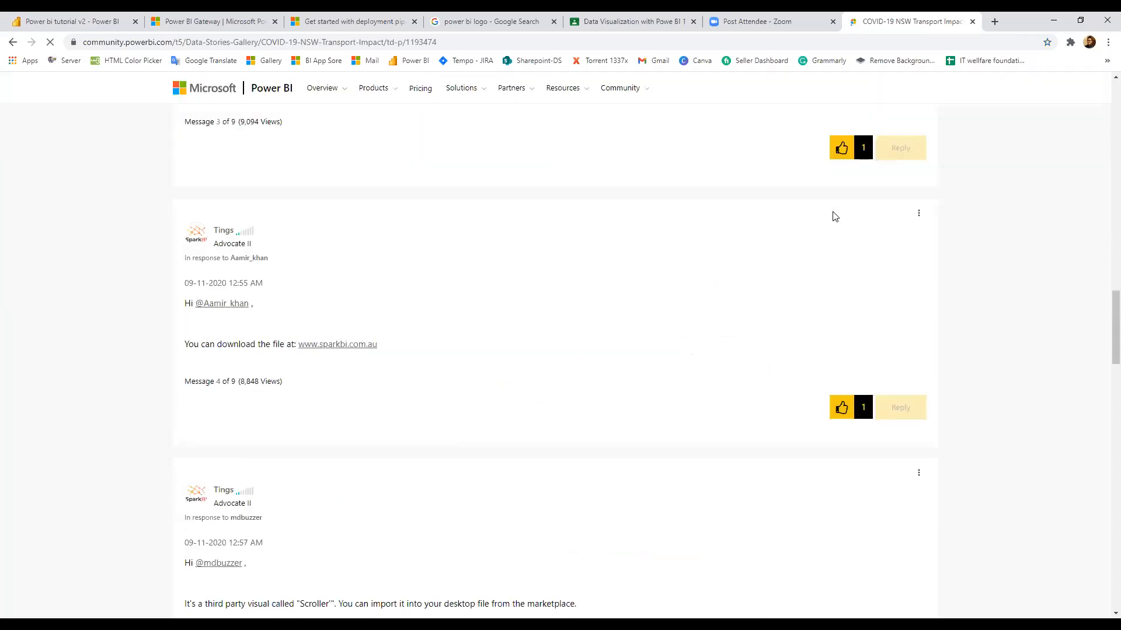
pyautogui.scroll(13, 835, 217)
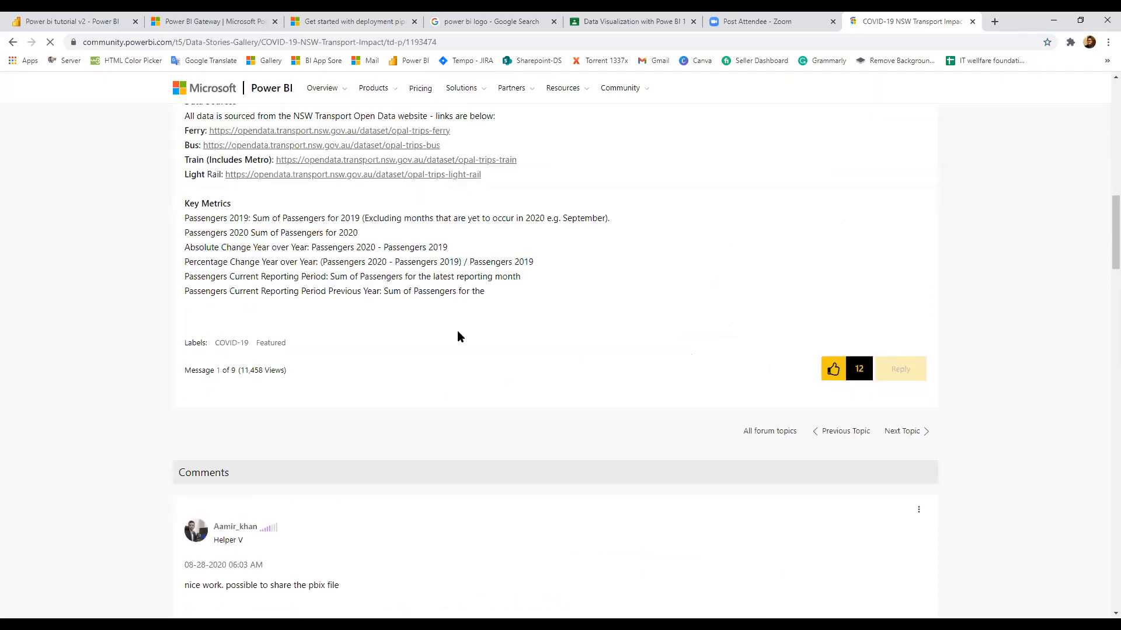
pyautogui.scroll(14, 456, 330)
pyautogui.scroll(-3, 613, 240)
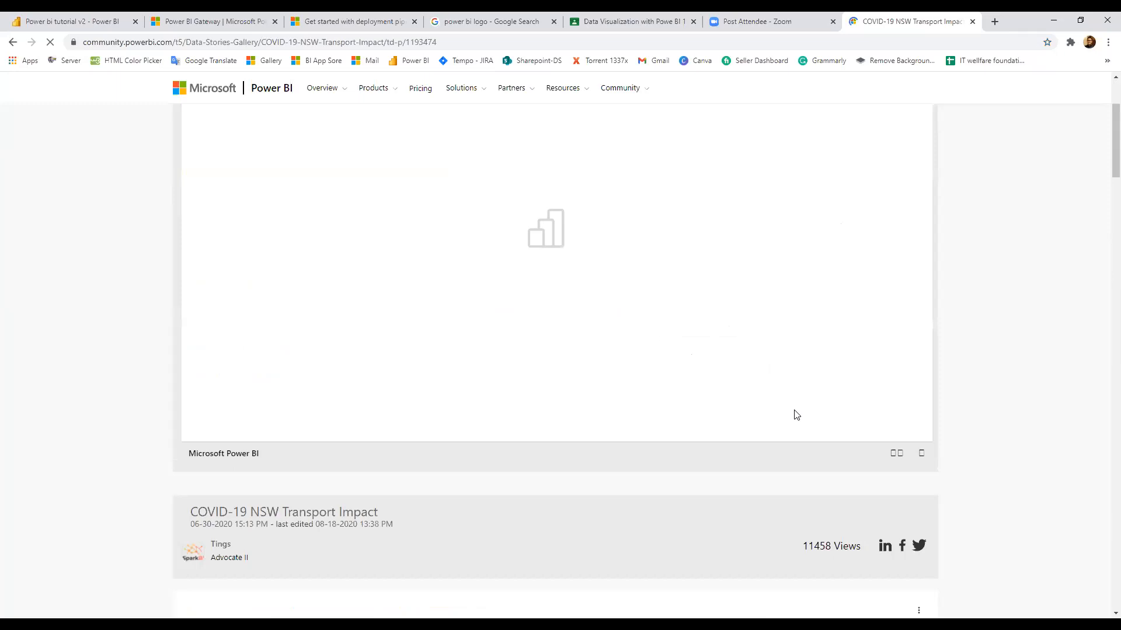
pyautogui.scroll(1, 730, 404)
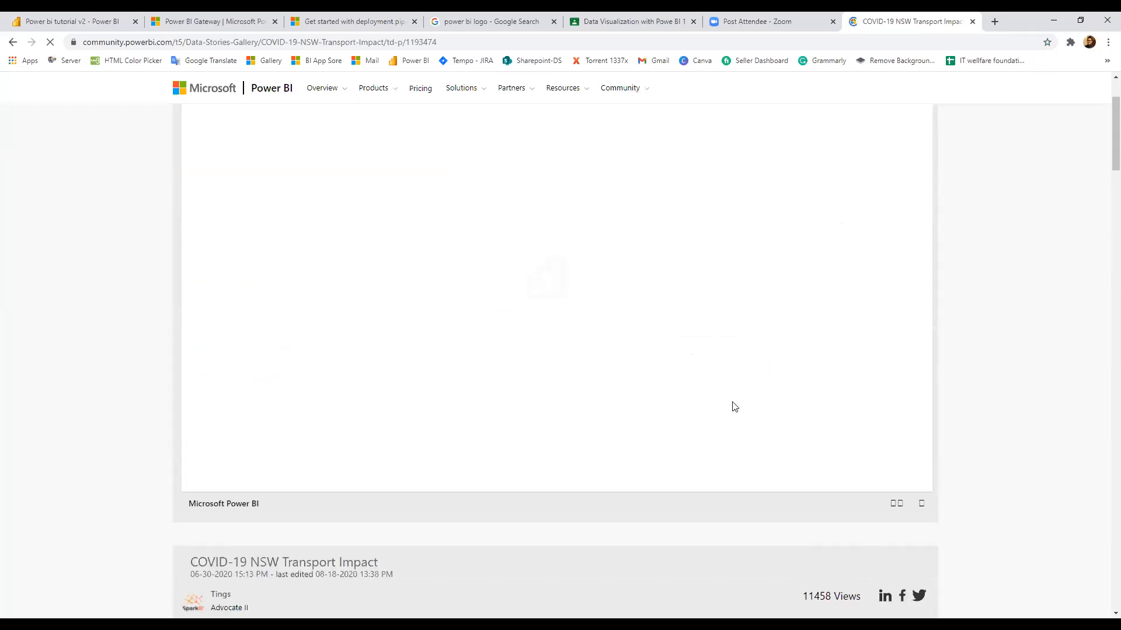
pyautogui.scroll(1, 729, 314)
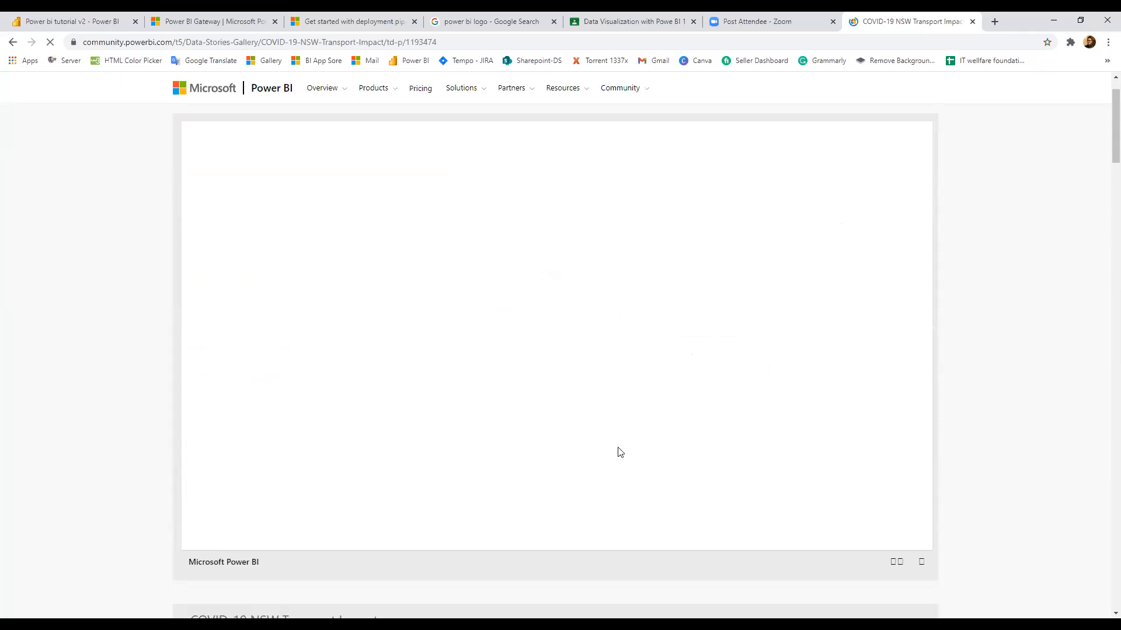
pyautogui.scroll(1, 620, 453)
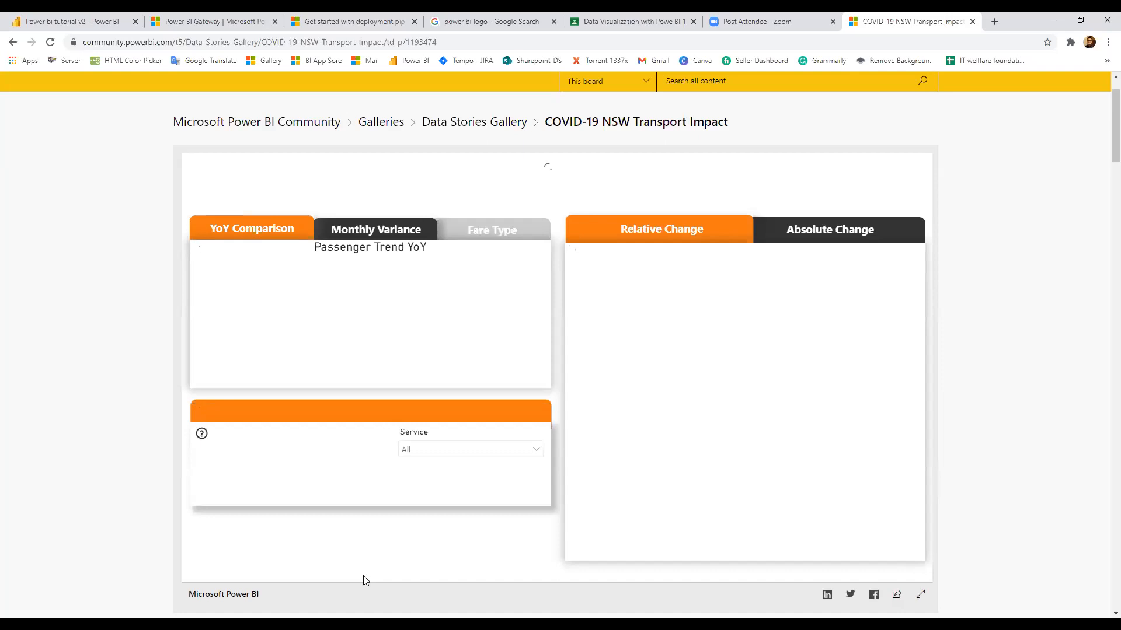
pyautogui.click(438, 44)
pyautogui.hotkey('ctrl', 'c')
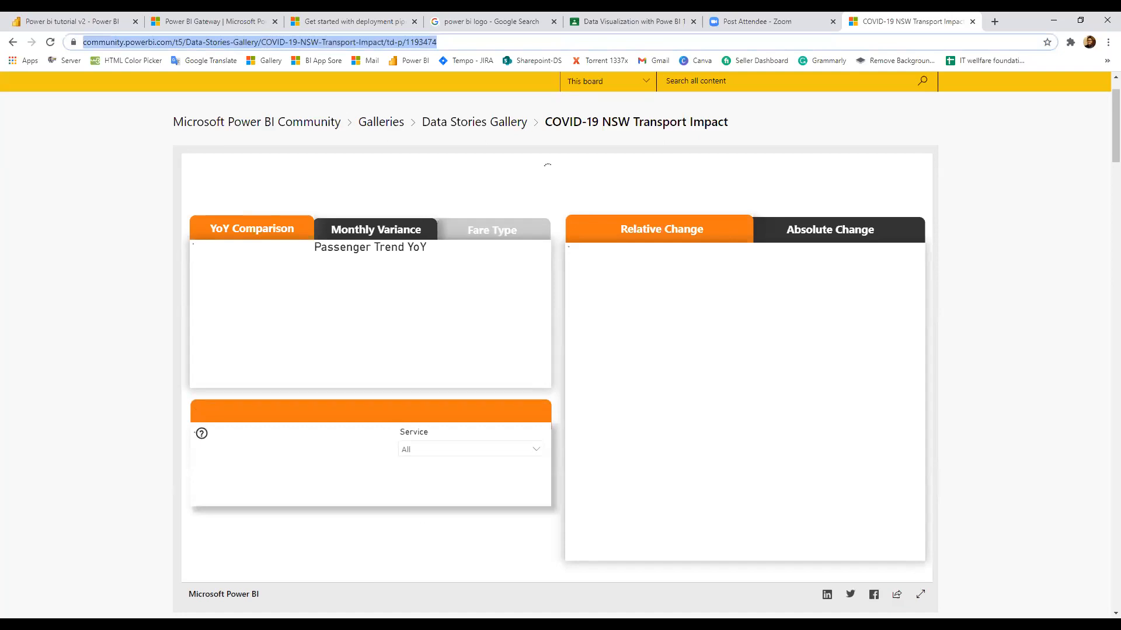
# In Google Classroom, close the Drive picker and save the Day 07: Dataset announcement
pyautogui.click(633, 22)
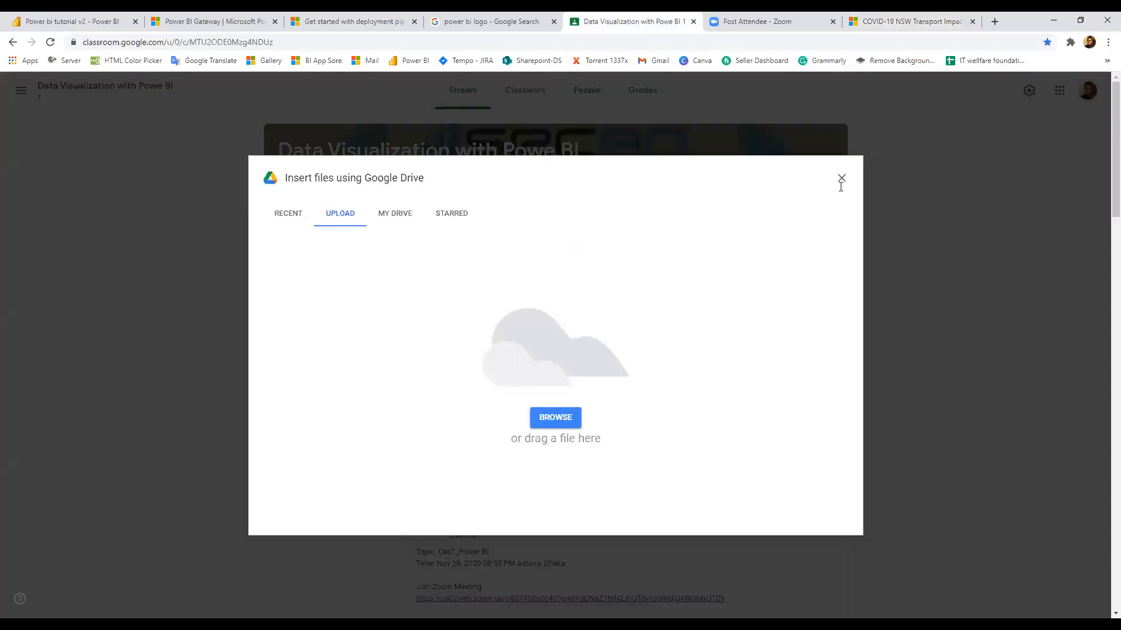
pyautogui.click(841, 178)
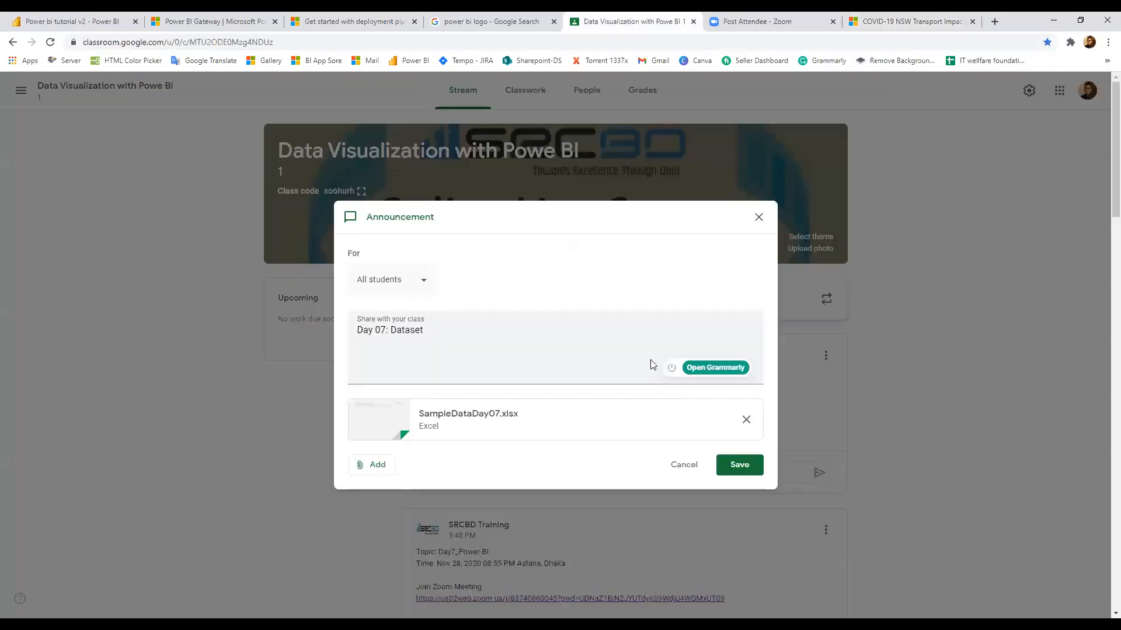
pyautogui.click(739, 464)
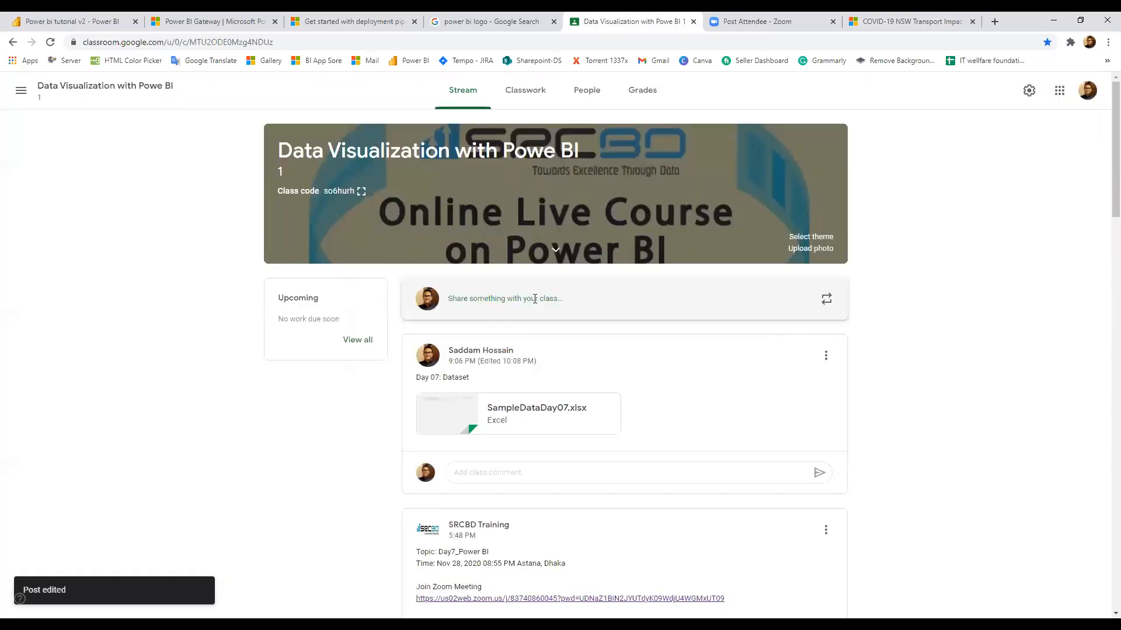
# Post the pasted COVID-19 data story link to the class, then return to the story
pyautogui.click(534, 299)
pyautogui.hotkey('ctrl', 'v')
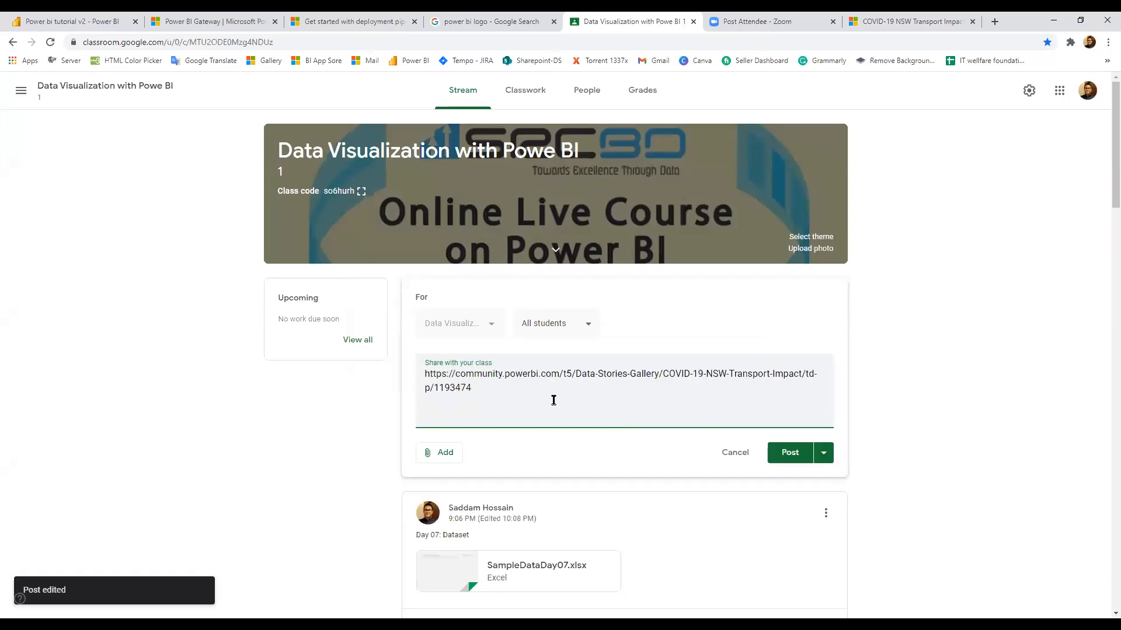
pyautogui.click(785, 458)
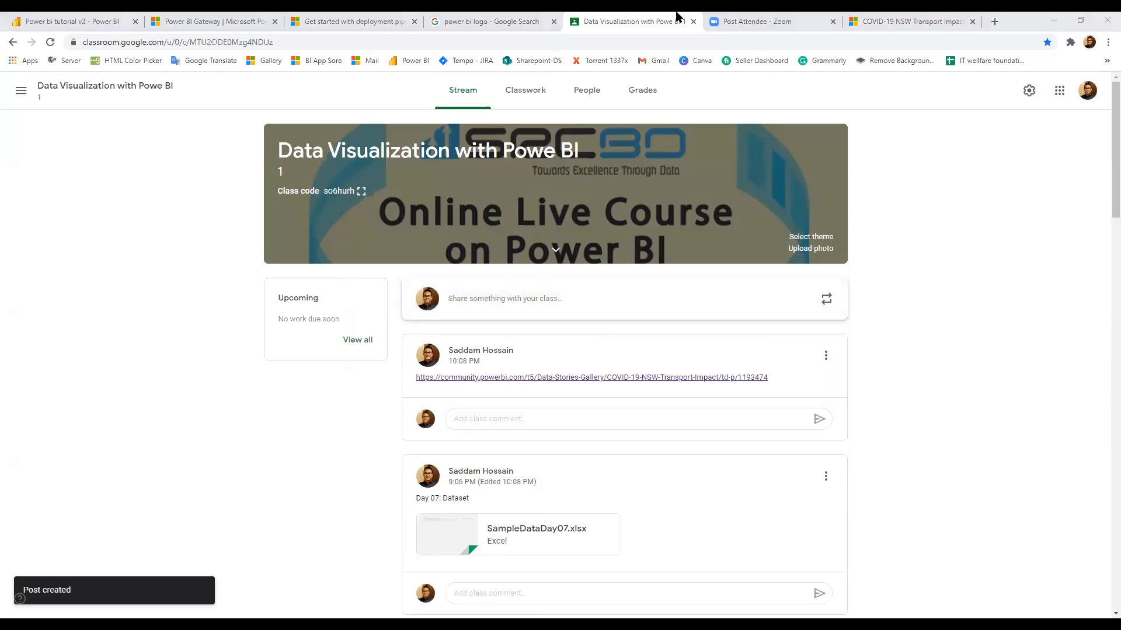
pyautogui.click(913, 20)
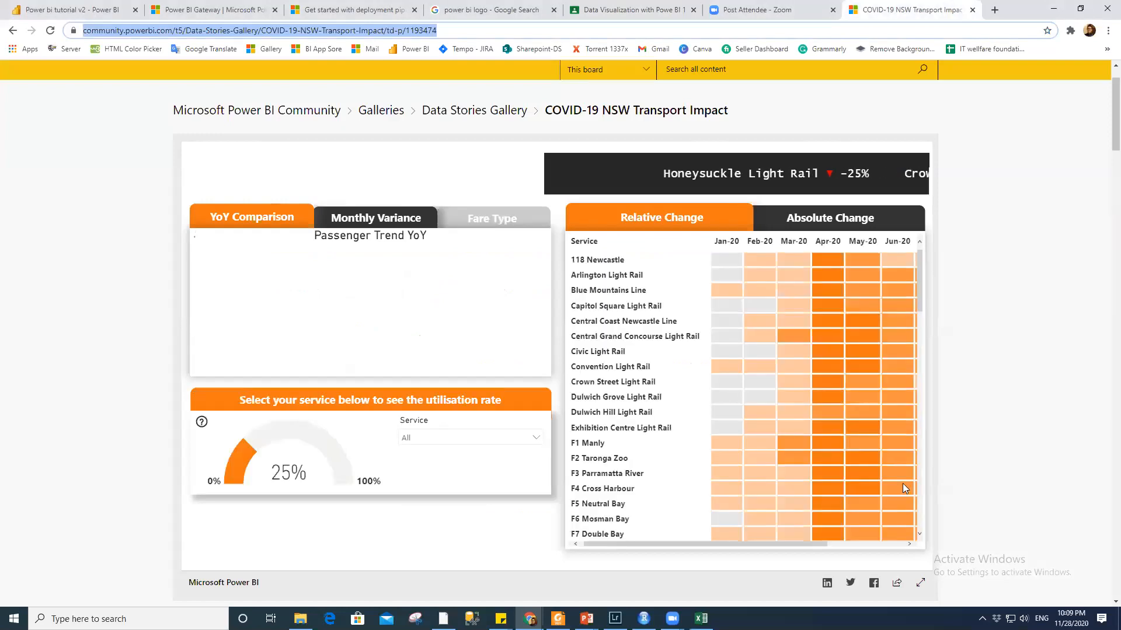
pyautogui.scroll(-2, 660, 401)
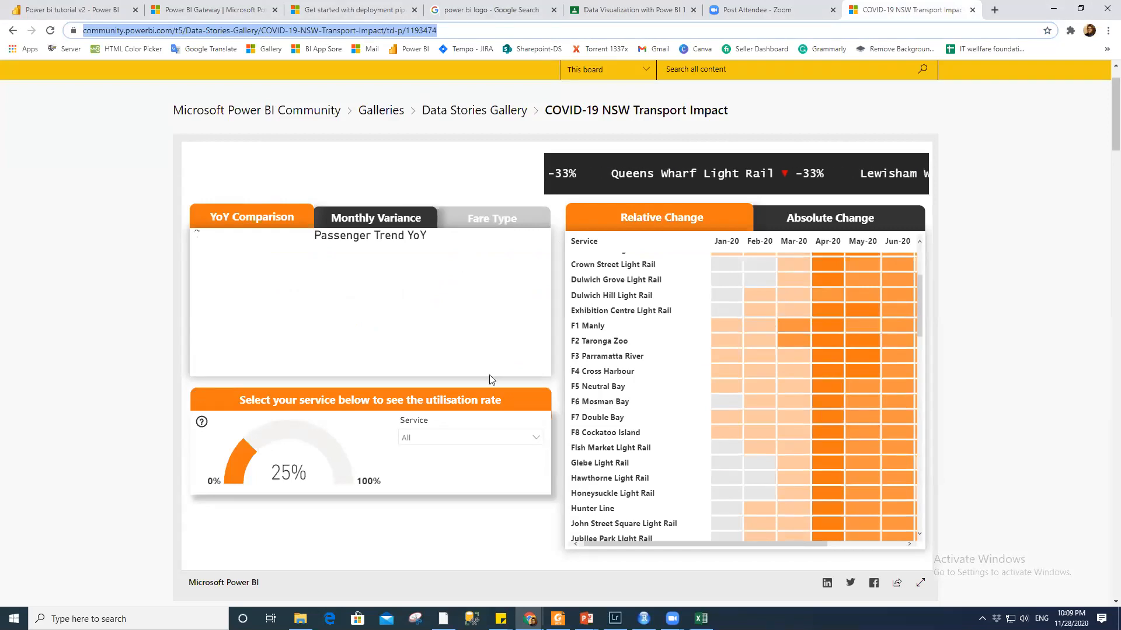
pyautogui.click(1103, 52)
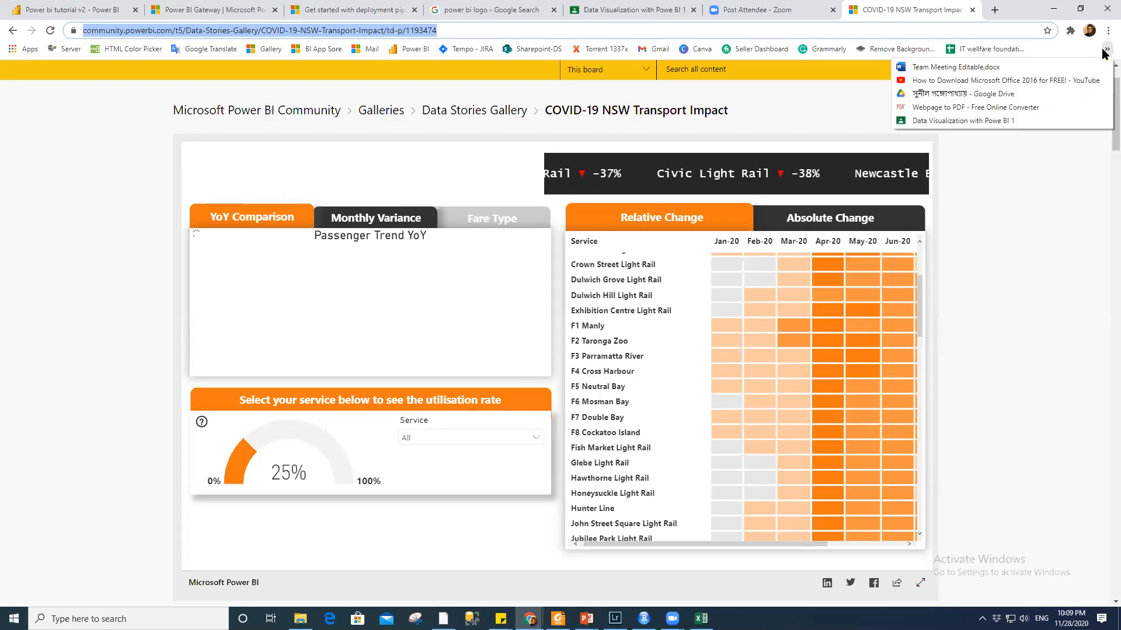
pyautogui.click(469, 498)
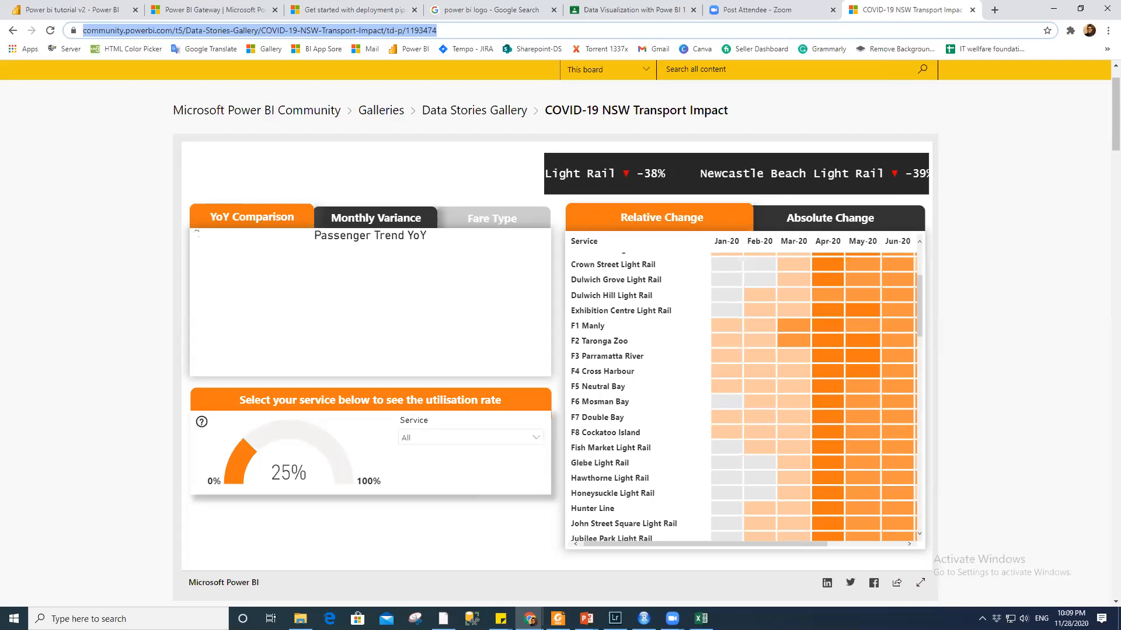
pyautogui.moveTo(443, 618)
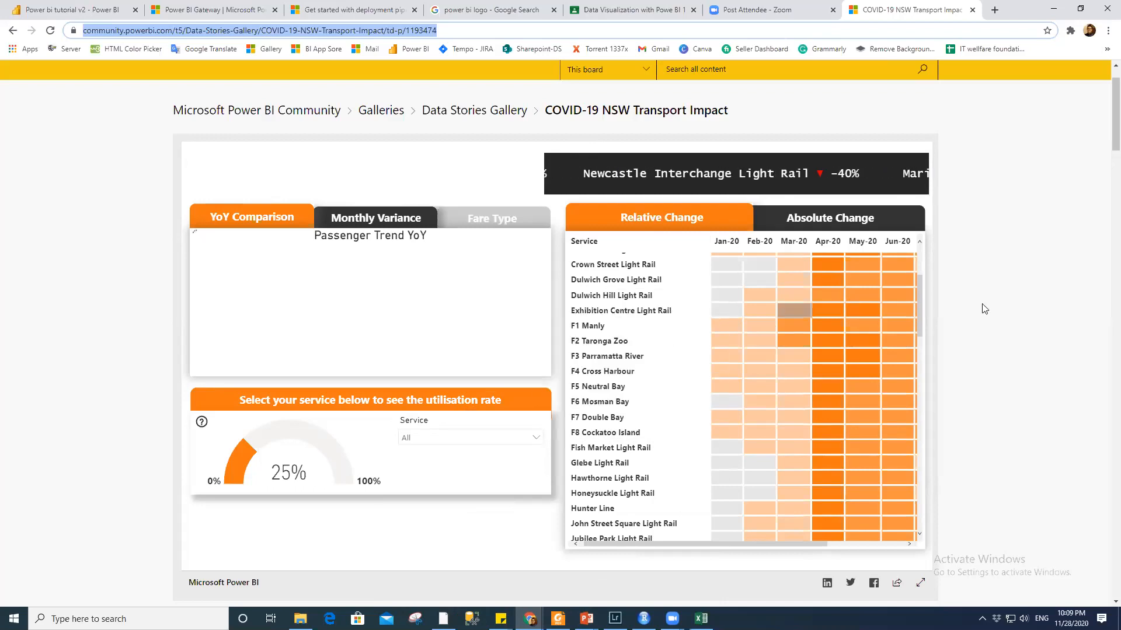
pyautogui.click(587, 592)
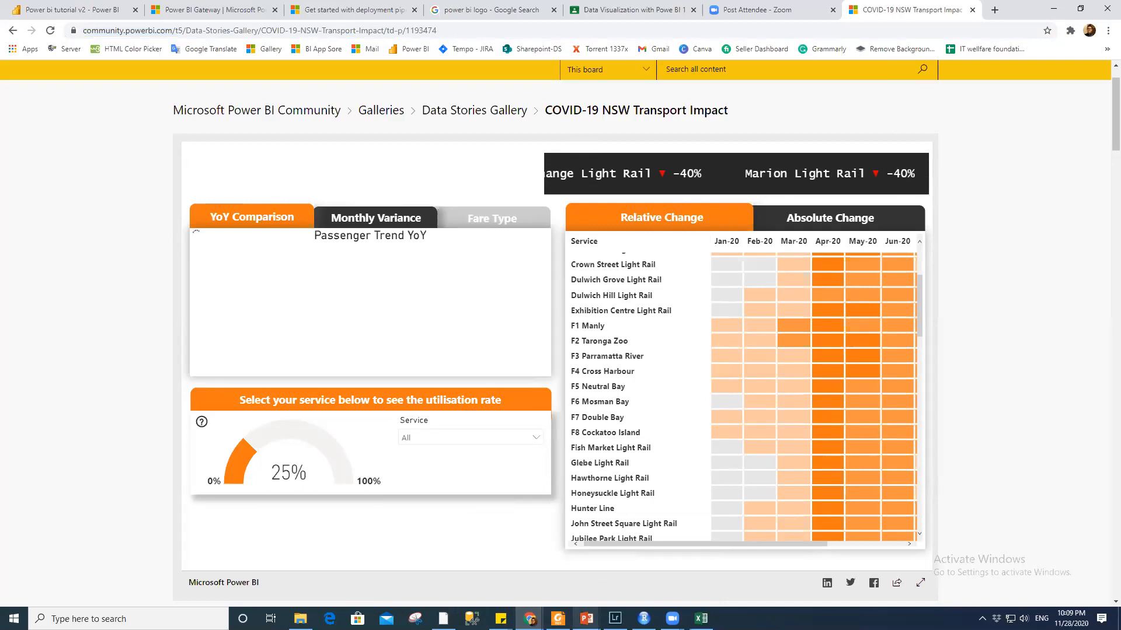
pyautogui.moveTo(558, 619)
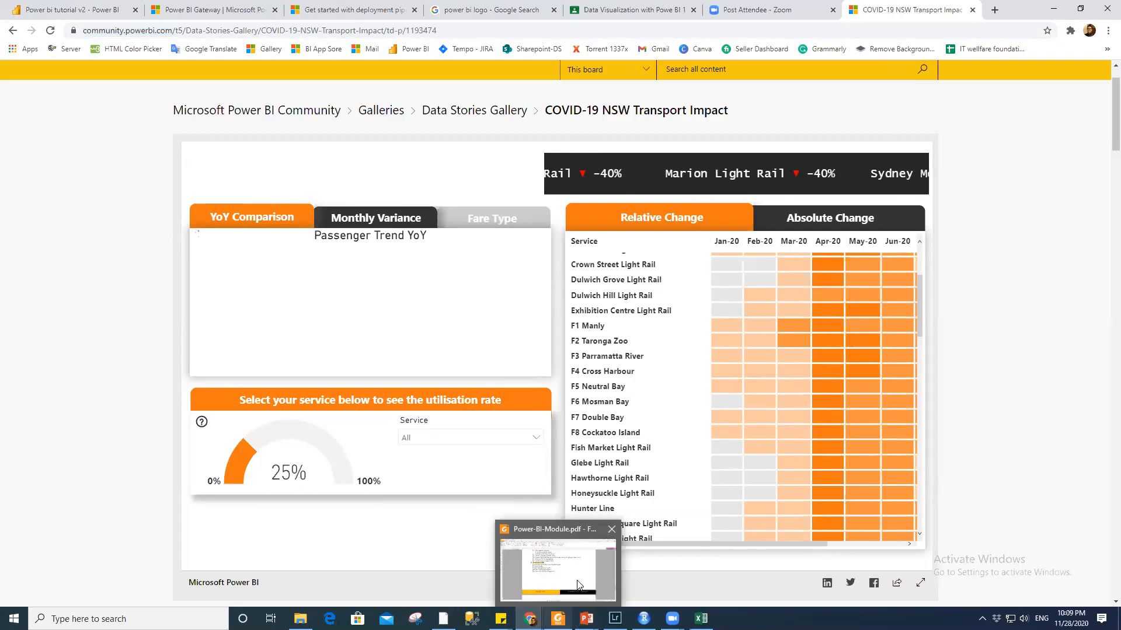
# Glance over the Power-BI-Module.pdf in Foxit Reader, then switch to Power BI Desktop
pyautogui.click(588, 574)
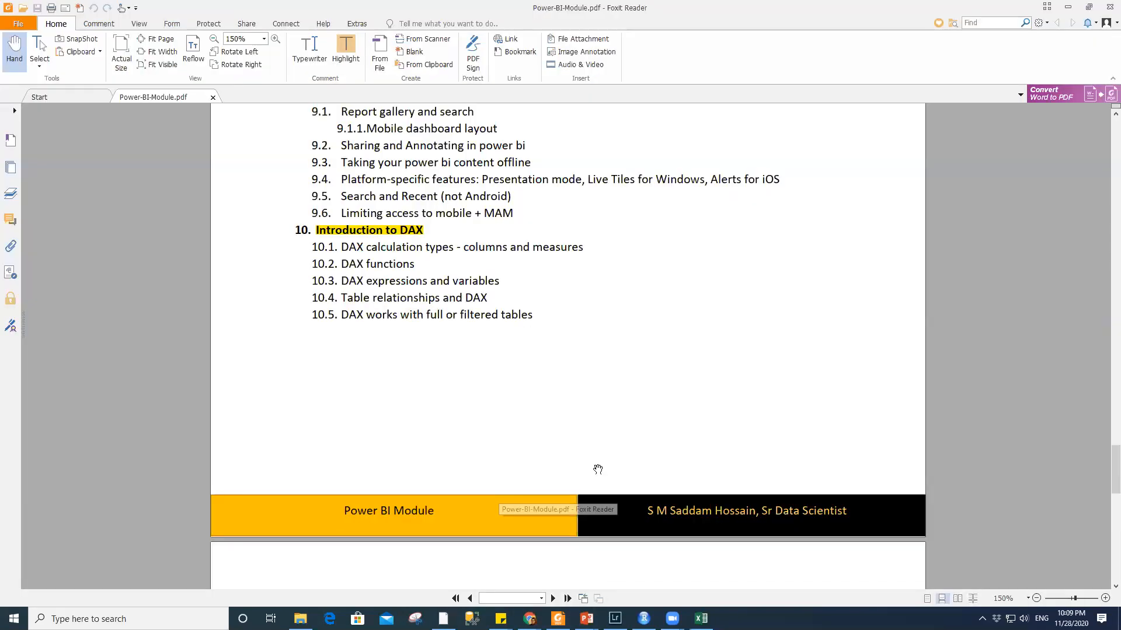
pyautogui.scroll(3, 600, 470)
pyautogui.scroll(-3, 600, 470)
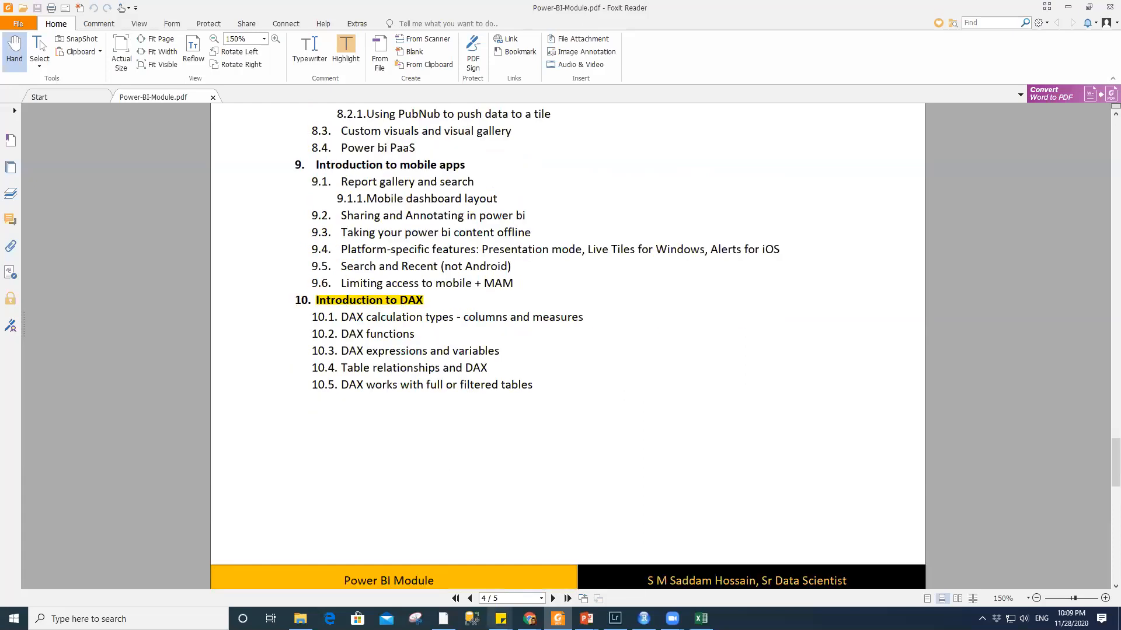
pyautogui.hotkey('alt', 'Tab')
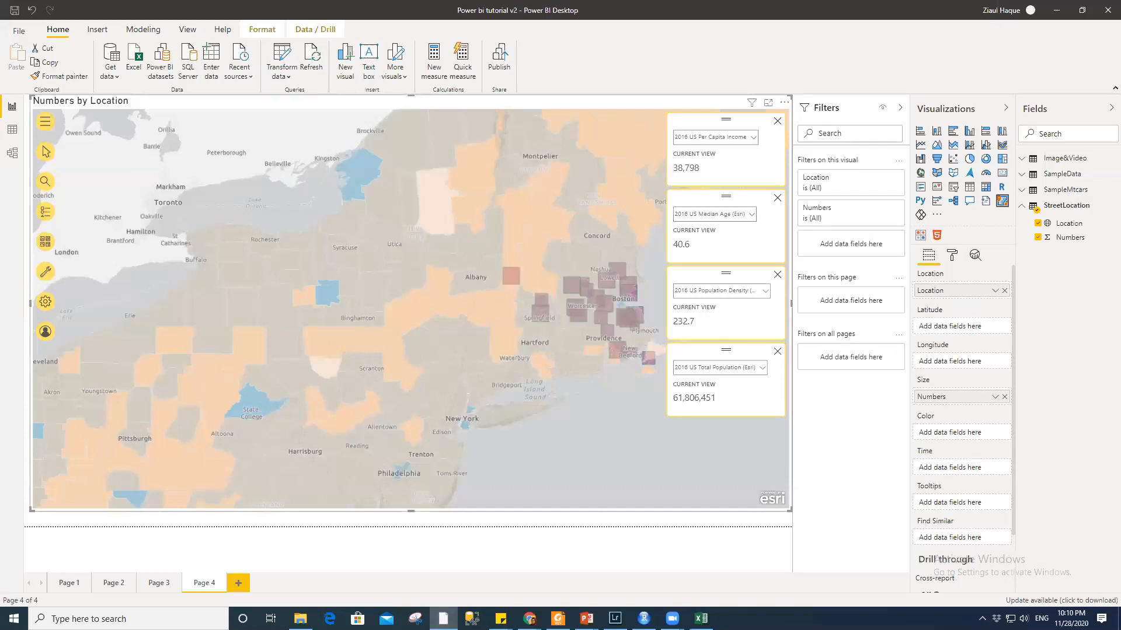
# Bring up the taskbar preview of the Chrome window holding the Power BI service report
pyautogui.moveTo(529, 618)
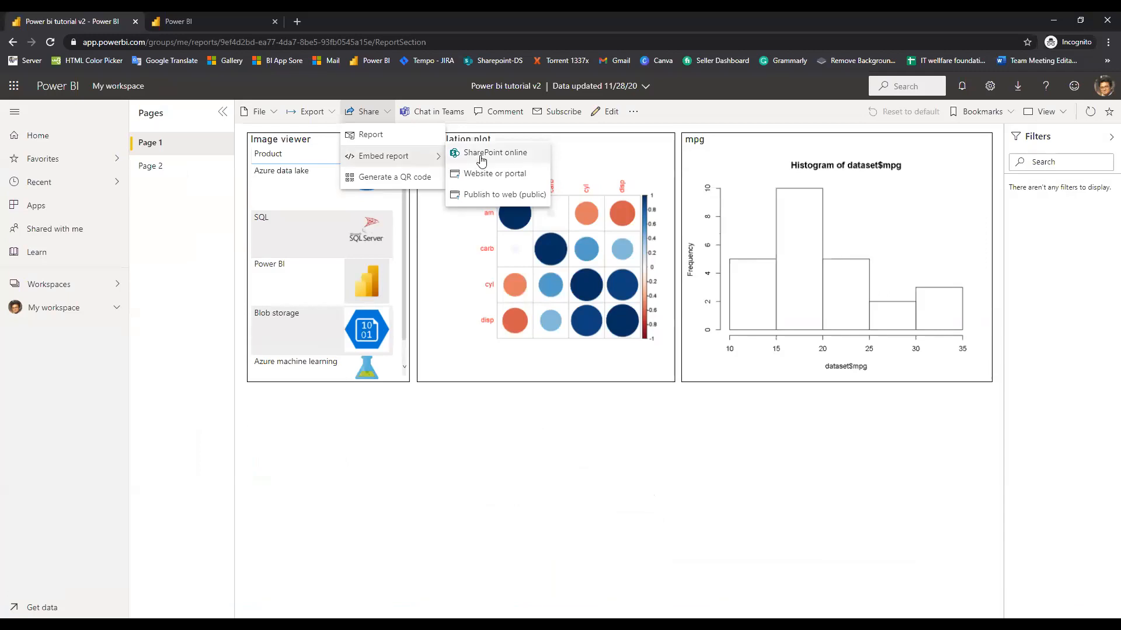
# View the Website or portal embed code, then publish to web and select the public link
pyautogui.click(512, 177)
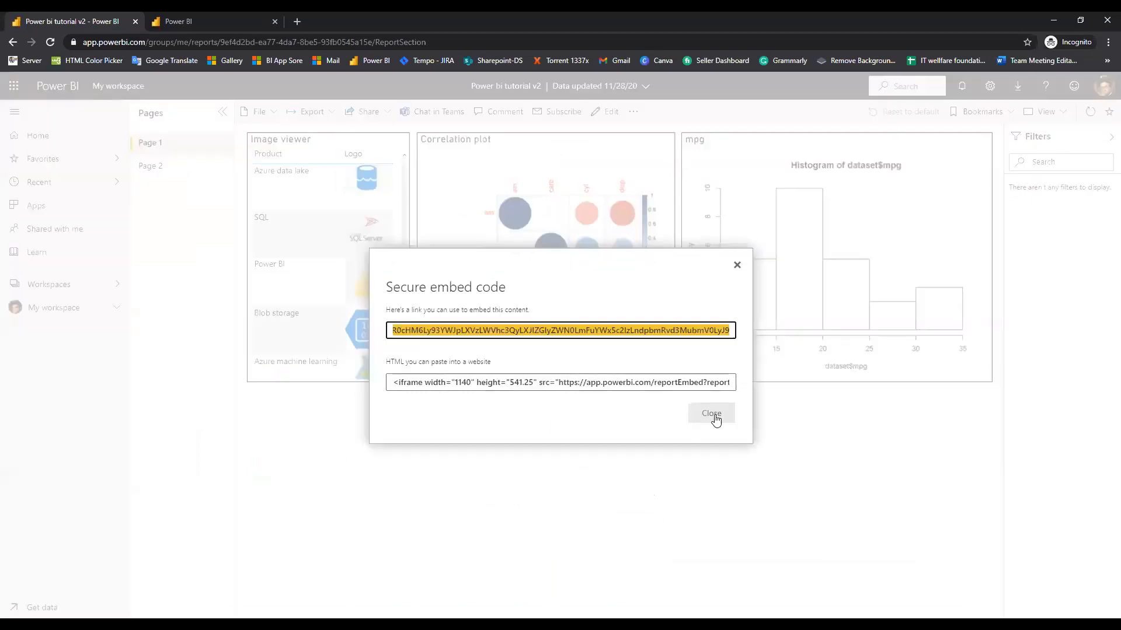
pyautogui.click(715, 415)
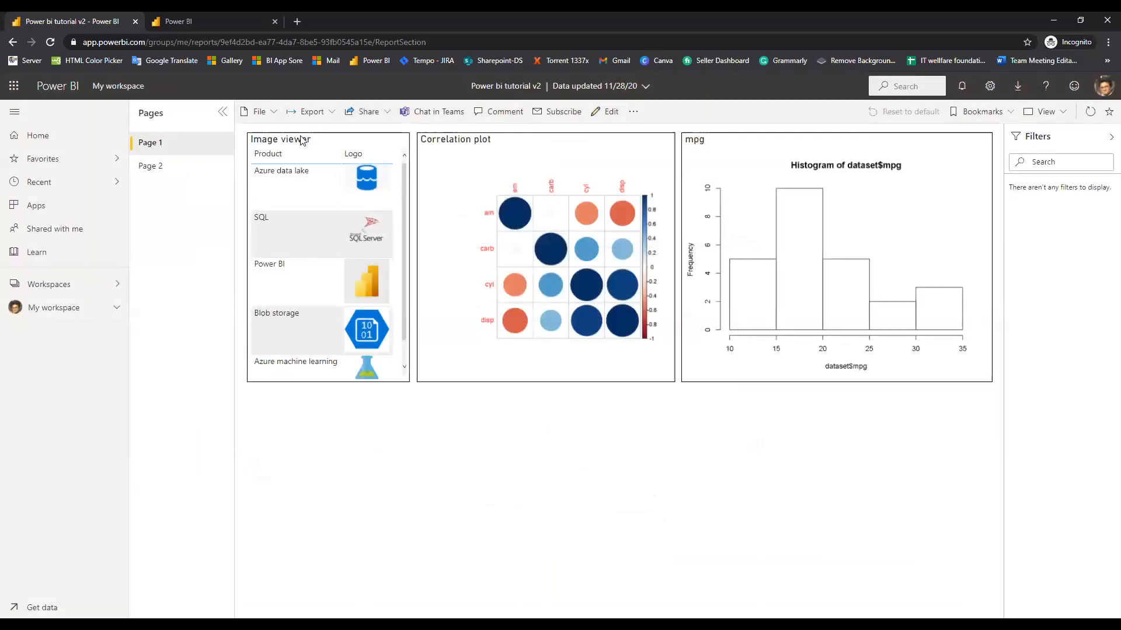
pyautogui.click(365, 112)
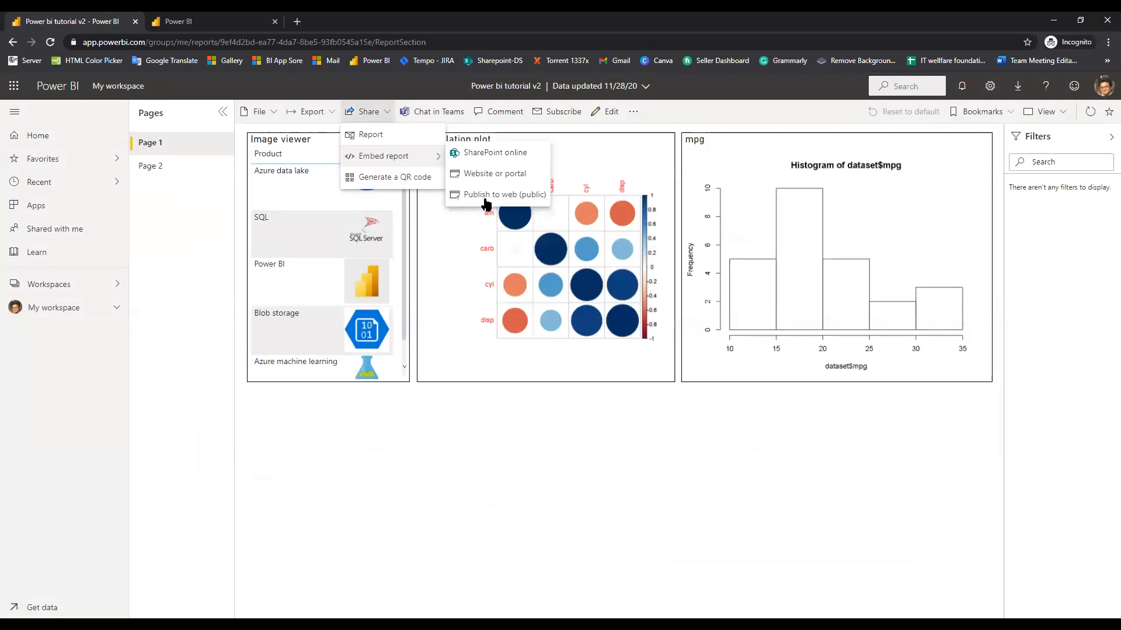
pyautogui.click(485, 195)
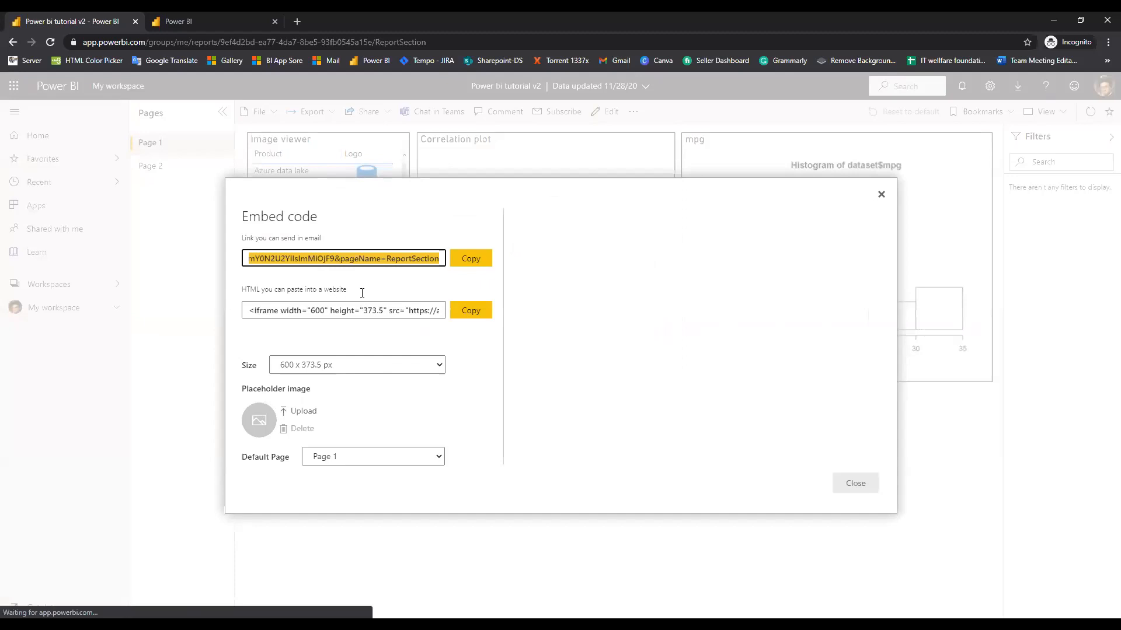
pyautogui.click(274, 311)
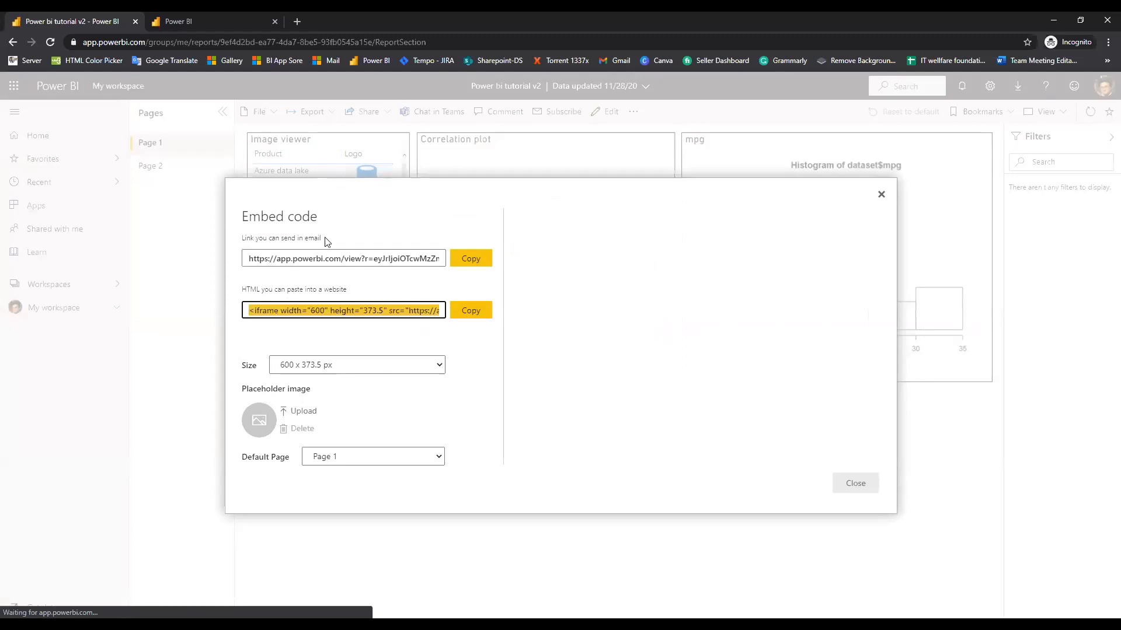
pyautogui.click(375, 258)
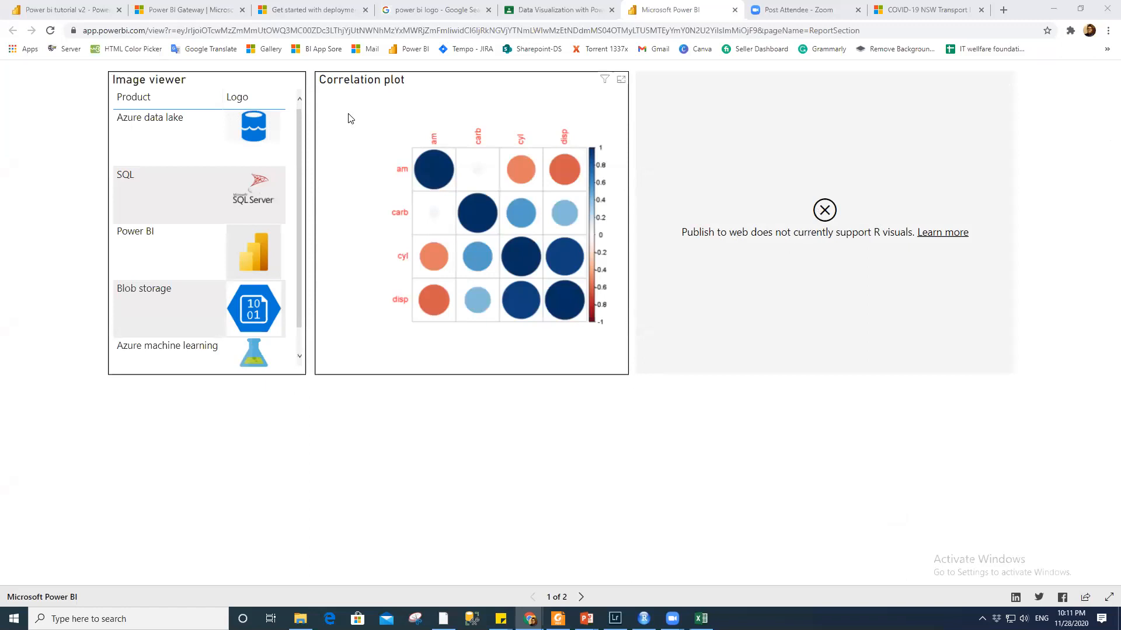
# Page through the published report and glance at the Power-BI-Module PDF
pyautogui.click(581, 597)
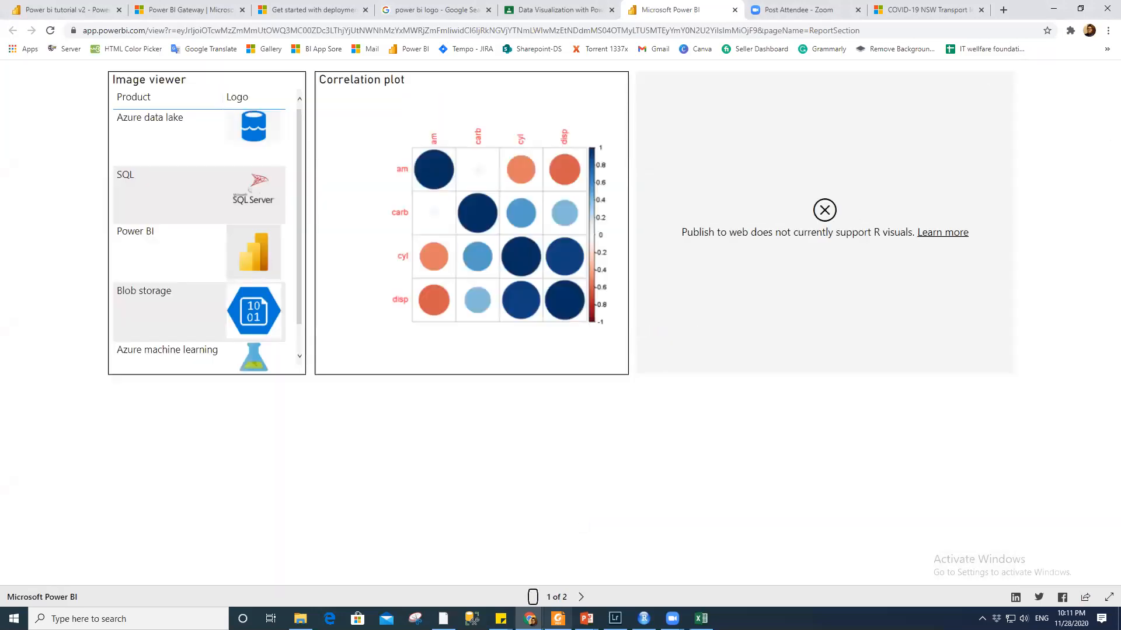
pyautogui.click(558, 619)
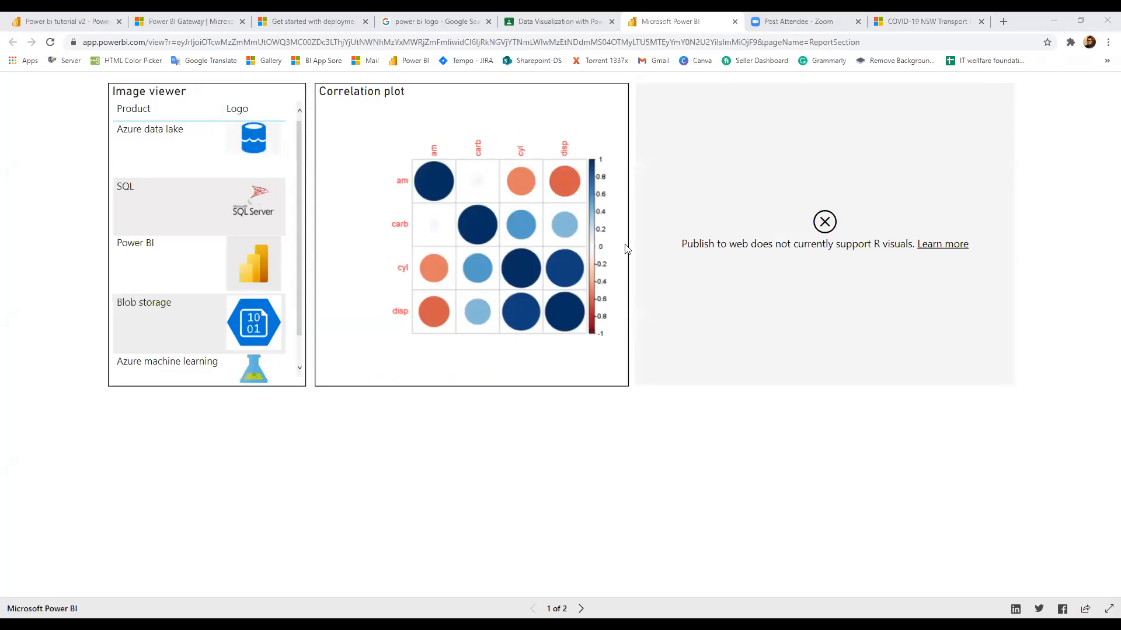
pyautogui.hotkey('alt', 'Tab')
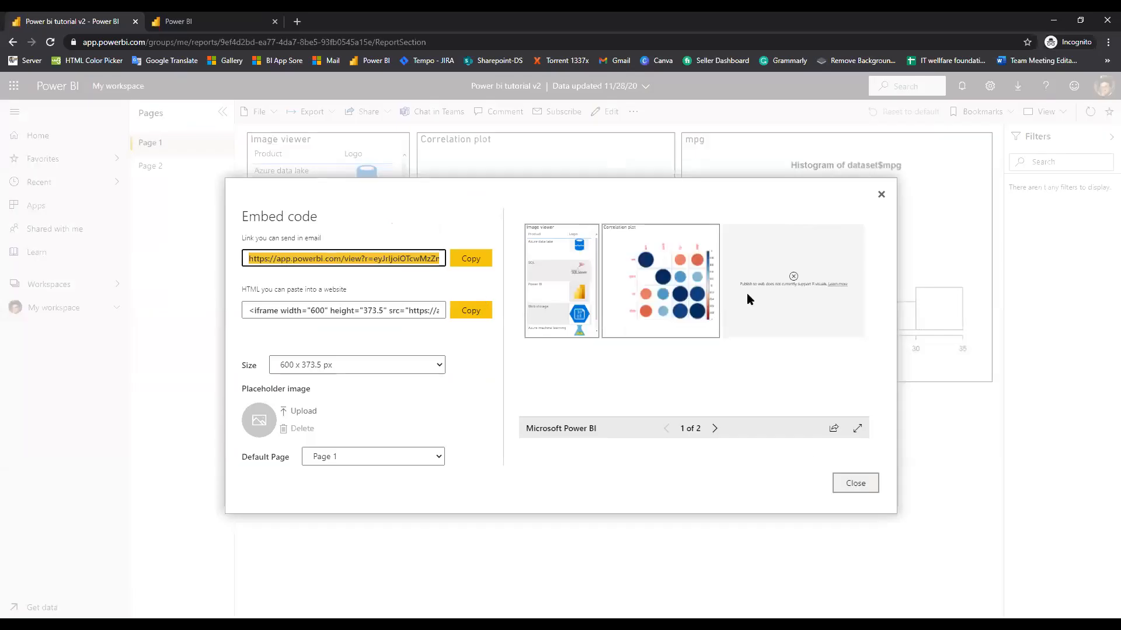
# Close the embed code and show the Embed report options under Share
pyautogui.click(366, 111)
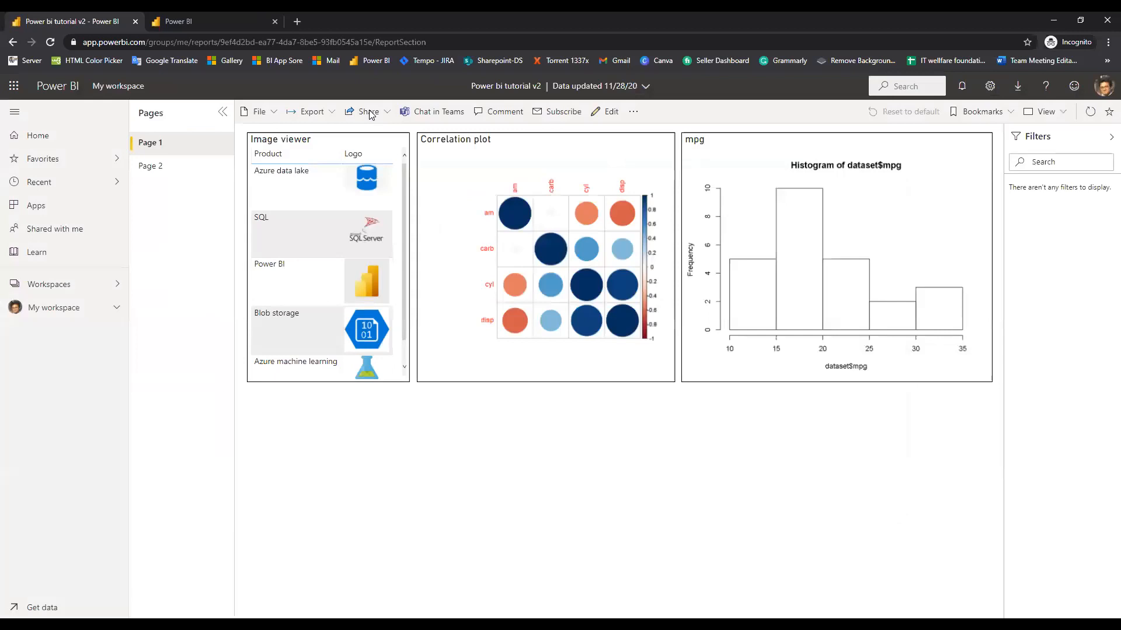
pyautogui.click(365, 111)
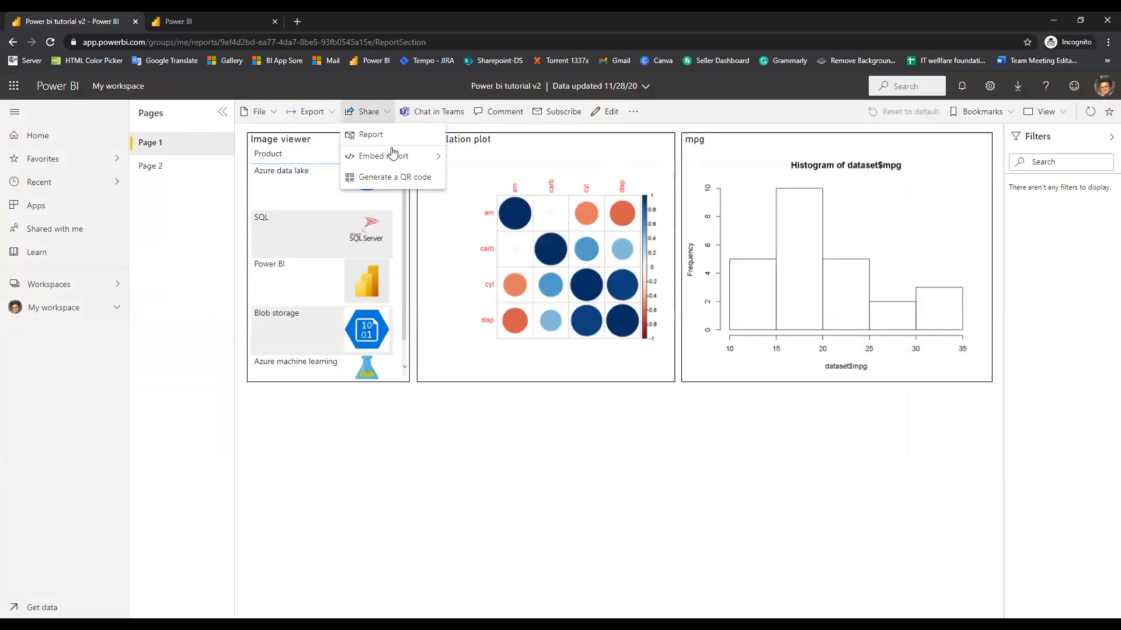
pyautogui.click(429, 156)
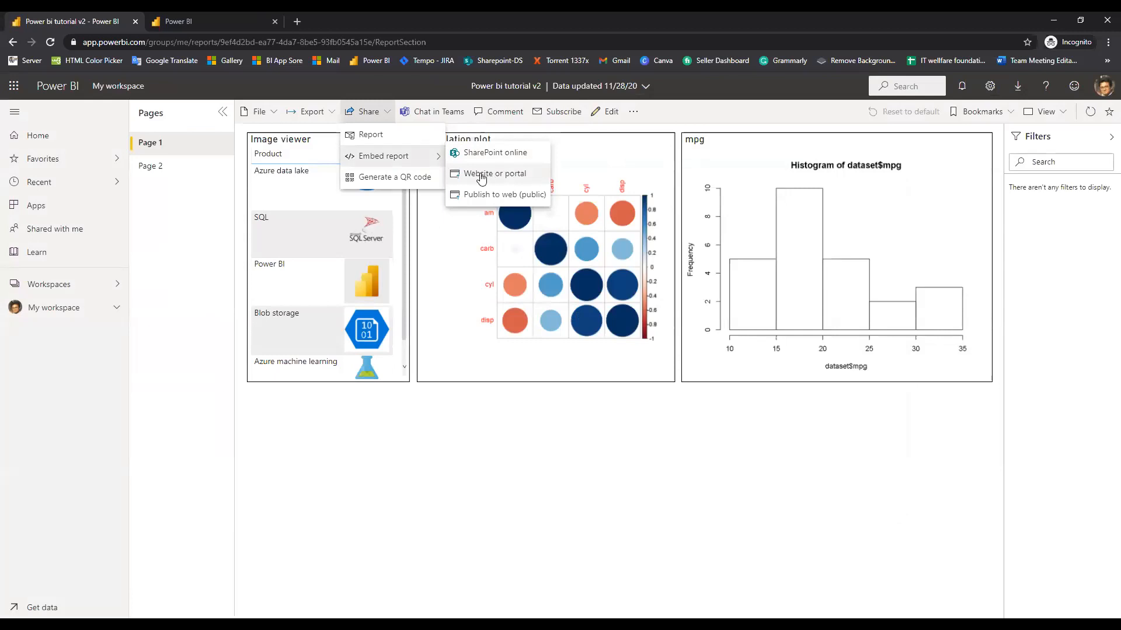
pyautogui.click(556, 382)
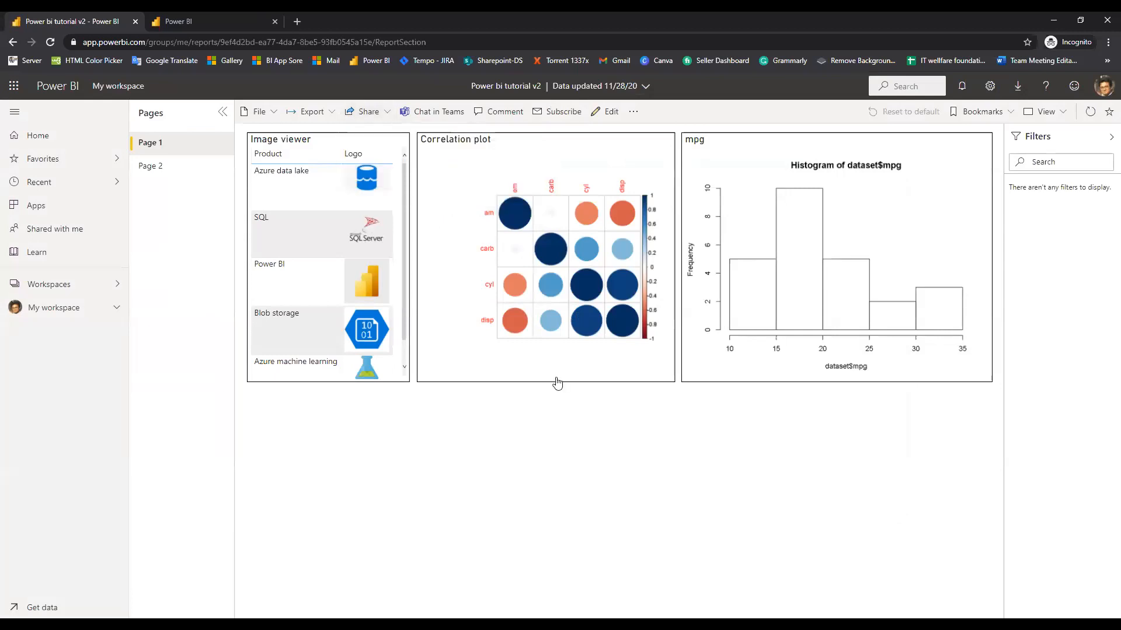
pyautogui.click(441, 113)
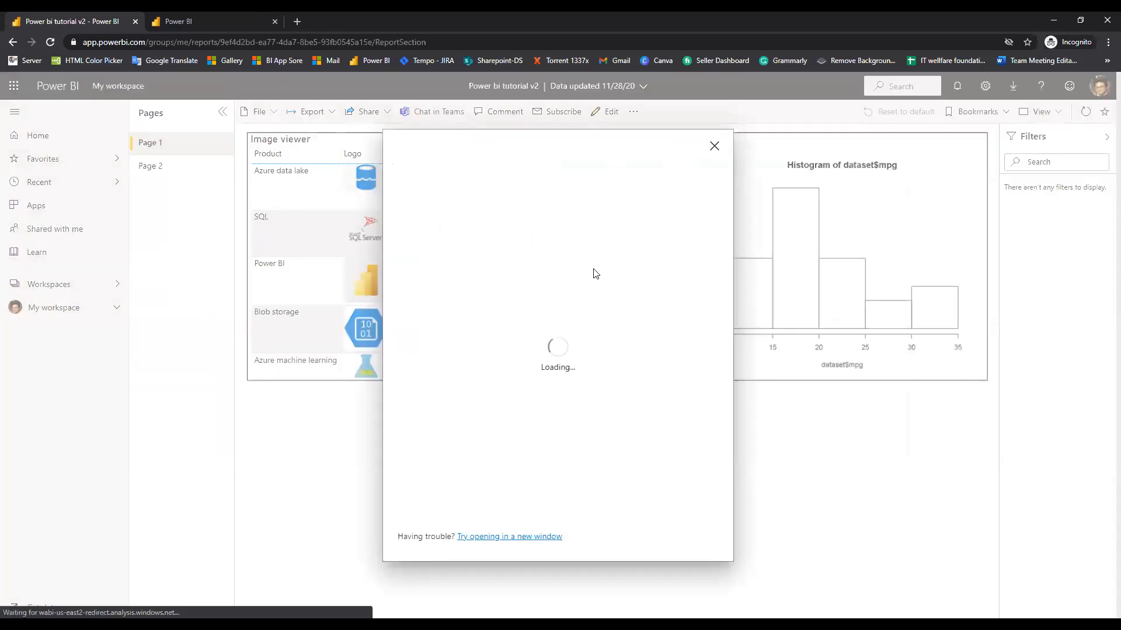
pyautogui.click(714, 146)
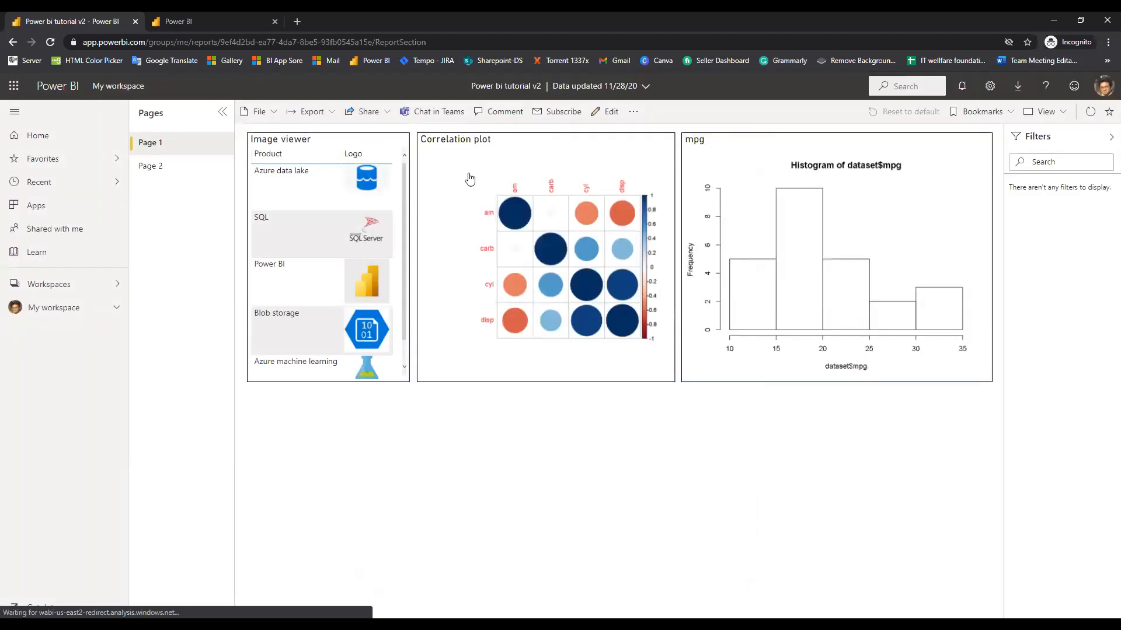
pyautogui.click(369, 112)
pyautogui.moveTo(420, 156)
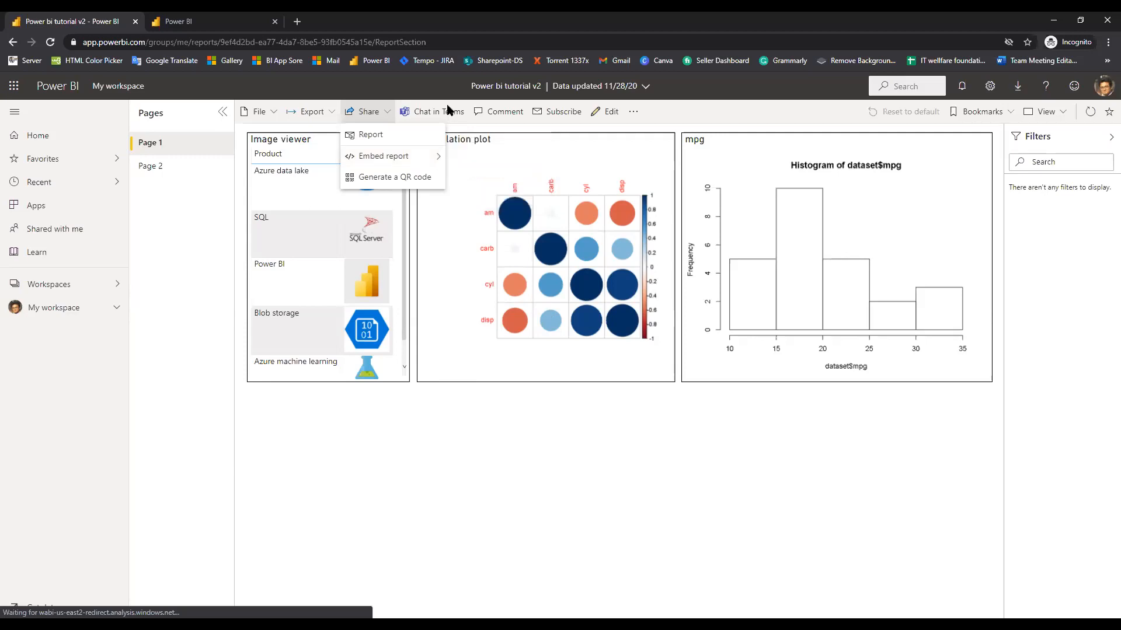
# Start a Teams chat about the report, then close it while still loading
pyautogui.click(439, 117)
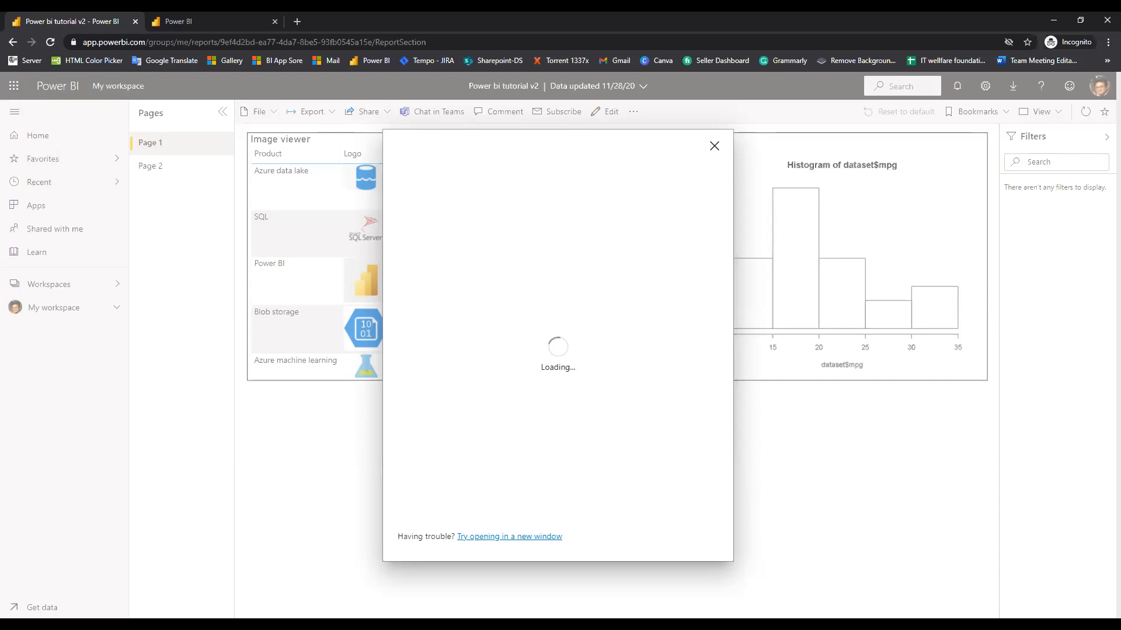
pyautogui.click(714, 146)
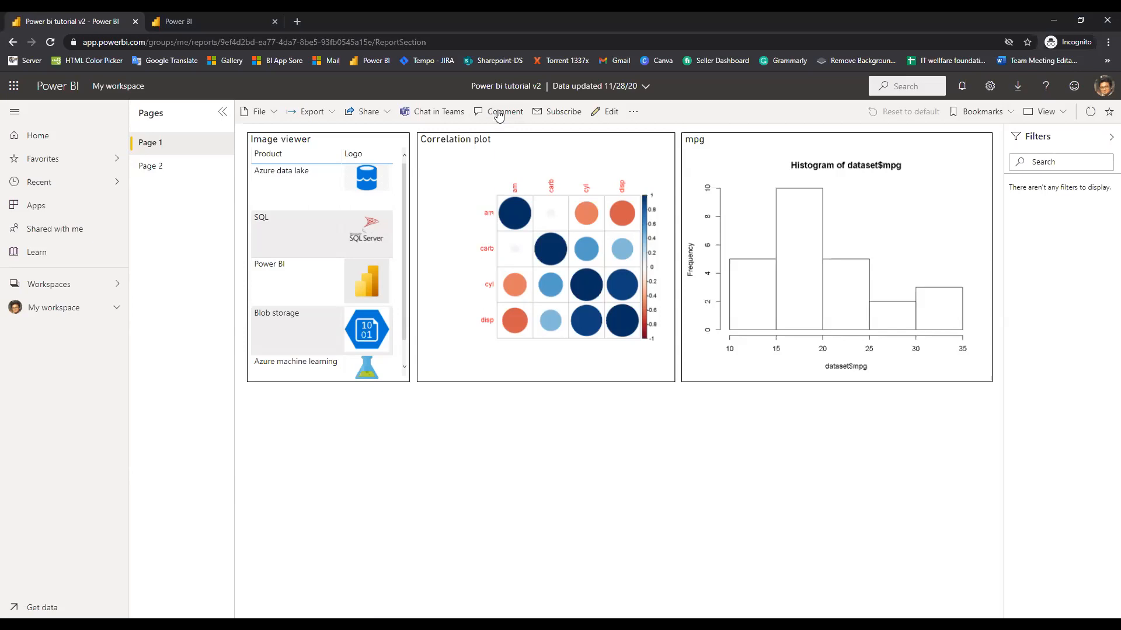
# Open the Comments pane, dismiss its introduction, and write the comment 'Need more charts'
pyautogui.click(499, 114)
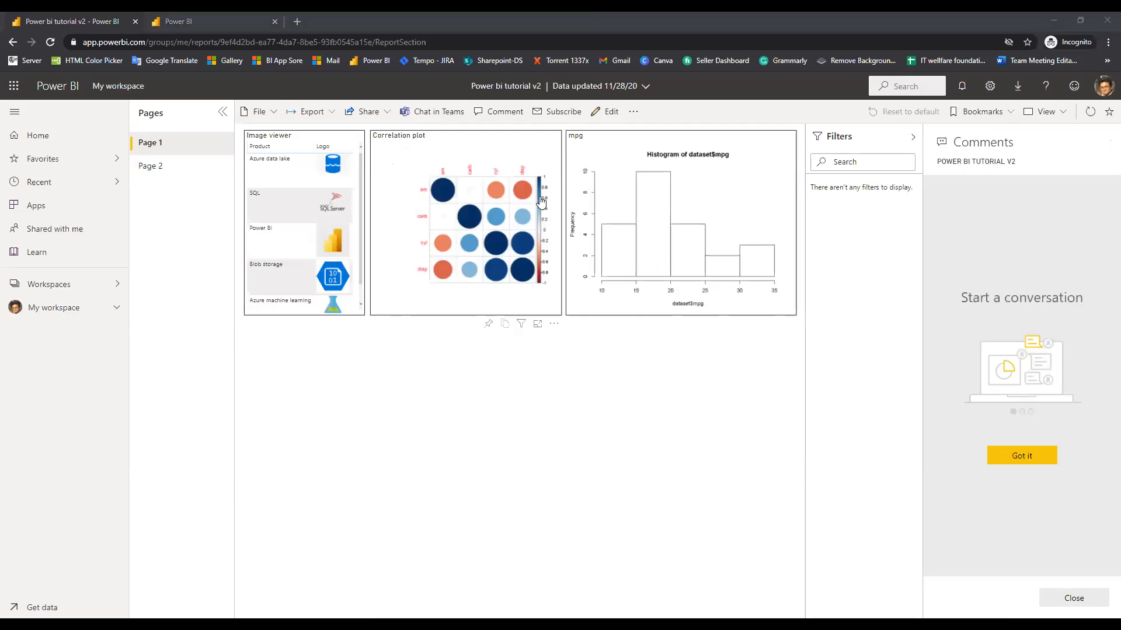
pyautogui.click(1026, 465)
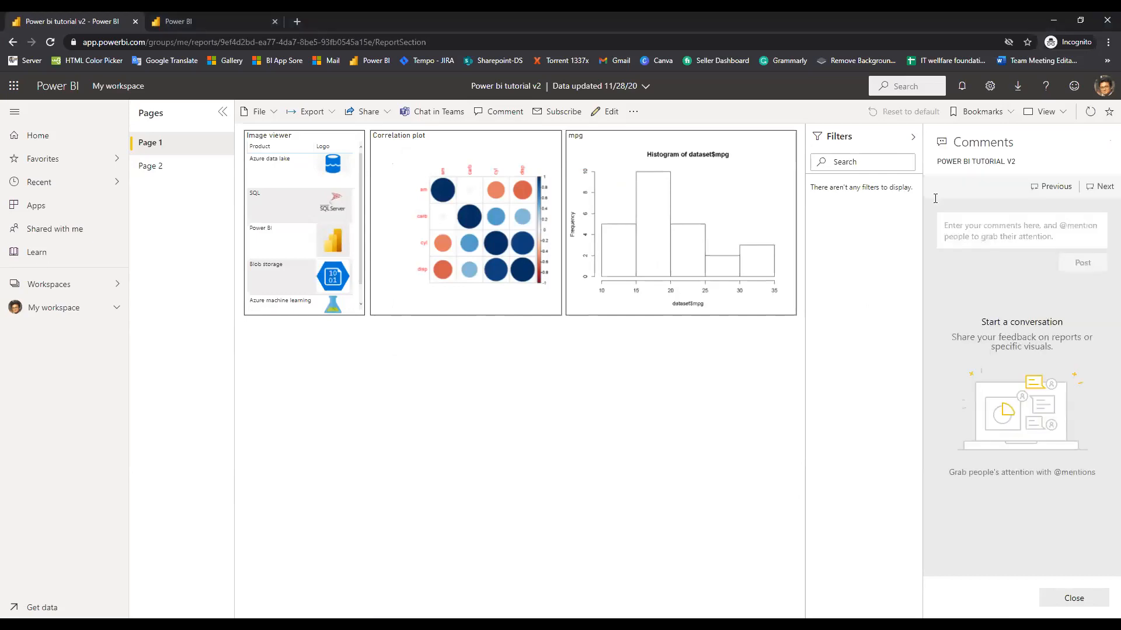
pyautogui.click(961, 222)
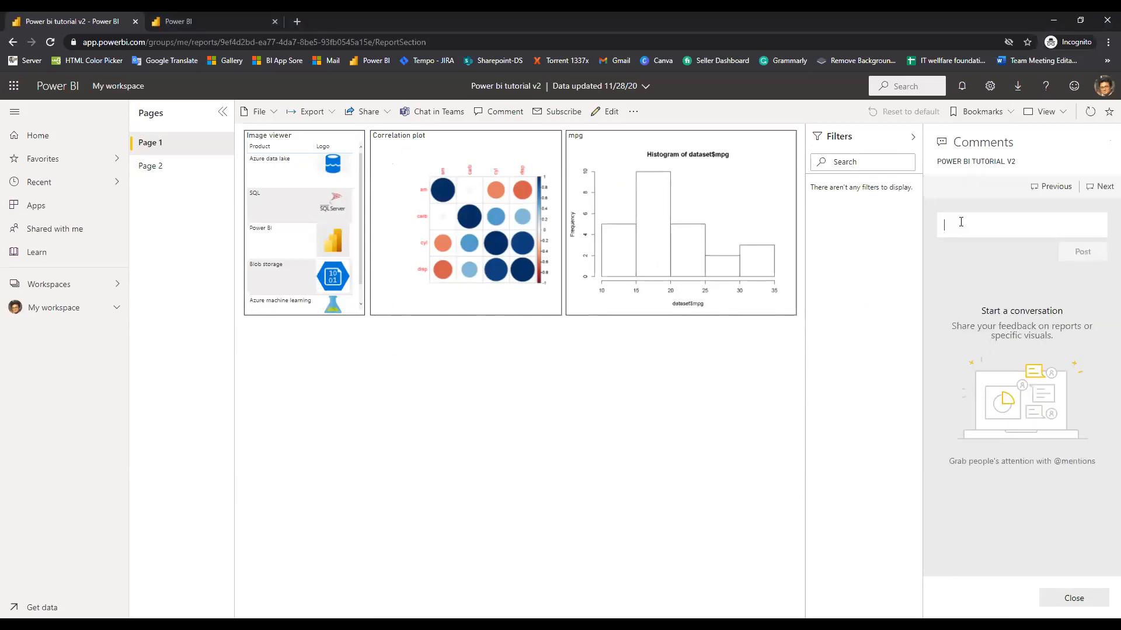
pyautogui.write('Need ')
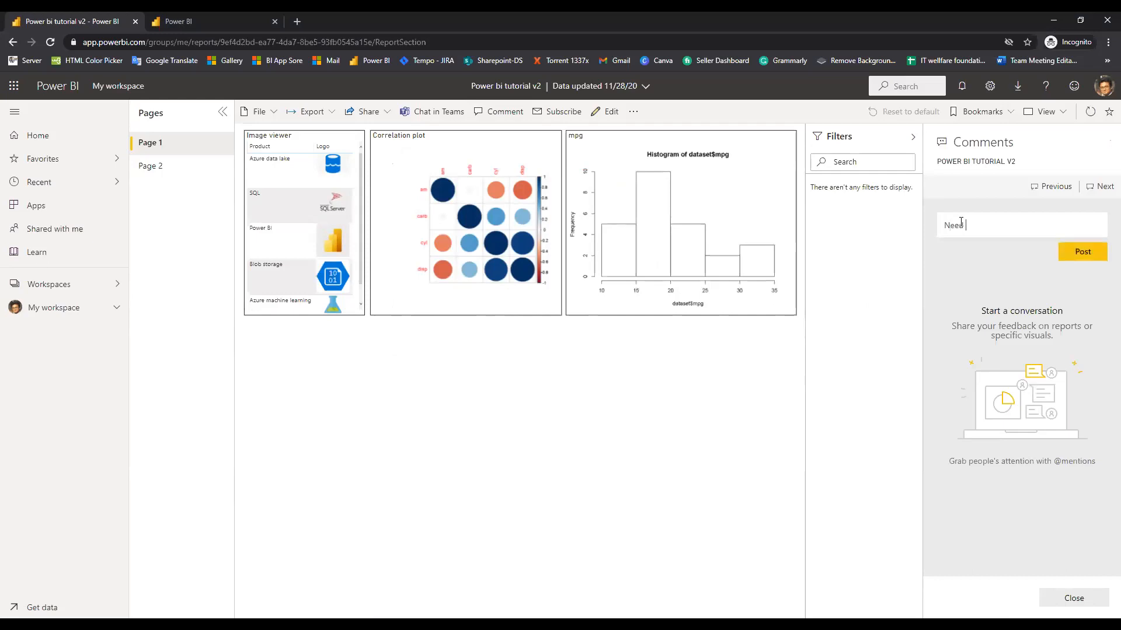
pyautogui.write('more charts')
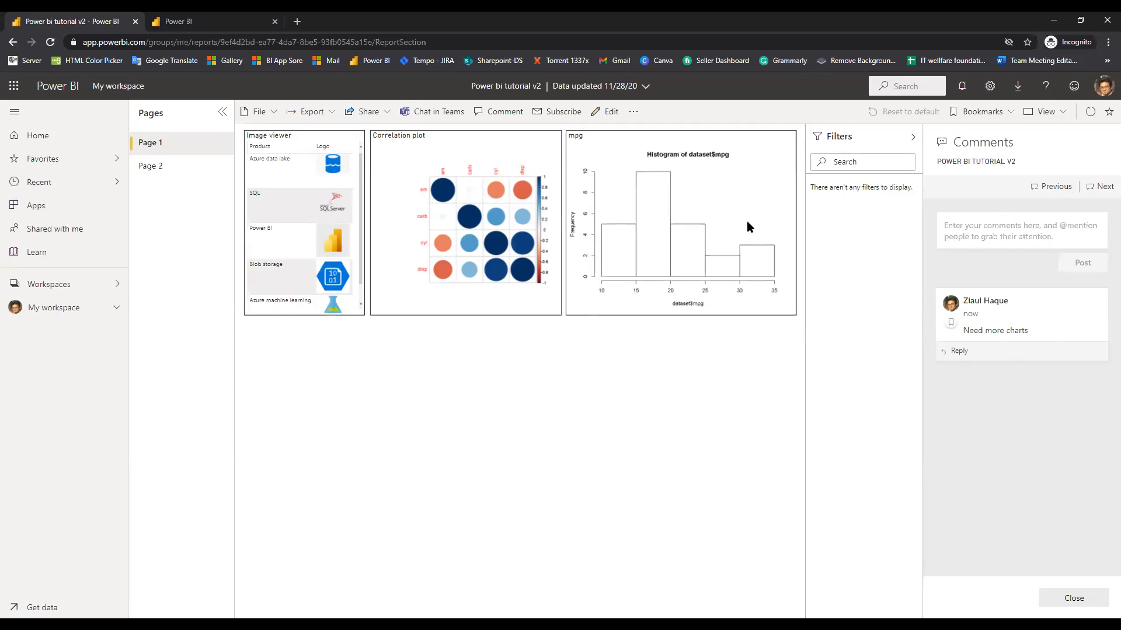
pyautogui.click(548, 115)
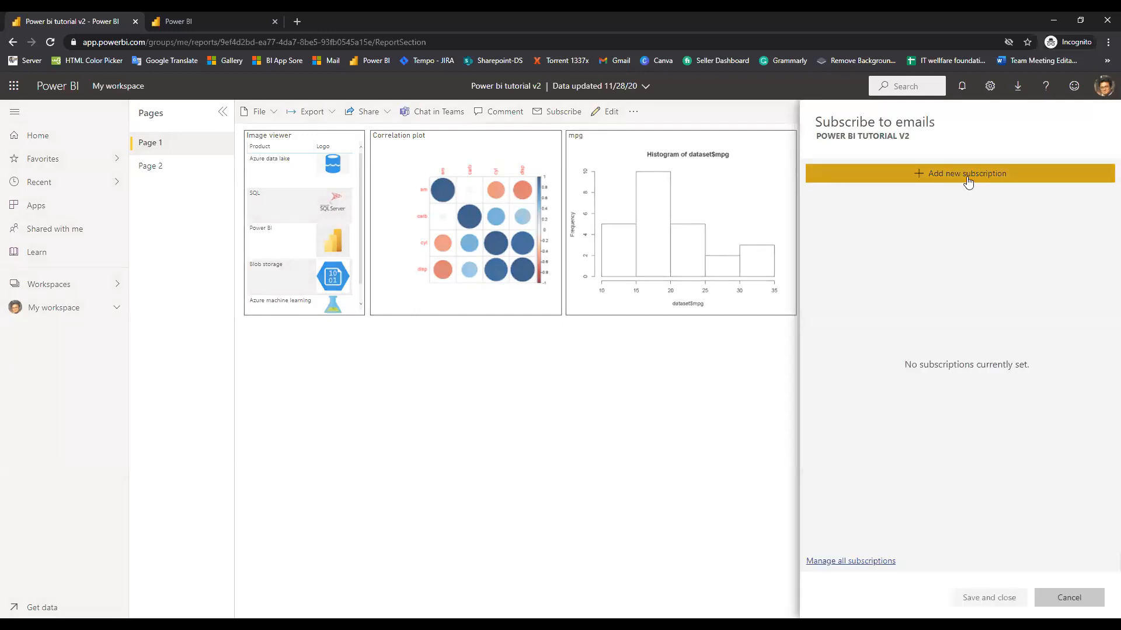
pyautogui.click(968, 180)
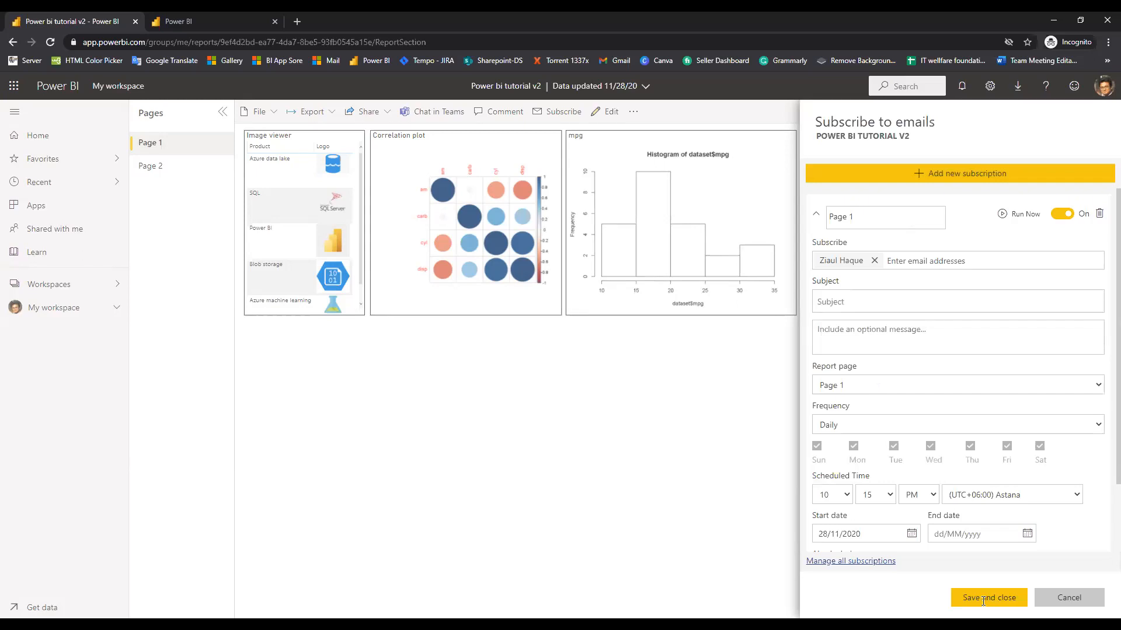
pyautogui.scroll(-1, 845, 444)
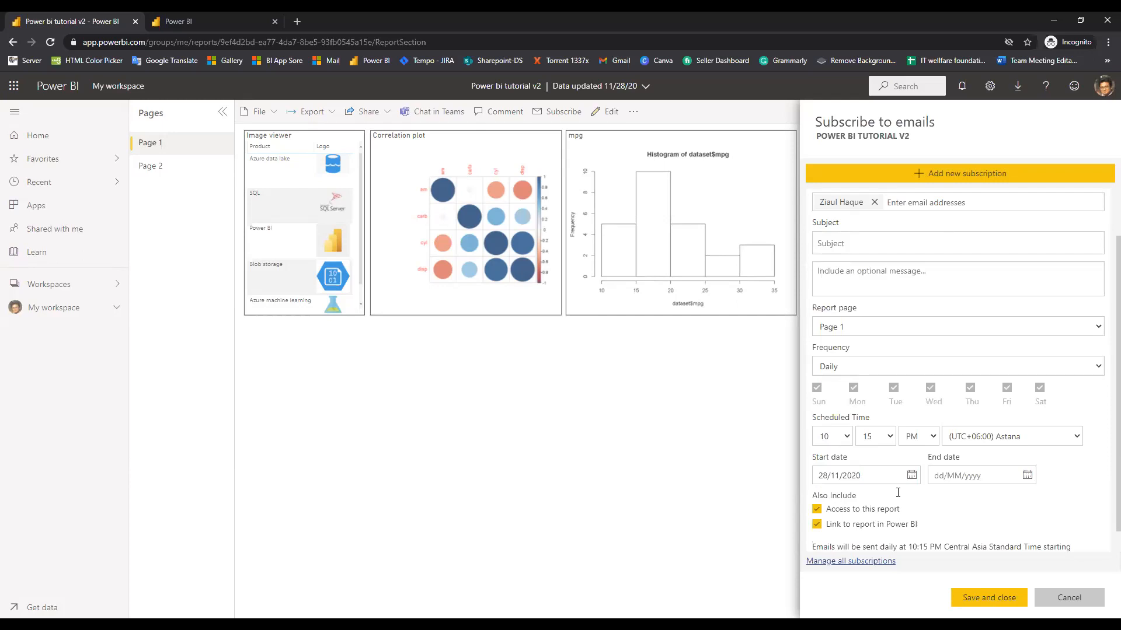
pyautogui.scroll(-1, 993, 489)
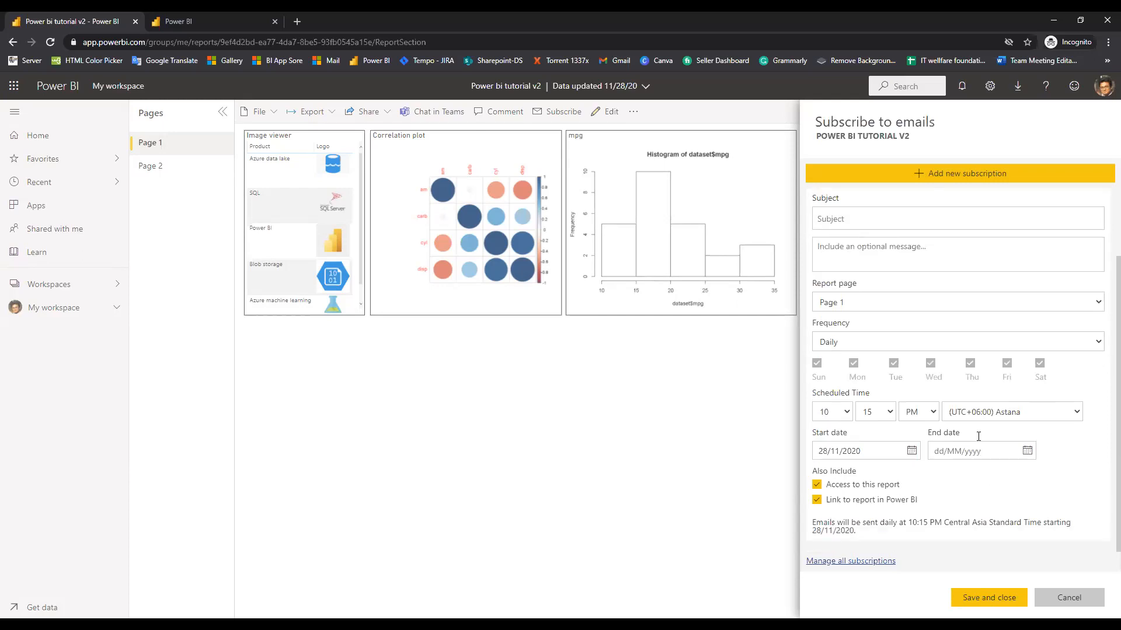
pyautogui.scroll(3, 913, 343)
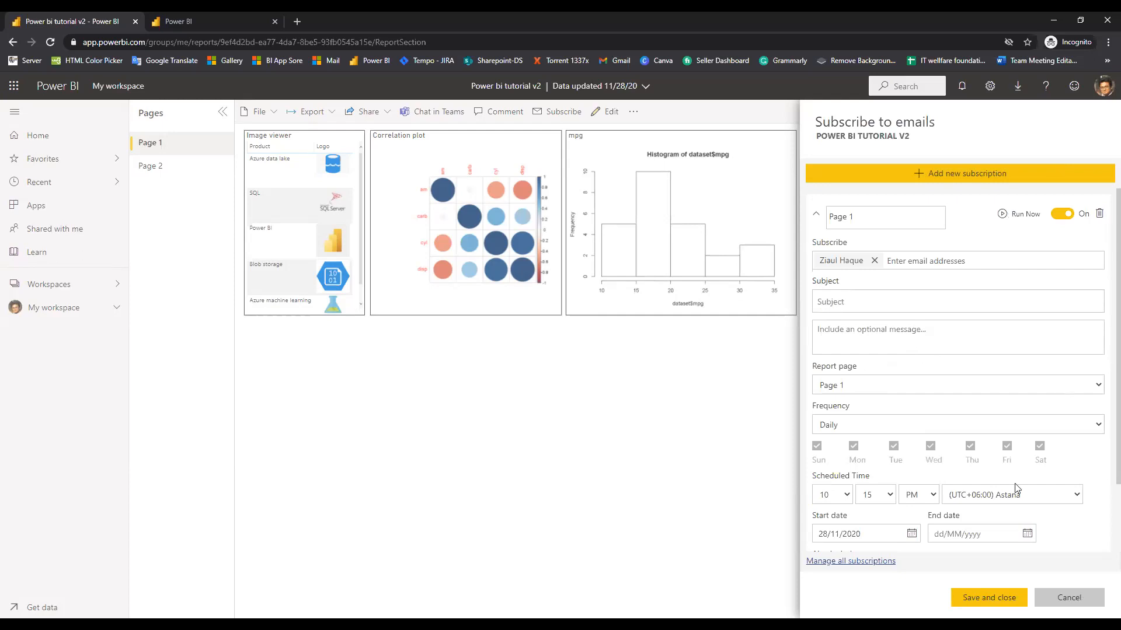
pyautogui.scroll(-2, 1016, 489)
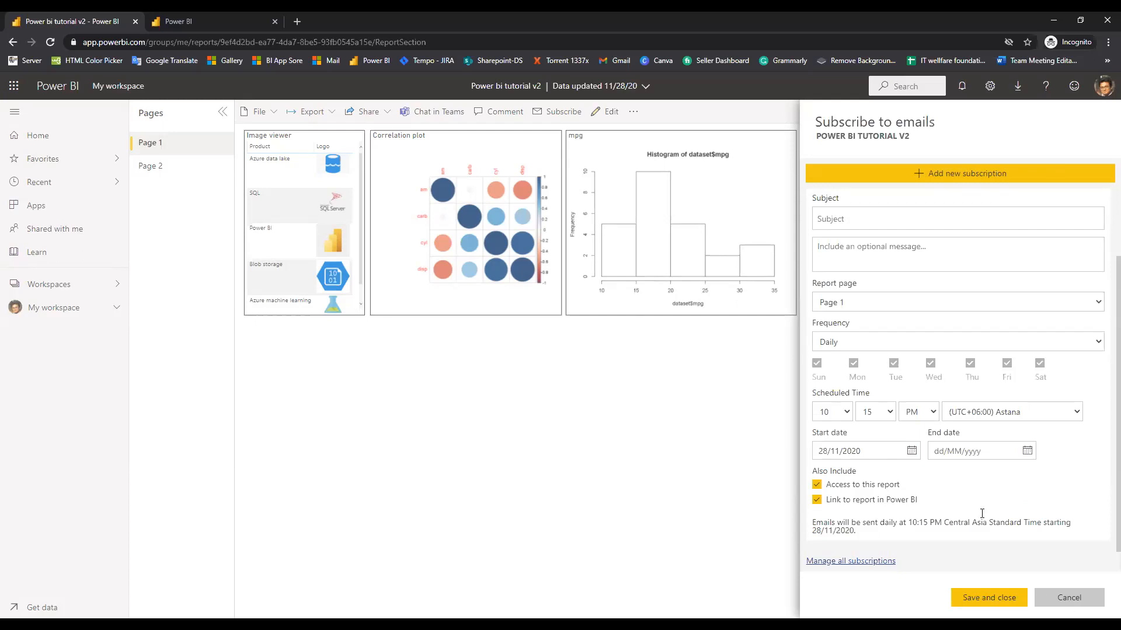
pyautogui.scroll(2, 883, 279)
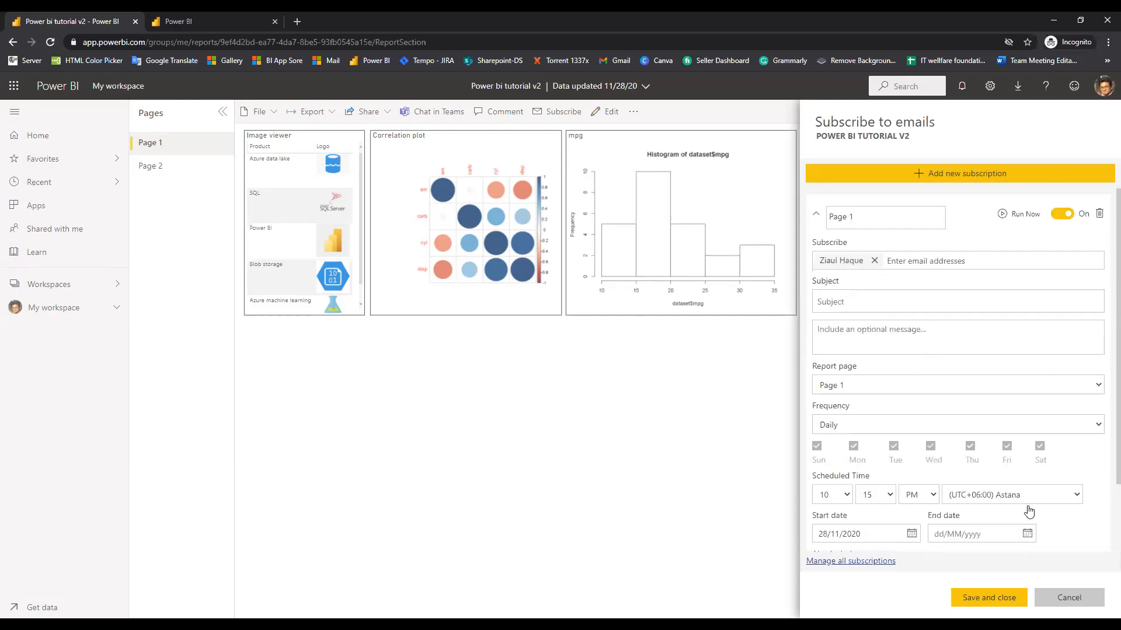
pyautogui.click(1068, 388)
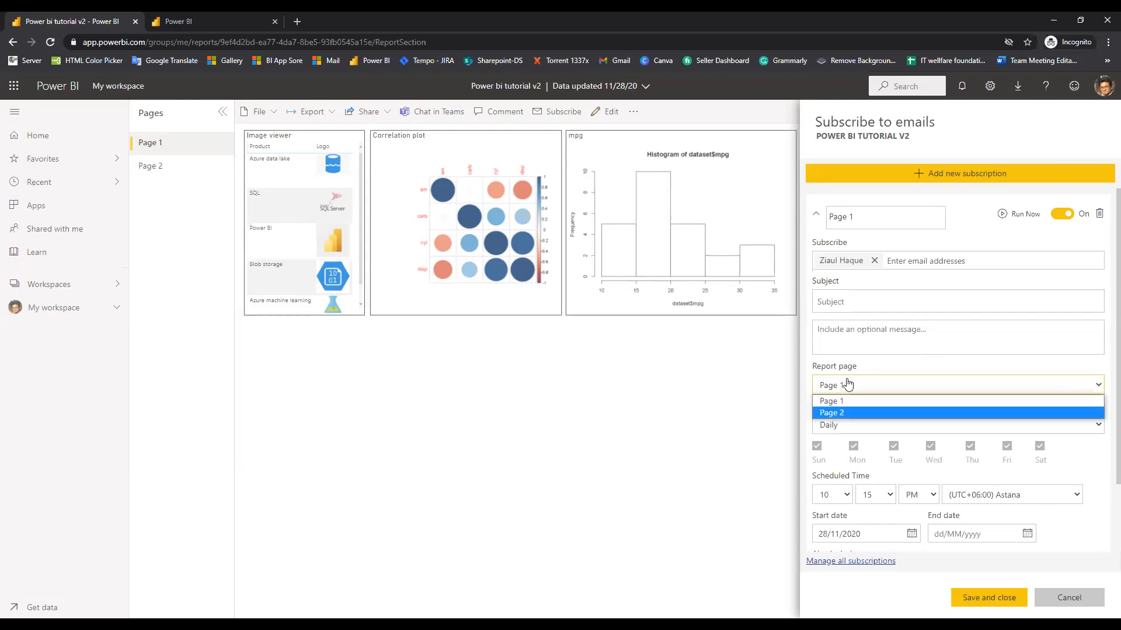
pyautogui.click(890, 400)
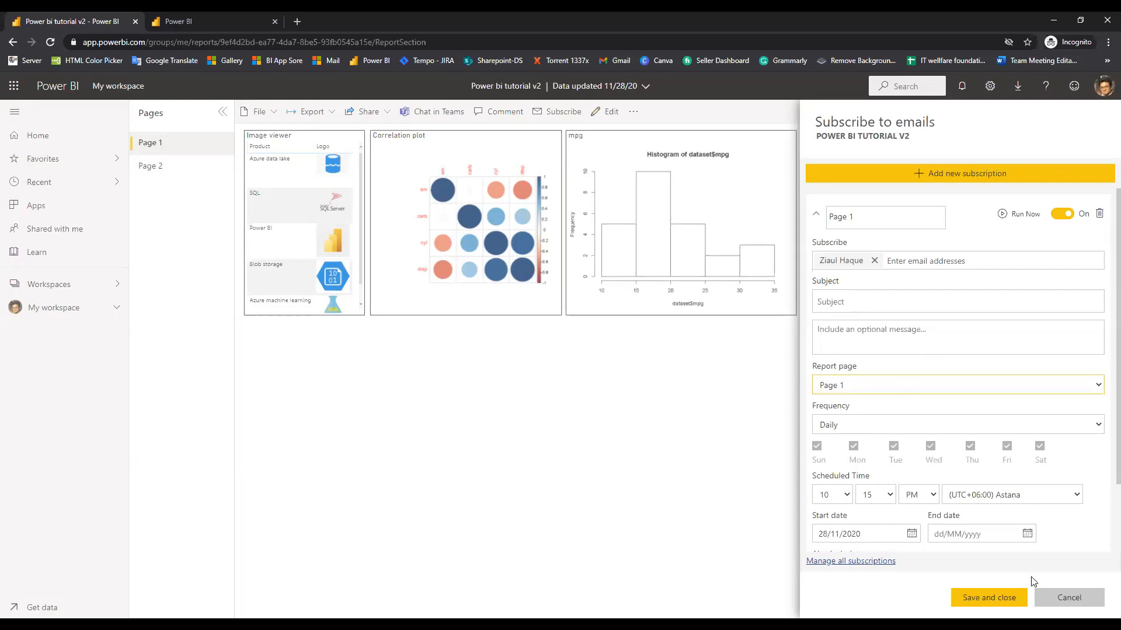
pyautogui.click(1057, 600)
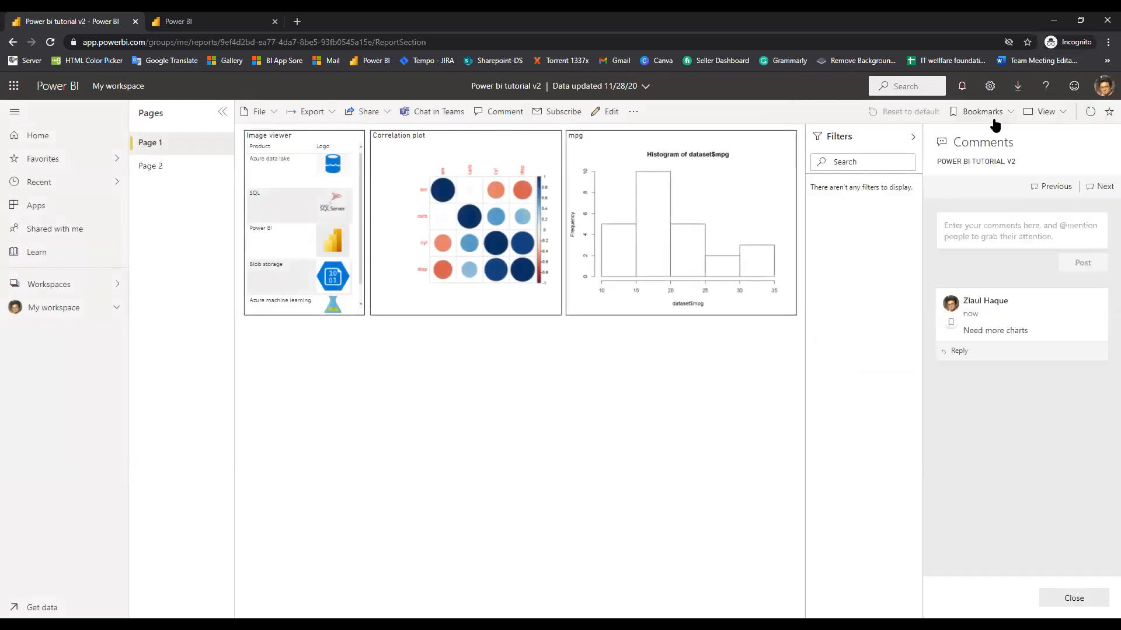
# Switch the Power BI tutorial v2 report into editing view
pyautogui.click(607, 111)
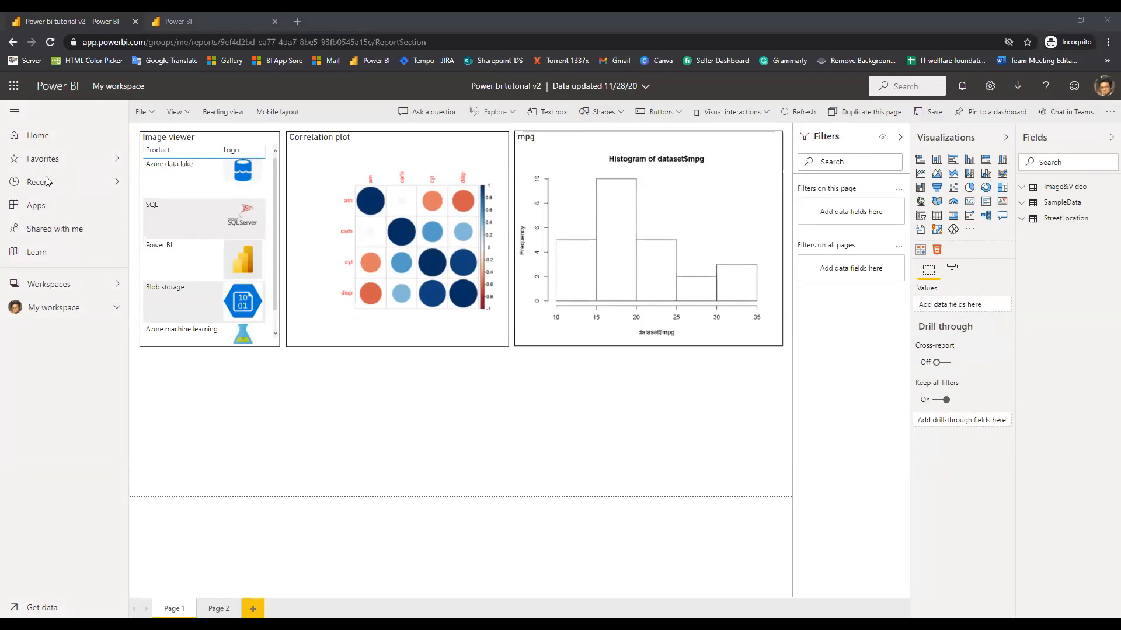
pyautogui.hotkey('alt', 'Tab')
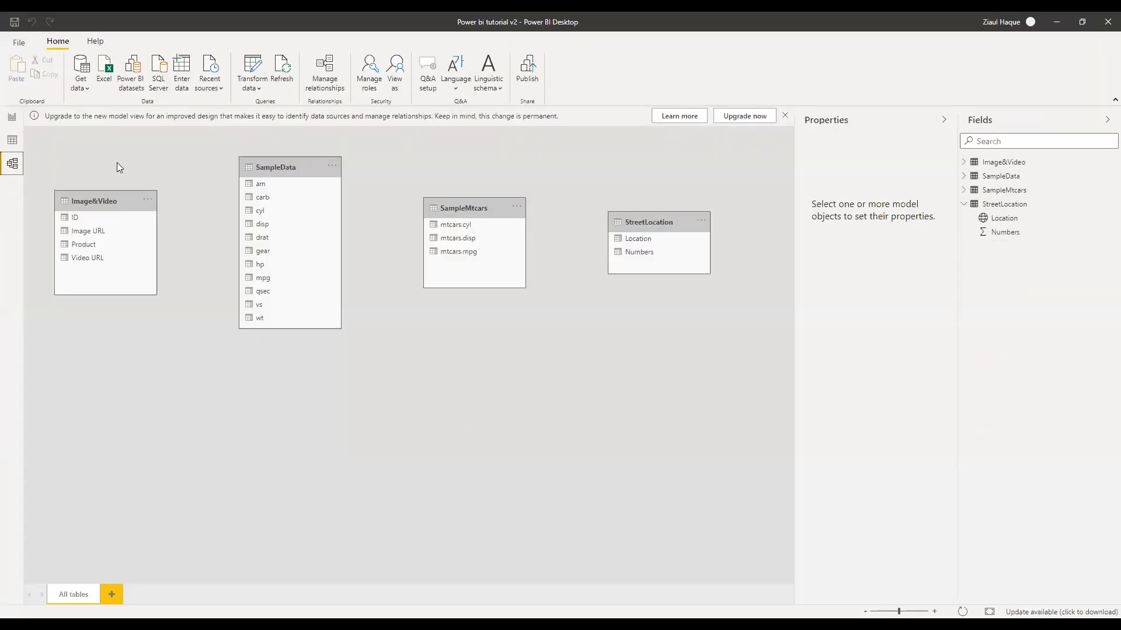
pyautogui.click(8, 166)
pyautogui.hotkey('alt', 'Tab')
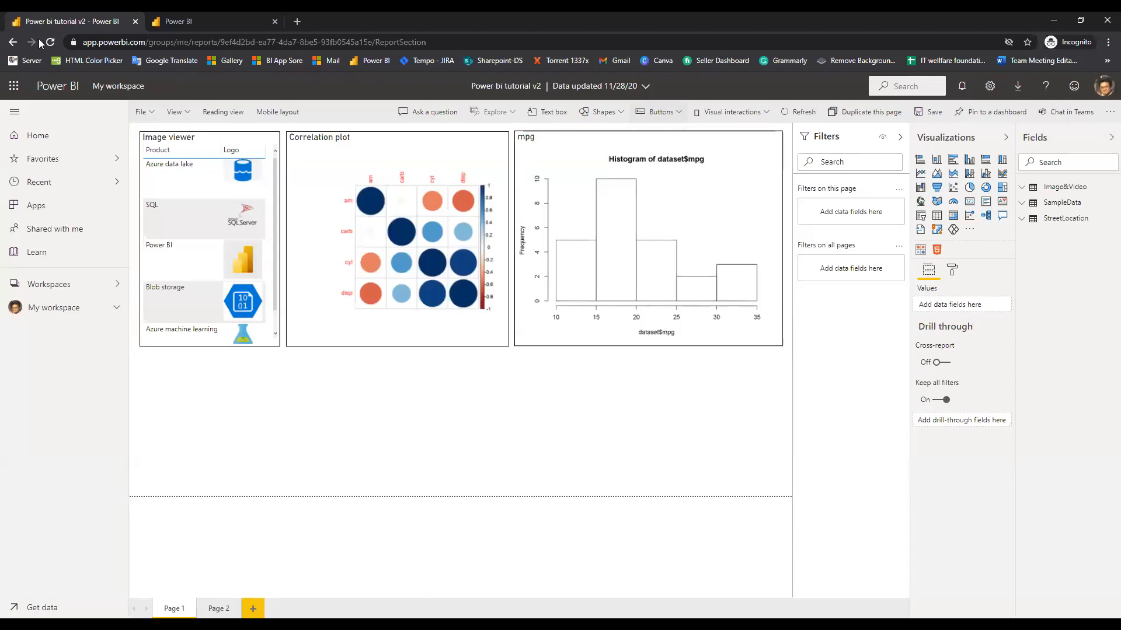
pyautogui.press('F5')
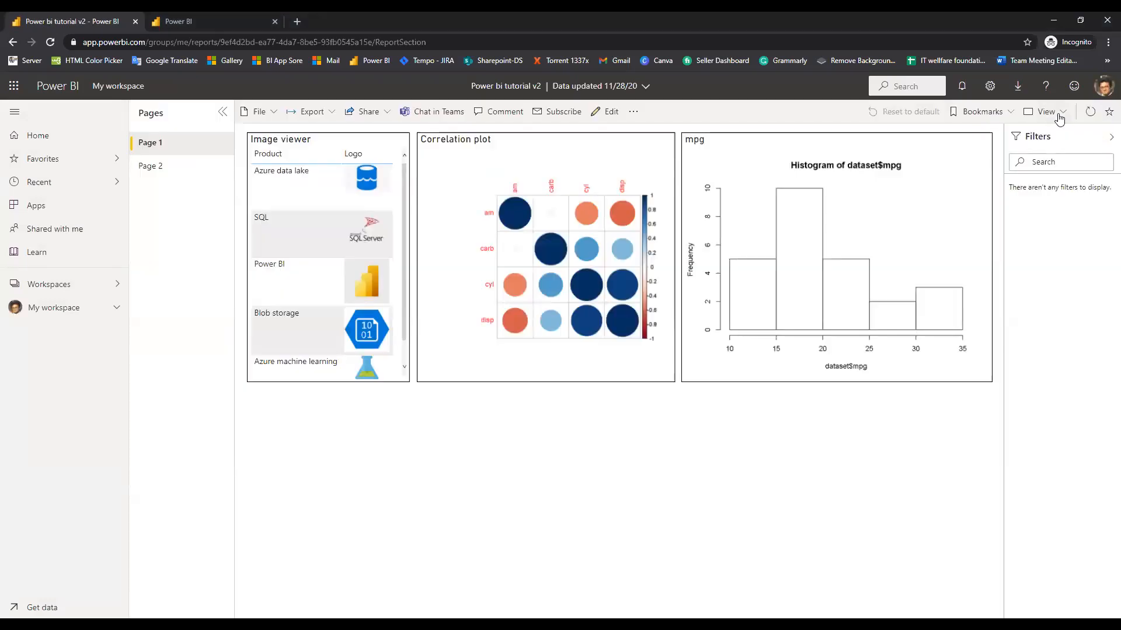
pyautogui.click(1057, 113)
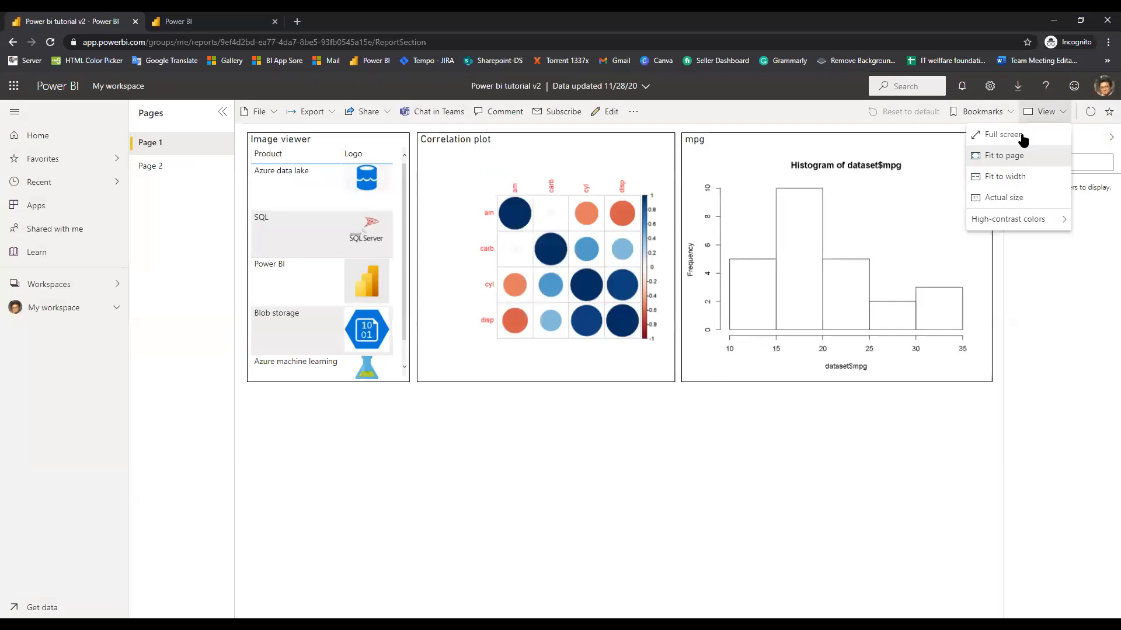
pyautogui.click(1010, 115)
pyautogui.click(1010, 115)
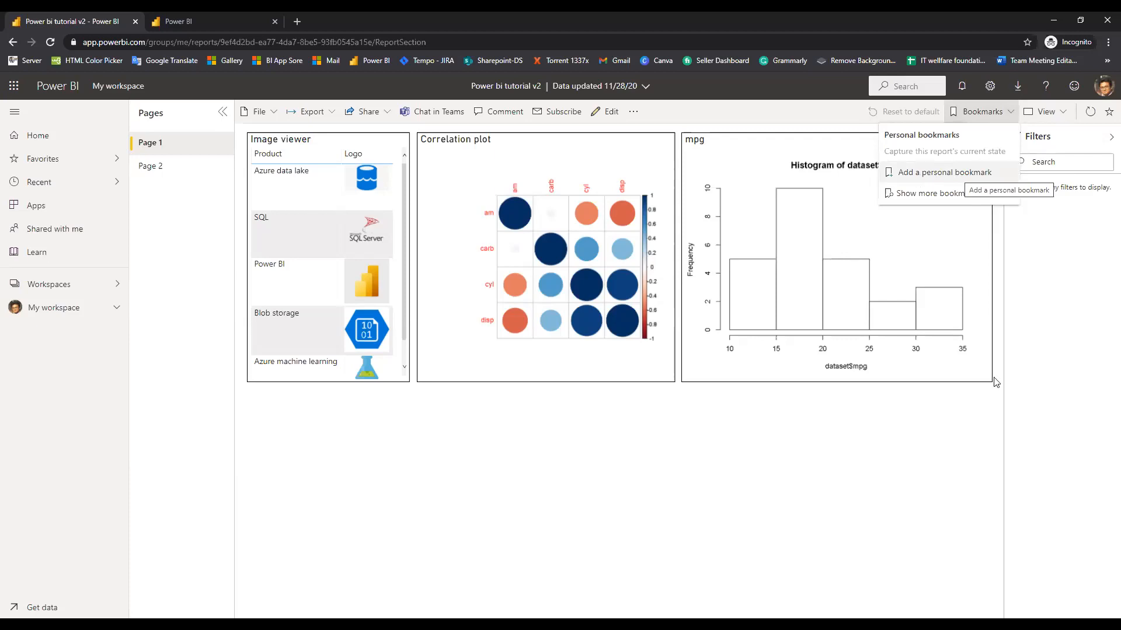
pyautogui.click(1091, 114)
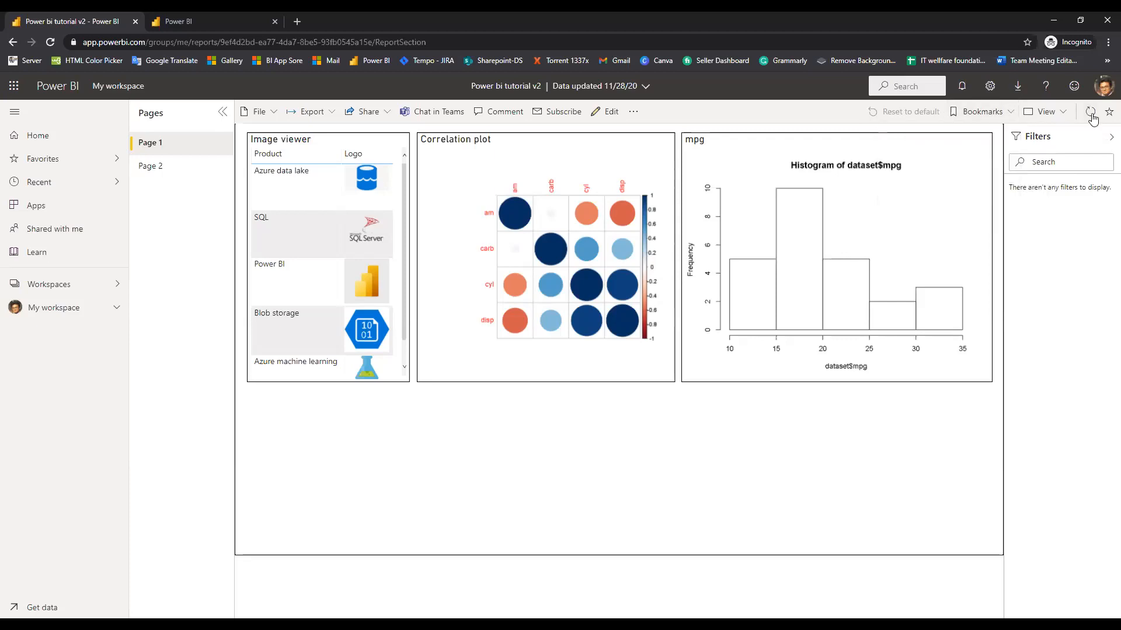
pyautogui.click(263, 218)
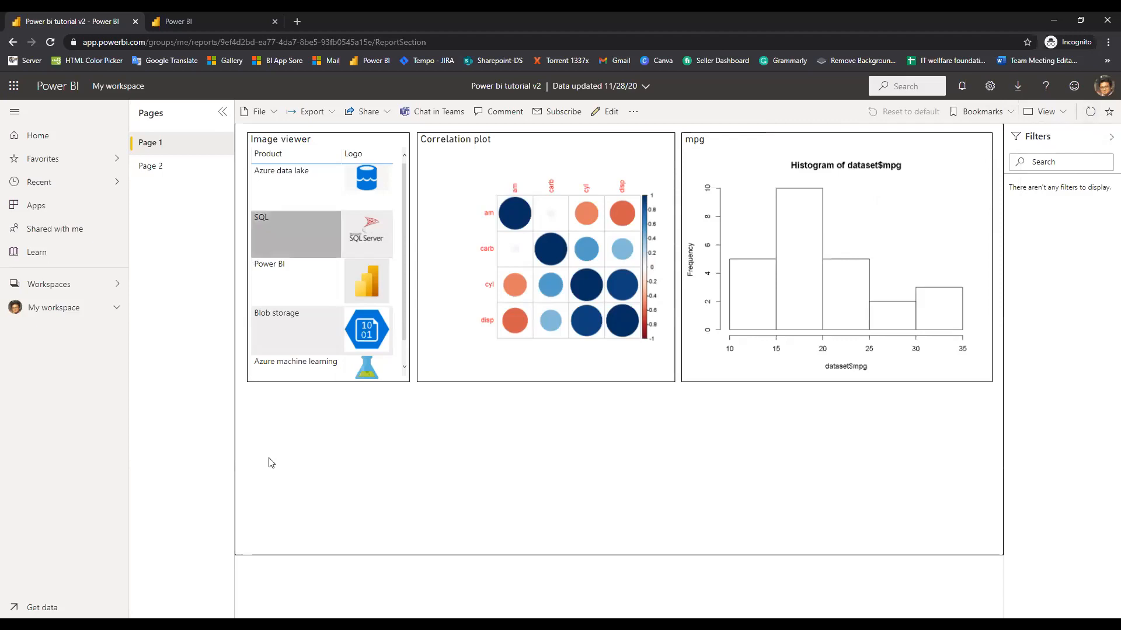
pyautogui.click(696, 376)
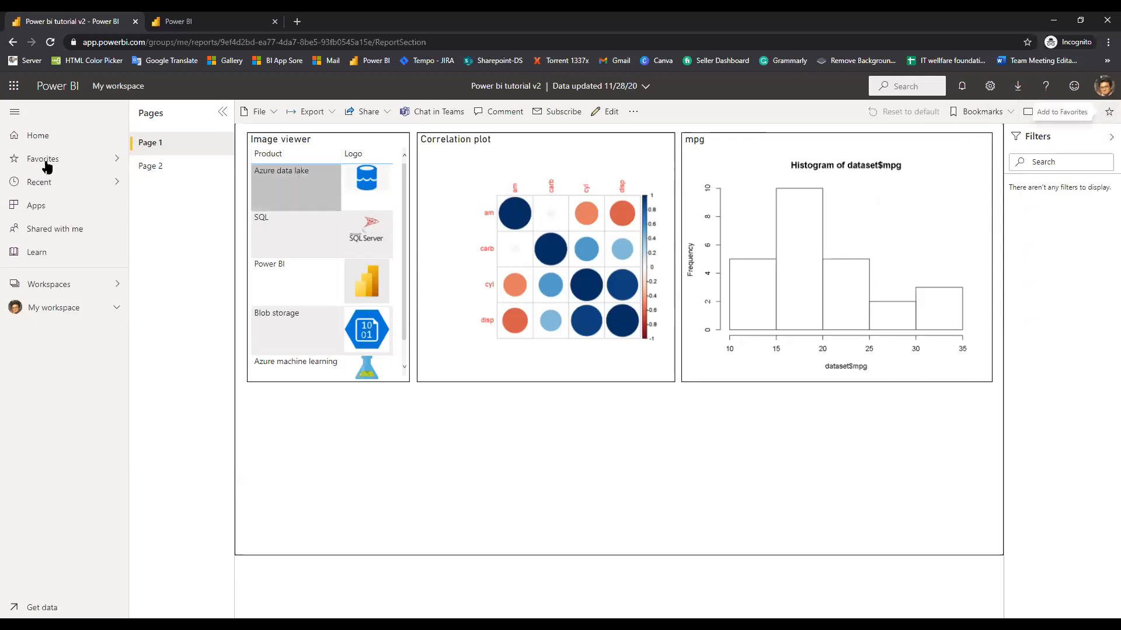
# Favourite the Power bi tutorial v2 report, check it under Favorites, then try Chat in Teams
pyautogui.click(1107, 114)
pyautogui.click(44, 166)
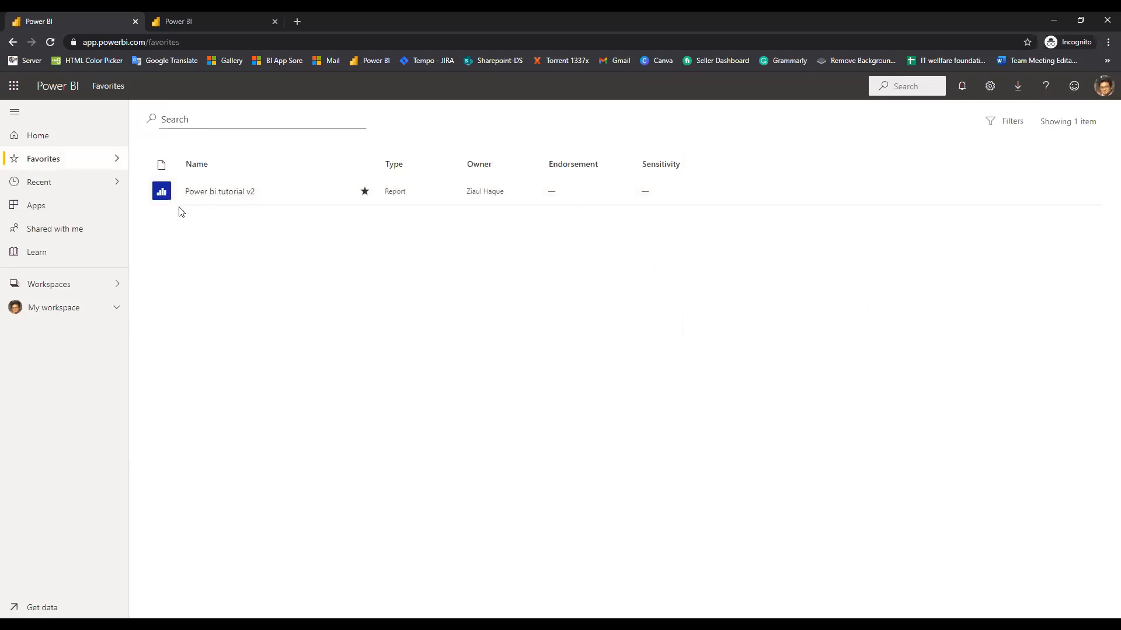
pyautogui.click(14, 43)
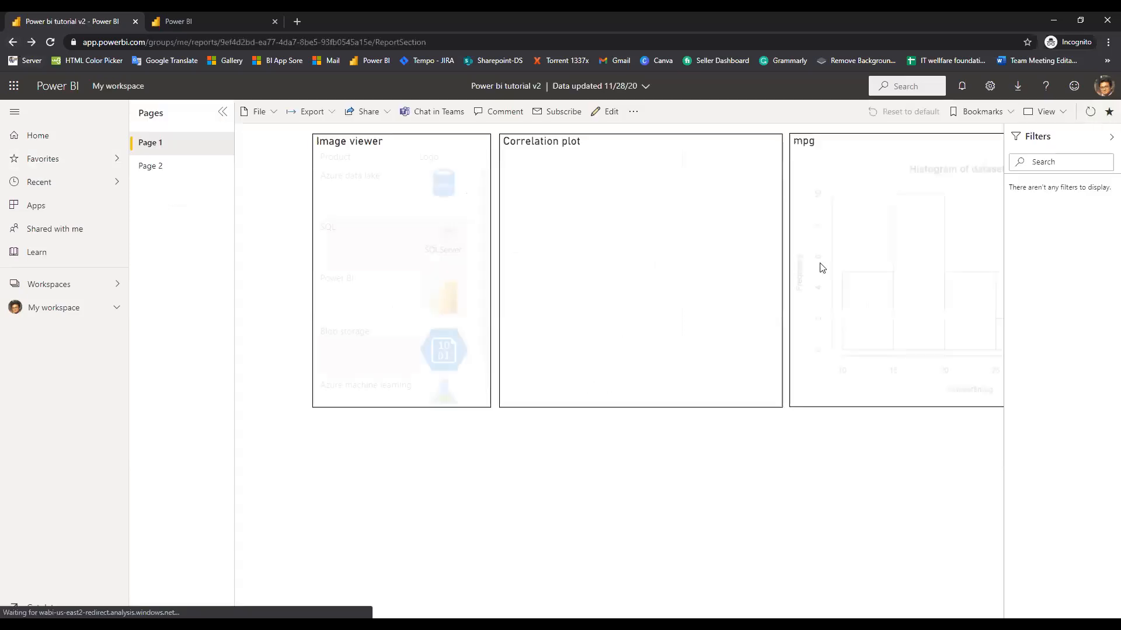
pyautogui.click(443, 116)
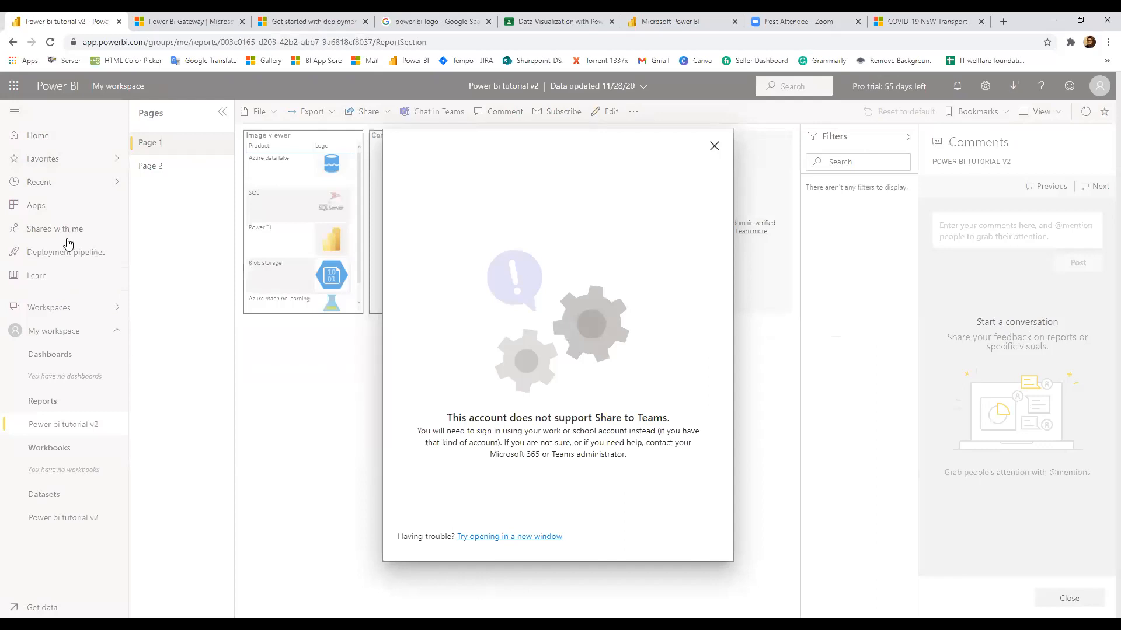
# Dismiss the Share to Teams notice saying a work or school account is required
pyautogui.press('Escape')
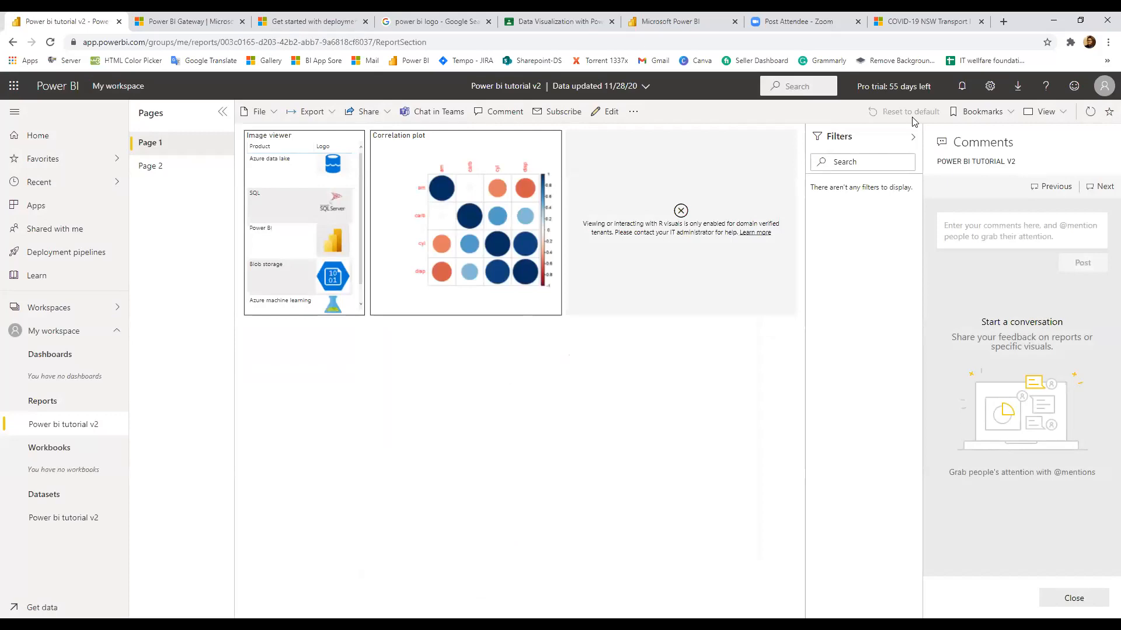
# Show the workspaces list with Power BI training and Sales and Marketing sample
pyautogui.click(88, 309)
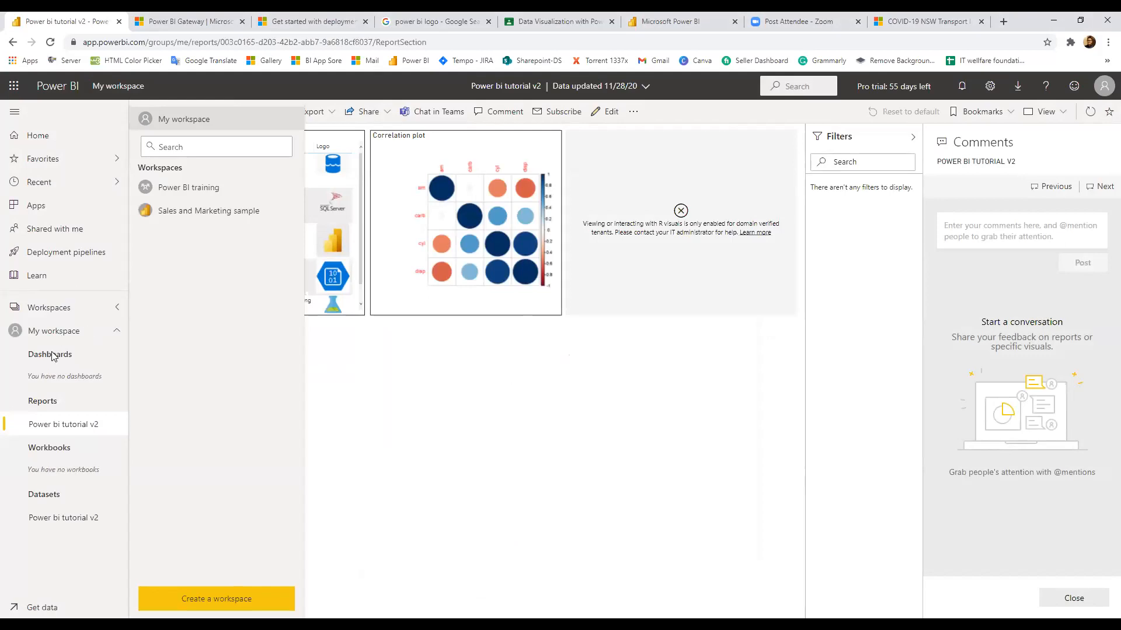
# Open the Power BI training report's Day 06_1 page from the Power BI training workspace's All items
pyautogui.click(200, 186)
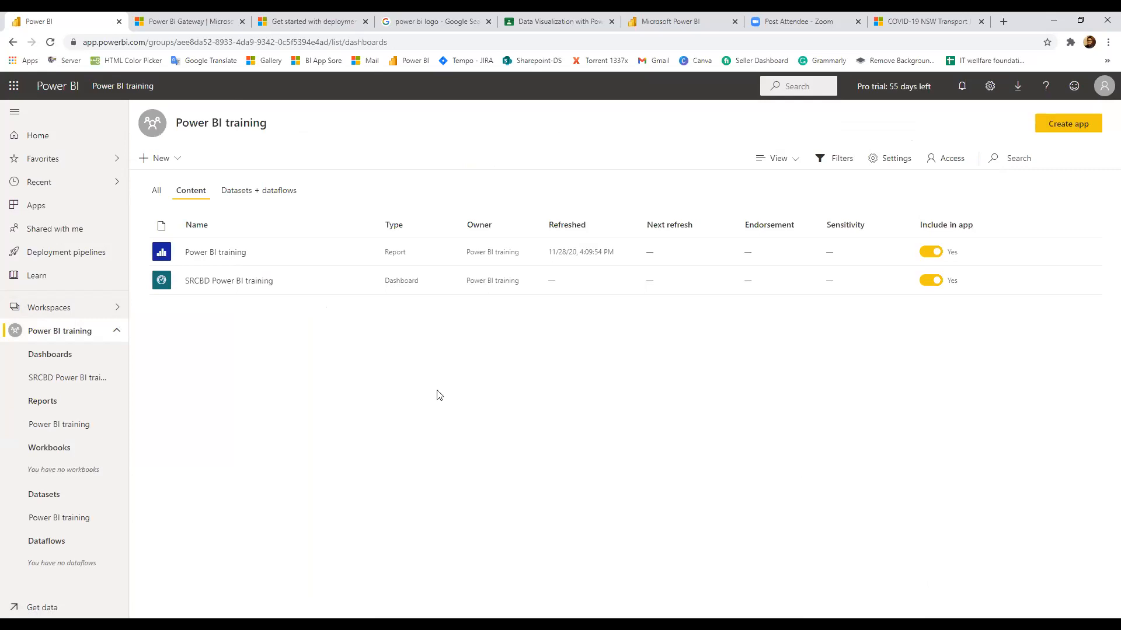
pyautogui.click(96, 310)
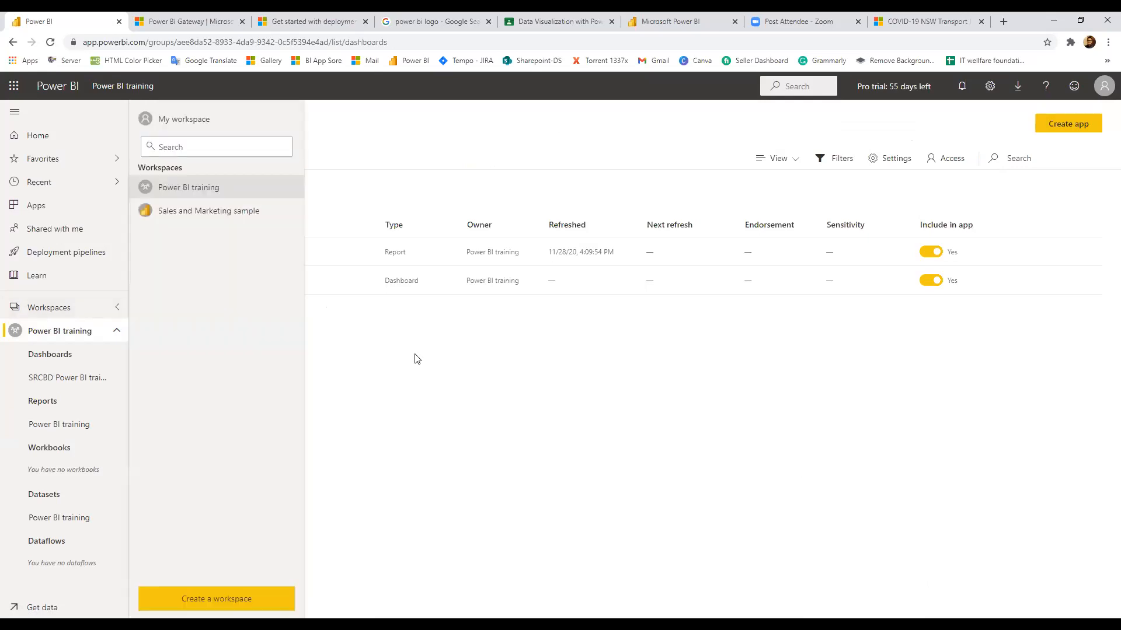
pyautogui.click(407, 359)
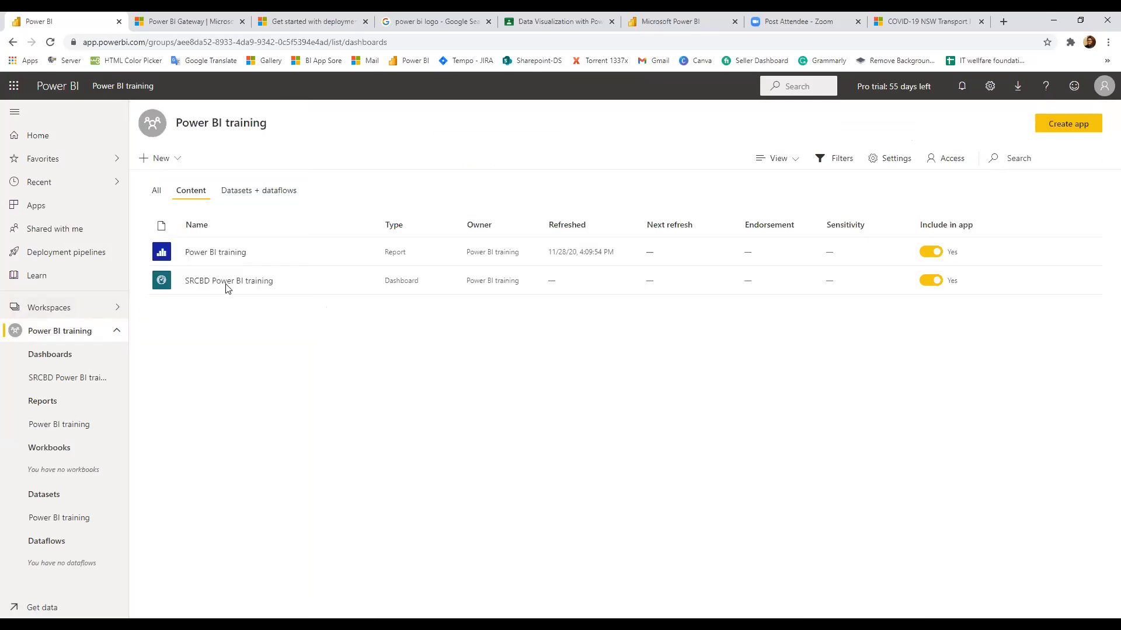
pyautogui.click(156, 196)
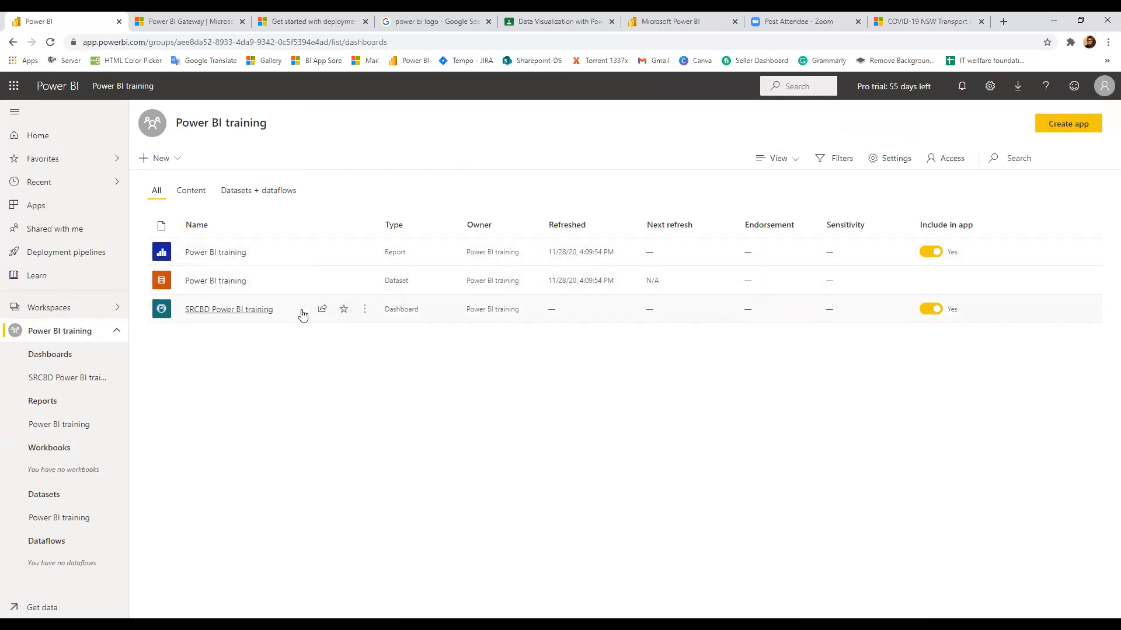
pyautogui.click(209, 255)
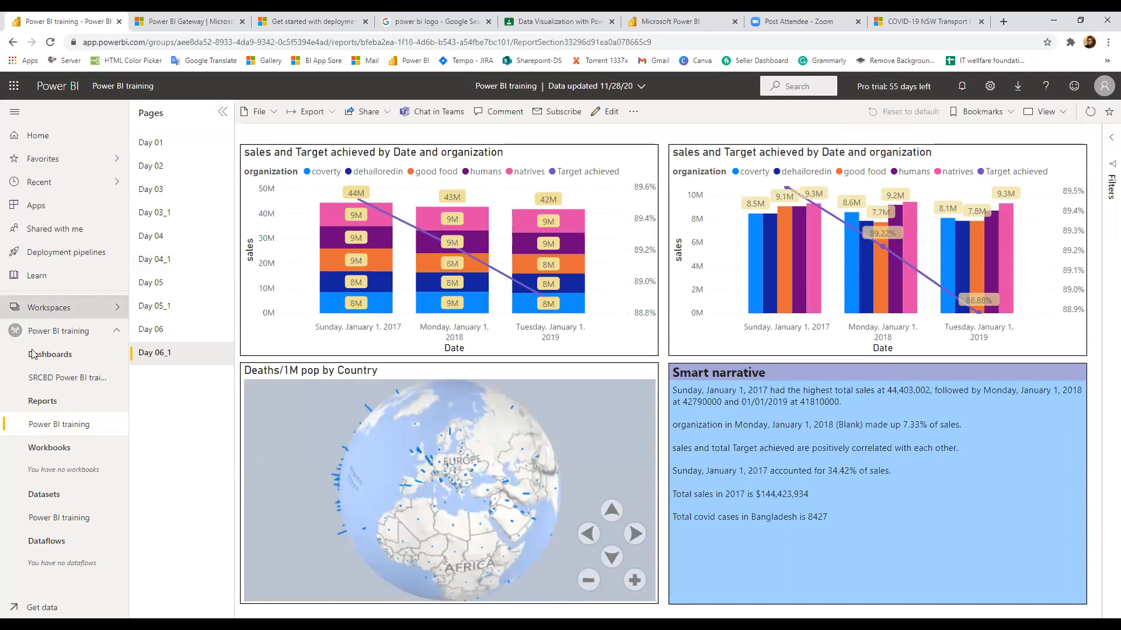
# Open the SRCBD Power BI training dashboard from the Dashboards list in the left navigation
pyautogui.click(66, 313)
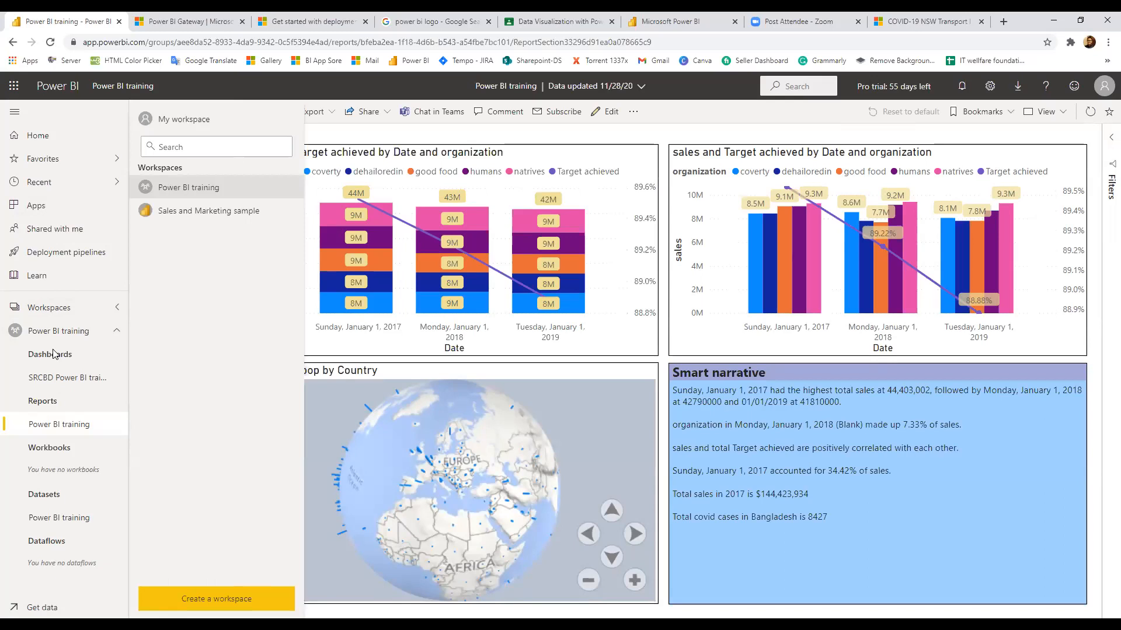
pyautogui.click(64, 377)
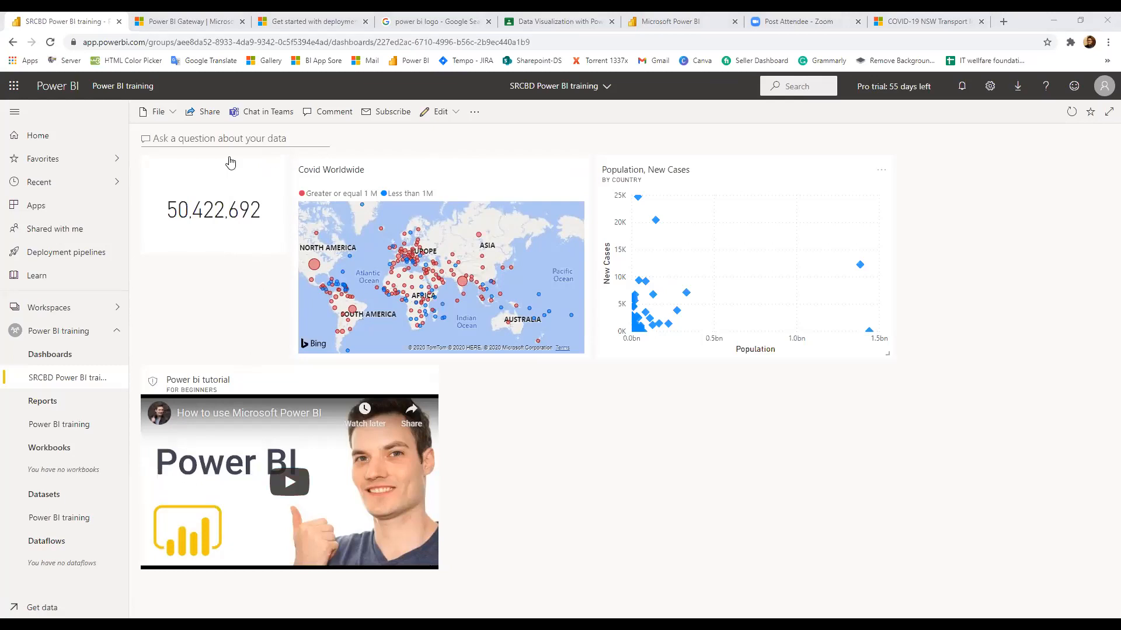
pyautogui.click(161, 111)
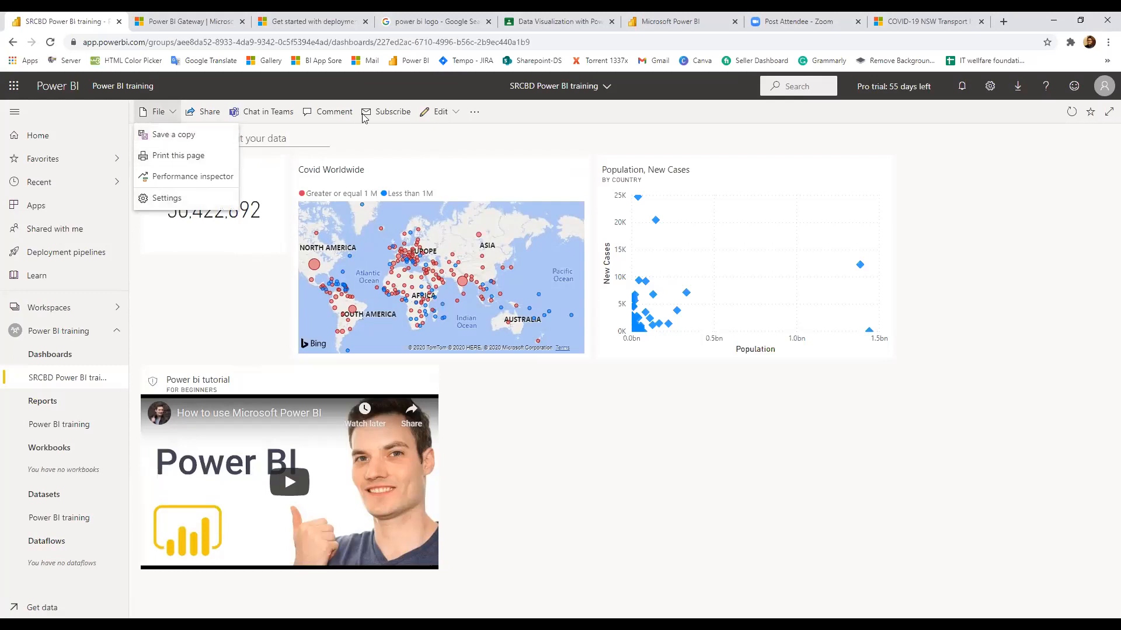
pyautogui.click(473, 115)
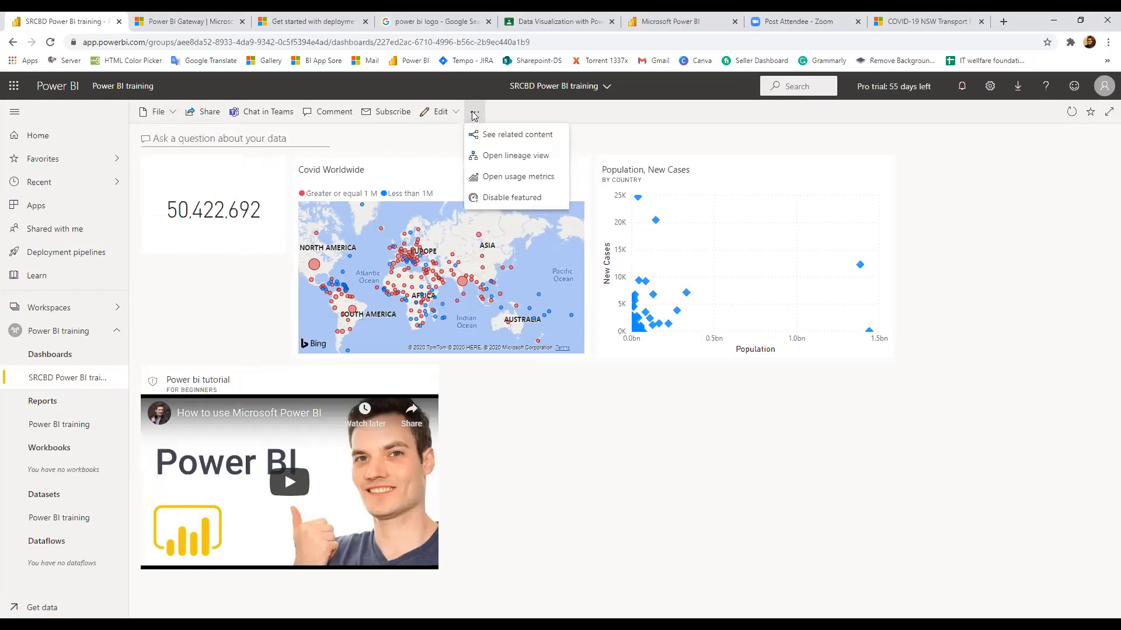
pyautogui.click(473, 116)
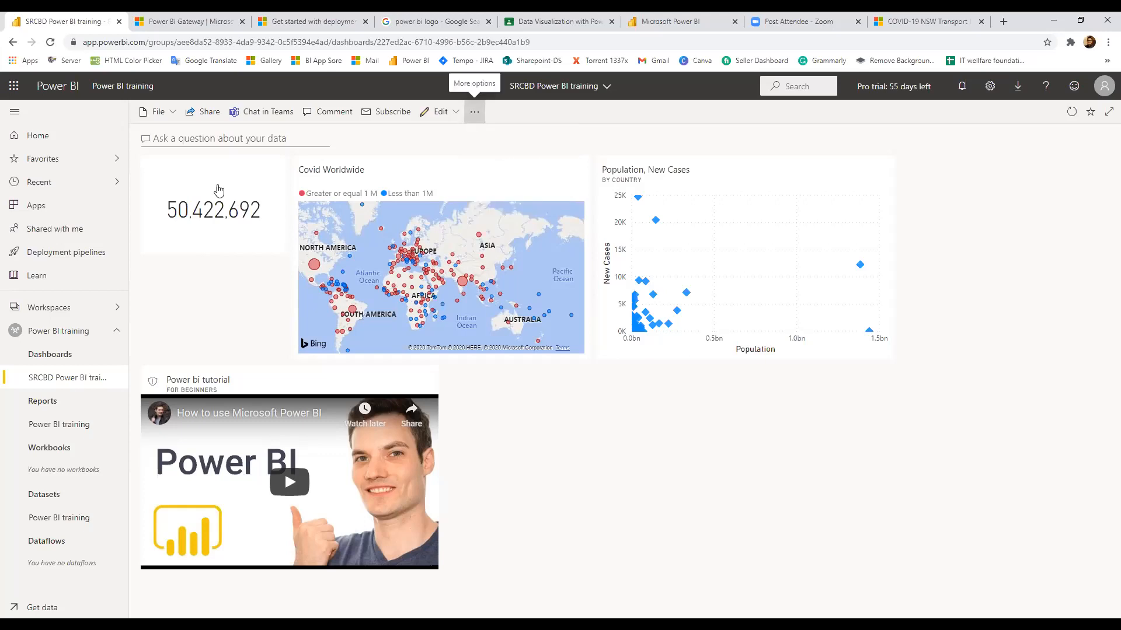
pyautogui.click(274, 173)
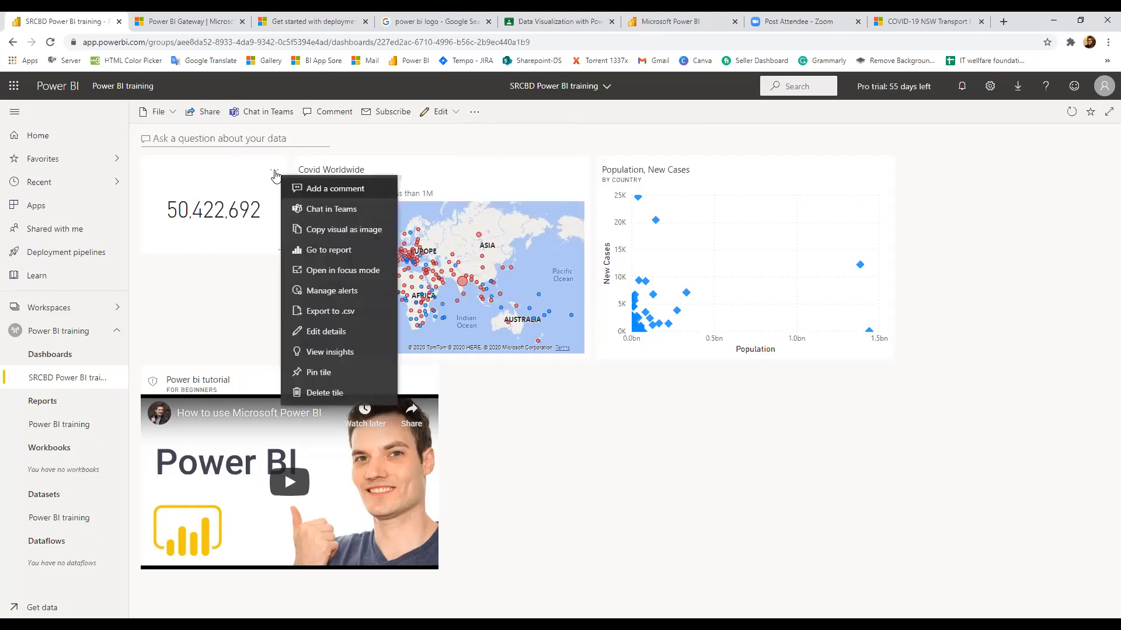
pyautogui.click(660, 458)
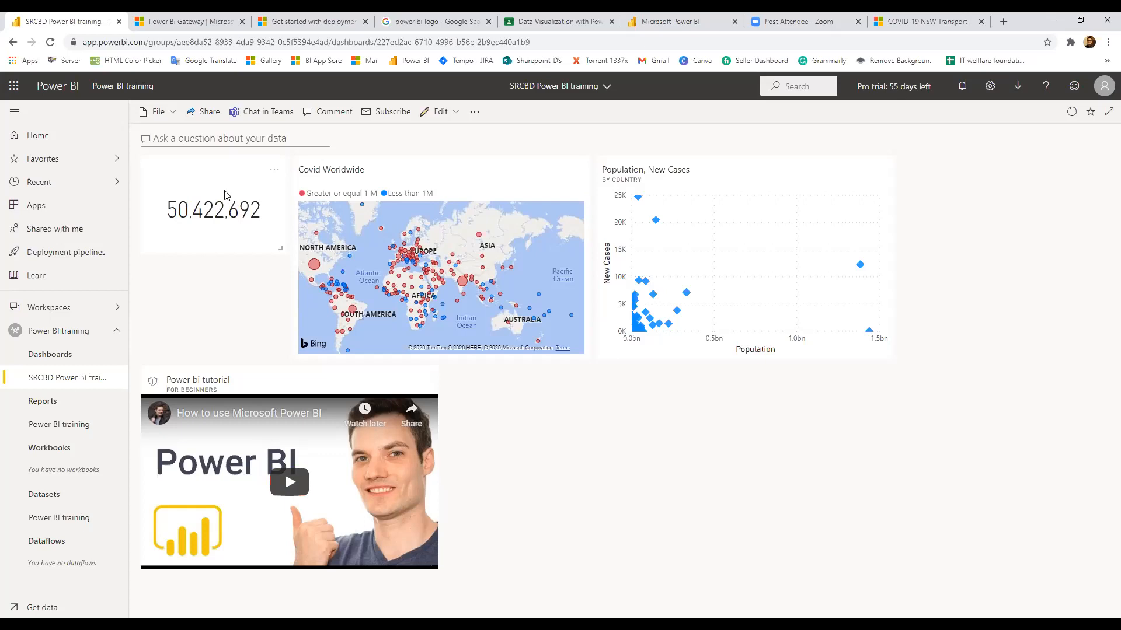
pyautogui.click(547, 250)
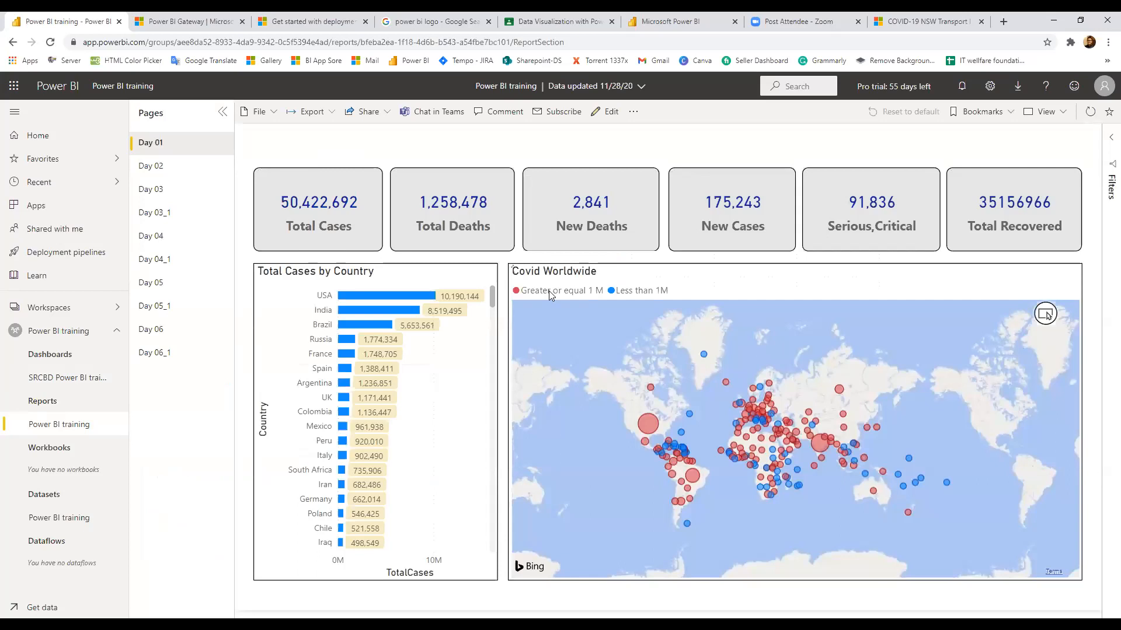
pyautogui.click(14, 49)
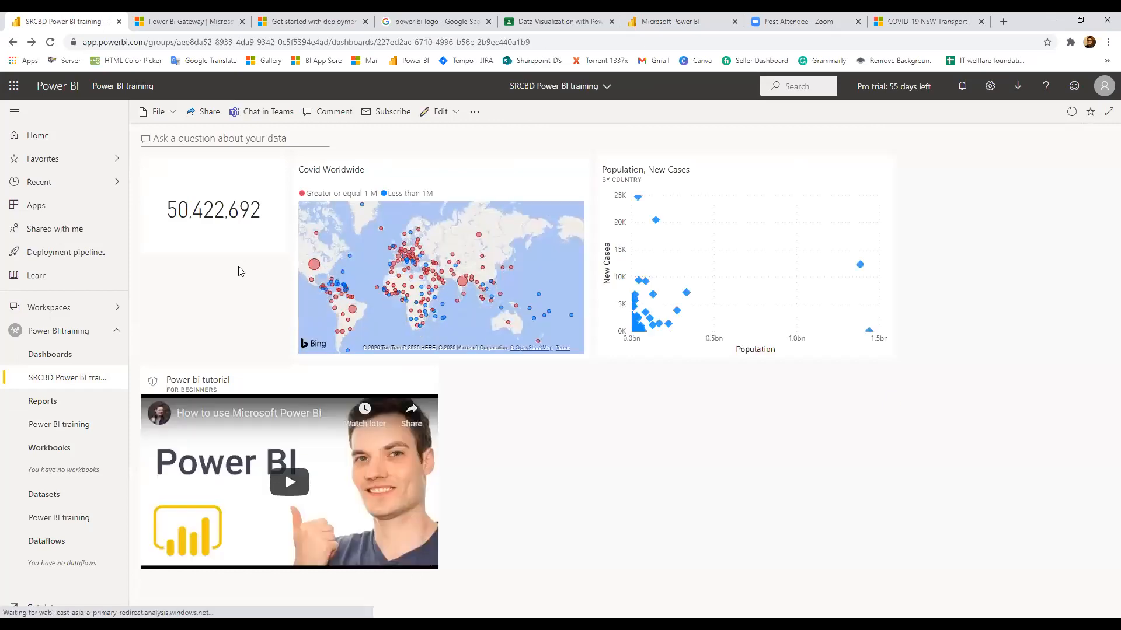
pyautogui.click(273, 173)
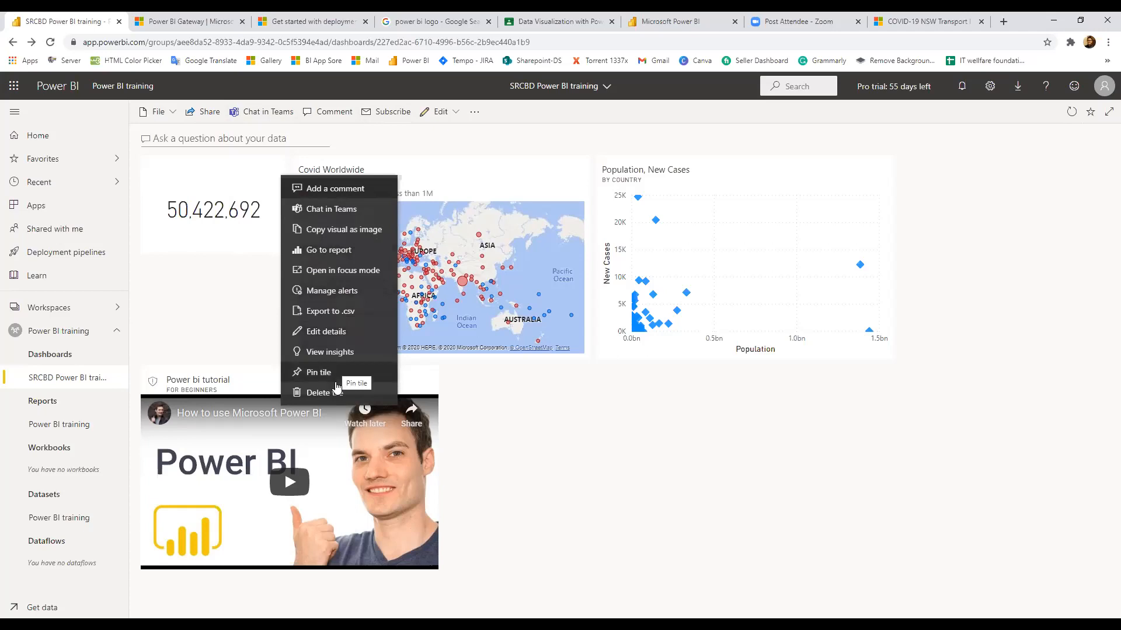
pyautogui.click(778, 170)
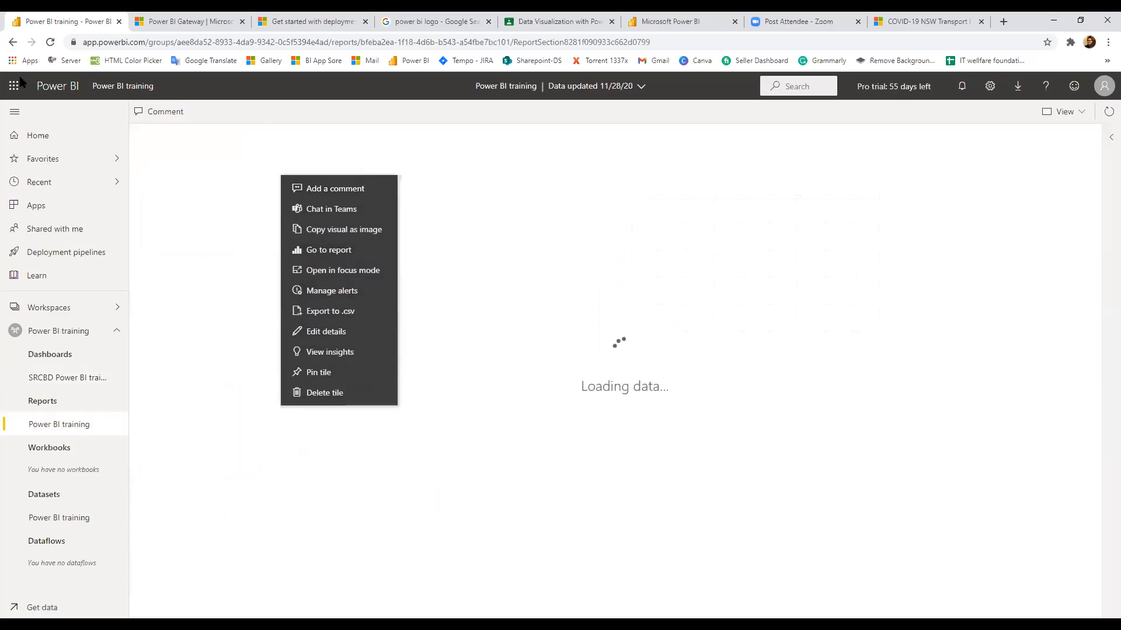
pyautogui.click(11, 43)
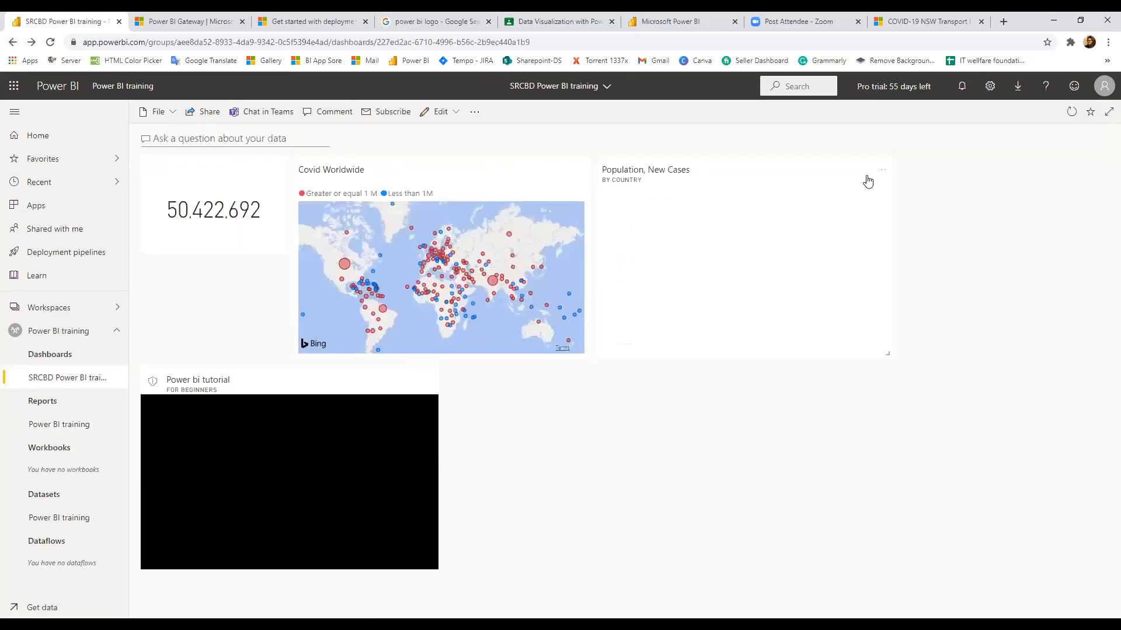
pyautogui.click(881, 173)
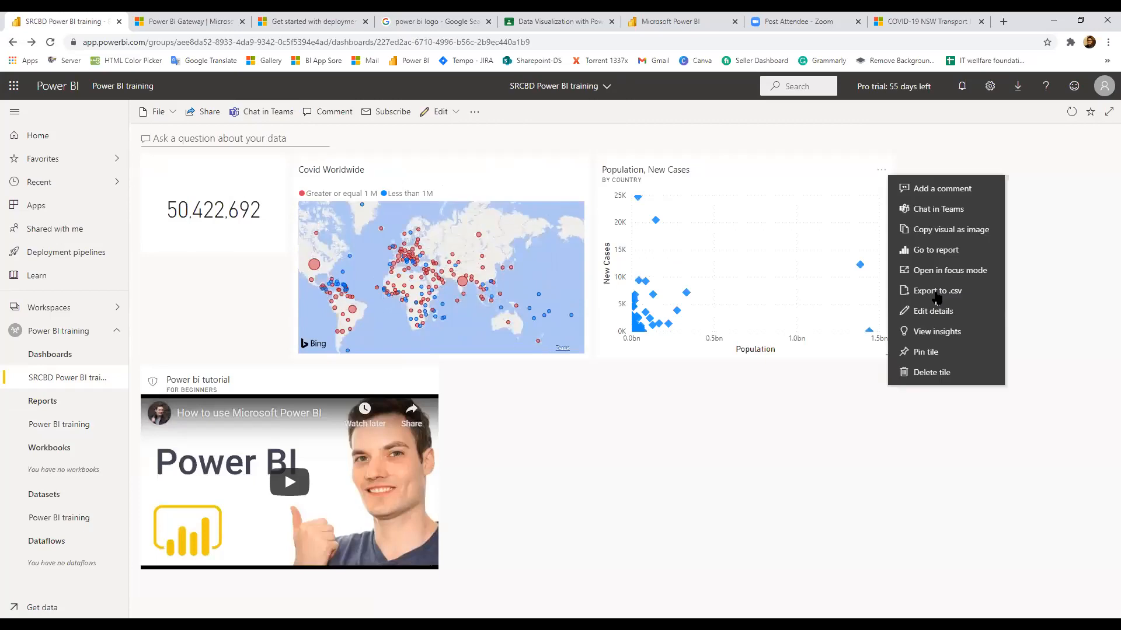
pyautogui.click(936, 332)
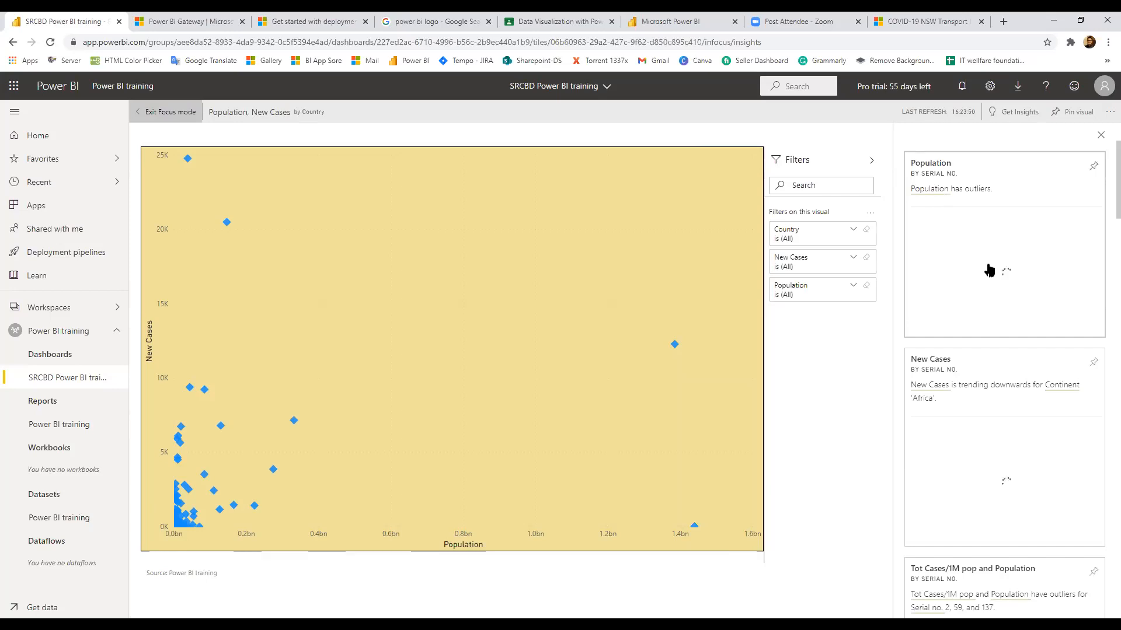
pyautogui.scroll(-1, 943, 342)
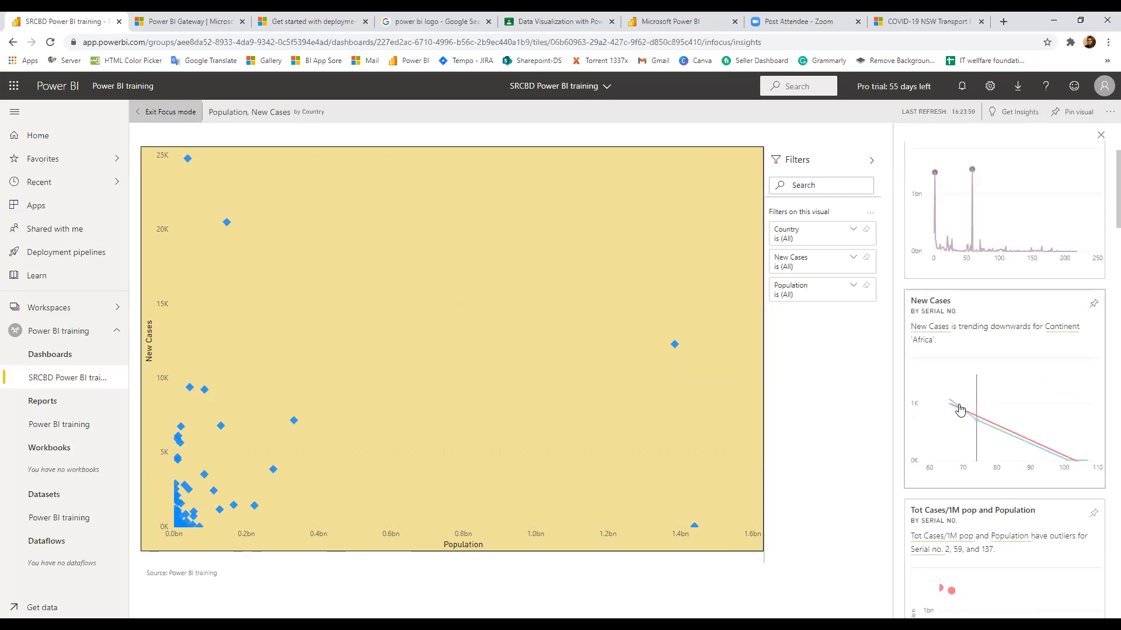
pyautogui.moveTo(1059, 440)
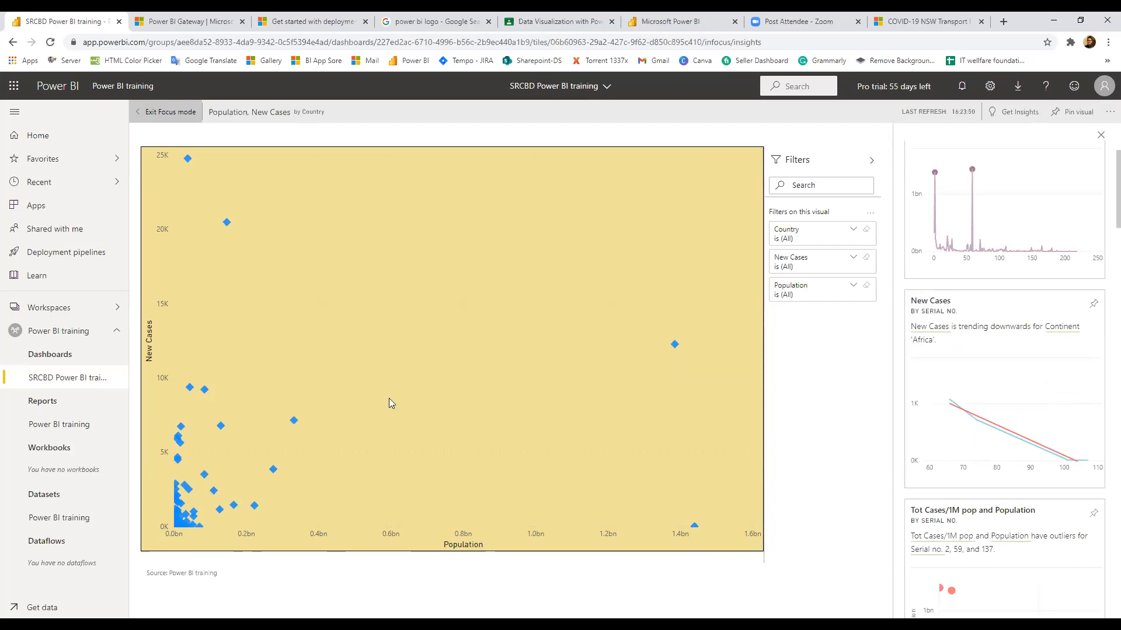
pyautogui.scroll(-2, 962, 201)
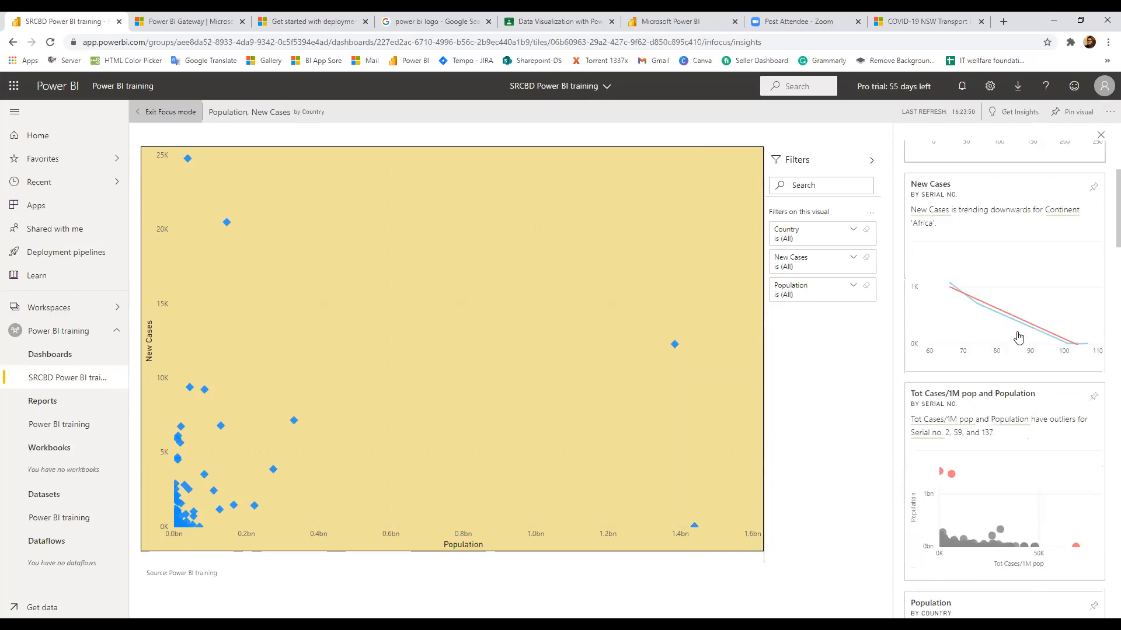
pyautogui.scroll(-4, 1019, 337)
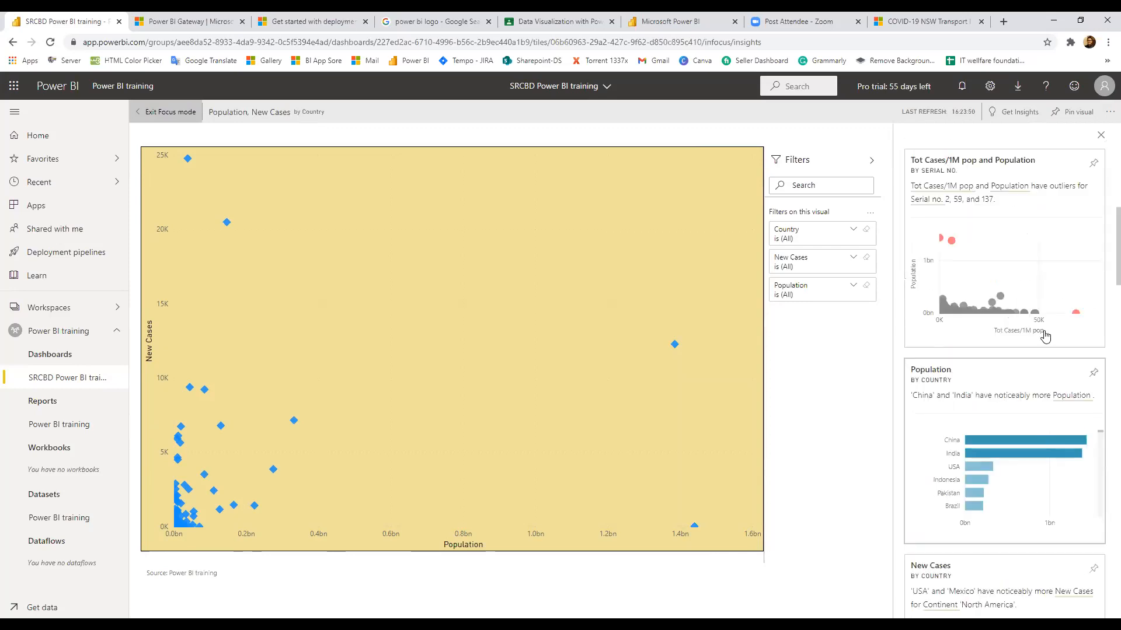
pyautogui.scroll(-4, 1045, 337)
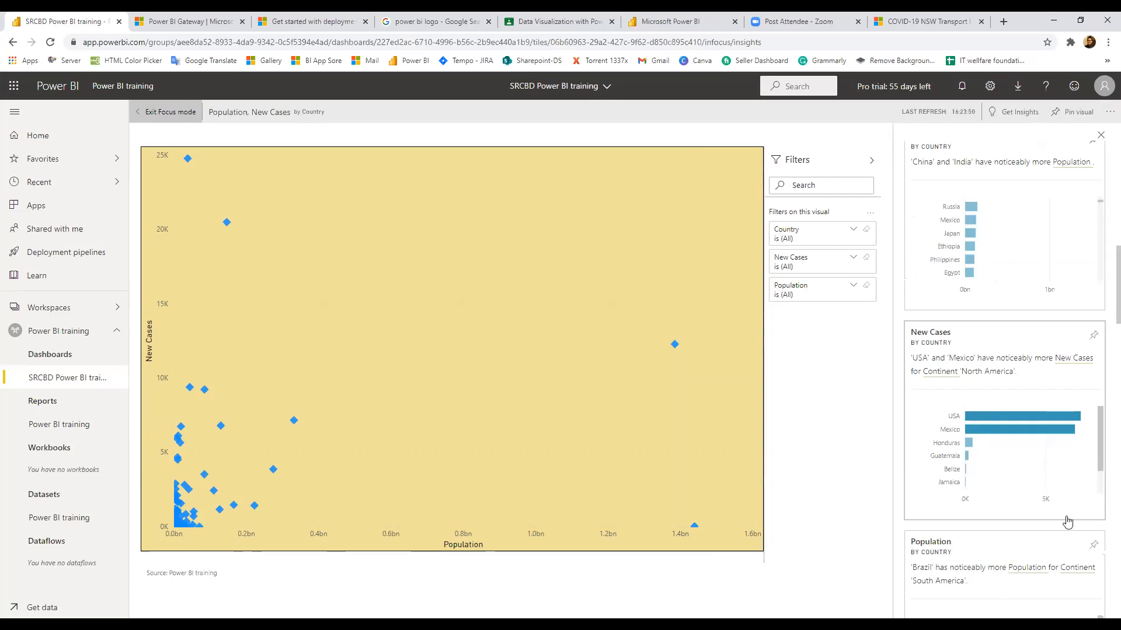
pyautogui.scroll(-1, 1002, 431)
pyautogui.scroll(-2, 1008, 363)
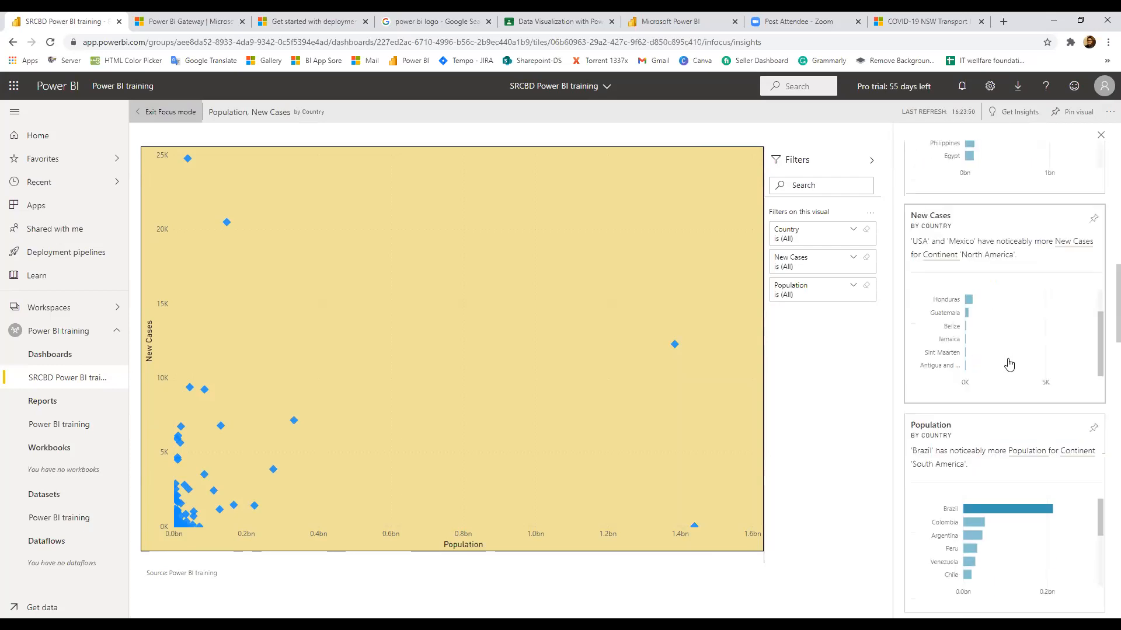
pyautogui.scroll(1, 946, 300)
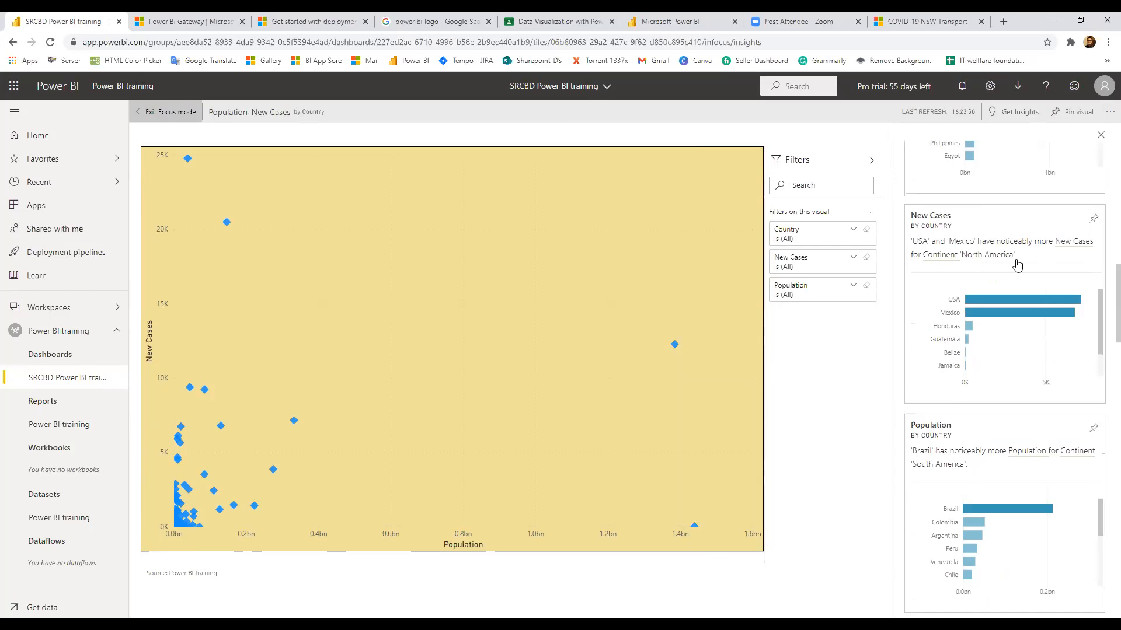
pyautogui.scroll(3, 1016, 272)
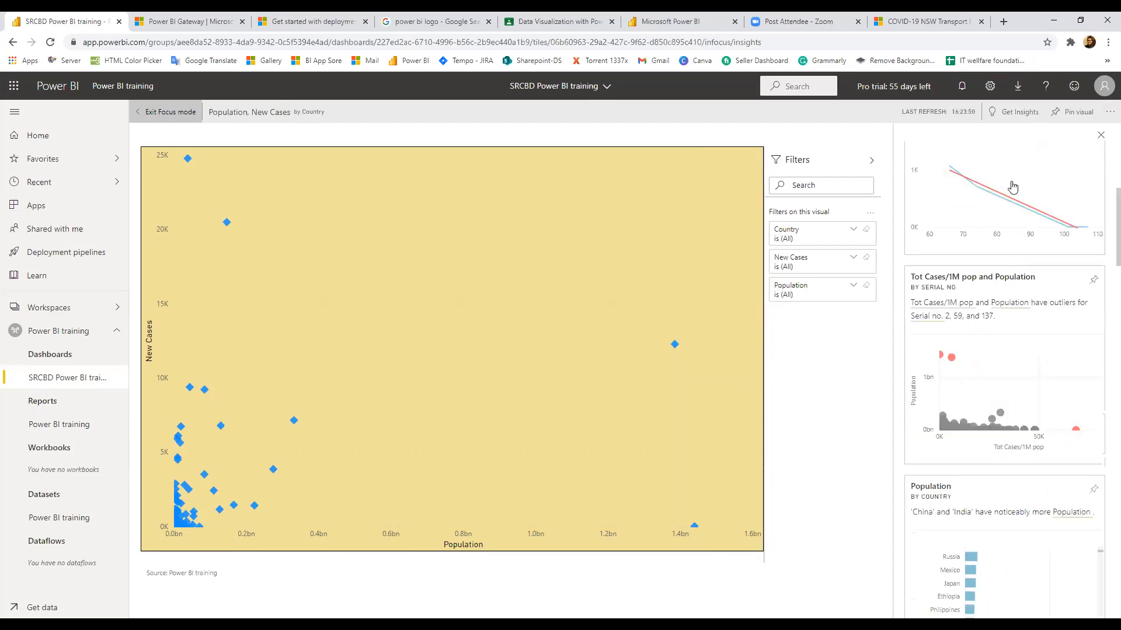
pyautogui.scroll(2, 1065, 219)
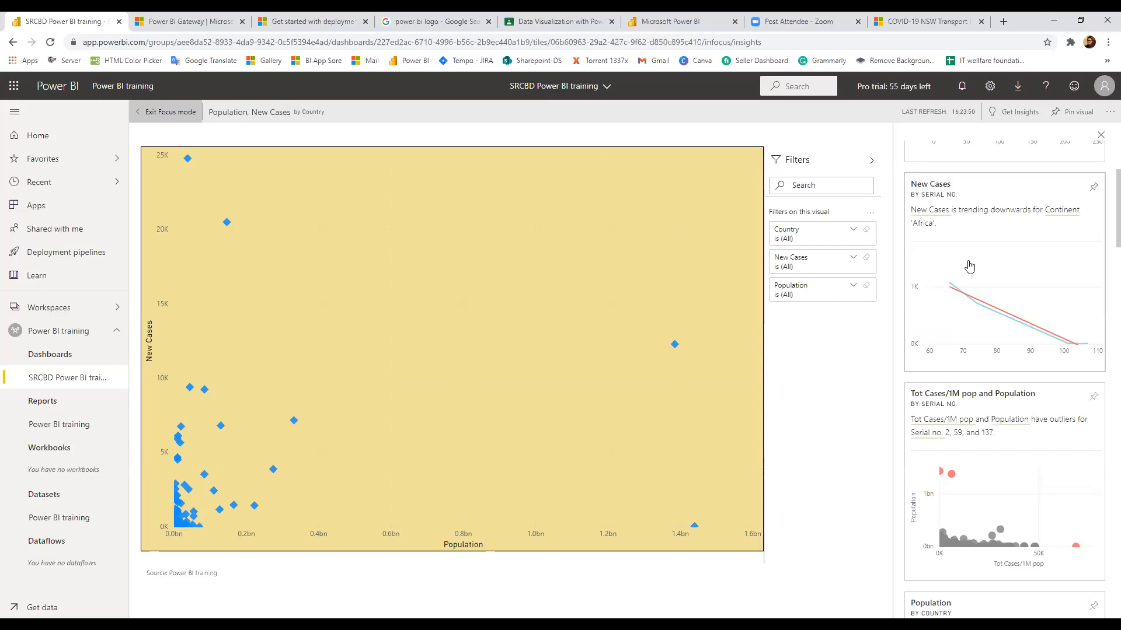
# Pin the New Cases trend insight to a new dashboard named 'Hilights'
pyautogui.click(1093, 188)
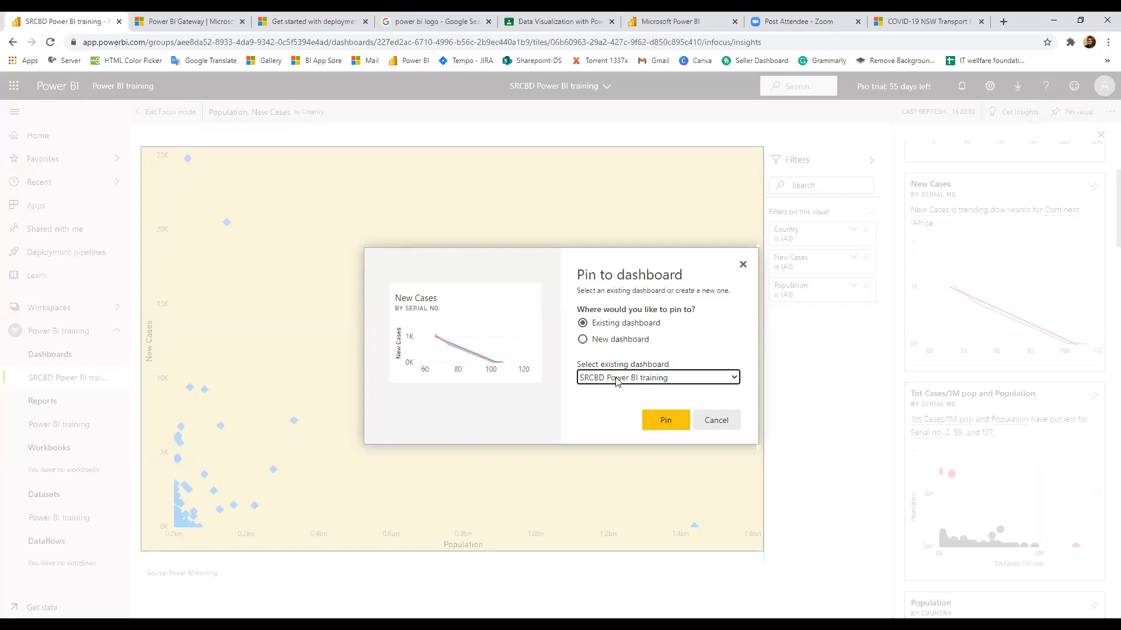
pyautogui.click(622, 342)
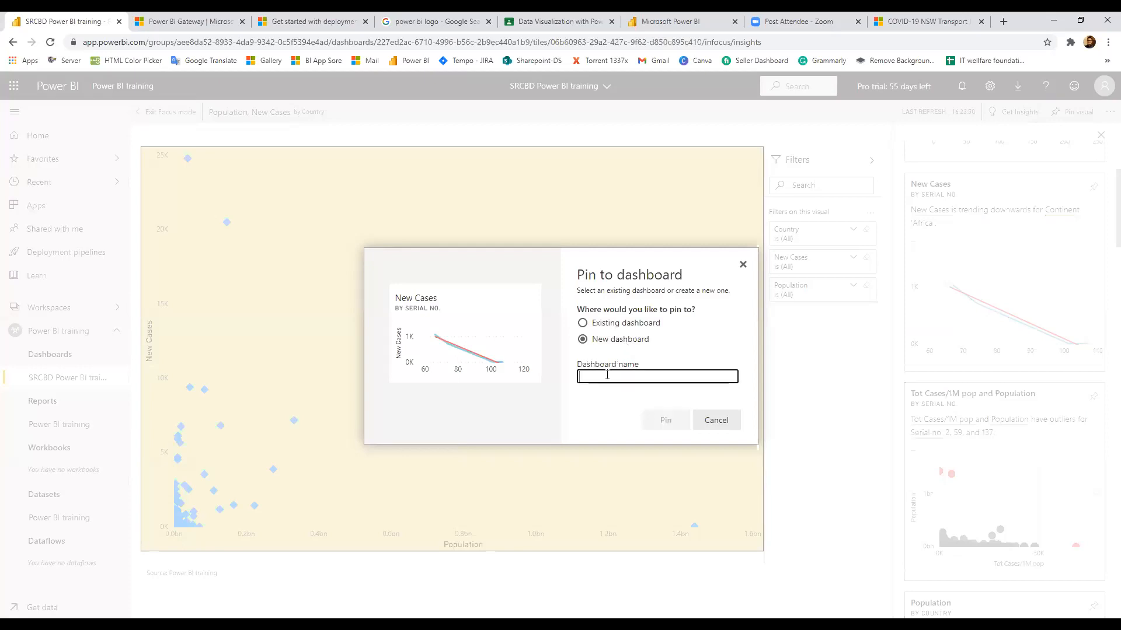
pyautogui.write('Intere')
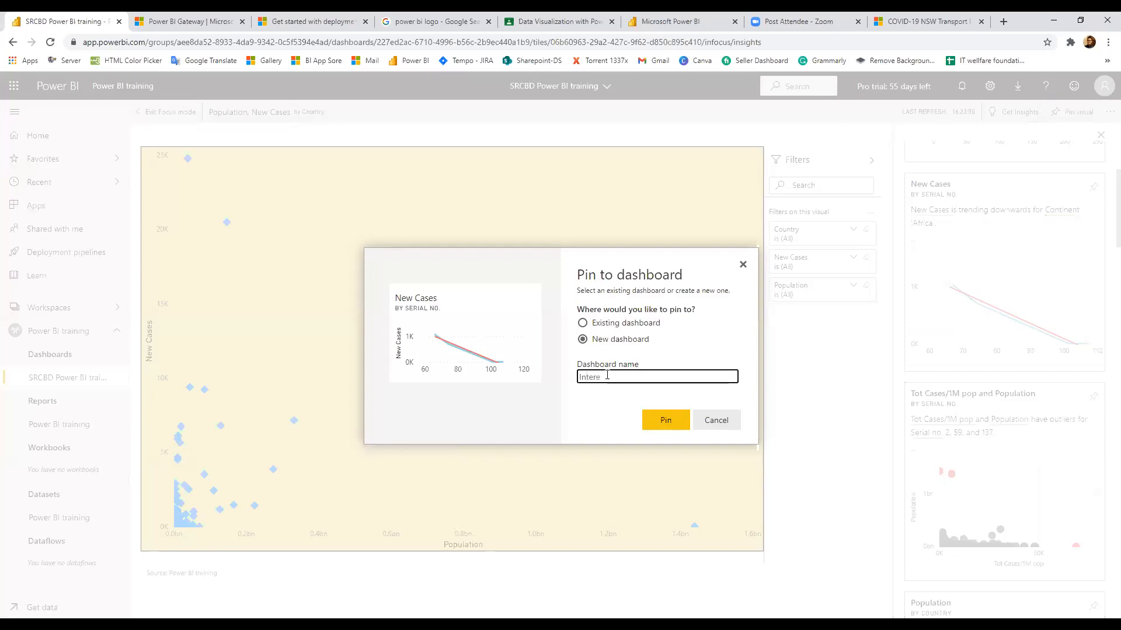
pyautogui.press('BackSpace')
pyautogui.press('BackSpace')
pyautogui.press('BackSpace')
pyautogui.press('BackSpace')
pyautogui.press('BackSpace')
pyautogui.press('BackSpace')
pyautogui.write('hi')
pyautogui.press('BackSpace')
pyautogui.press('BackSpace')
pyautogui.write('Hil')
pyautogui.press('BackSpace')
pyautogui.press('BackSpace')
pyautogui.press('BackSpace')
pyautogui.write('H')
pyautogui.press('BackSpace')
pyautogui.write('ilights')
pyautogui.press('Tab')
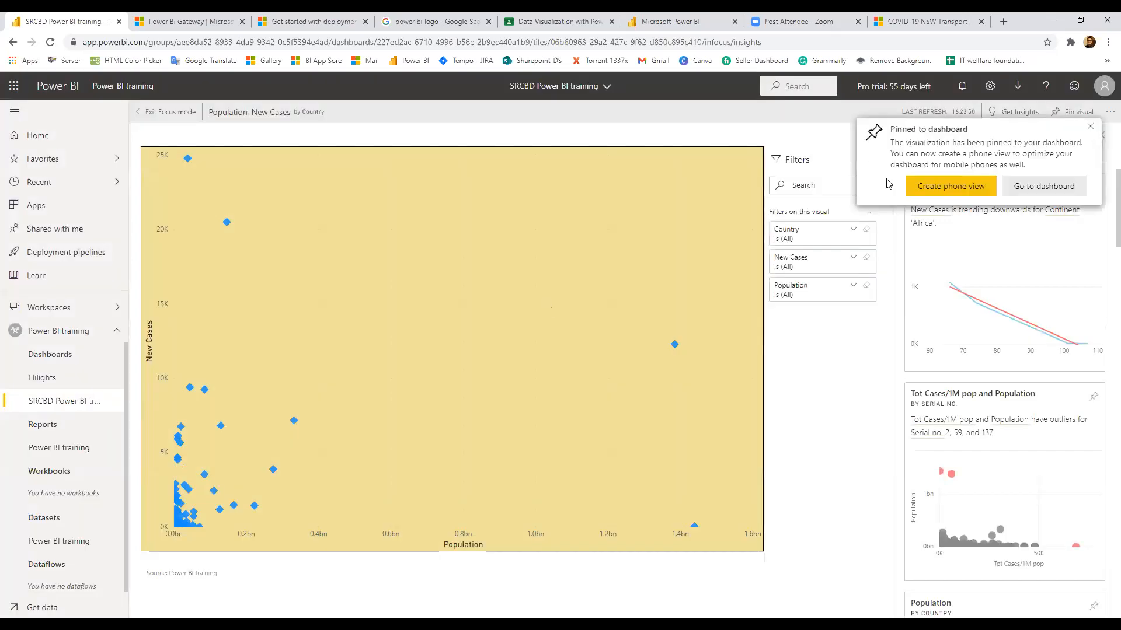
pyautogui.press('Tab')
# Create a phone view for the Hilights dashboard, then switch back to its web layout
pyautogui.click(943, 188)
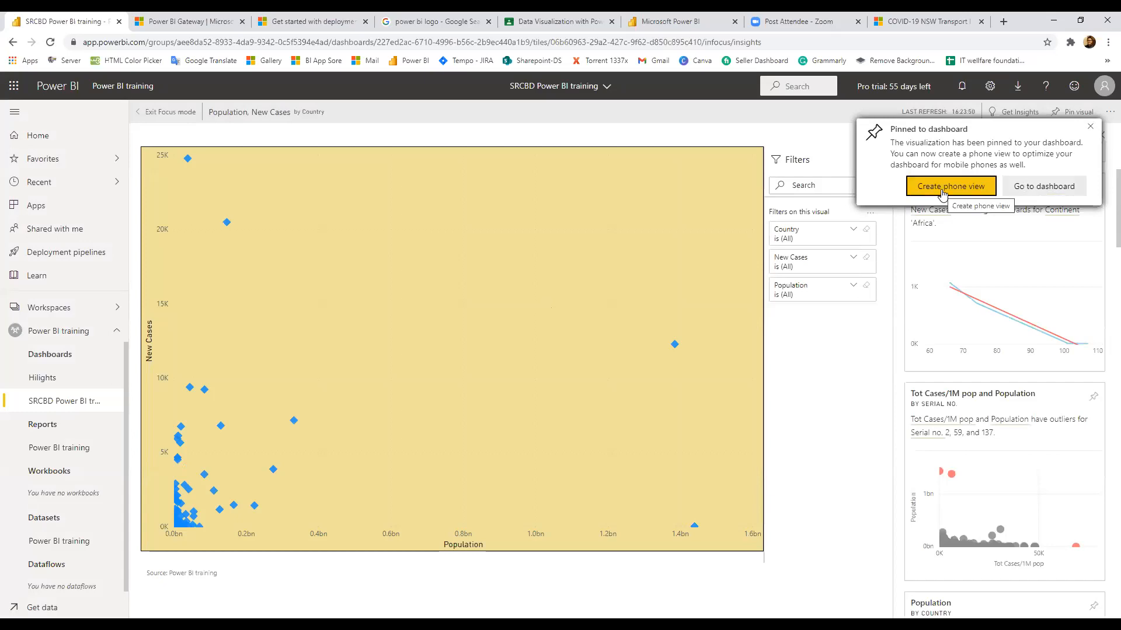
pyautogui.click(942, 194)
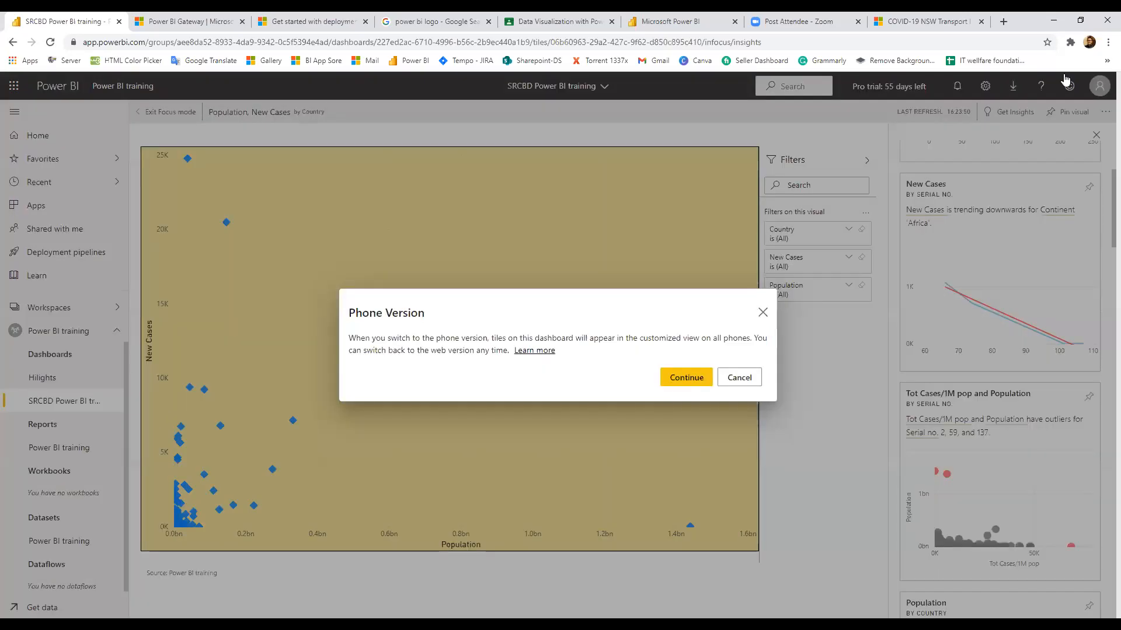
pyautogui.click(686, 377)
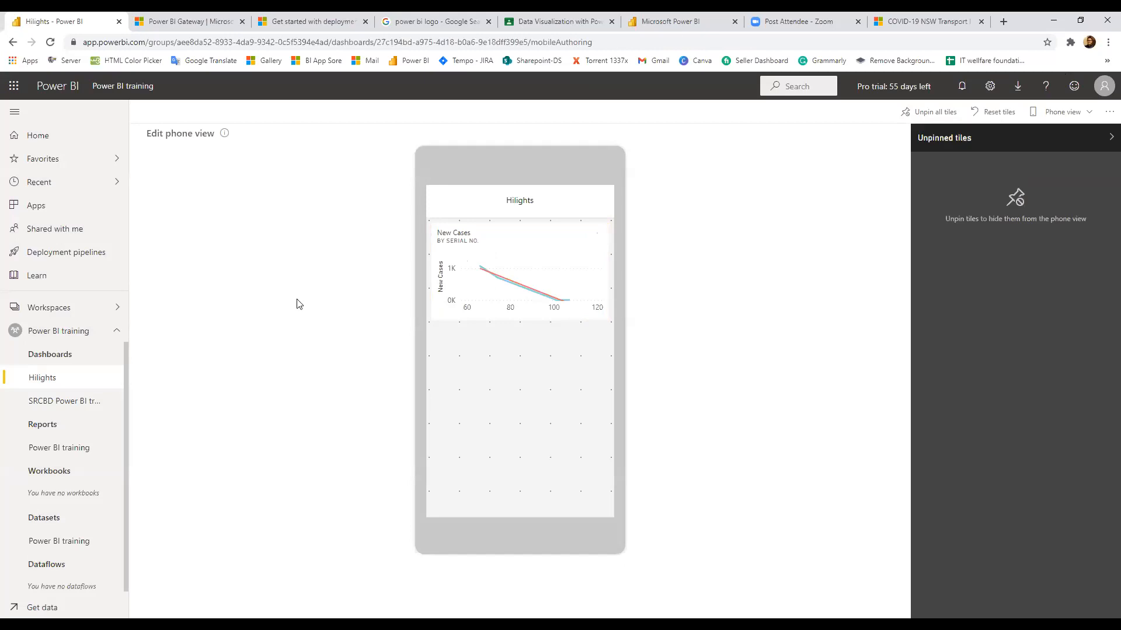
pyautogui.click(1055, 119)
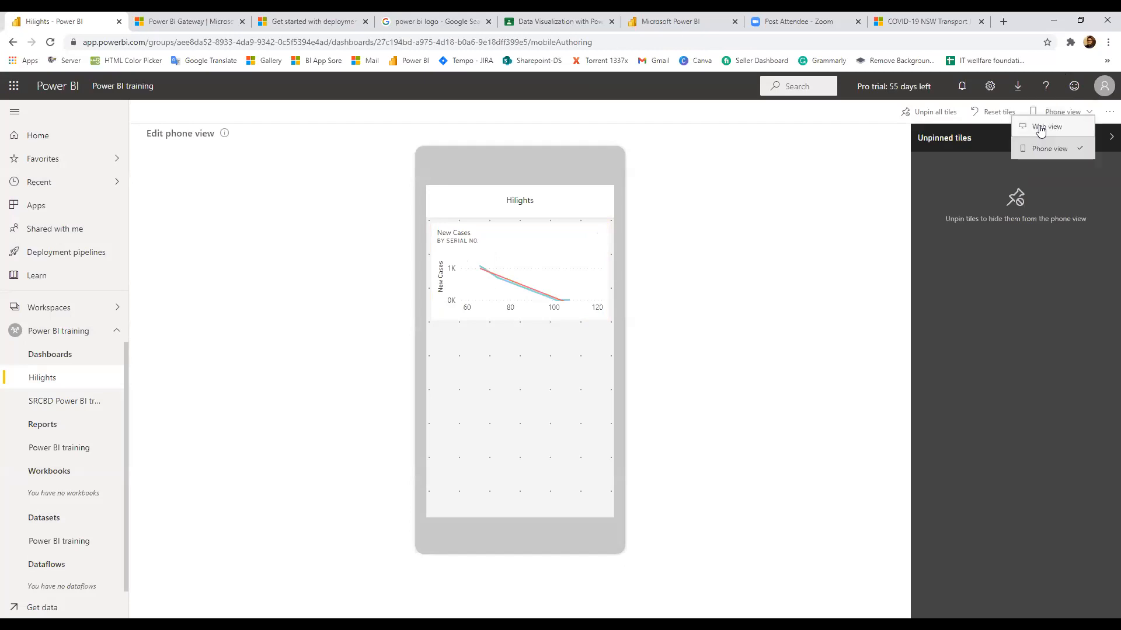
pyautogui.click(1039, 127)
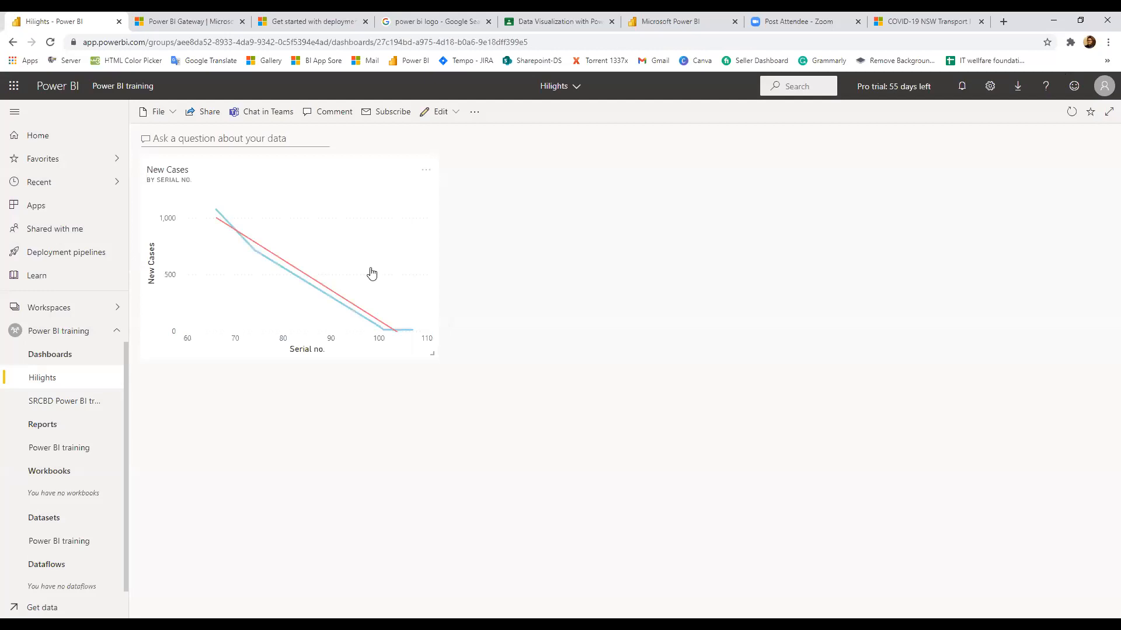
pyautogui.moveTo(372, 273)
pyautogui.hotkey('ctrl', 't')
pyautogui.write('hi')
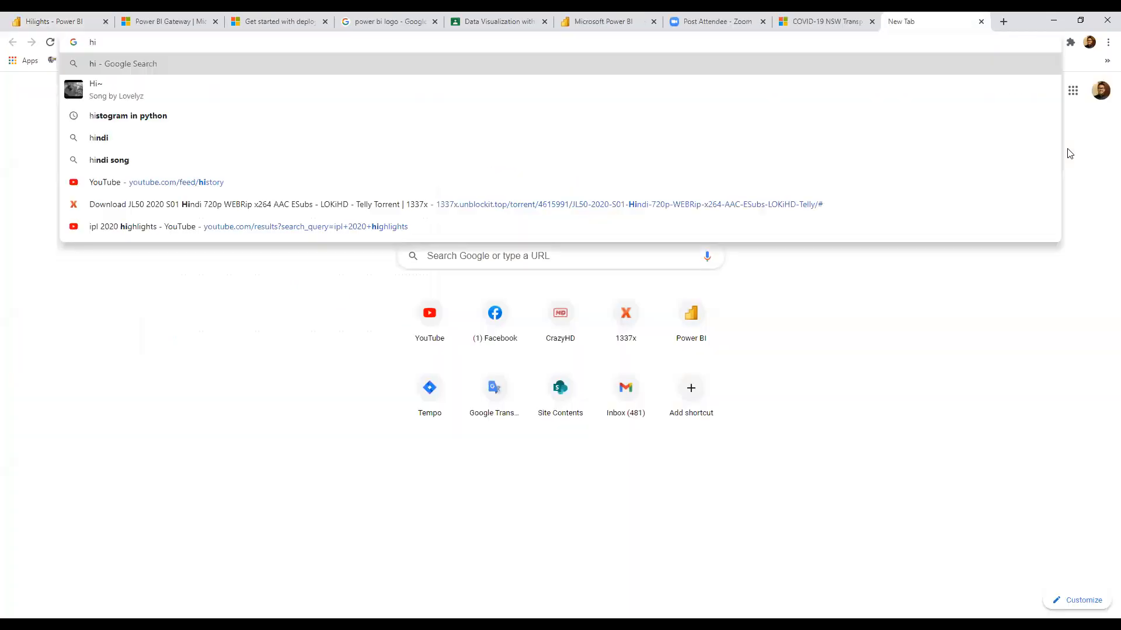
pyautogui.write('li')
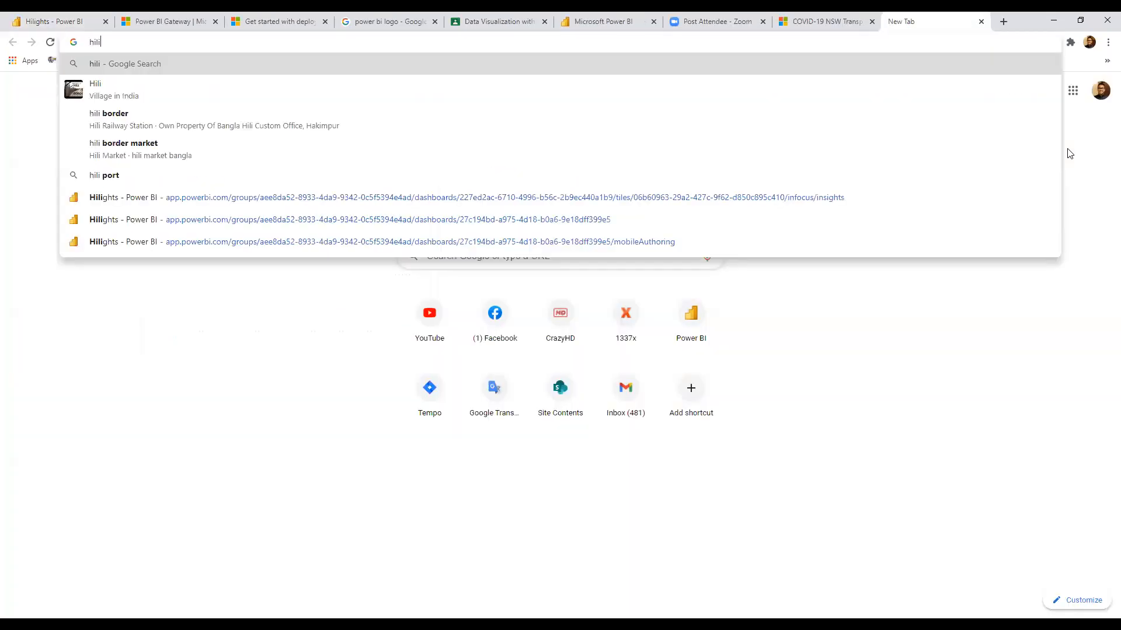
pyautogui.write('ght')
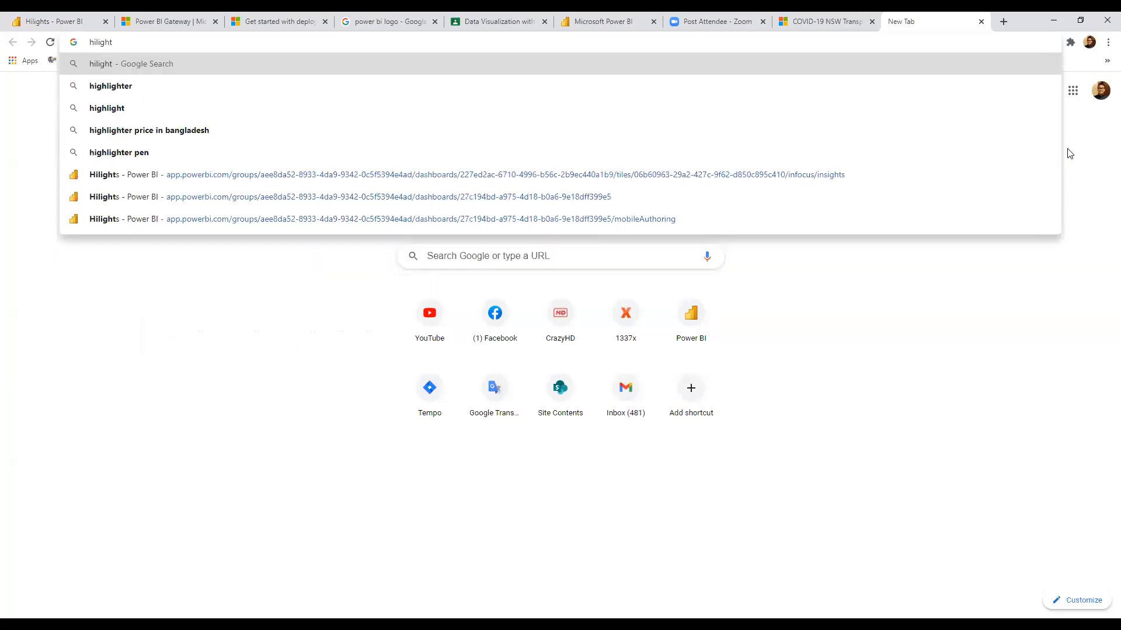
pyautogui.press('Down')
pyautogui.press('Down')
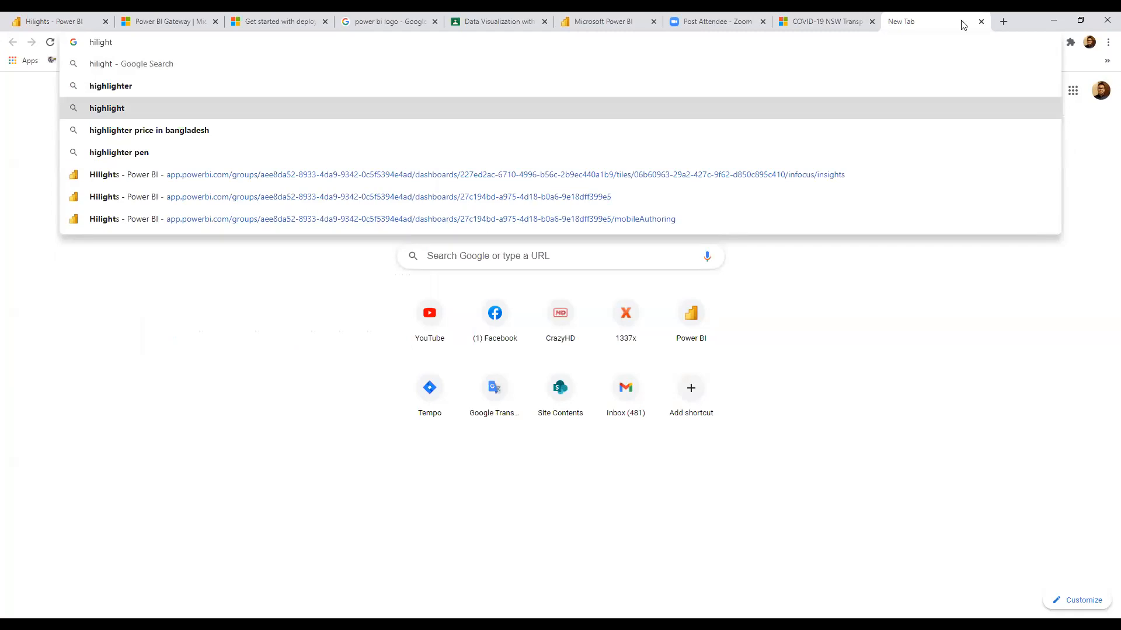
pyautogui.click(629, 17)
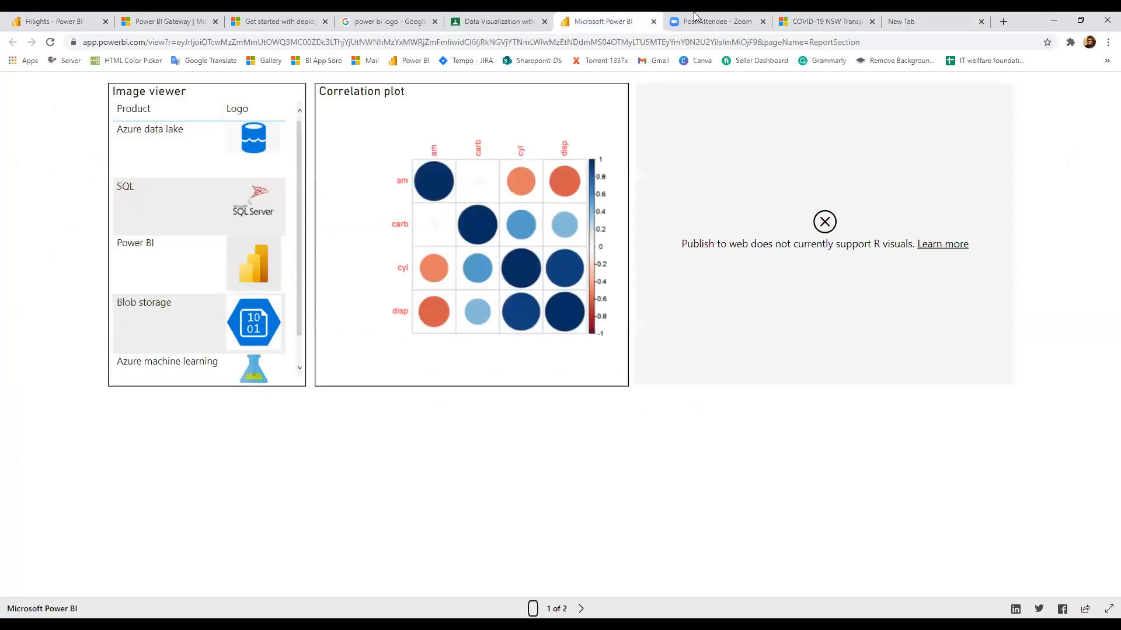
pyautogui.hotkey('ctrl', 'Tab')
pyautogui.hotkey('ctrl', 'Tab')
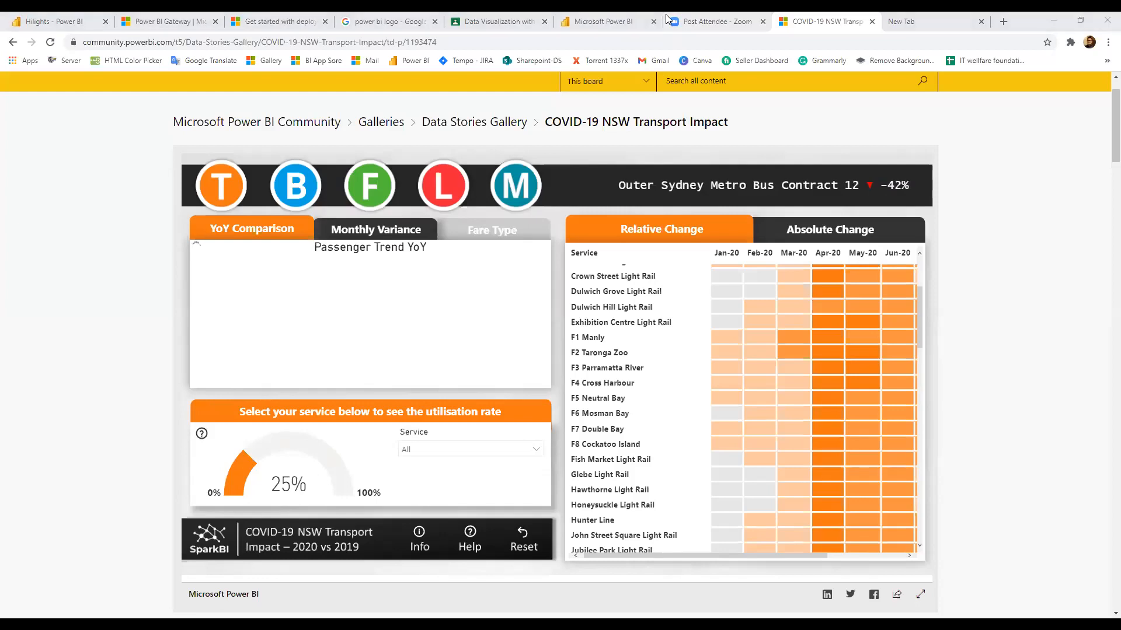
pyautogui.click(8, 18)
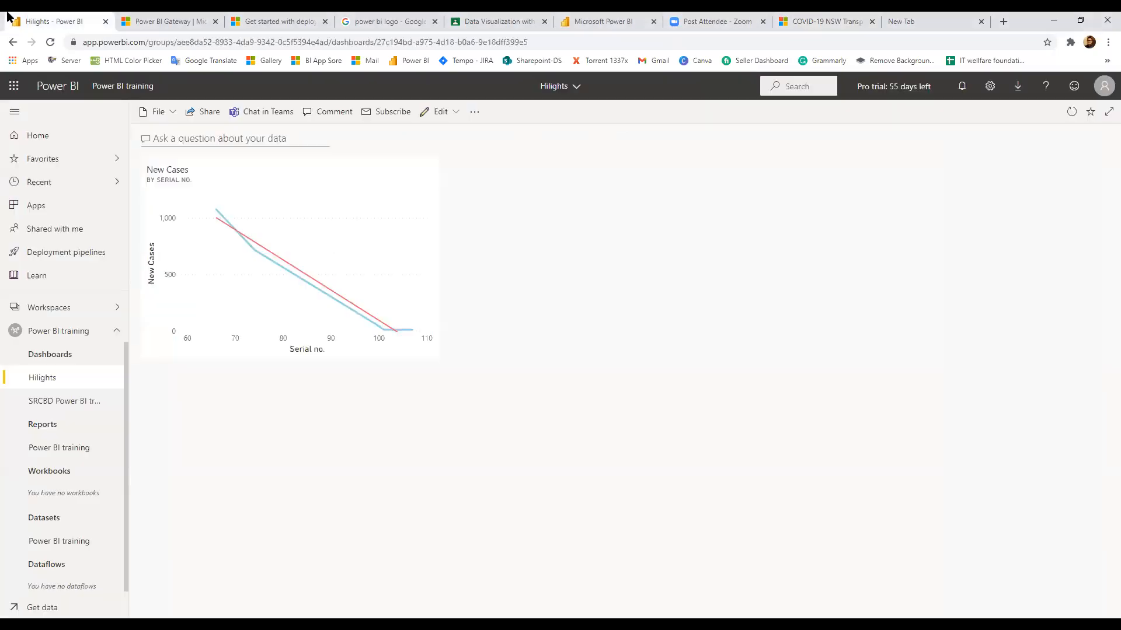
pyautogui.click(577, 90)
pyautogui.click(550, 214)
pyautogui.click(188, 139)
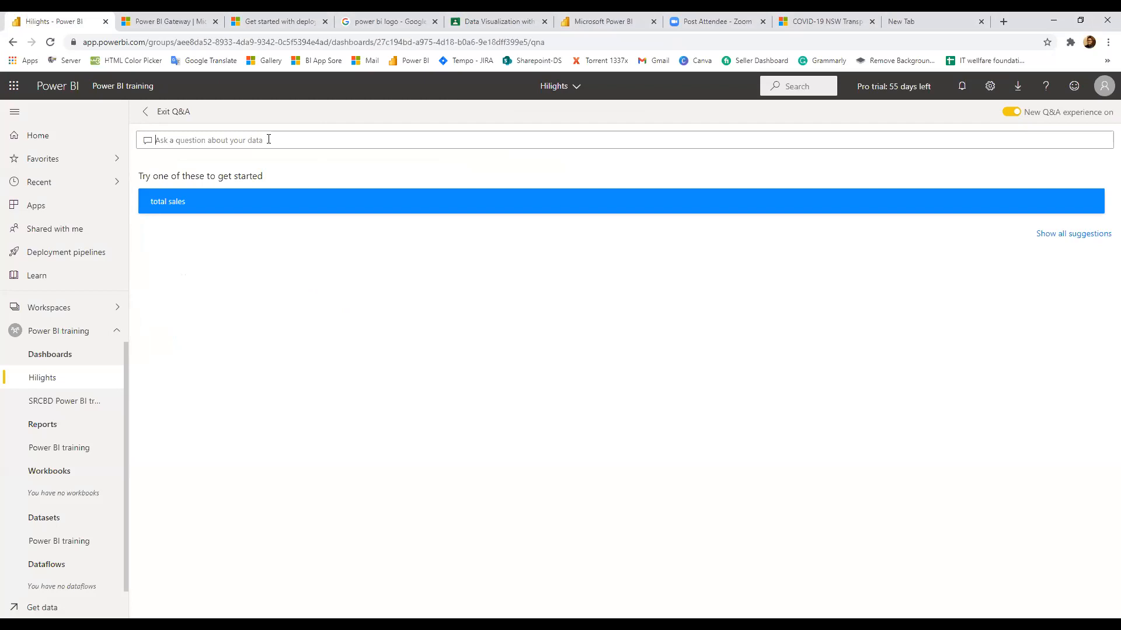
pyautogui.click(150, 113)
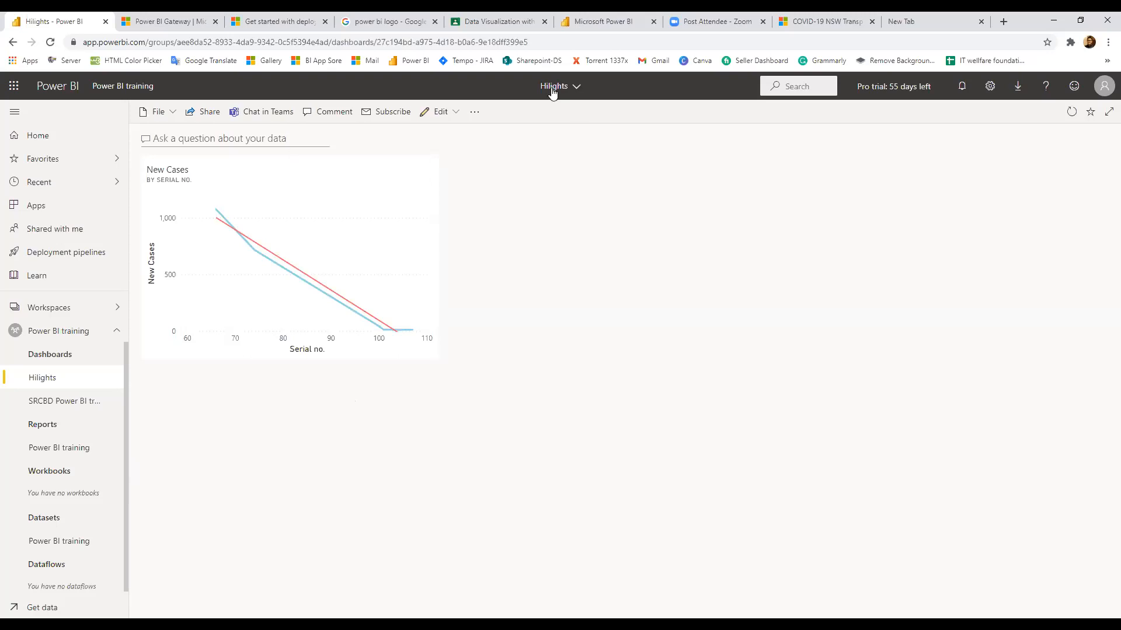
pyautogui.click(437, 110)
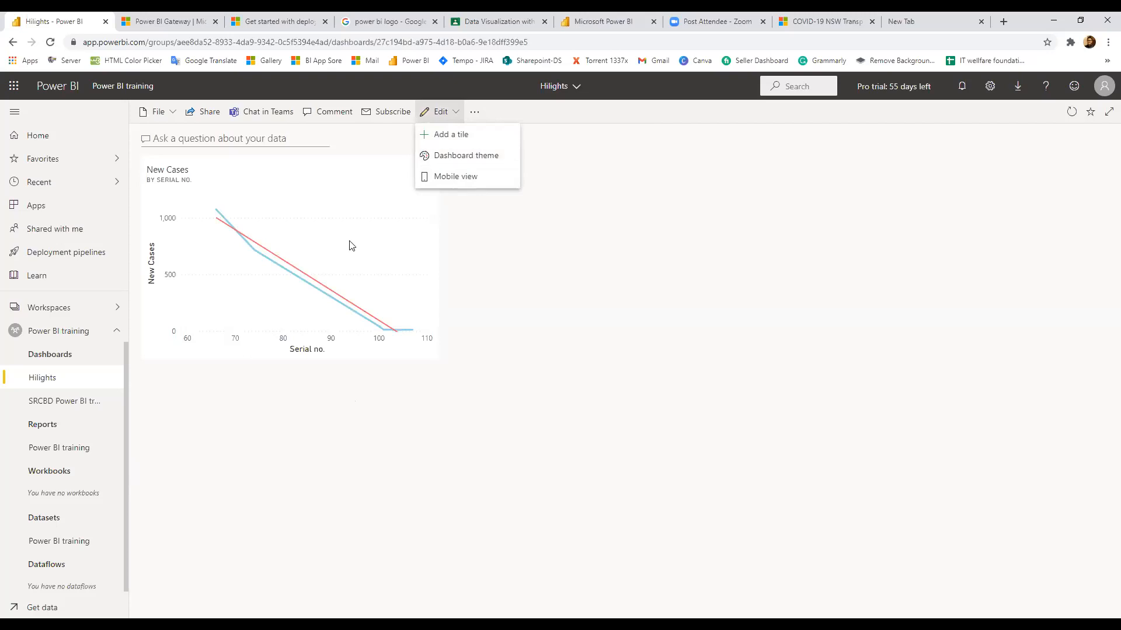
pyautogui.press('Escape')
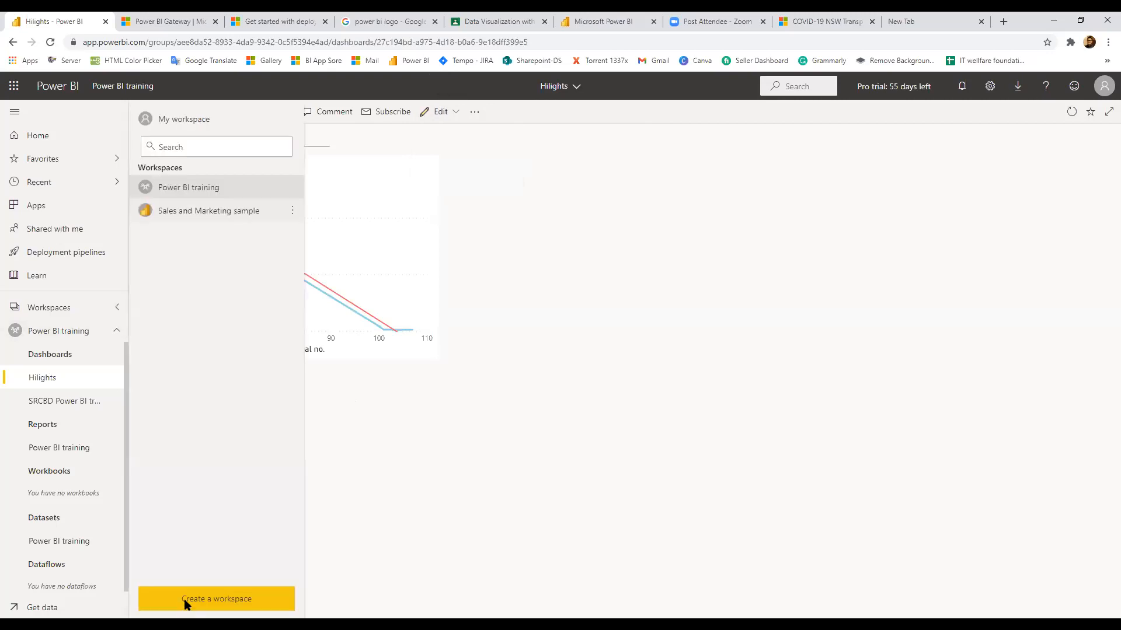
# Pin the sales and Target achieved by Date and organization chart to the existing Hilights dashboard
pyautogui.click(70, 452)
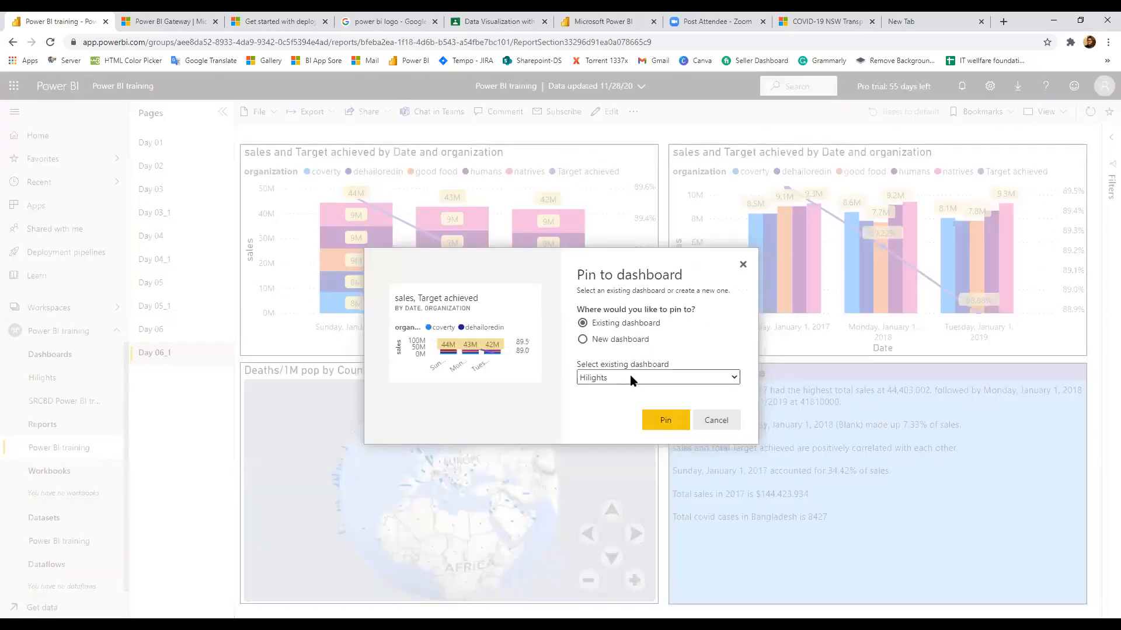
pyautogui.click(610, 378)
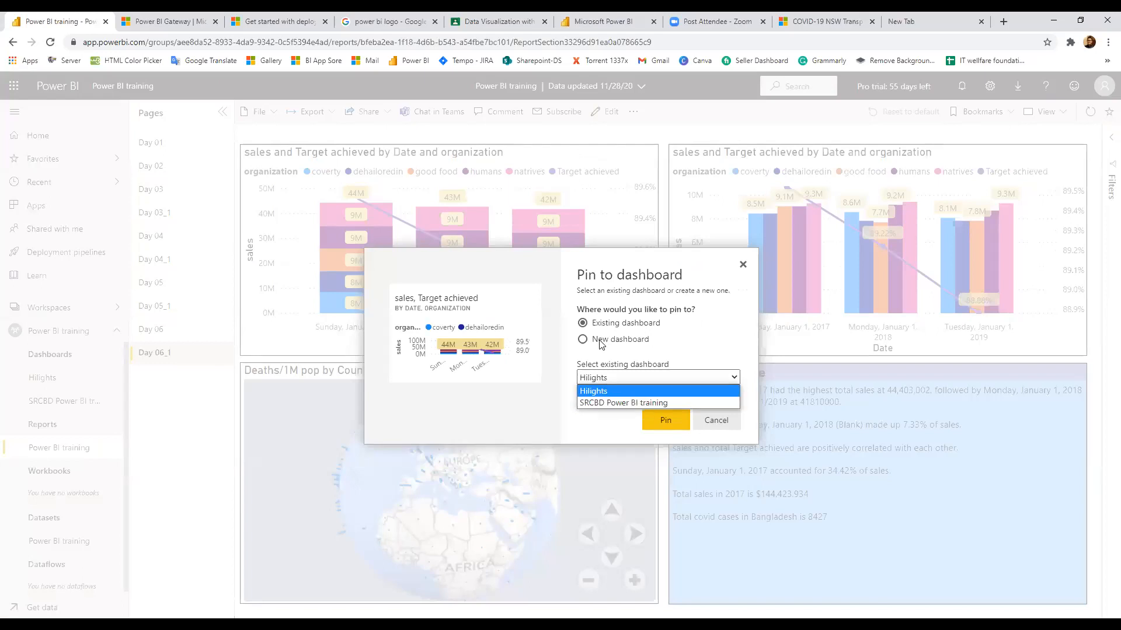
pyautogui.click(604, 393)
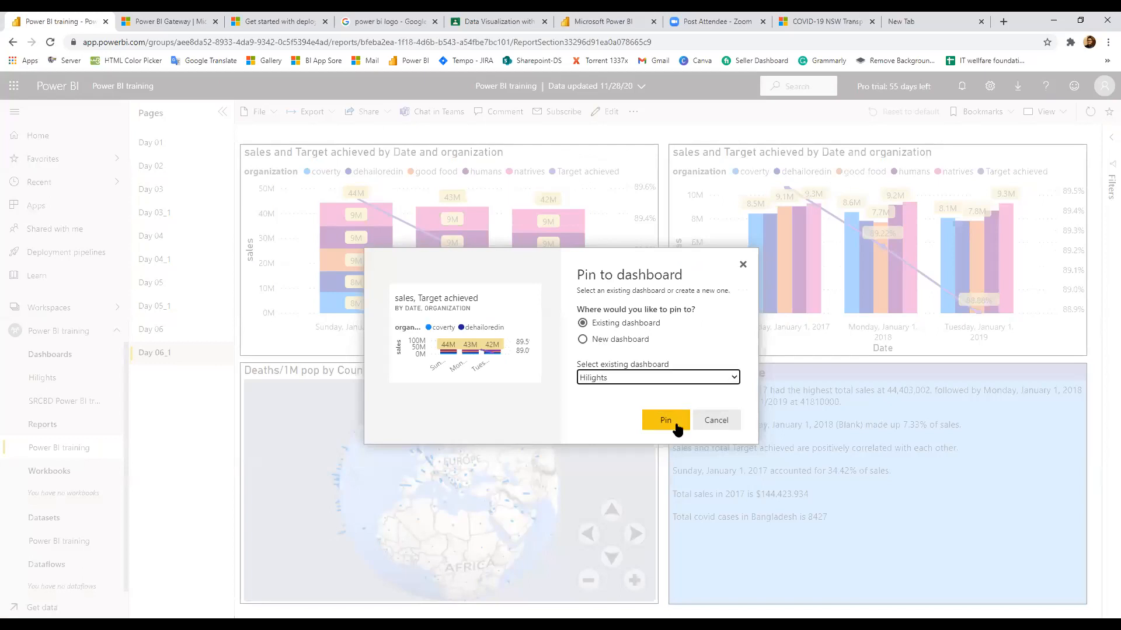
pyautogui.click(666, 422)
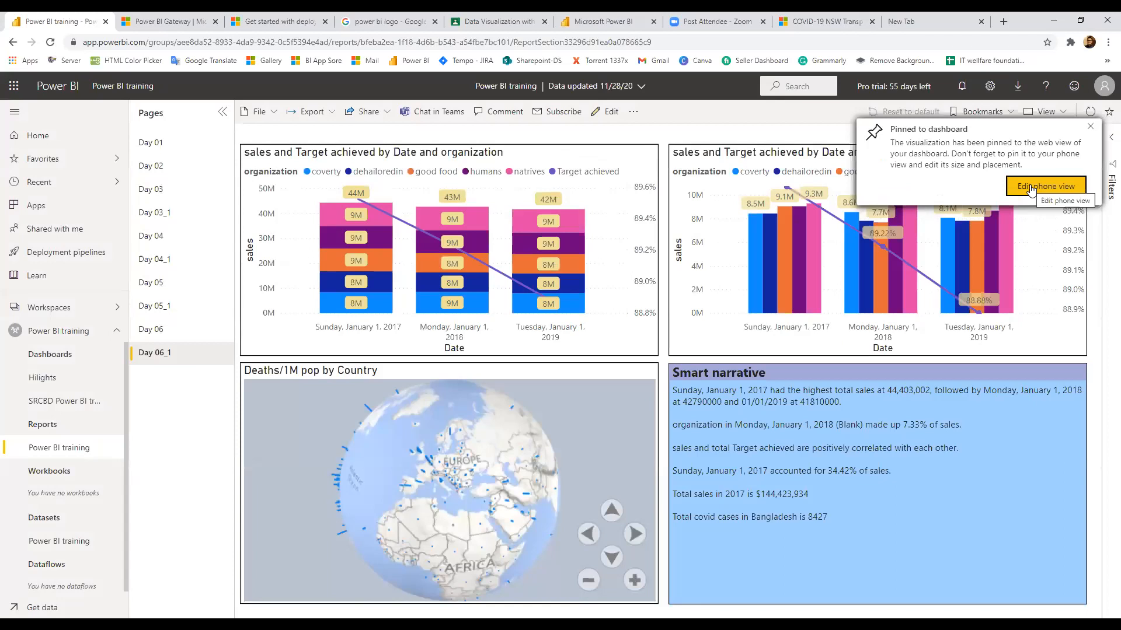
pyautogui.click(1031, 188)
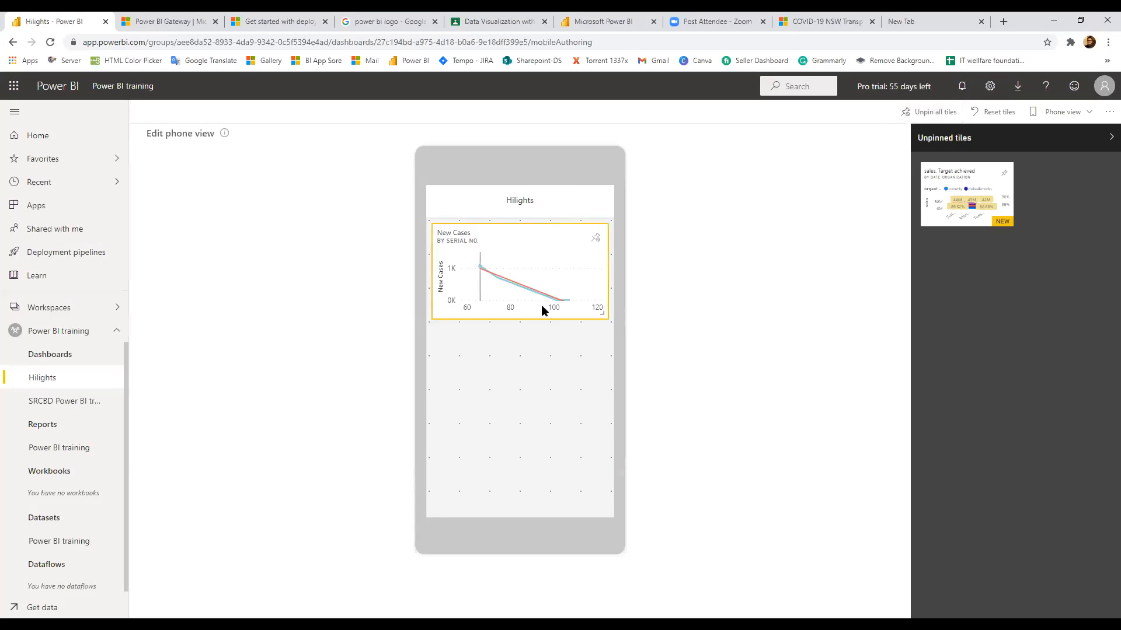
# Add the Sales: Target achieved tile to the Hilights phone layout, enlarge it, then return to web view
pyautogui.click(1005, 175)
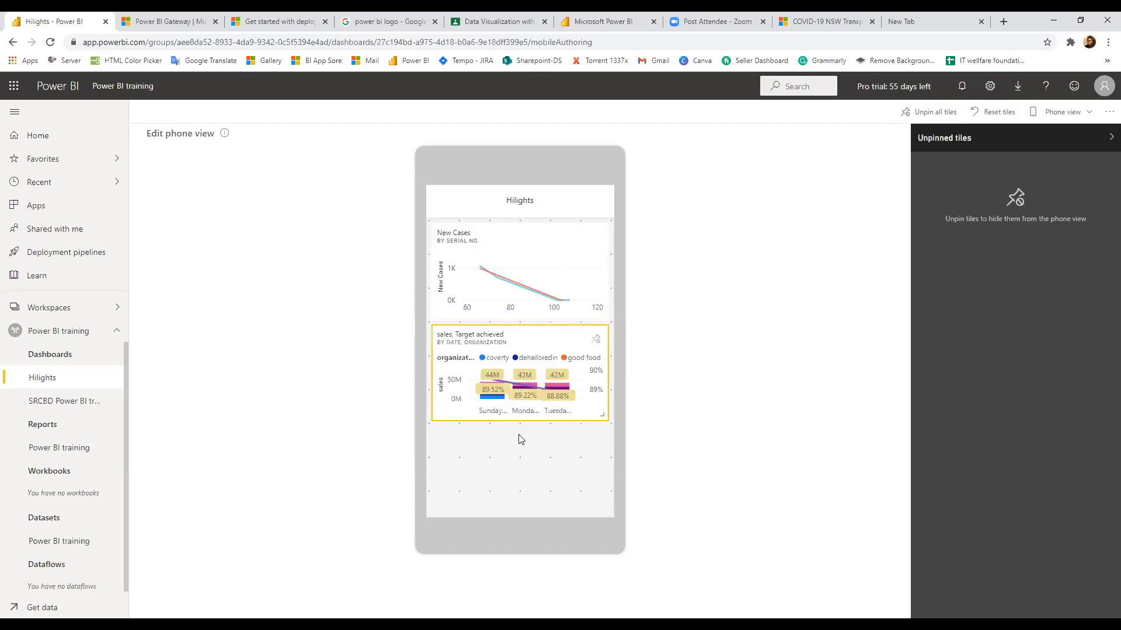
pyautogui.moveTo(603, 420); pyautogui.dragTo(612, 505)
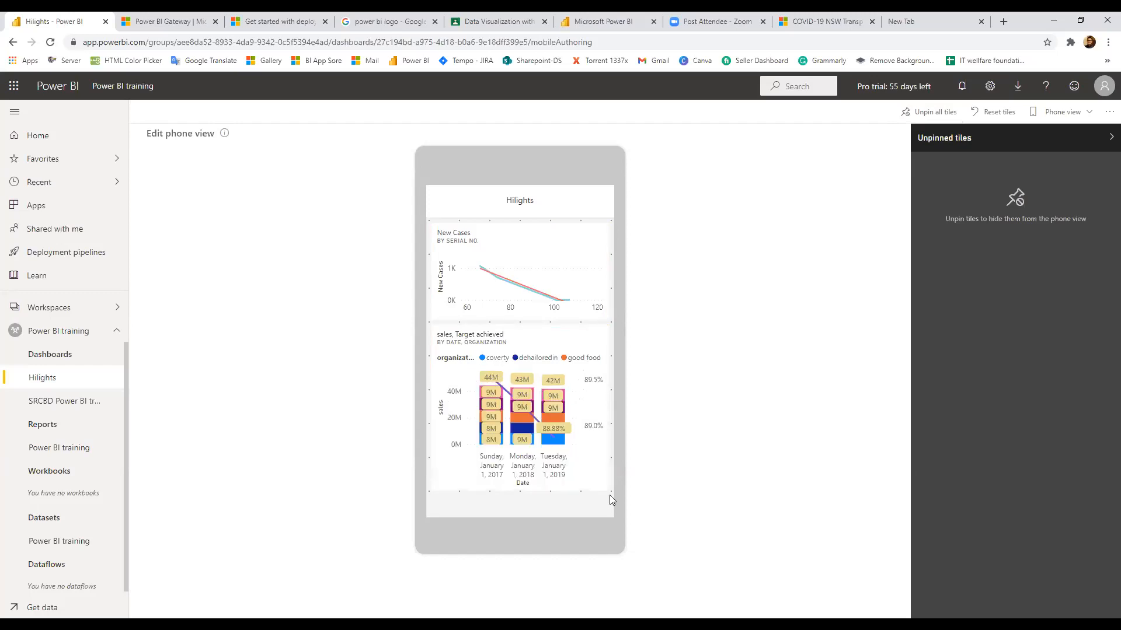
pyautogui.moveTo(602, 450); pyautogui.dragTo(614, 465)
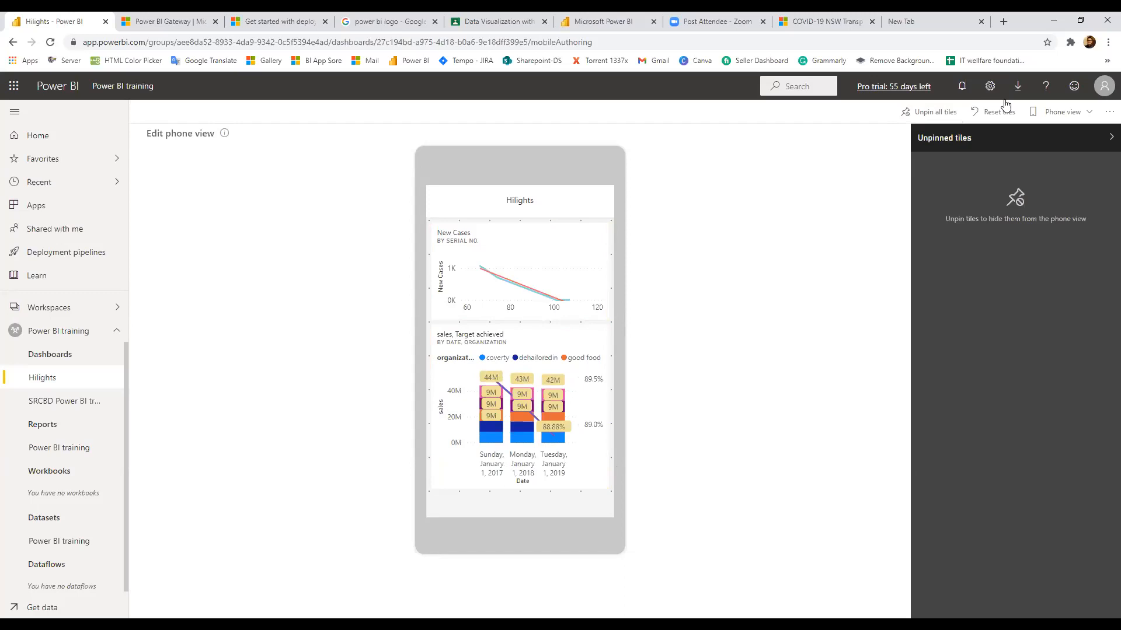
pyautogui.click(1043, 120)
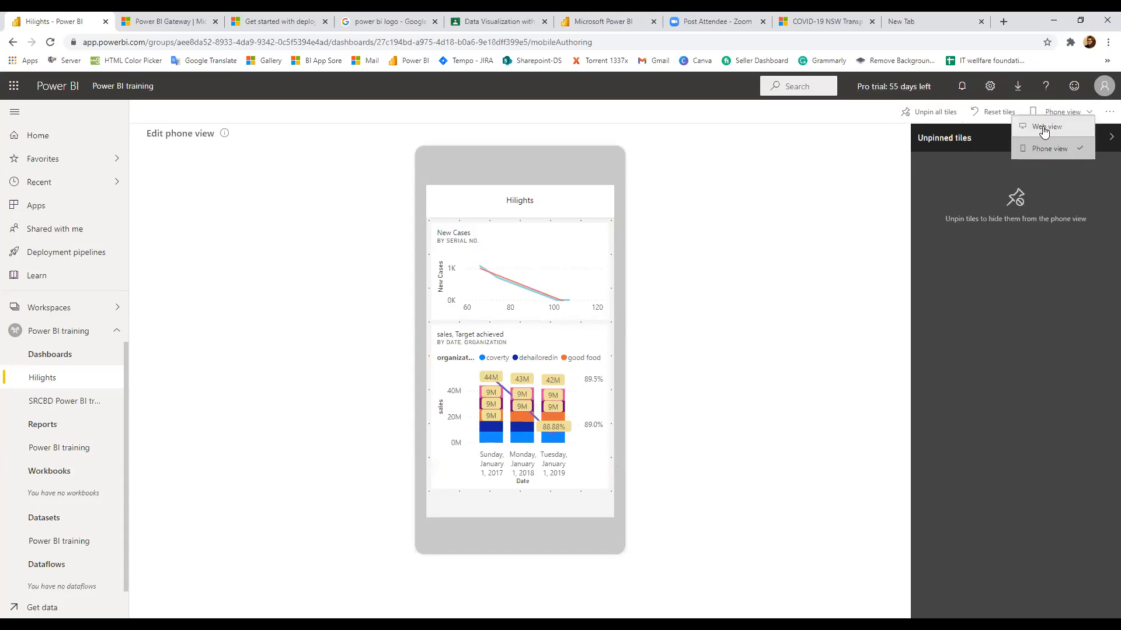
pyautogui.click(1044, 128)
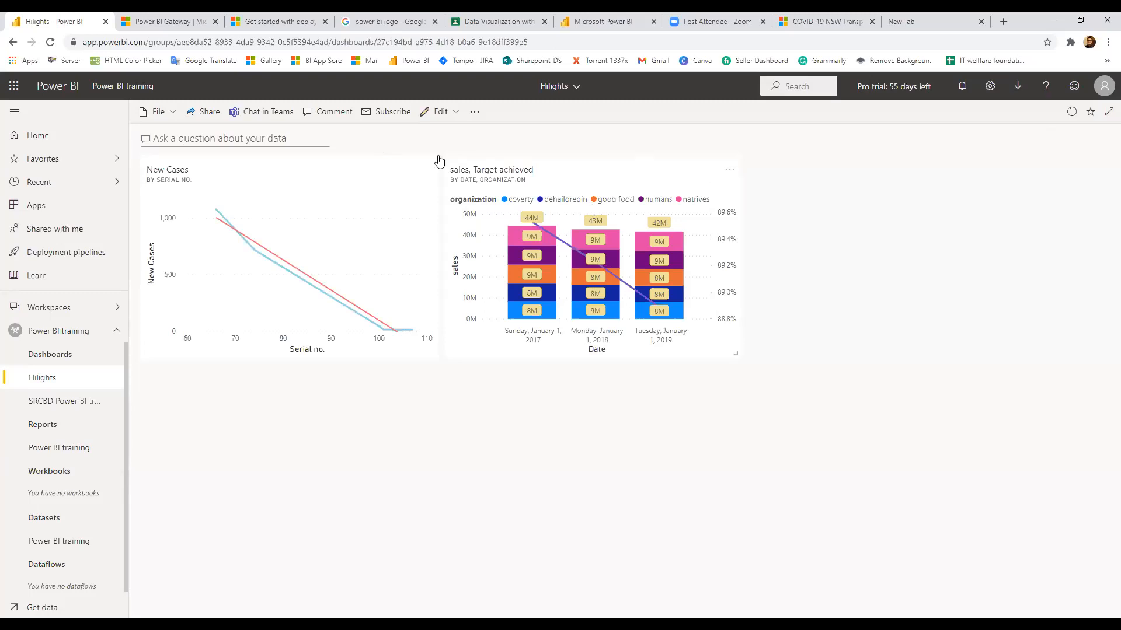
# Add a text box tile to Hilights with the content 'This is a new dashboard'
pyautogui.click(439, 112)
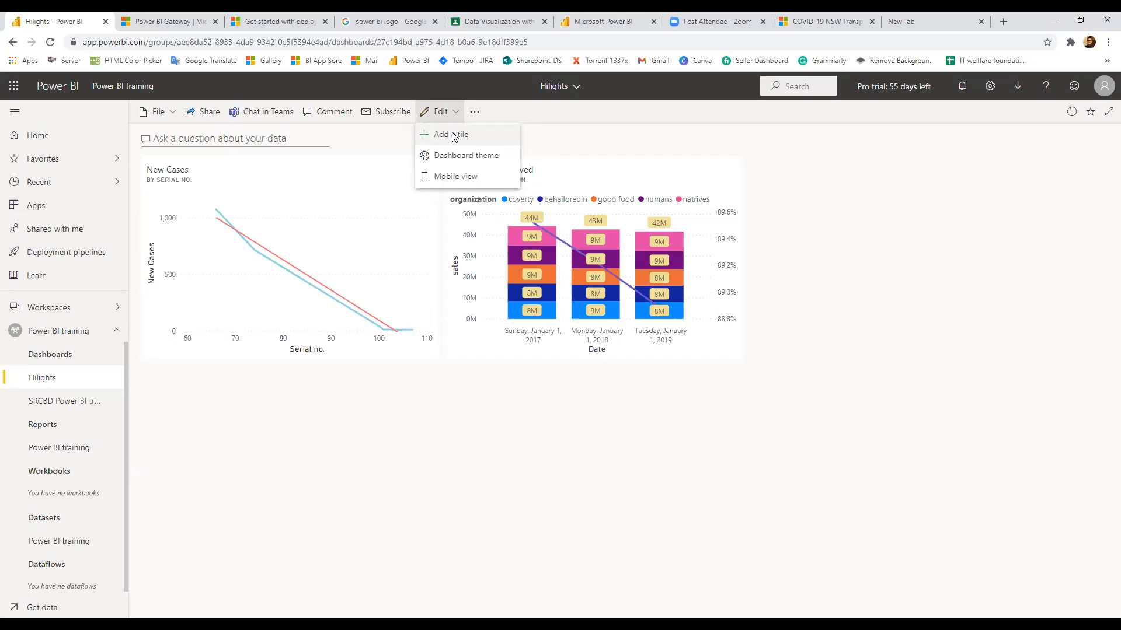
pyautogui.press('Escape')
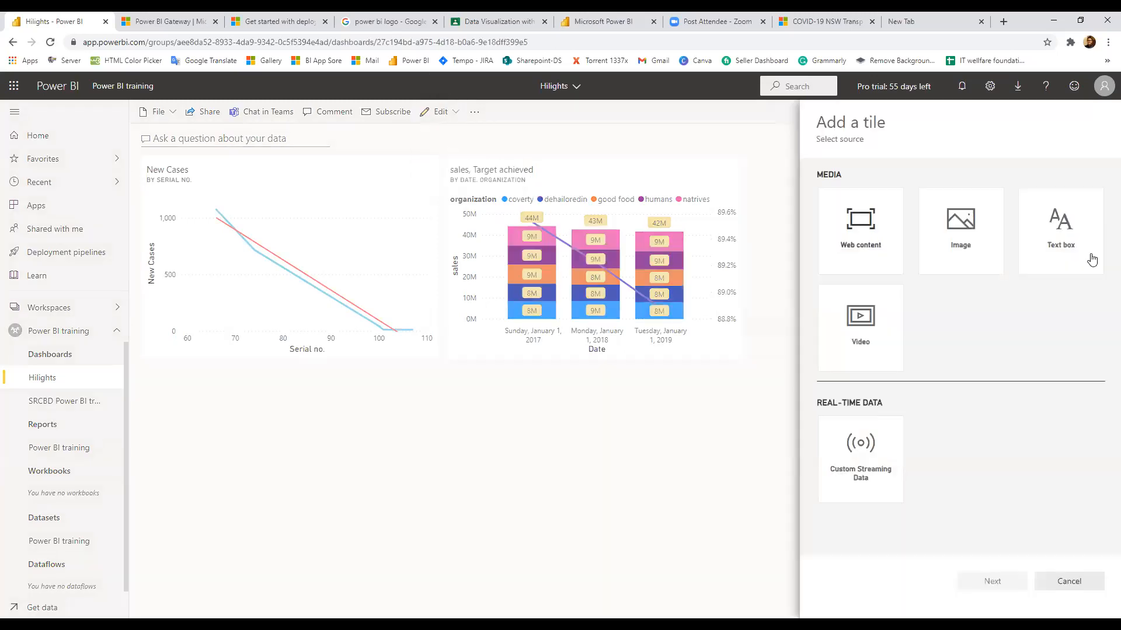
pyautogui.click(1051, 233)
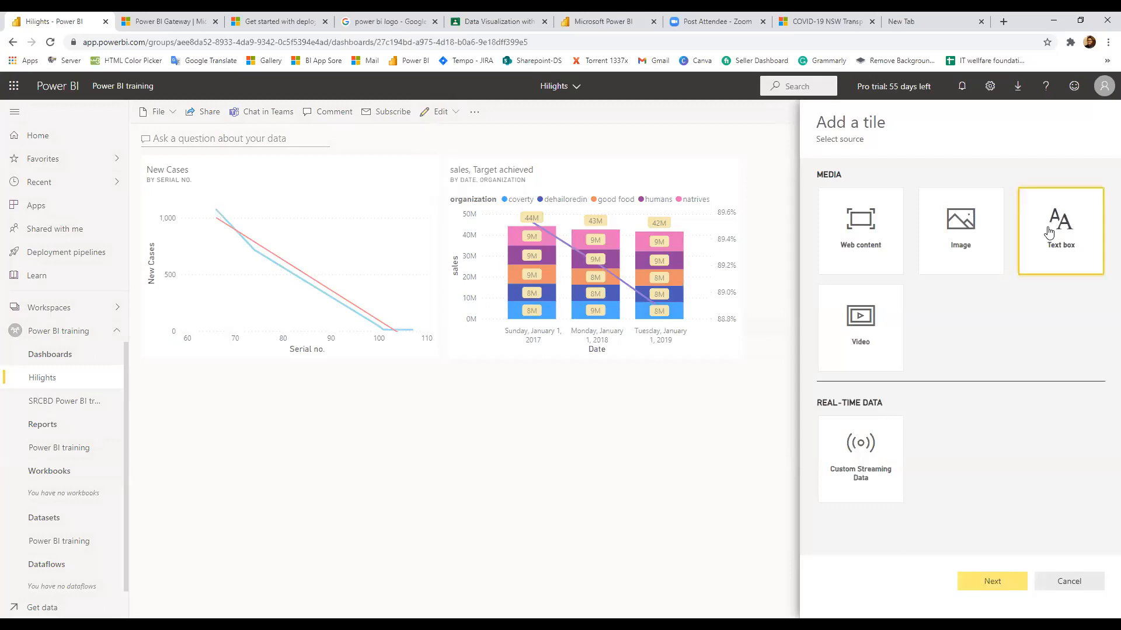
pyautogui.click(1001, 571)
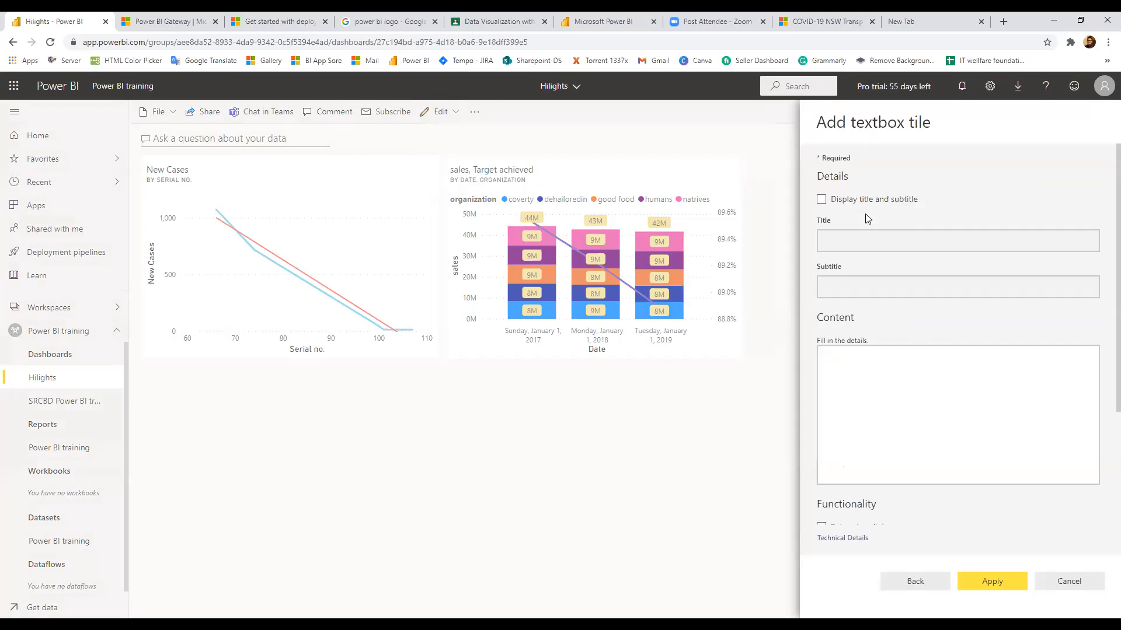
pyautogui.click(907, 474)
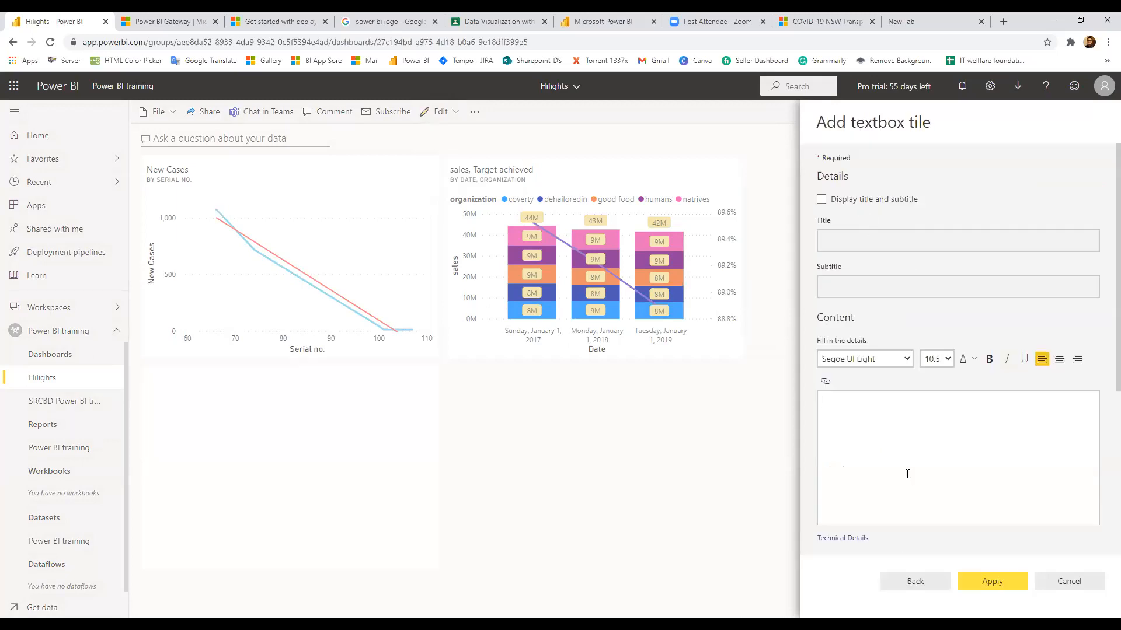
pyautogui.write('This is a new dashboard')
# Format the tile text as 20-point, centred and bold, and apply the tile
pyautogui.hotkey('ctrl', 'a')
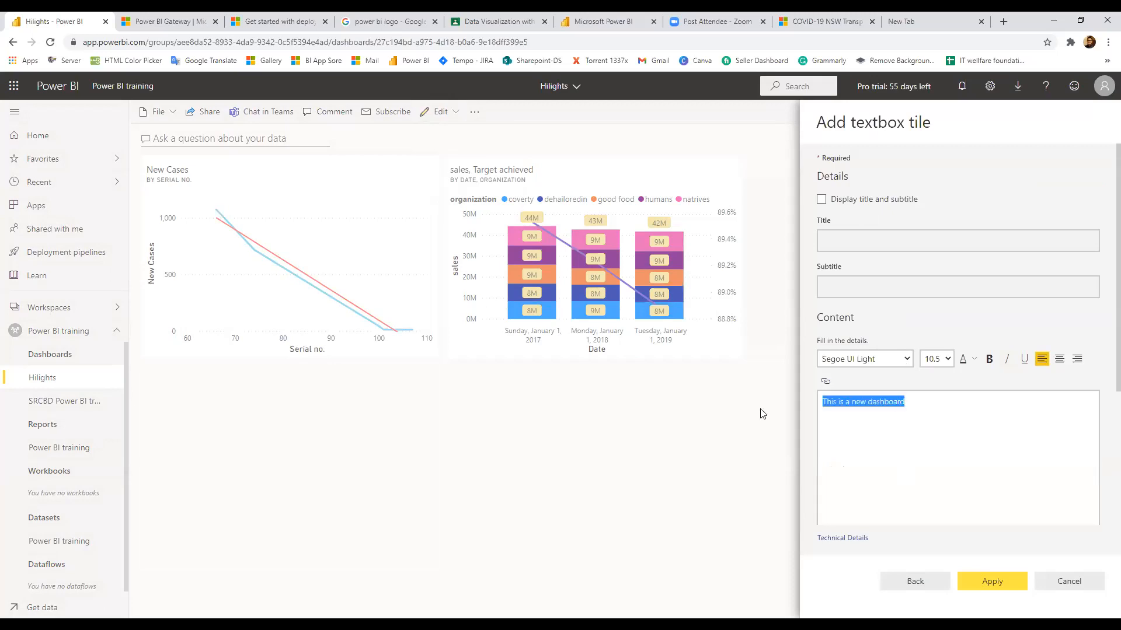
pyautogui.click(948, 358)
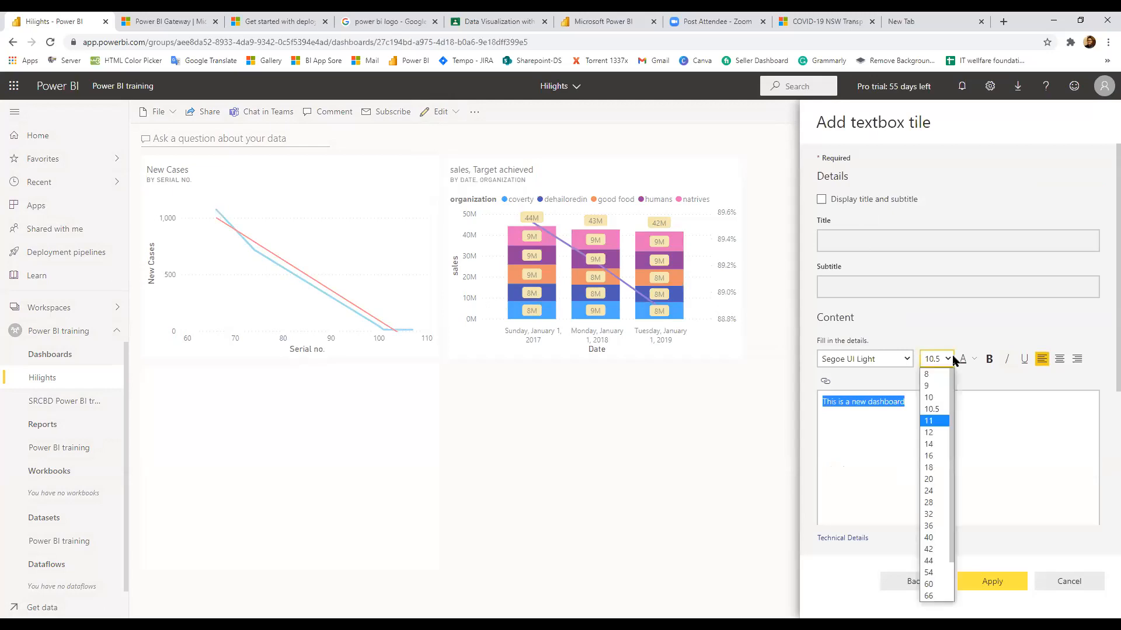
pyautogui.click(932, 482)
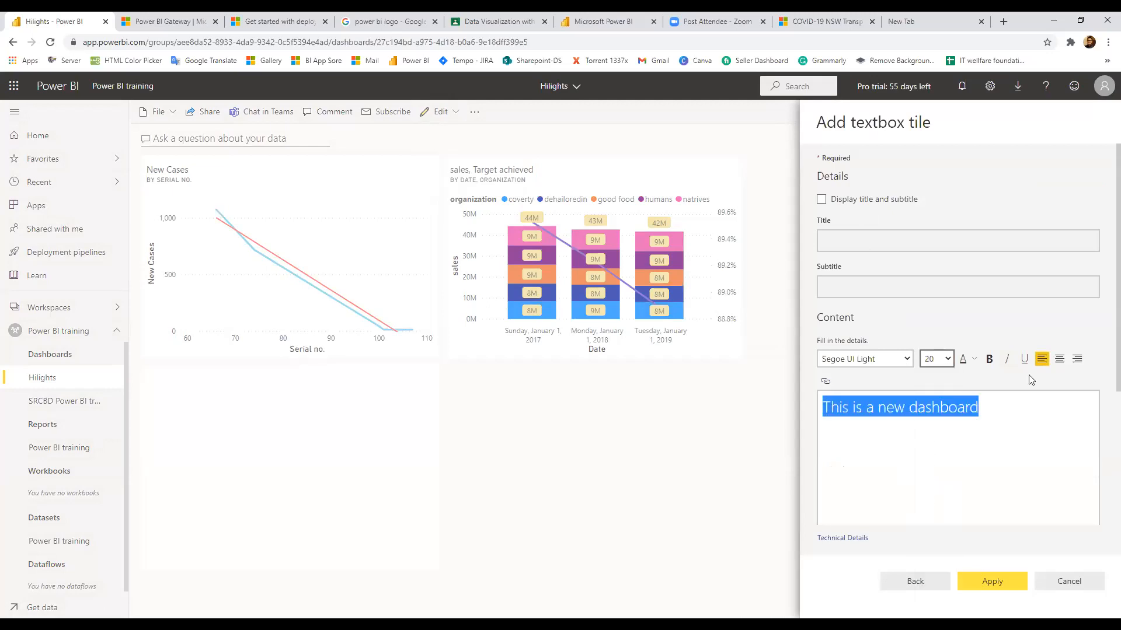
pyautogui.click(1057, 366)
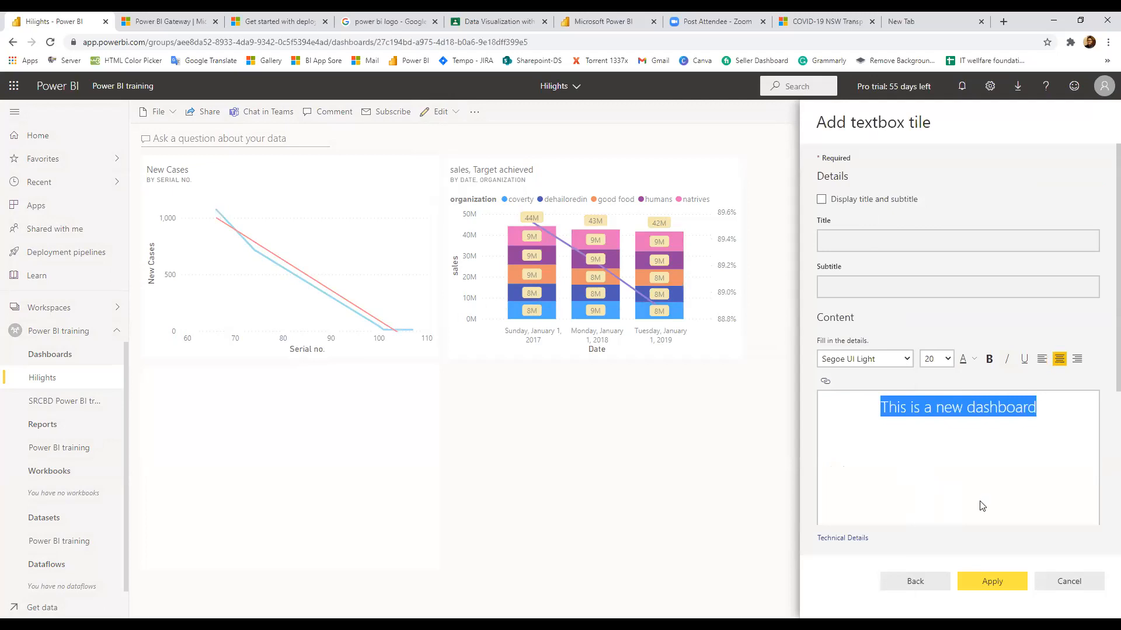
pyautogui.click(988, 359)
pyautogui.click(1006, 580)
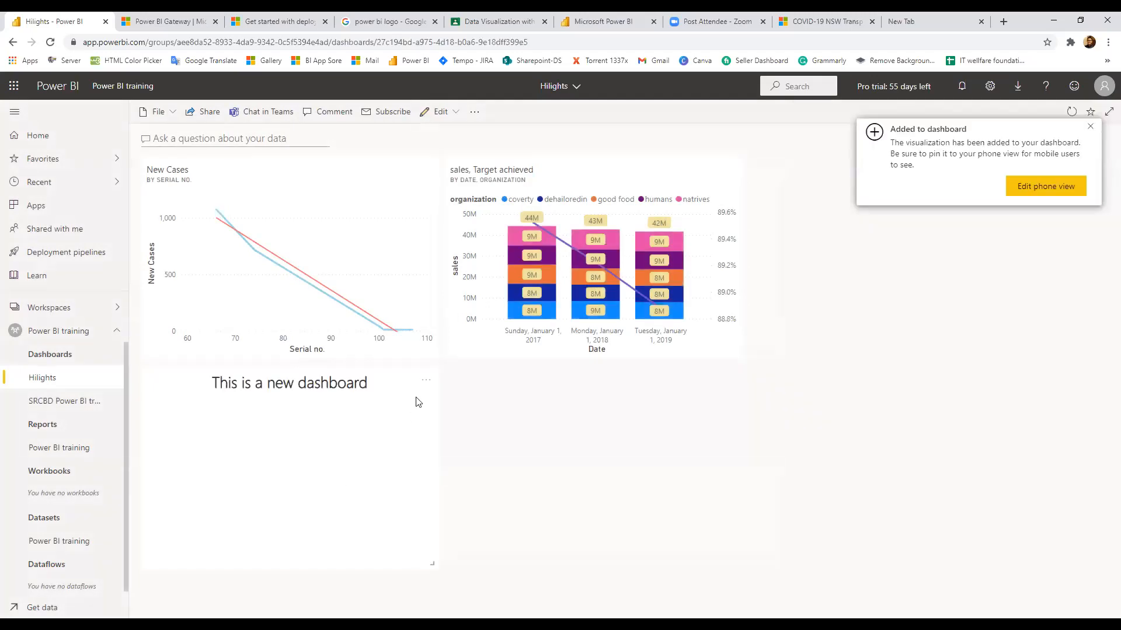
# Resize the new text tile, start a Video tile, then switch to a new browser tab
pyautogui.moveTo(432, 564); pyautogui.dragTo(190, 555)
pyautogui.moveTo(400, 565); pyautogui.dragTo(417, 546)
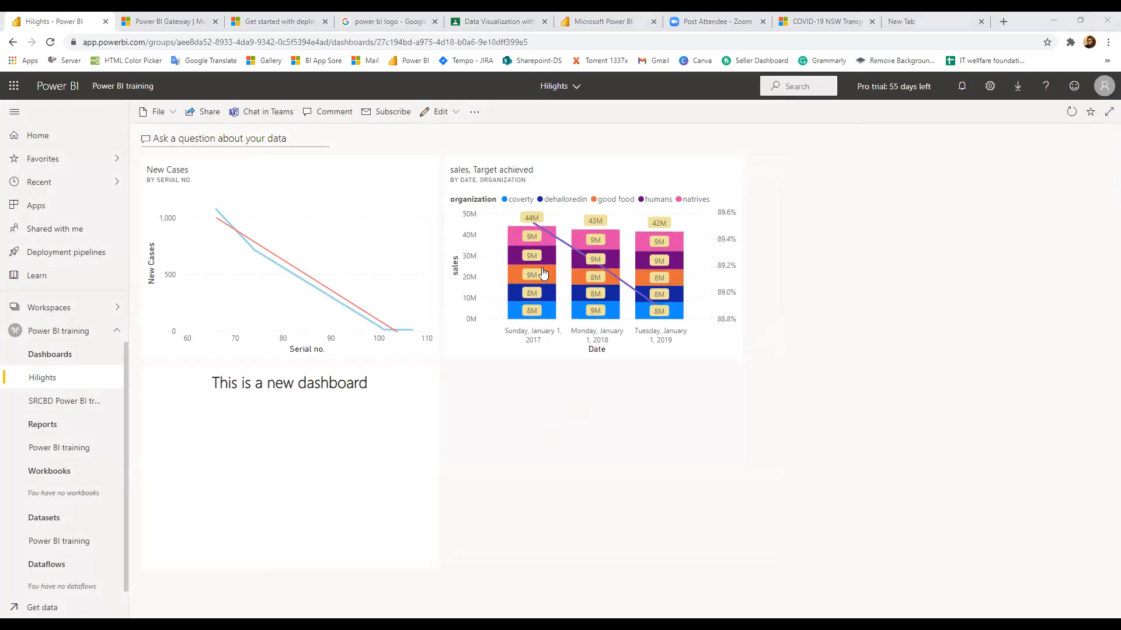
pyautogui.click(458, 138)
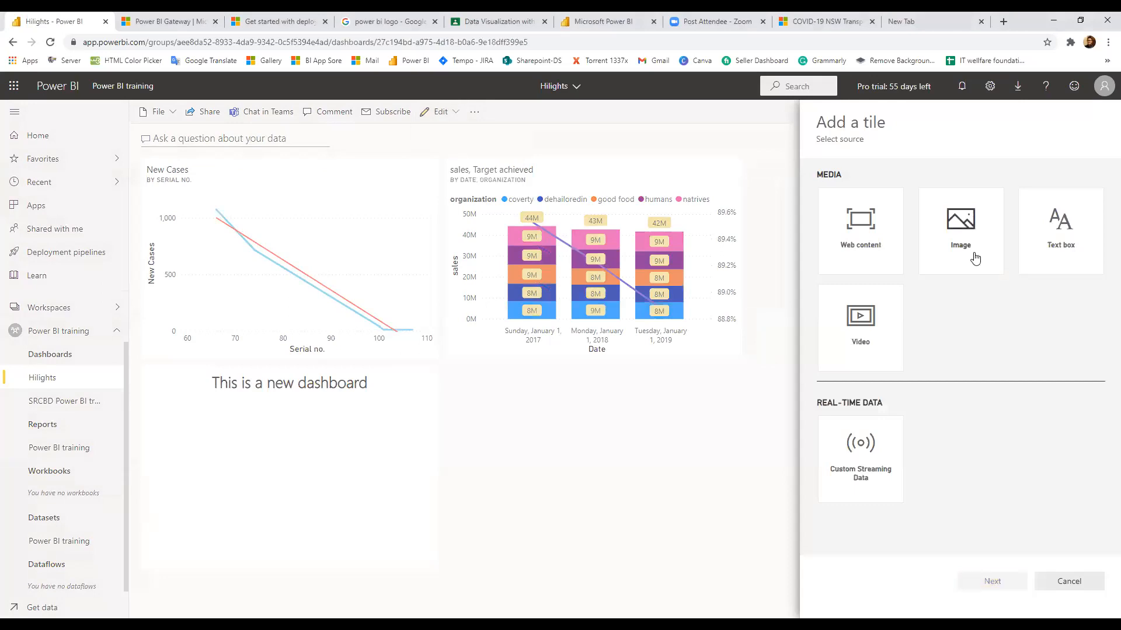
pyautogui.click(858, 325)
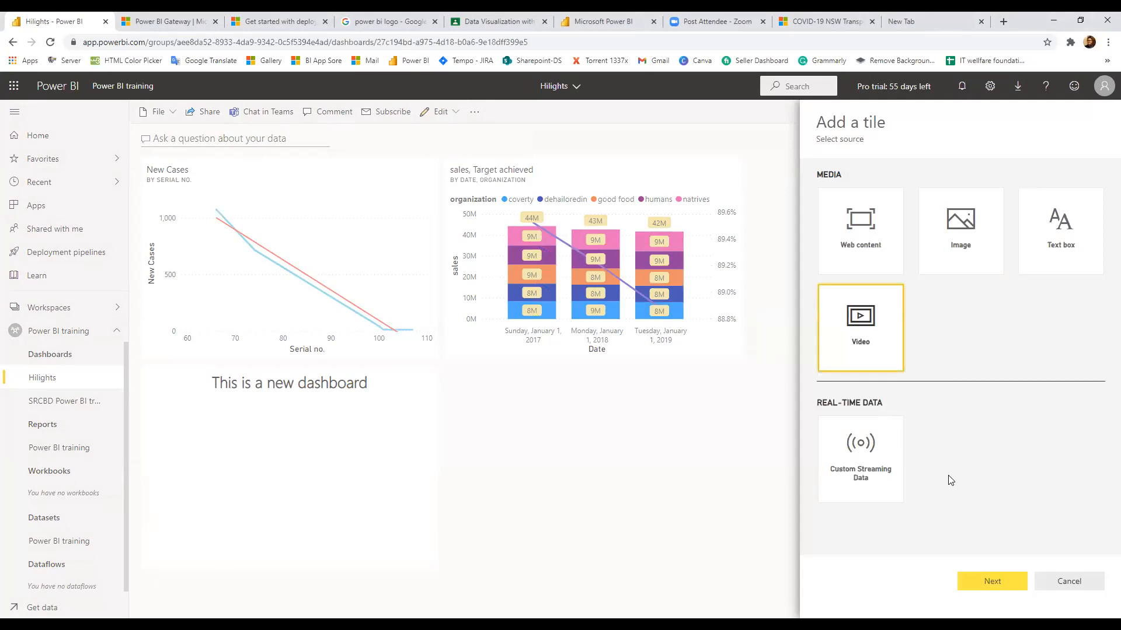
pyautogui.click(990, 583)
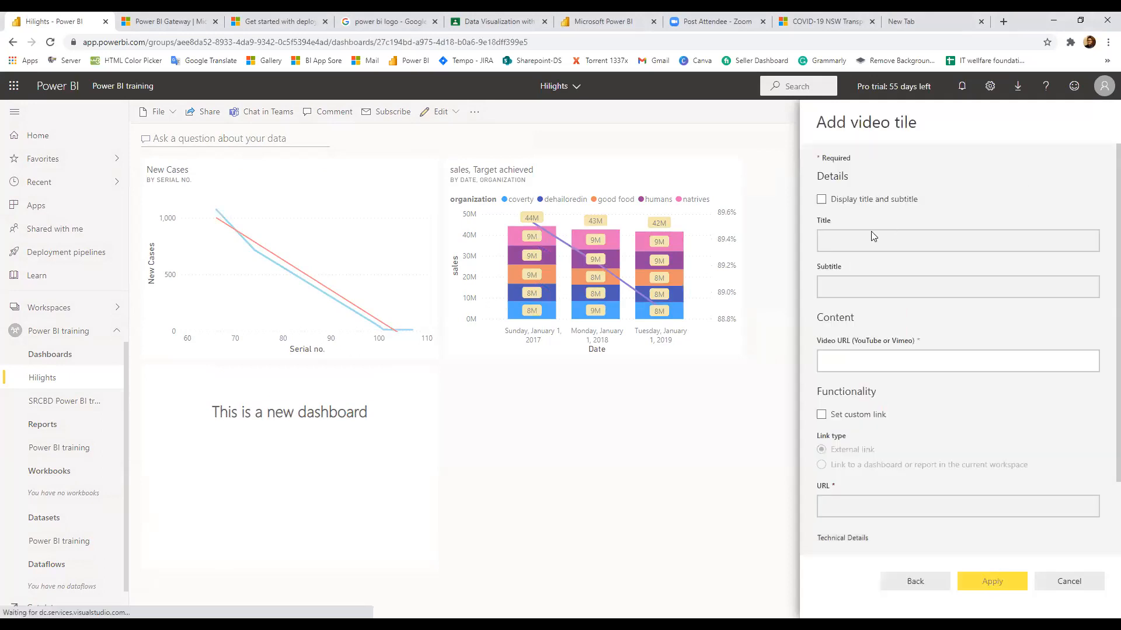
pyautogui.click(910, 18)
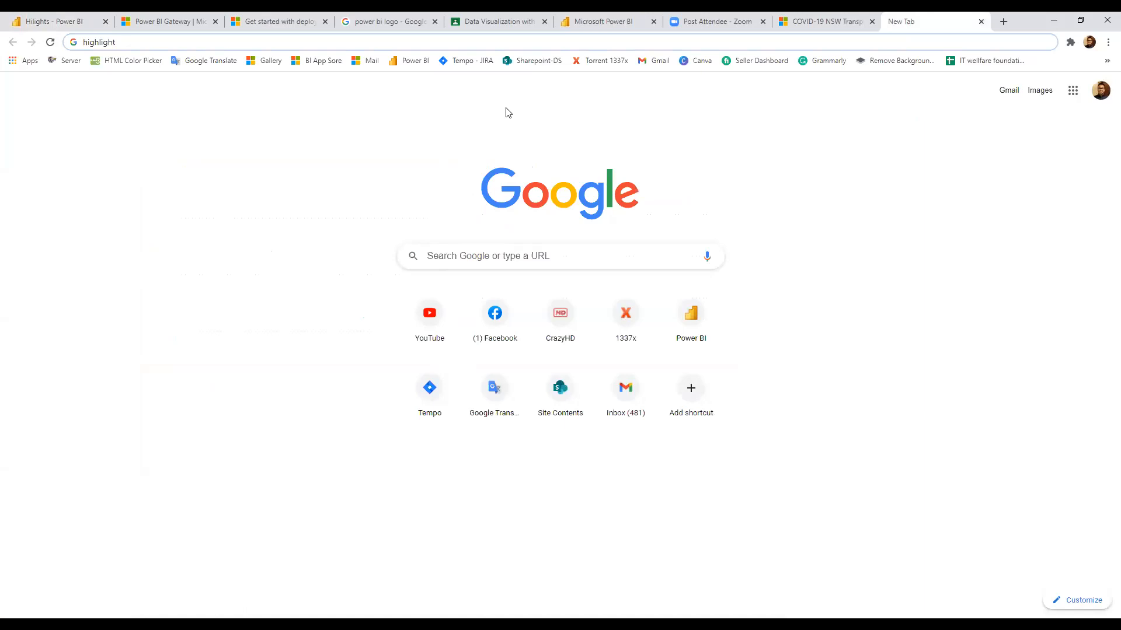
# Search YouTube for 'power bi' and open the video on labels for stacked visuals
pyautogui.write('youtube.com')
pyautogui.press('Return')
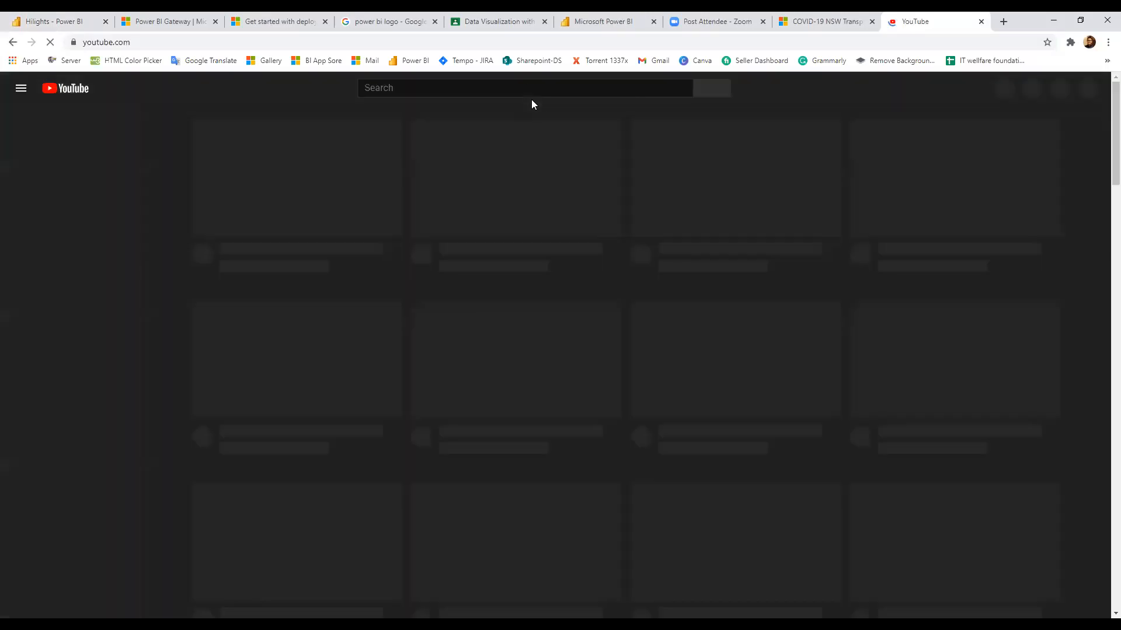
pyautogui.click(525, 90)
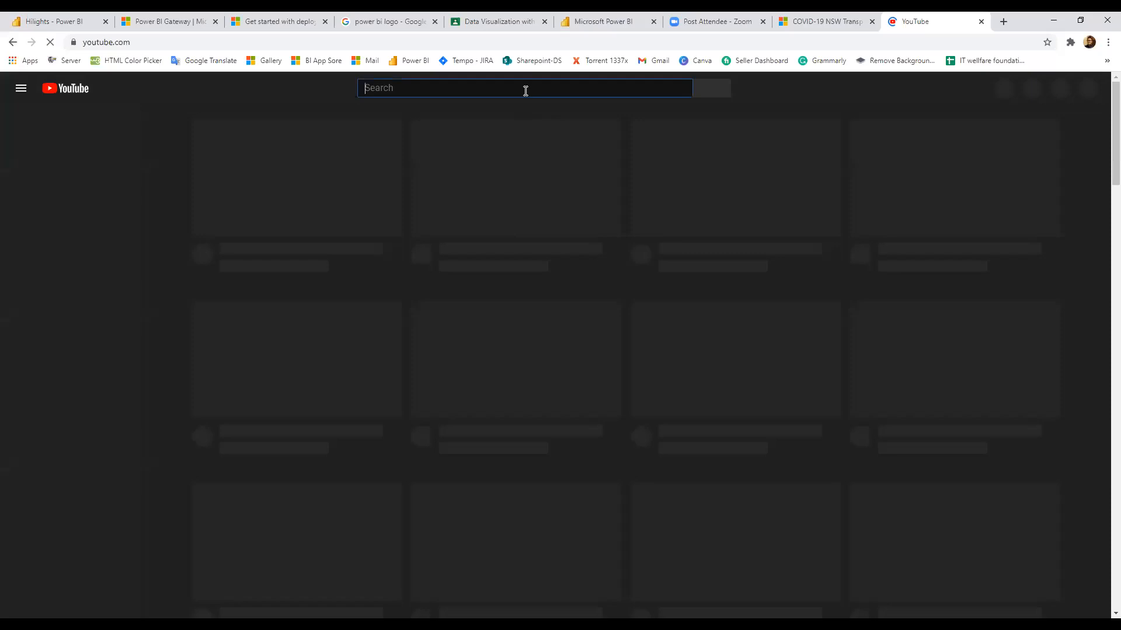
pyautogui.write('power')
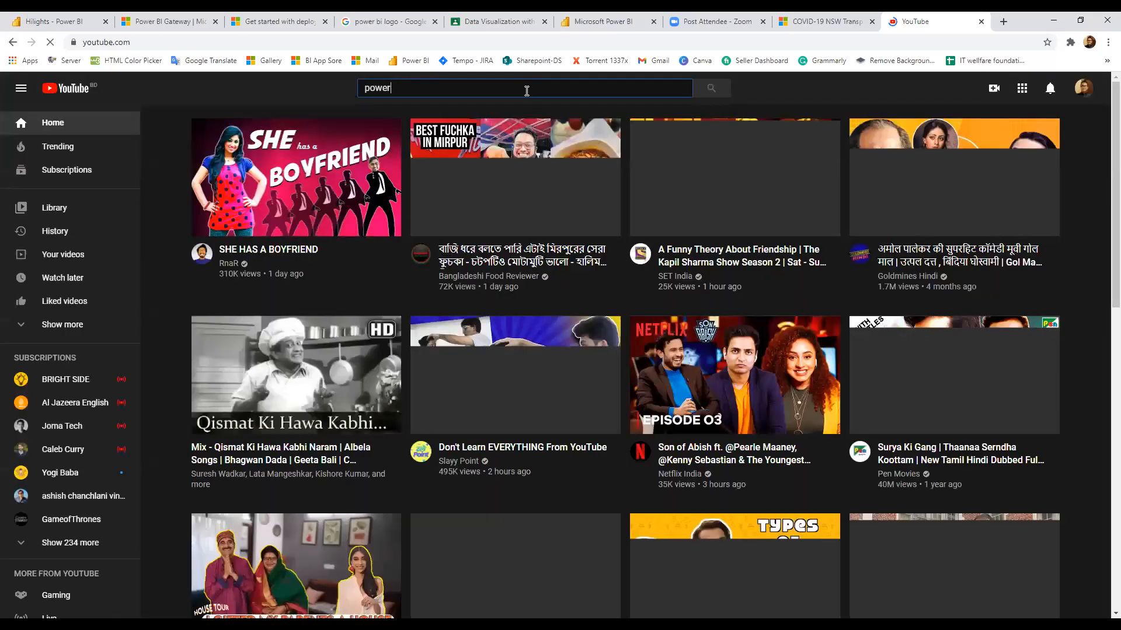
pyautogui.write(' bi')
pyautogui.press('Return')
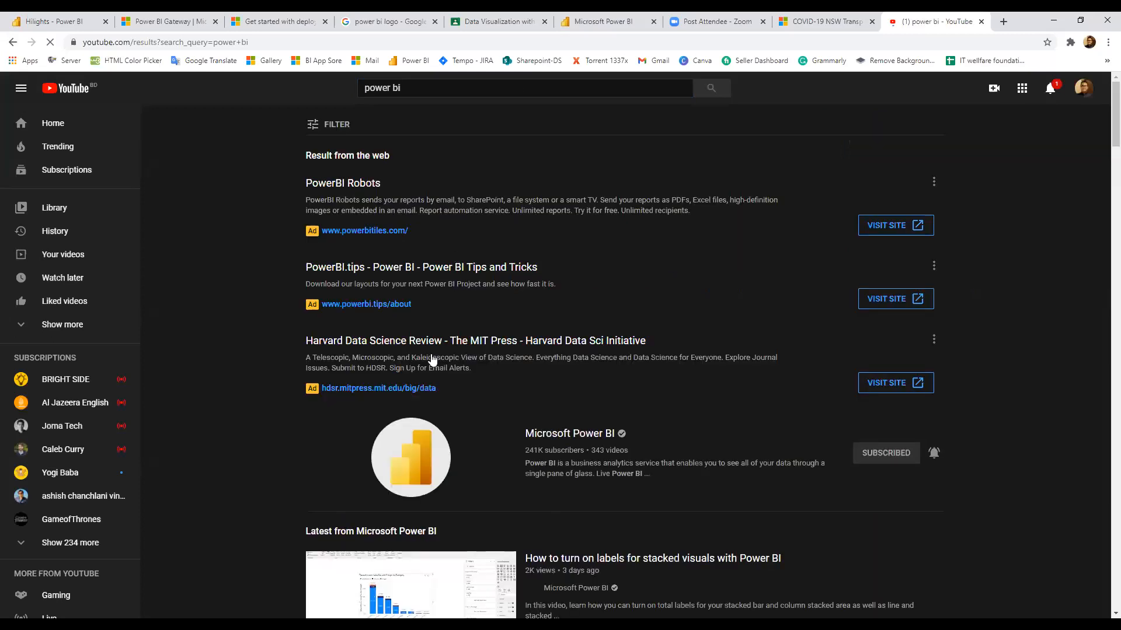
pyautogui.scroll(-4, 432, 360)
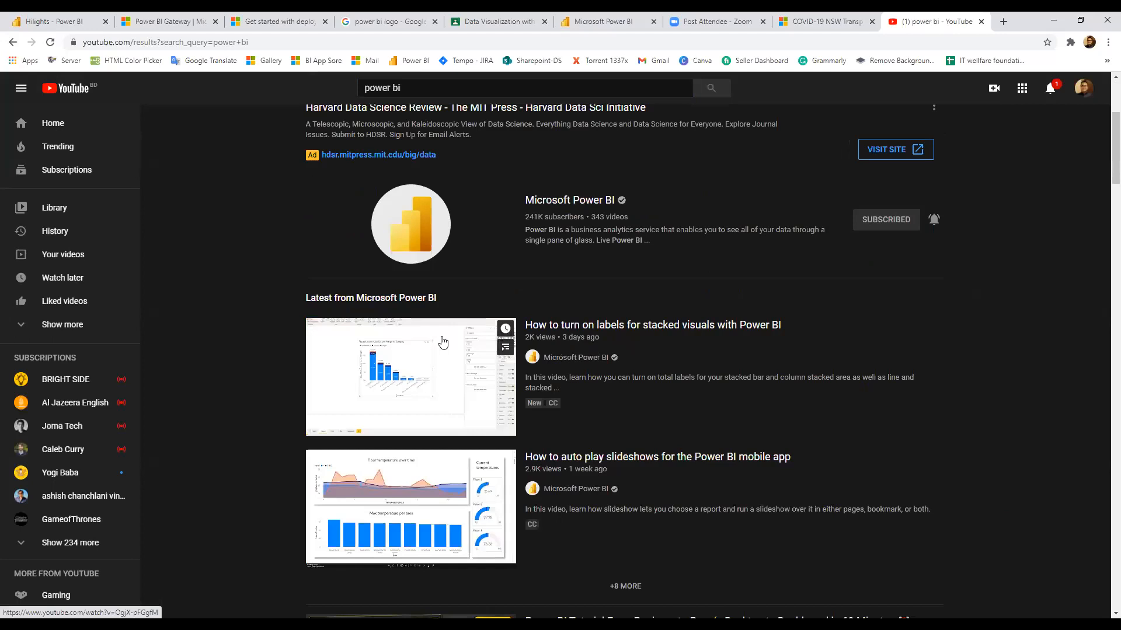
pyautogui.click(442, 342)
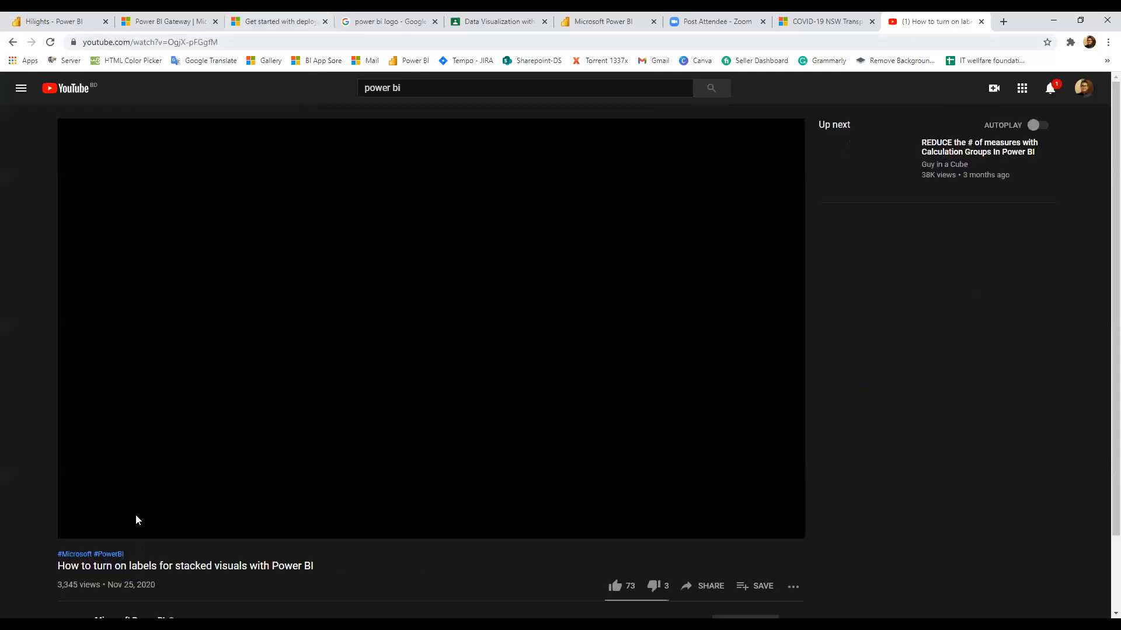
# Copy the video's URL, stop playback, and return to the Add video tile URL field
pyautogui.hotkey('ctrl', 'l')
pyautogui.hotkey('ctrl', 'c')
pyautogui.click(80, 531)
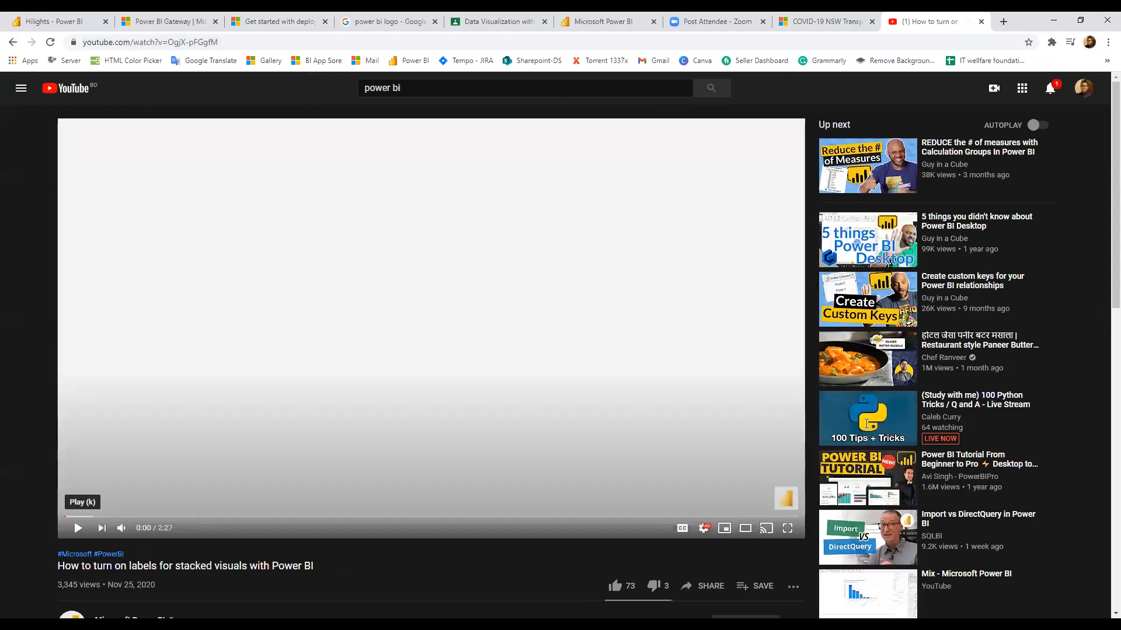
pyautogui.hotkey('ctrl', 'Tab')
pyautogui.hotkey('ctrl', 'Tab')
pyautogui.hotkey('ctrl', 'shift', 'Tab')
pyautogui.click(849, 366)
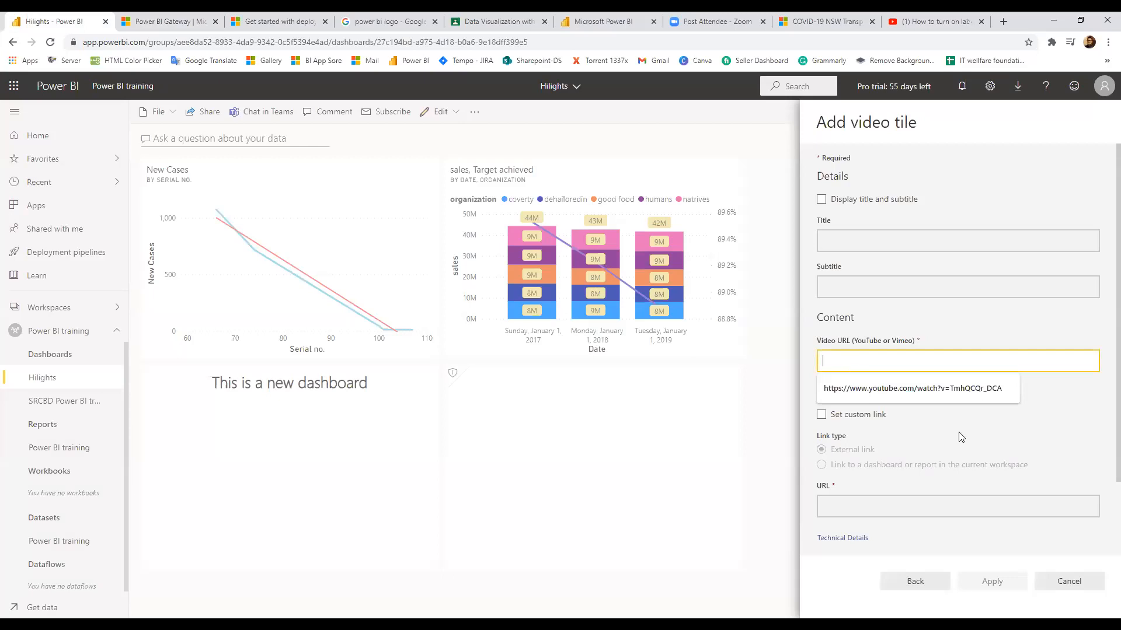
# Paste the YouTube link as the tile's video URL and enable the title and subtitle
pyautogui.hotkey('ctrl', 'v')
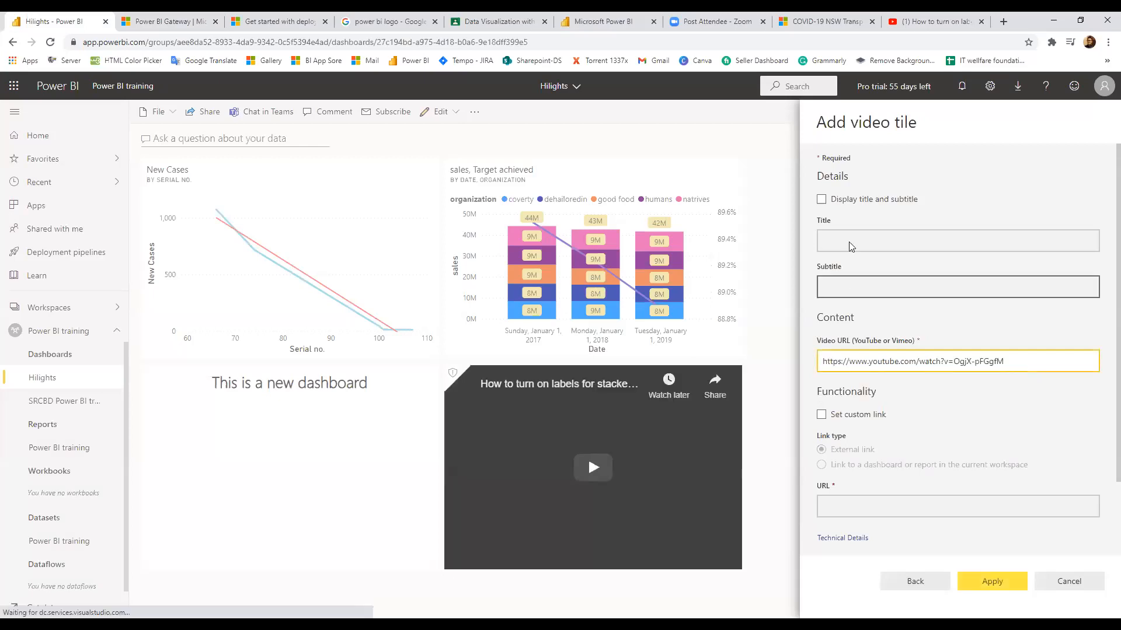
pyautogui.click(846, 239)
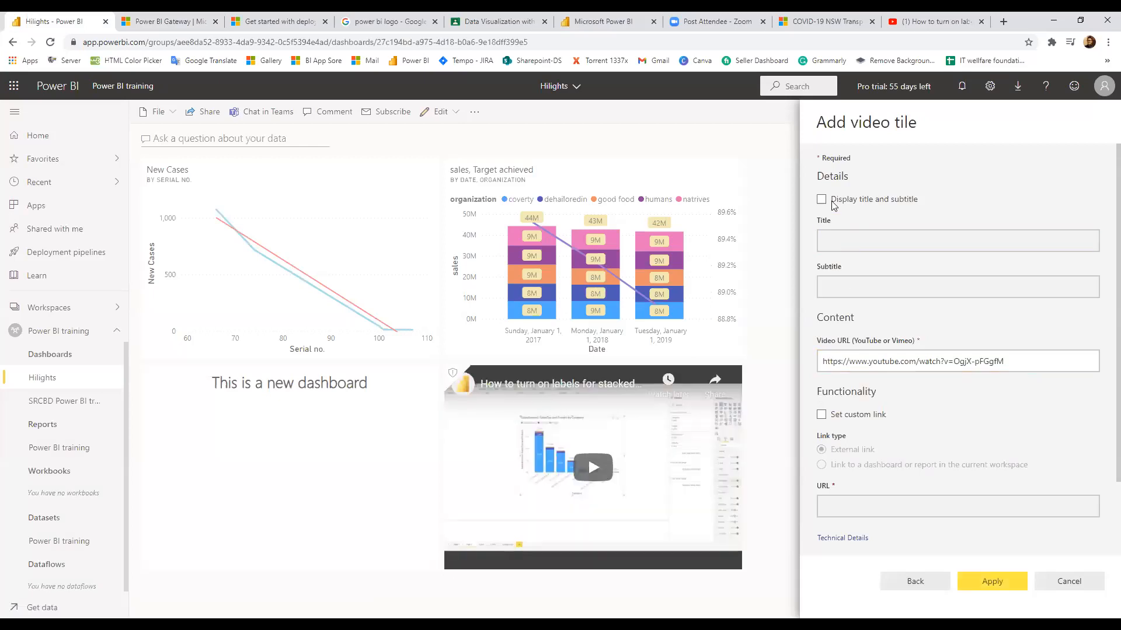
pyautogui.click(822, 200)
# Title the video tile 'Power bi' with subtitle 'for beginners' and apply it
pyautogui.click(856, 241)
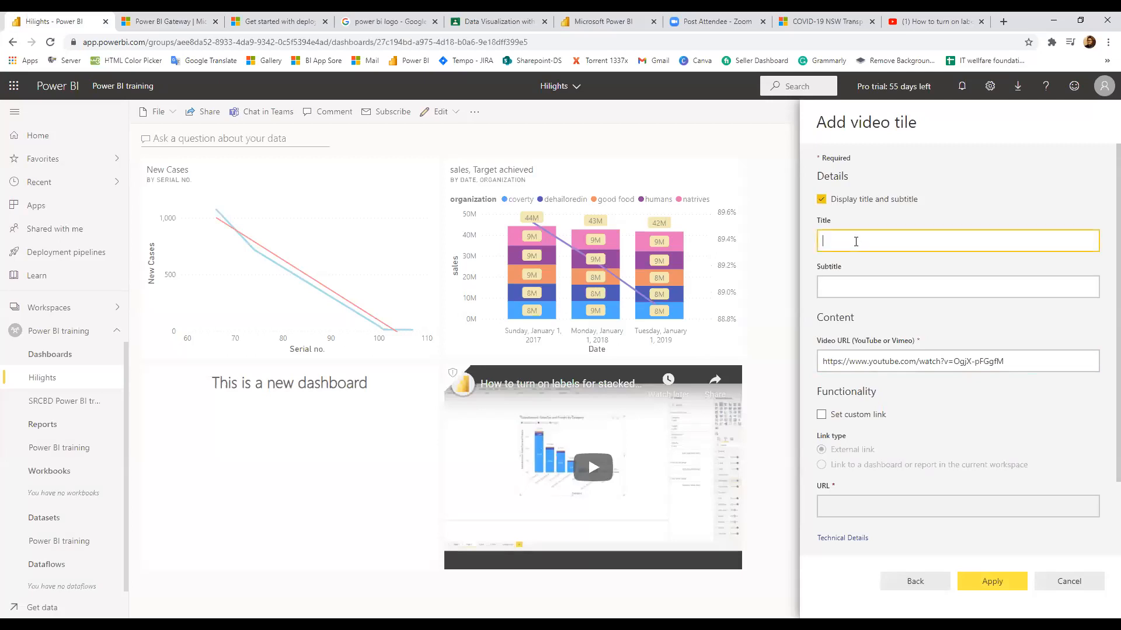
pyautogui.write('POwer')
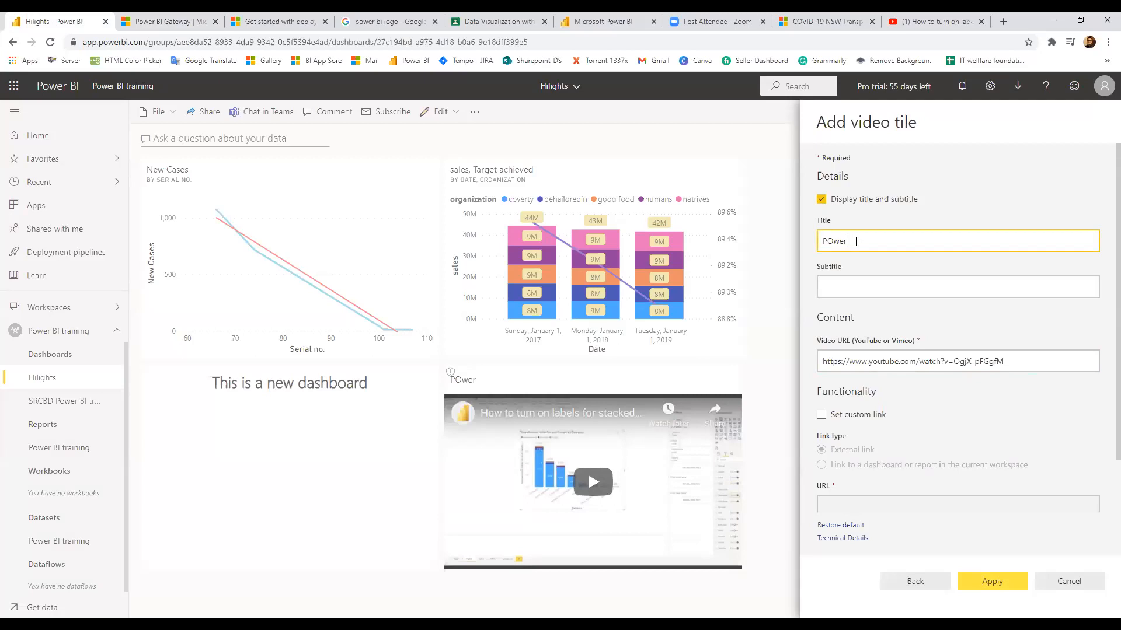
pyautogui.press('BackSpace')
pyautogui.press('BackSpace')
pyautogui.press('BackSpace')
pyautogui.press('BackSpace')
pyautogui.write('ower bi')
pyautogui.click(852, 288)
pyautogui.write('for b')
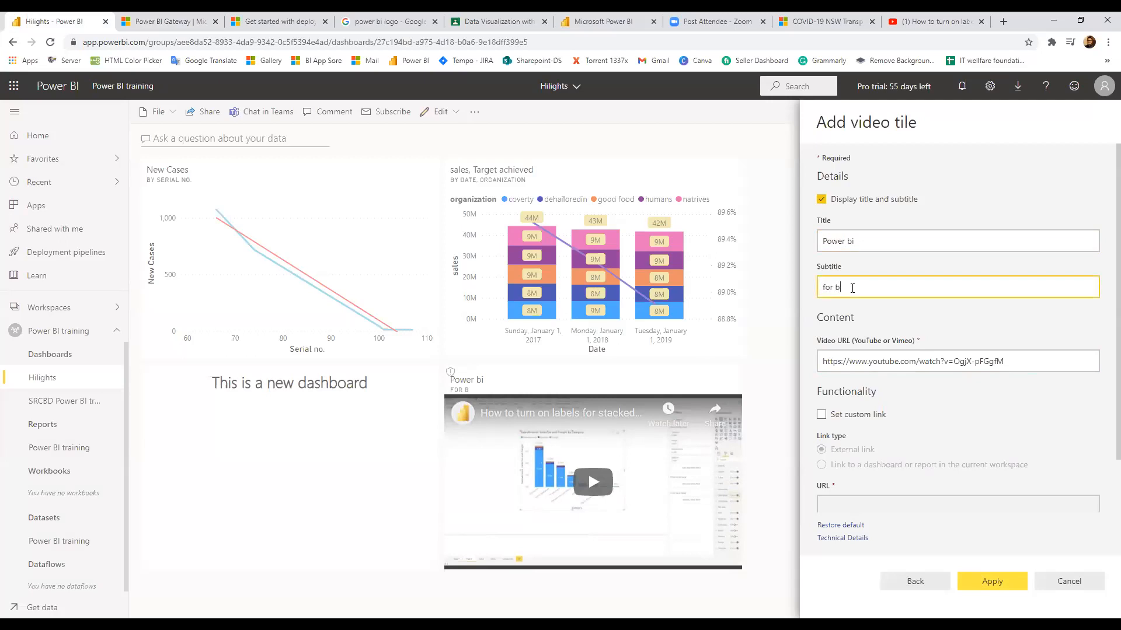
pyautogui.write('eginners')
pyautogui.scroll(-1, 851, 434)
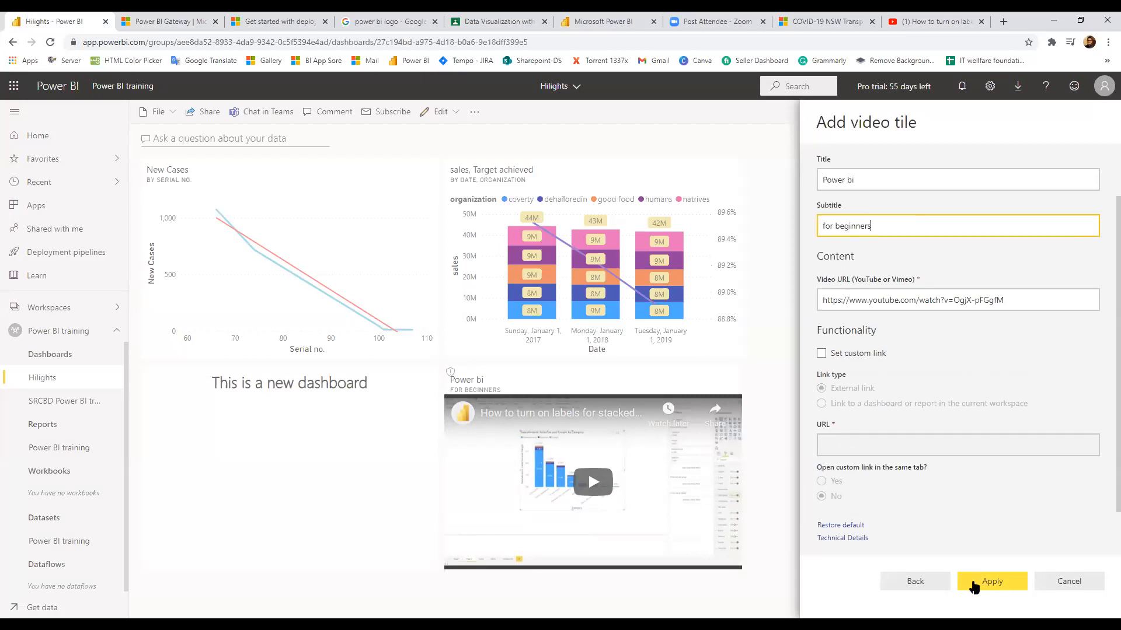
pyautogui.click(973, 585)
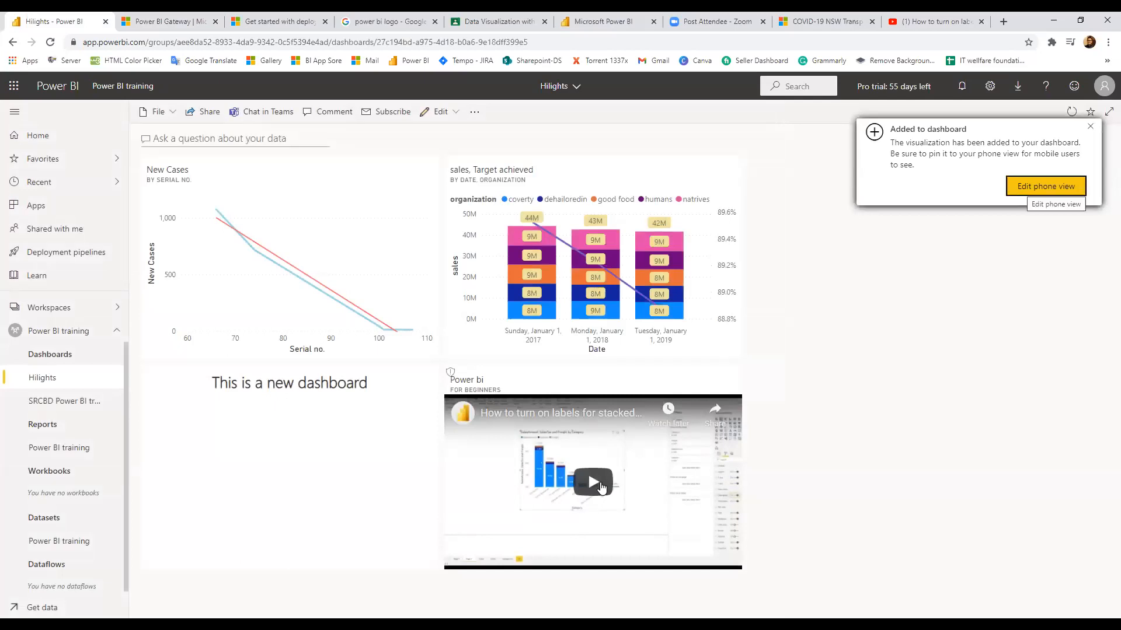
# Play the Power bi video tile briefly, pause it, and dismiss the More videos overlay
pyautogui.click(600, 482)
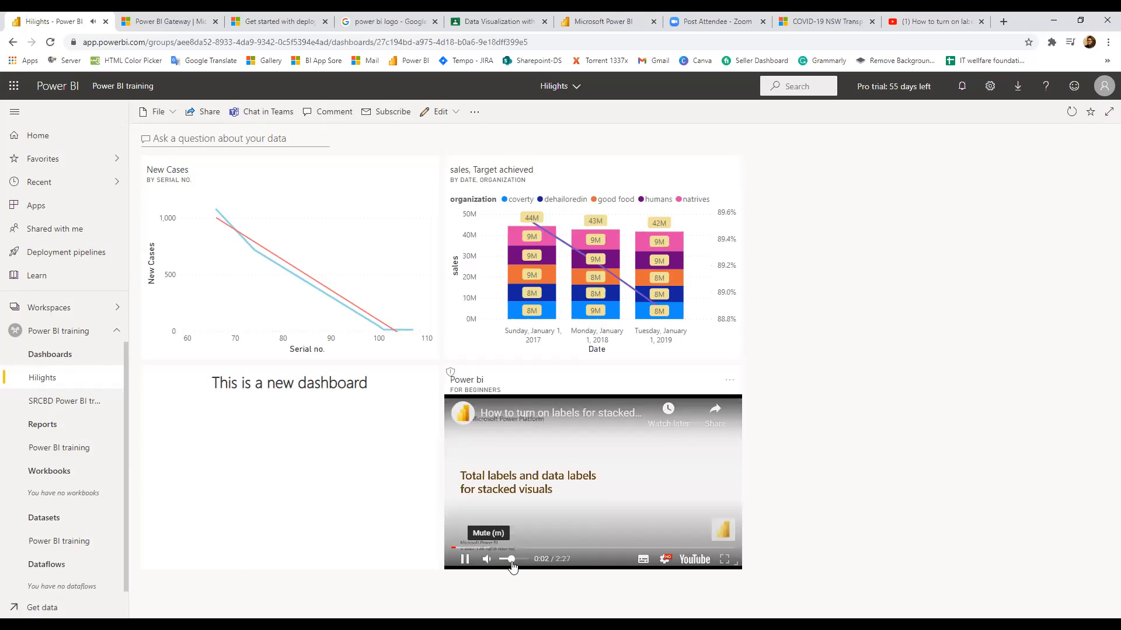
pyautogui.click(465, 561)
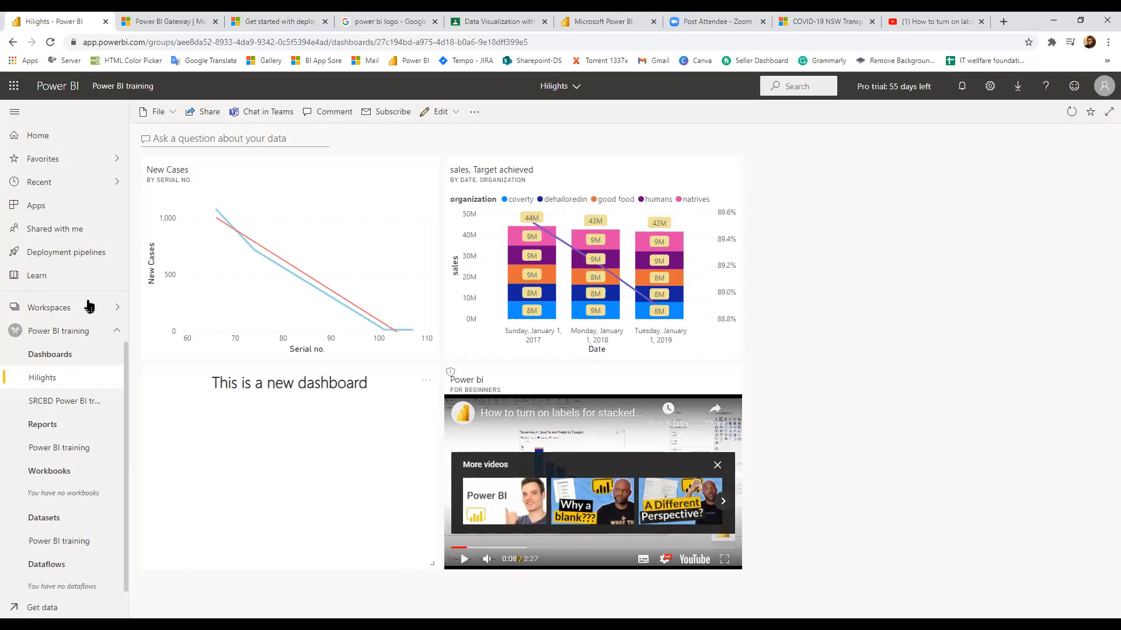
pyautogui.click(718, 465)
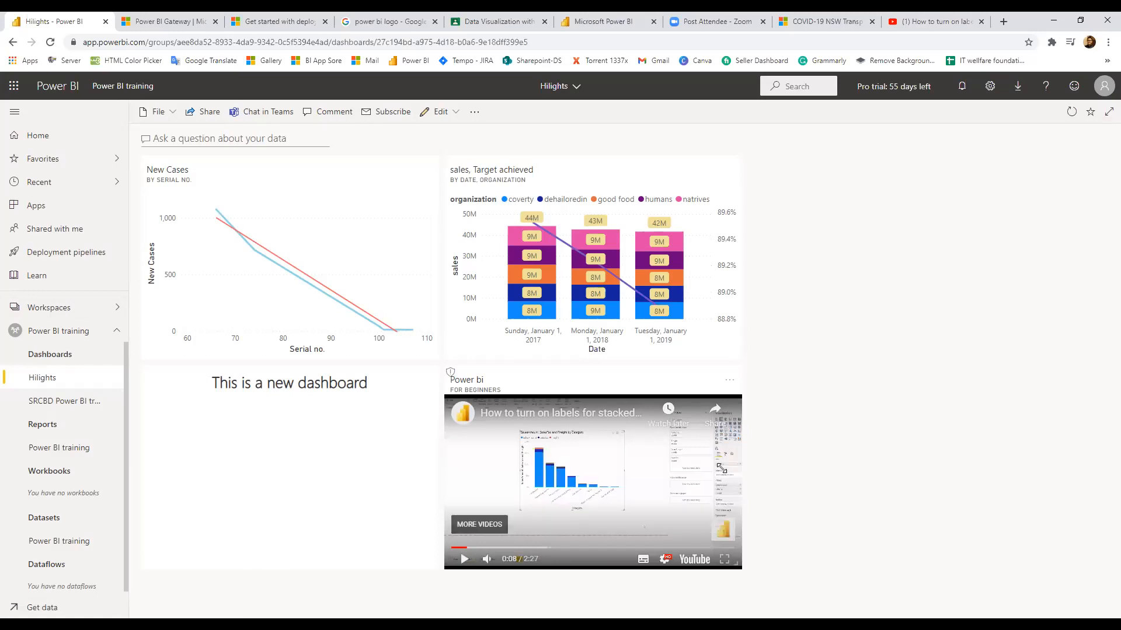
pyautogui.click(475, 113)
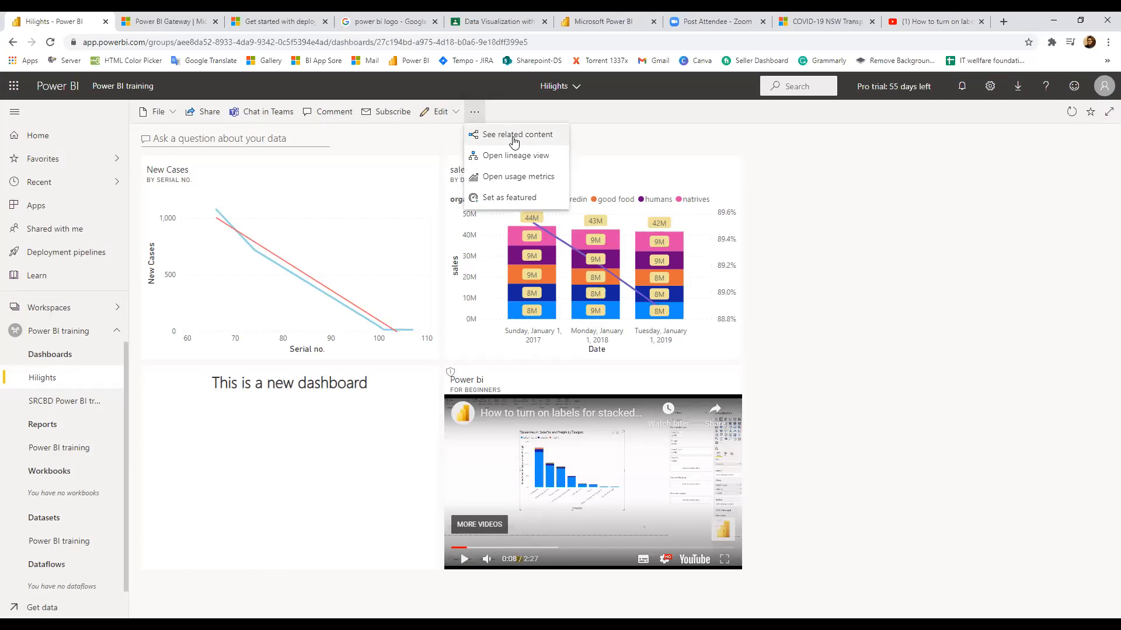
# View the Hilights dashboard's related content, then switch to its lineage view
pyautogui.click(514, 141)
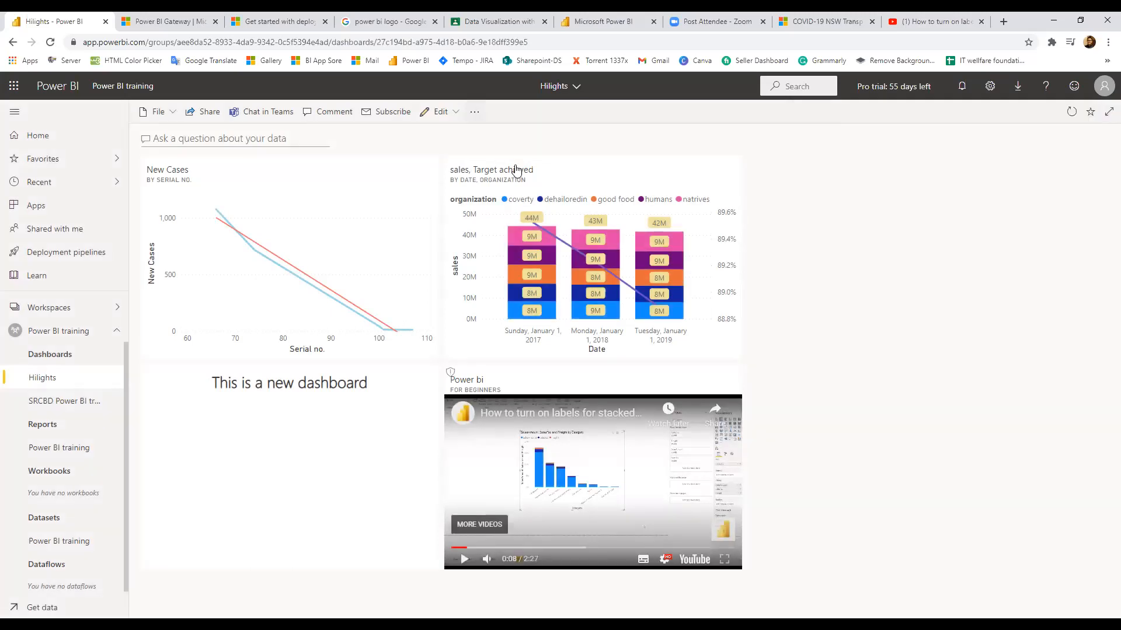
pyautogui.click(474, 111)
pyautogui.click(502, 156)
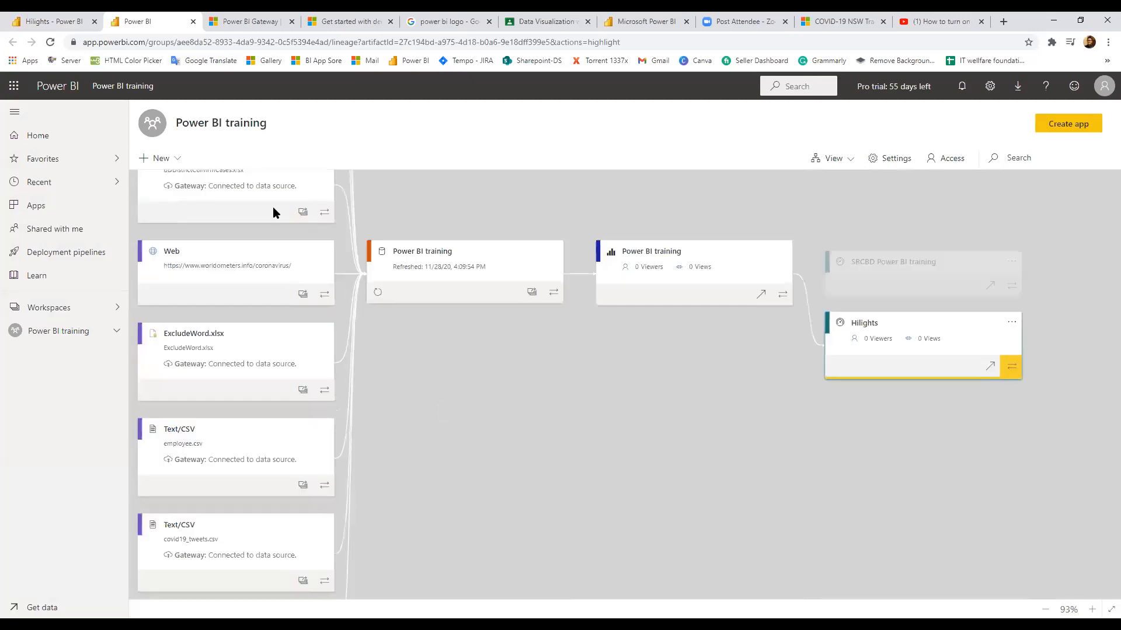
# Scroll around the lineage canvas, then return to the Hilights dashboard tab
pyautogui.scroll(5, 254, 253)
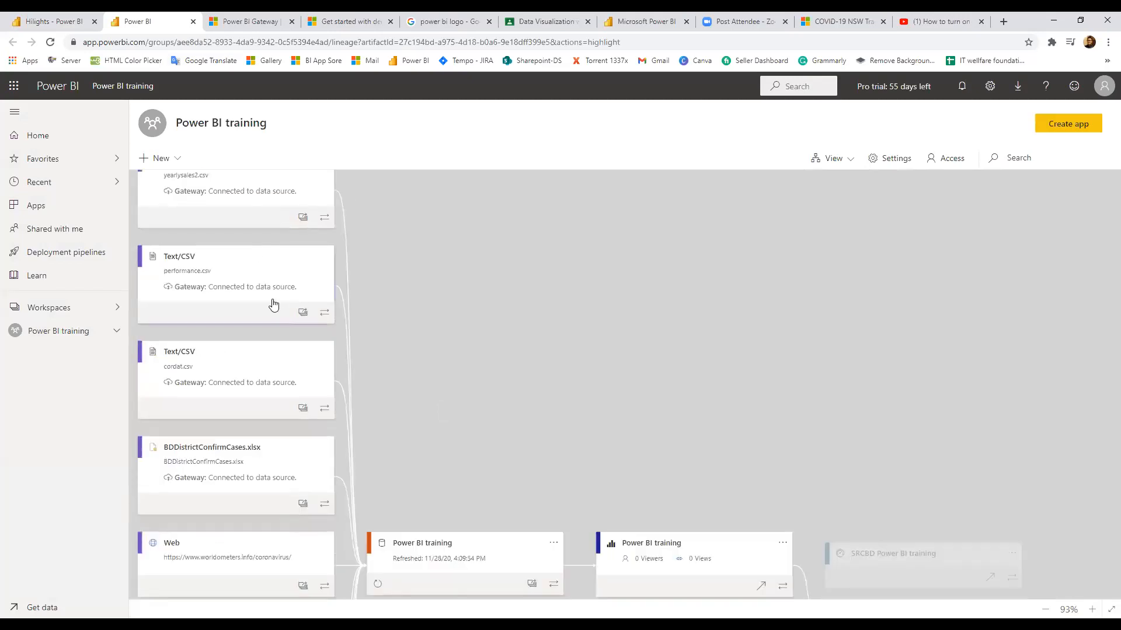
pyautogui.scroll(1, 227, 347)
pyautogui.scroll(-1, 227, 348)
pyautogui.scroll(-2, 198, 376)
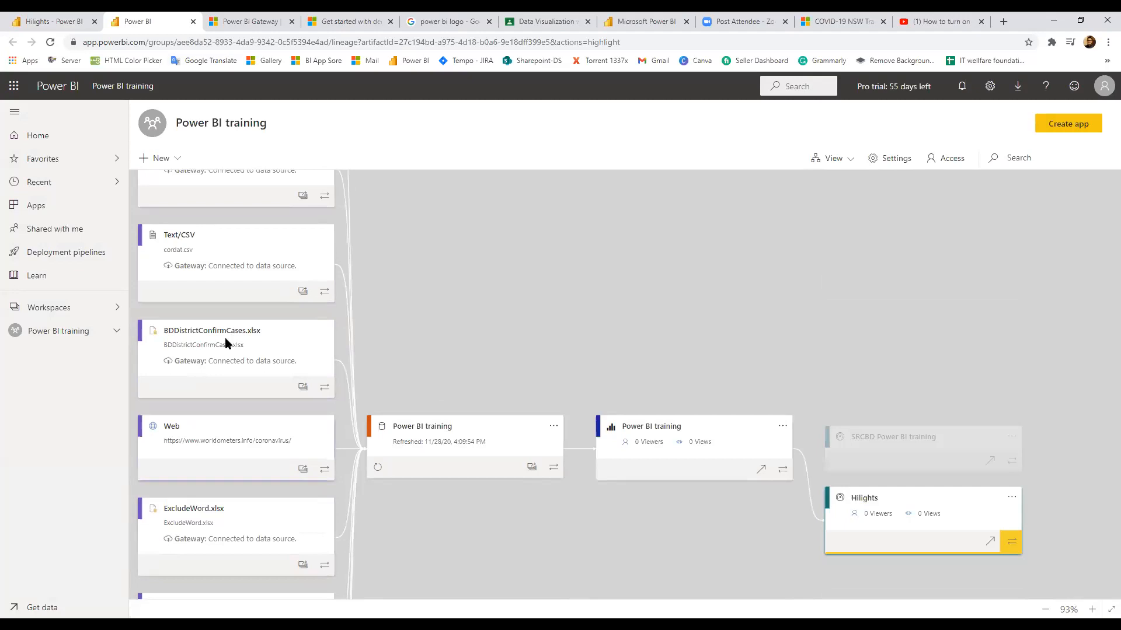
pyautogui.scroll(2, 195, 286)
pyautogui.scroll(1, 212, 313)
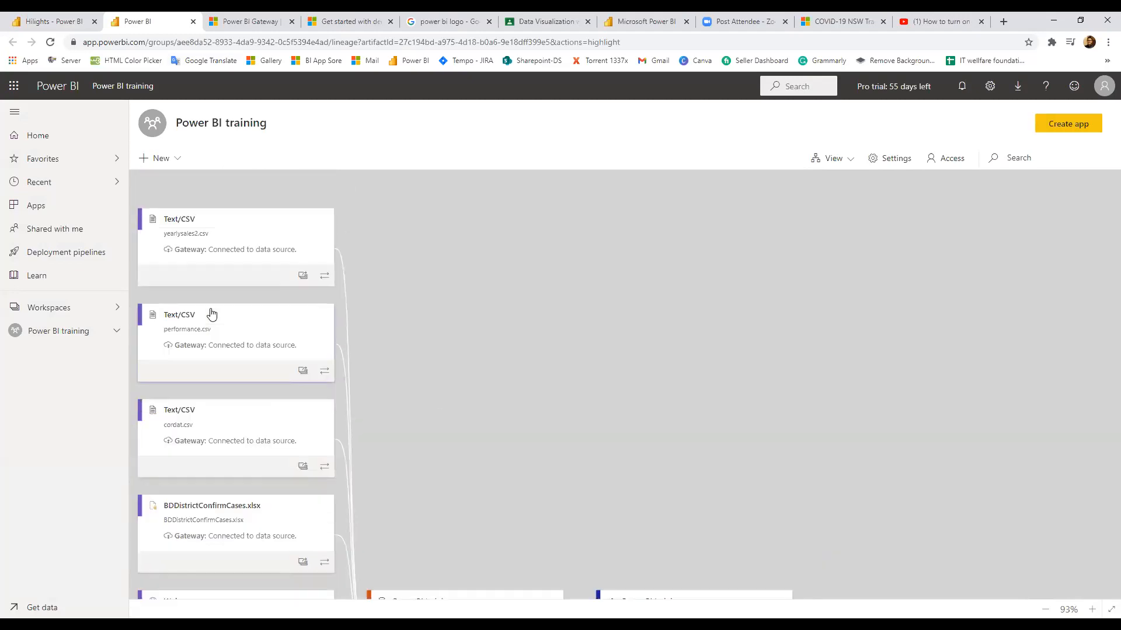
pyautogui.scroll(-6, 448, 300)
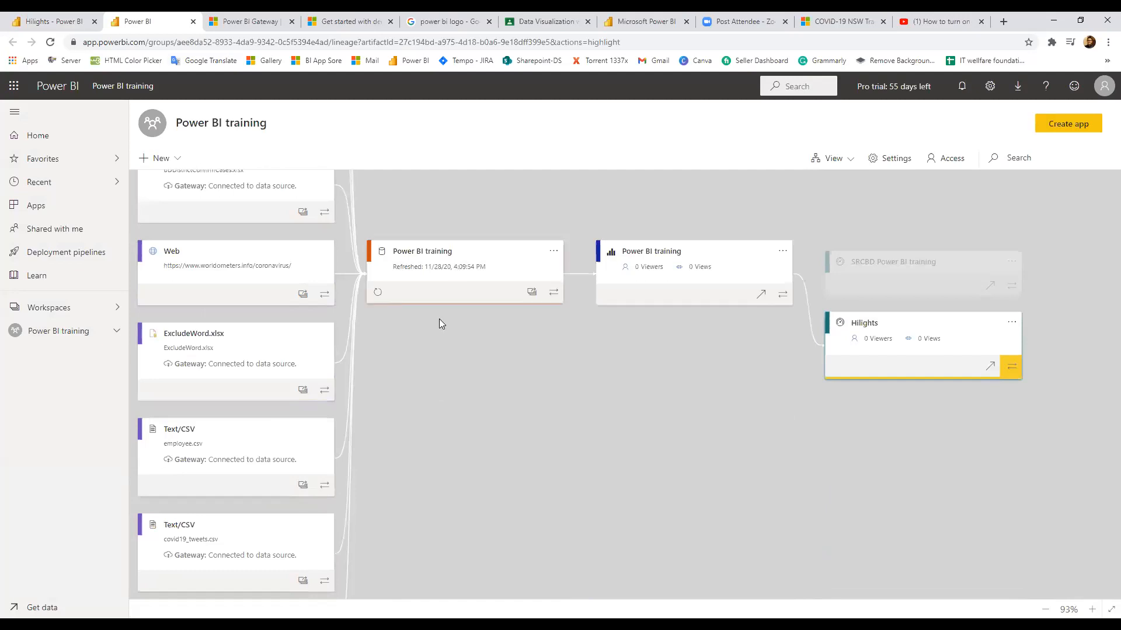
pyautogui.scroll(1, 439, 323)
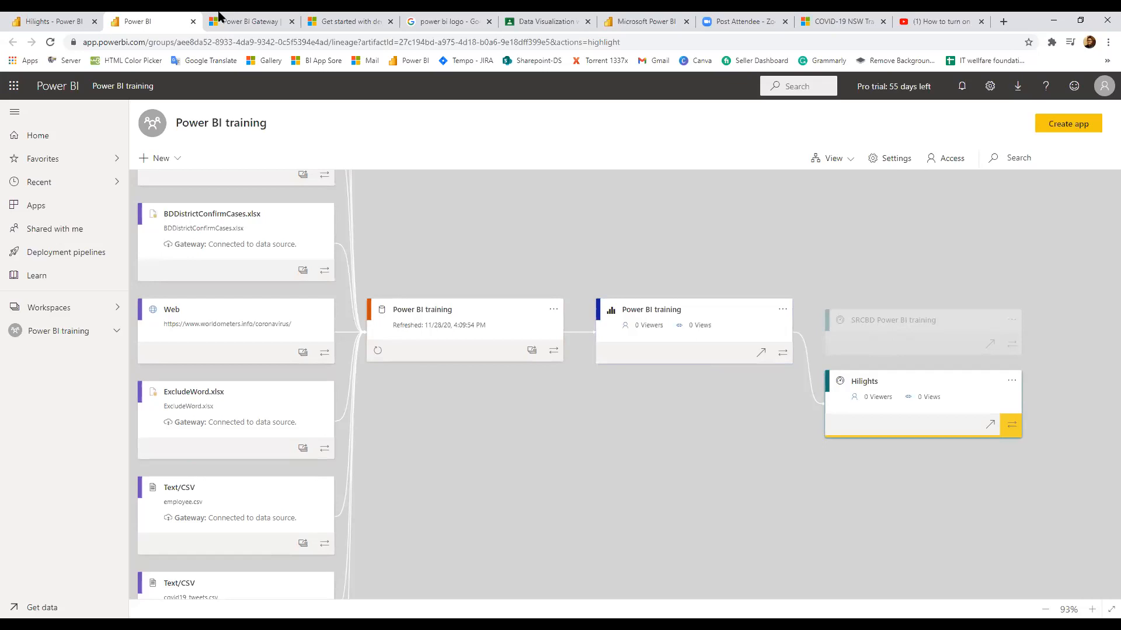
pyautogui.hotkey('ctrl', '1')
# Open the Hilights usage metrics report, inspect the Distribution methods slicer, then go back
pyautogui.click(474, 111)
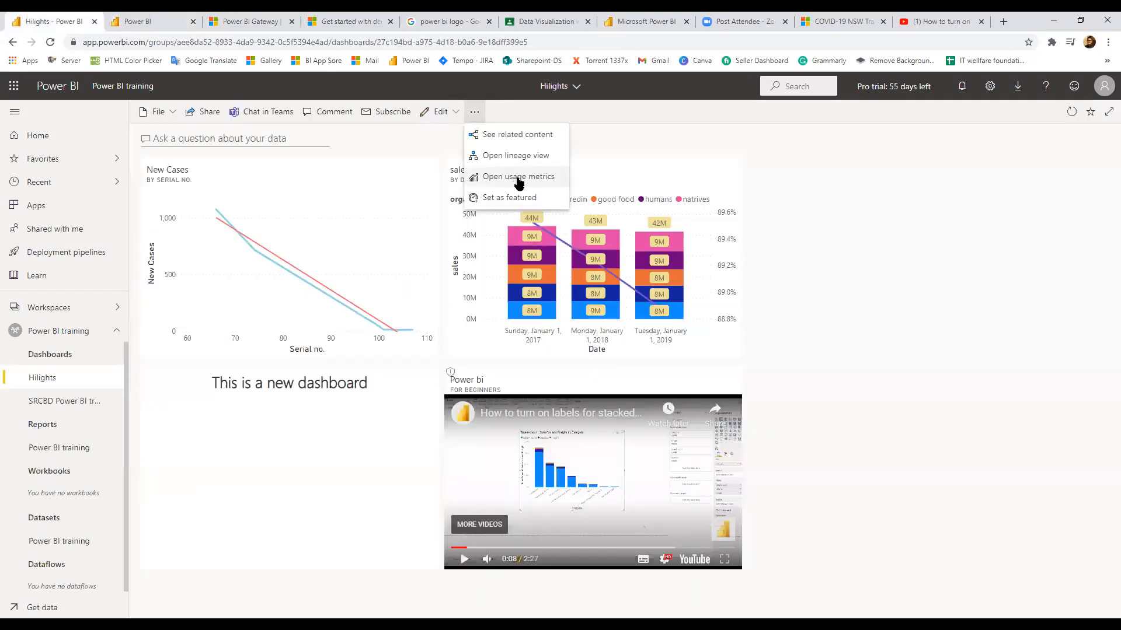
pyautogui.click(519, 178)
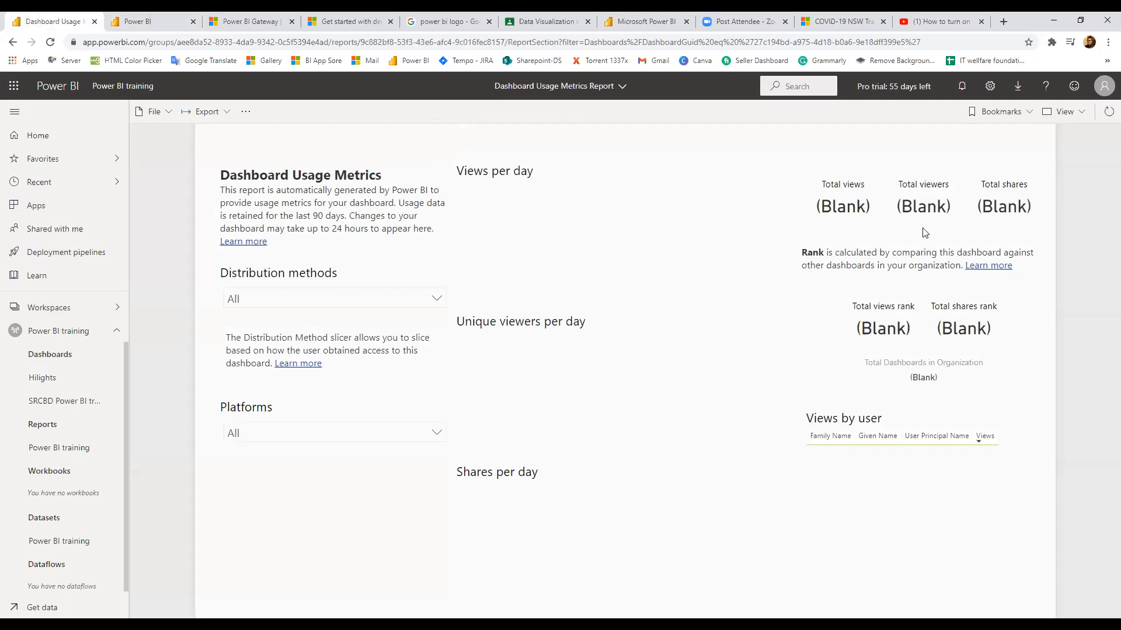
pyautogui.click(302, 300)
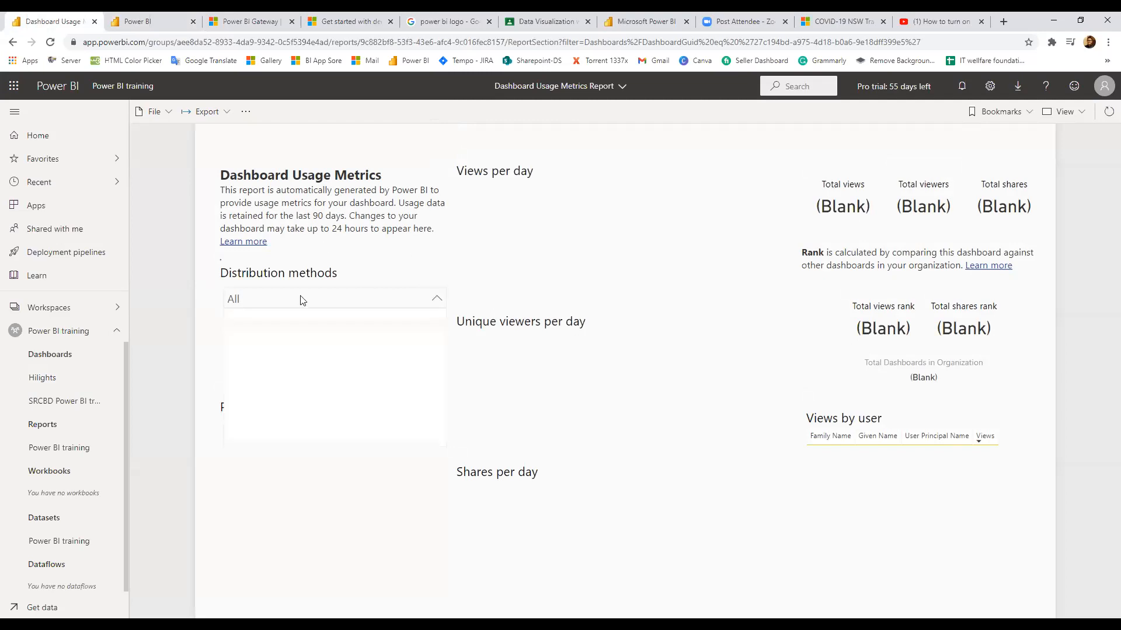
pyautogui.click(590, 325)
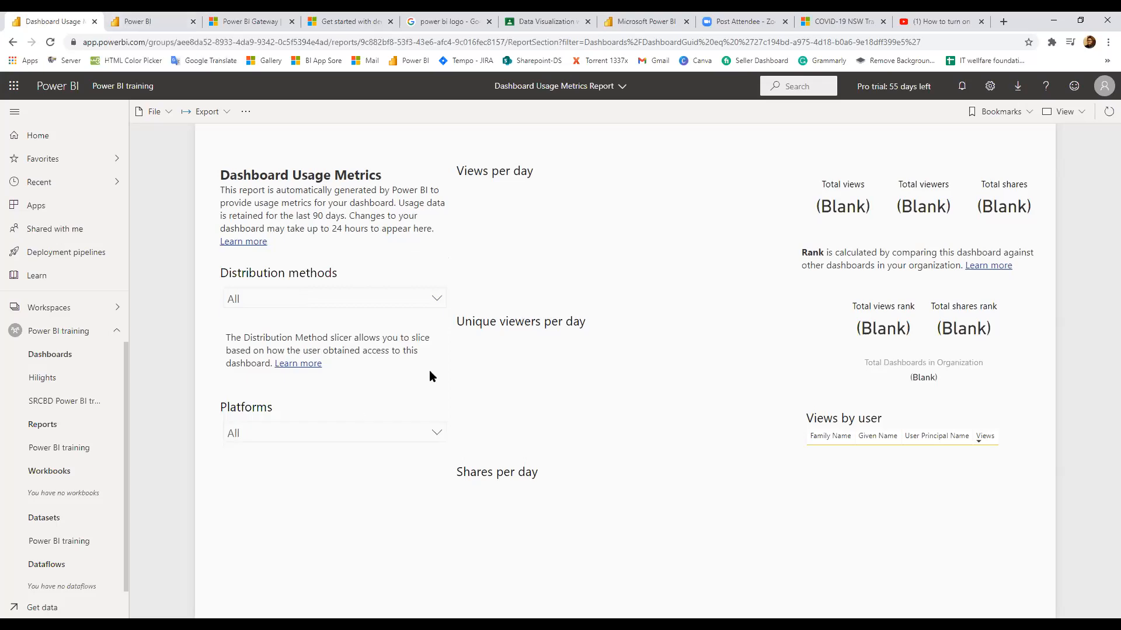
pyautogui.click(12, 43)
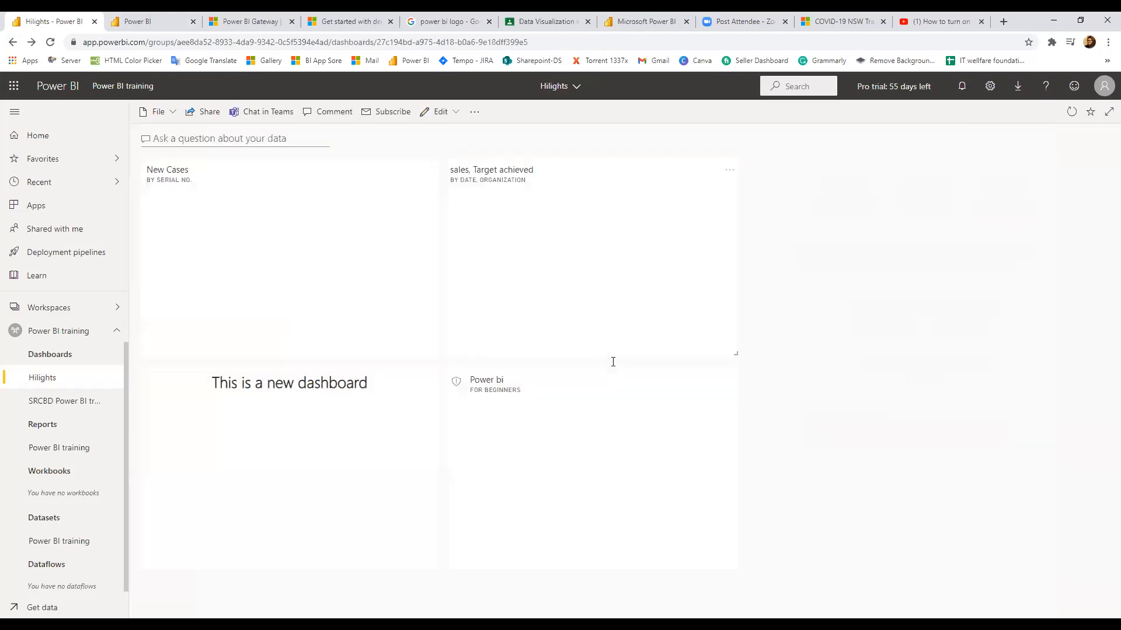
# Dismiss the options menu, open My workspace, and collapse its empty Dashboards group
pyautogui.click(475, 112)
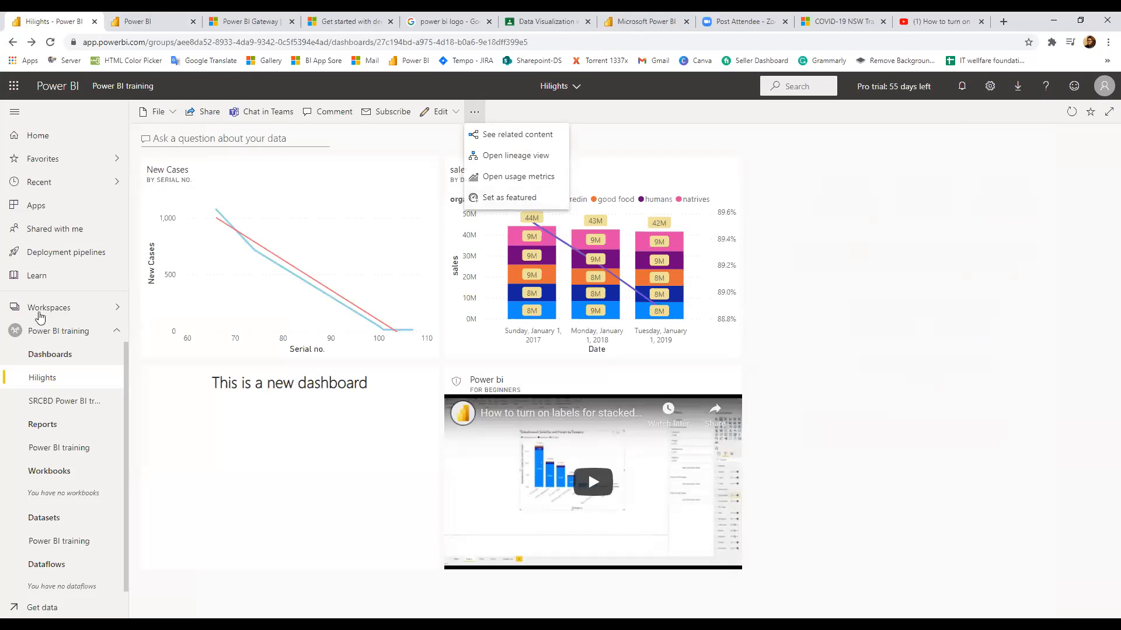
pyautogui.click(74, 161)
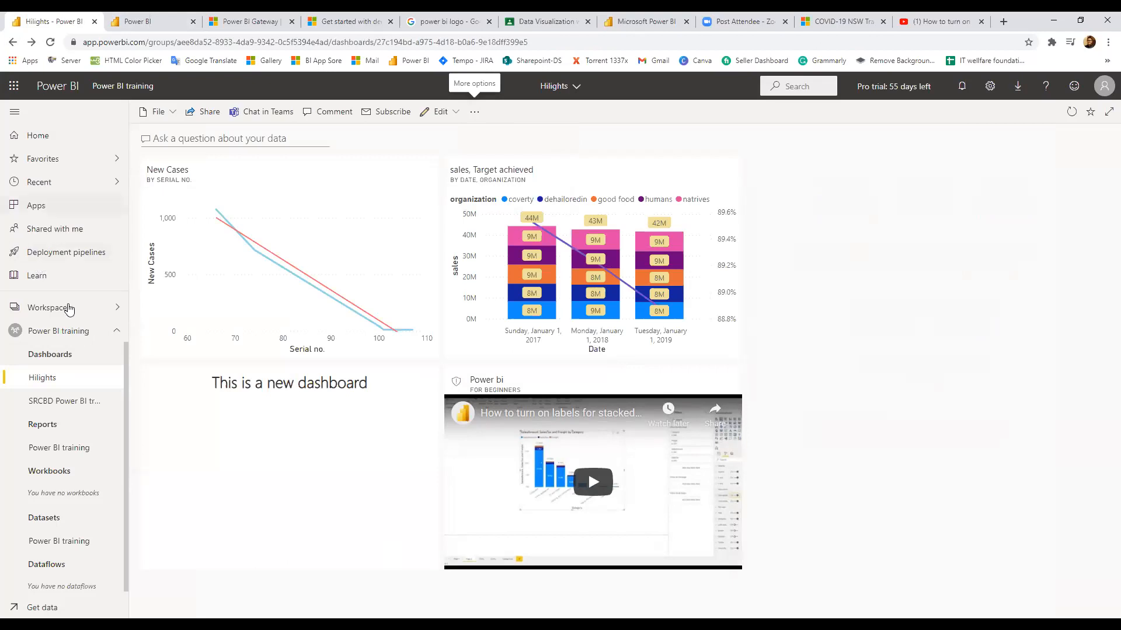
pyautogui.click(68, 308)
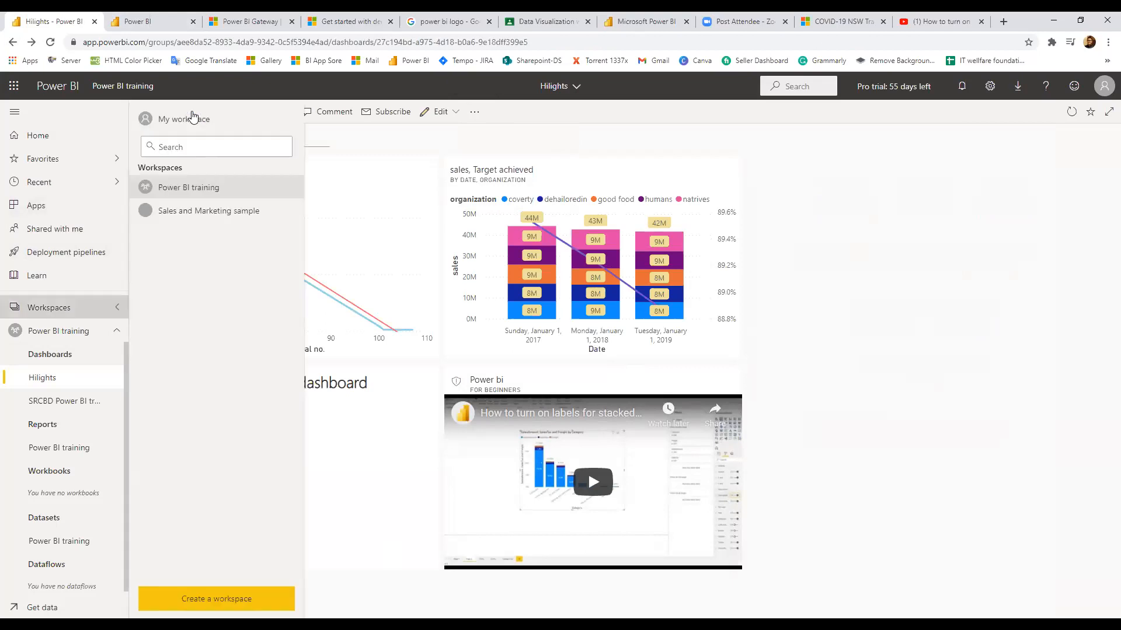
pyautogui.click(184, 119)
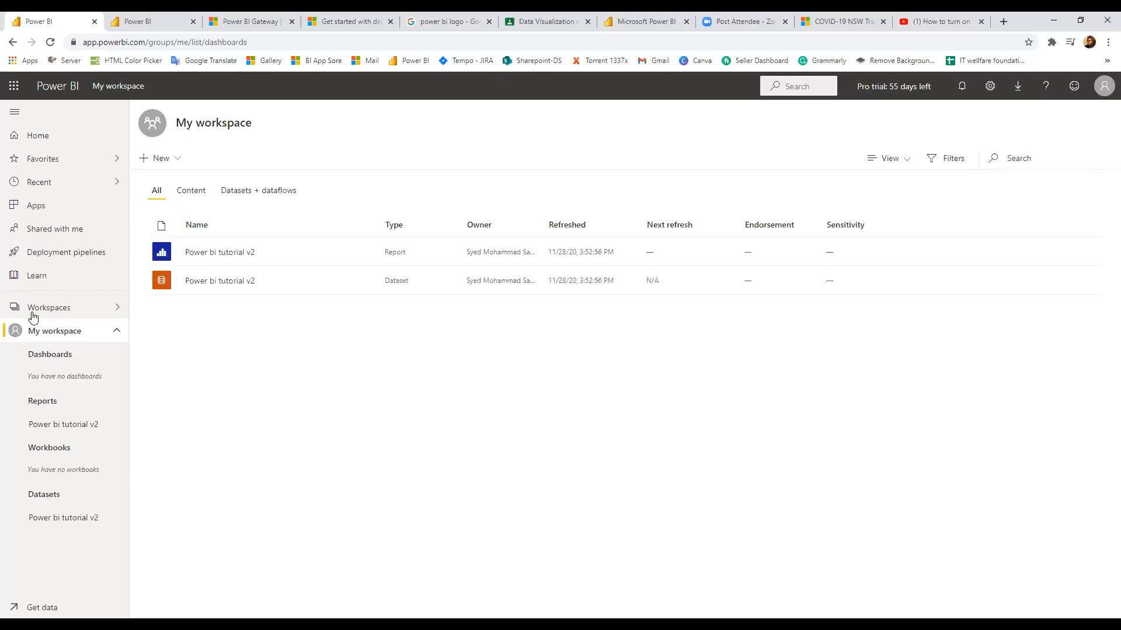
pyautogui.click(46, 363)
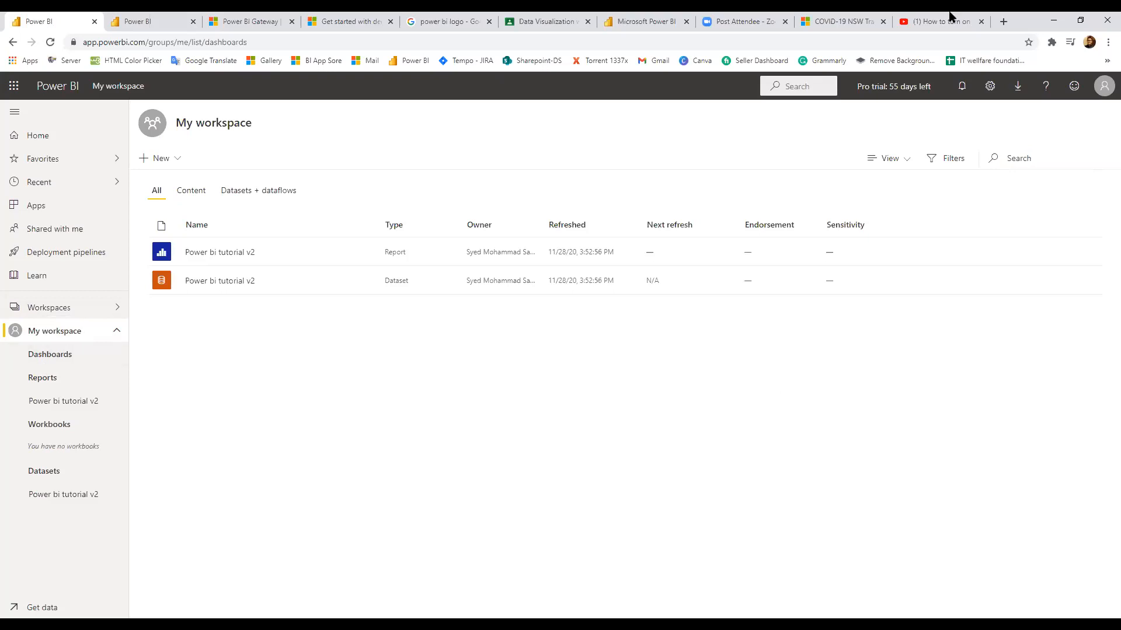
pyautogui.moveTo(914, 276)
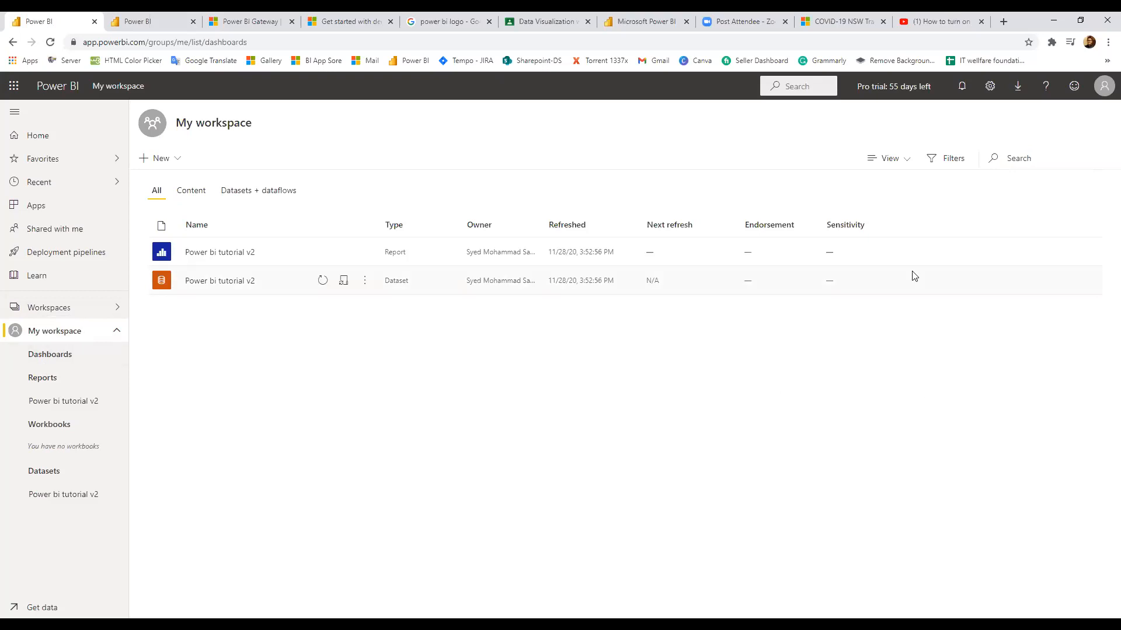
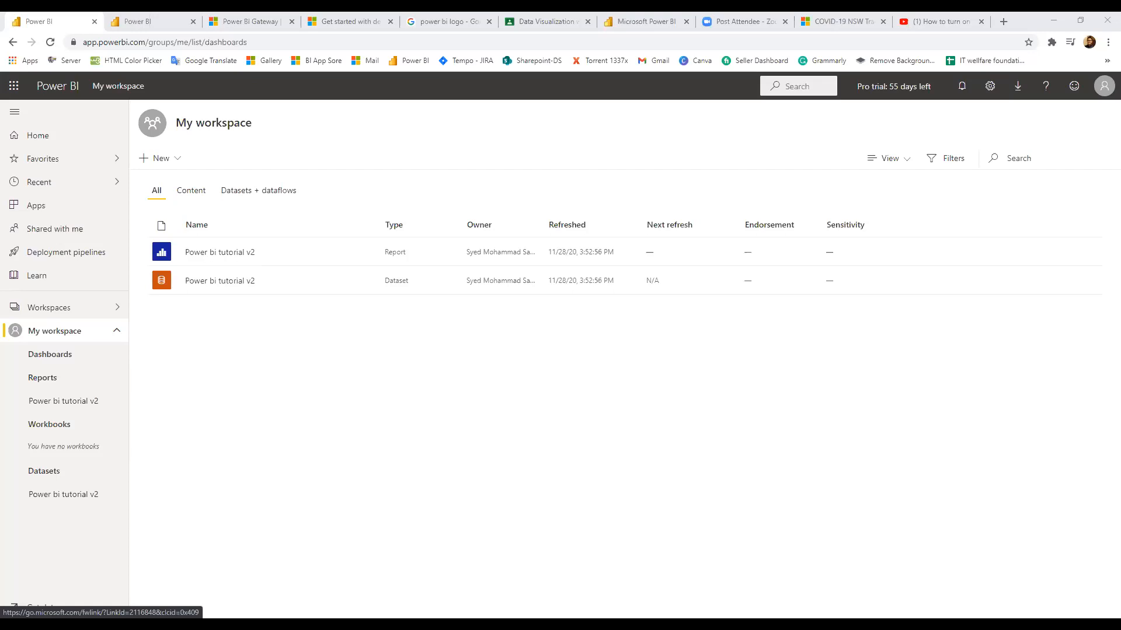
# Open the Power BI gateway download page from the workspace's bottom-left link
pyautogui.click(36, 607)
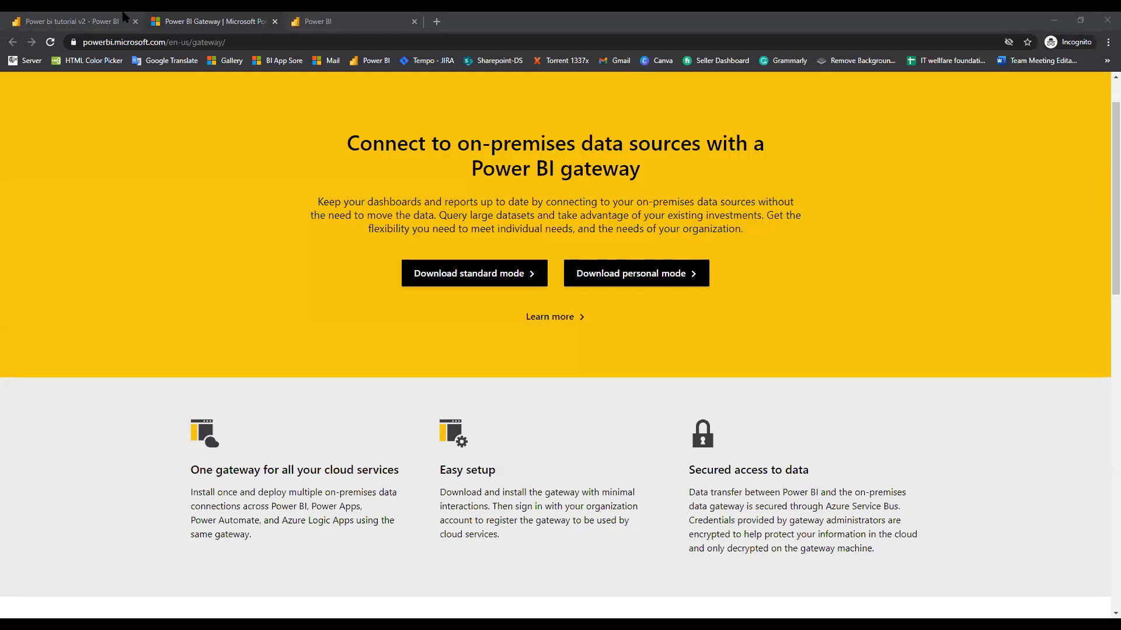
# Switch from Chrome's gateway download page to the Desktop folder holding the installer
pyautogui.hotkey('alt', 'Tab')
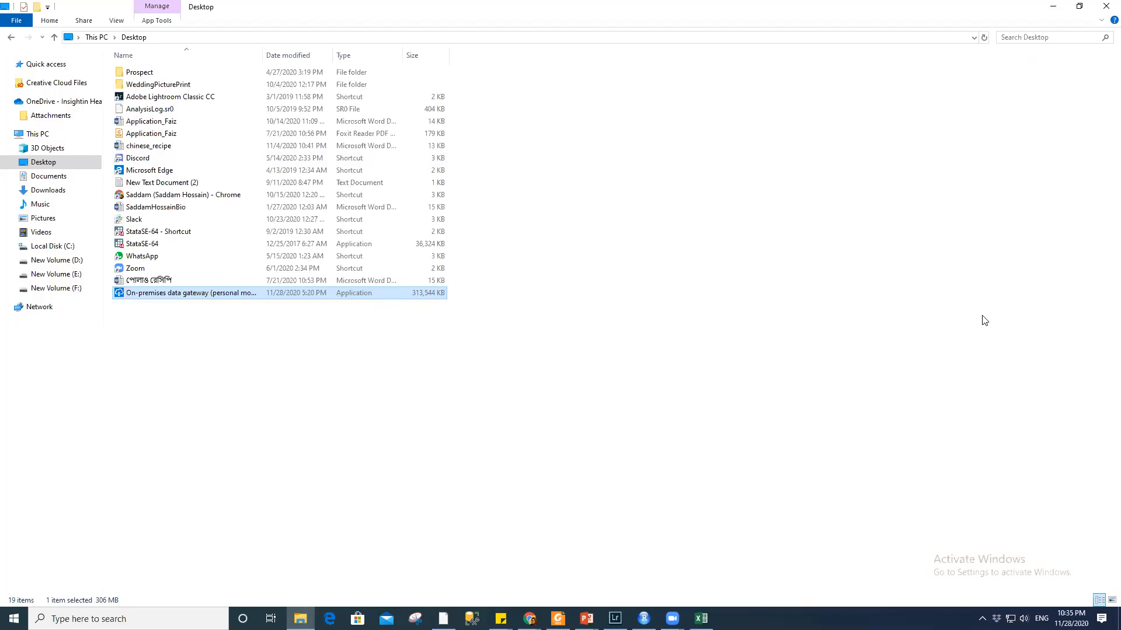
# Launch the personal-mode gateway installer and let it run past the security warning
pyautogui.doubleClick(200, 294)
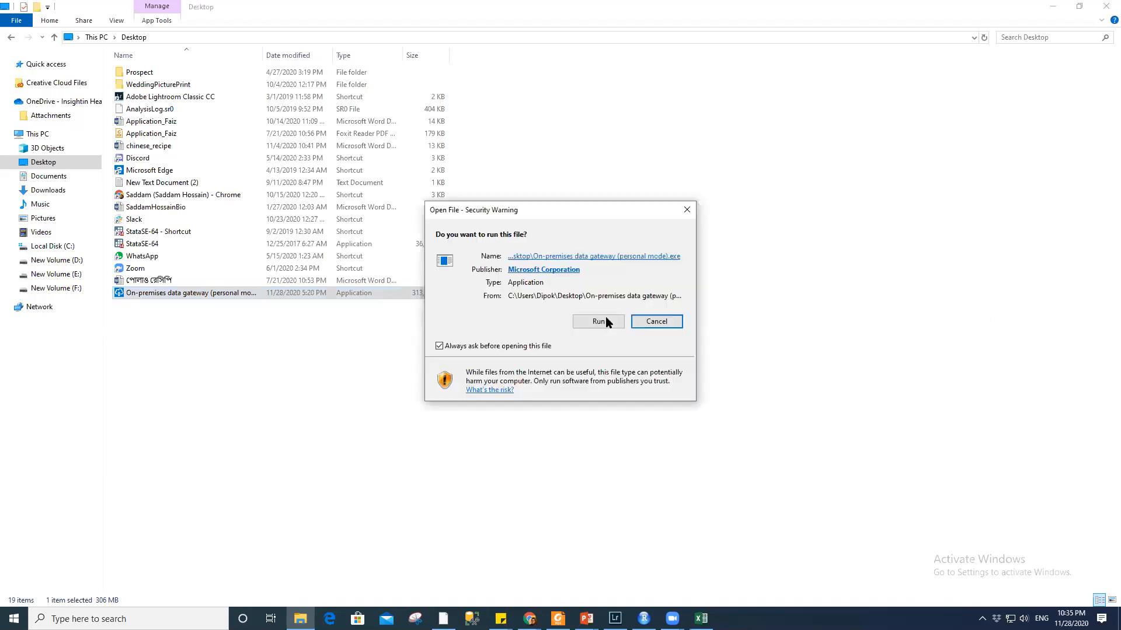
pyautogui.click(605, 321)
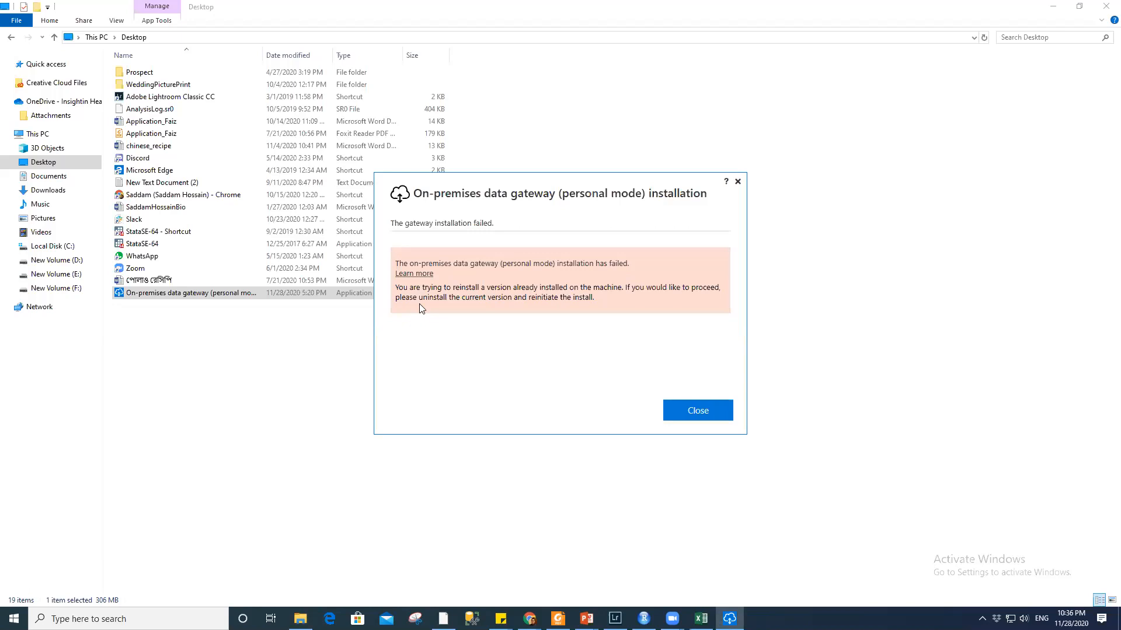
# Close the installation-failed dialog and bring up Windows search
pyautogui.click(705, 408)
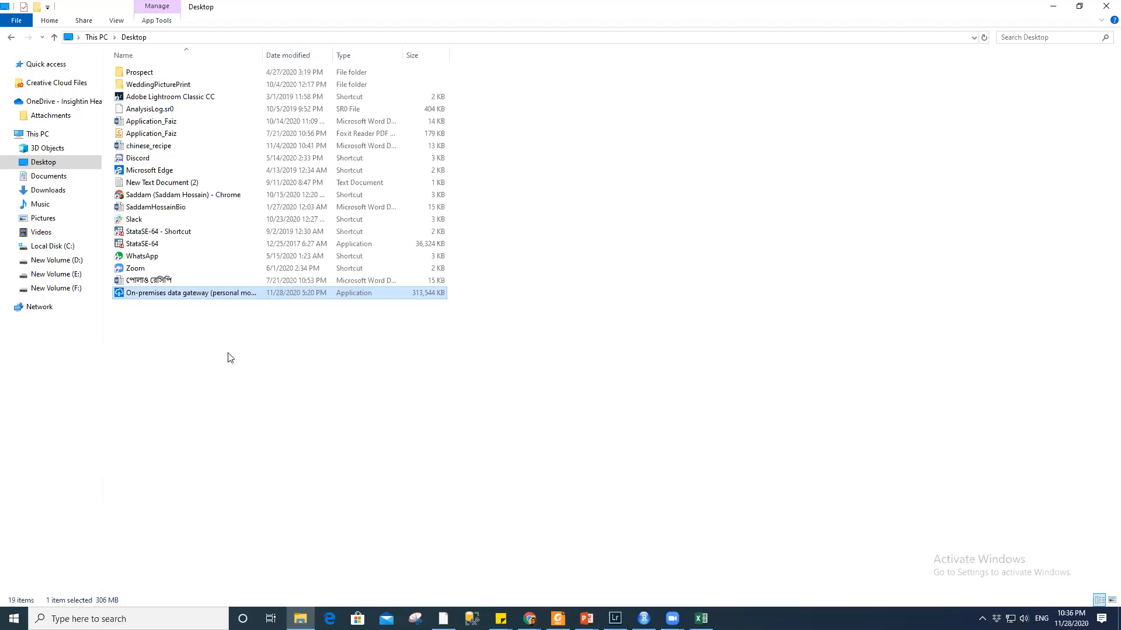
pyautogui.moveTo(228, 296)
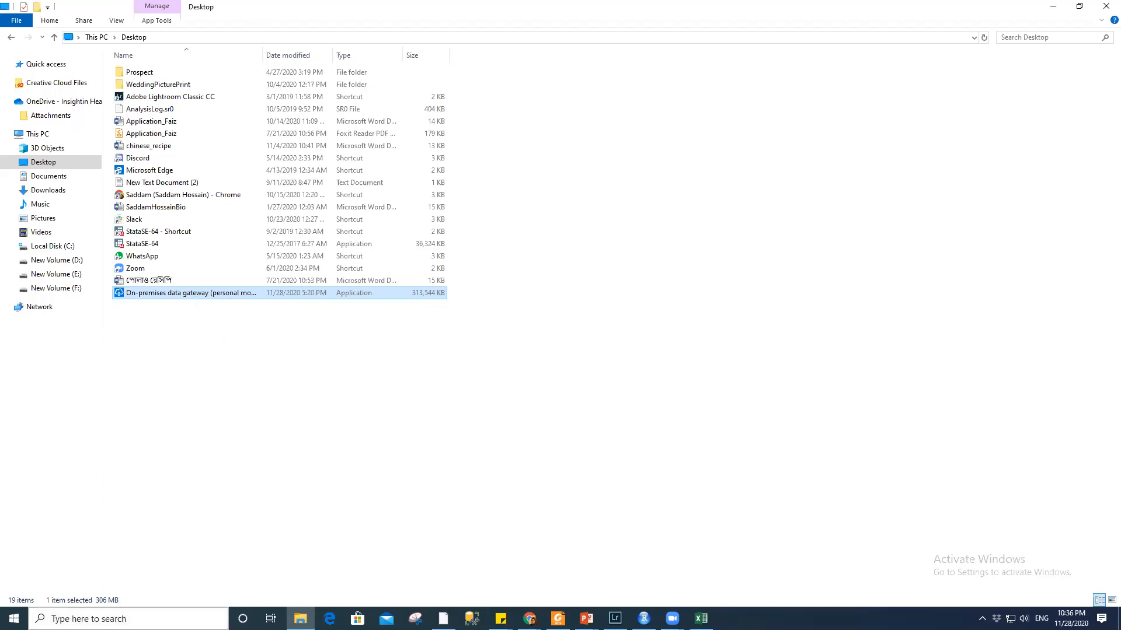
pyautogui.click(113, 618)
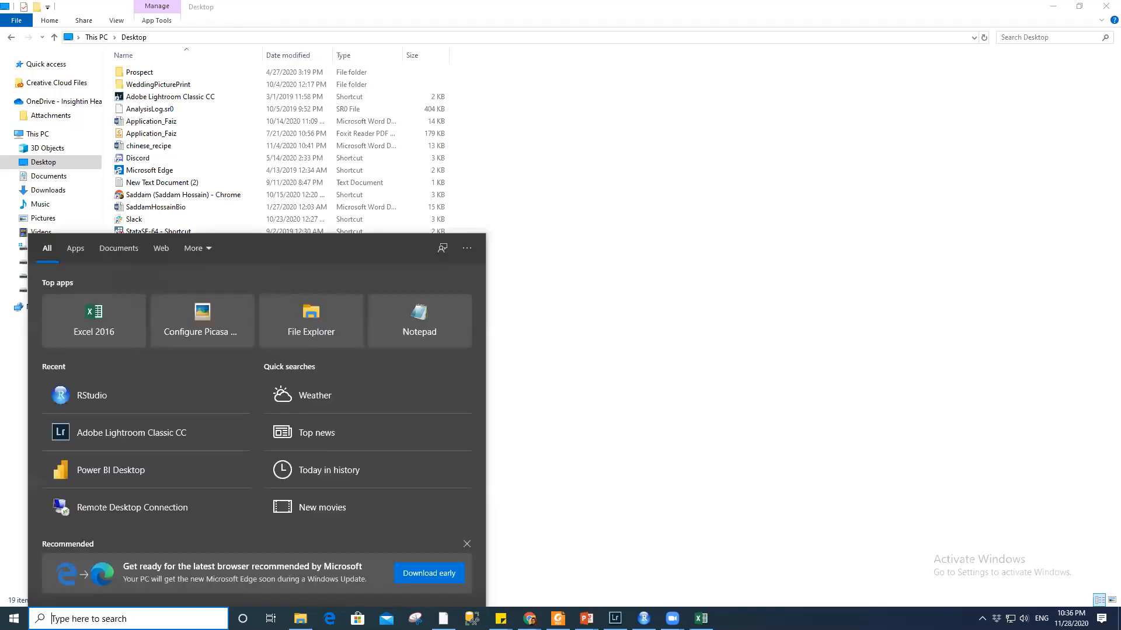
# Search 'gate' and open the installed On-premises data gateway (personal mode) app
pyautogui.write('gate')
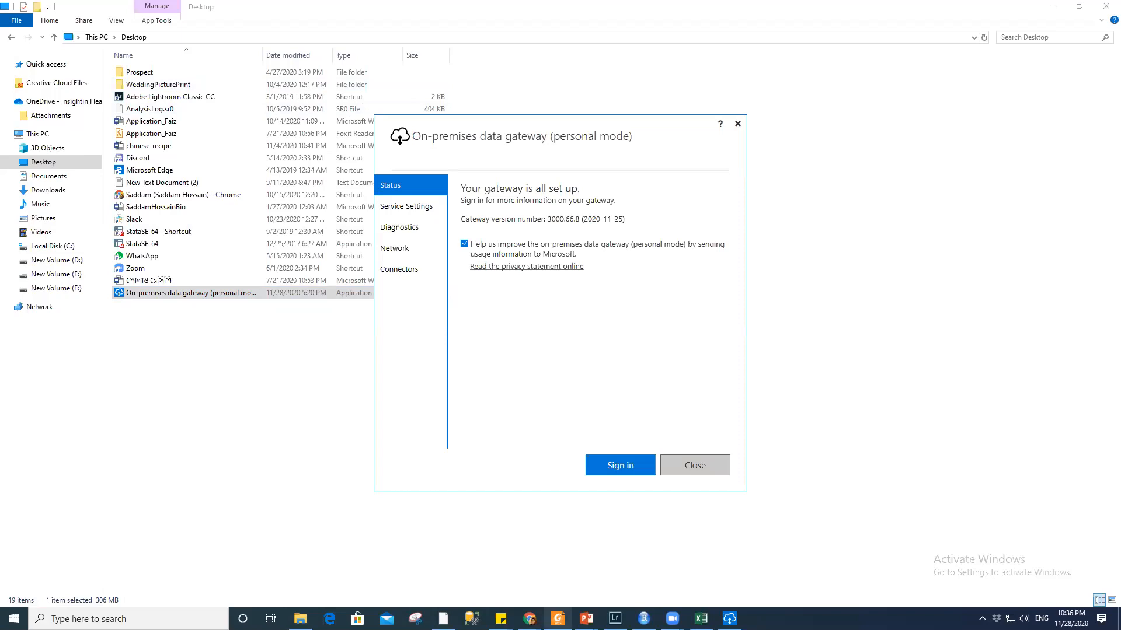
pyautogui.moveTo(530, 618)
pyautogui.moveTo(672, 618)
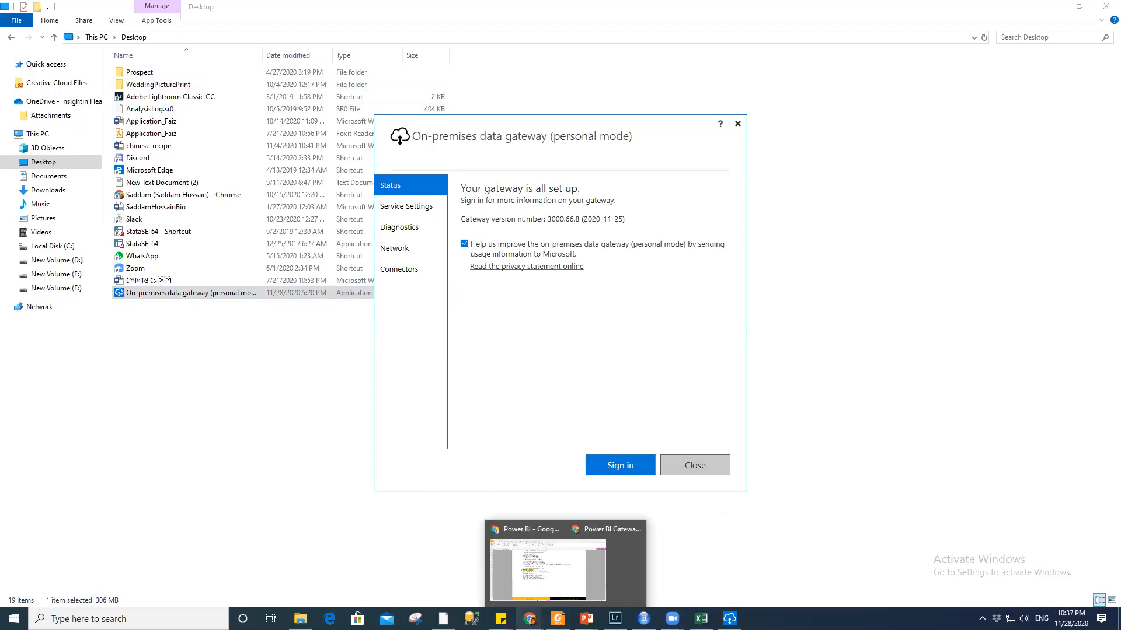
pyautogui.moveTo(668, 565)
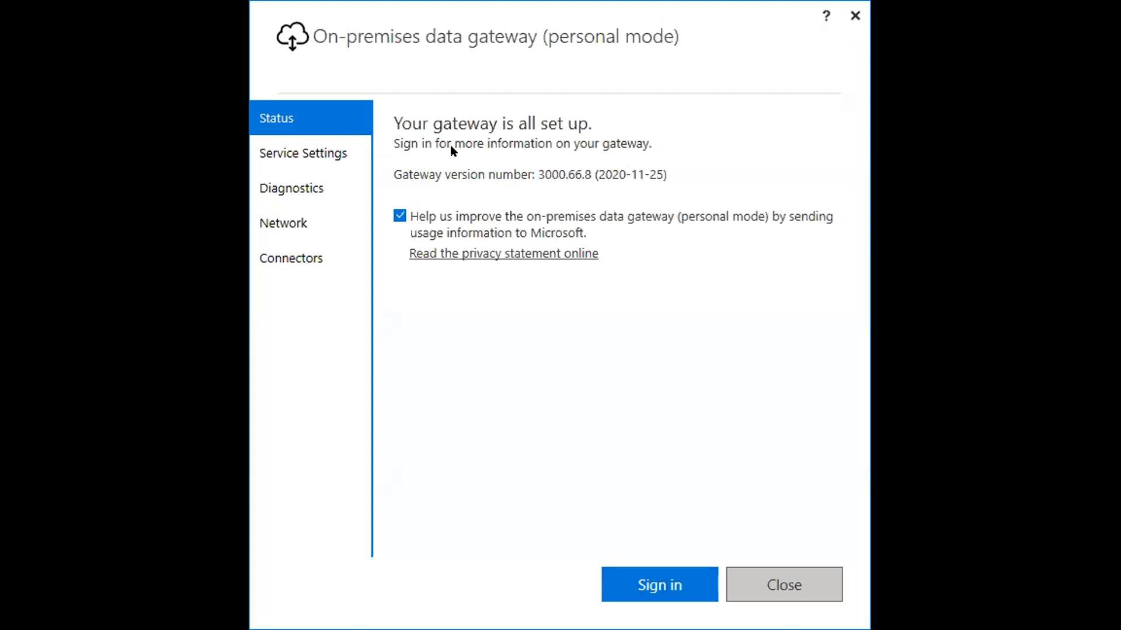
# Begin signing in and enter the account e-mail address, correcting a typo
pyautogui.click(657, 585)
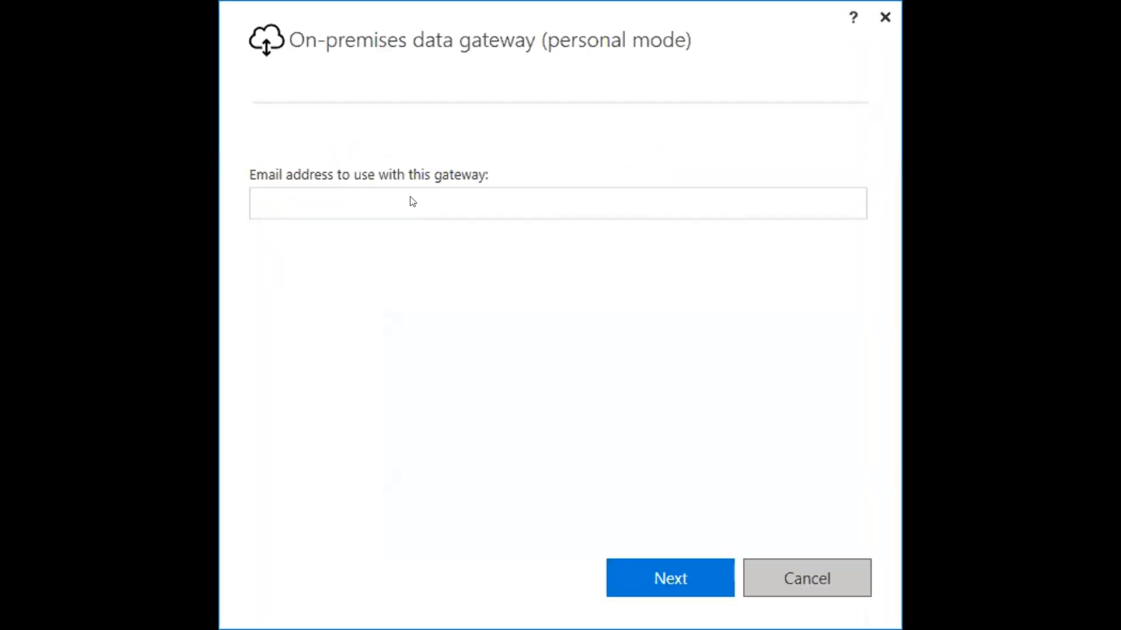
pyautogui.click(412, 202)
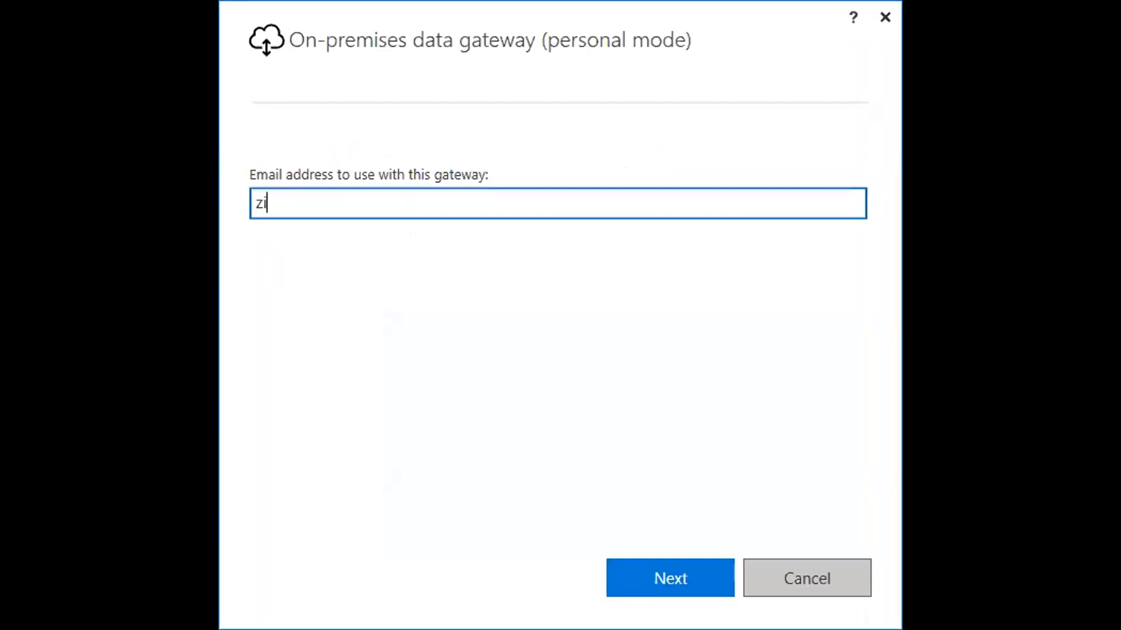
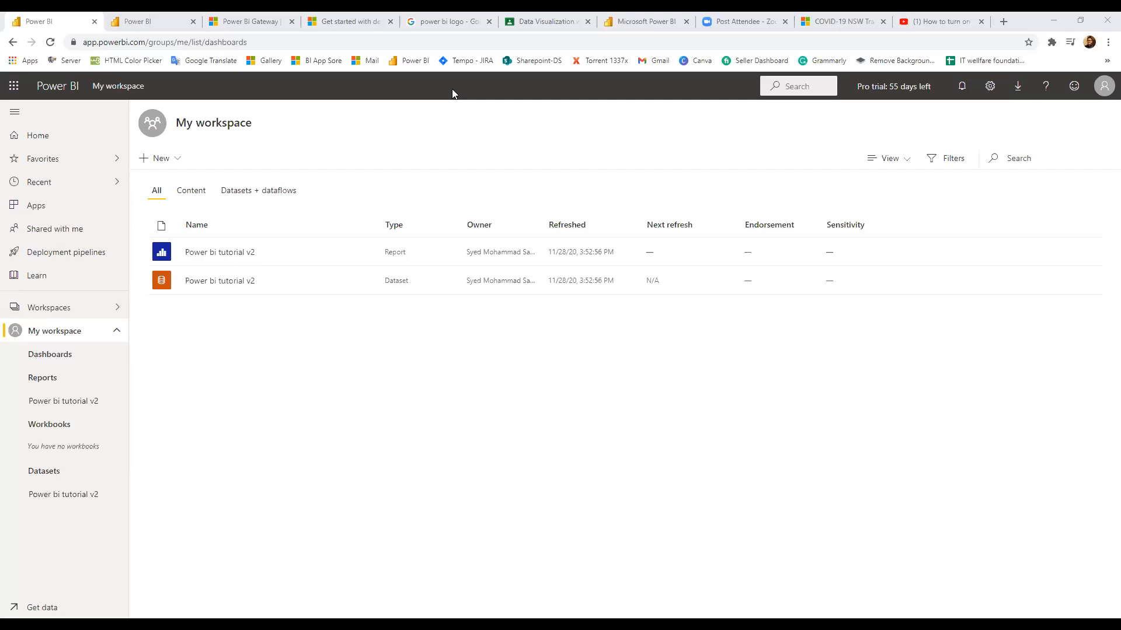
# Bring forward the incognito Chrome window showing the Power bi tutorial v2 report on Page 2
pyautogui.click(452, 94)
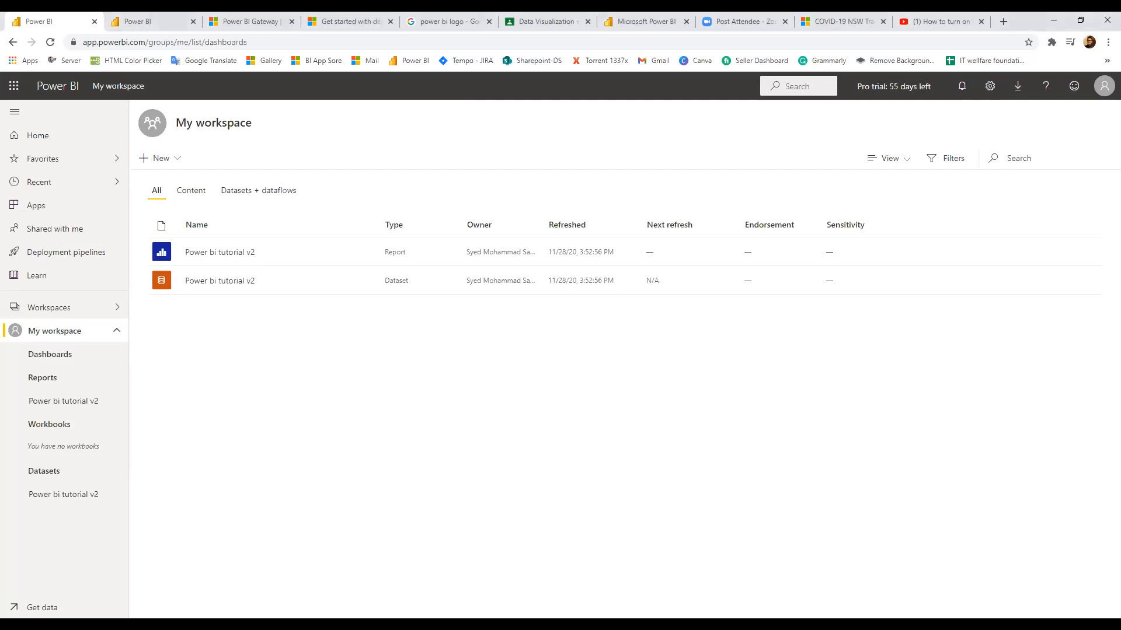
pyautogui.click(676, 553)
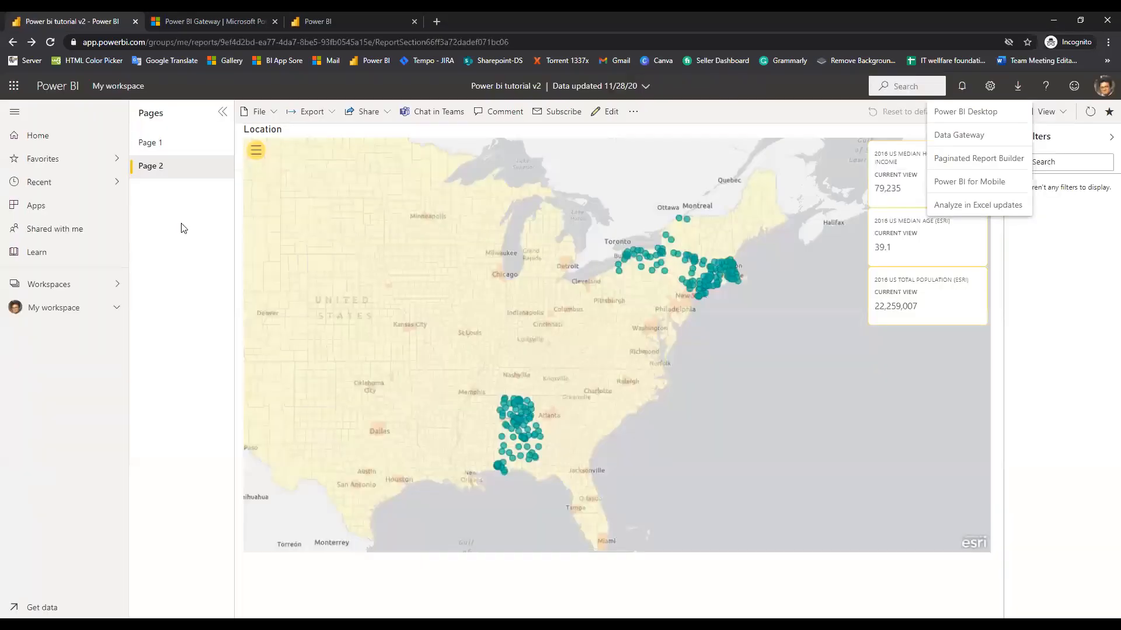
# Open the Demos workspace, search it for 'power', then switch to My workspace
pyautogui.click(73, 290)
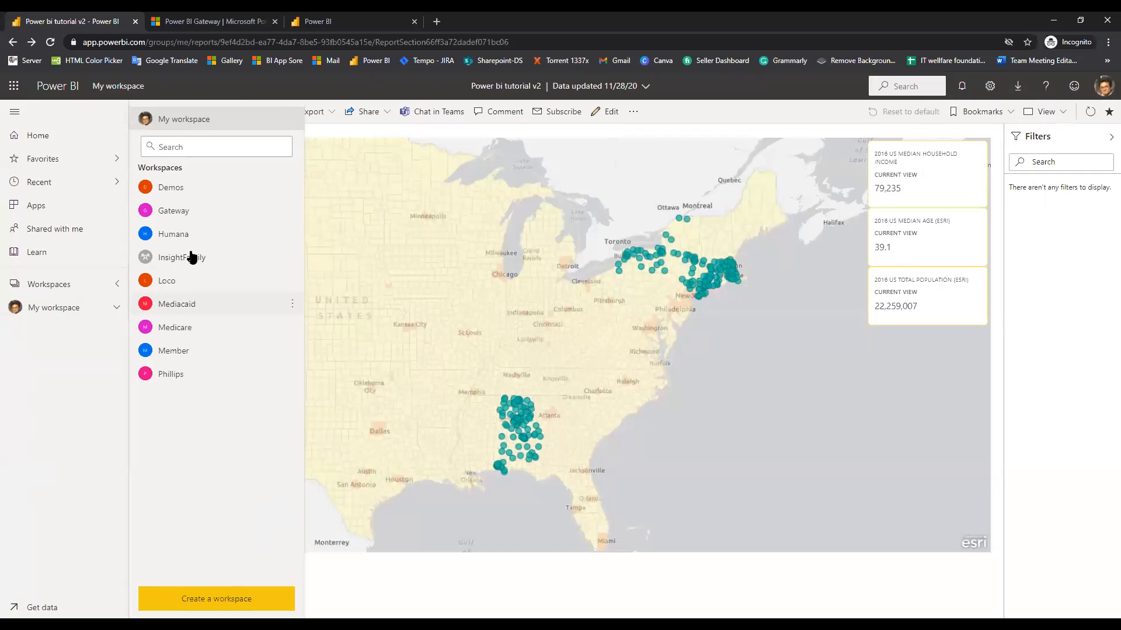
pyautogui.click(175, 192)
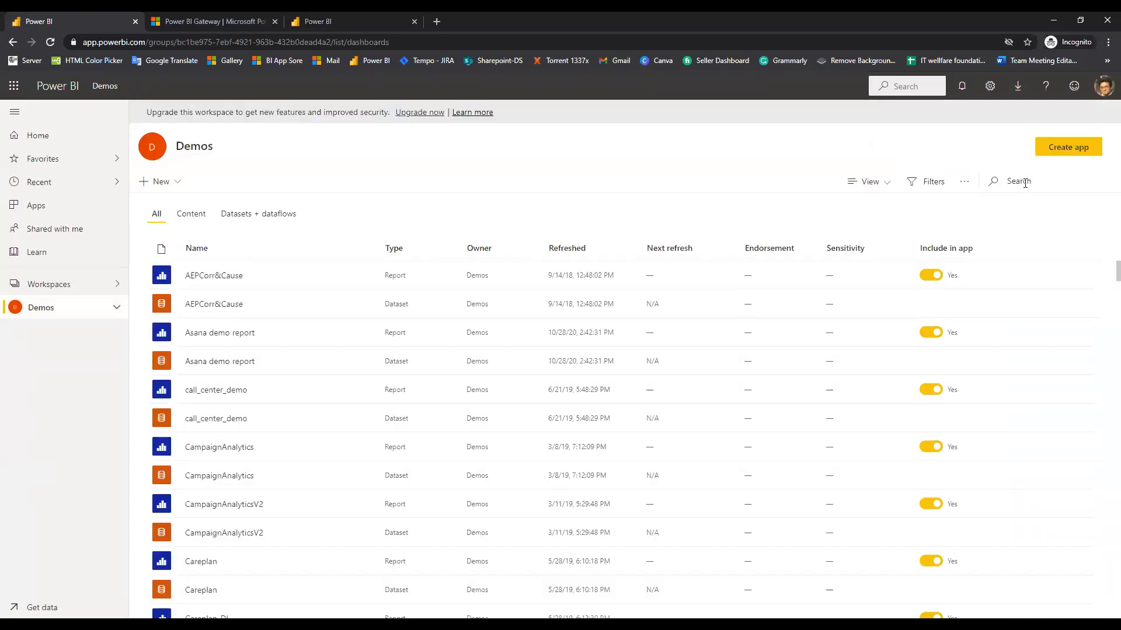
pyautogui.click(1019, 182)
pyautogui.write('power')
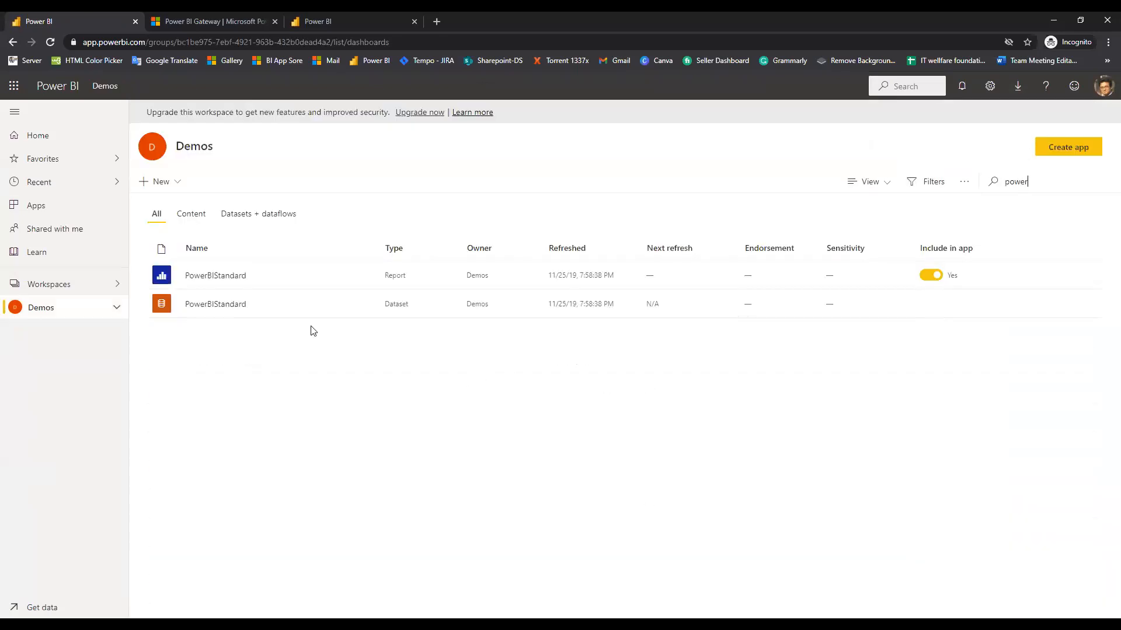
pyautogui.click(203, 275)
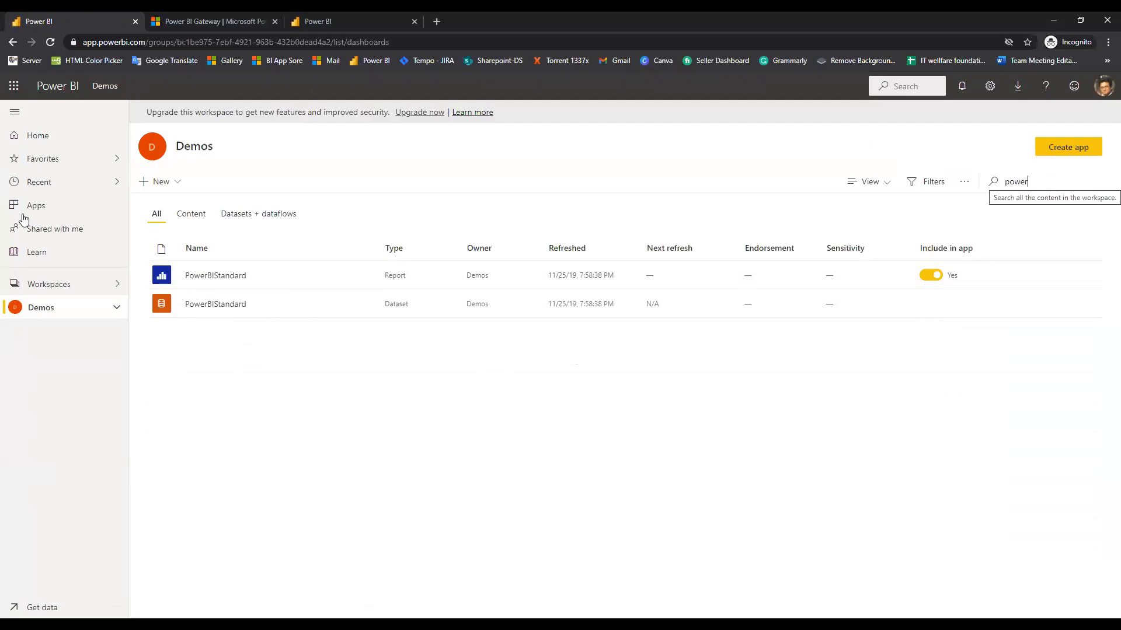
pyautogui.click(123, 284)
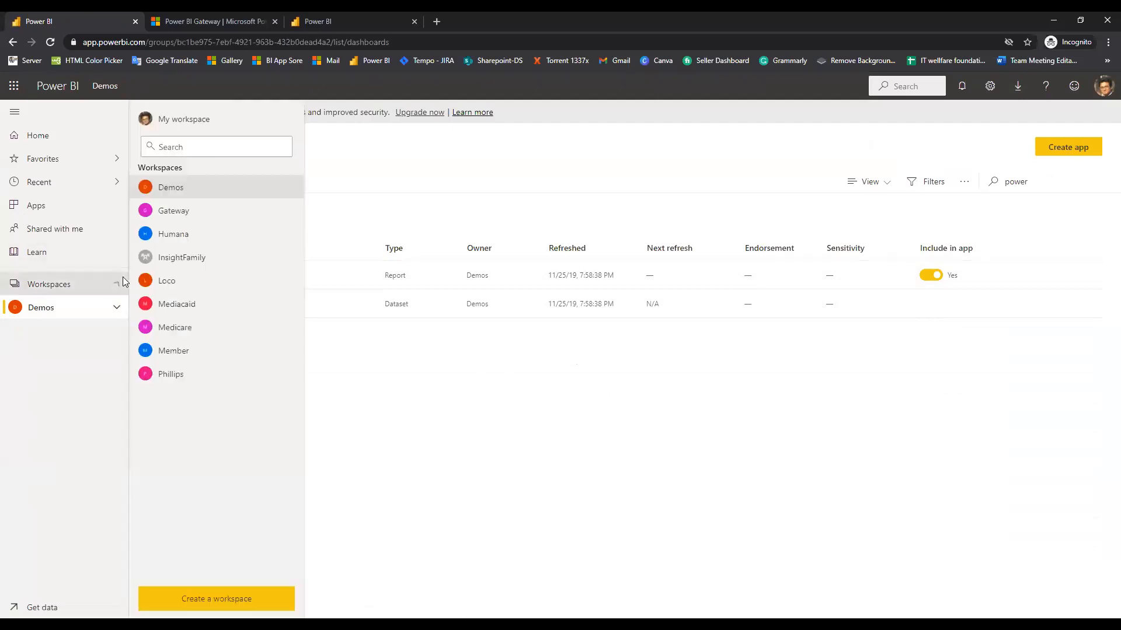
pyautogui.click(190, 128)
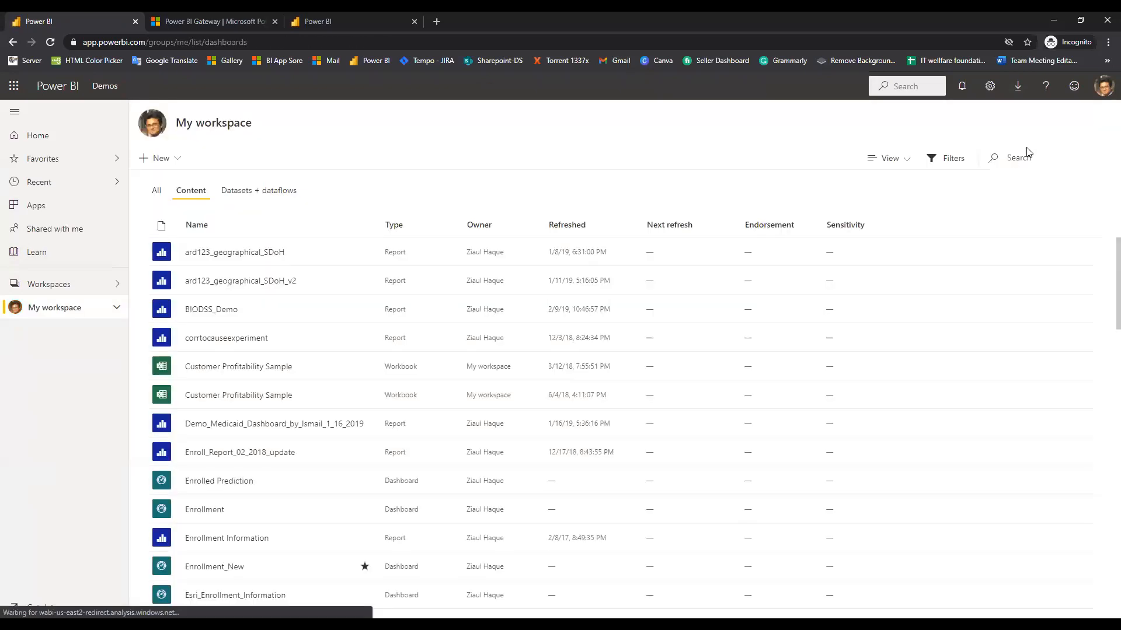
# Filter My workspace by 'power' and open the Power bi tutorial v2 dataset's More options menu
pyautogui.click(1027, 147)
pyautogui.write('power')
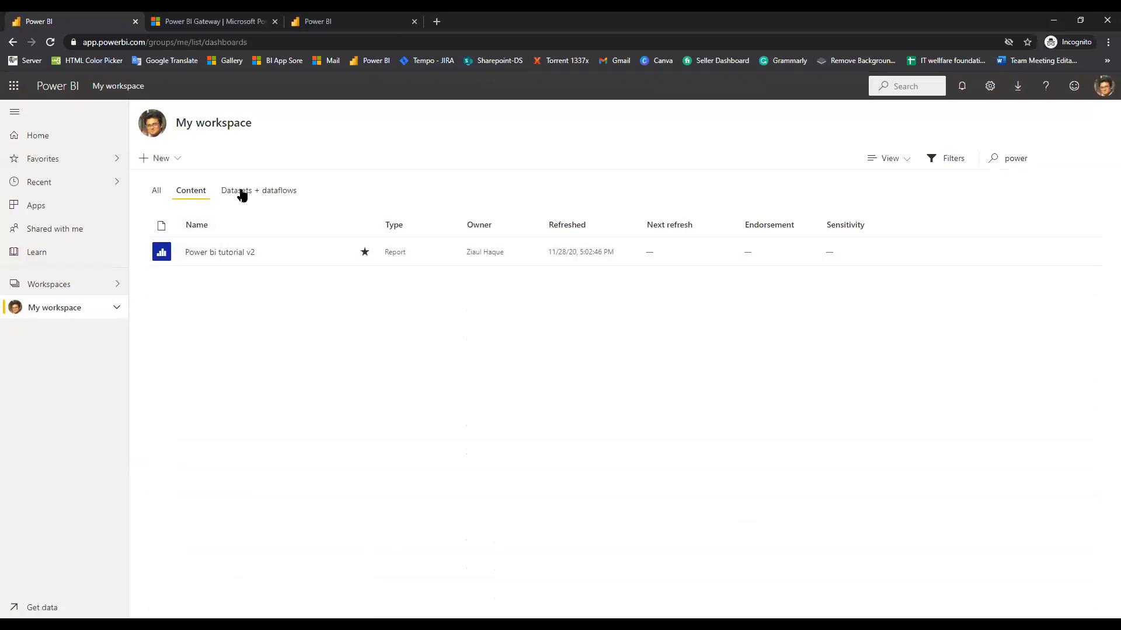
pyautogui.click(241, 193)
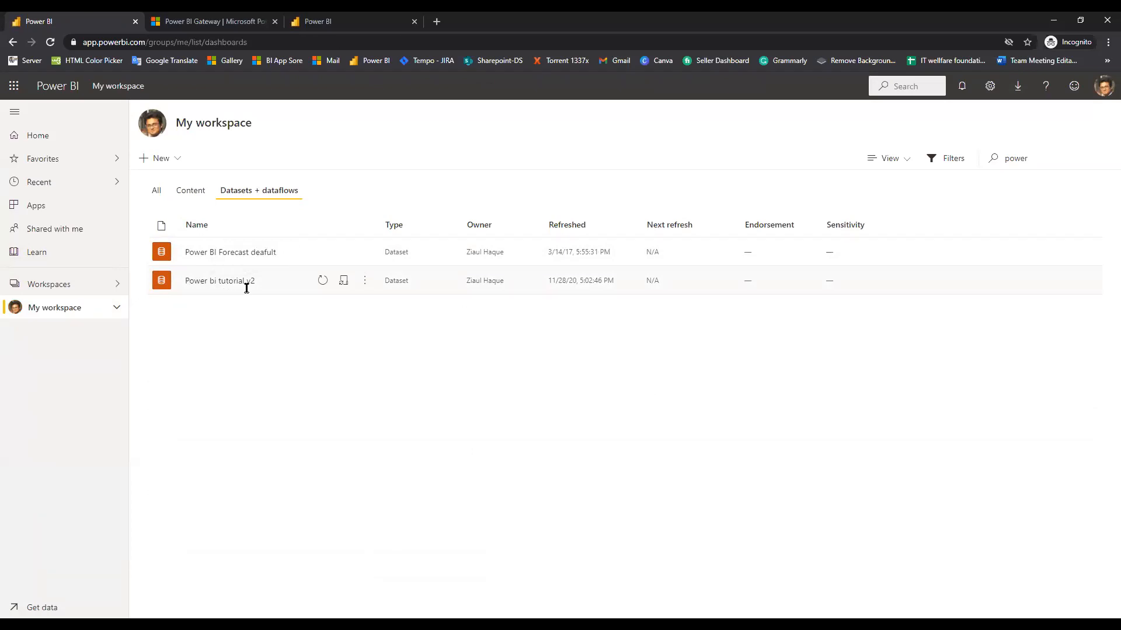
pyautogui.click(364, 283)
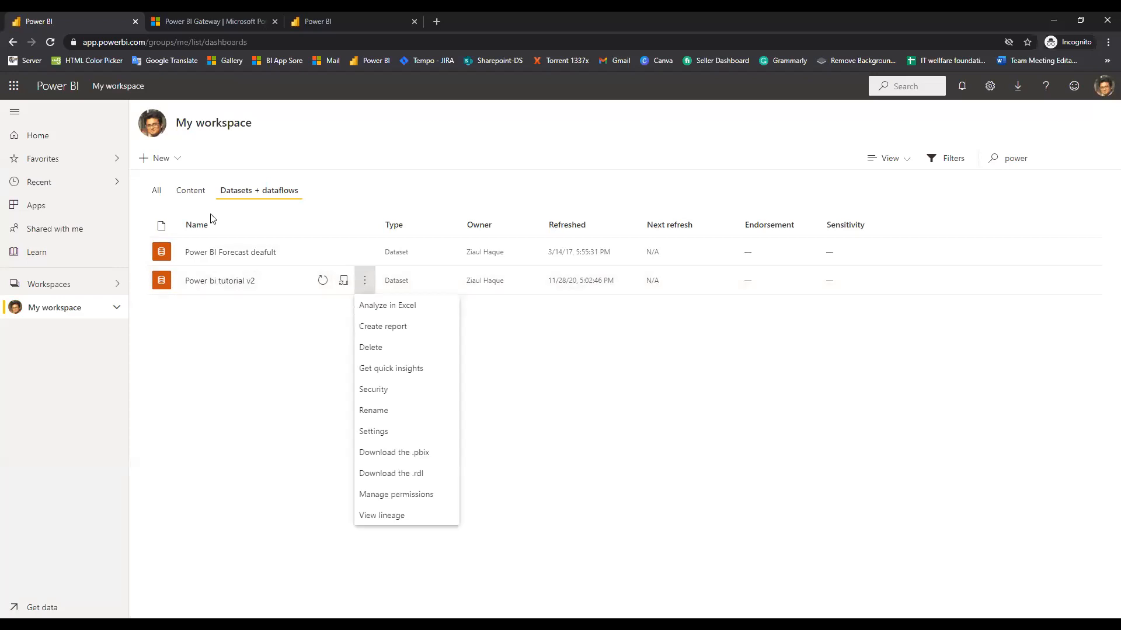
pyautogui.click(157, 194)
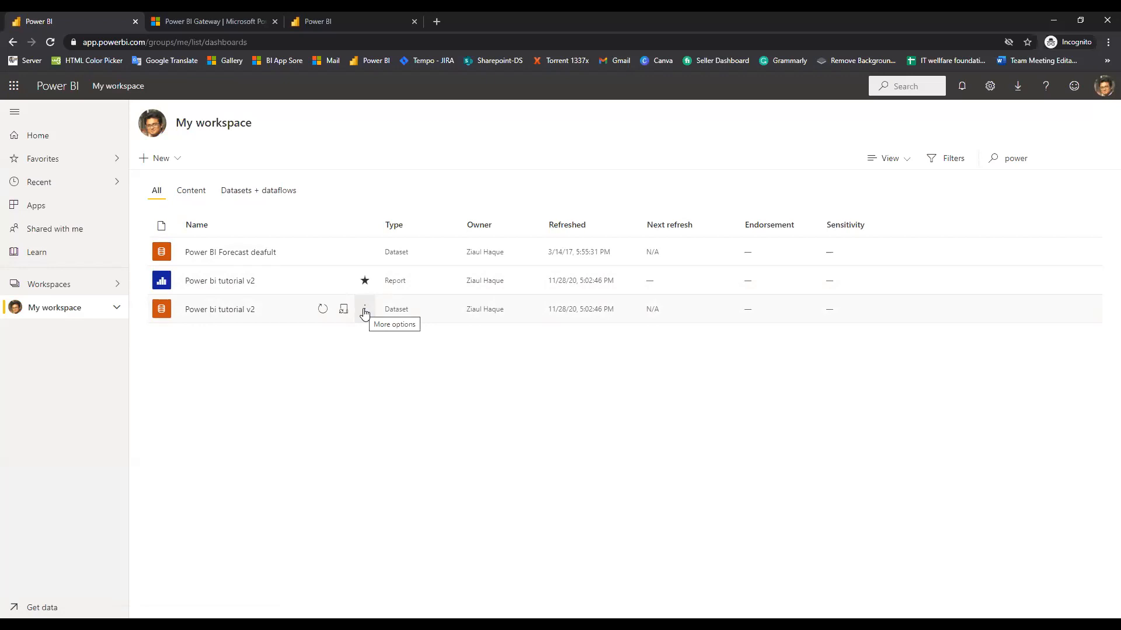
pyautogui.click(364, 313)
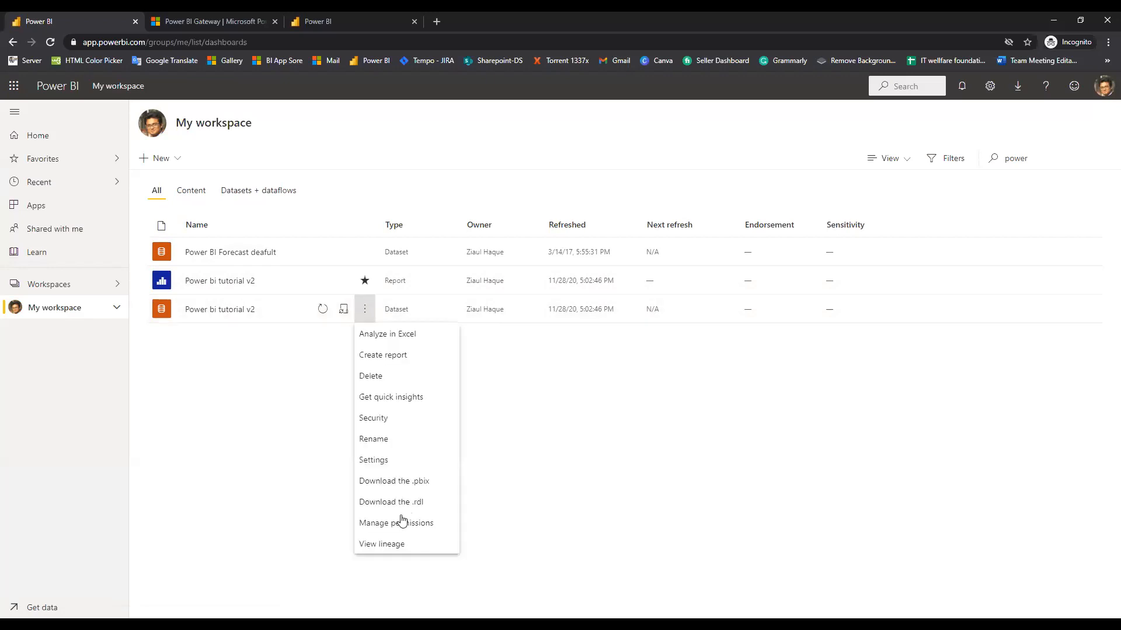
# Open the Power bi tutorial v2 dataset settings and review gateway connection and R source credentials, unchanged
pyautogui.click(394, 461)
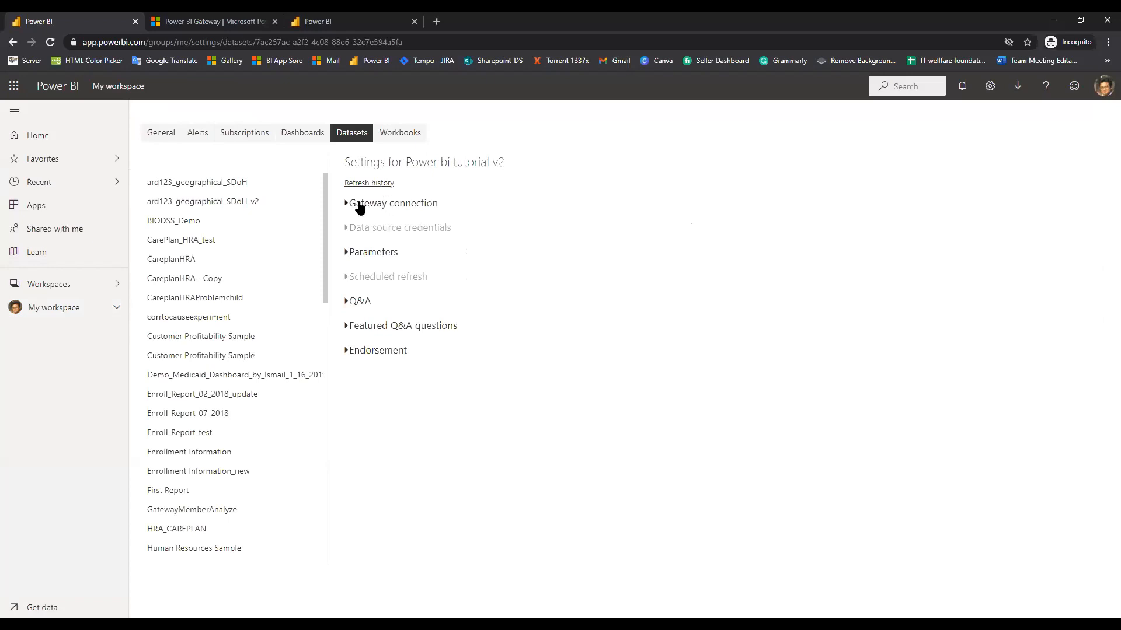
pyautogui.click(359, 208)
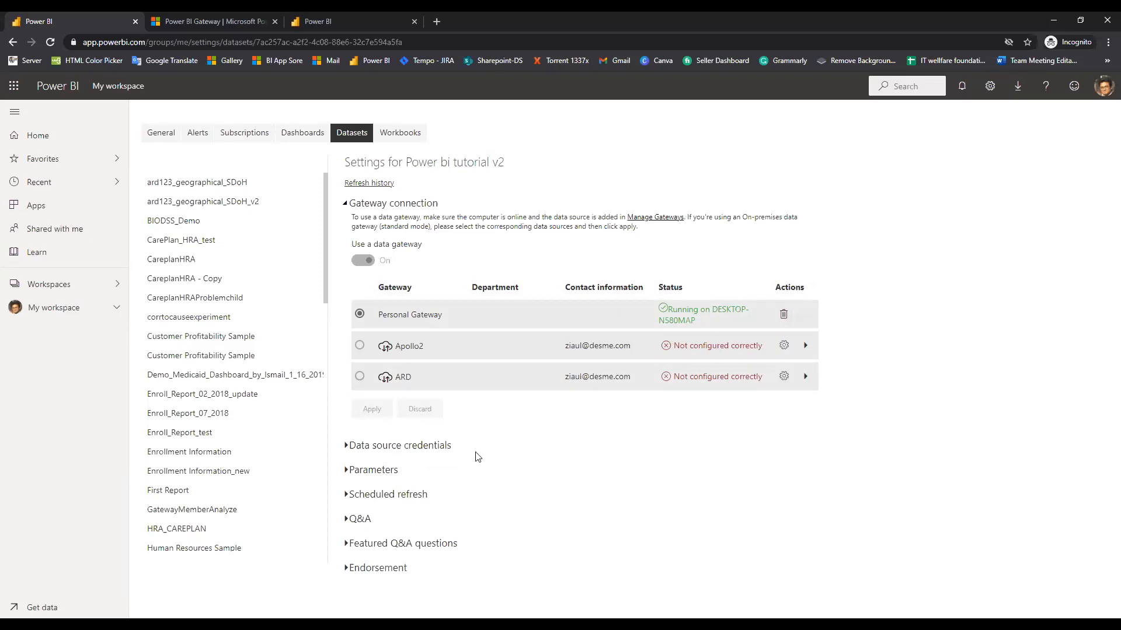
pyautogui.click(390, 448)
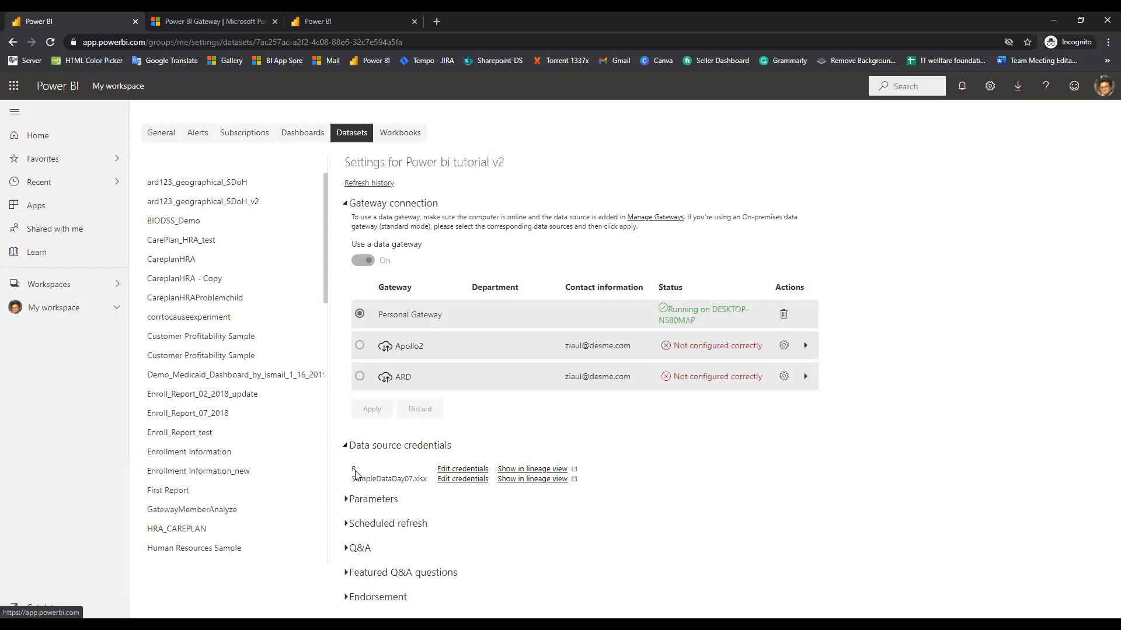
pyautogui.click(454, 472)
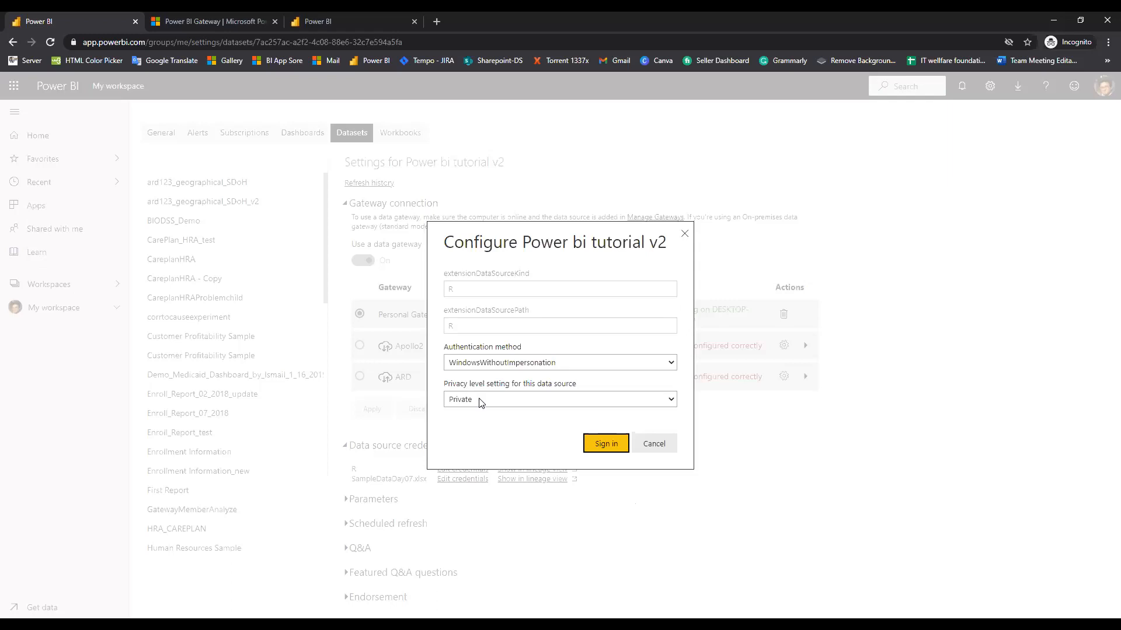
pyautogui.click(657, 443)
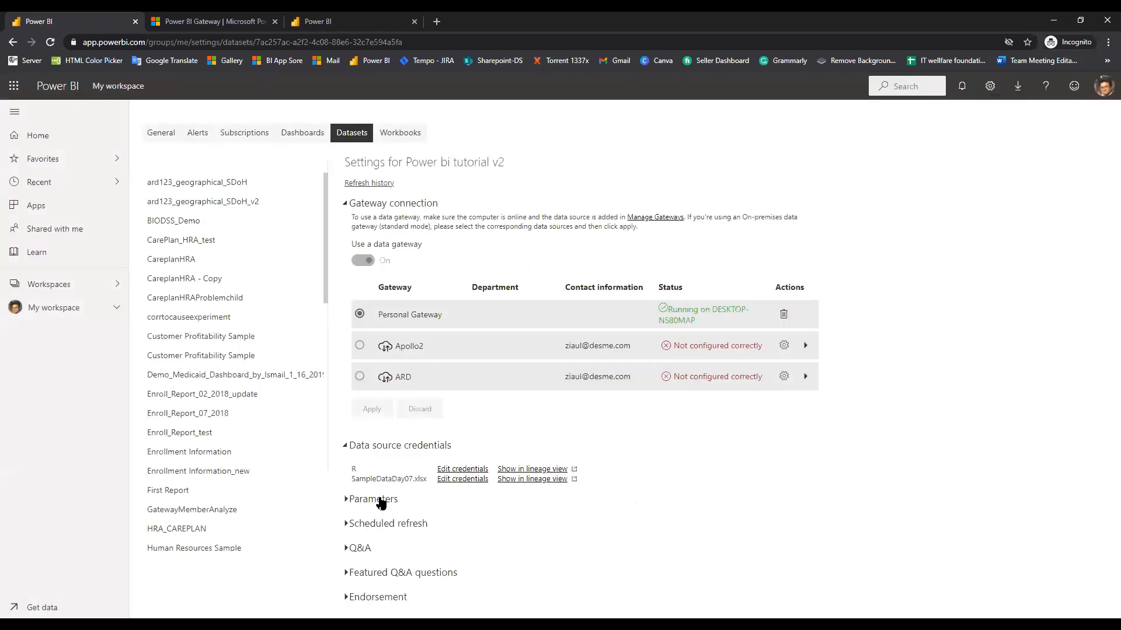
pyautogui.click(381, 501)
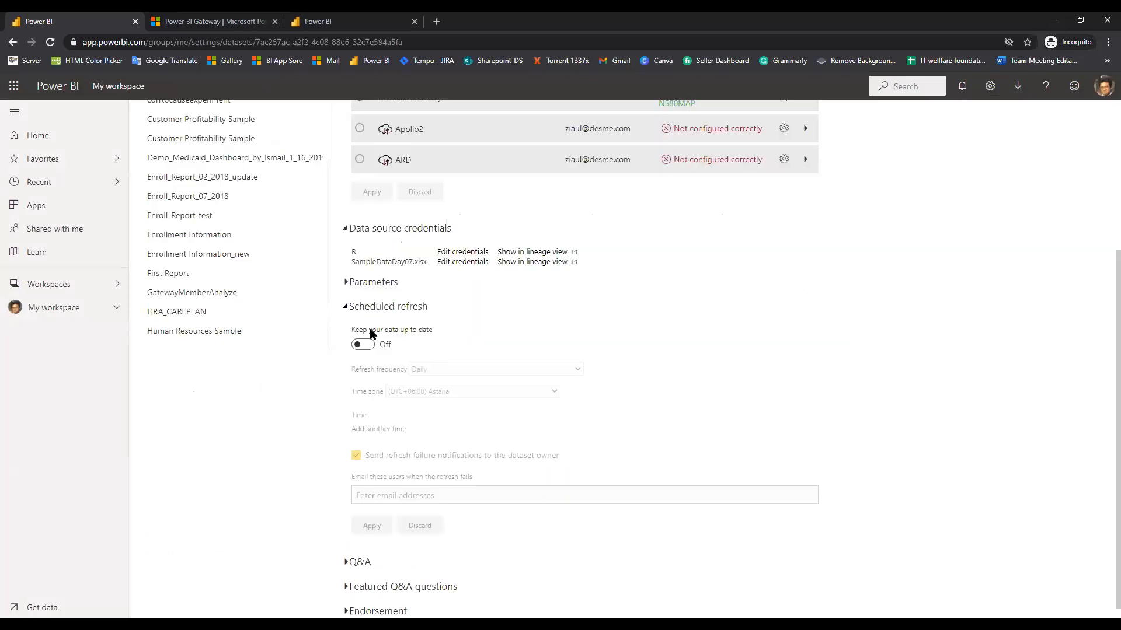
pyautogui.scroll(-1, 374, 334)
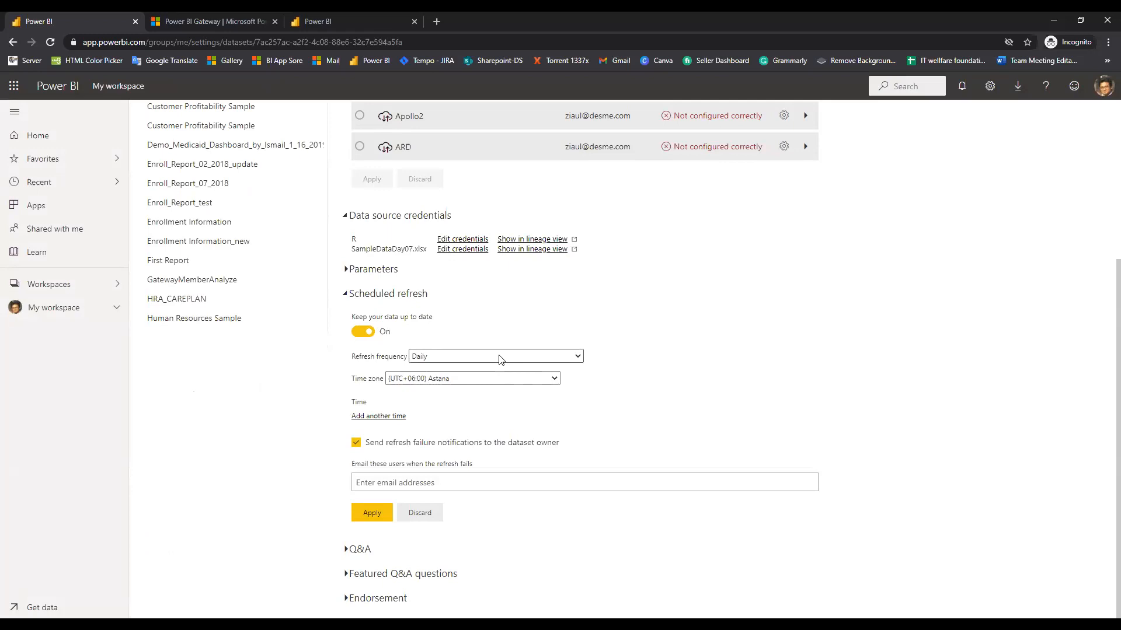
pyautogui.click(500, 359)
pyautogui.click(544, 378)
pyautogui.click(527, 382)
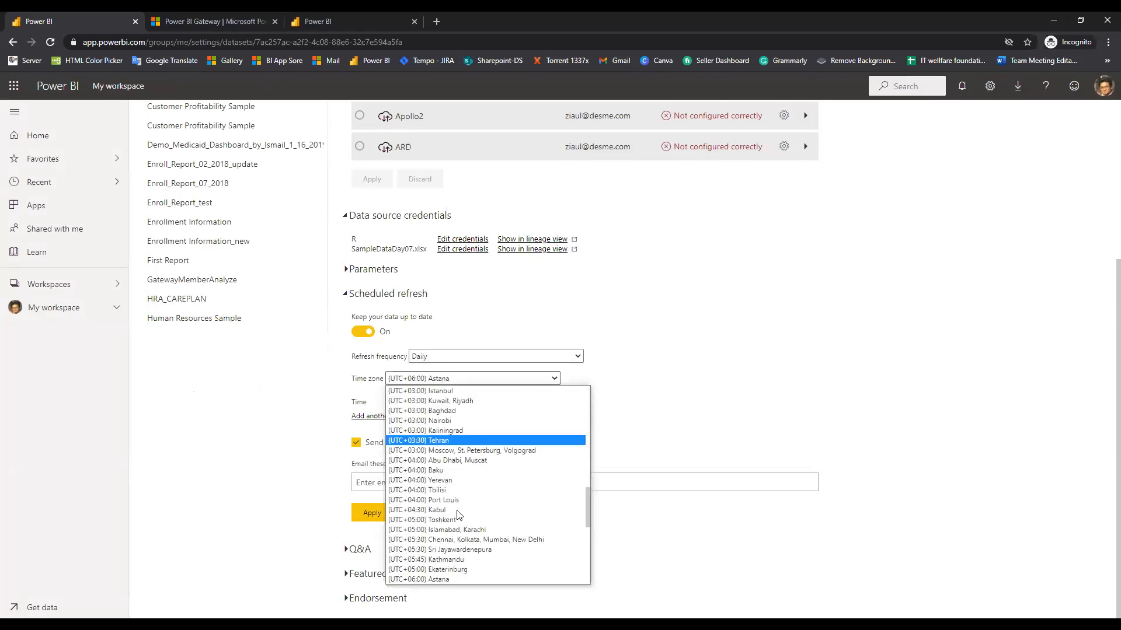
pyautogui.scroll(-6, 444, 465)
pyautogui.scroll(-1, 449, 467)
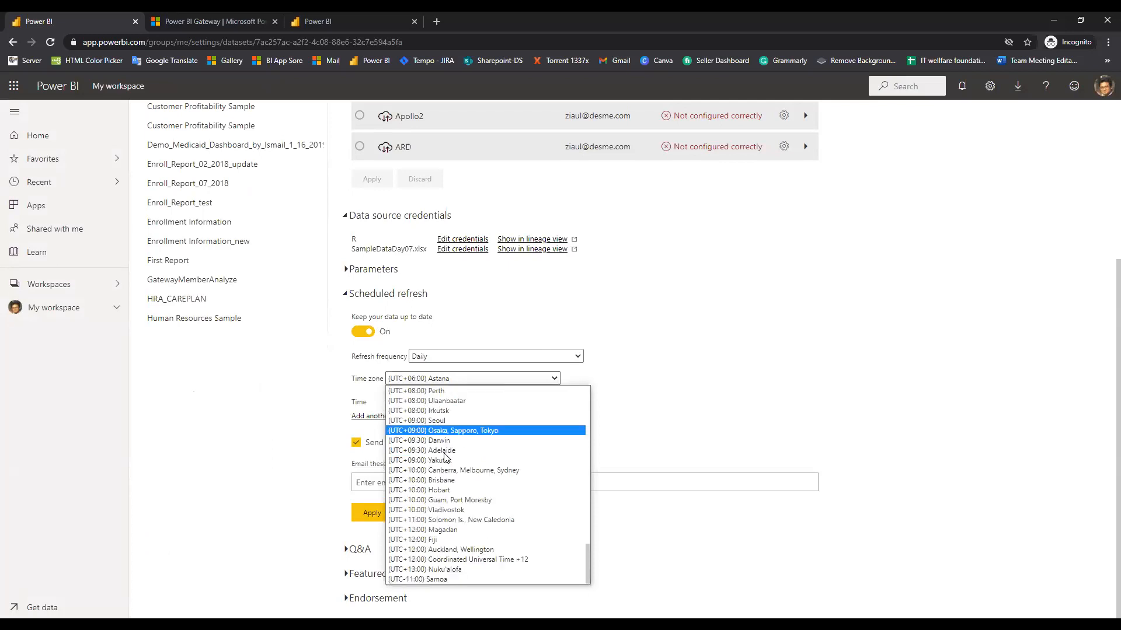
pyautogui.scroll(5, 453, 466)
pyautogui.click(383, 419)
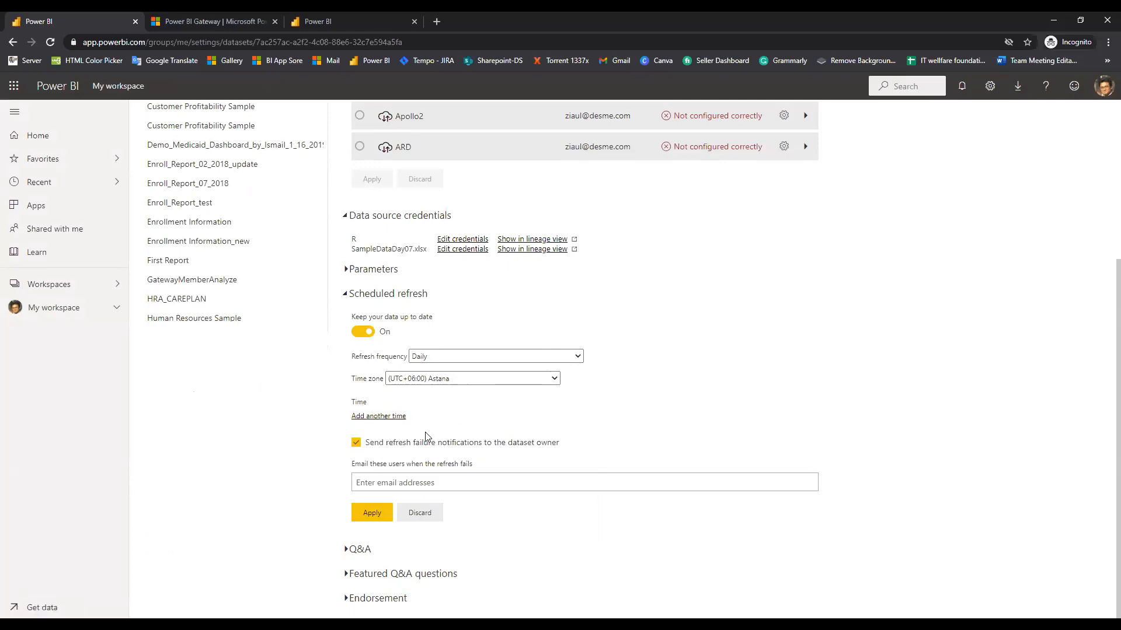
pyautogui.click(389, 419)
pyautogui.click(370, 419)
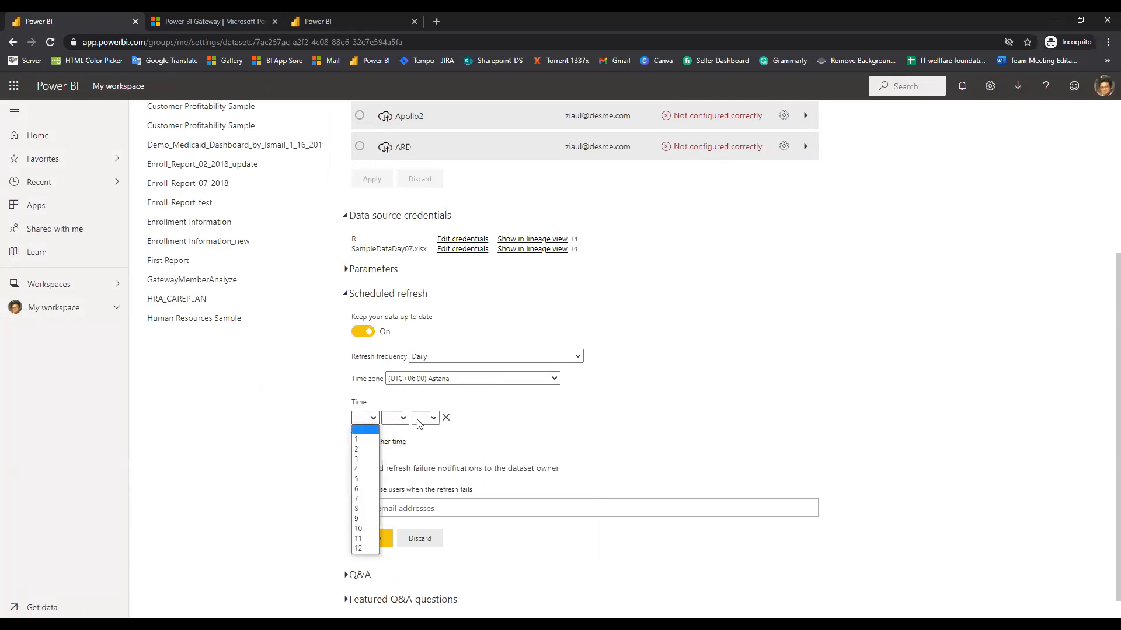
pyautogui.click(653, 423)
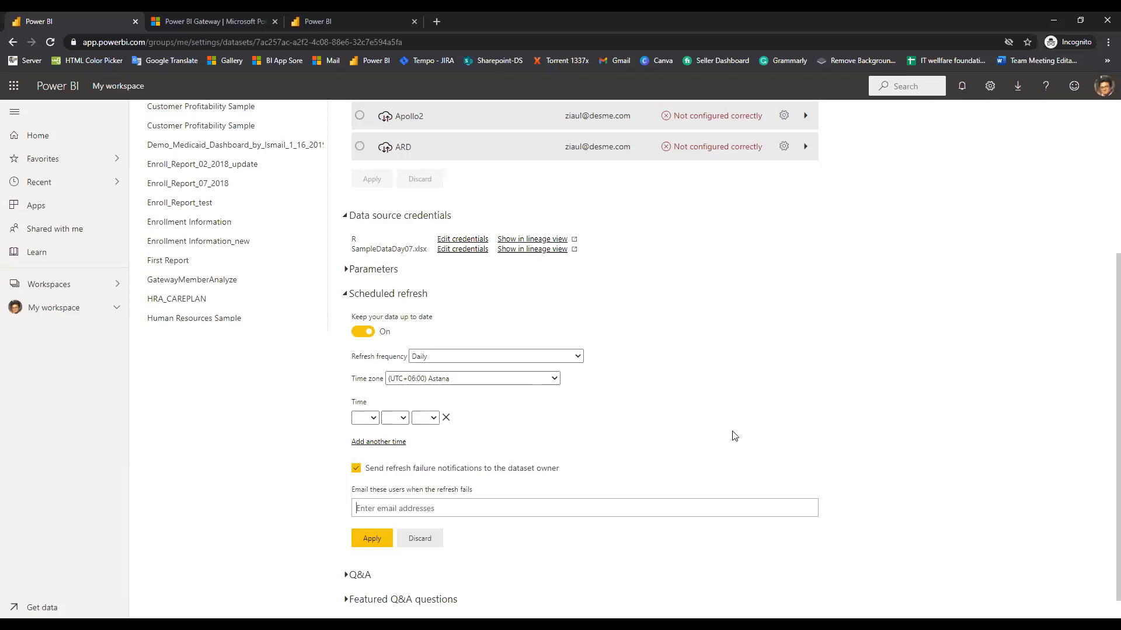
pyautogui.scroll(4, 469, 416)
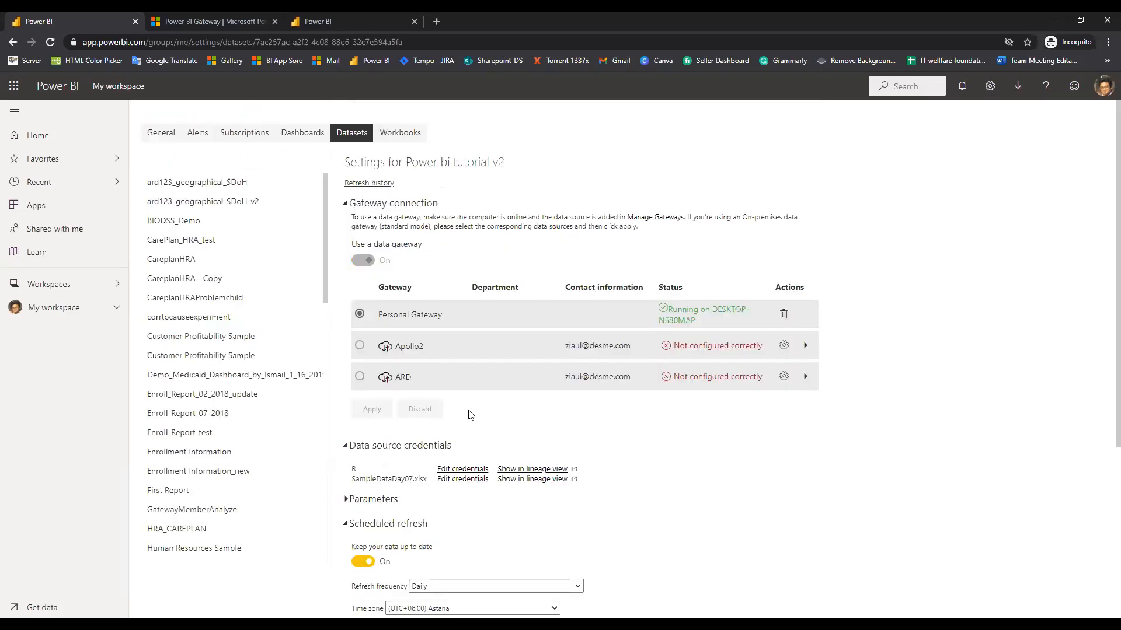
pyautogui.scroll(-5, 469, 412)
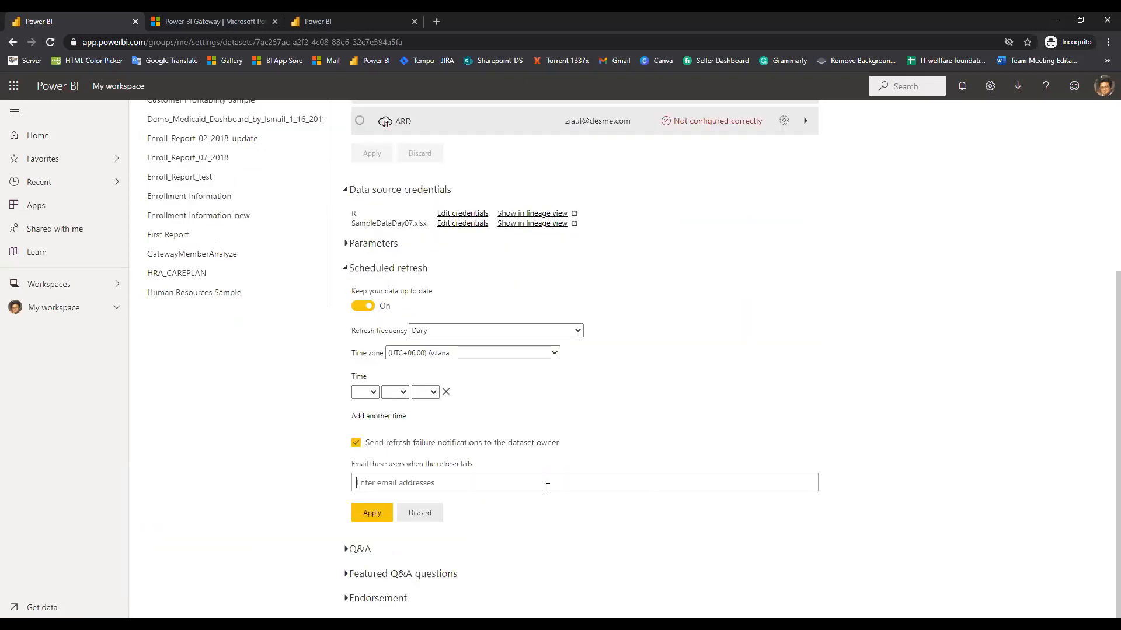
pyautogui.scroll(5, 545, 485)
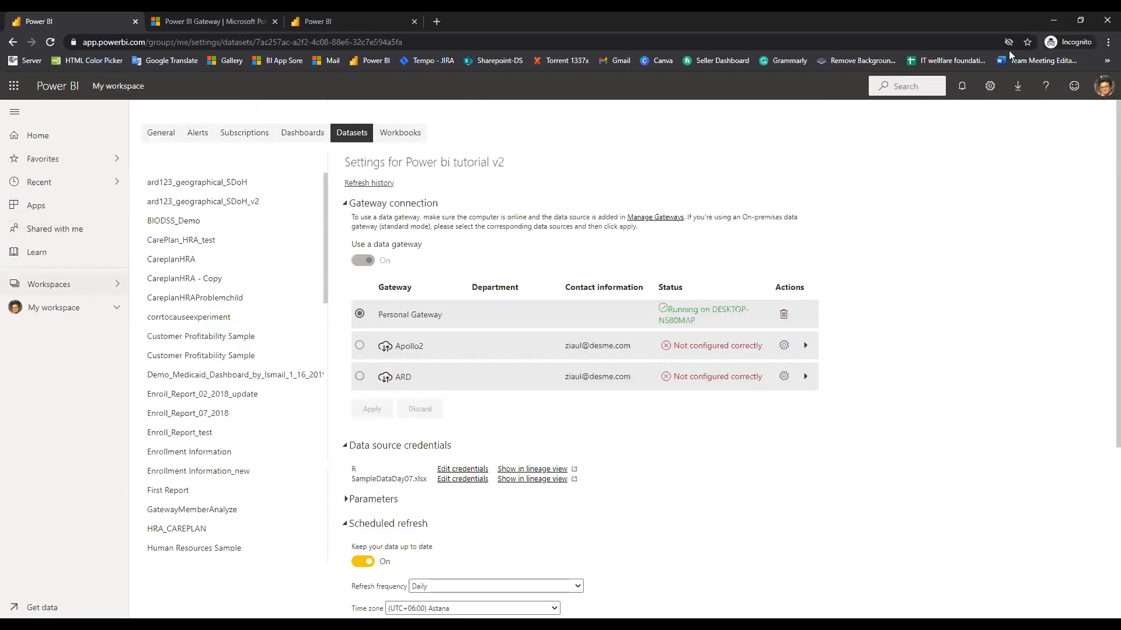
pyautogui.click(962, 87)
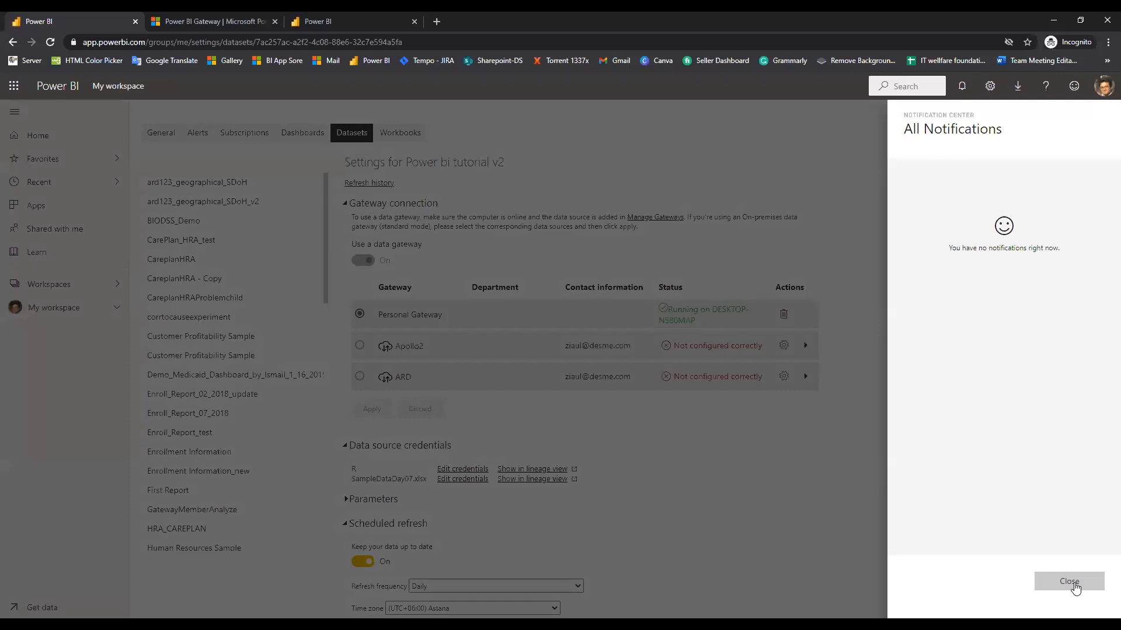
pyautogui.click(1069, 582)
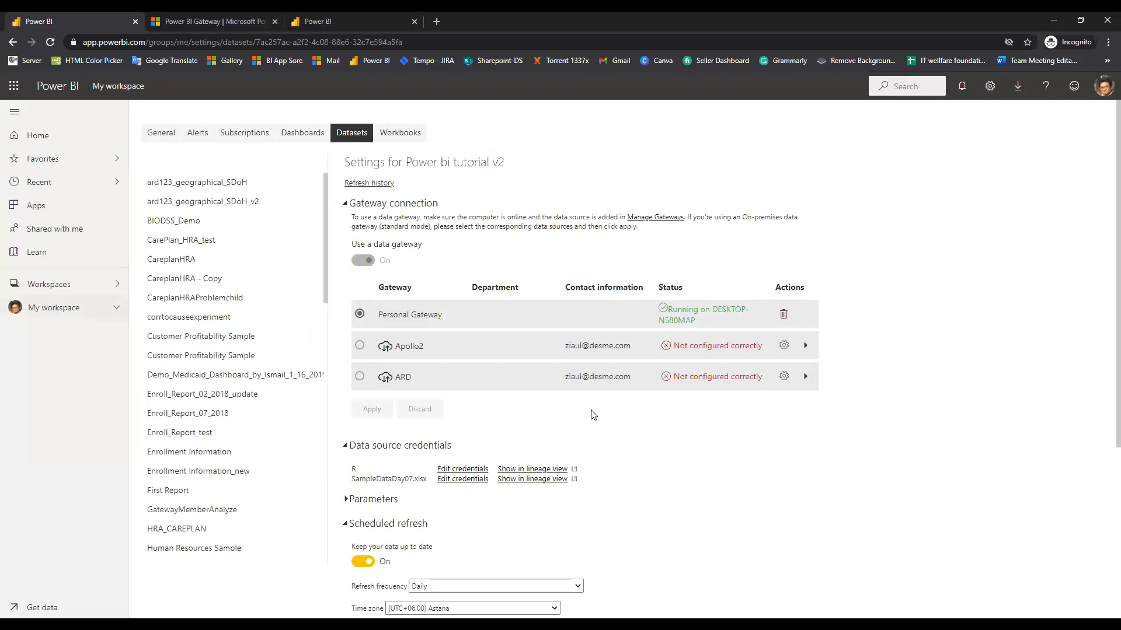
pyautogui.scroll(-1, 734, 476)
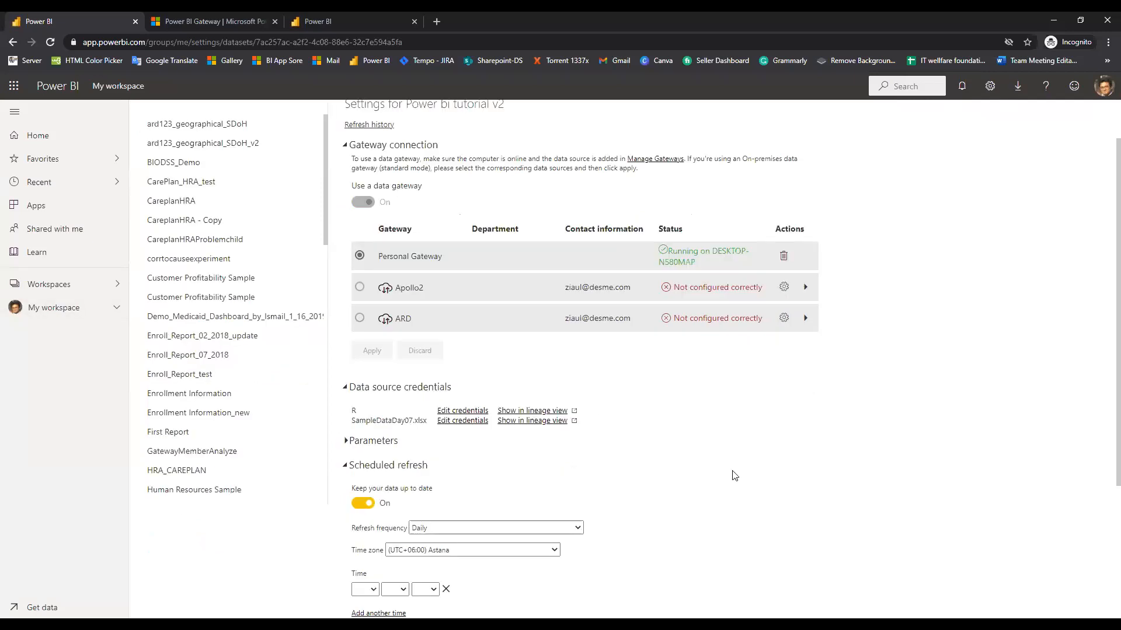
pyautogui.scroll(1, 292, 135)
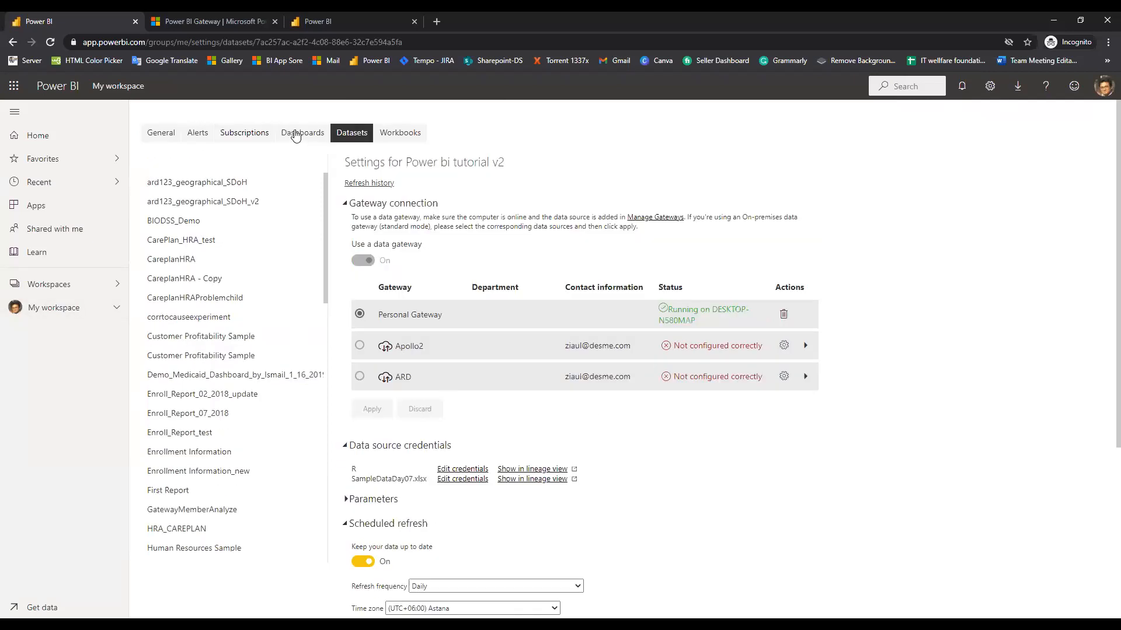
# Browse the Dashboards, Subscriptions, Alerts and General settings tabs, ending on language settings
pyautogui.click(296, 134)
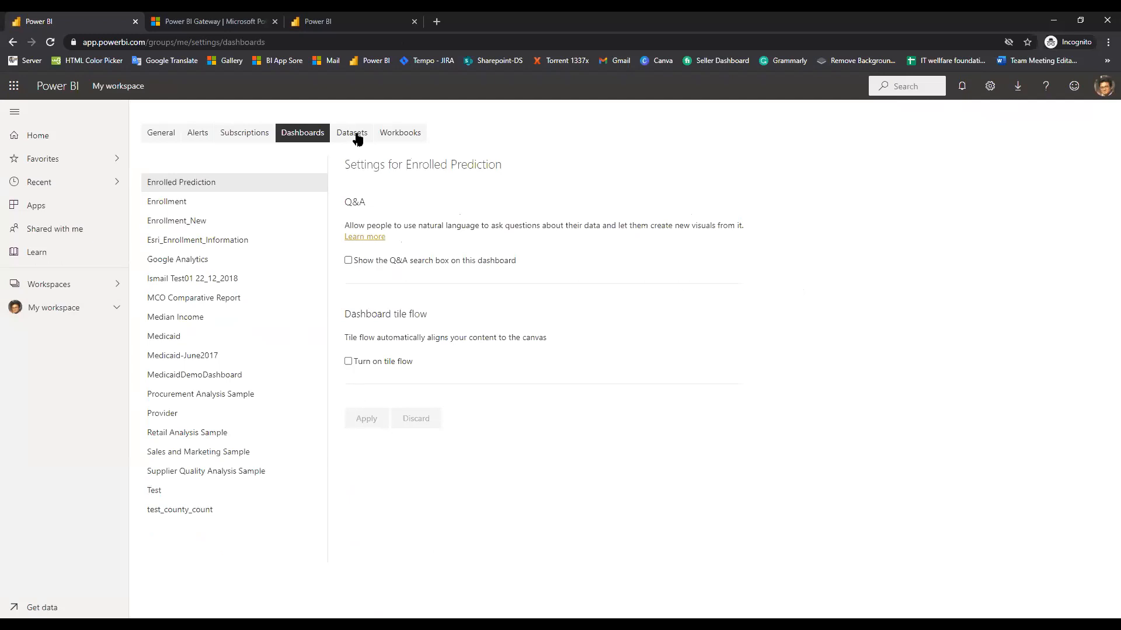
pyautogui.click(234, 136)
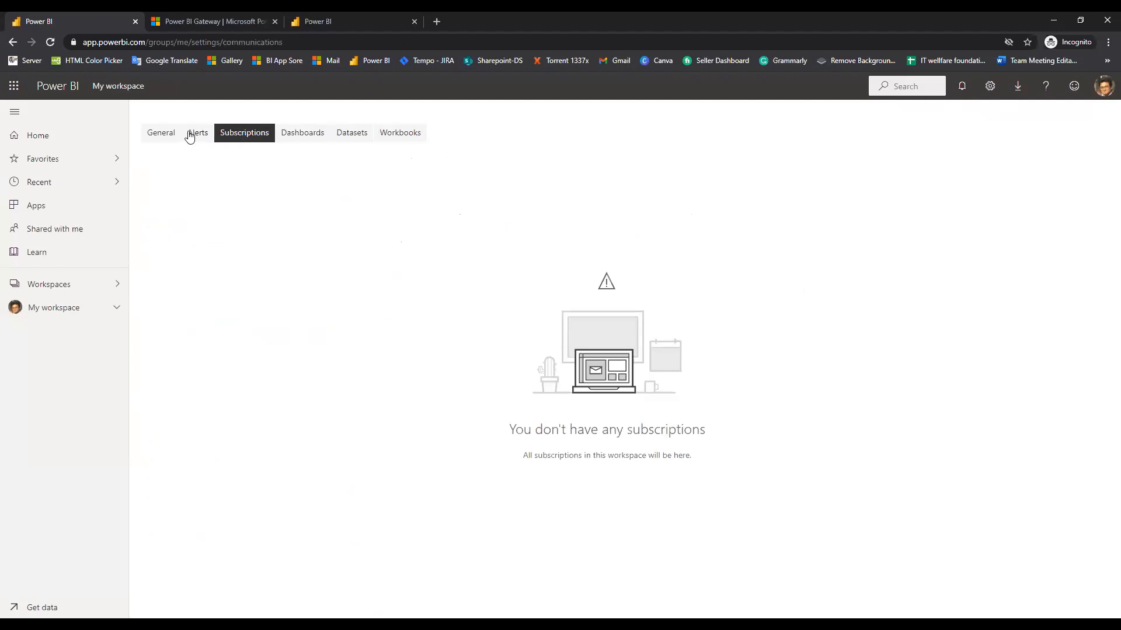
pyautogui.click(189, 136)
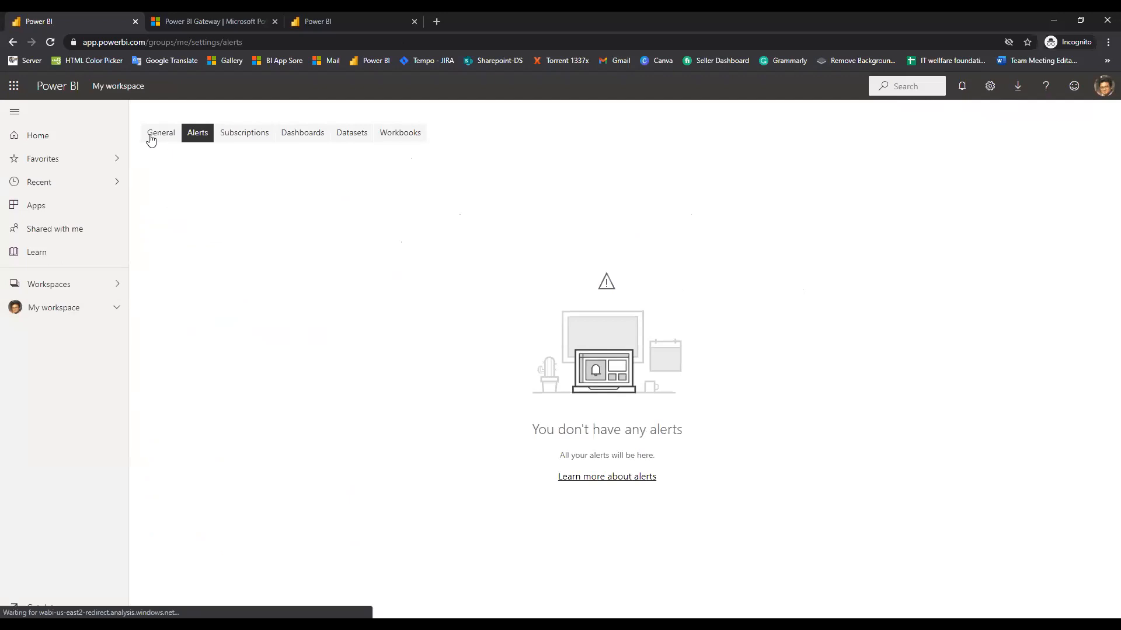
pyautogui.click(157, 133)
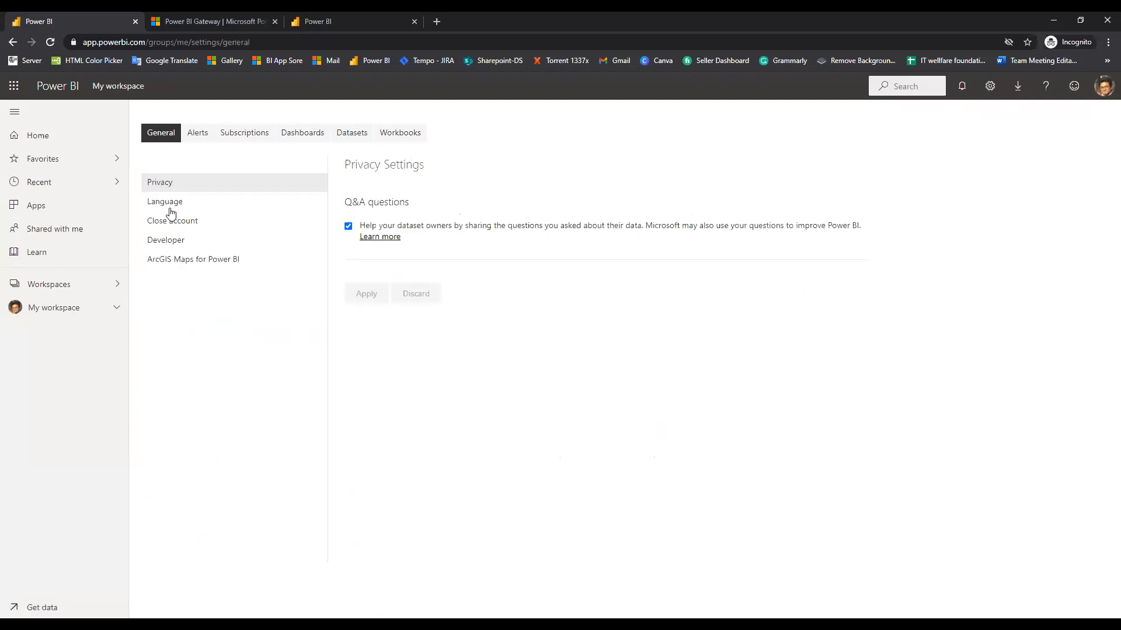
pyautogui.click(169, 205)
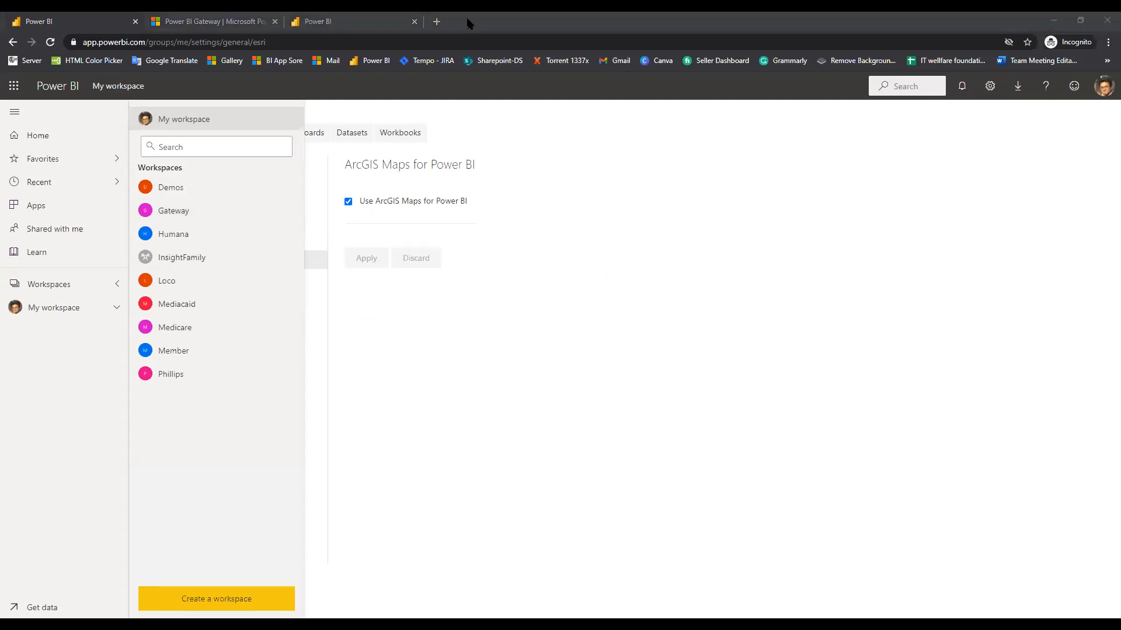
# Switch to the other Chrome window, view Favorites and Recent, and bring up the Workspaces list
pyautogui.hotkey('alt', 'Tab')
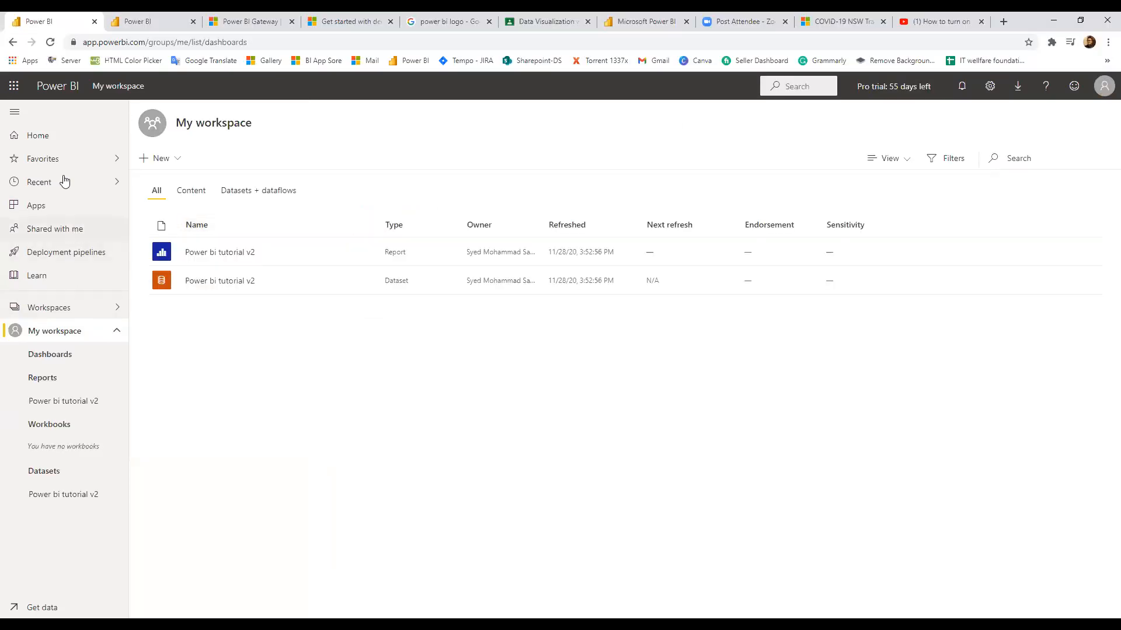
pyautogui.click(58, 156)
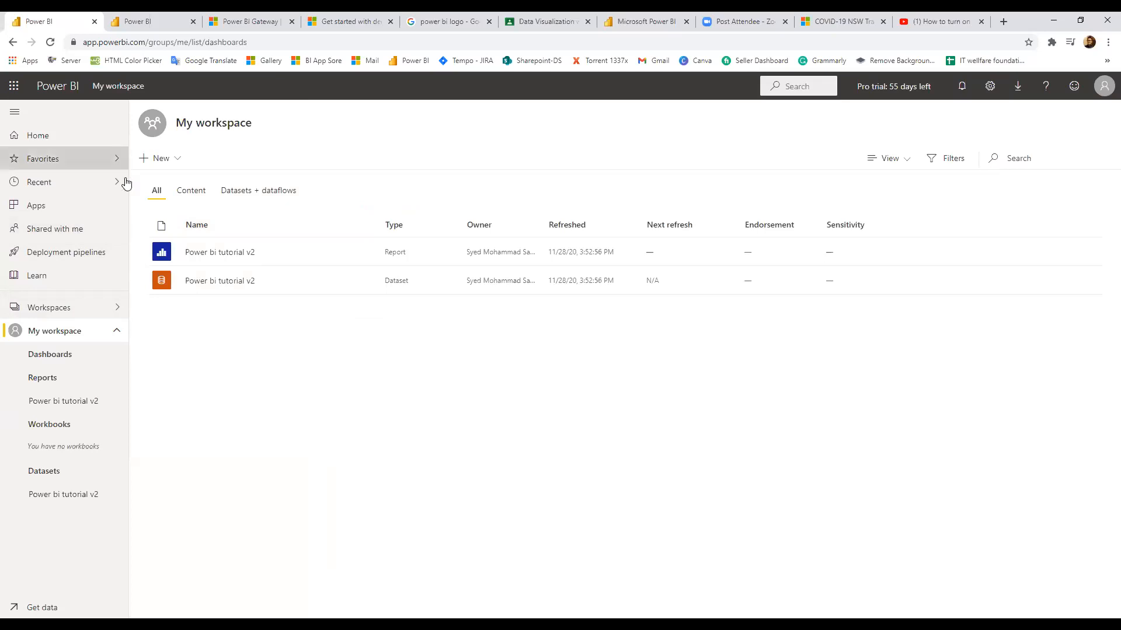
pyautogui.click(69, 184)
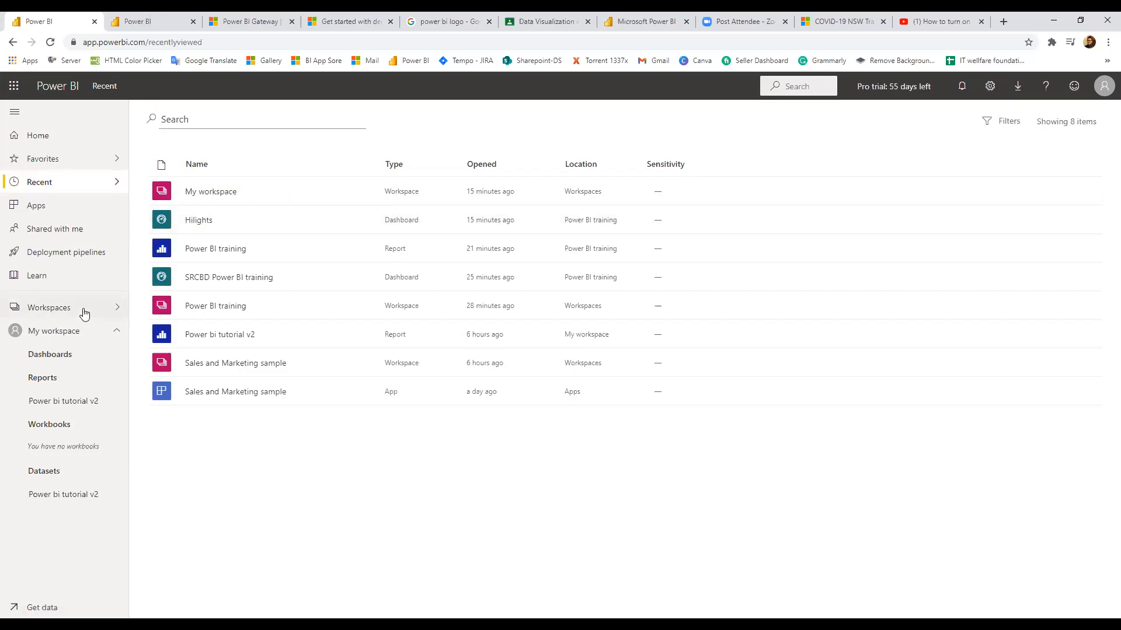
pyautogui.click(117, 308)
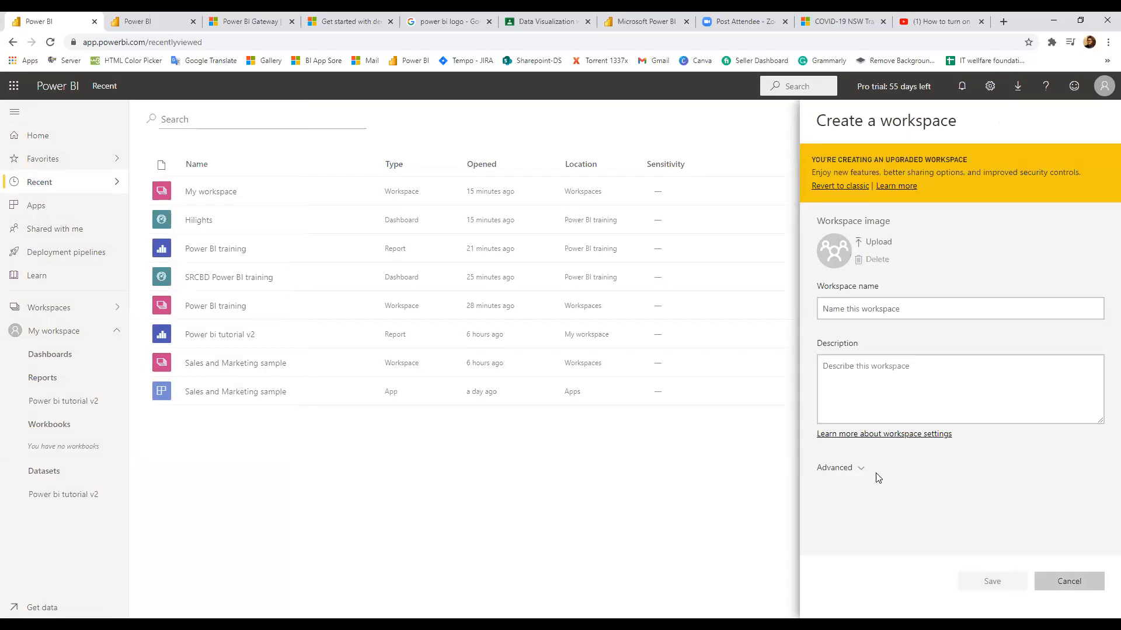
# Save a new workspace named 'Business' described as 'It is a business related workspace'
pyautogui.click(875, 308)
pyautogui.click(876, 308)
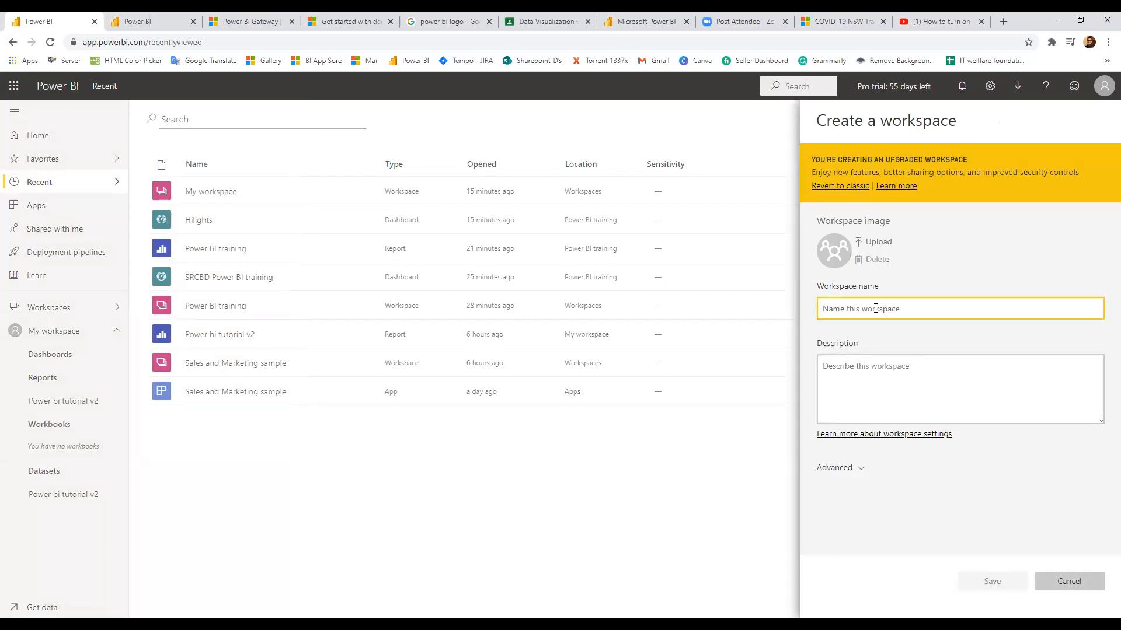
pyautogui.write('W')
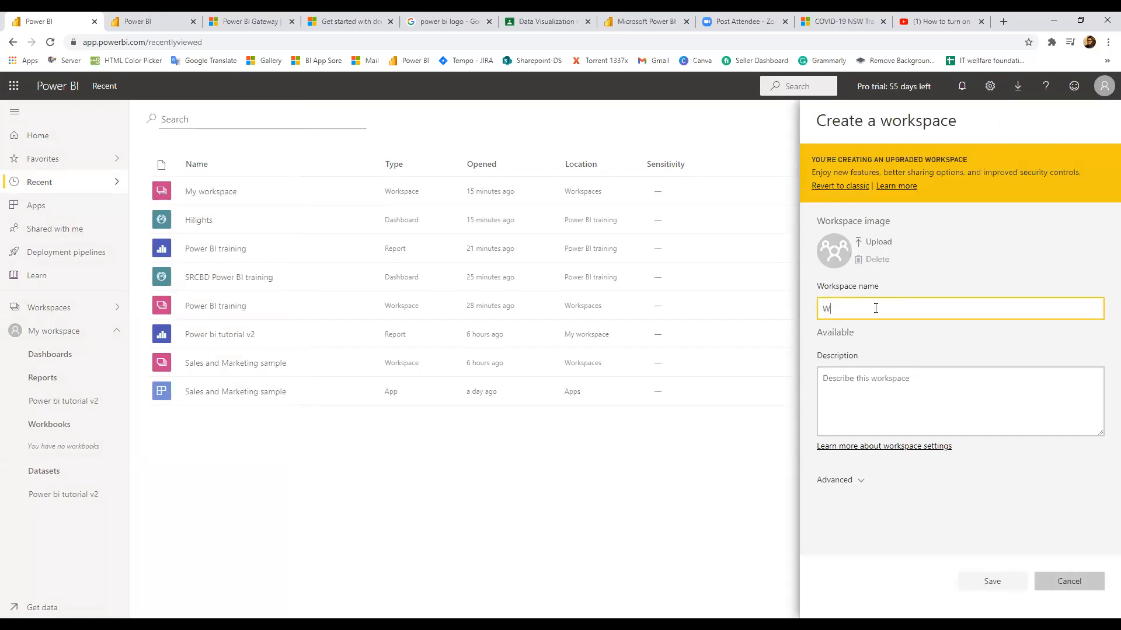
pyautogui.write('orks')
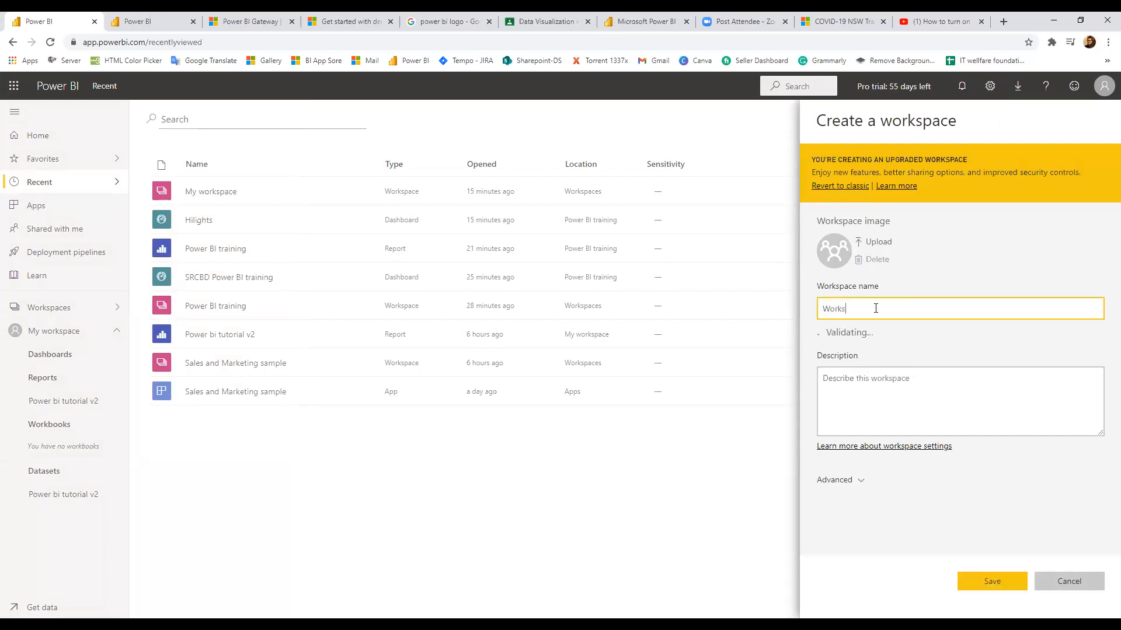
pyautogui.write('pa')
pyautogui.hotkey('ctrl', 'a')
pyautogui.press('BackSpace')
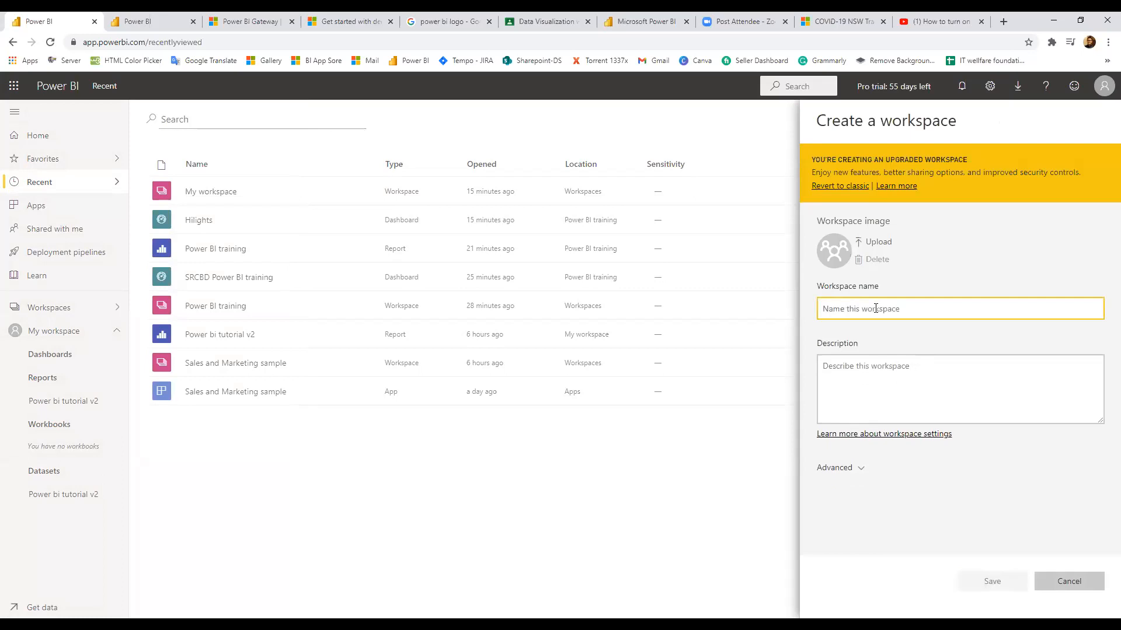
pyautogui.write('Business')
pyautogui.click(891, 389)
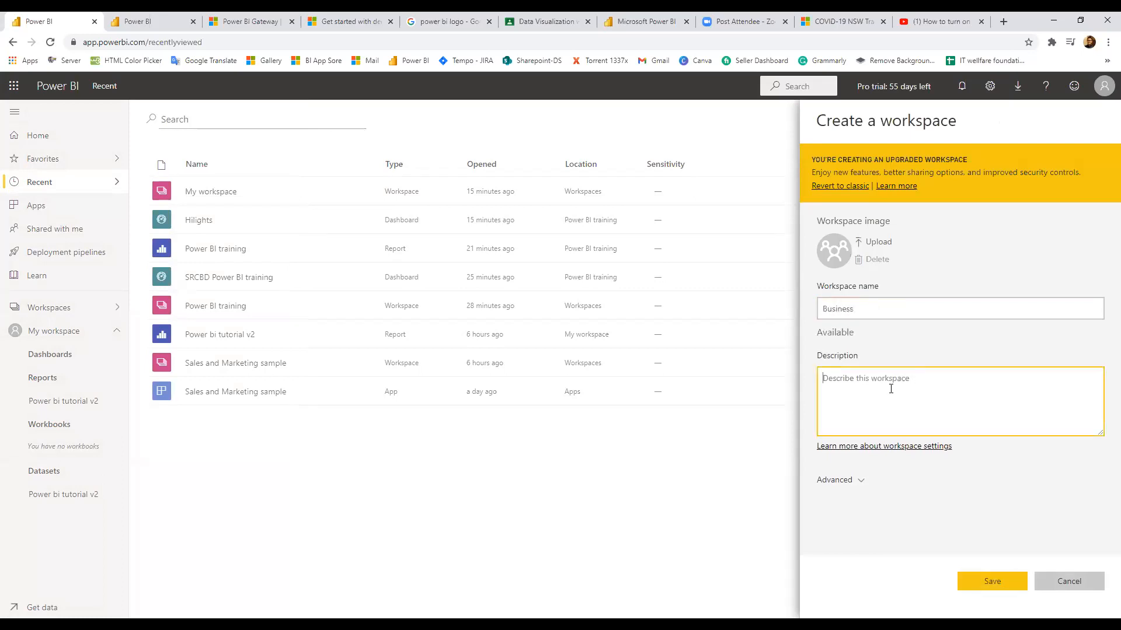
pyautogui.write('It is h')
pyautogui.press('BackSpace')
pyautogui.write('a business related workspace')
pyautogui.click(985, 589)
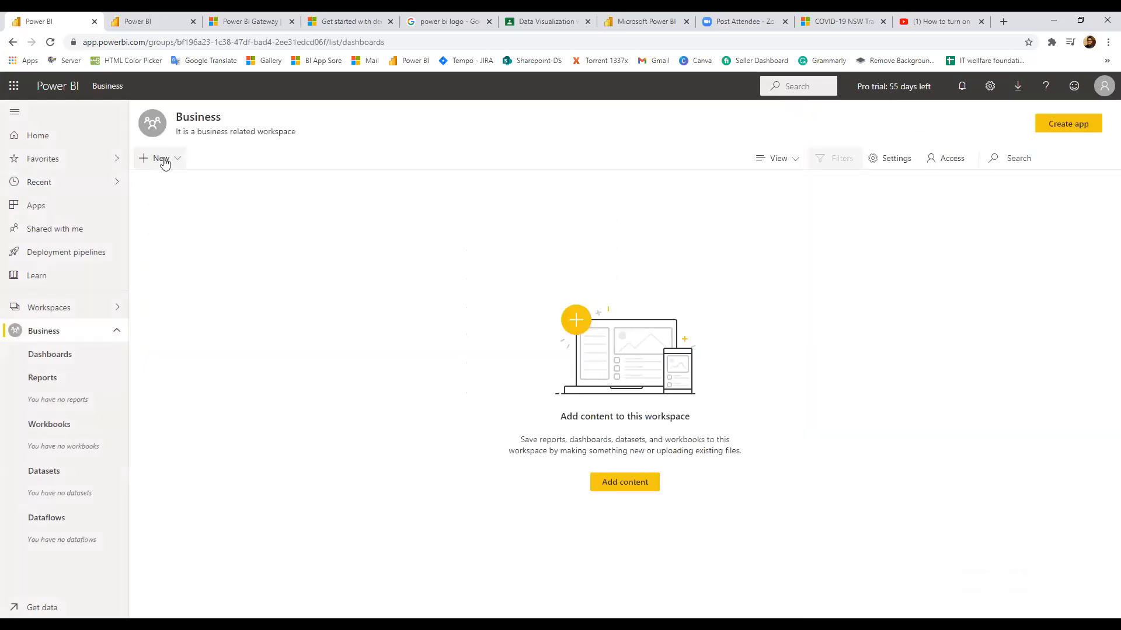
# Start adding content to the empty Business workspace and explore the get-data options
pyautogui.click(616, 489)
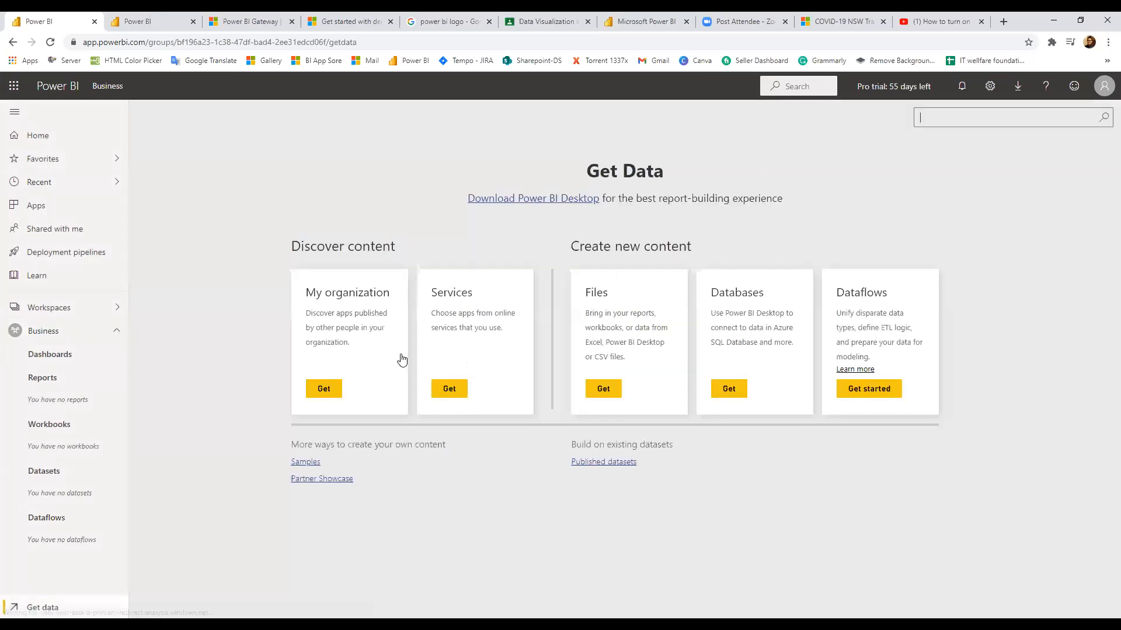
pyautogui.click(321, 390)
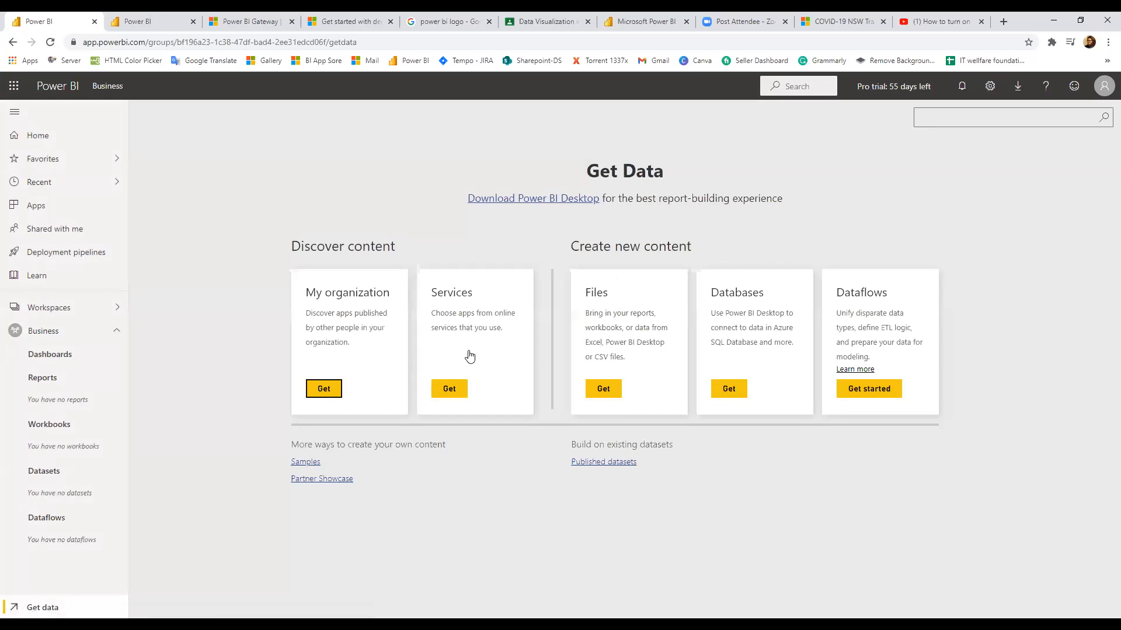
pyautogui.click(616, 391)
pyautogui.click(893, 393)
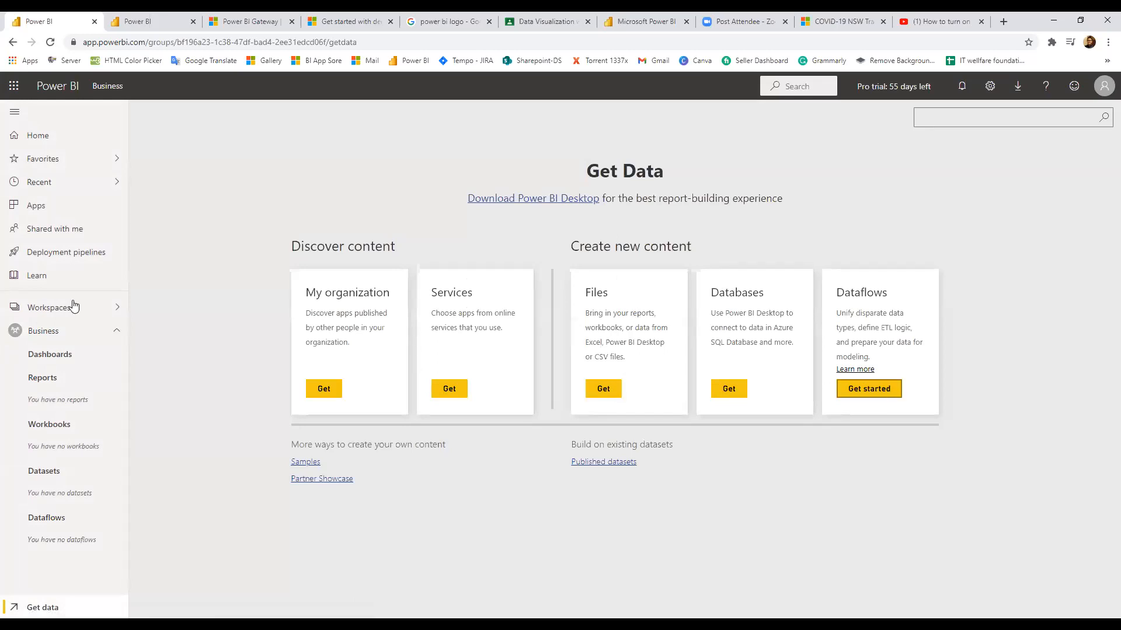
pyautogui.click(858, 274)
# Import Power bi tutorial v2.pbix from a local file and open the uploaded report
pyautogui.click(607, 391)
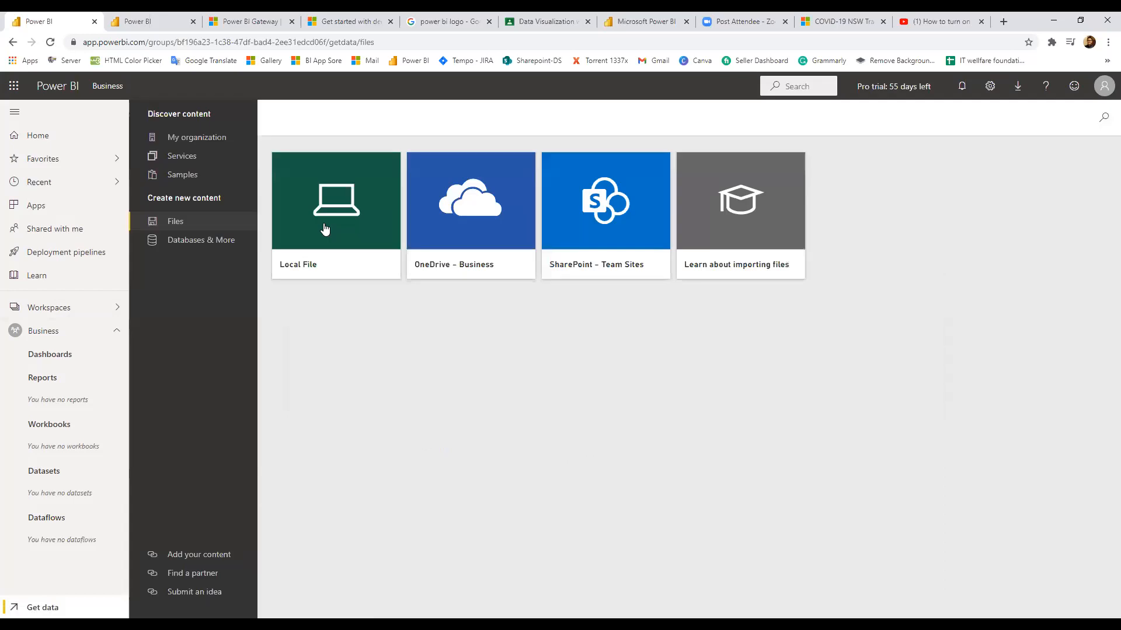
pyautogui.click(326, 229)
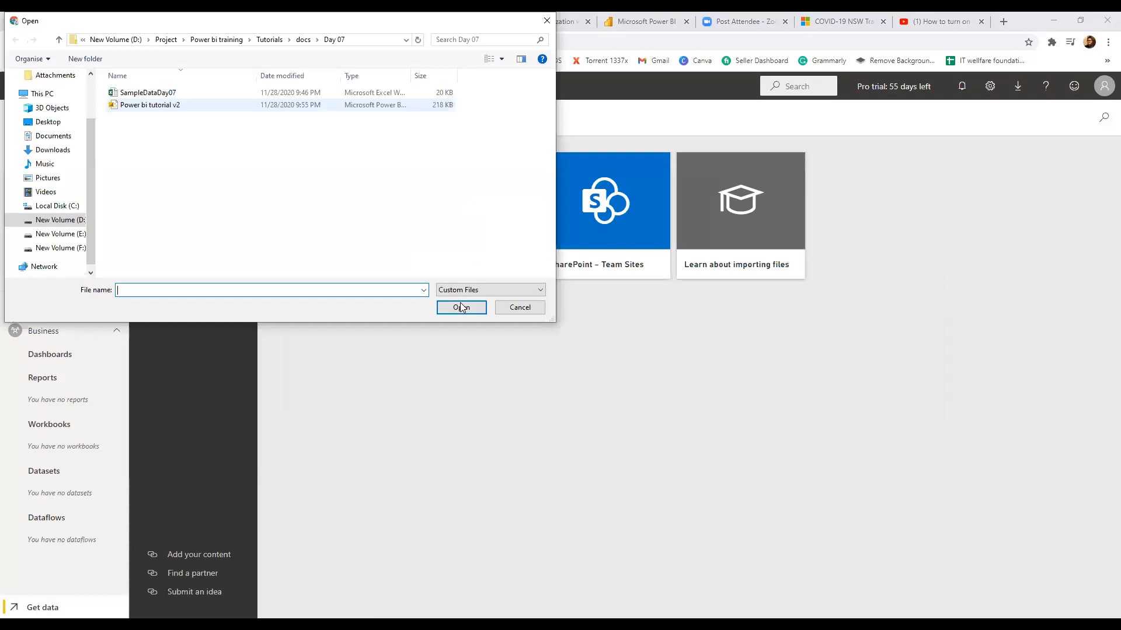
pyautogui.click(460, 303)
pyautogui.click(460, 303)
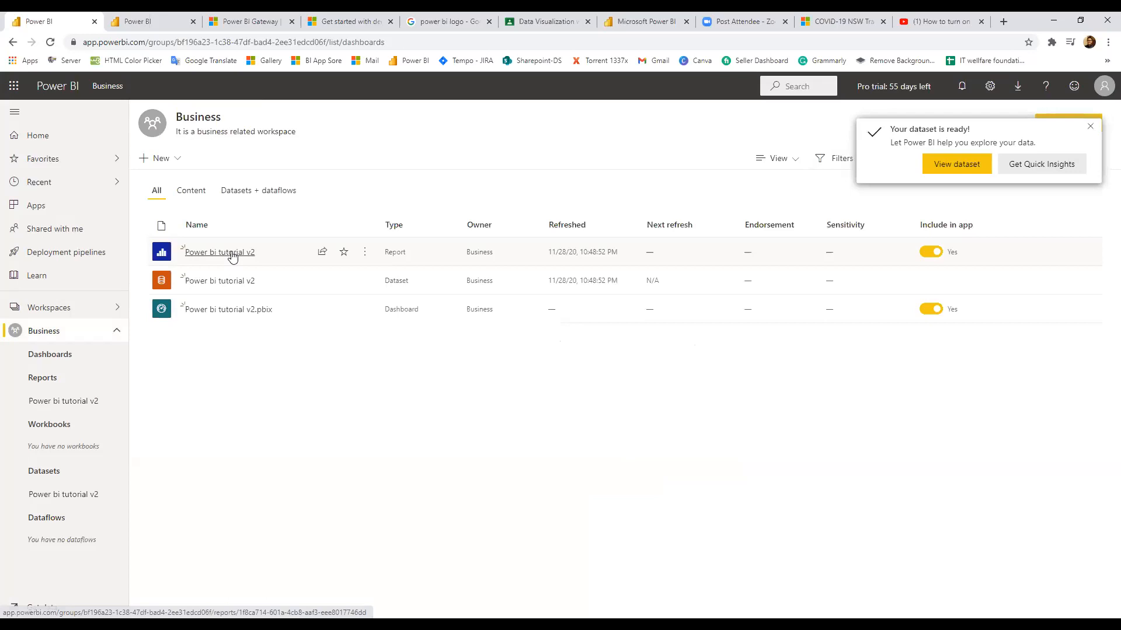
pyautogui.click(232, 255)
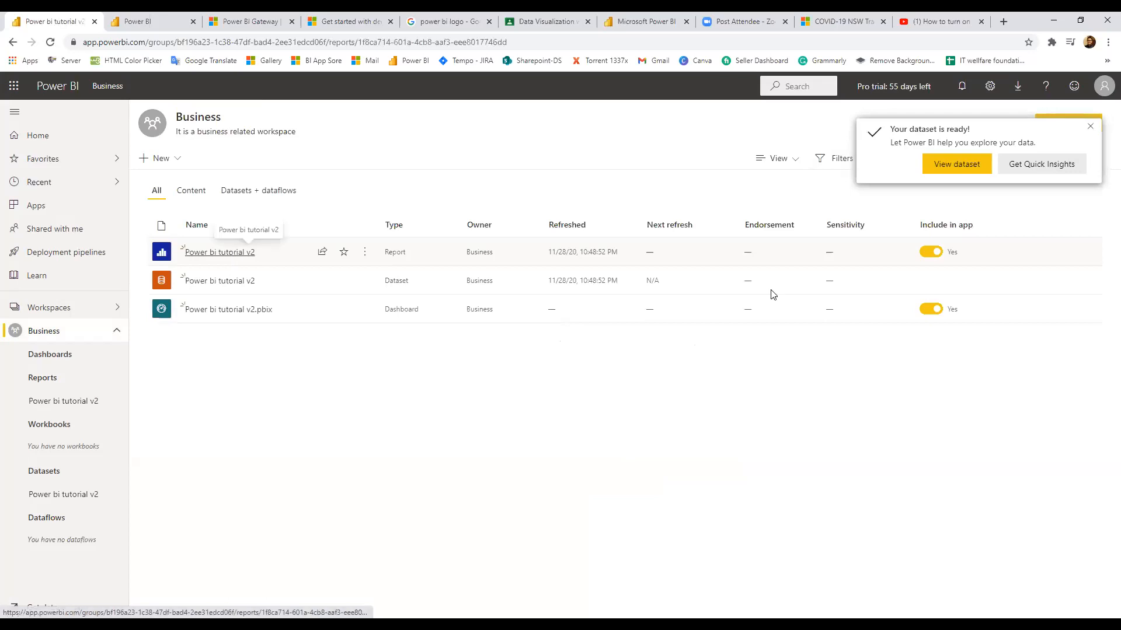